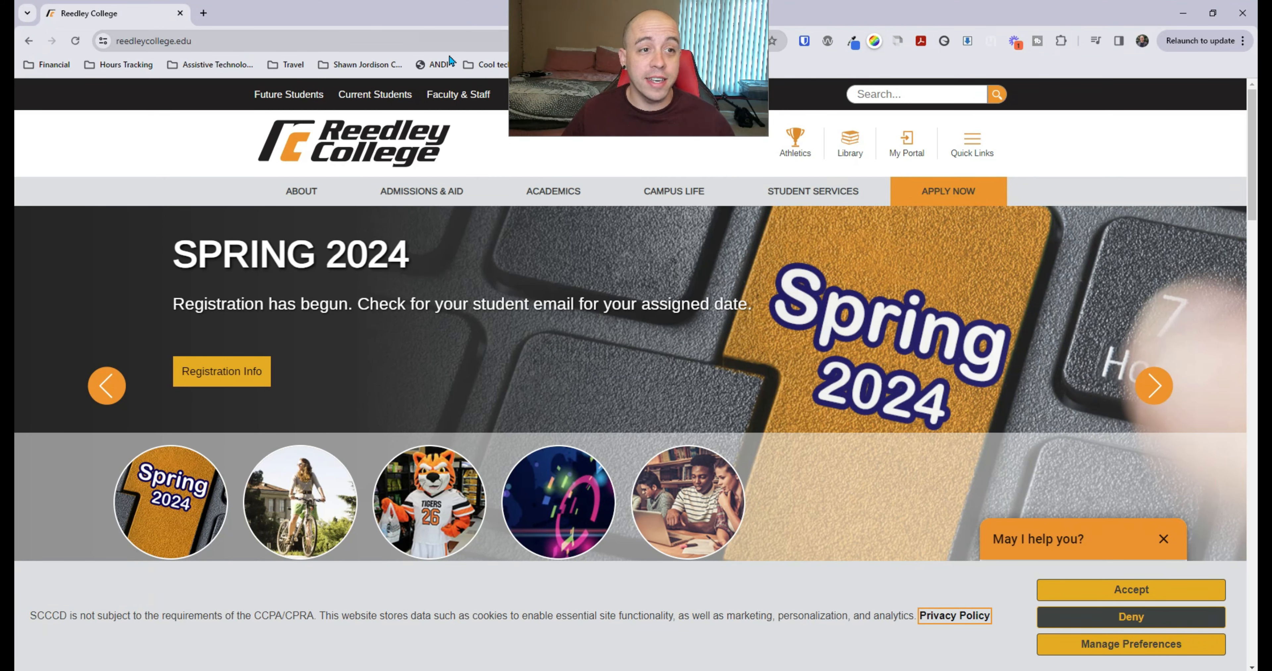
Search the Reedley College website for "pdf" and open the HSE Enrollment Form result
left_click(875, 91)
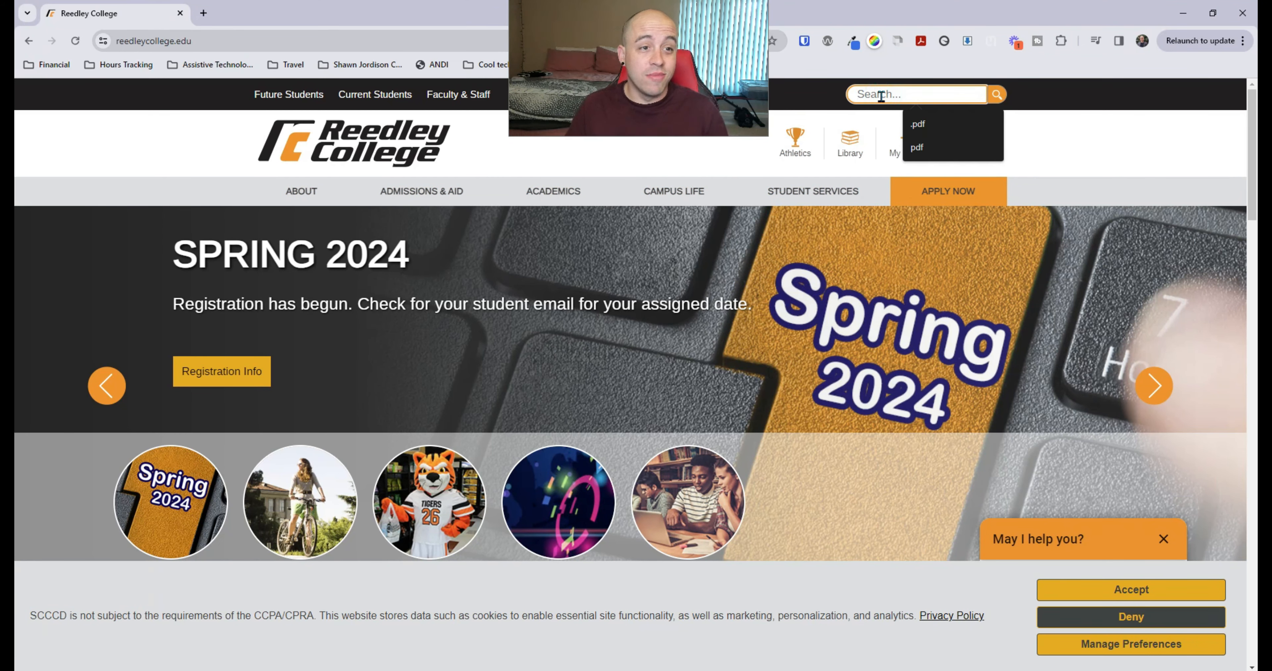
type("pdf")
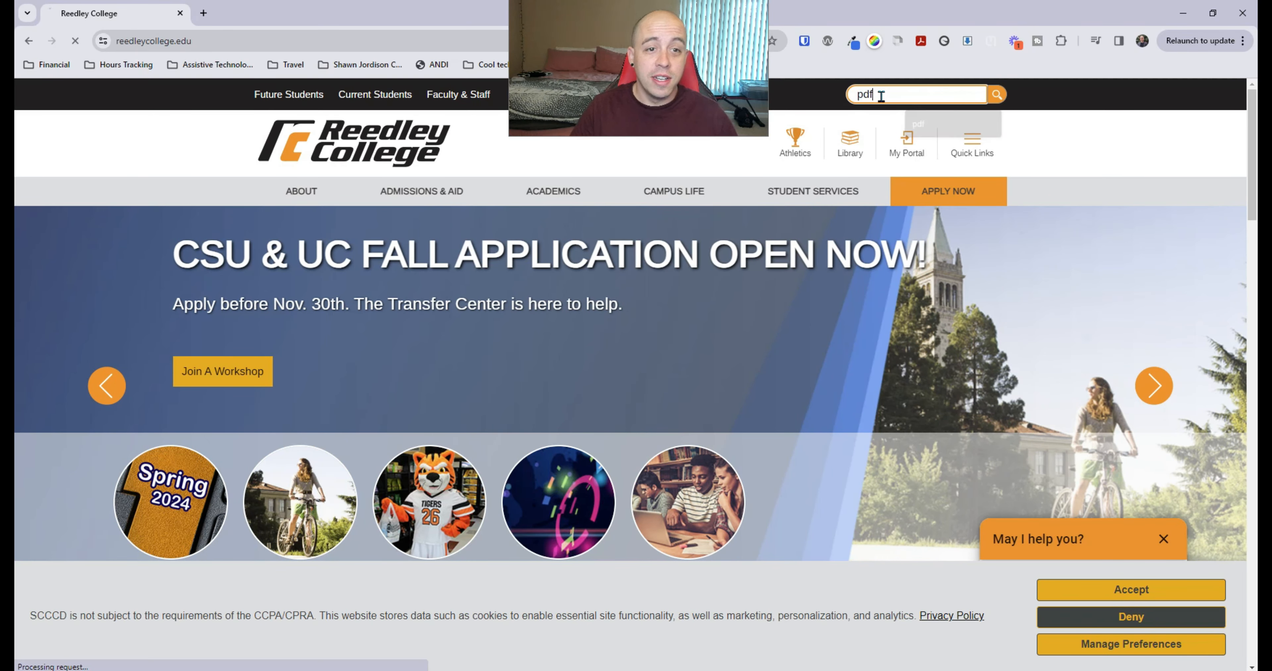
key("Return")
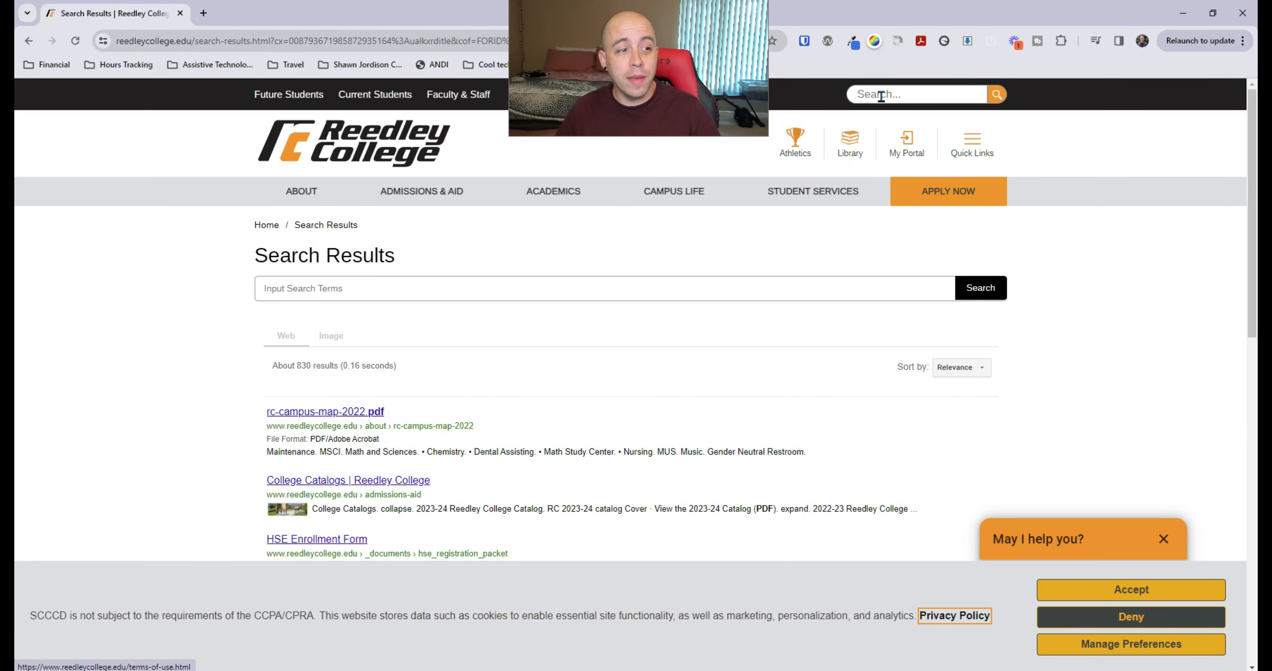
scroll(903, 331, "down", 10)
scroll(903, 332, "up", 5)
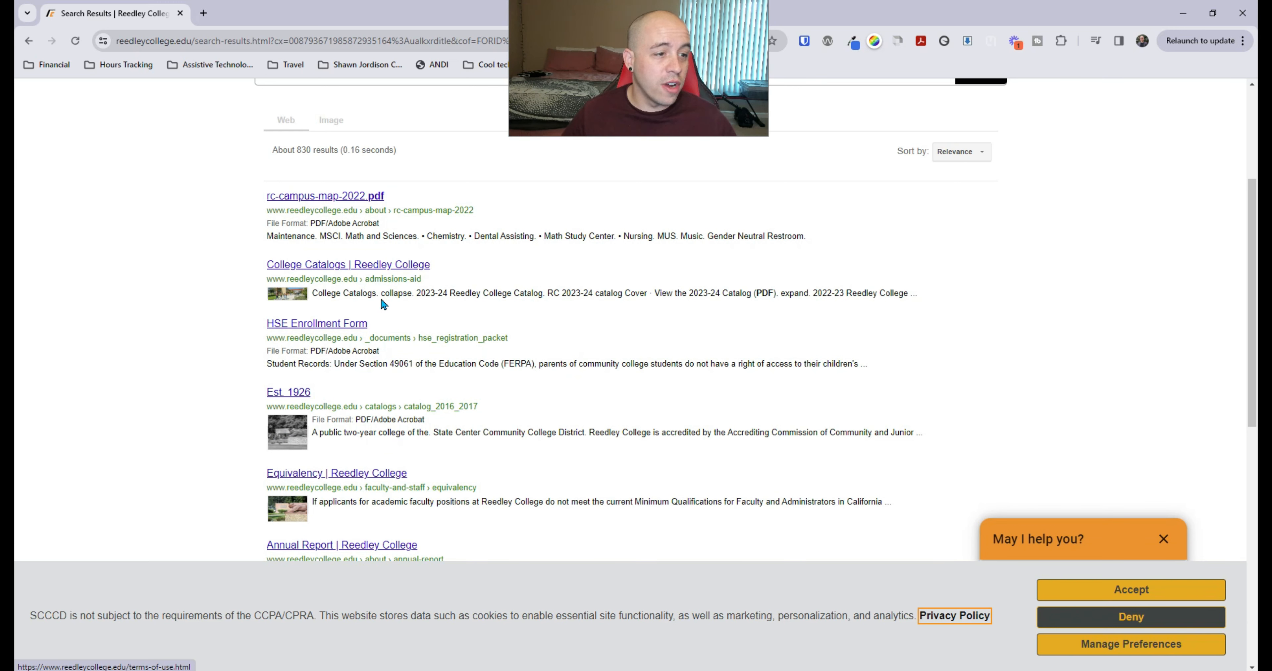
left_click(333, 325)
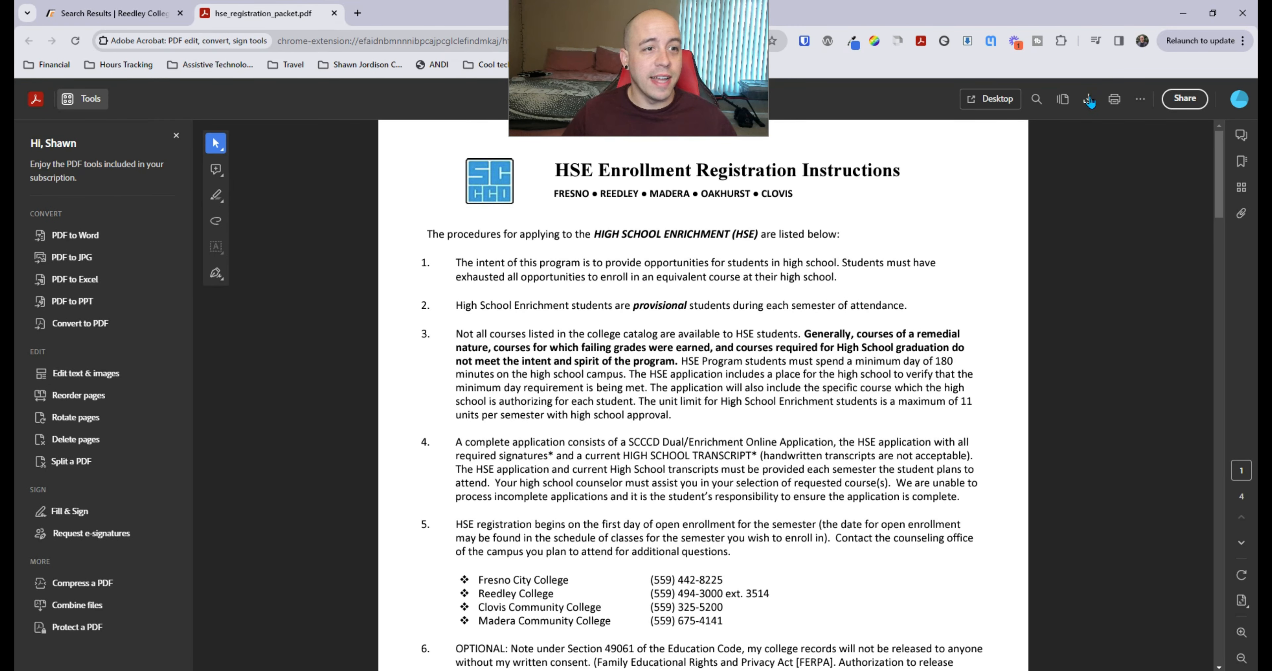
Download the registration packet, open it maximized in the desktop Acrobat app, and show its accessibility tags
left_click(1090, 99)
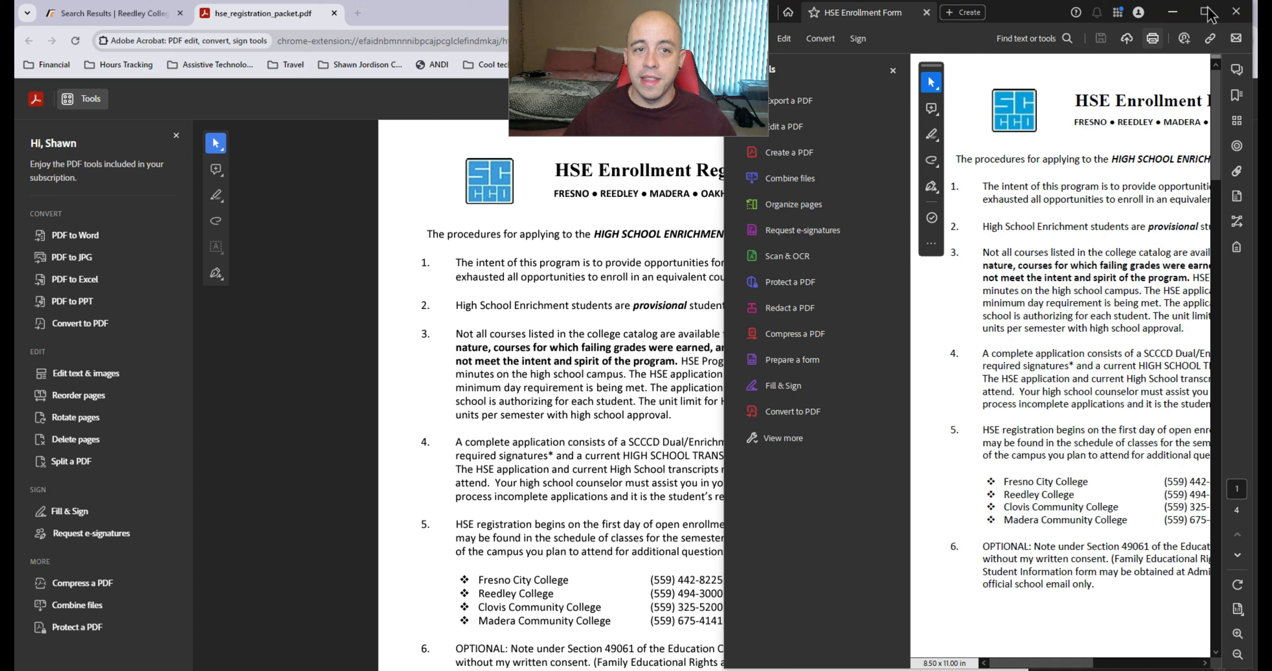
left_click(1206, 11)
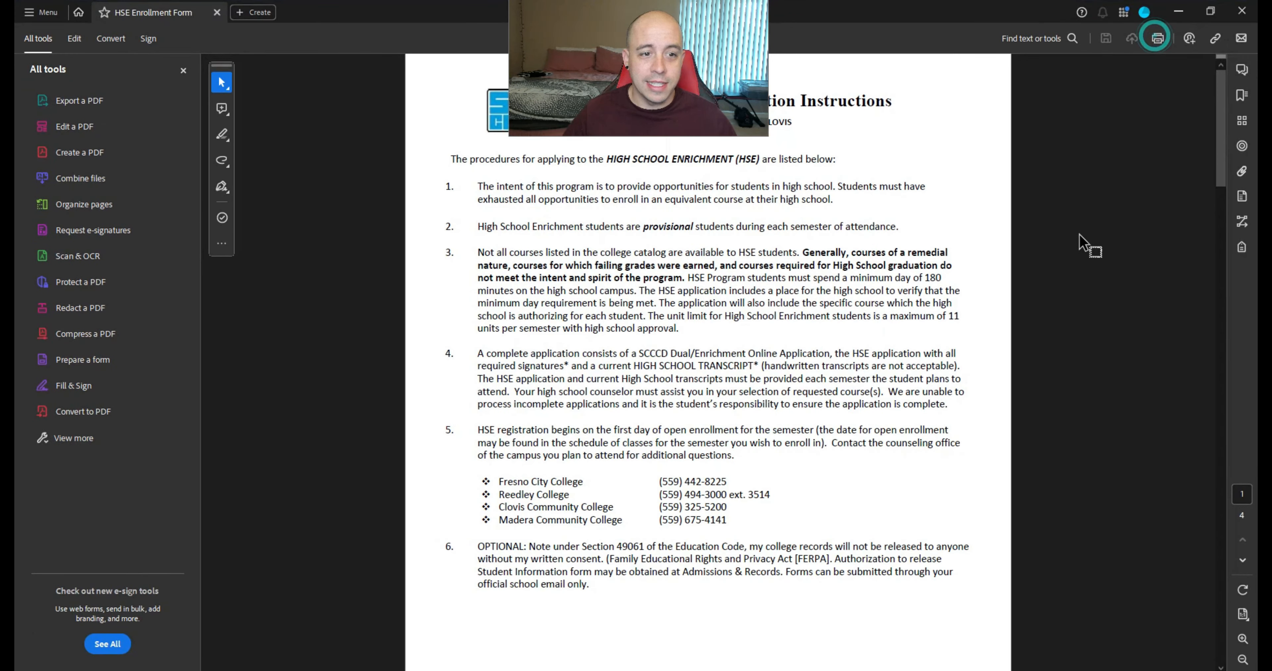
left_click(1236, 250)
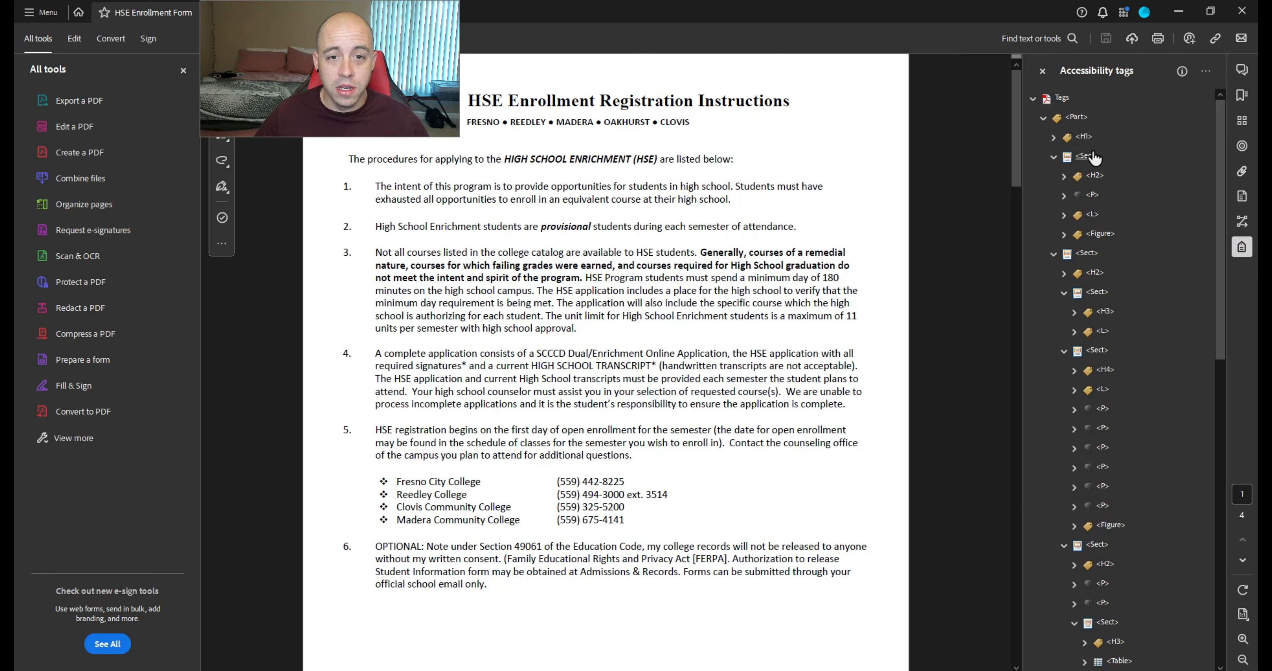
Examine the page 1 tags from the H1 title through the first section, expanding the numbered list to check its items
left_click(1084, 136)
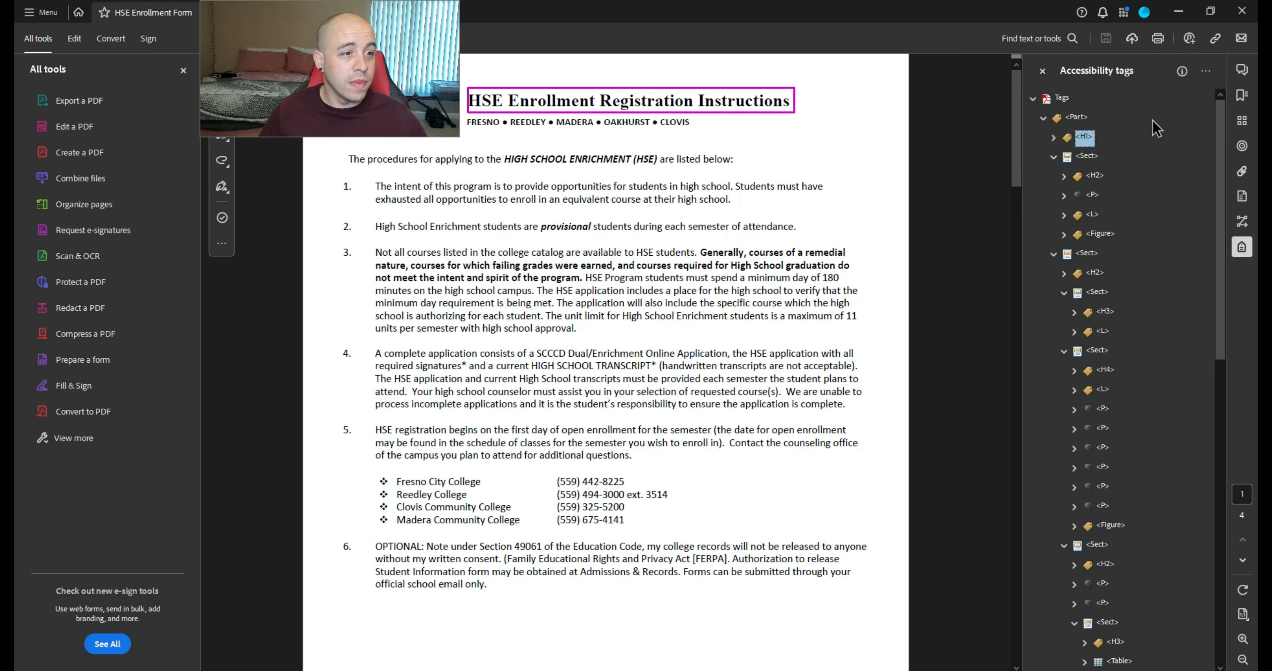
key("Down")
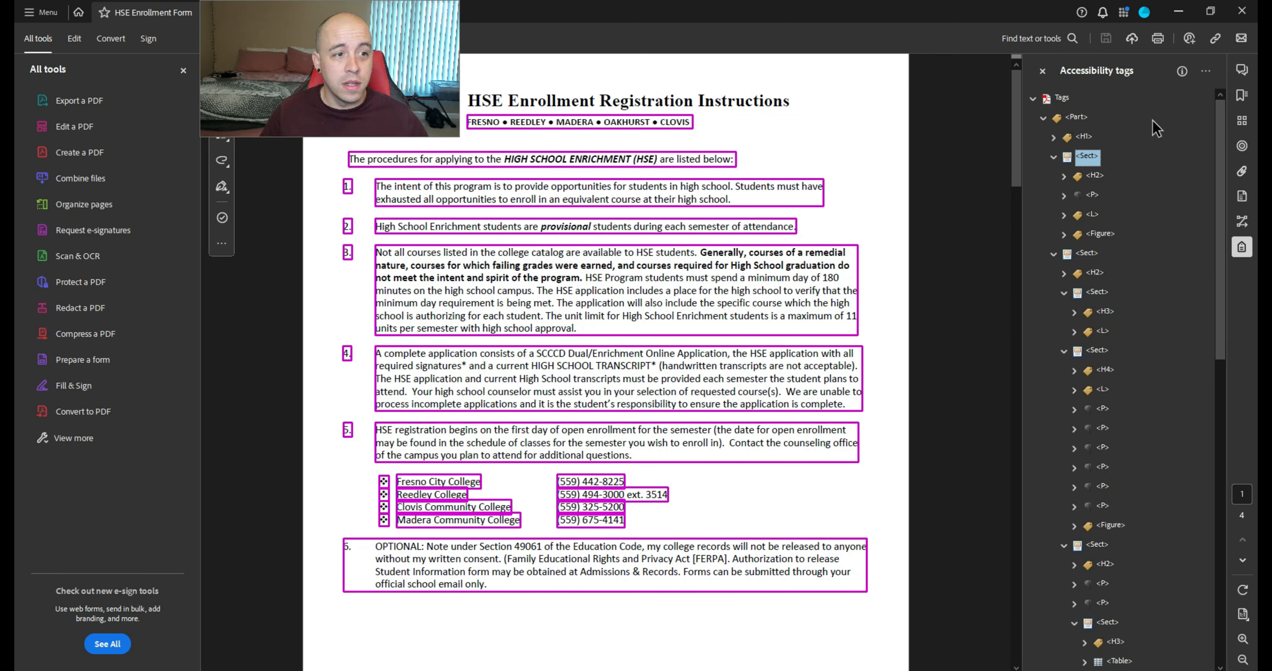
key("Down")
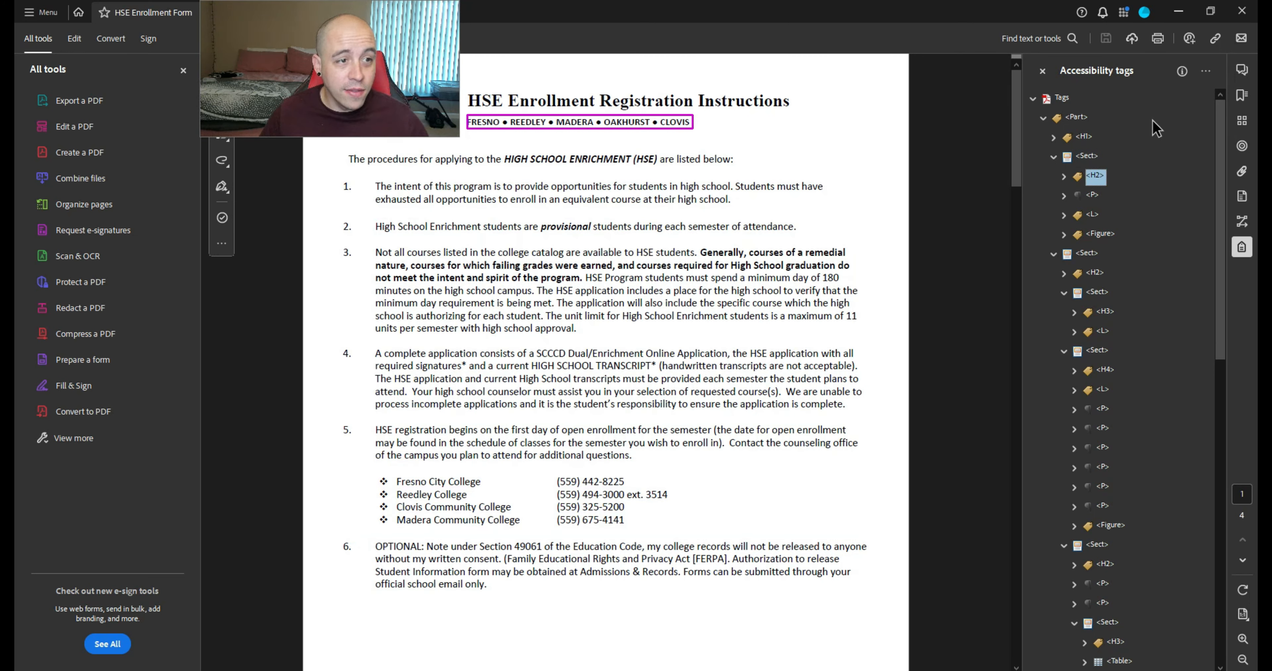
key("Down")
key("Down")
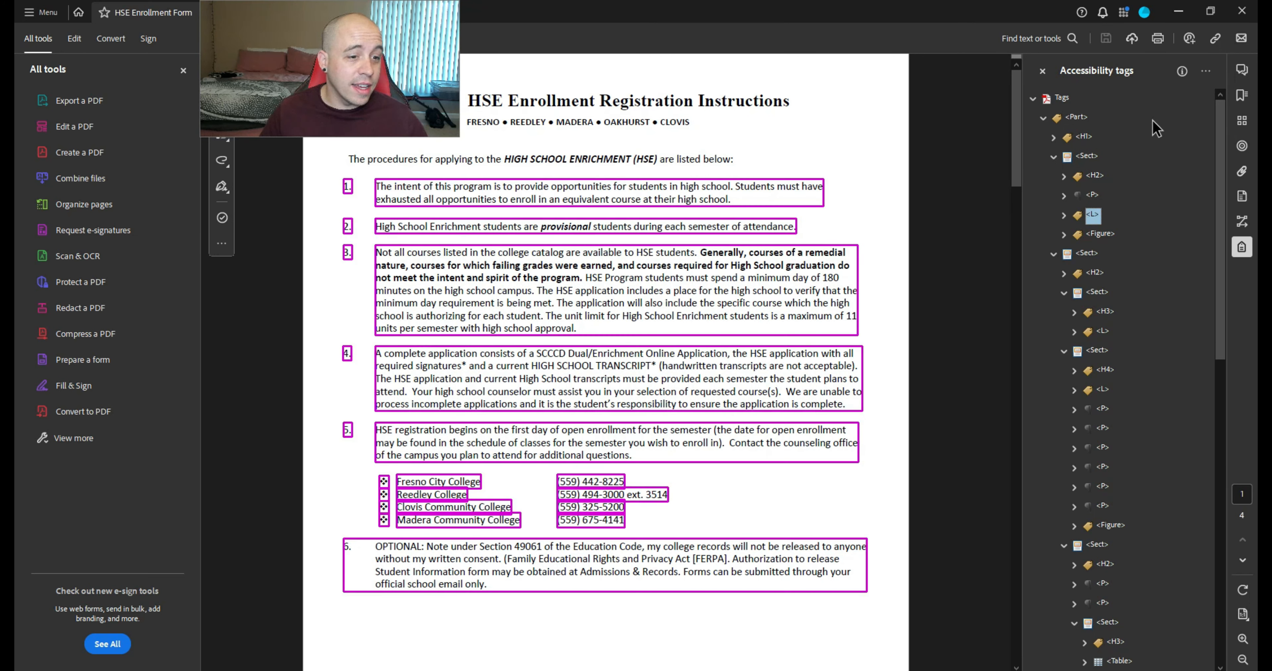
key("Right")
key("Down")
key("Down")
key("Down")
key("Down")
key("Down")
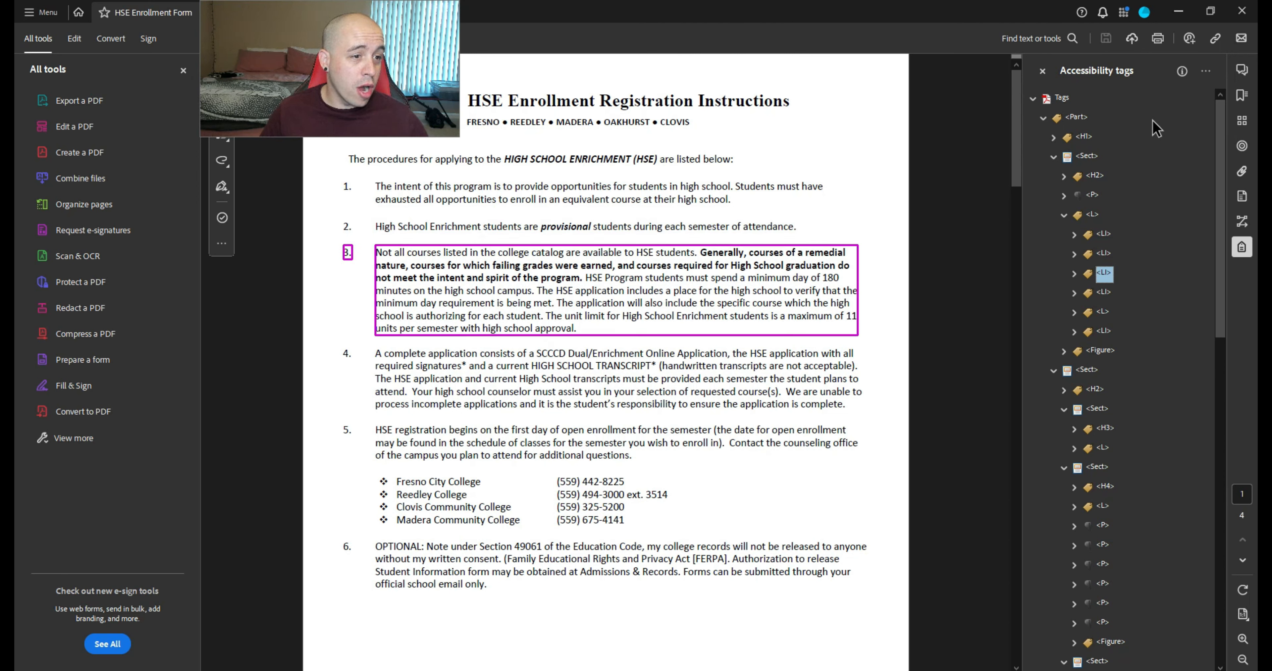
Expand the nested list tags under item 5 and inspect the label and body tags of the first college bullet
key("Right")
key("Down")
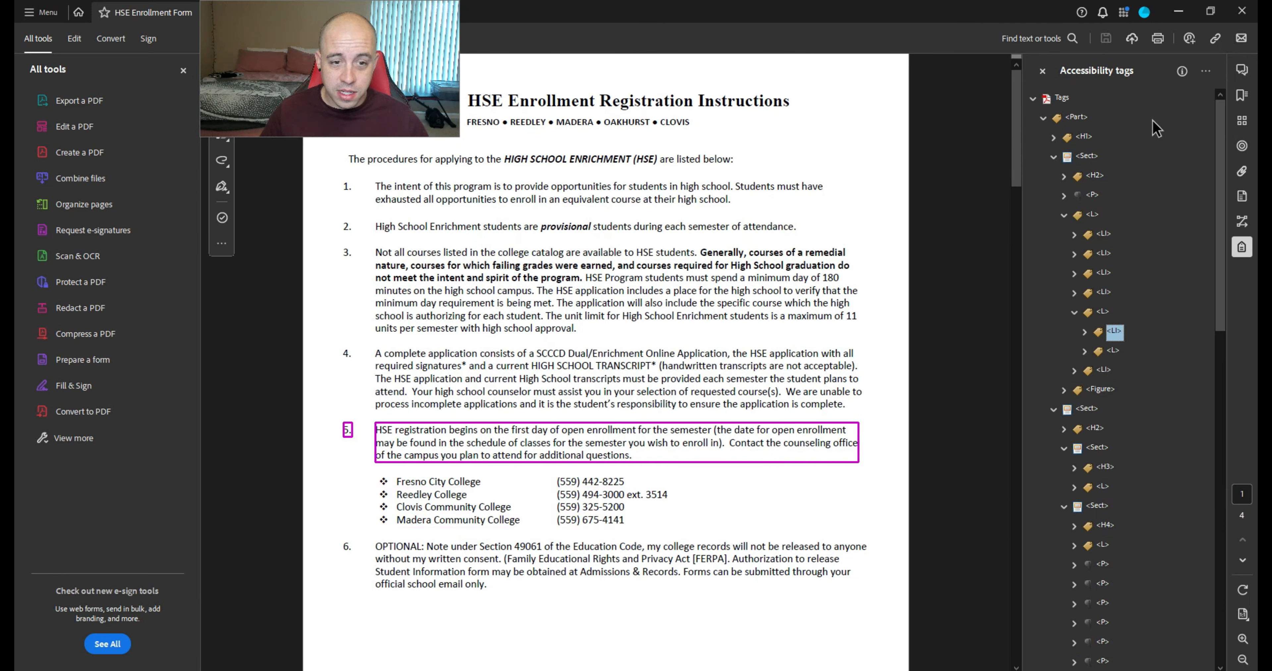
key("Down")
key("Right")
key("Down")
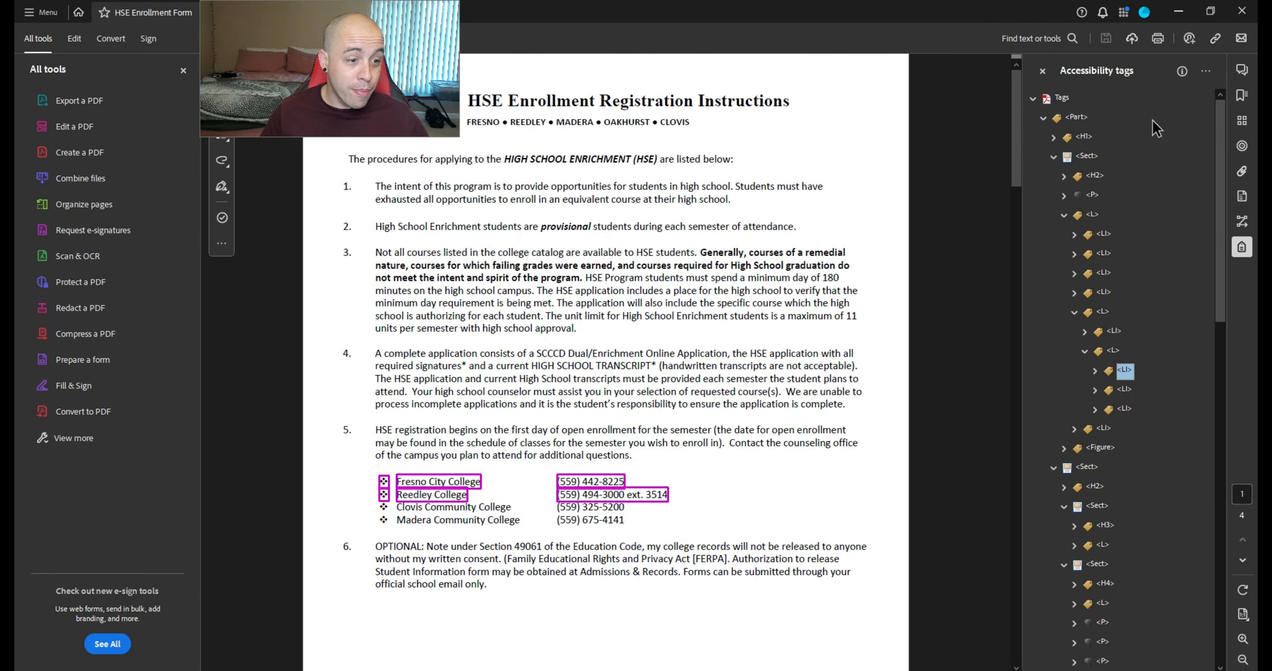
key("Right")
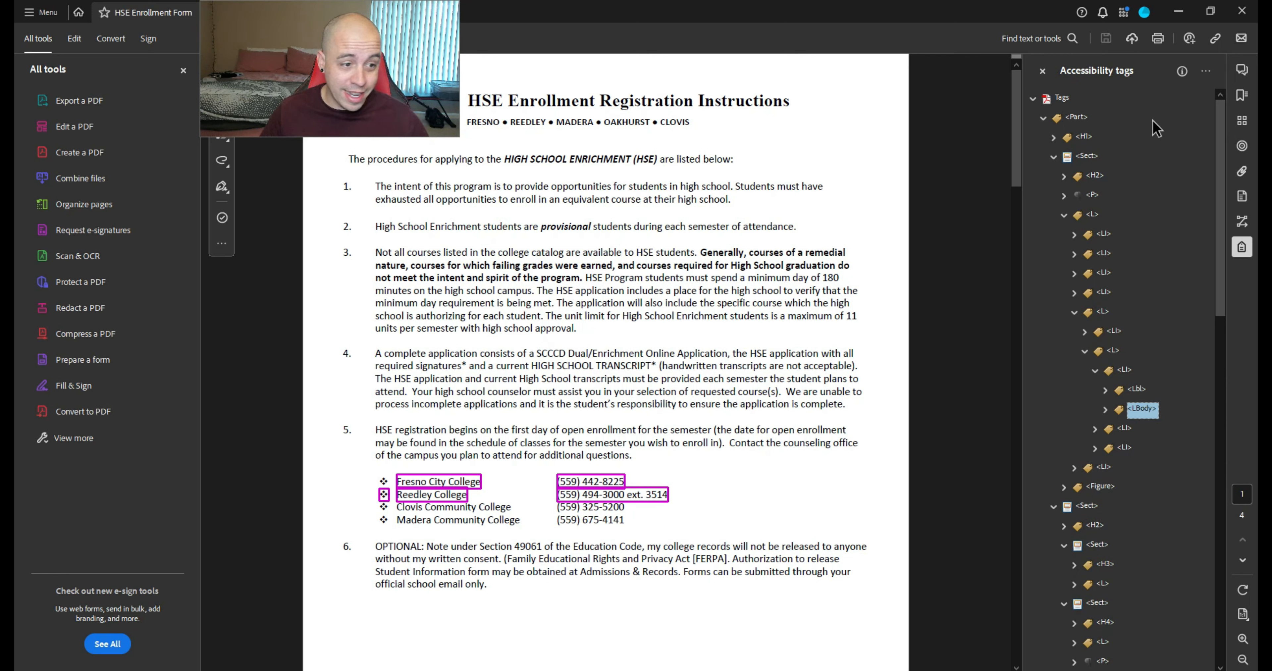
key("Down")
key("Down")
key("Down")
key("Up")
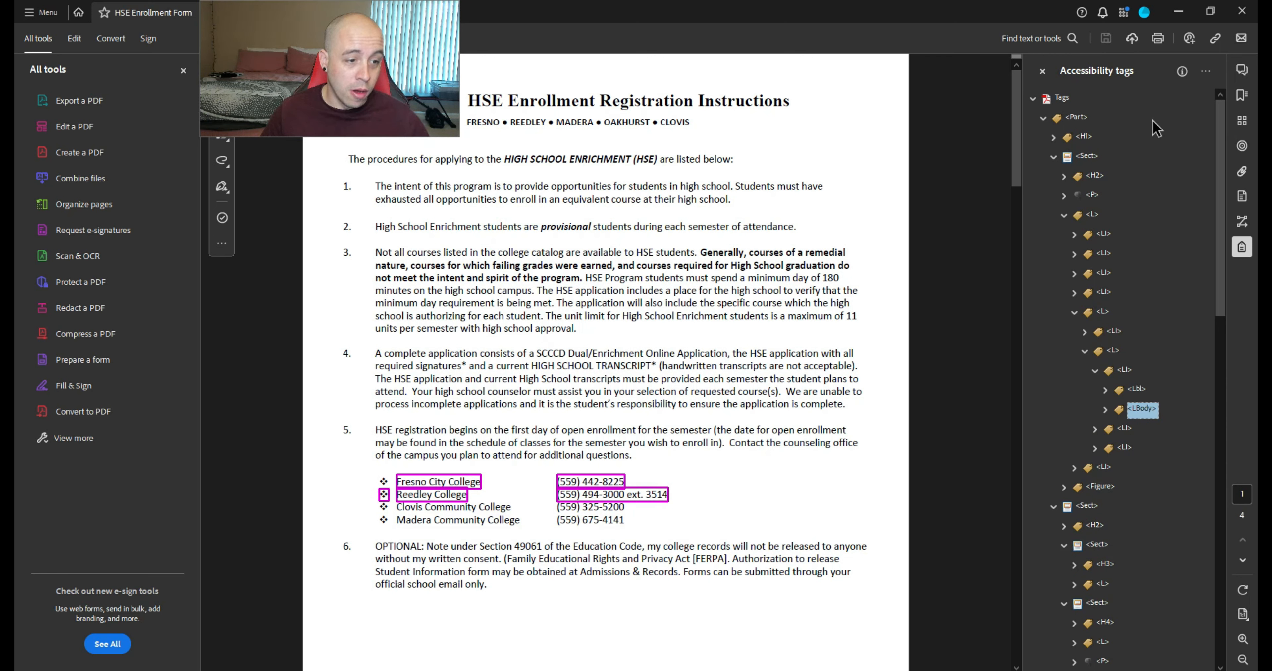
Collapse the nested list tags and move on to the Figure tag closing the first section
key("Left")
key("Left")
key("Left")
key("Left")
key("Left")
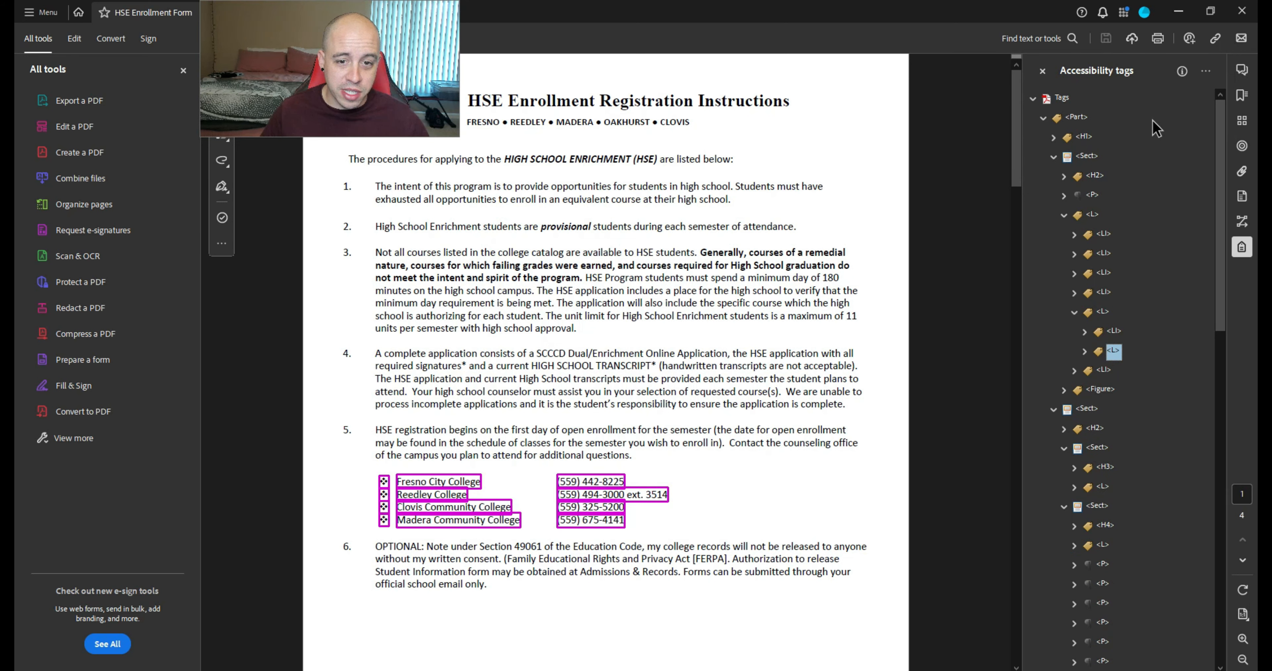
key("Left")
key("Down")
key("Down")
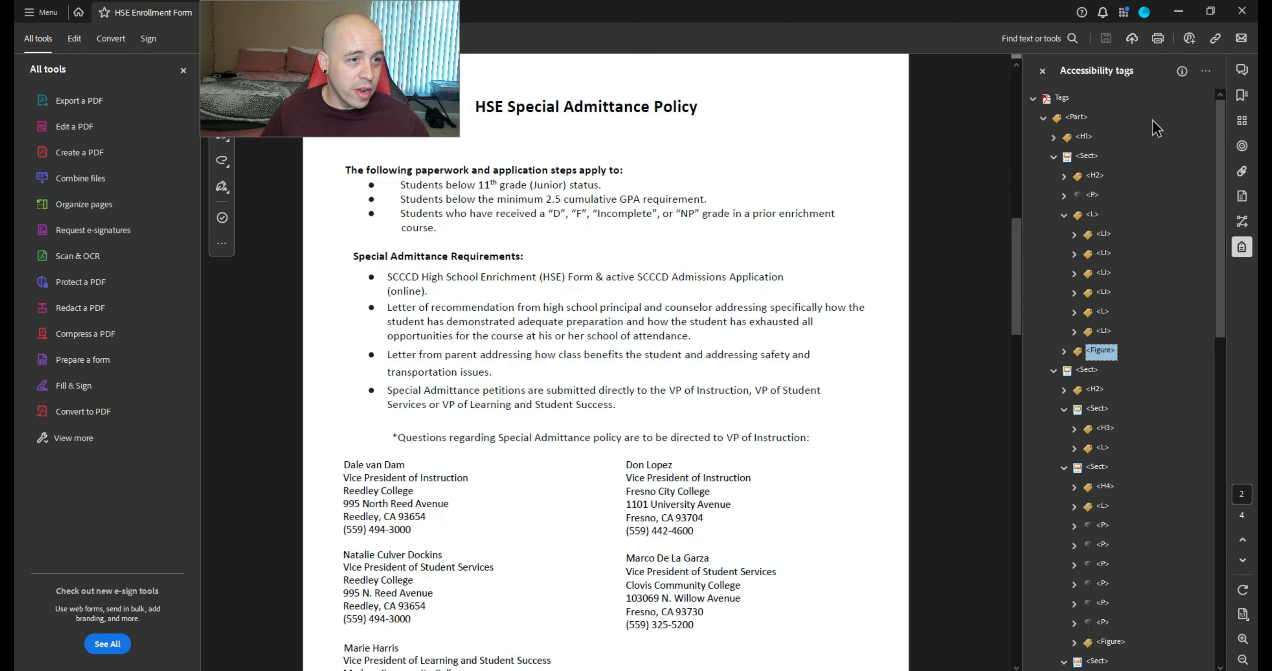
Examine the heading tags H2, H3 and H4 and the list tags on the HSE Special Admittance Policy page
key("Down")
key("Down")
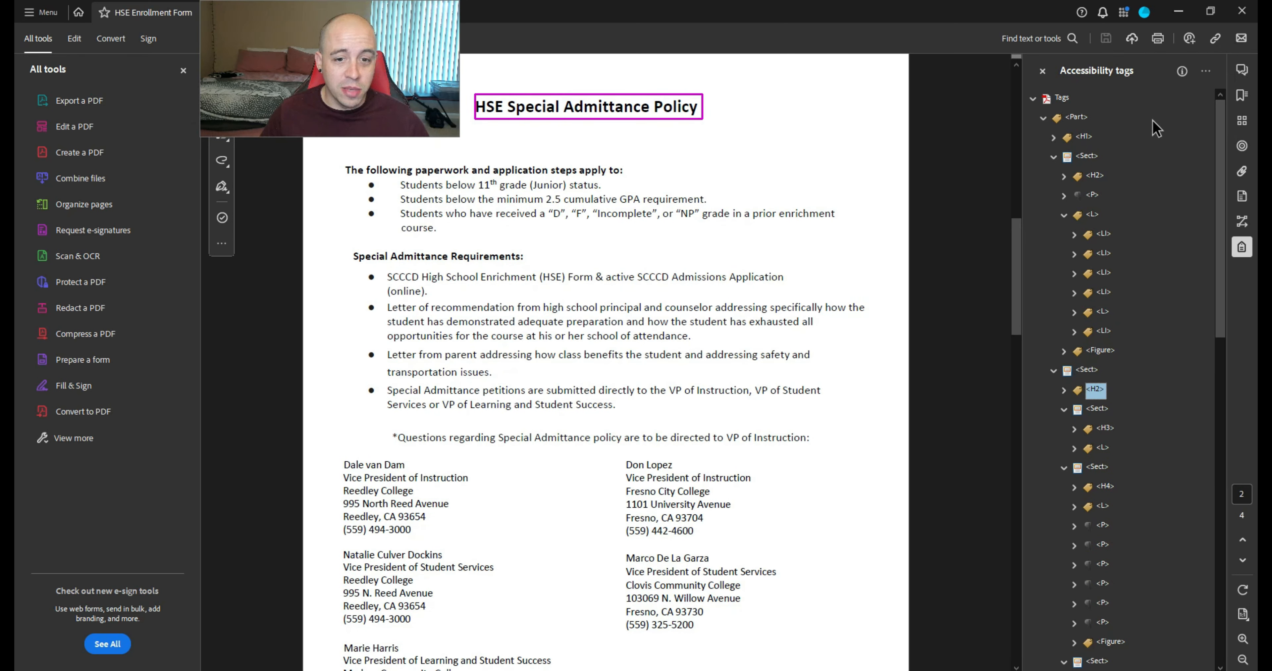
key("Down")
key("Down")
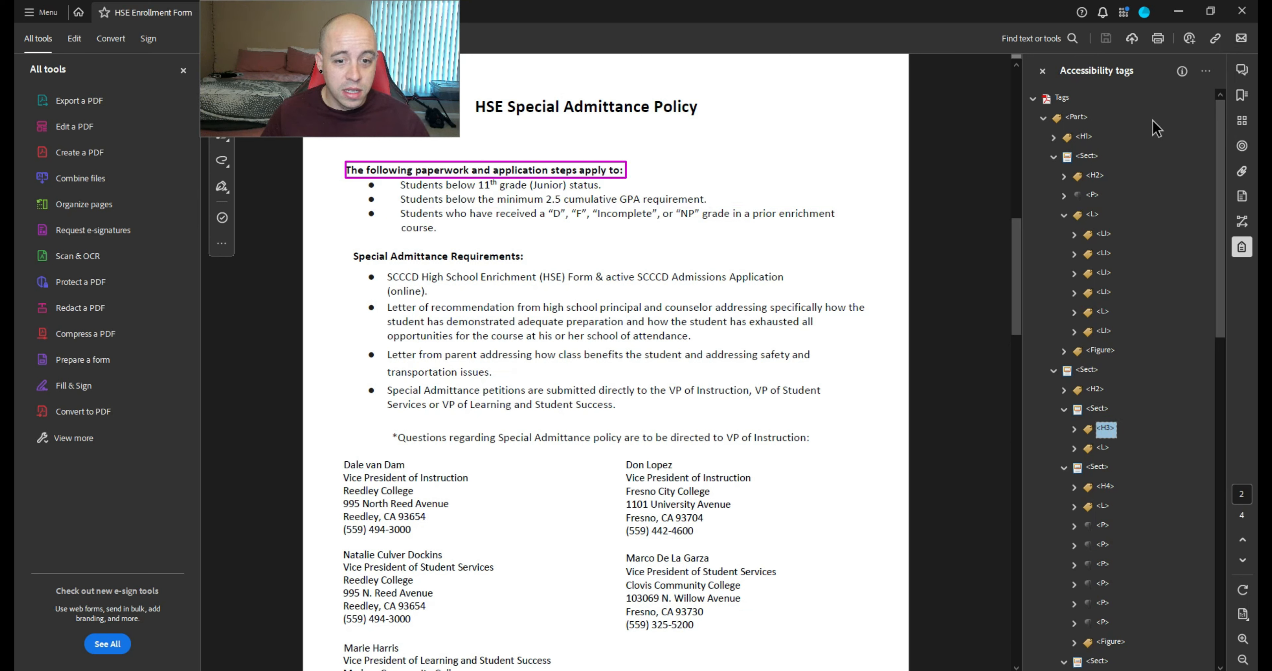
key("Down")
key("Down")
key("Down")
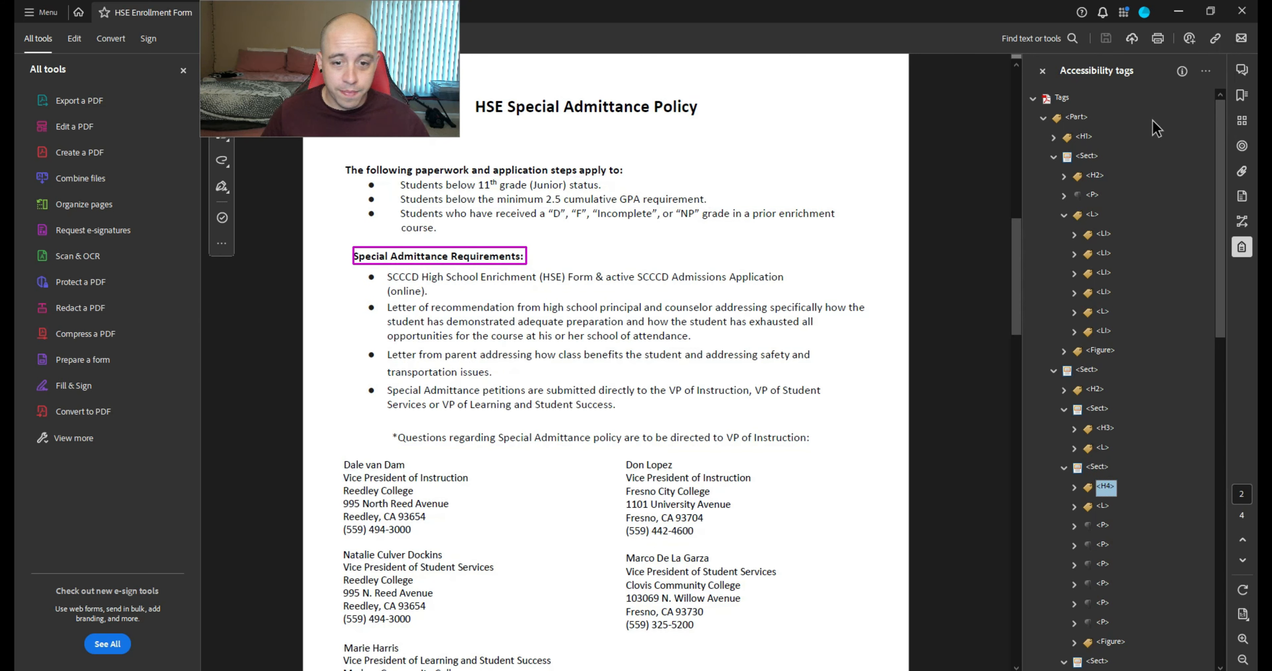
key("Down")
Check how the paragraph tags group and order the two-column vice president contact blocks on page 2
key("Down")
key("Down")
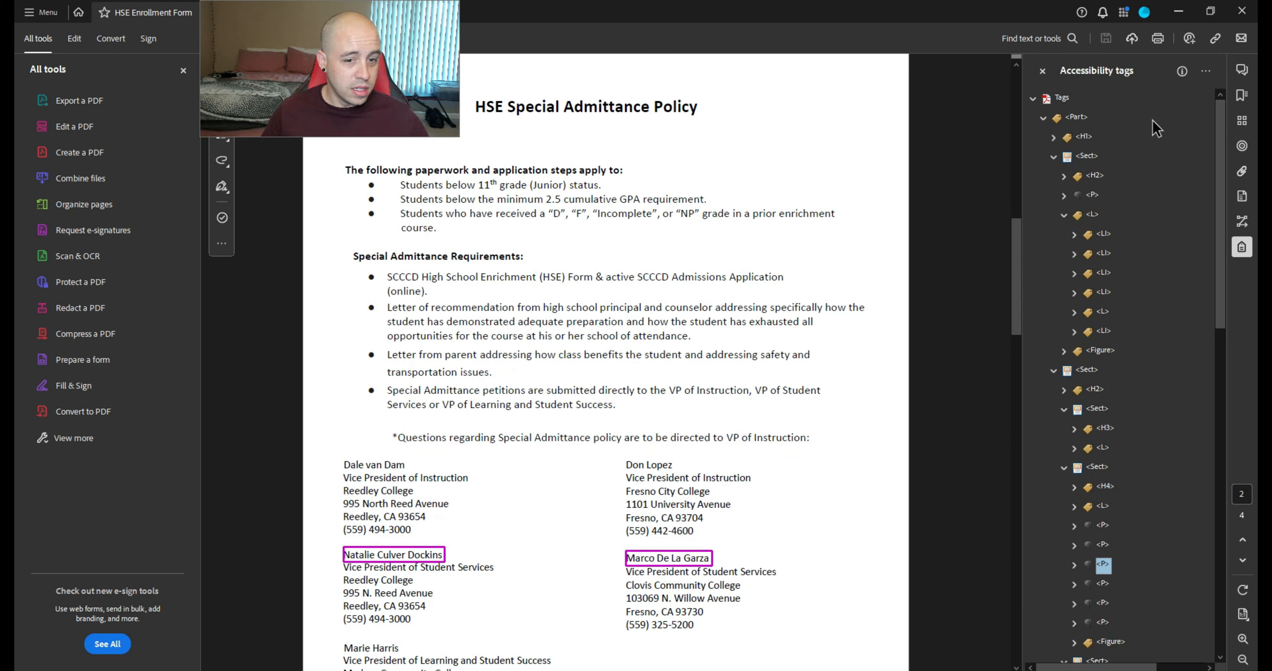
key("Down")
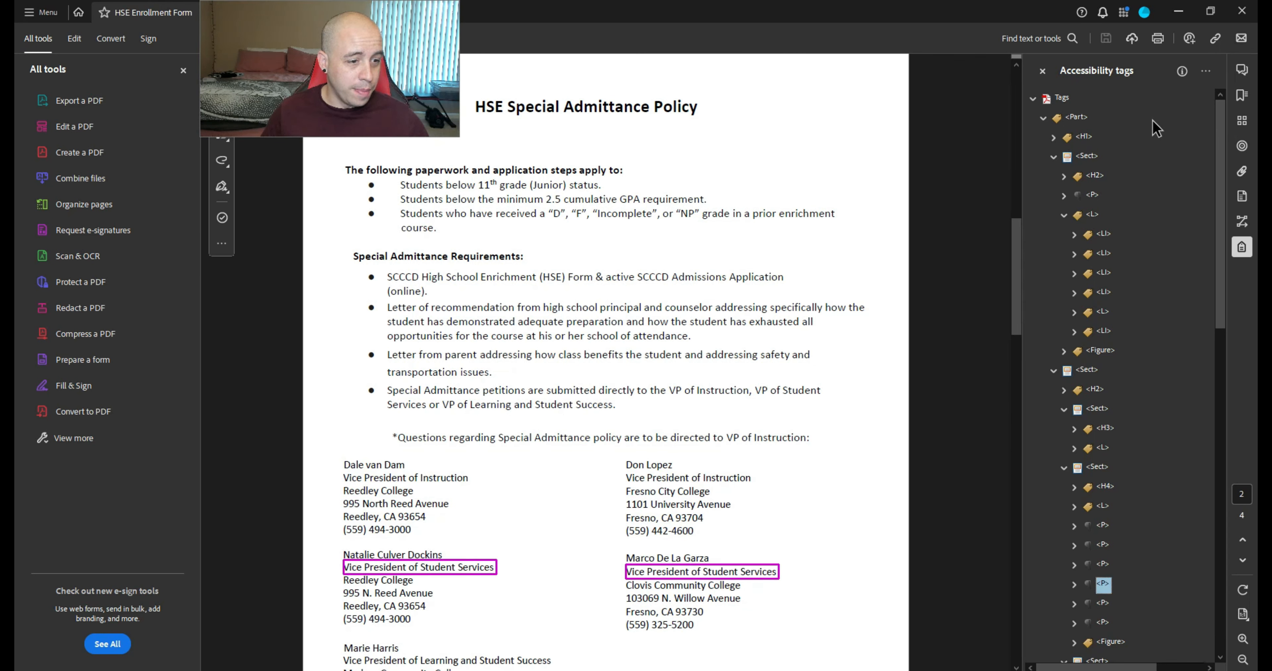
key("Down")
key("Down")
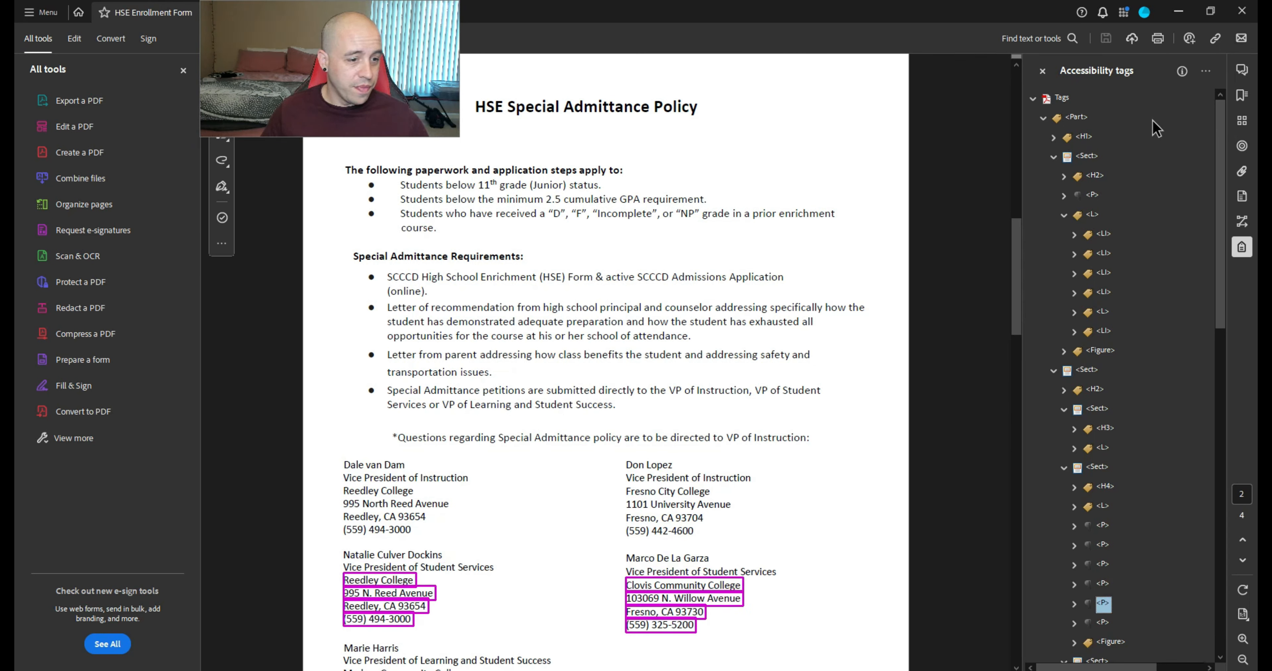
key("Up")
key("Up")
key("Down")
key("Down")
key("Down")
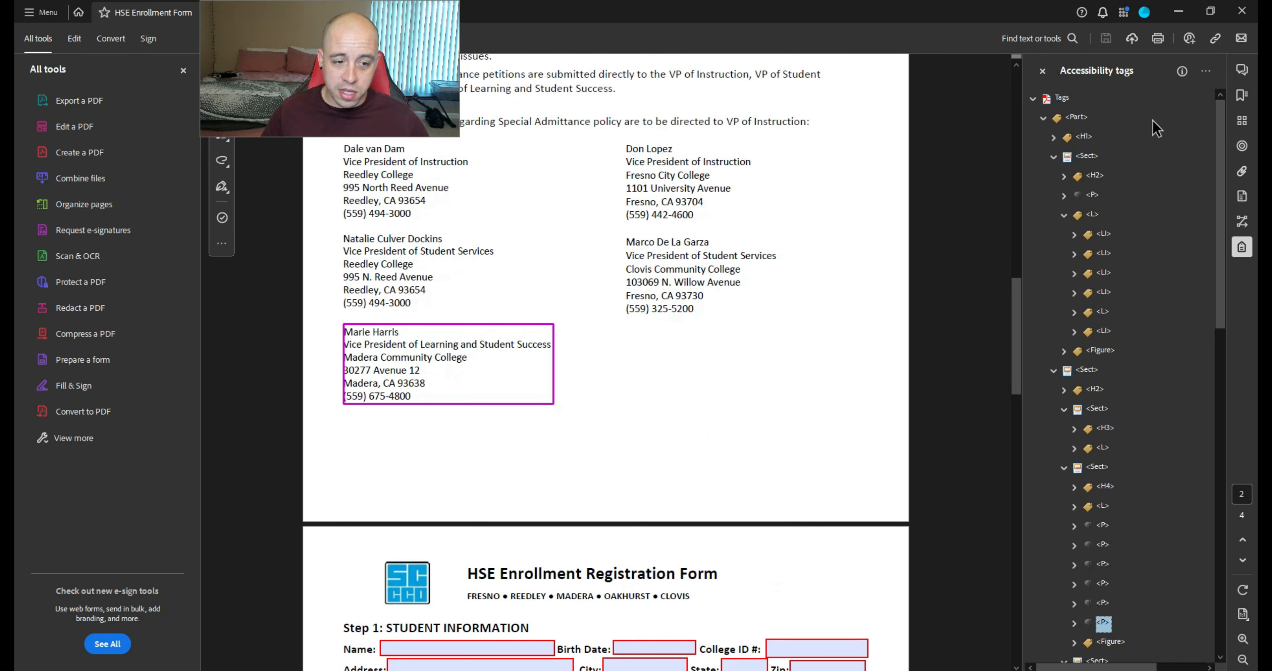
Go to the HSE Enrollment Registration Form section's tags and expand the paragraph tag covering the Step 1 student information fields
key("Down")
key("Down")
key("Down")
key("Down")
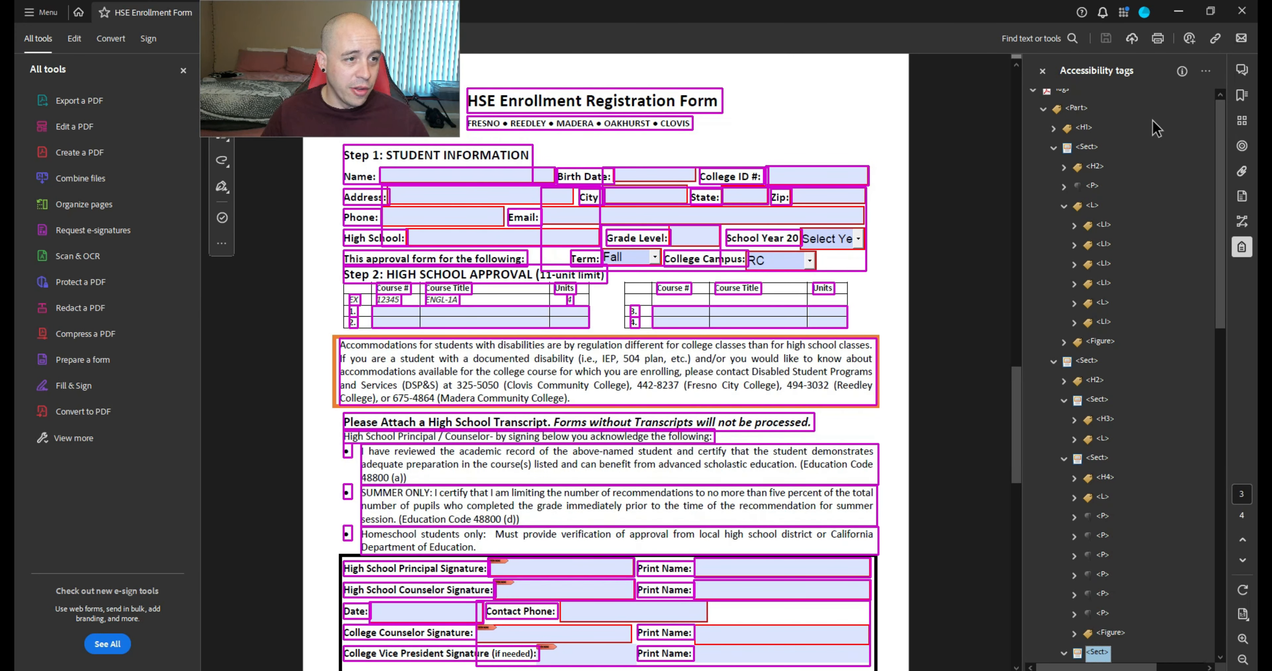
key("Down")
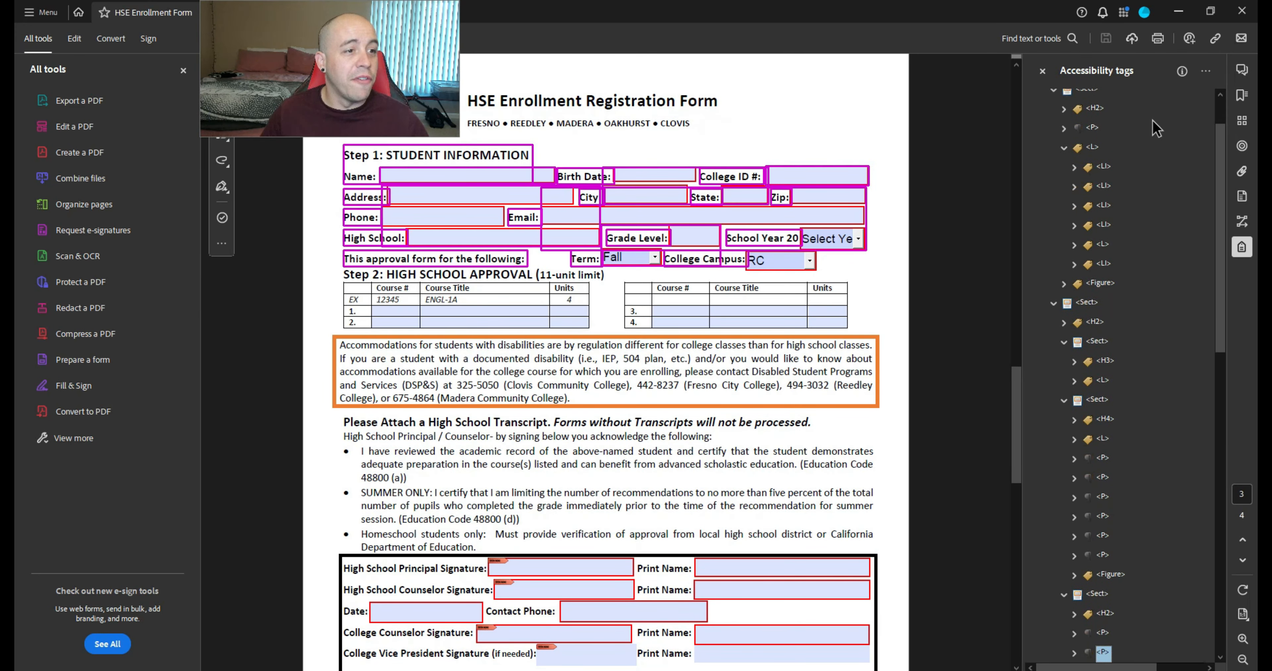
key("Right")
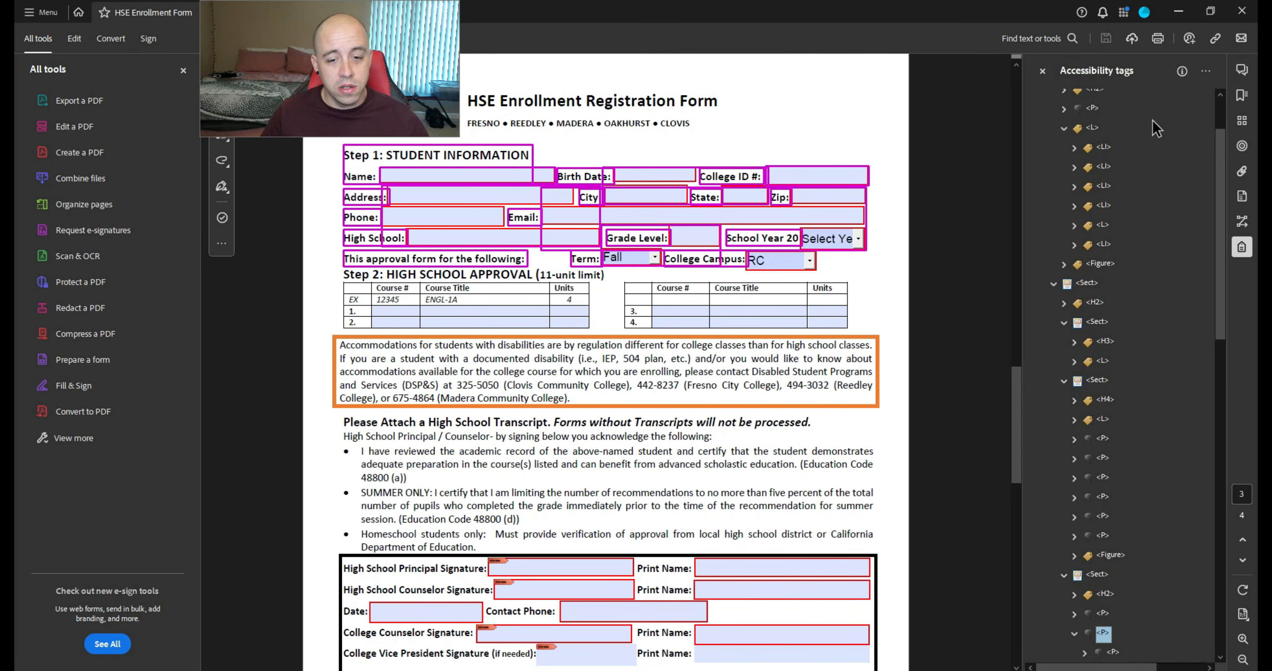
Compare the nested paragraph tags under Step 1: STUDENT INFORMATION with the form fields each one covers
key("Down")
key("Down")
key("Down")
key("Down")
key("Down")
key("Up")
key("Up")
key("Up")
key("Up")
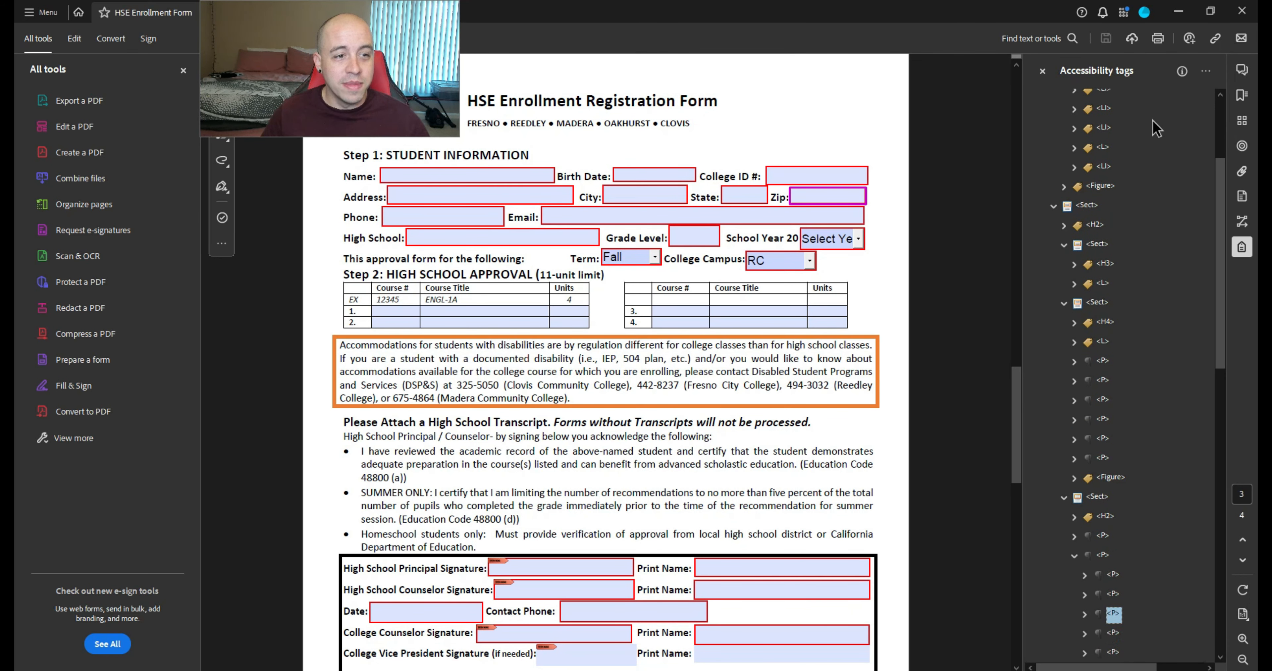
key("Up")
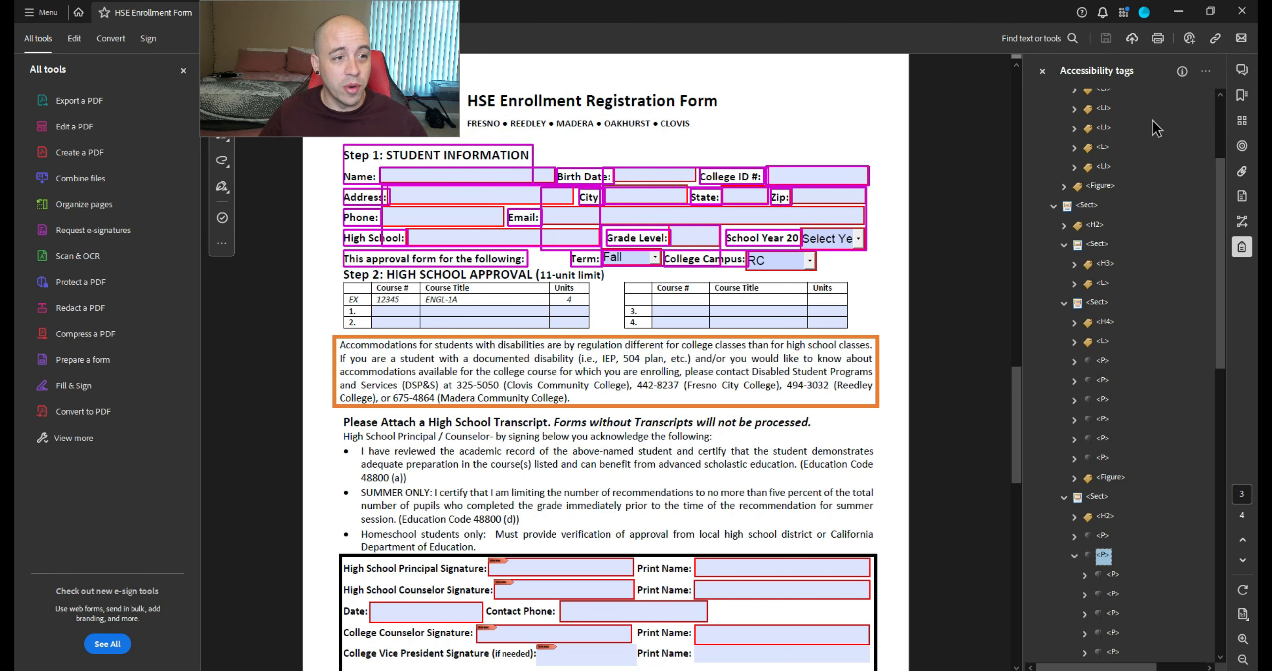
key("Down")
key("Down")
key("Down")
key("Down")
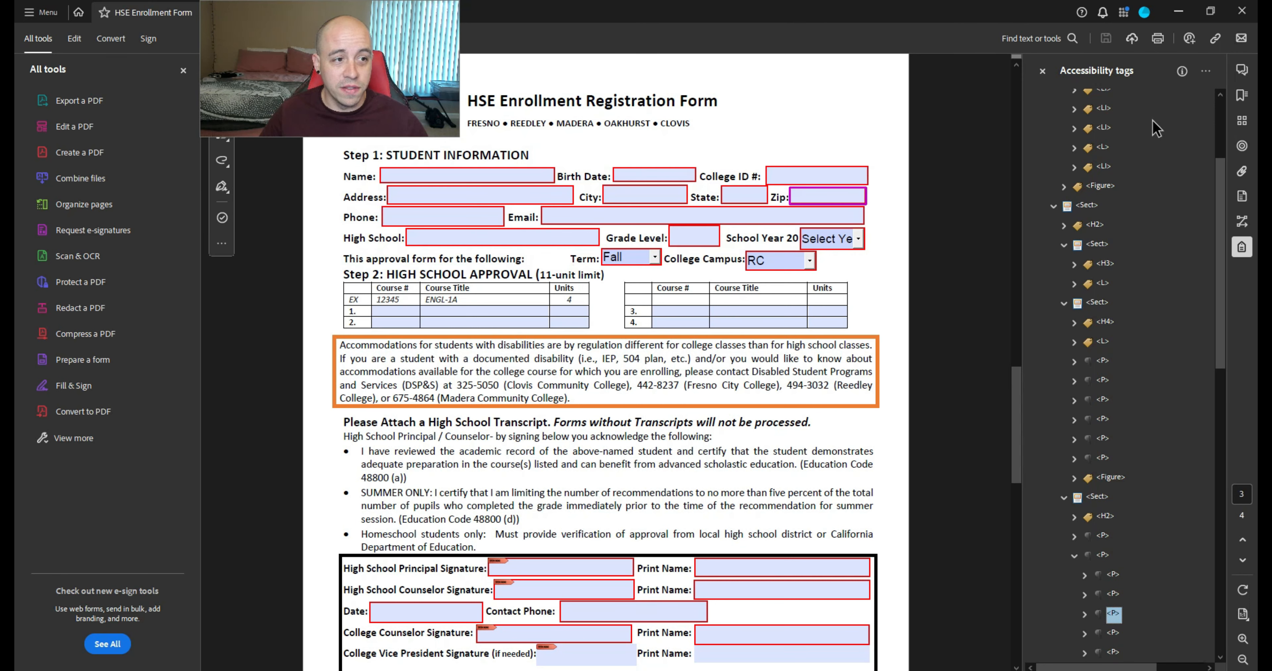
key("Down")
key("Down")
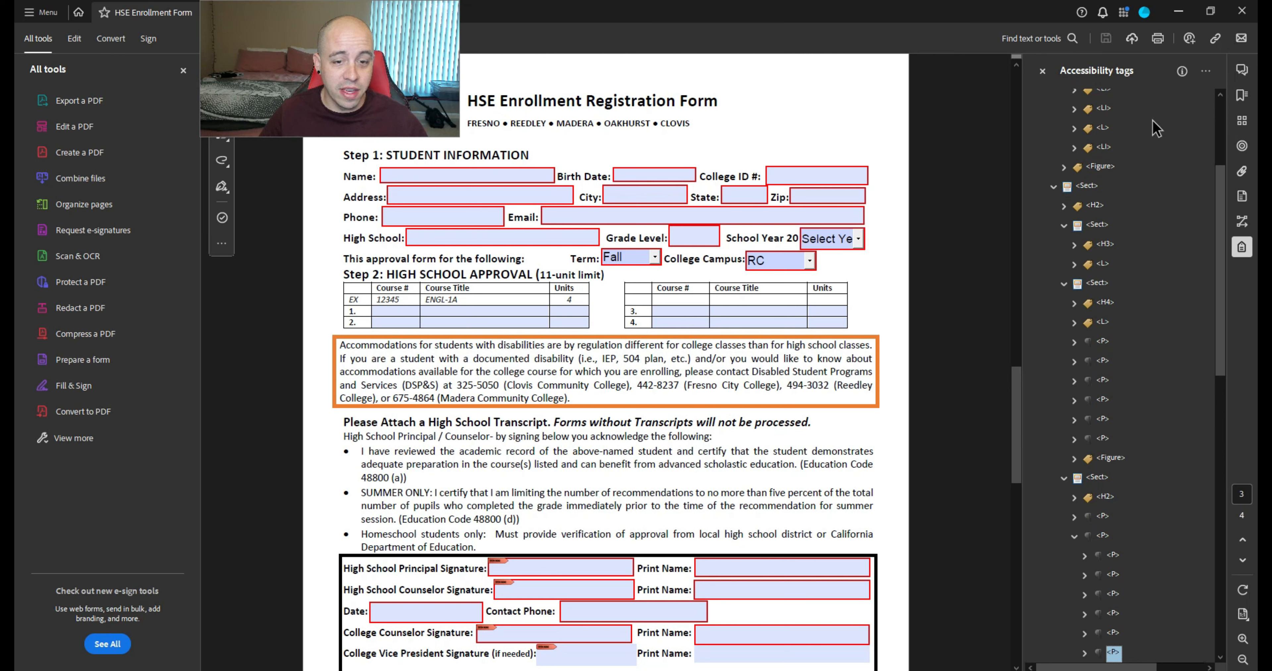
Expand the fifth nested Step 1 paragraph tag down to the Form tag and inspect its School Year field object
key("Down")
key("Up")
key("Up")
key("Right")
key("Down")
key("Down")
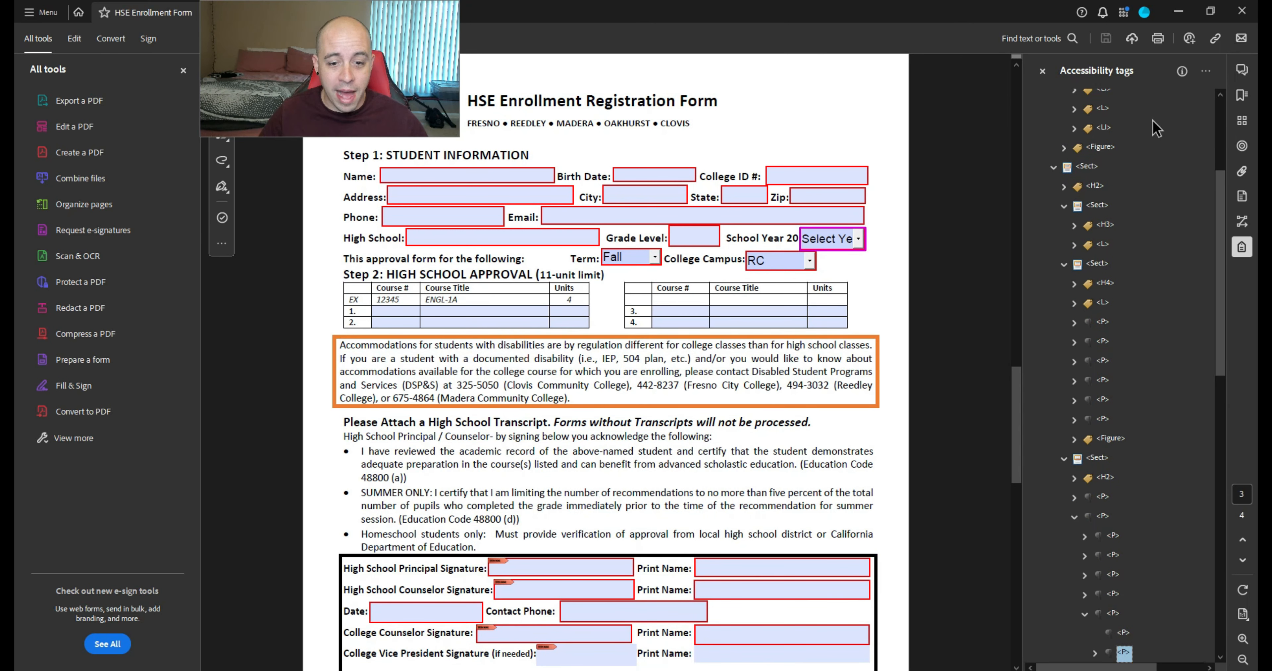
key("Up")
key("Down")
key("Right")
key("Down")
key("Right")
key("Down")
key("Down")
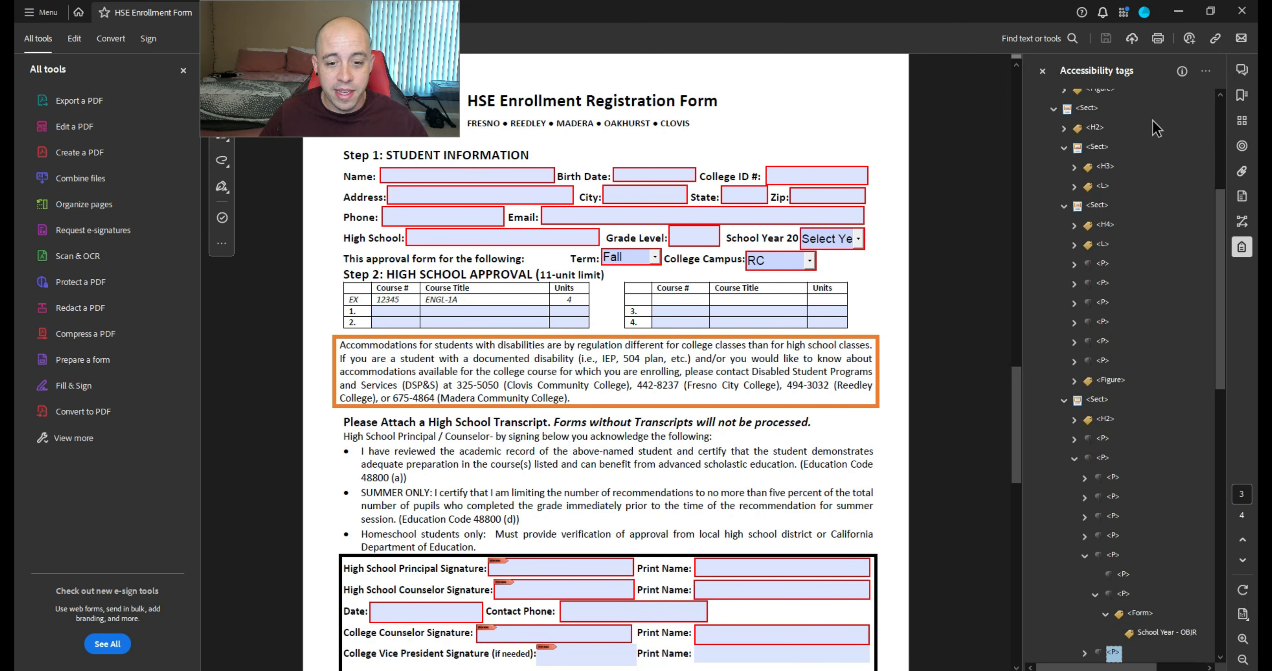
Recheck the Step 1 nested paragraph tags against the fields they cover and against the section tag that follows
key("Up")
key("Up")
key("Down")
key("Down")
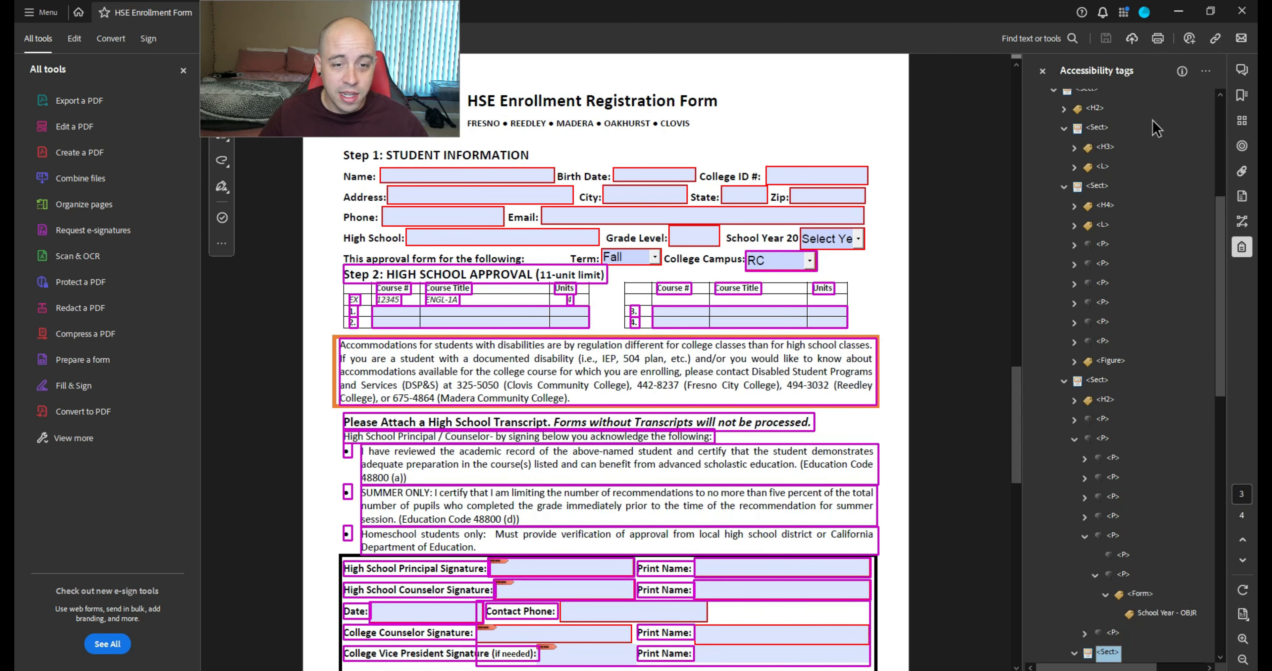
key("Up")
key("Up")
key("Up")
key("Up")
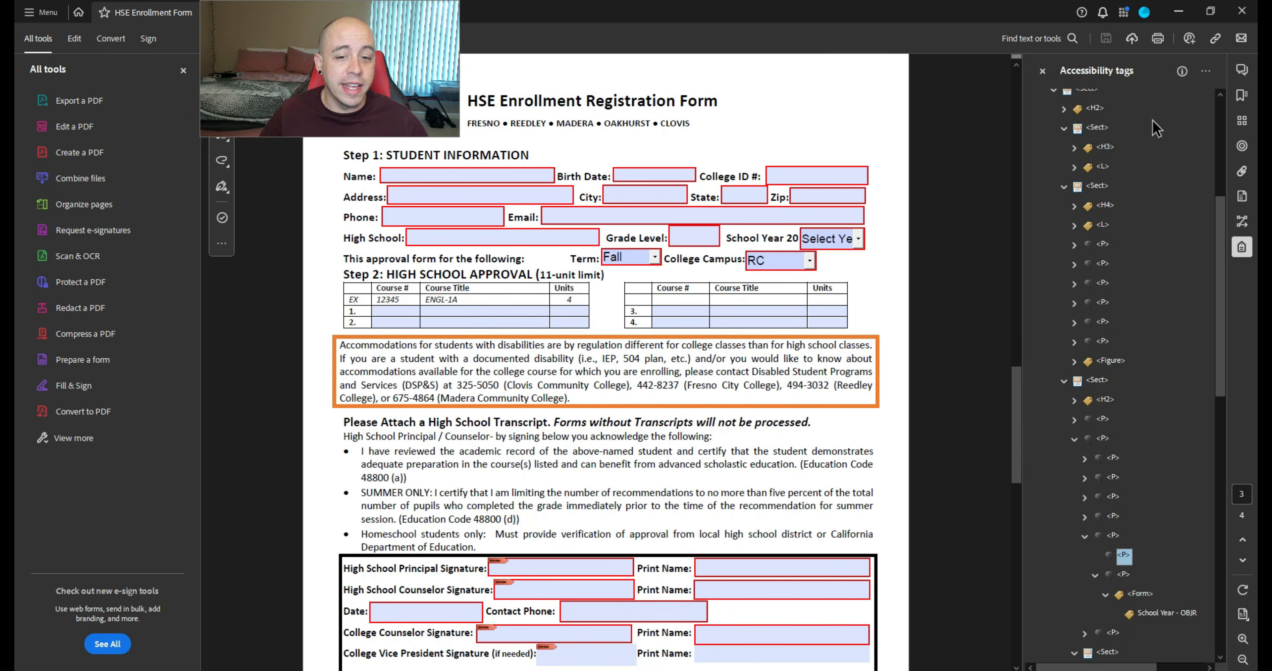
key("Up")
key("Up")
key("Up")
key("Up")
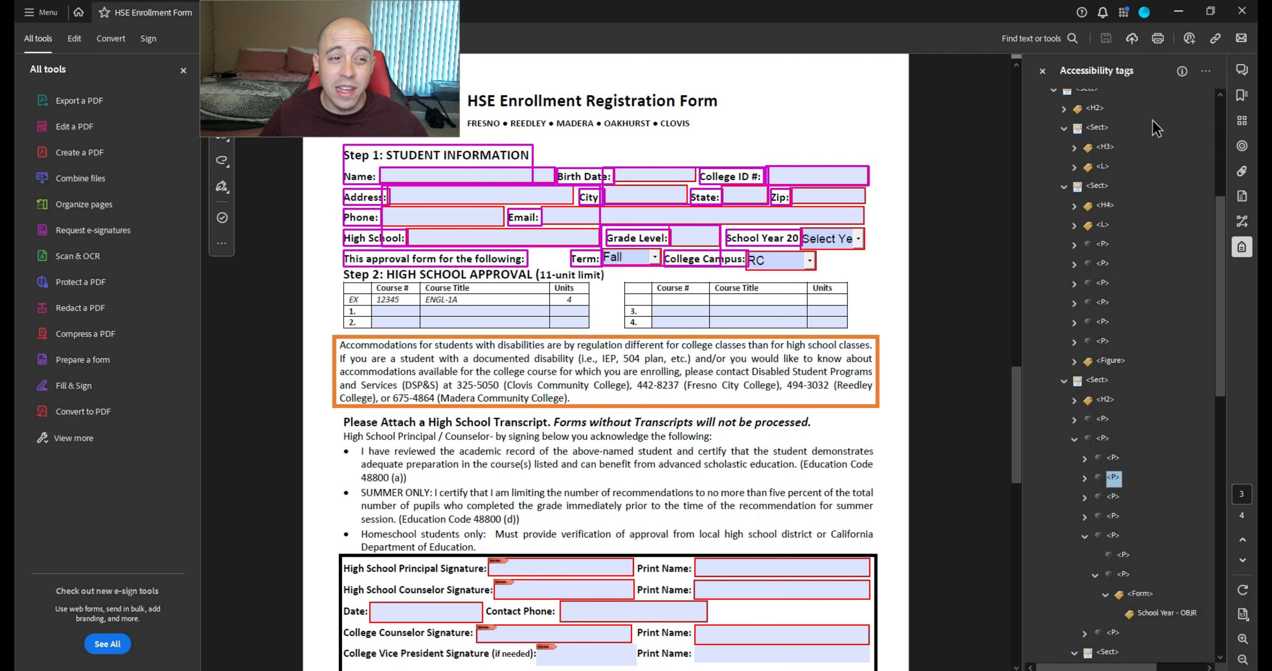
key("Down")
key("Down")
key("Down")
key("Down")
key("Down")
key("Down")
key("Down")
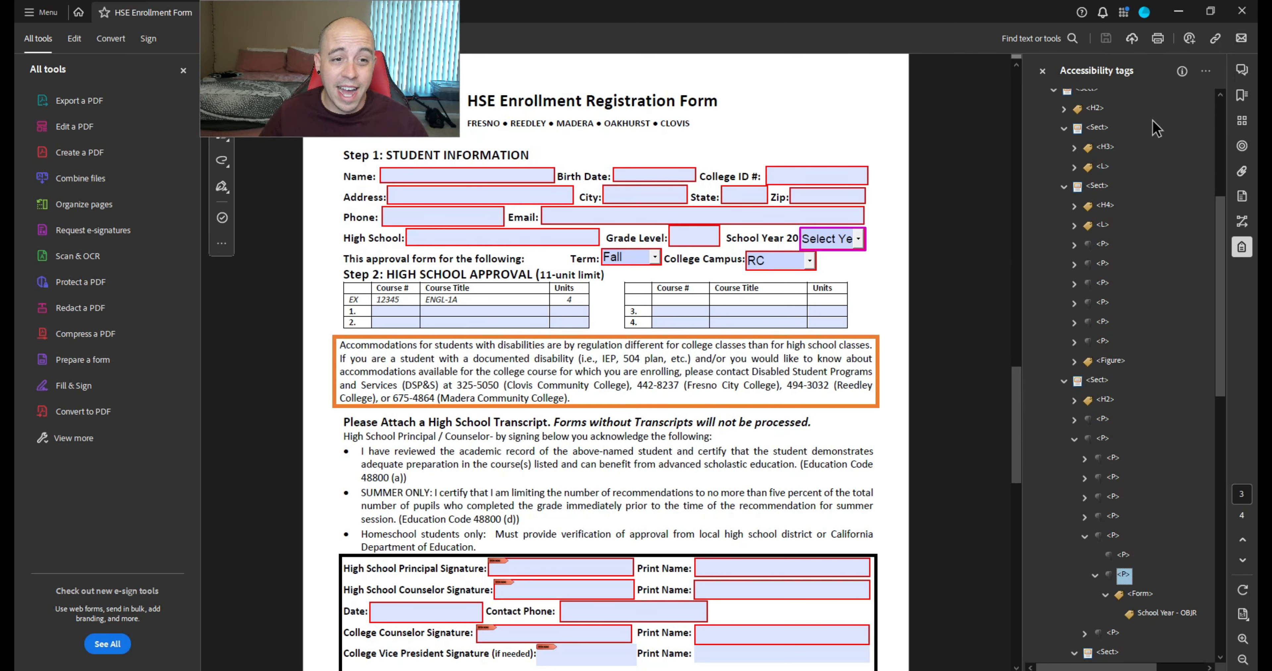
Expand the first Step 2 course table tag and its header row to inspect the TH and TD cells
key("Down")
key("Down")
key("Down")
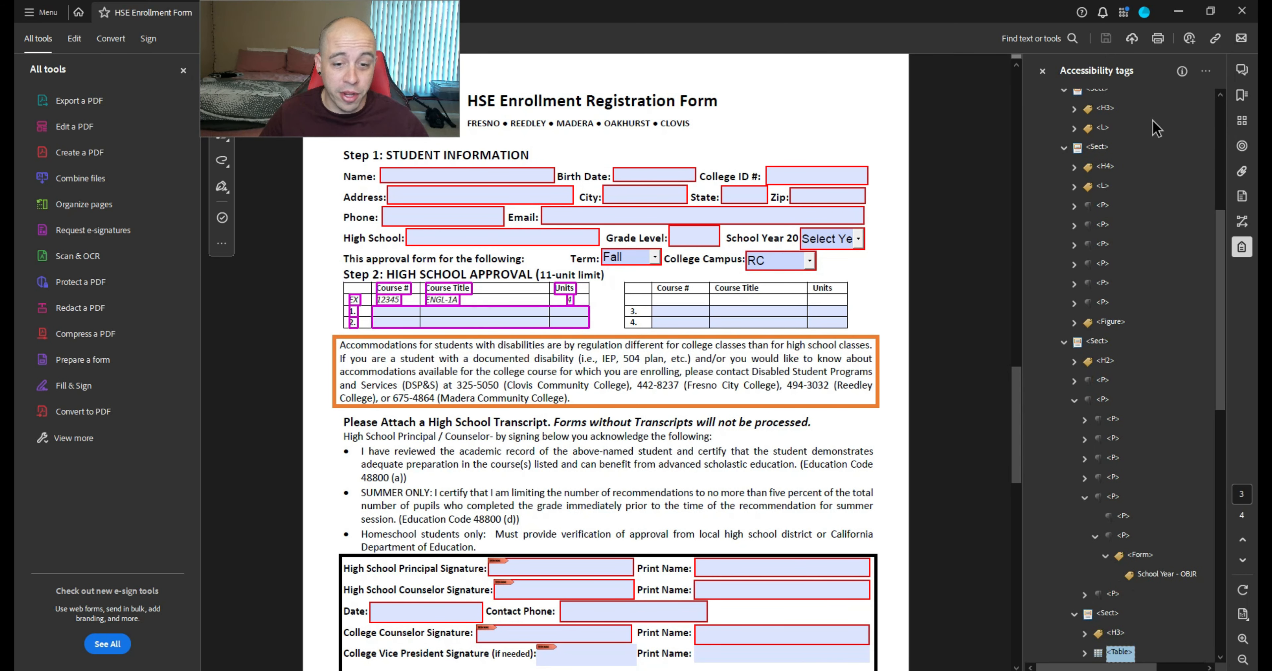
key("Down")
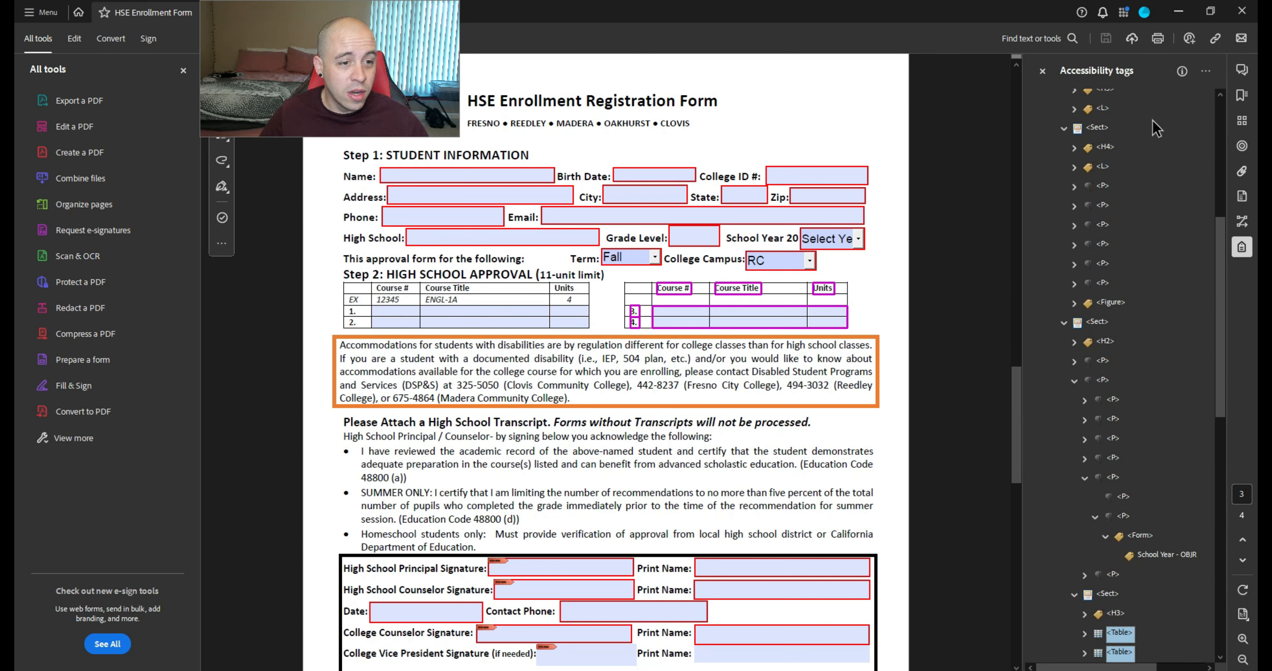
key("Right")
key("Down")
key("Right")
key("Down")
key("Down")
key("Down")
key("Down")
key("Down")
key("Down")
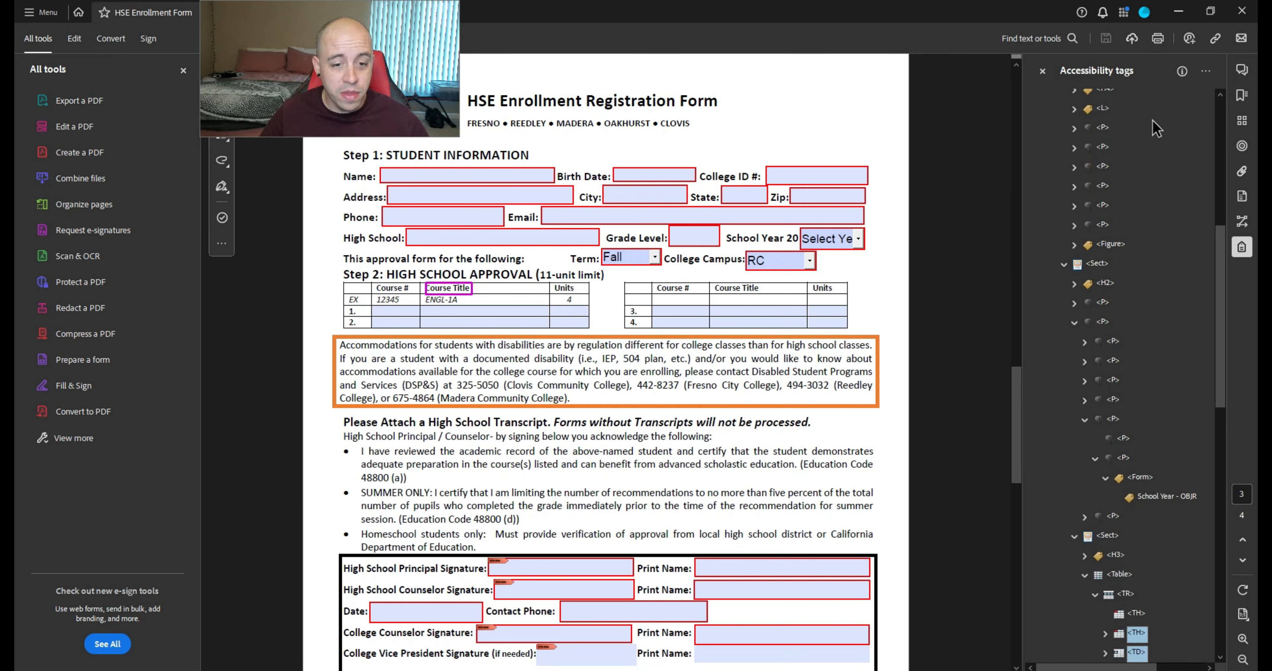
key("Down")
key("Down")
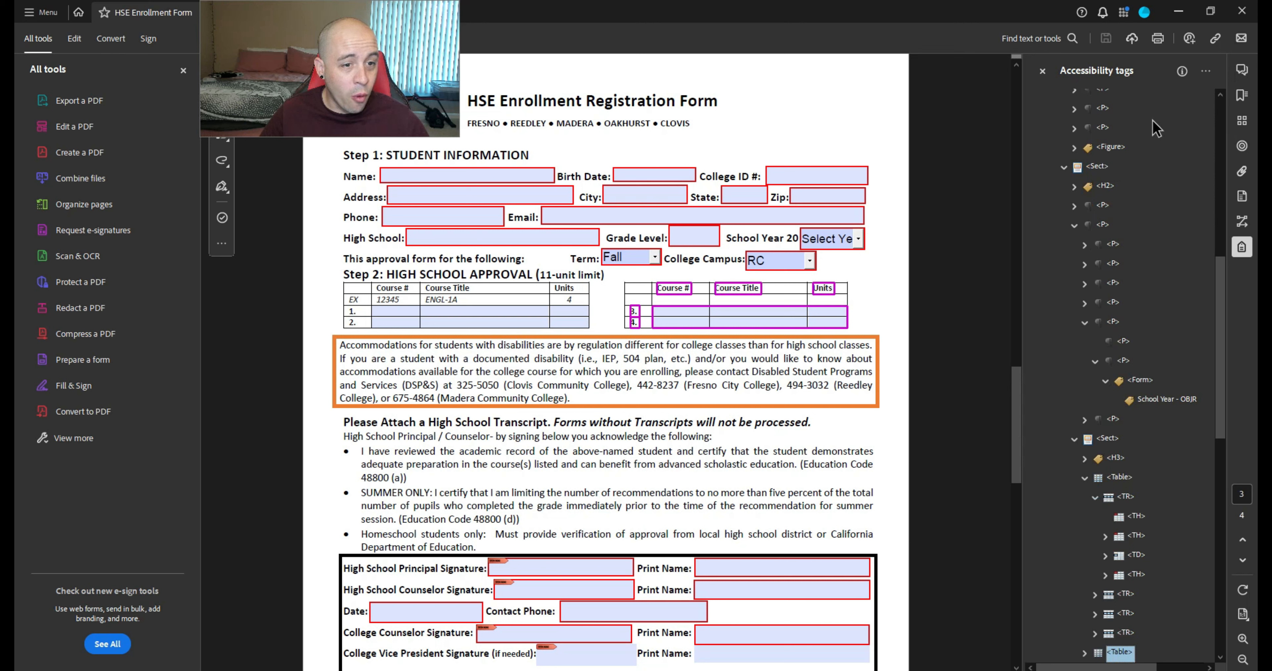
Expand the second Step 2 table tag and open its Course #, Course Title and Units header cells
key("Right")
key("Down")
key("Right")
key("Down")
key("Down")
key("Right")
key("Down")
key("Down")
key("Right")
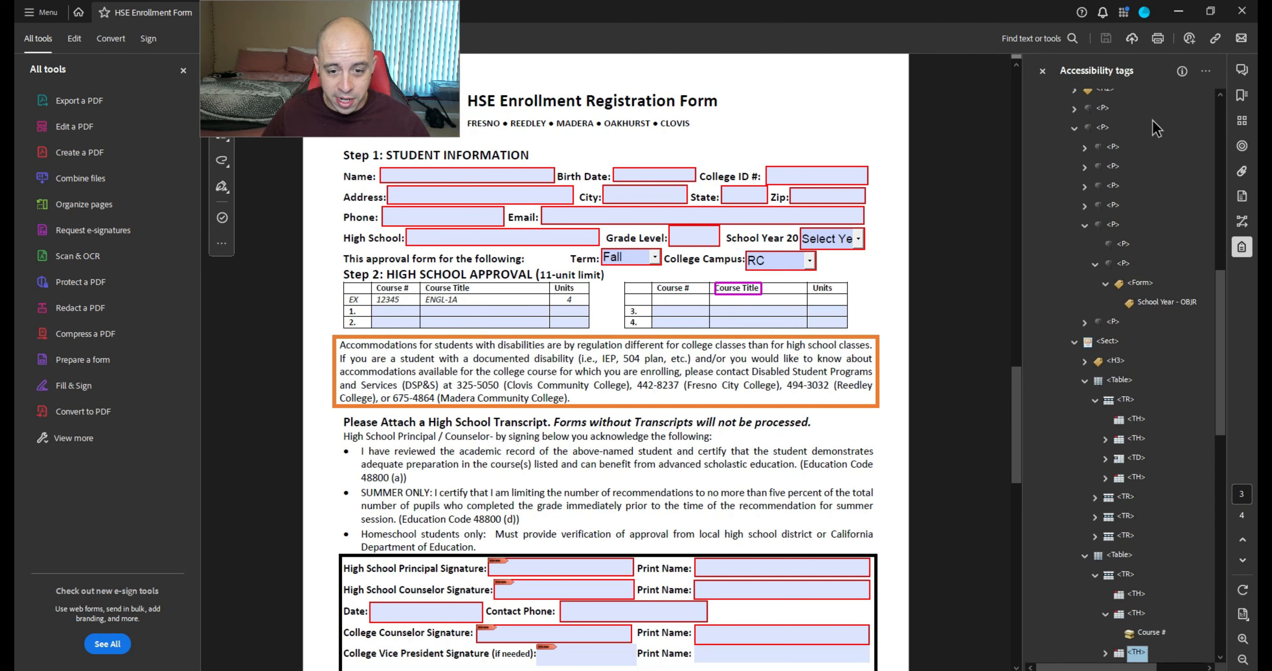
key("Down")
key("Down")
key("Right")
key("Down")
Expand the second table's row for course 3 and open its first entry cell to check for a Form tag
key("Down")
key("Right")
key("Down")
key("Down")
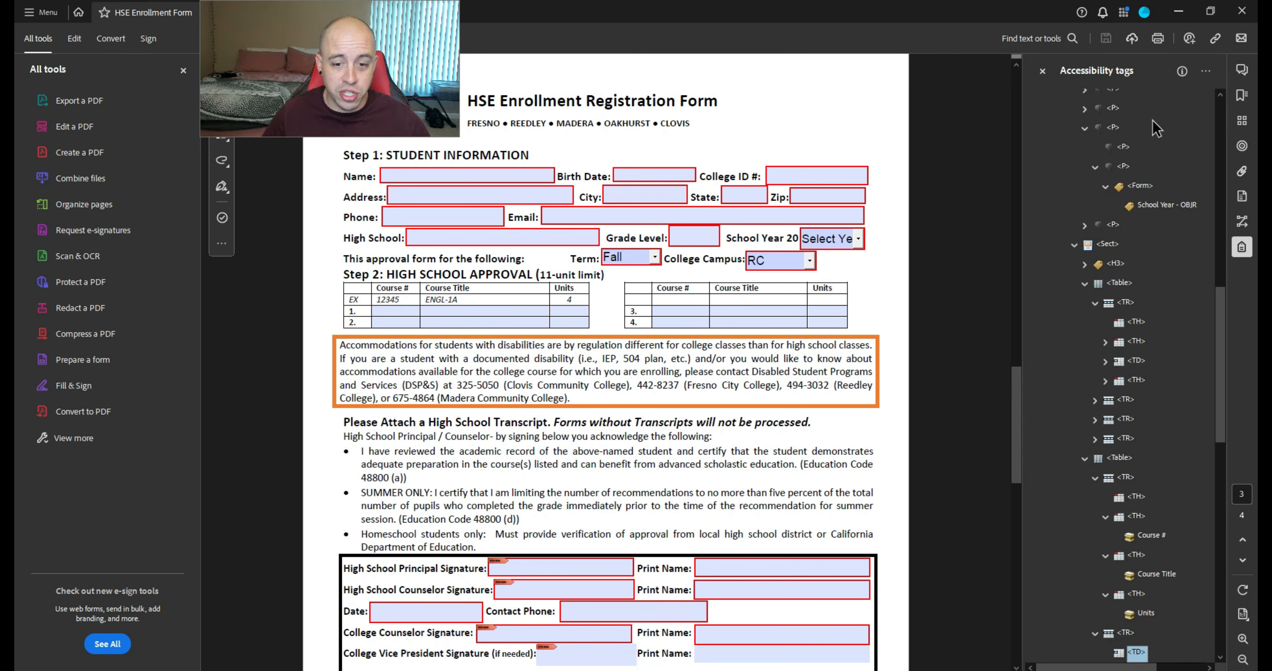
key("Right")
key("Down")
key("Down")
key("Up")
key("Up")
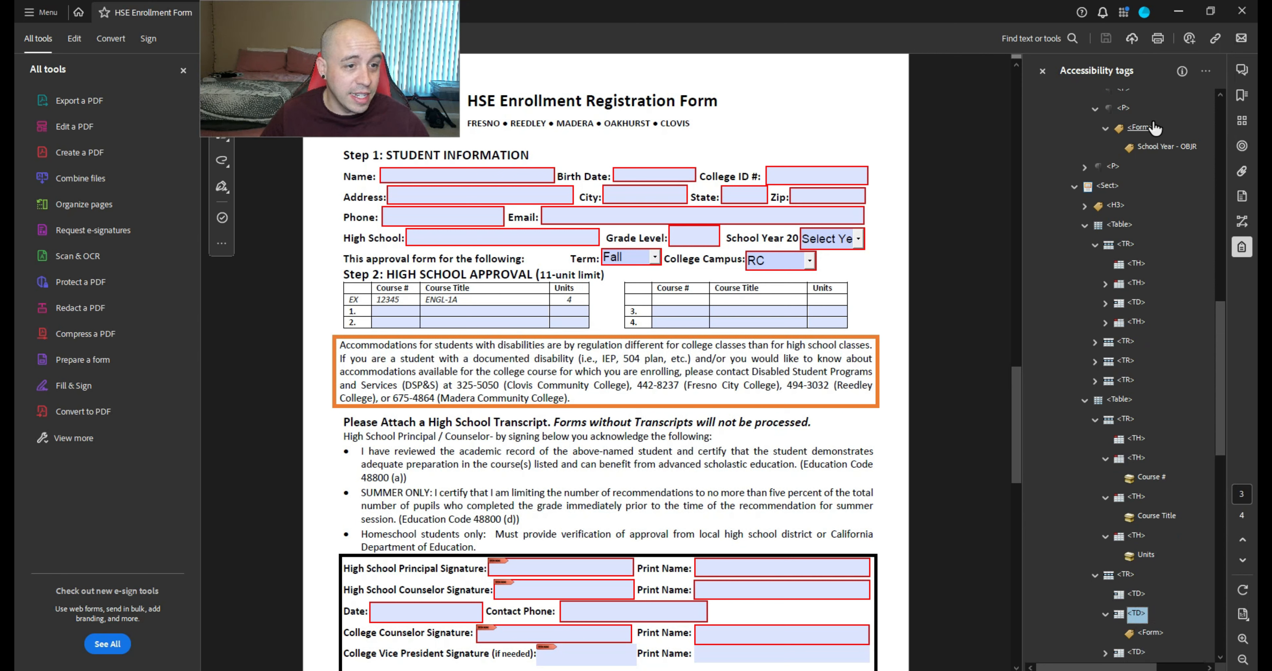
key("Down")
key("Down")
key("Down")
key("Down")
key("Down")
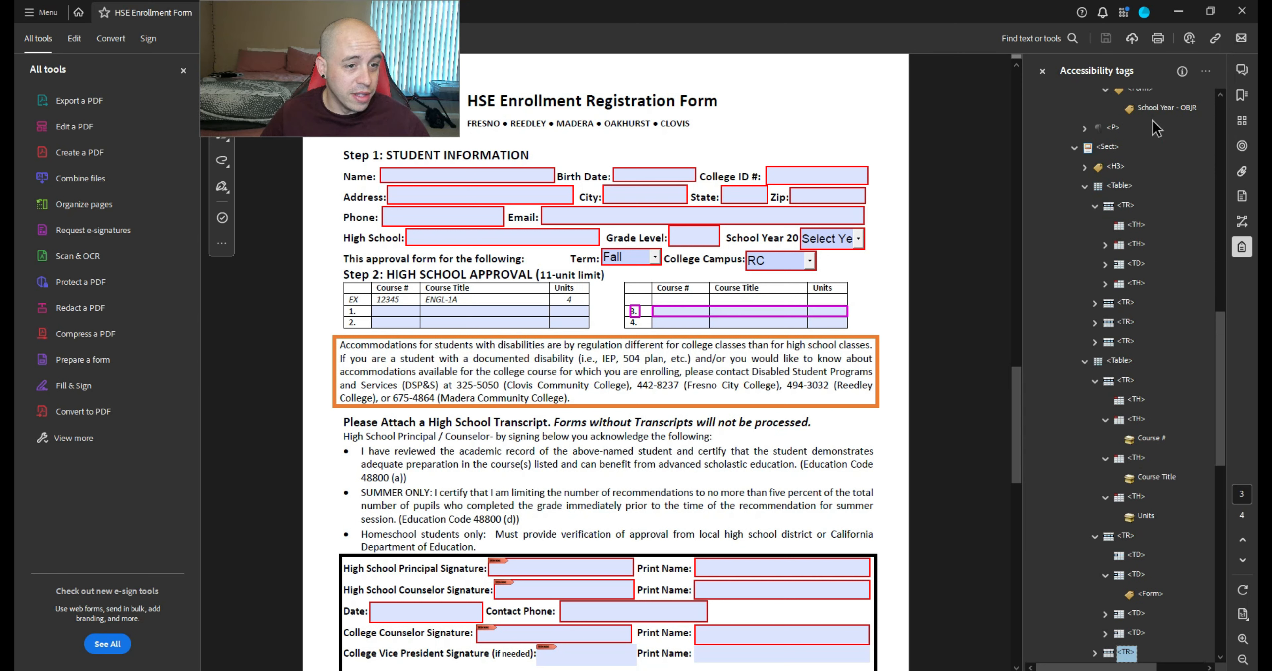
Review the acknowledgement list tag and expand the paragraph tag covering the high school and college signature block
key("Down")
key("Down")
key("Down")
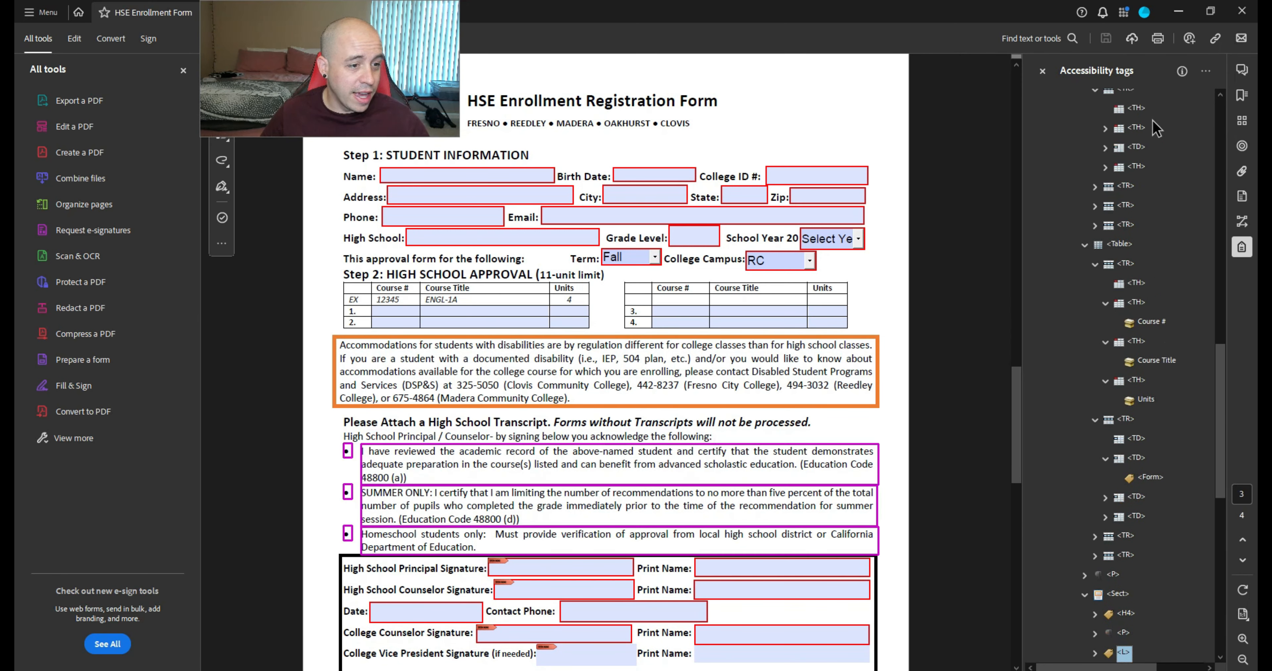
key("Down")
key("Right")
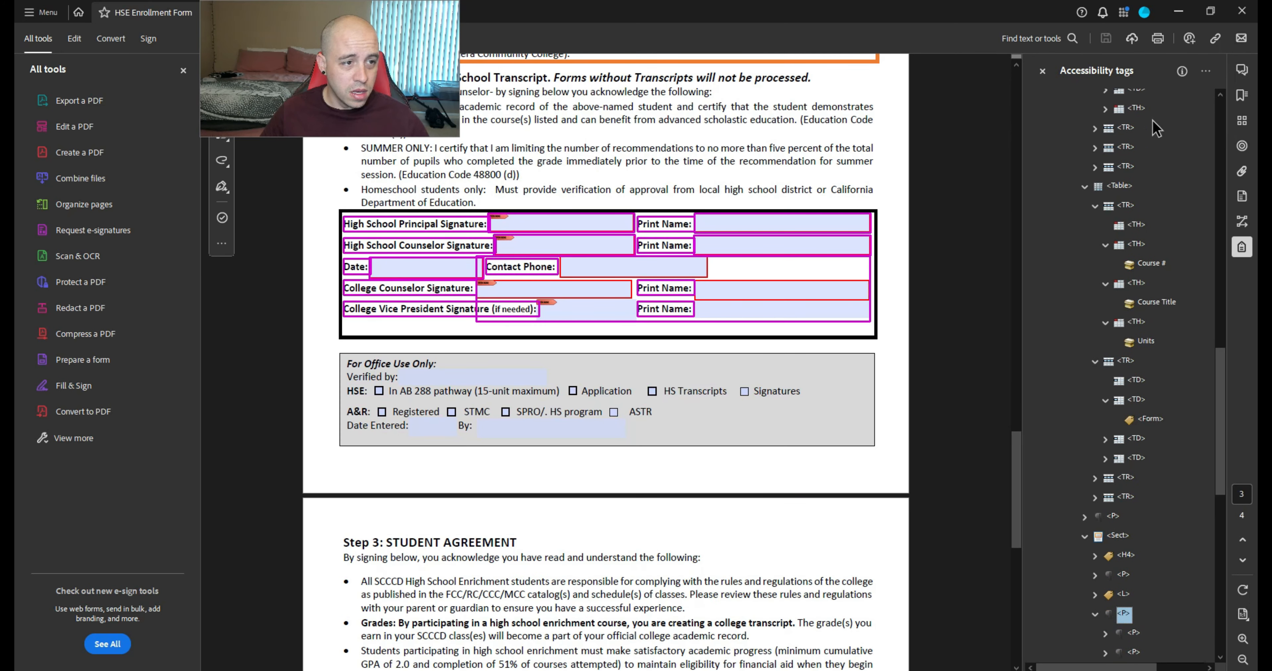
key("Down")
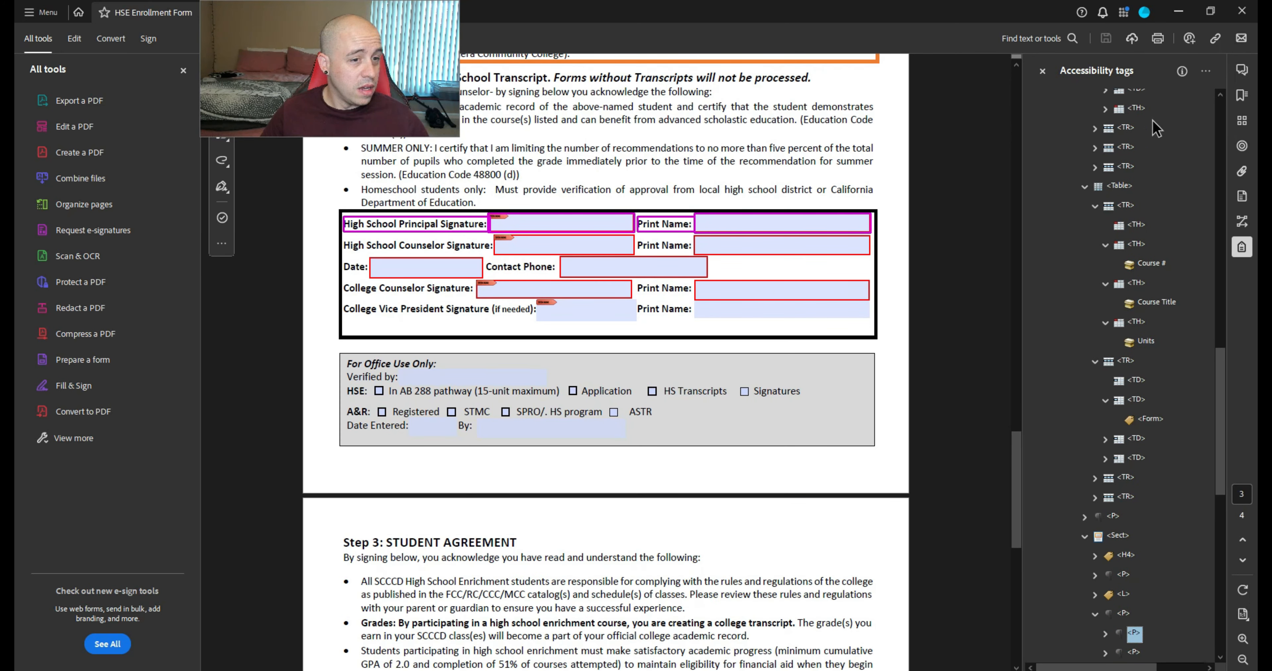
Expand the High School Counselor Signature paragraph tag and inspect the Form tag nested inside it
key("Down")
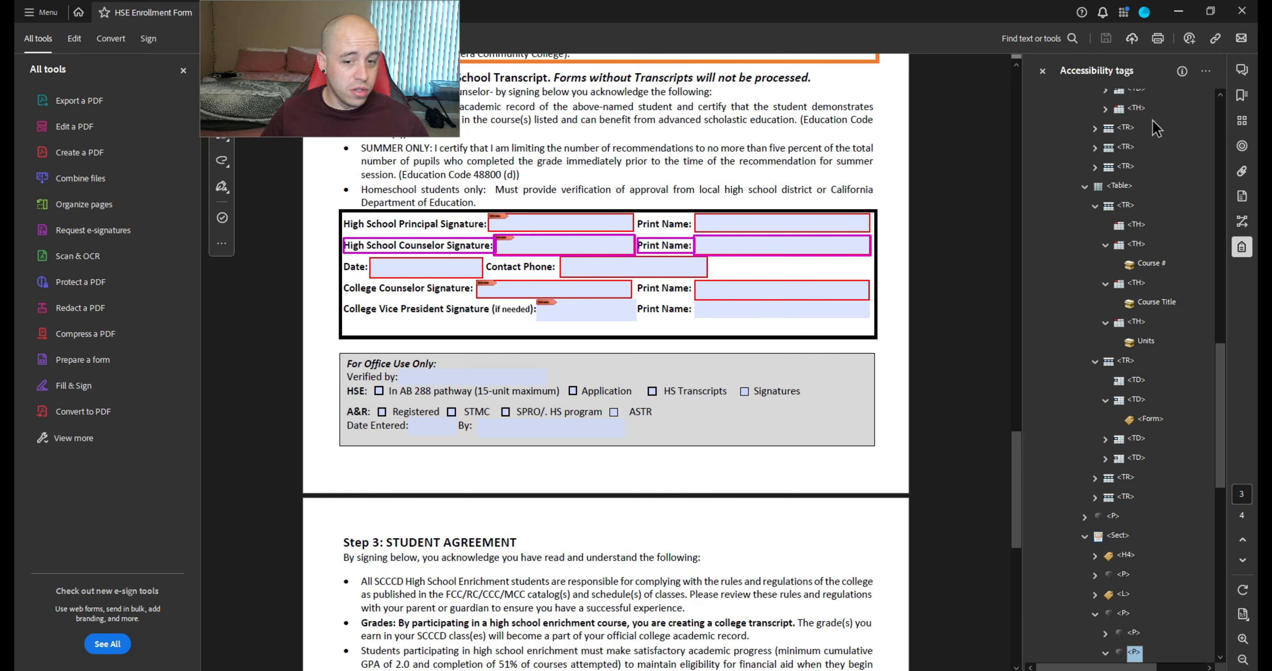
key("Down")
key("Down")
key("Down")
key("Up")
key("Up")
key("Right")
key("Down")
key("Down")
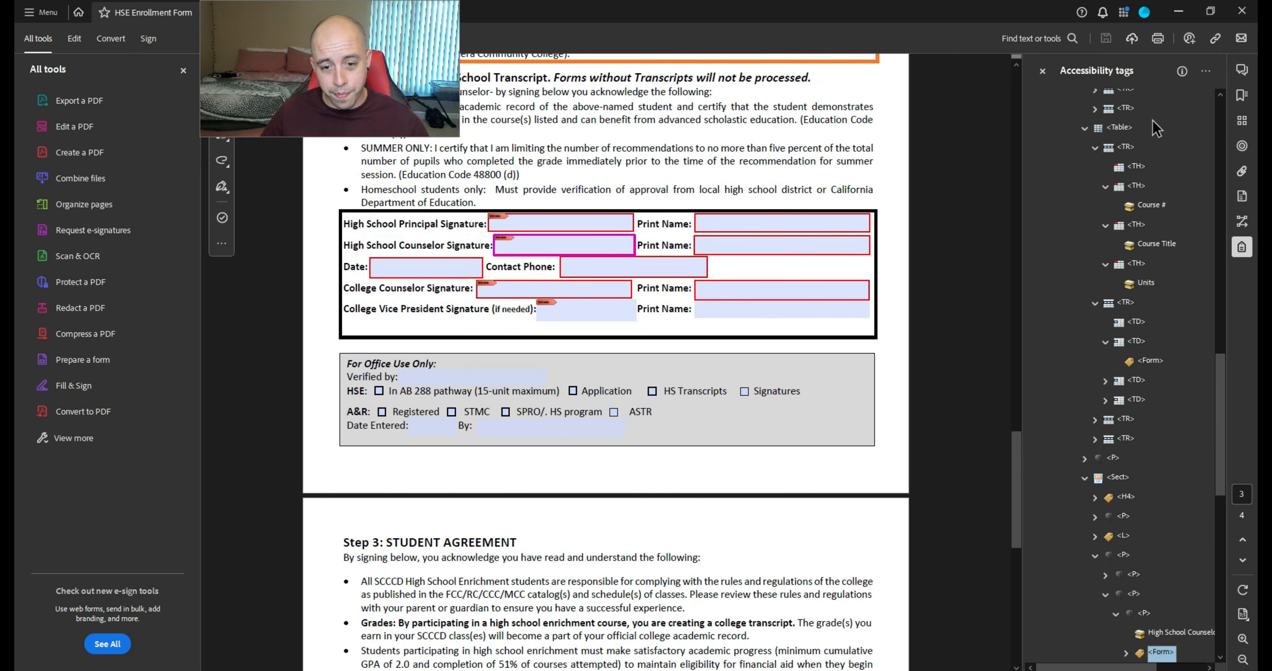
Examine the remaining signature block tags and the section tags covering the For Office Use Only box
key("Down")
key("Down")
key("Down")
key("Down")
key("Down")
key("Down")
key("Down")
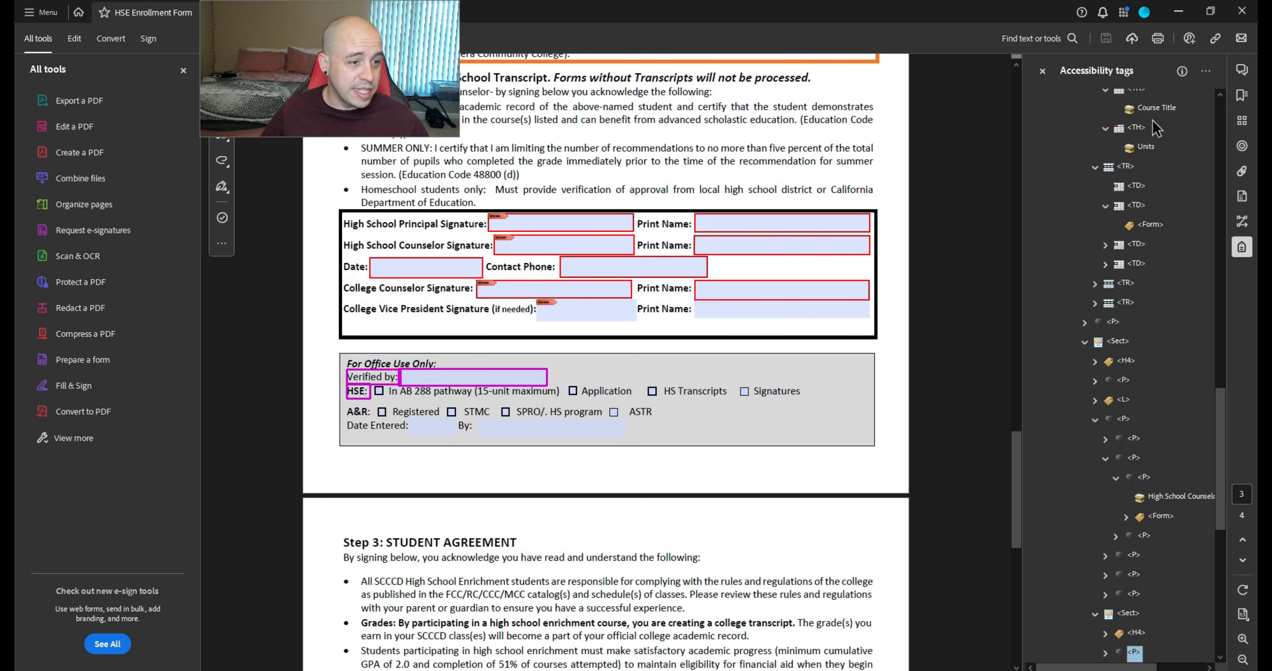
key("Down")
key("Down")
key("Down")
key("Down")
key("Down")
key("Down")
Examine the Step 3: STUDENT AGREEMENT section's heading, paragraph, list and signature field tags
key("Down")
key("Down")
key("Down")
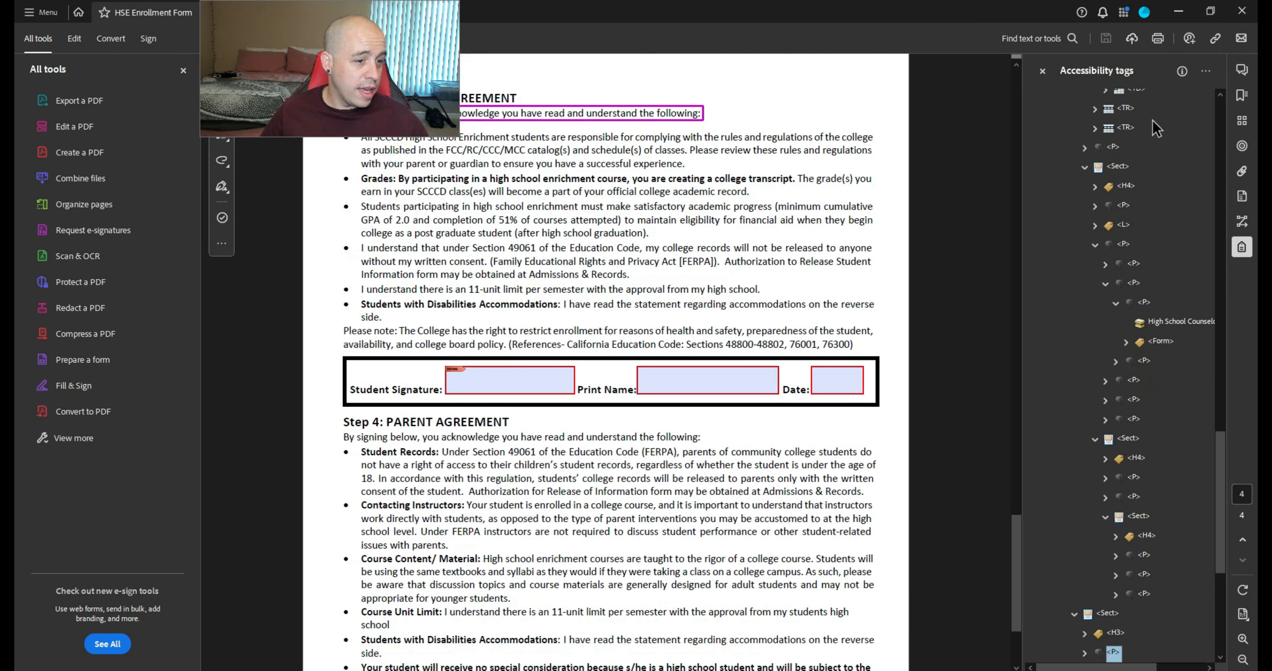
key("Up")
key("Down")
key("Down")
key("Down")
key("Down")
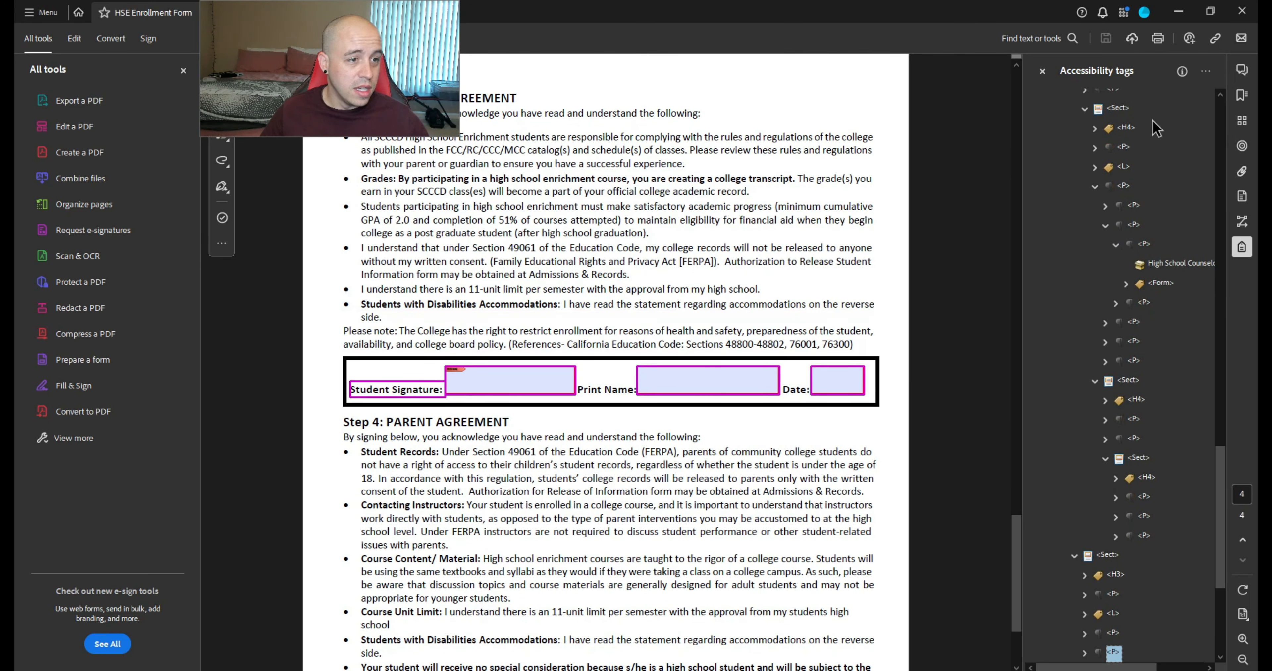
key("Up")
key("Up")
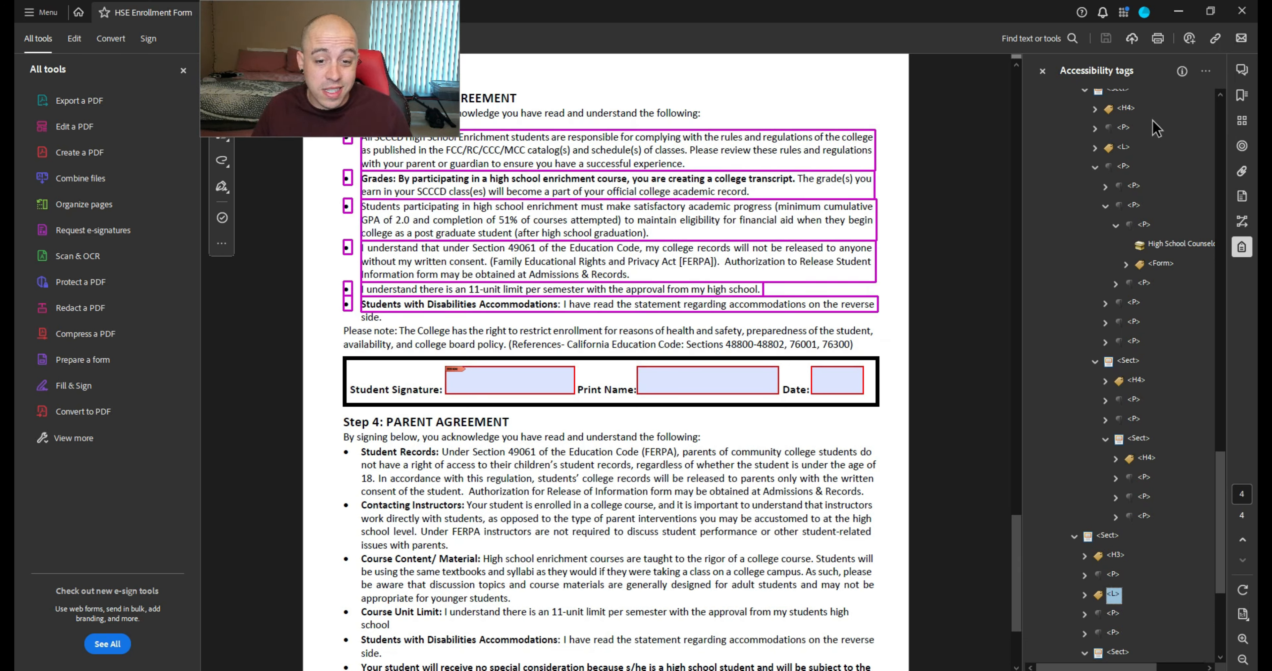
key("Down")
key("Down")
key("Down")
key("Down")
key("Down")
key("Down")
Examine the Step 4: PARENT AGREEMENT section's tags through the revision note at the end of page 4
key("Down")
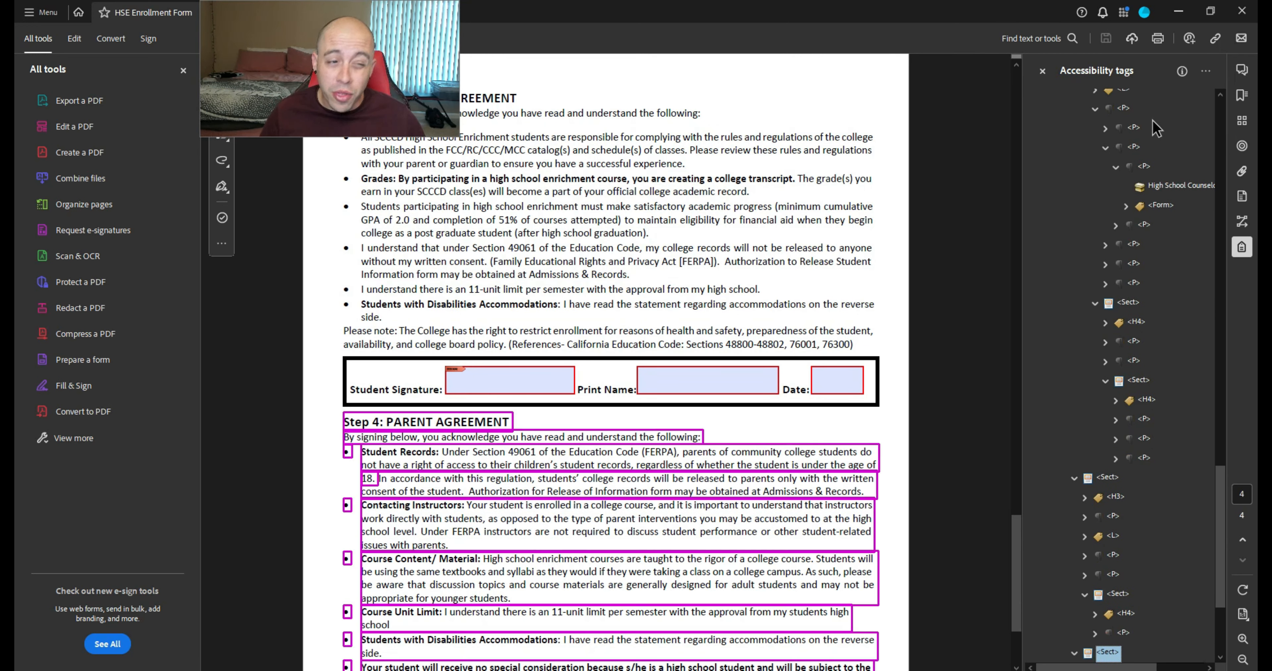
key("Down")
key("Down")
key("Down")
key("Down")
key("Down")
key("Down")
key("Down")
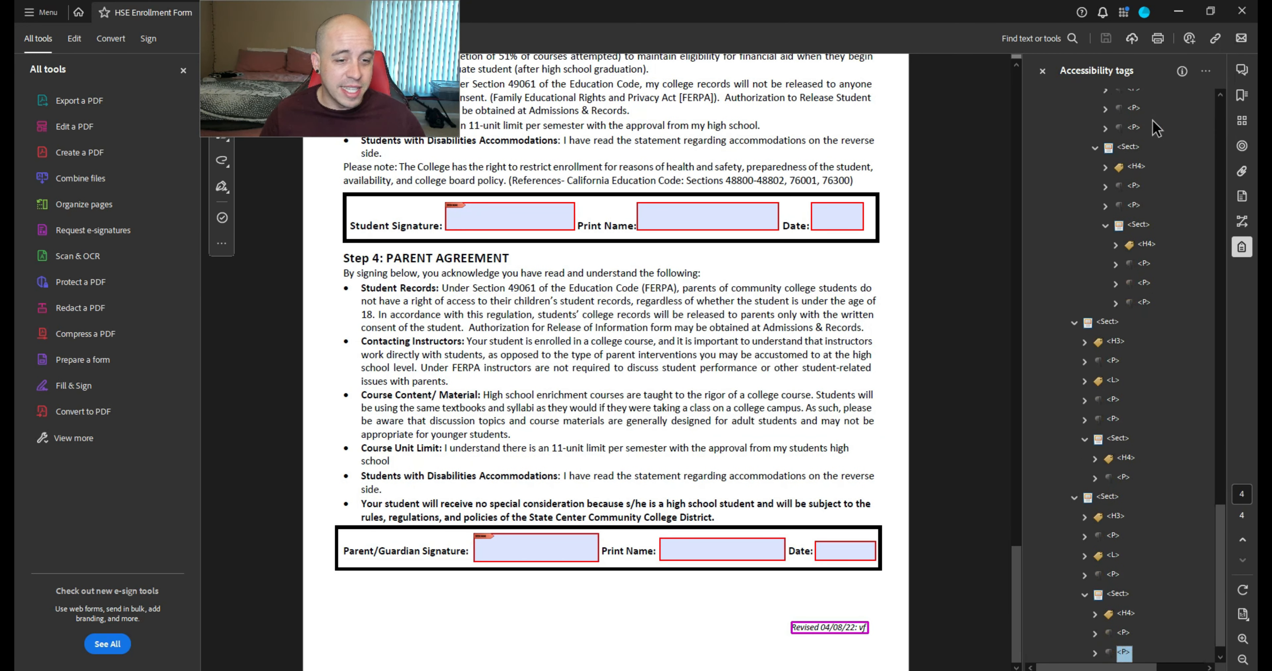
Return to the top of the tag tree and collapse the root Part tag
key("Up")
key("Up")
key("Up")
key("Up")
key("Up")
key("Up")
key("Up")
key("Up")
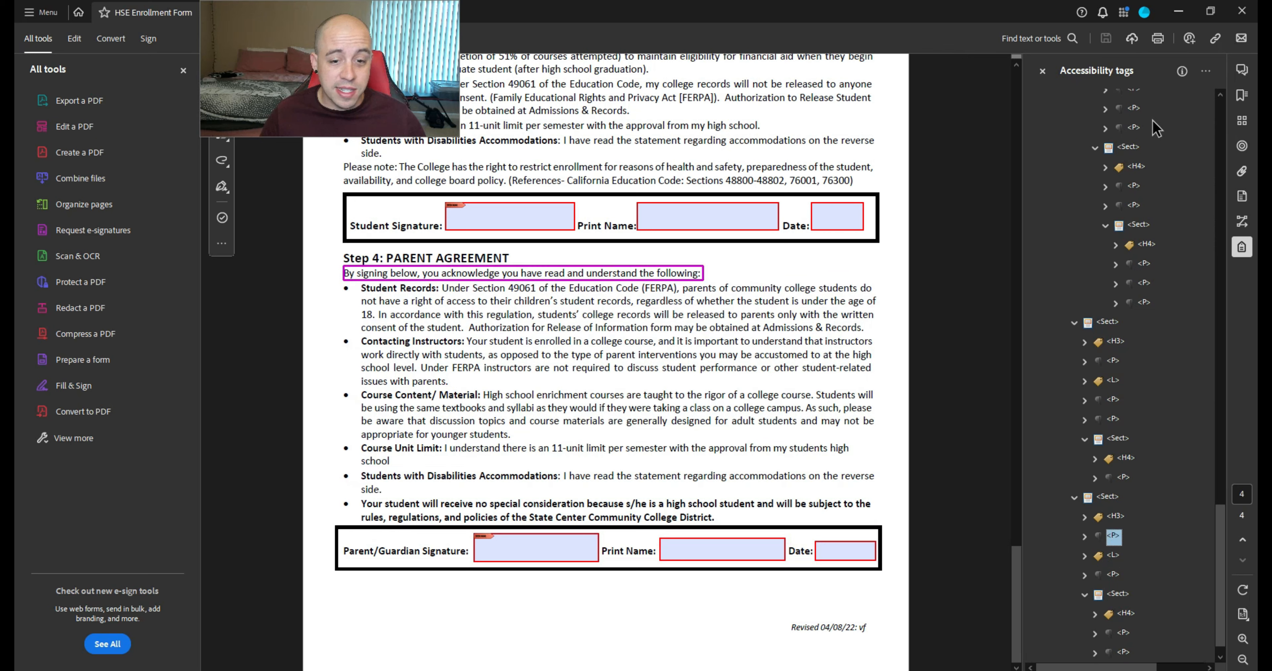
key("Up")
key("Up")
key("Up")
key("Up")
key("Up")
key("Up")
key("Up")
key("Up")
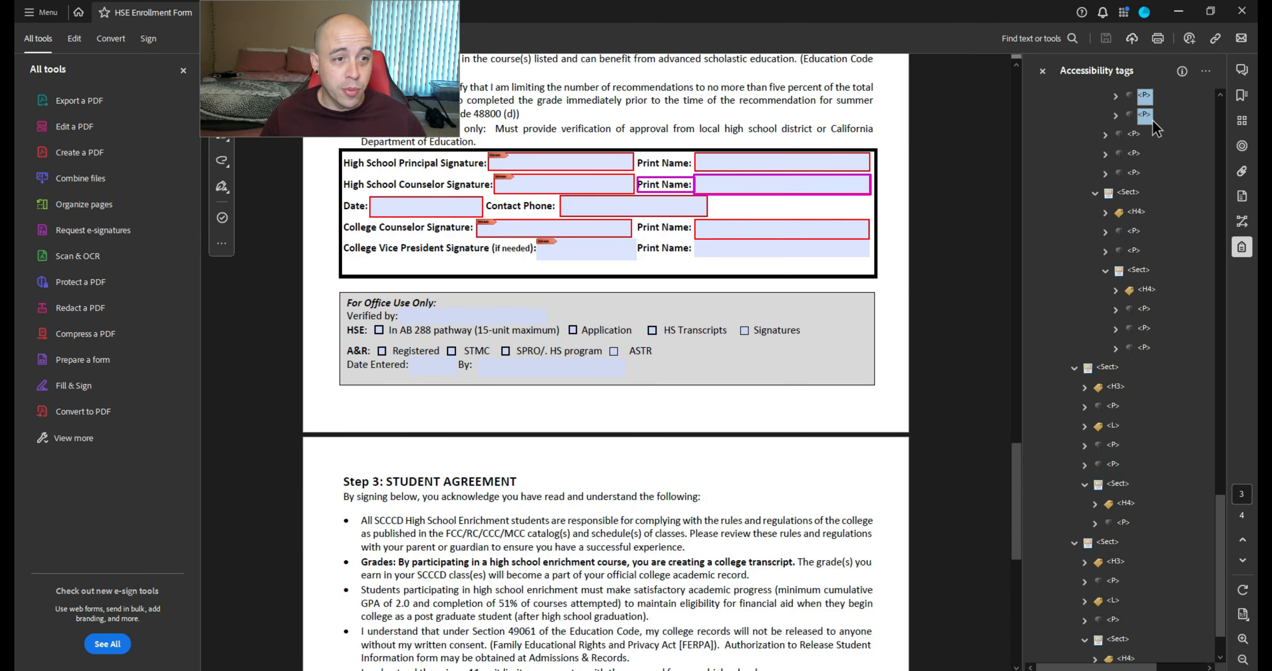
key("Up")
key("Up")
key("Up")
key("Up")
key("Up")
key("Up")
key("Up")
key("Up")
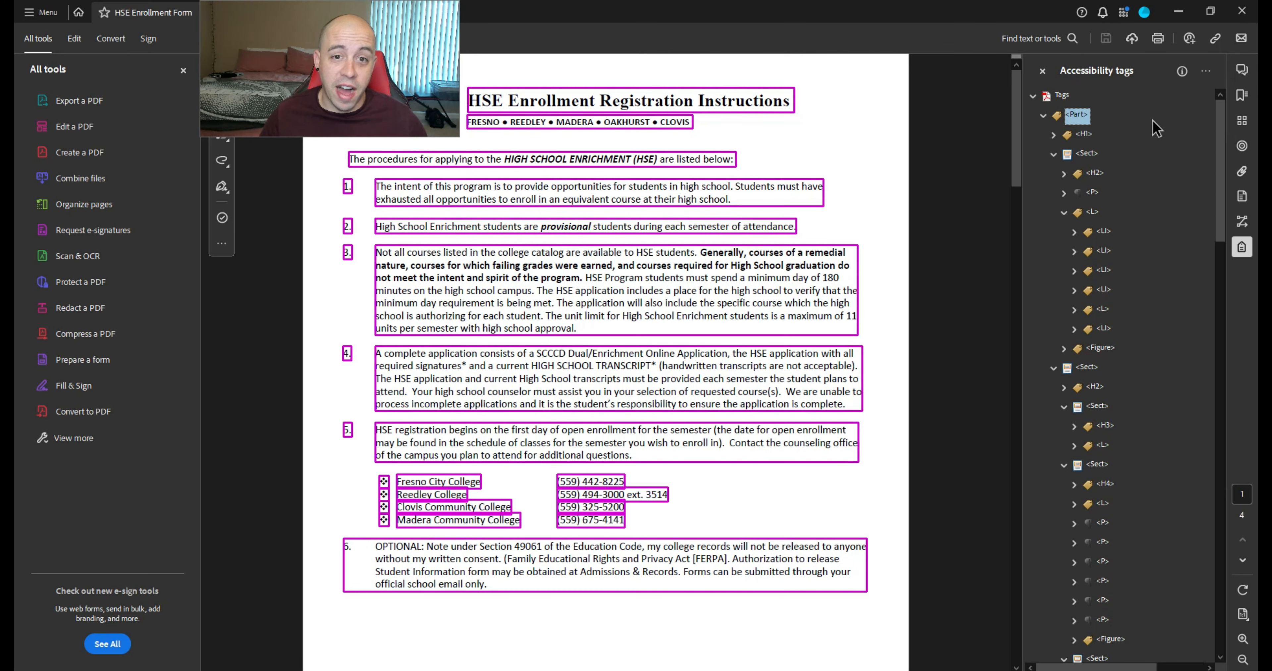
key("Down")
key("Left")
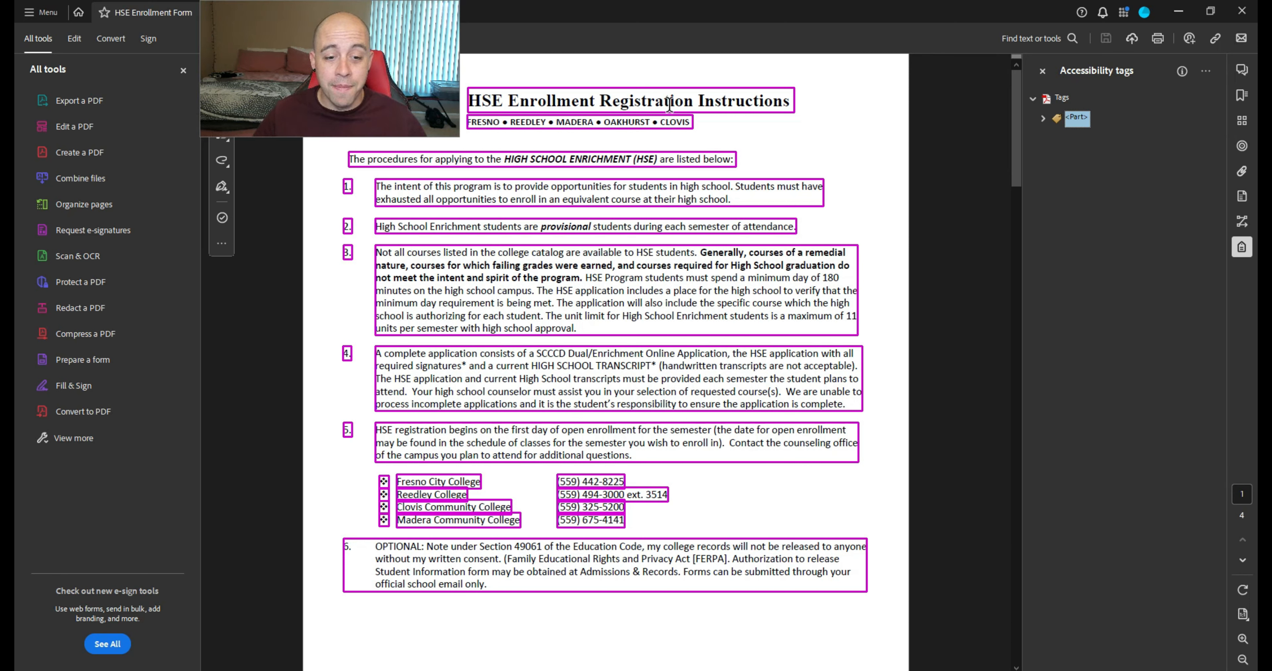
Check the document language and title in the document properties, leaving them unchanged
left_click(42, 12)
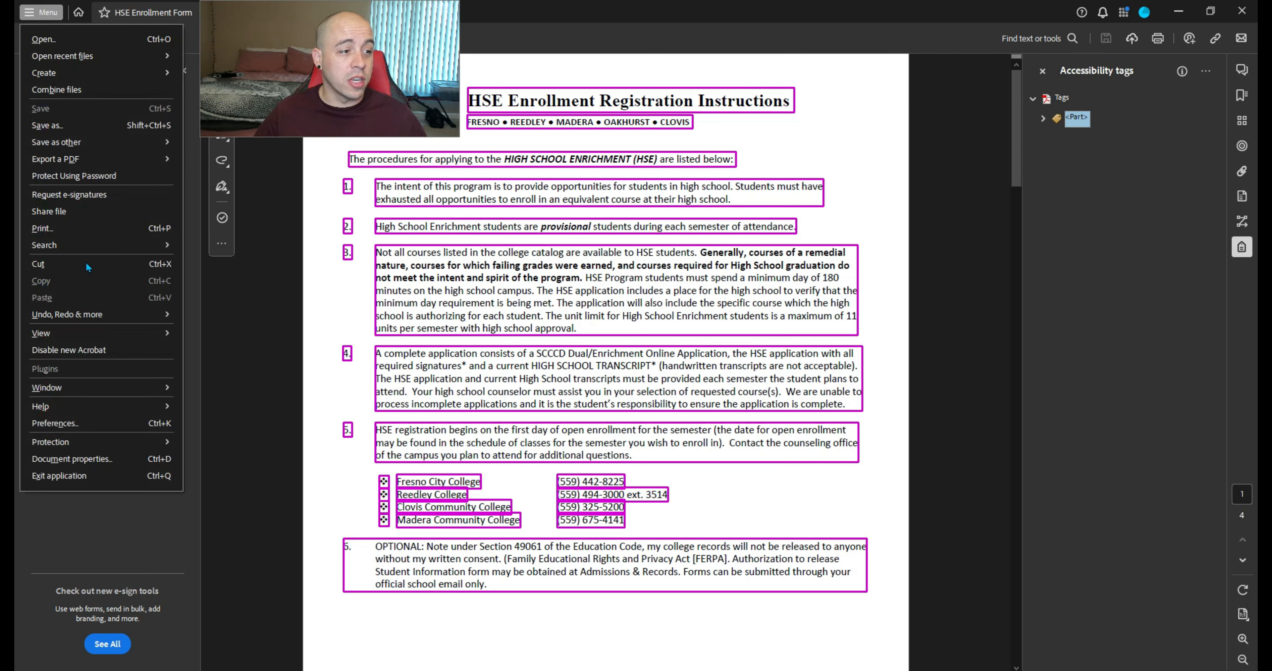
left_click(107, 458)
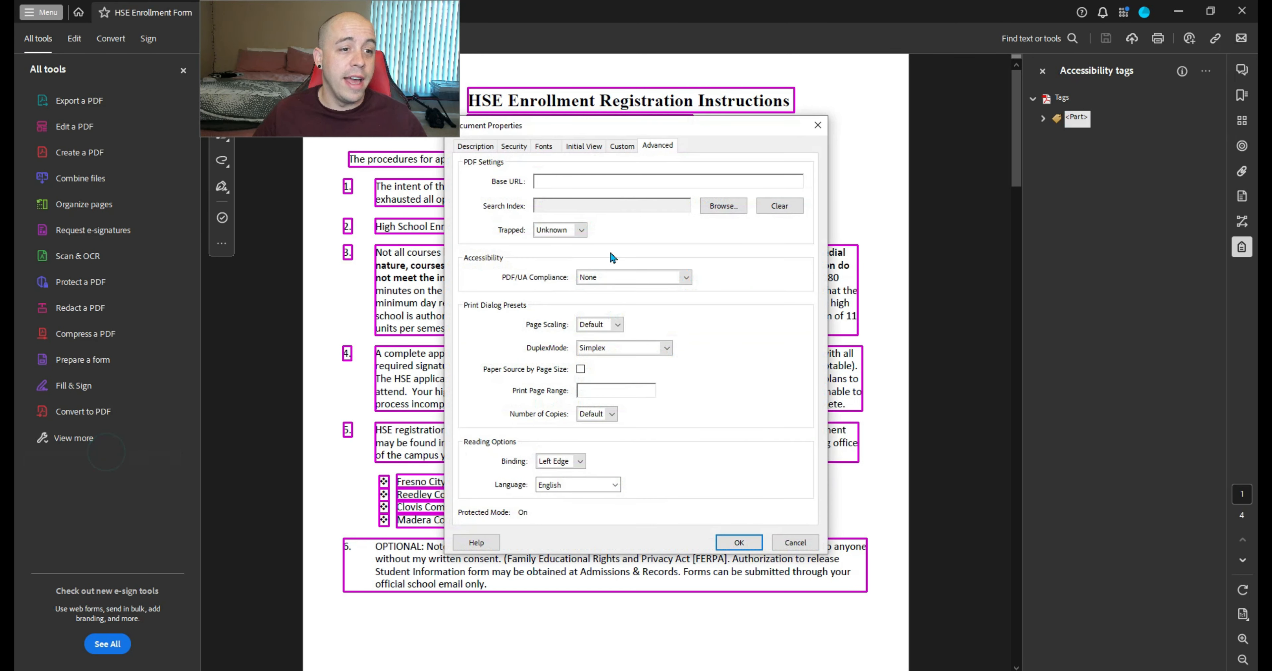
left_click(483, 145)
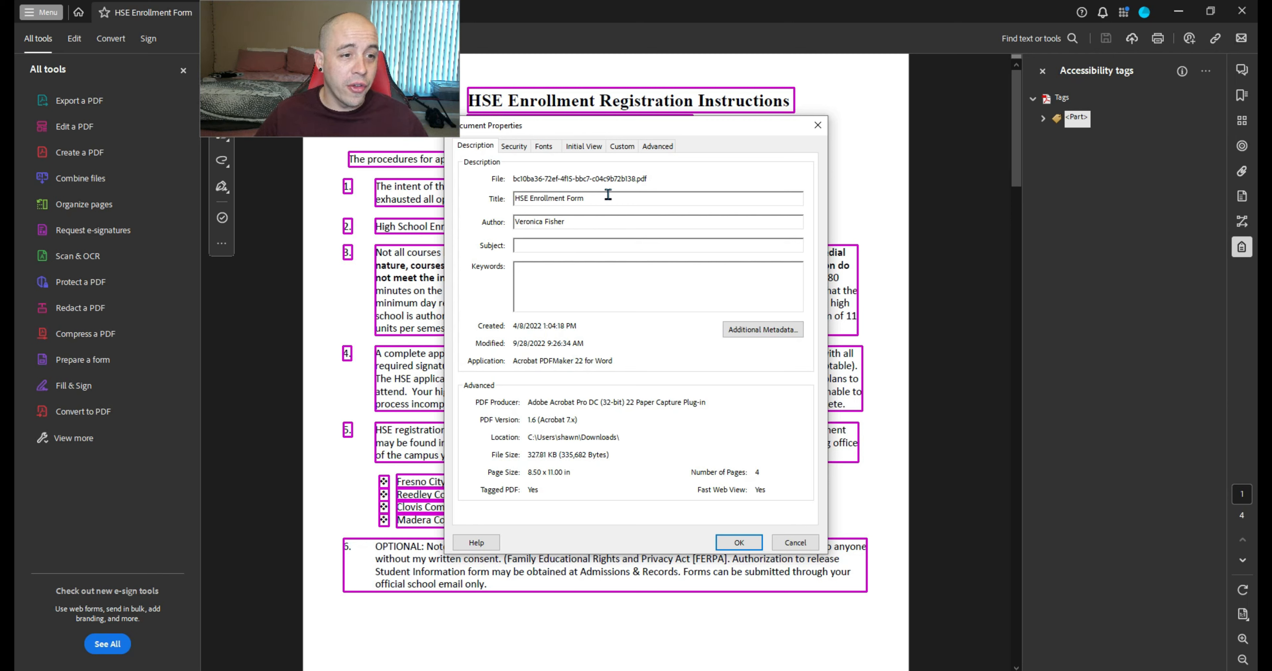
left_click(816, 129)
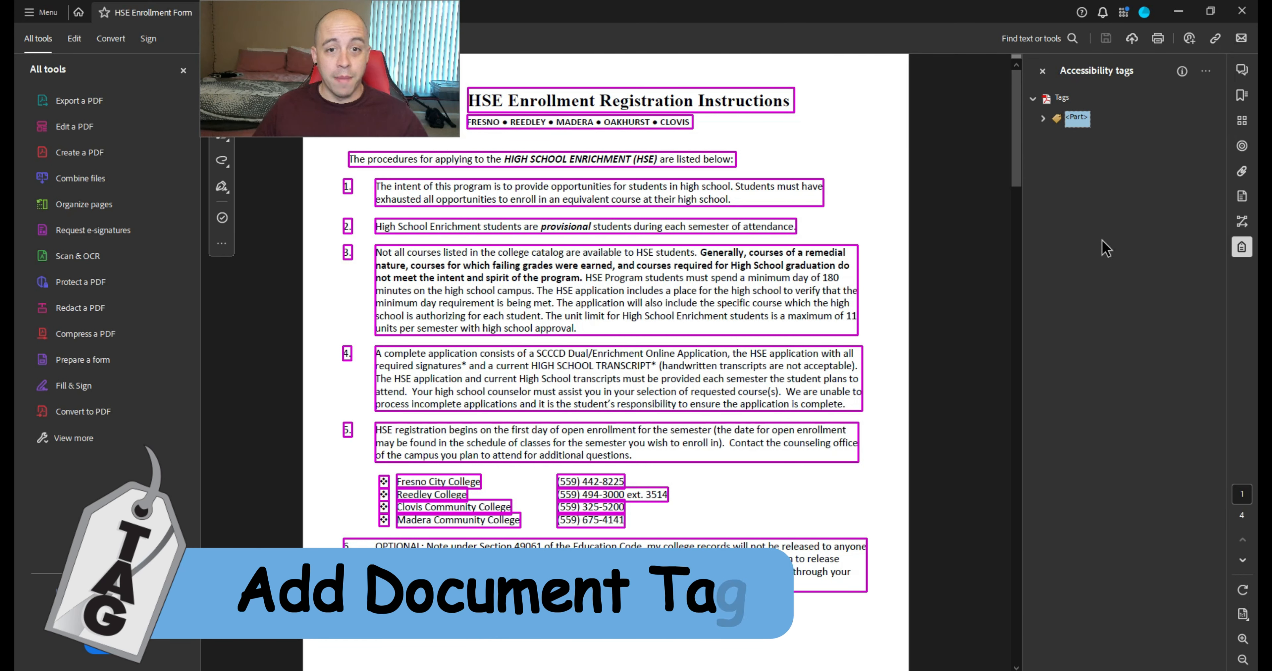
Expand the root Part tag, rename it to Document, and select the H1 tag beneath it
left_click(1043, 119)
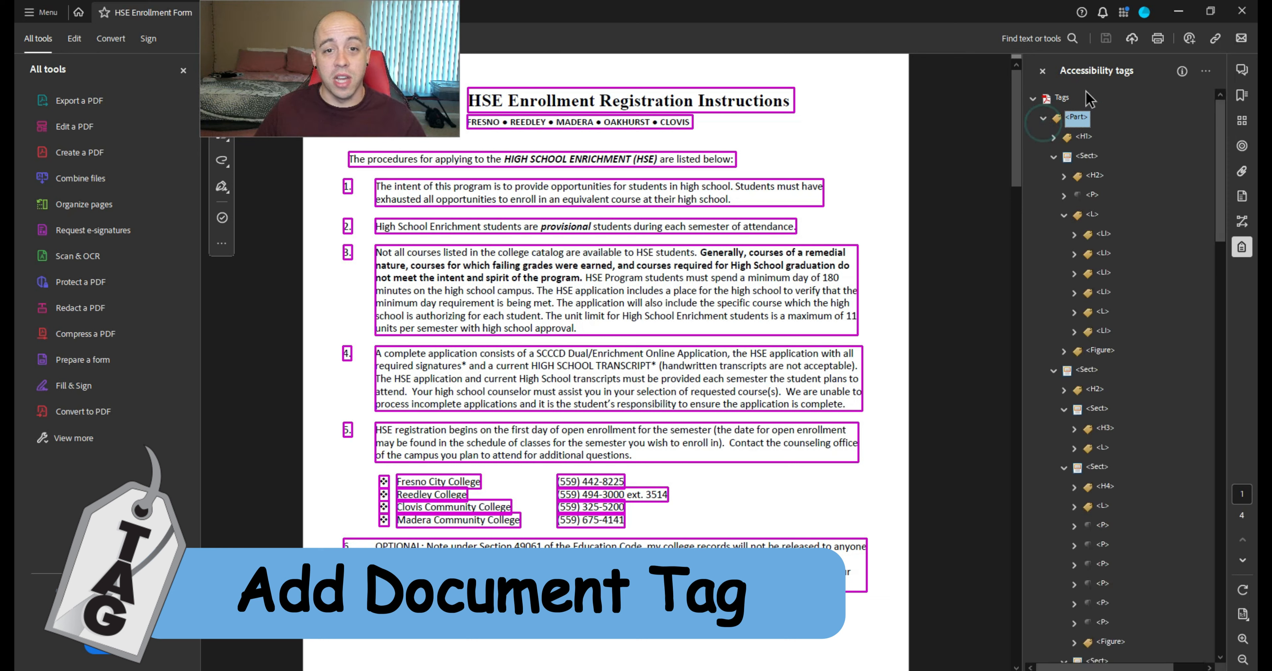
left_click(1176, 117)
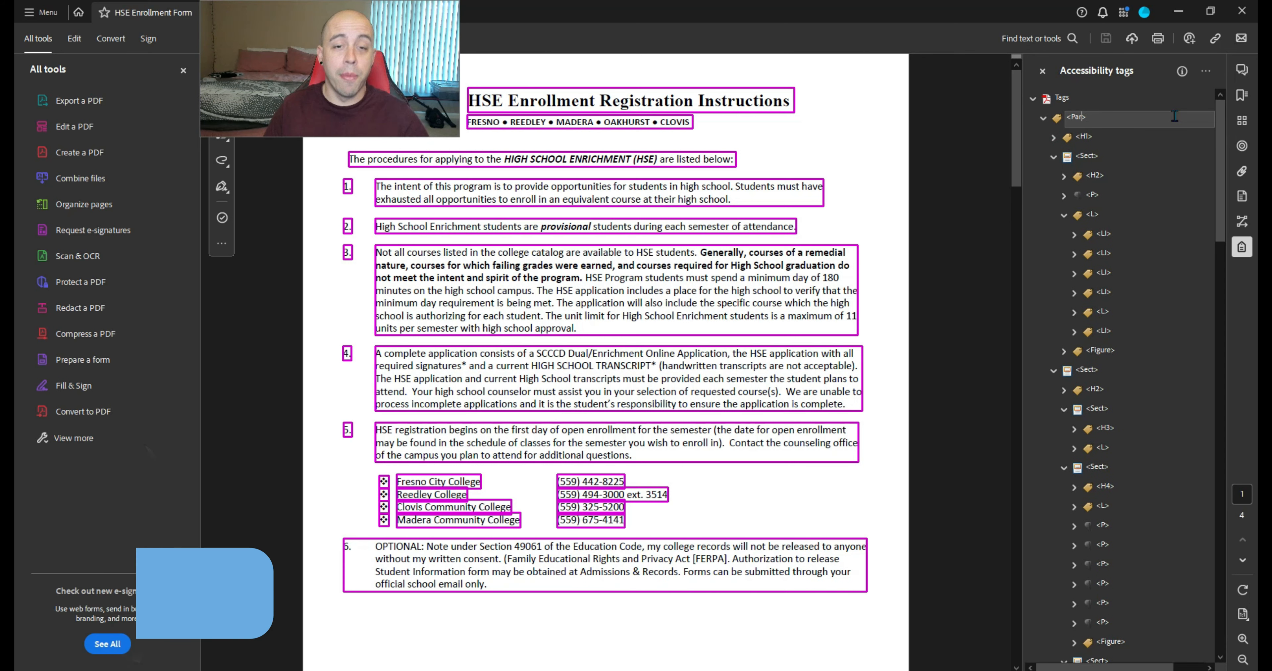
key("BackSpace")
key("BackSpace")
key("BackSpace")
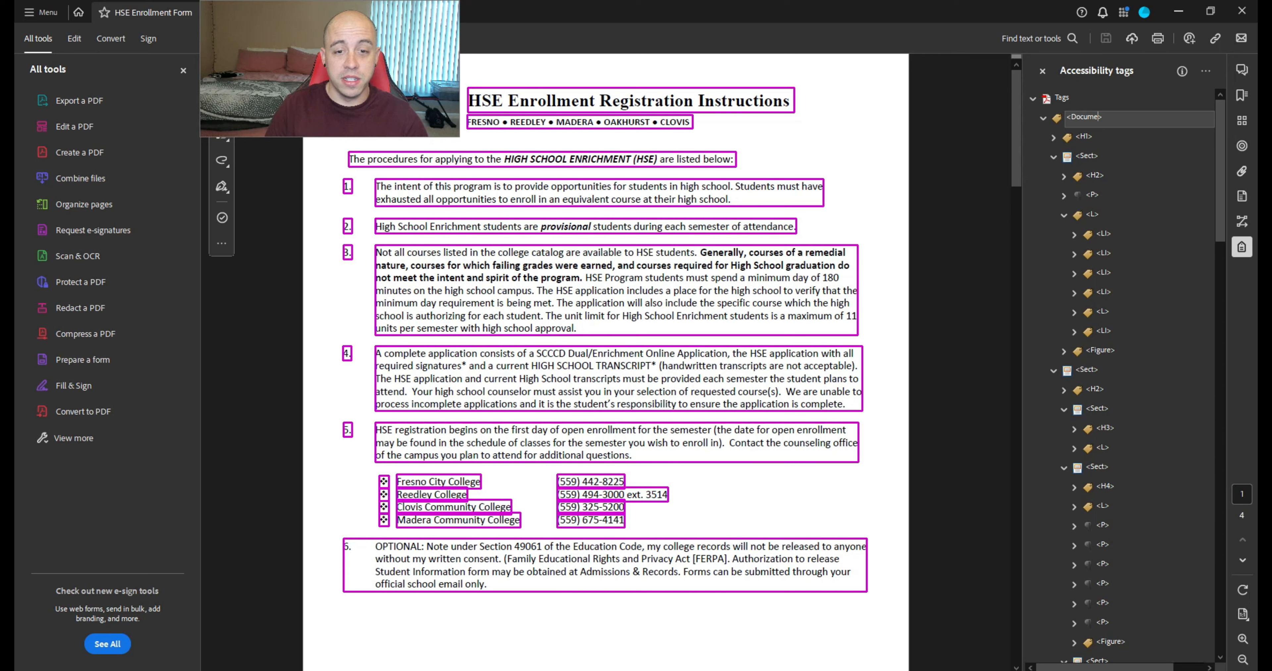
key("Return")
key("Down")
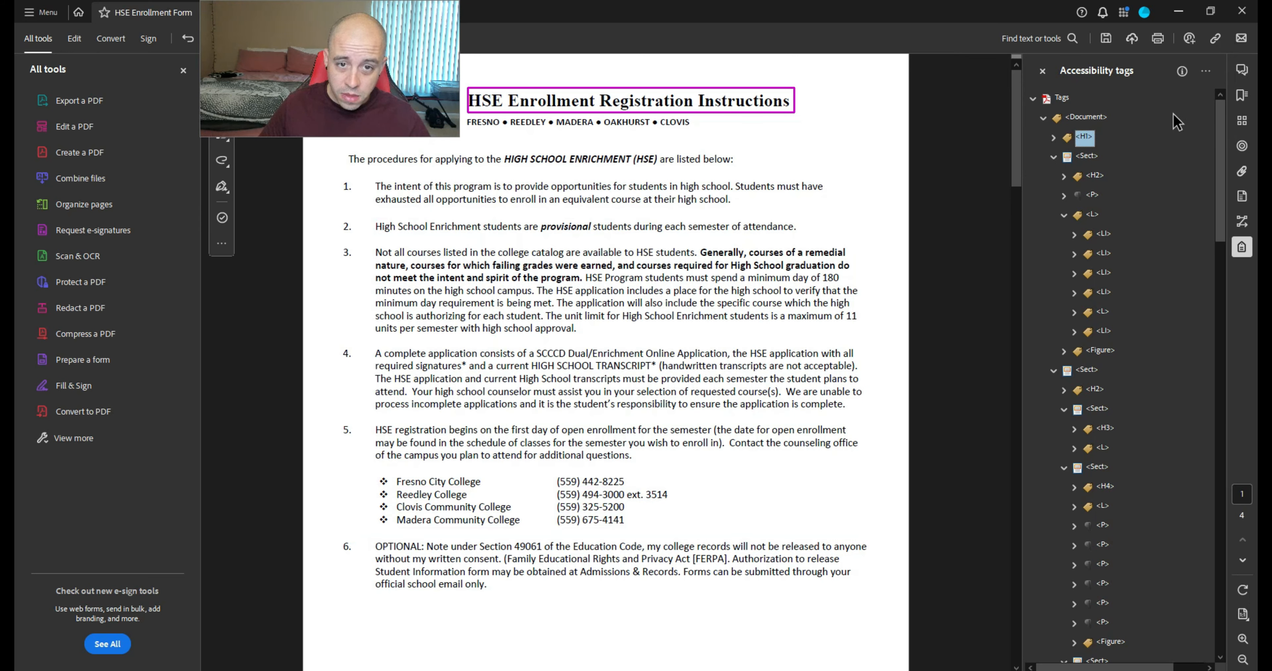
Collapse the L tag in the first section and return to that section's H2 tag
key("Down")
key("Down")
key("Down")
key("Down")
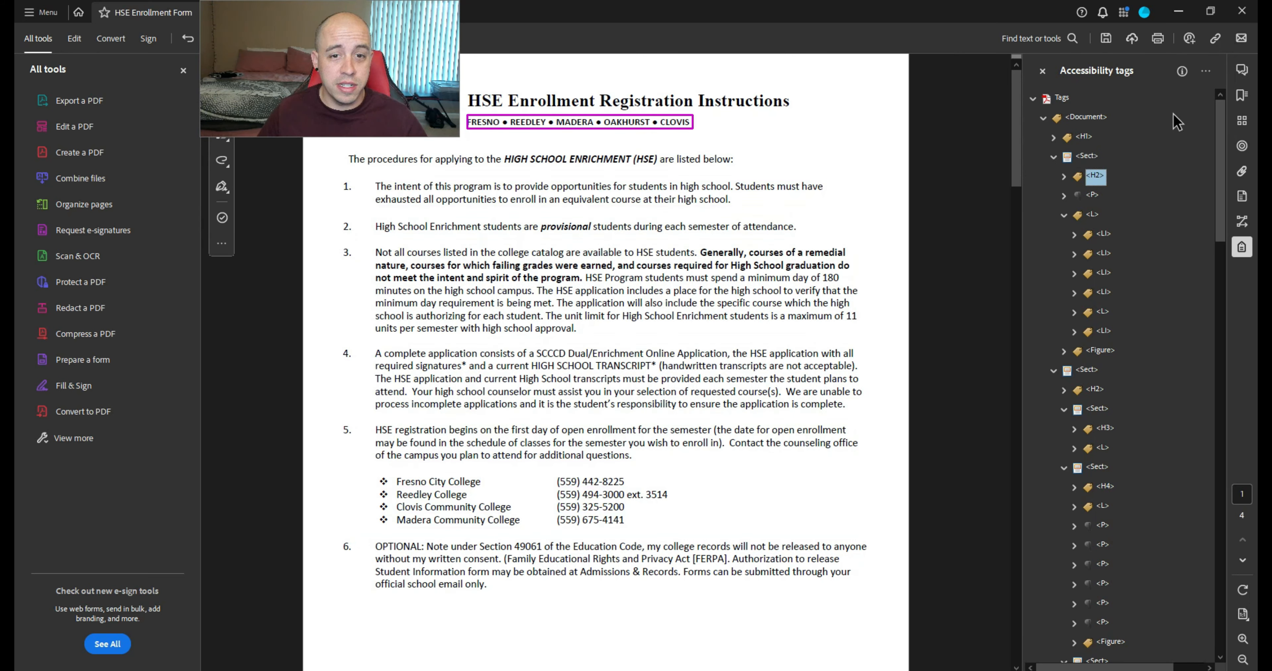
key("Left")
key("Up")
key("Up")
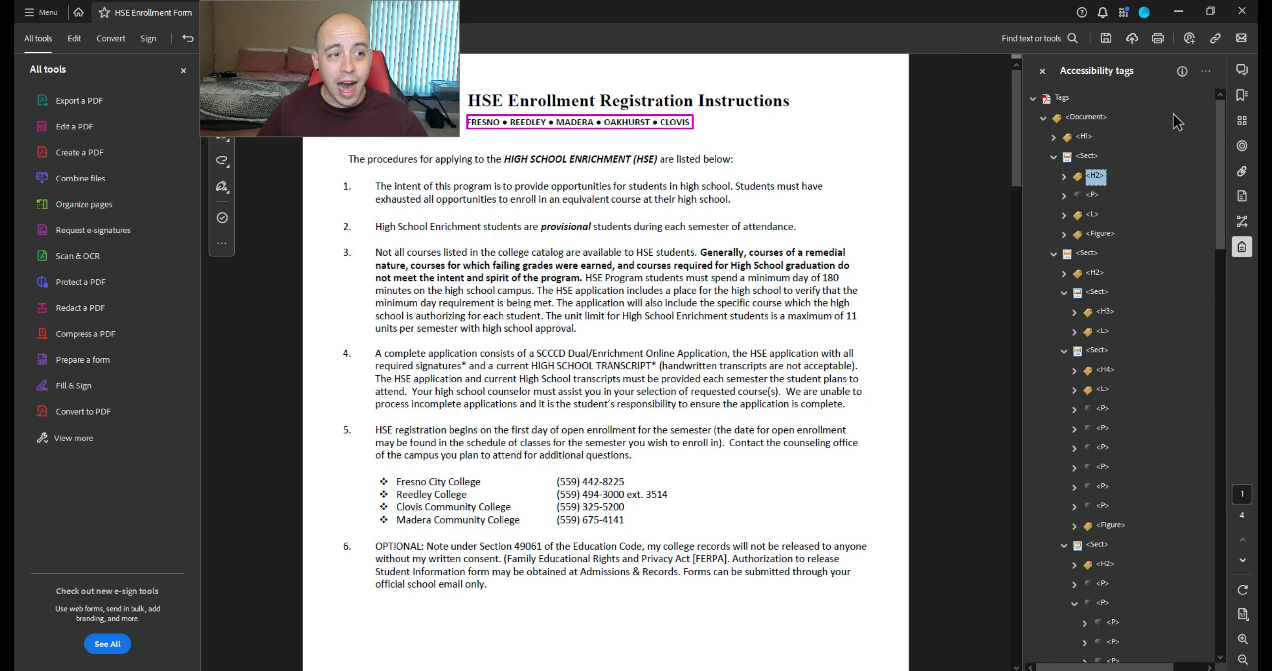
Move the first section's H2, P, L and Figure tags directly under Document, after the H1 tag
key("shift+Down")
key("shift+Down")
key("shift+Down")
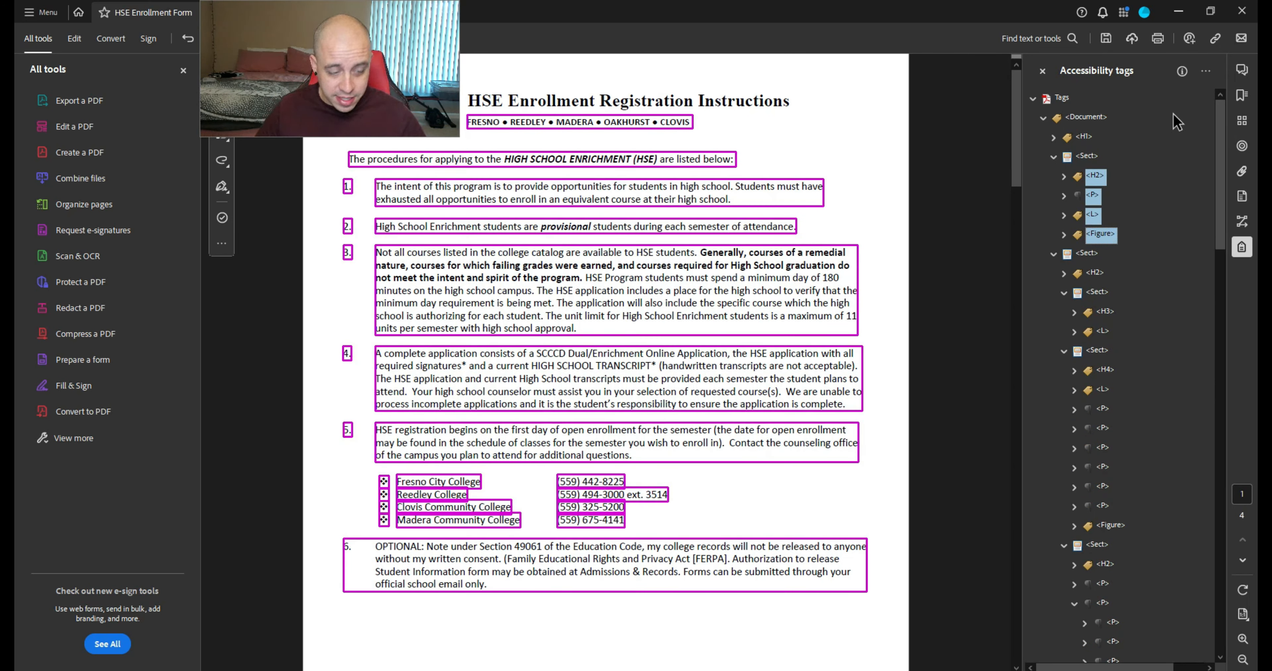
key("ctrl+x")
key("Up")
key("Up")
key("Up")
key("Up")
key("Up")
key("ctrl+v")
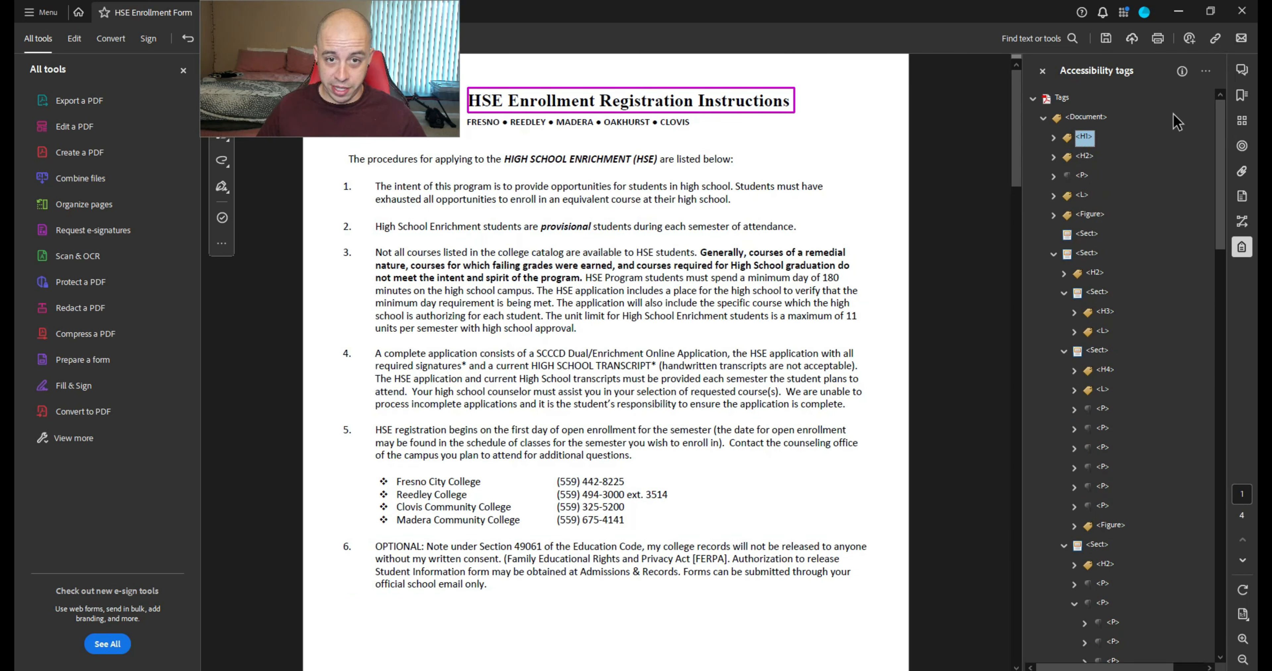
Delete the emptied first Sect tag under Document
key("Down")
key("Down")
key("Down")
key("Down")
key("Down")
key("Down")
key("Delete")
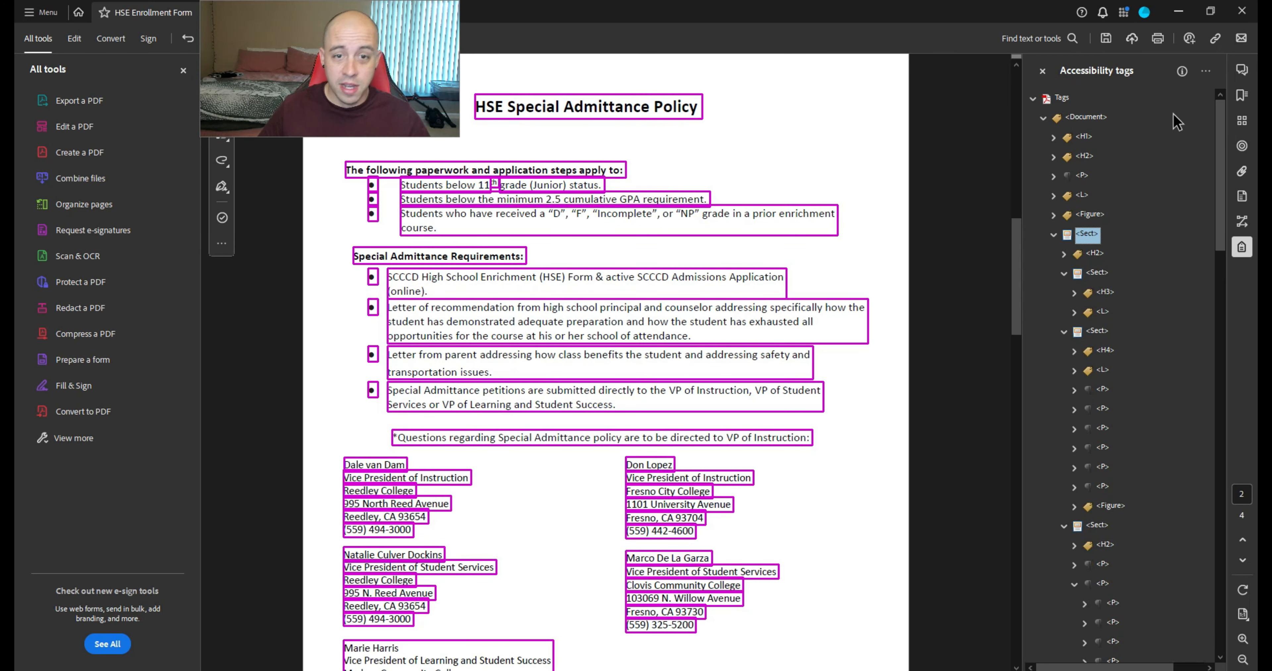
Move the HSE Special Admittance Policy H2 tag out of its section, directly under Document after the Figure tag
key("Down")
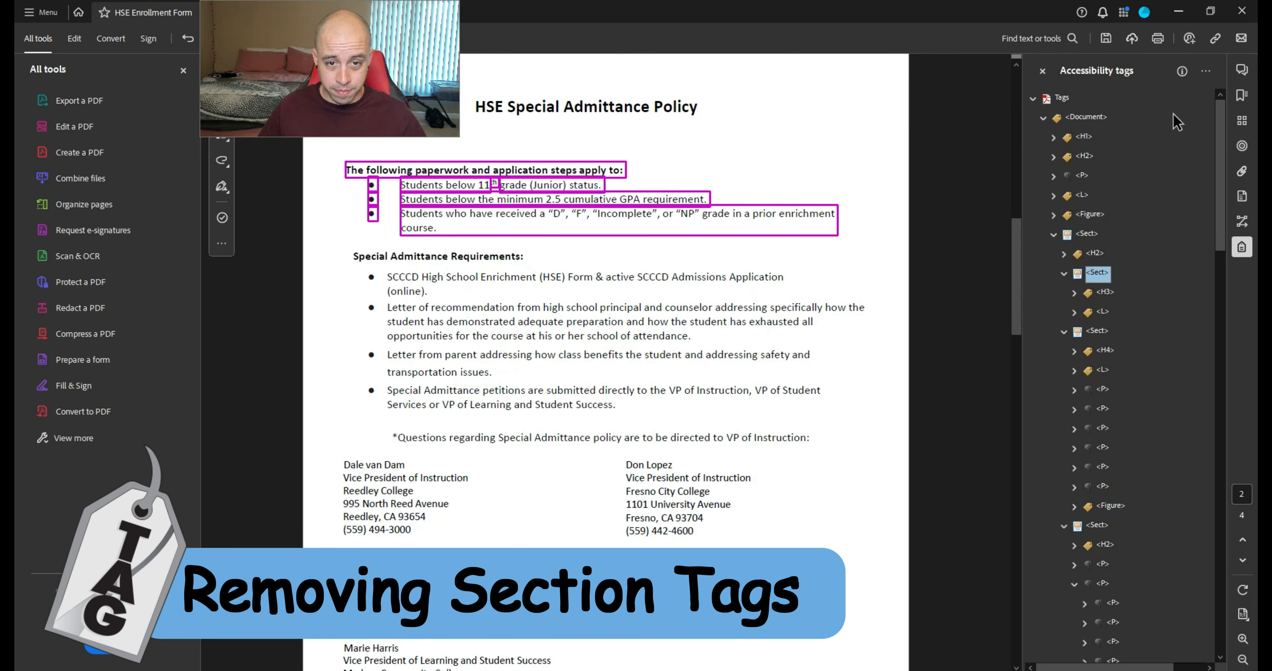
key("ctrl+v")
key("Down")
Move the H3 and L tags of the paperwork and application steps section directly under Document, after the HSE Special Admittance Policy H2
key("Down")
key("Down")
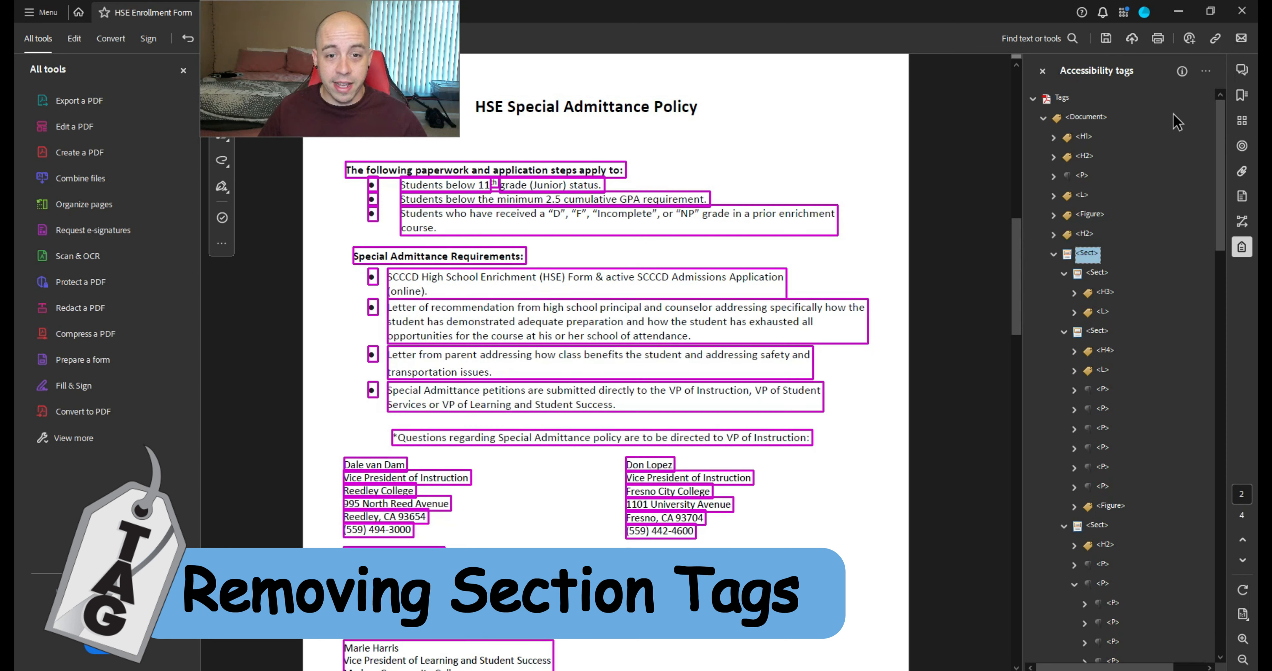
key("shift+Down")
key("ctrl+x")
key("Up")
key("Up")
key("Up")
key("Up")
key("ctrl+v")
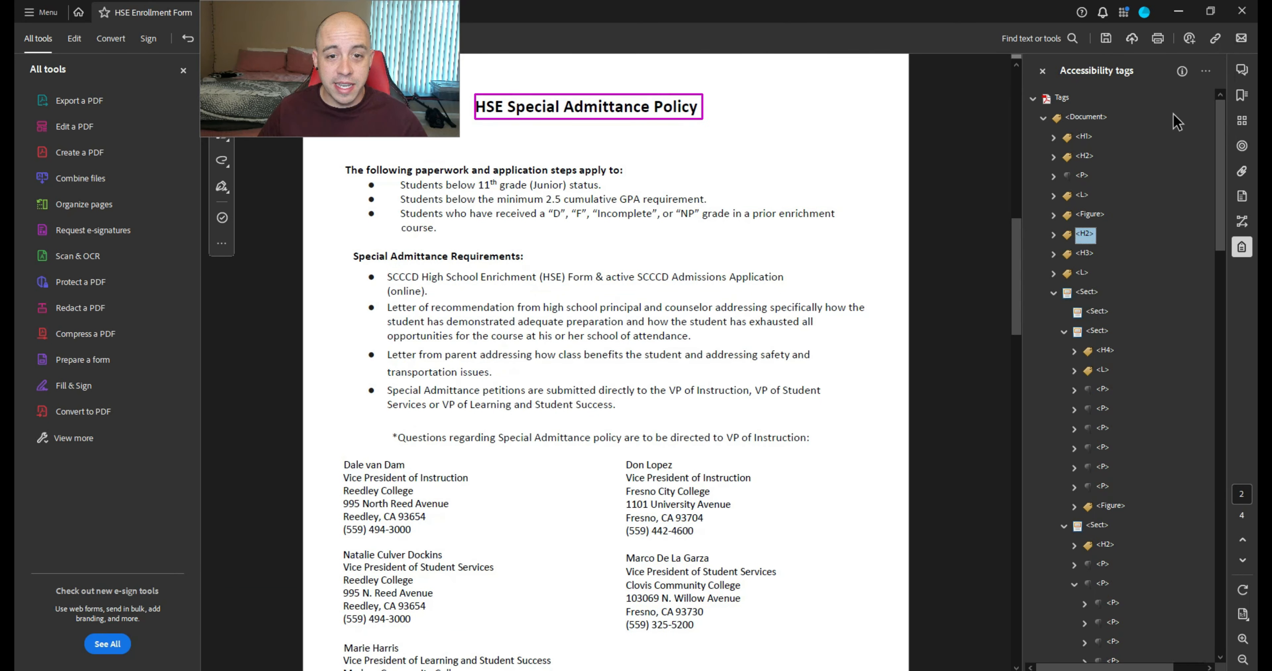
Move the Special Admittance Requirements section's H4, L, all P tags and Figure directly under Document, after the preceding L tag
key("Down")
key("Down")
key("Down")
key("Down")
key("Down")
key("Down")
key("shift+Down")
key("shift+Down")
key("shift+Down")
key("shift+Down")
key("shift+Down")
key("shift+Down")
key("shift+Down")
key("shift+Down")
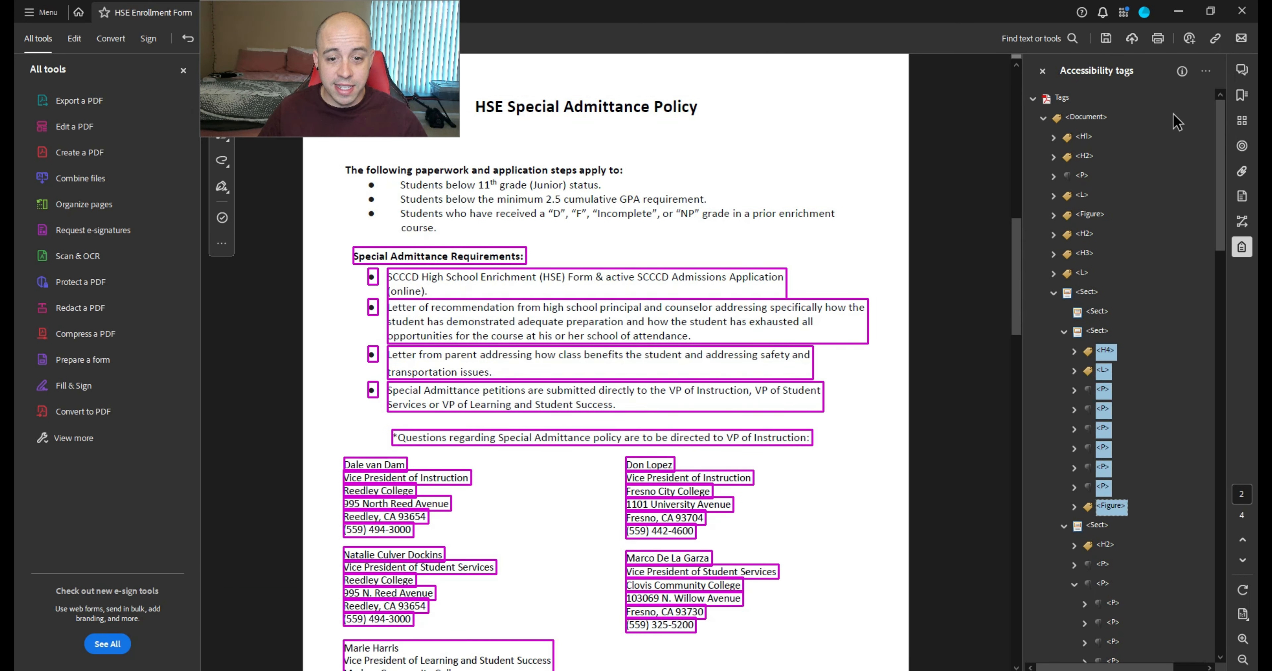
key("ctrl+x")
key("Up")
key("Up")
key("Up")
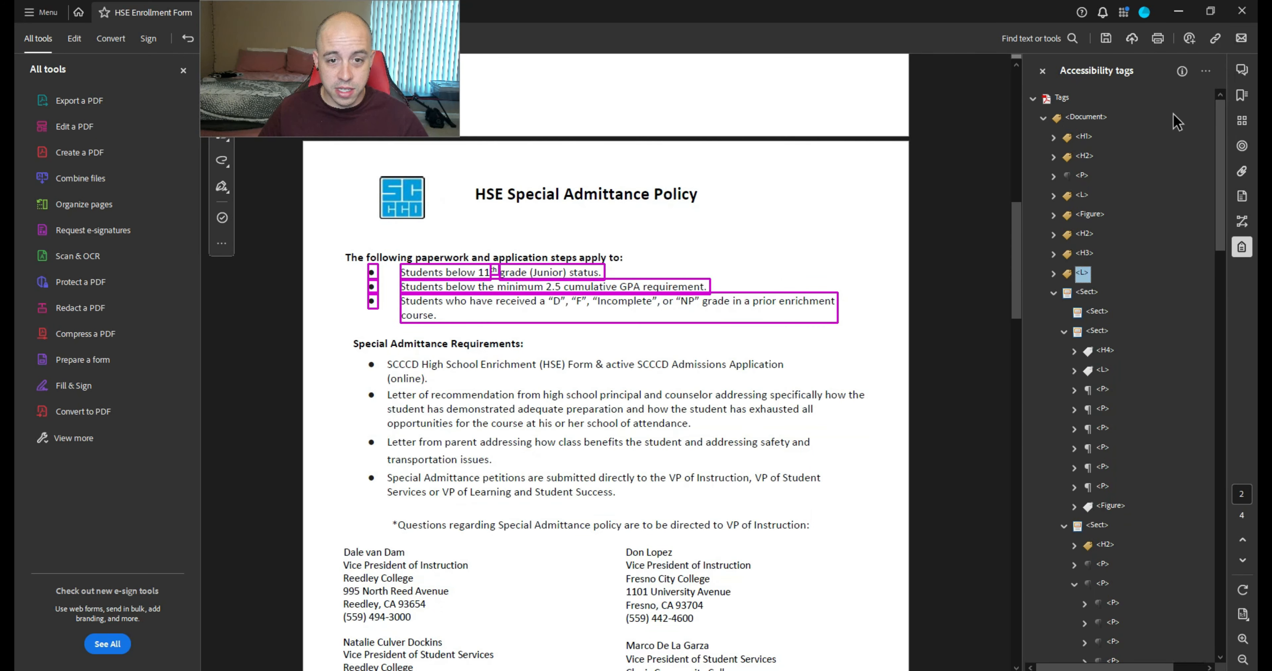
key("ctrl+v")
Move the HSE Enrollment Registration Form section's H2, two P tags and nested Sect directly under Document, after the Figure tag
key("Down")
key("Down")
key("Down")
key("Down")
key("Down")
key("Down")
key("Down")
key("Down")
key("Down")
key("Down")
key("Down")
key("Down")
key("Down")
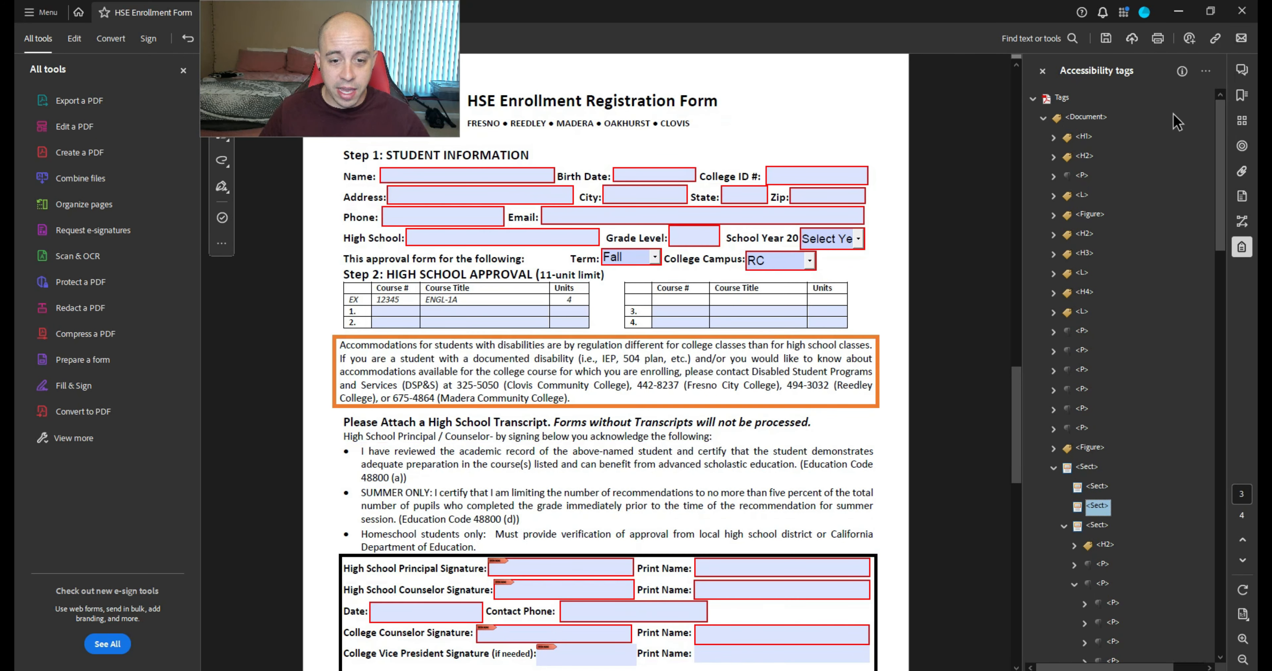
key("shift+Down")
key("shift+Down")
key("shift+Down")
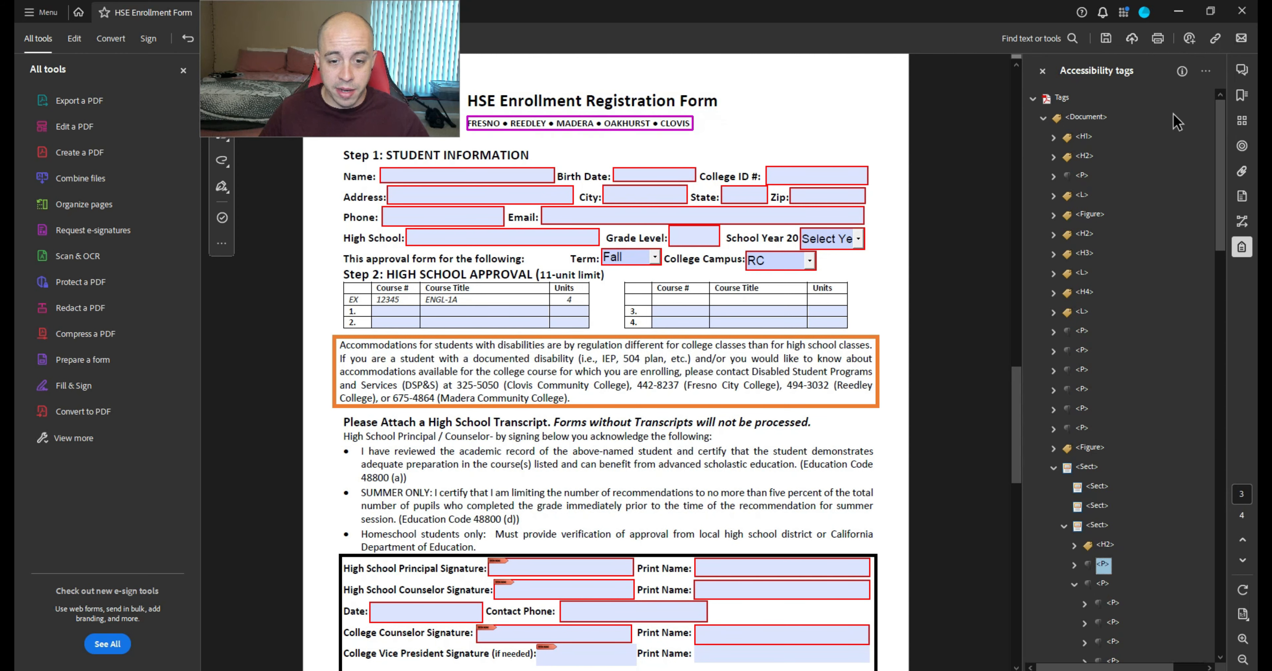
key("ctrl+x")
key("Up")
key("Up")
key("Up")
key("Up")
key("Up")
key("Up")
key("Up")
key("Up")
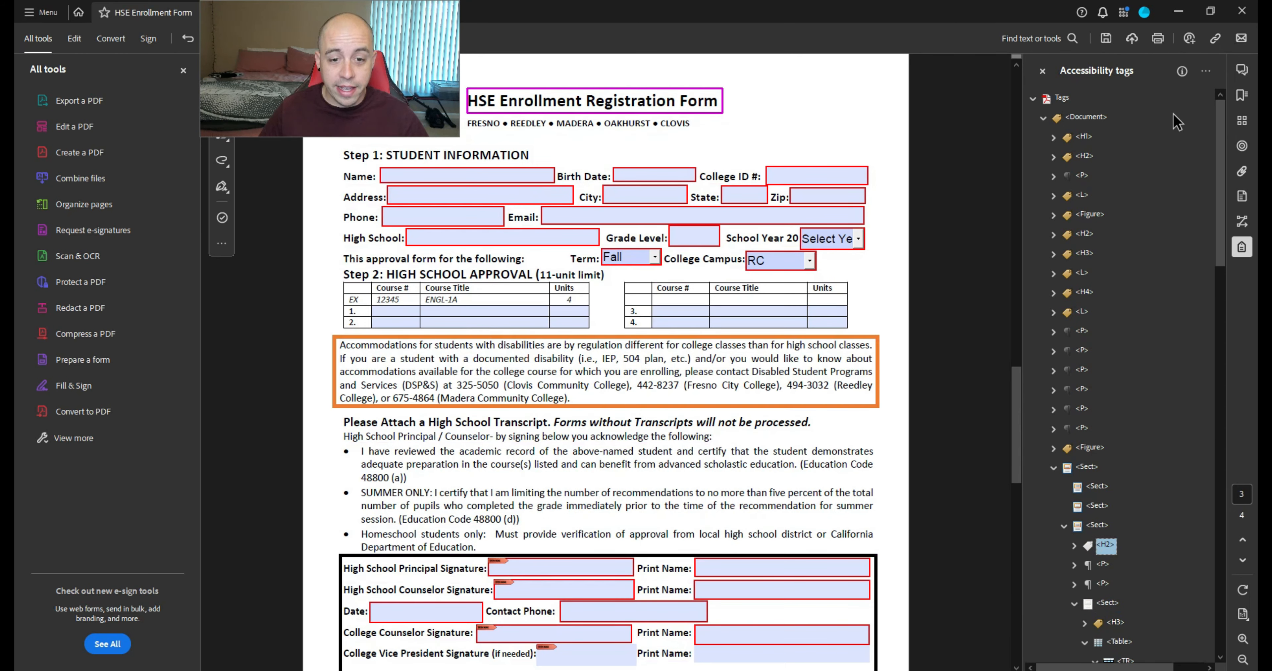
key("ctrl+v")
Collapse the two course Table tags and the following P tag in the Step 2: HIGH SCHOOL APPROVAL section
key("Down")
key("Down")
key("Down")
key("Down")
key("Down")
key("Down")
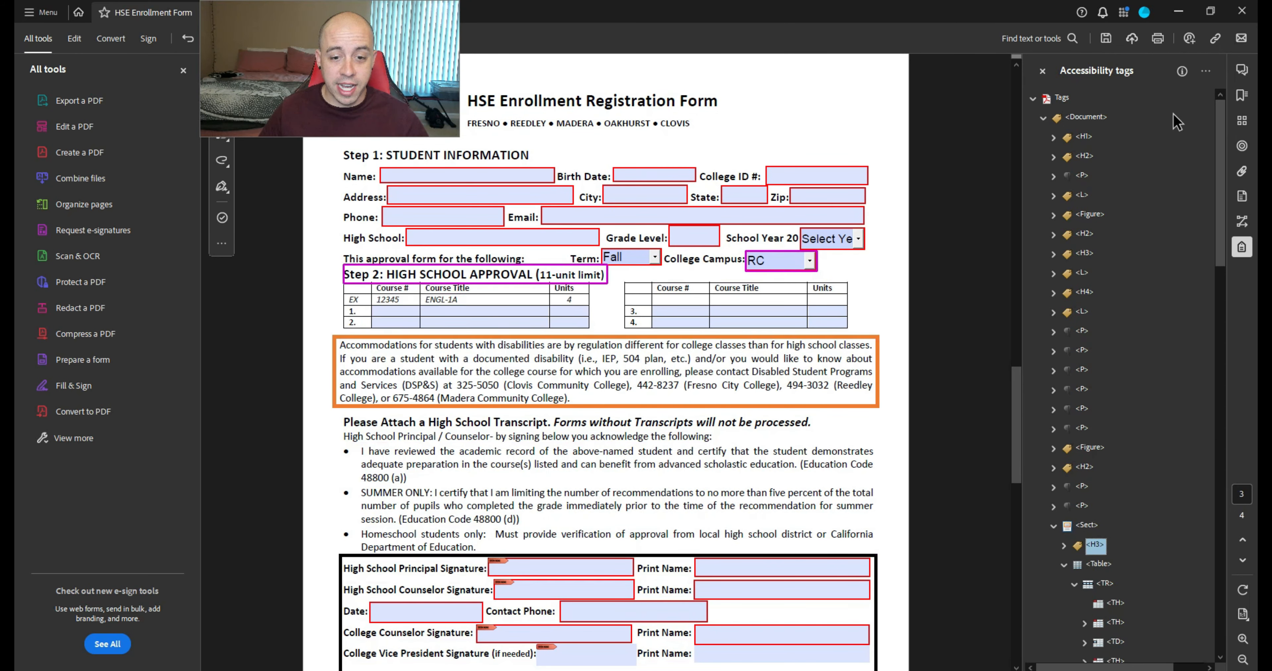
key("Left")
key("Down")
key("Left")
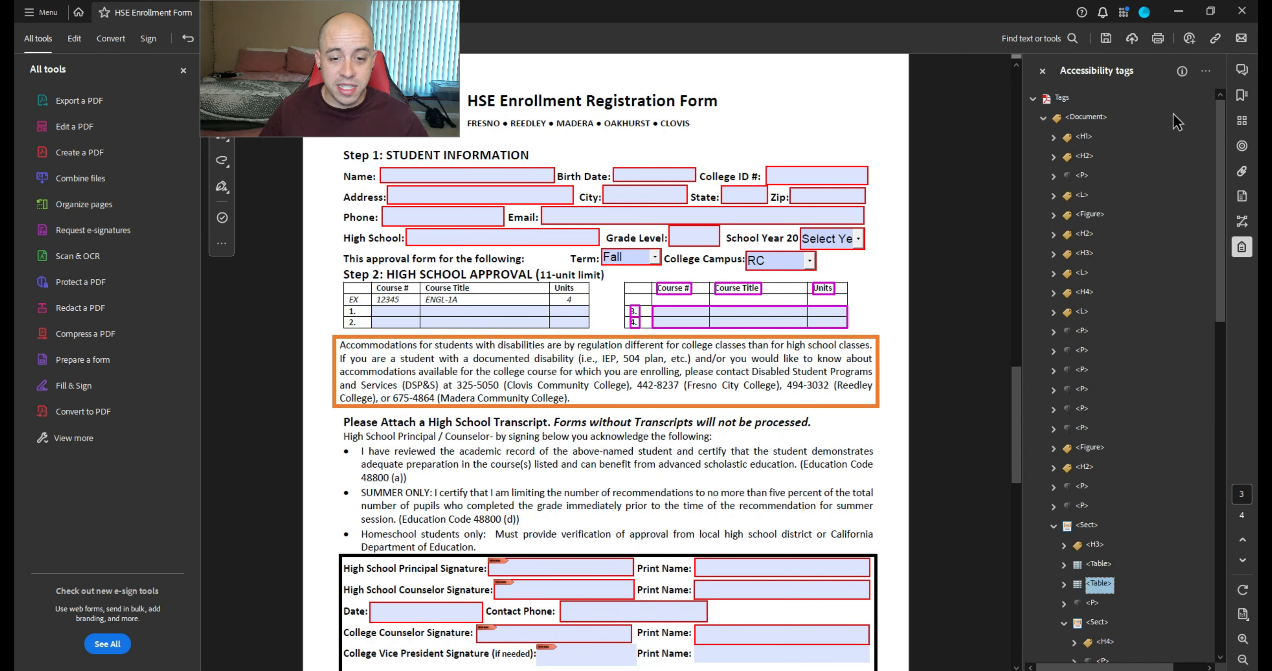
key("Down")
key("Left")
Move the Step 2 section's H3, both Table tags, P and nested Sect directly under Document, after the preceding P tags
key("Down")
key("shift+Down")
key("shift+Down")
key("shift+Down")
key("shift+Down")
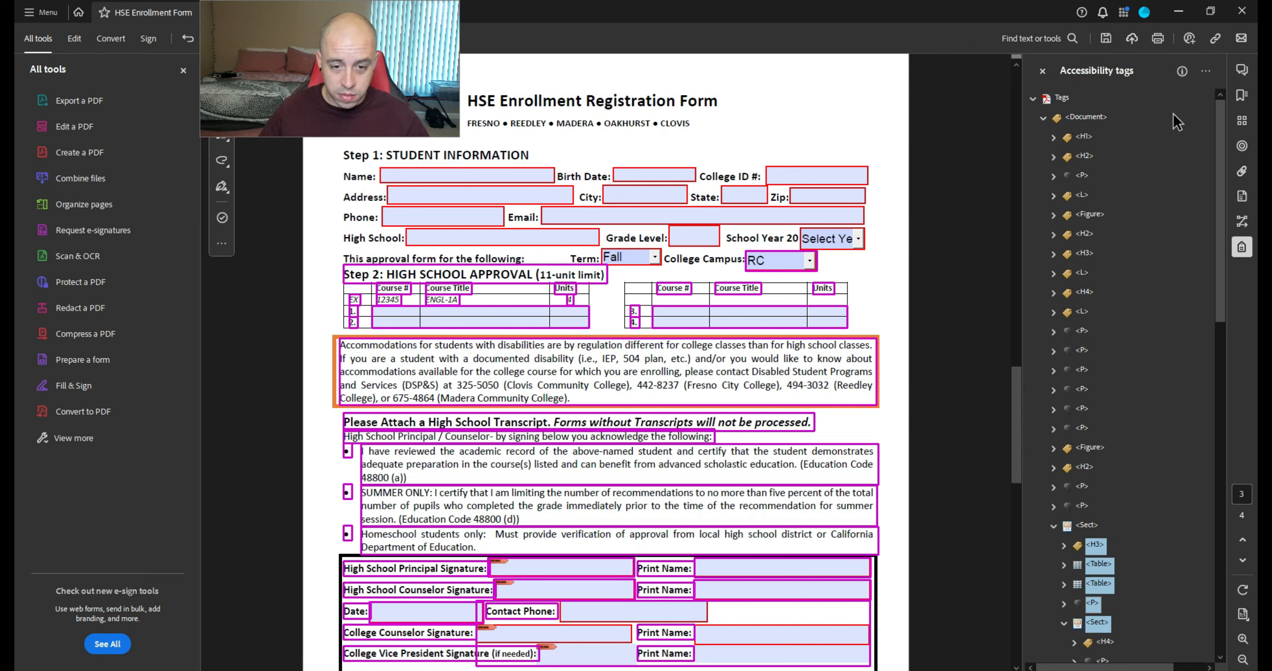
key("ctrl+x")
key("Up")
key("Up")
key("Up")
key("Up")
key("Up")
key("ctrl+v")
Move the high school transcript section's H4, P, L and signature P tags directly under Document, and collapse the signature P tag
key("Down")
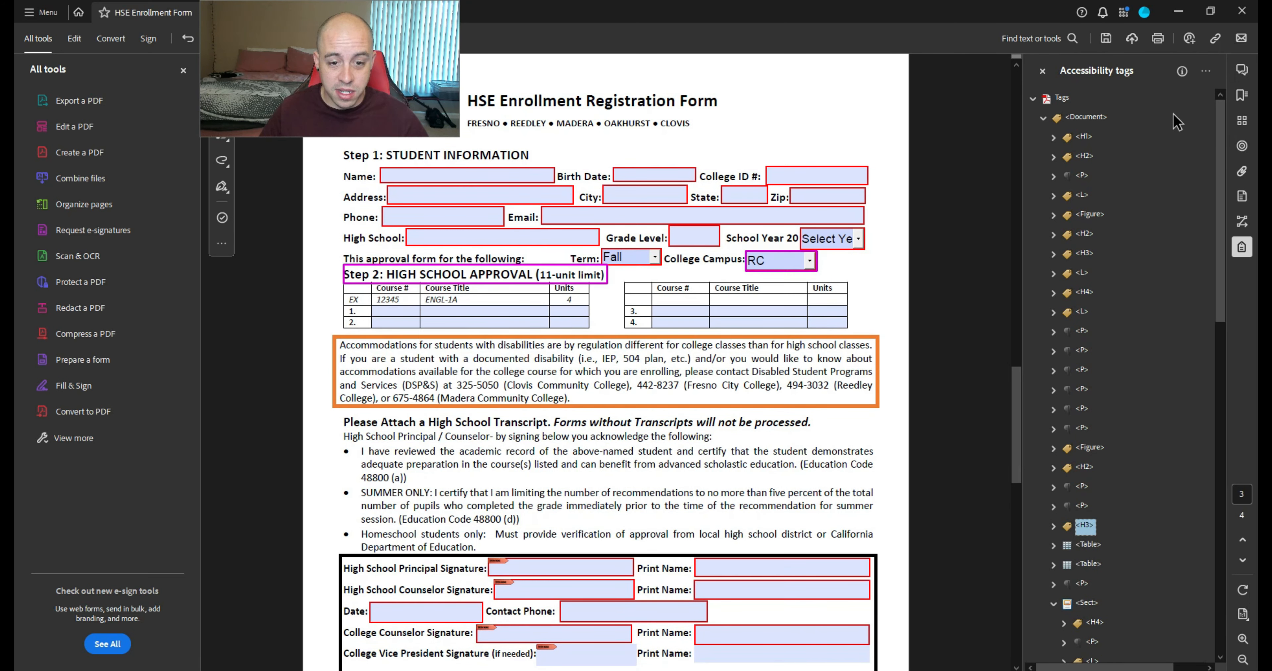
key("Down")
key("Down")
key("Down")
key("Down")
key("Down")
key("Down")
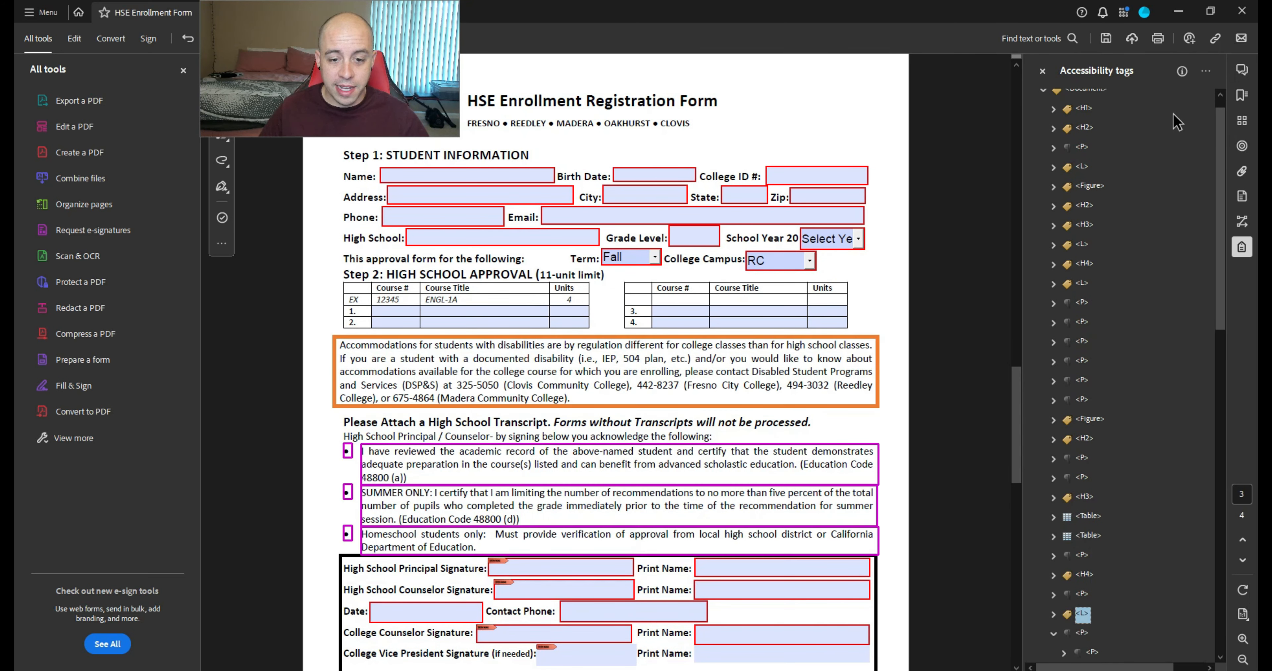
key("Down")
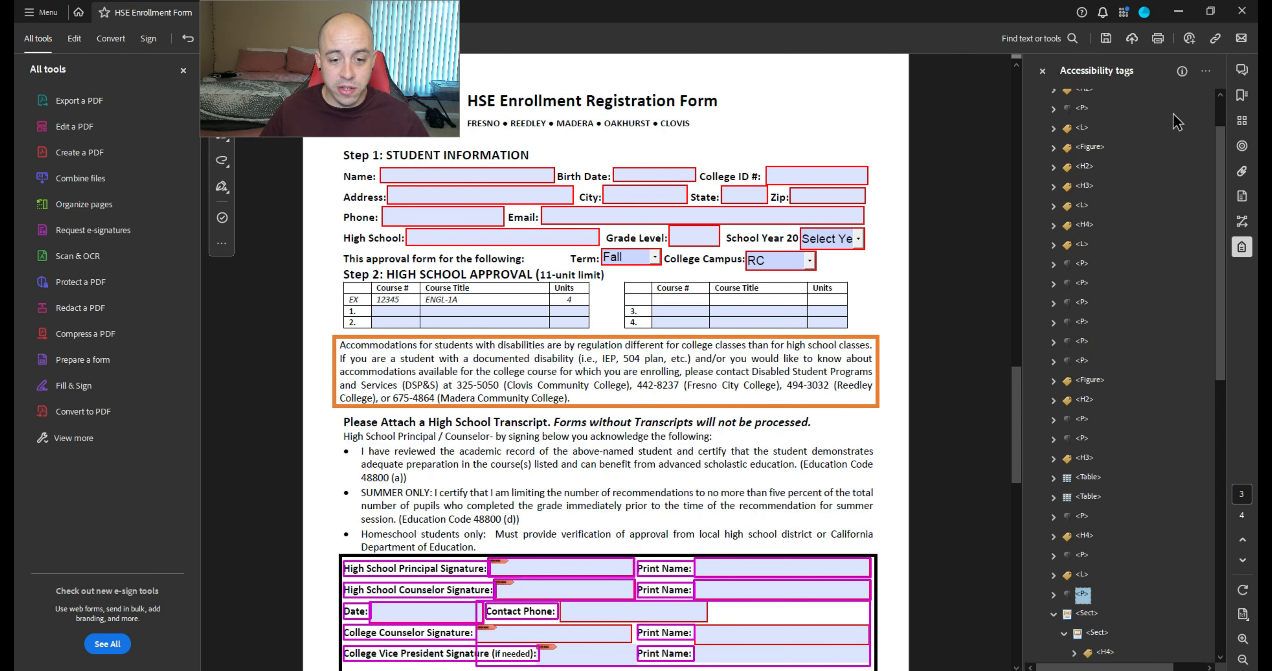
Move the For Office Use Only section's H4, two P tags and nested Sect directly under Document, after the signature P tag
key("Down")
key("Down")
key("Down")
key("shift+Down")
key("shift+Down")
key("shift+Down")
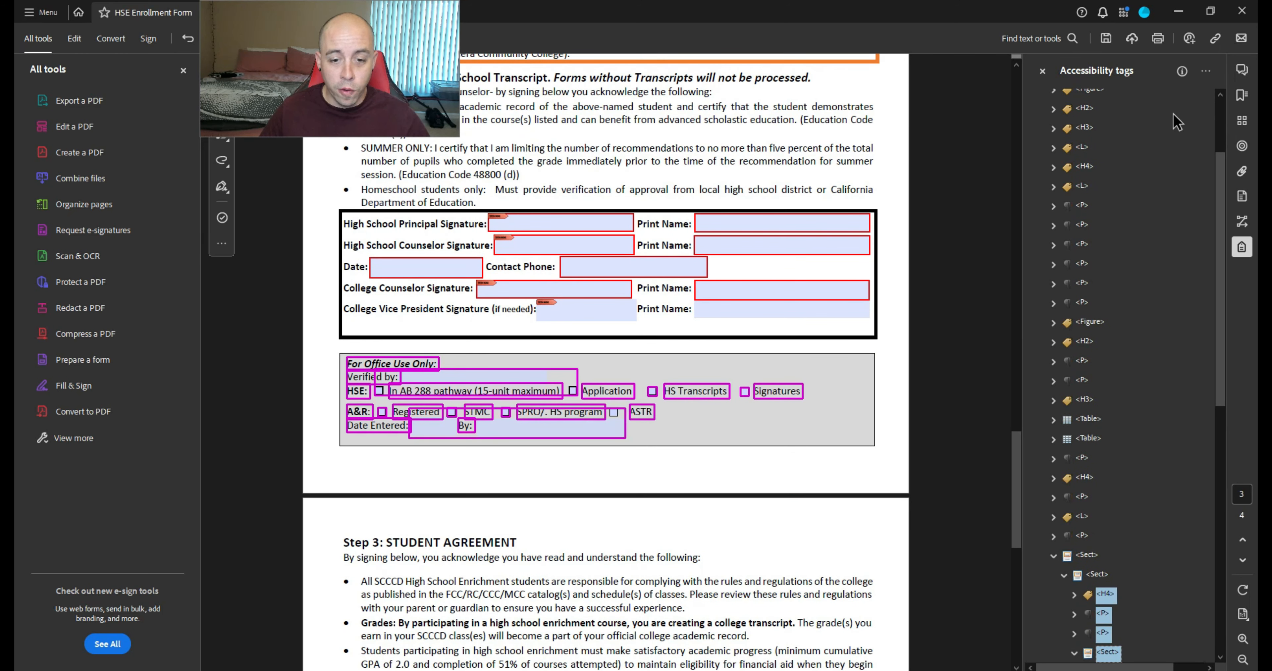
key("Up")
key("Up")
key("Up")
key("Up")
key("Up")
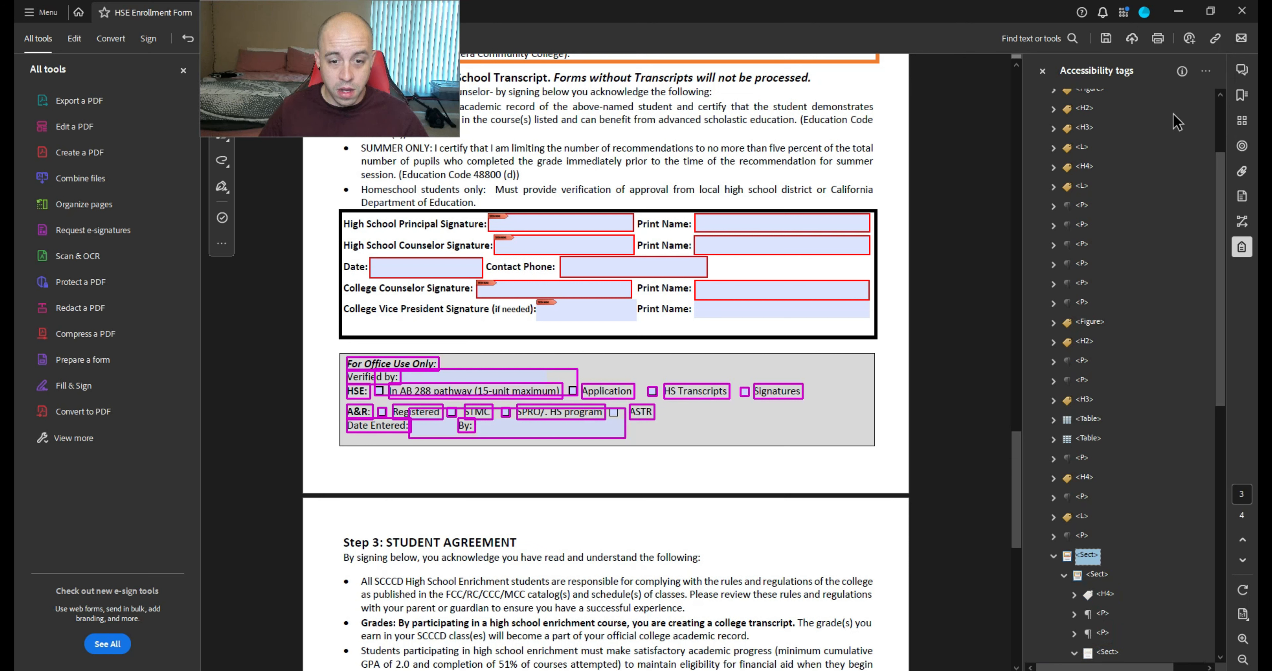
key("Up")
key("ctrl+v")
Move the A&R section's H4 and three P tags directly under Document, after the preceding office-use P tags
key("Down")
key("Down")
key("Down")
key("Down")
key("Down")
key("shift+Down")
key("shift+Down")
key("shift+Down")
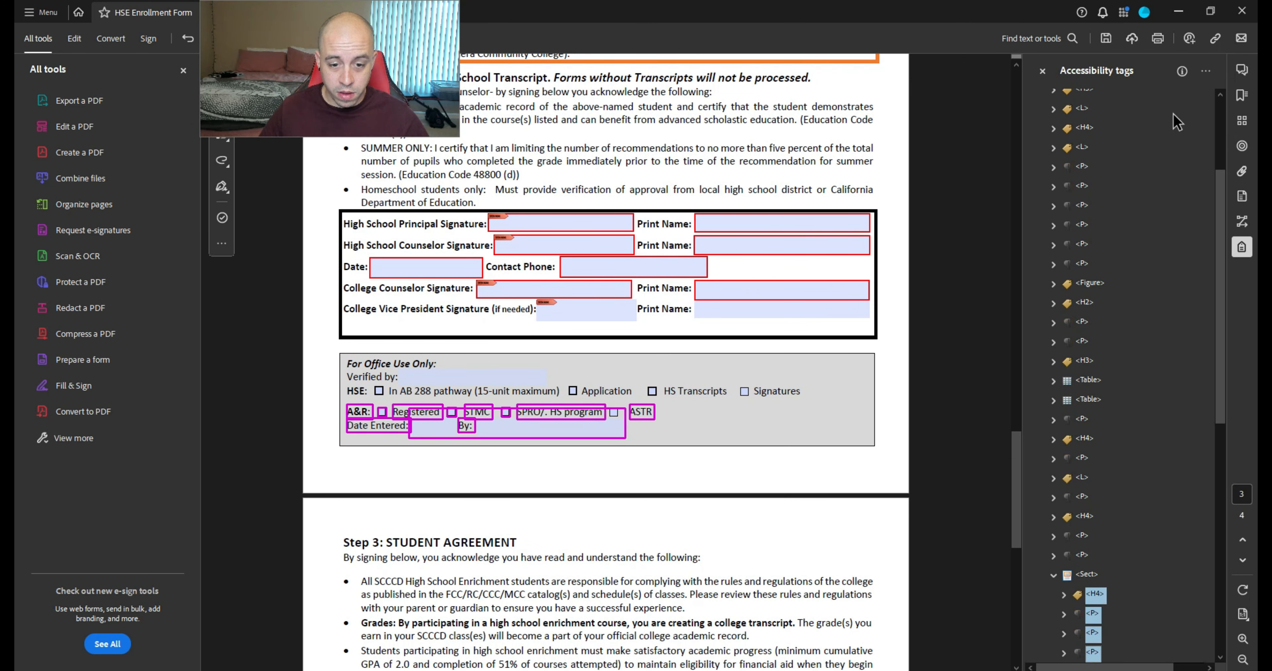
key("Up")
key("Up")
key("Up")
key("Up")
key("Up")
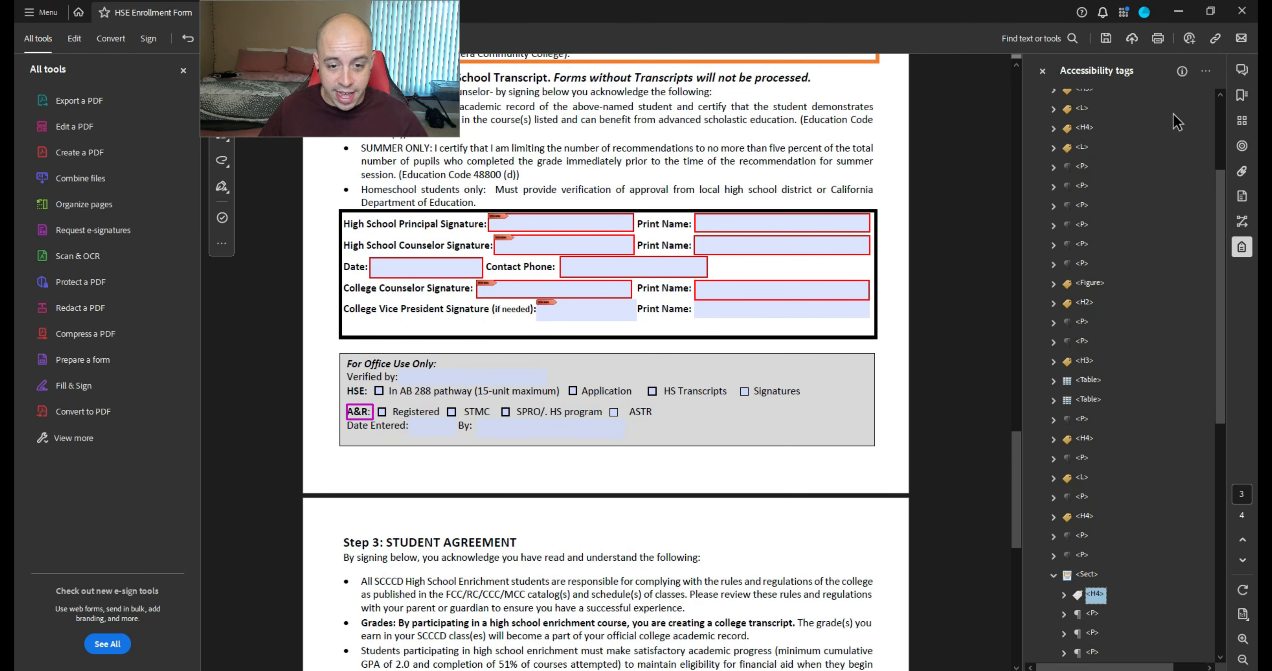
key("ctrl+v")
Delete the emptied A&R Sect tag
key("Down")
key("Down")
key("Down")
key("Down")
key("Down")
key("Down")
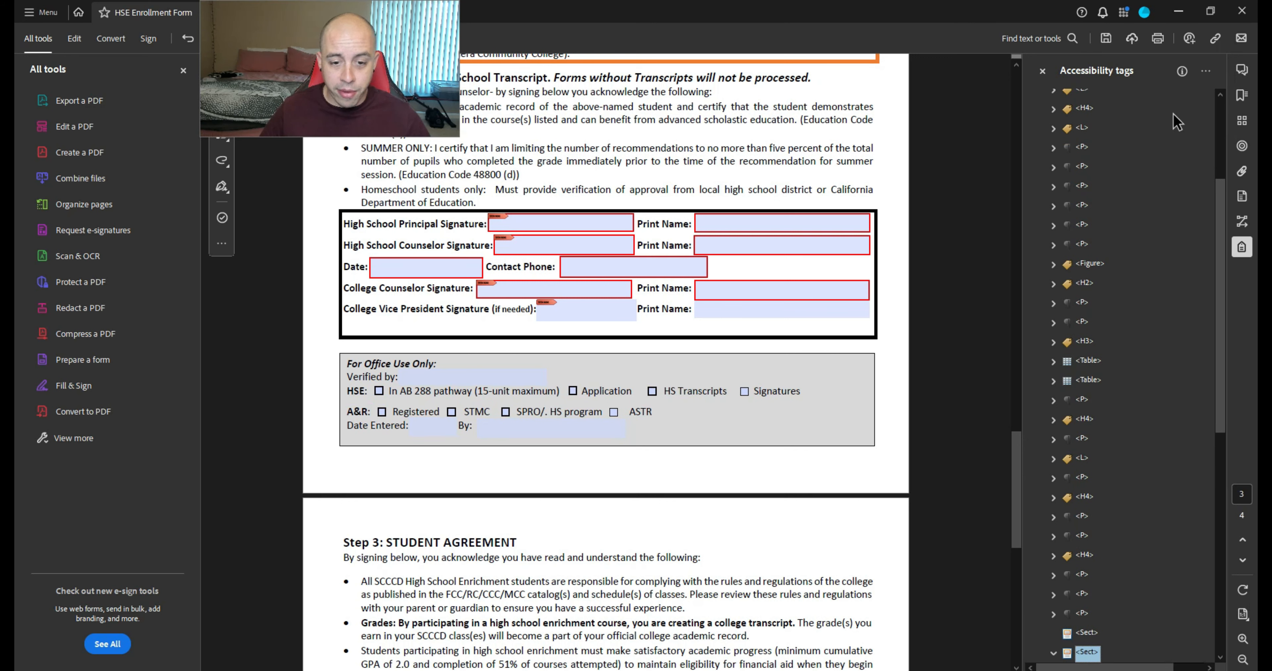
key("Up")
key("Delete")
Move the Step 3 Student Agreement section's H3, P, L, two P tags and nested Sect directly under Document
key("Down")
key("Down")
key("Down")
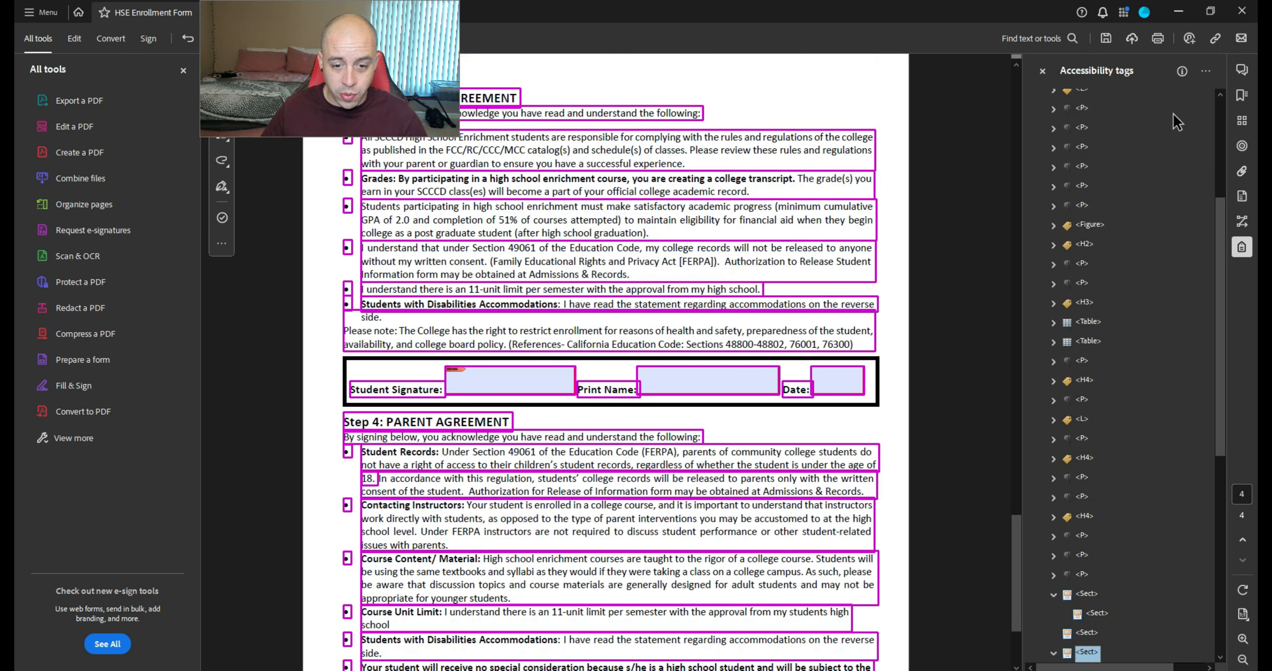
key("Down")
key("Down")
key("Down")
key("Down")
key("Down")
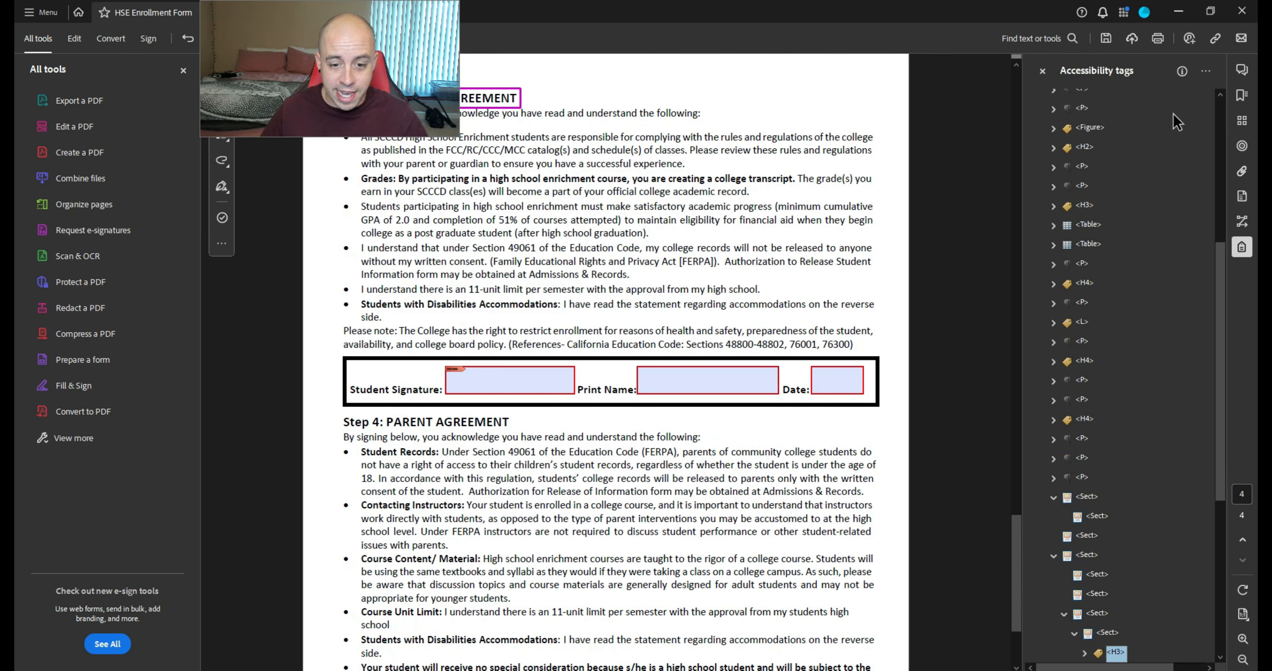
key("Up")
key("Down")
key("shift+Down")
key("shift+Down")
key("shift+Down")
key("shift+Down")
key("shift+Down")
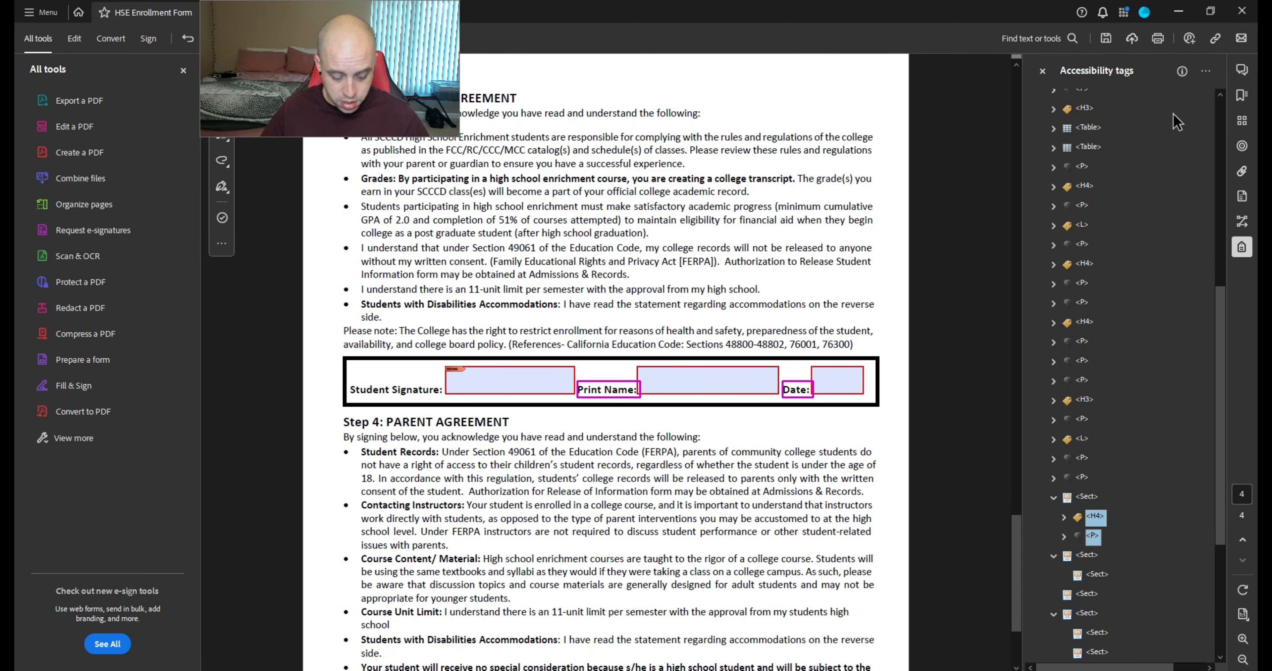
Move the student signature block's H4 and P tags out of their nested Sect to directly under Document
key("ctrl+x")
key("Up")
key("Up")
key("Up")
key("ctrl+v")
key("Down")
key("Down")
key("Down")
key("Down")
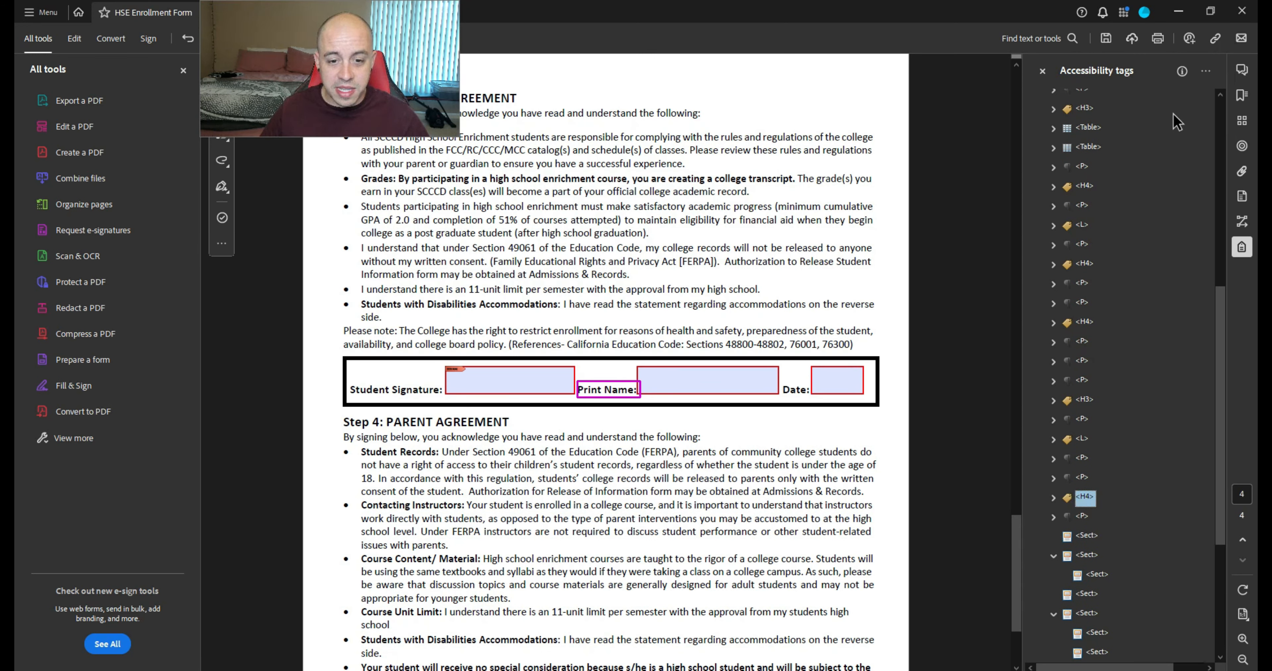
Move the Step 4 Parent Agreement section's H3, P, L, P and nested Sect tags directly under Document, after the student signature tags
key("Down")
key("Down")
key("Down")
key("Down")
key("Down")
key("Down")
key("Down")
key("Down")
key("Down")
key("Down")
key("Down")
key("Down")
key("Down")
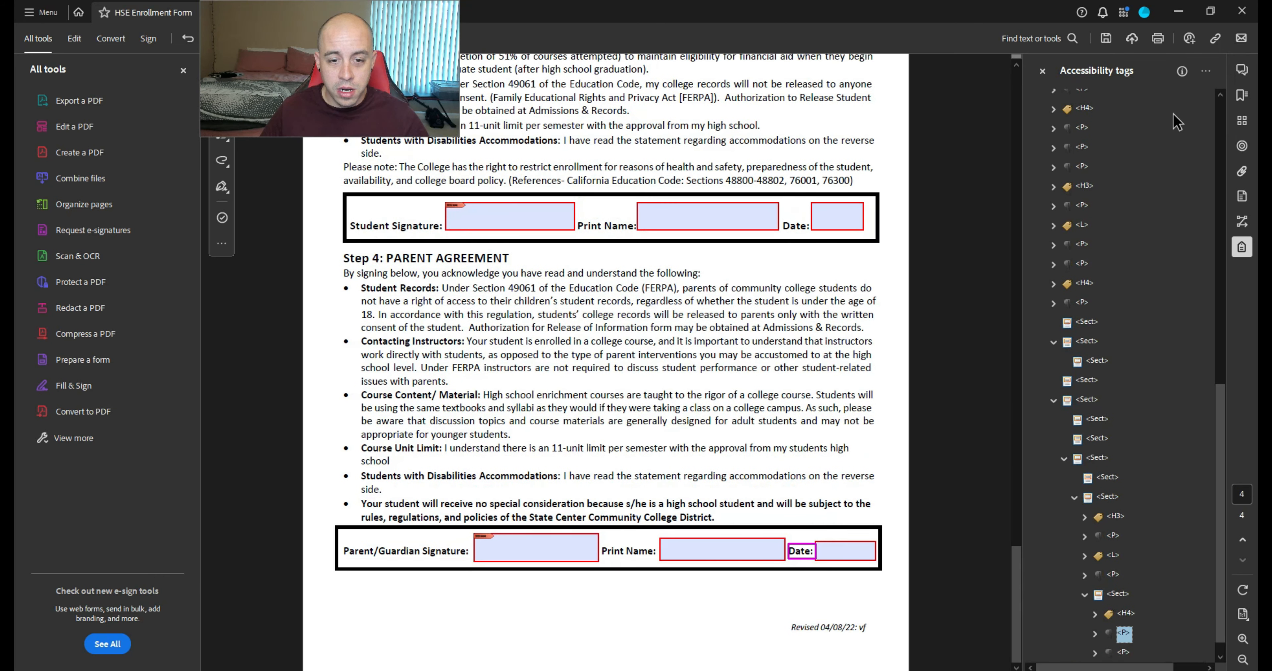
key("Up")
key("Up")
key("Up")
key("Up")
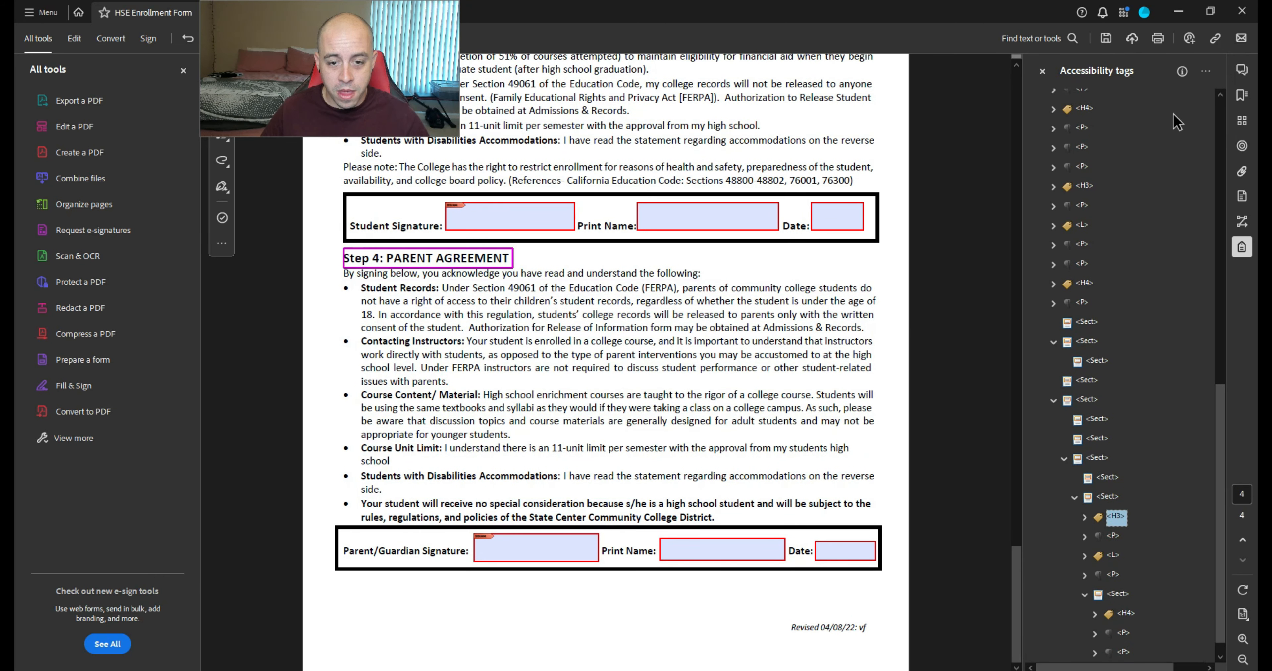
key("shift+Down")
key("shift+Down")
key("shift+Down")
key("shift+Down")
key("ctrl+x")
key("Up")
key("Up")
key("Up")
key("Up")
key("Up")
key("Up")
key("Up")
key("Up")
key("Up")
key("Up")
key("Up")
key("Up")
key("Up")
key("Up")
key("Up")
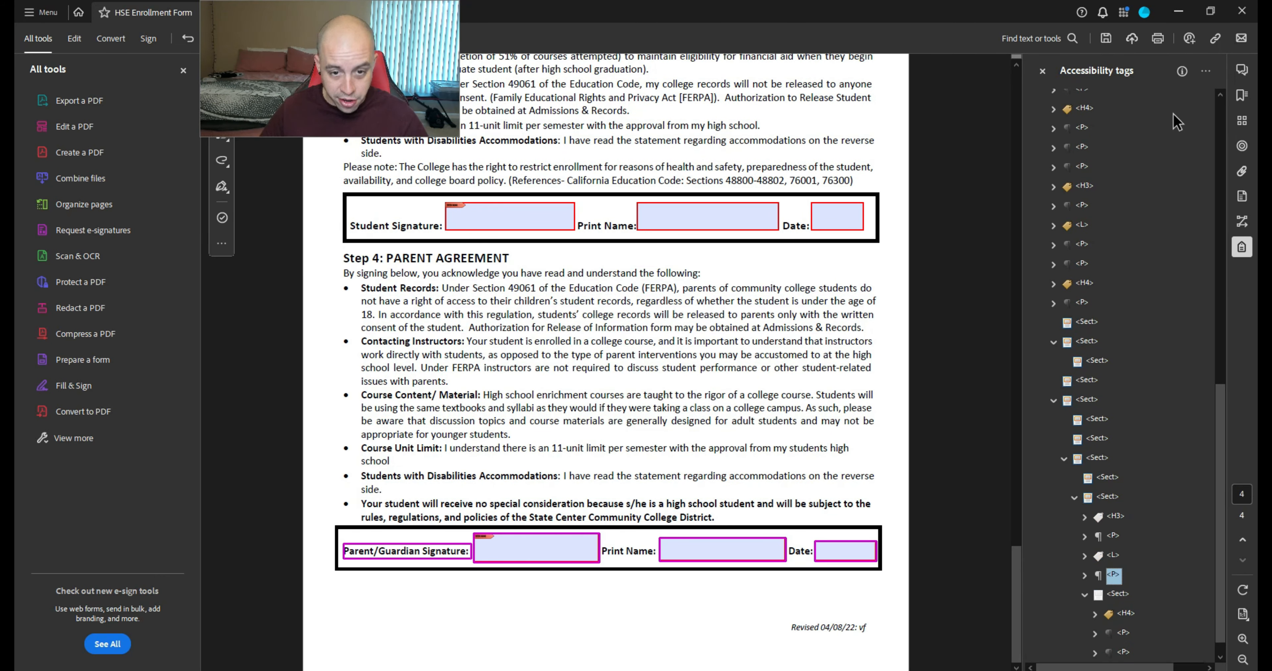
key("ctrl+v")
Delete the empty Sect tag that follows the parent signature block's Sect
key("Down")
key("Down")
key("Down")
key("Down")
key("Down")
key("Down")
key("Down")
key("Down")
key("Down")
key("Down")
key("Down")
key("Down")
key("Down")
key("Down")
key("Down")
key("Down")
key("Down")
key("Down")
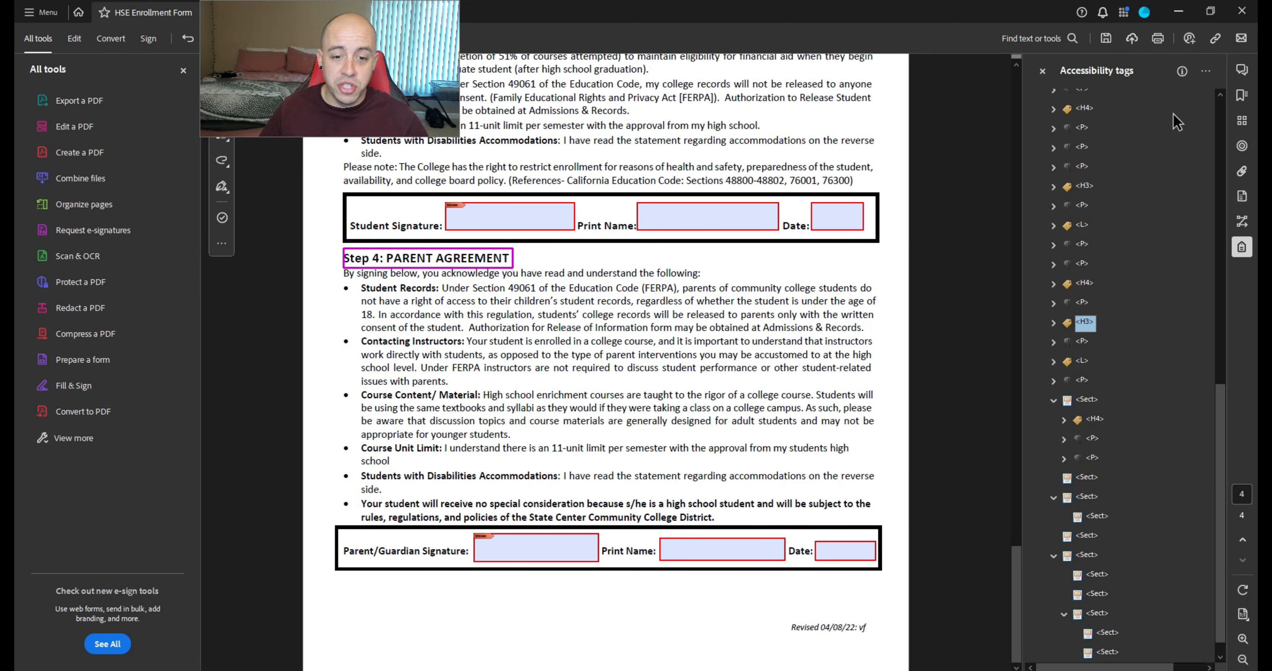
key("Up")
key("Up")
key("Up")
key("Up")
key("Up")
key("Up")
key("Up")
key("Up")
key("Up")
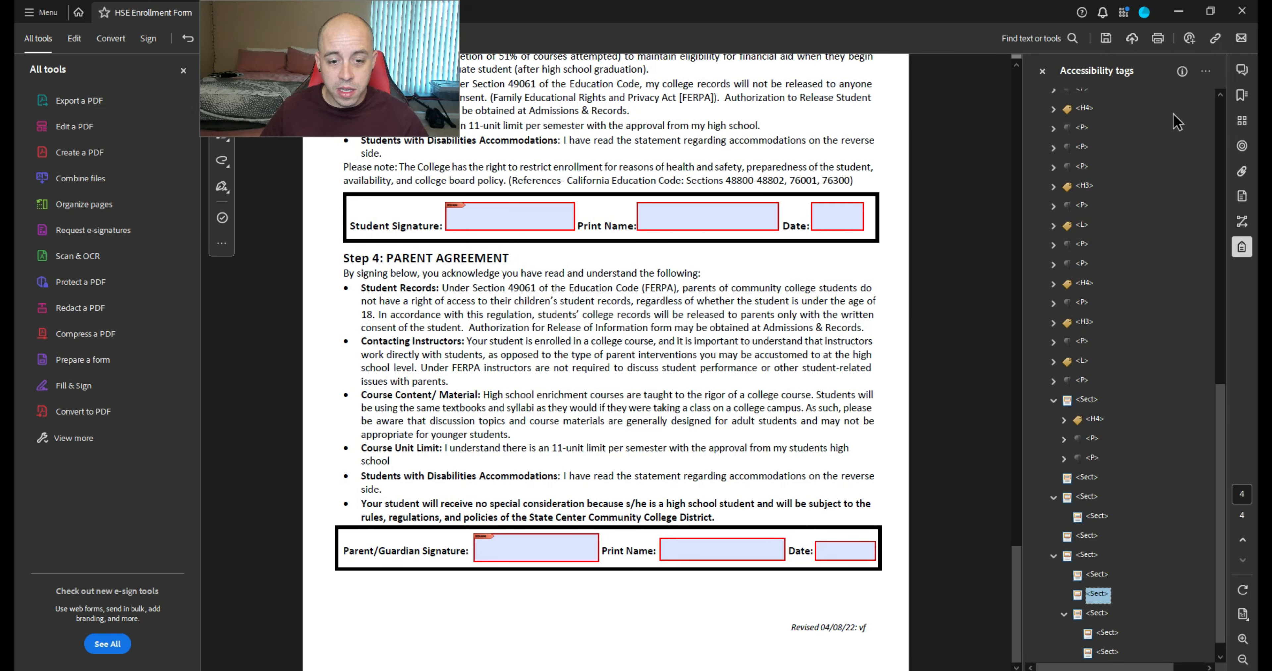
key("Delete")
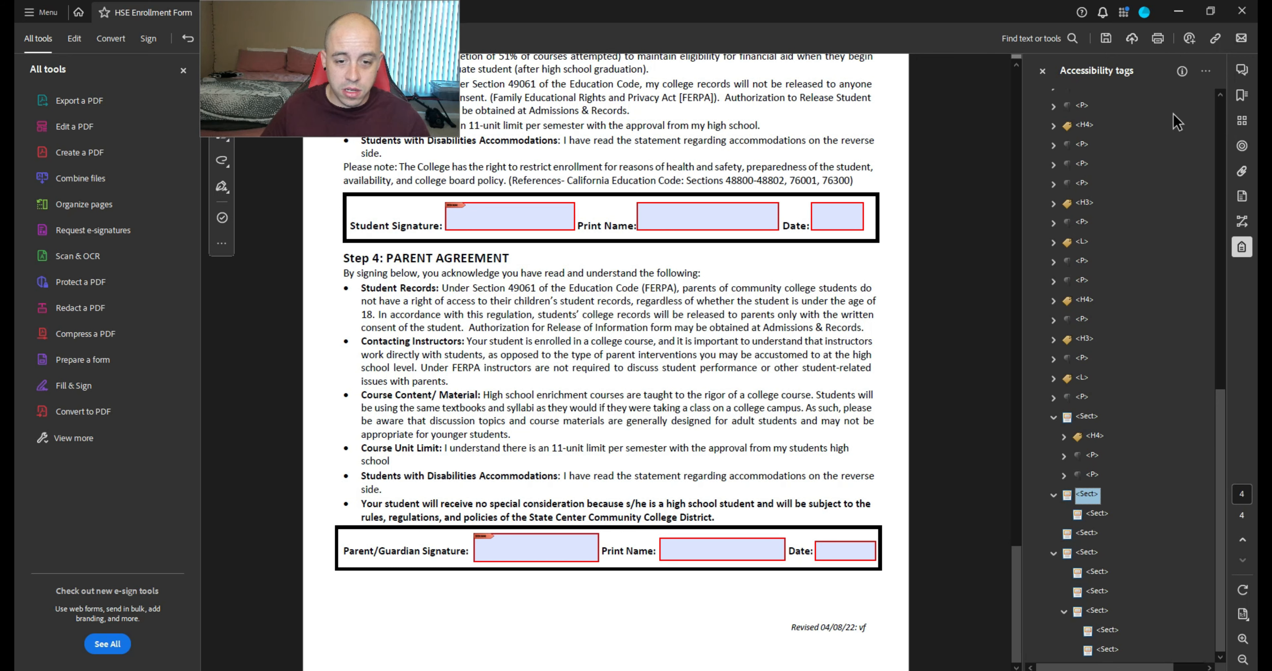
Move the parent signature block's H4 and two P tags directly under Document, and delete the remaining empty Sect tags
key("Up")
key("shift+Up")
key("shift+Up")
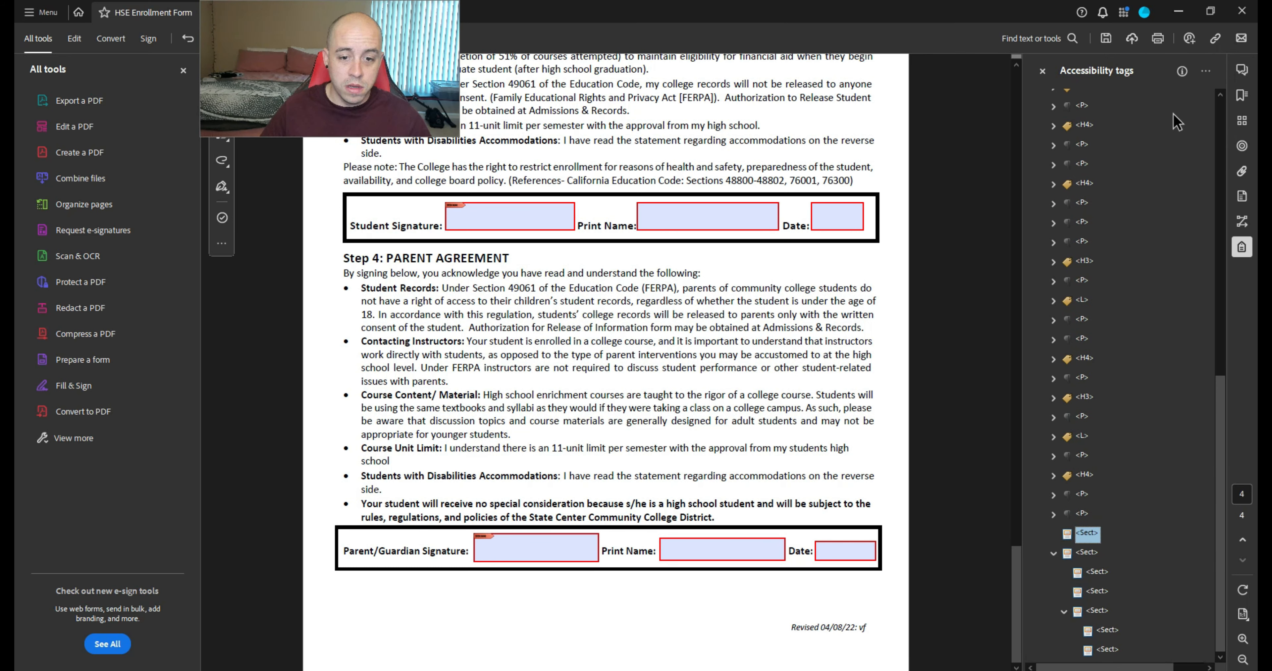
Review the flattened tag order from the start of the tag tree, and select the Document tag
key("Home")
key("Down")
key("Down")
key("Down")
key("Down")
key("Down")
key("Down")
key("Down")
key("Down")
key("Down")
key("Down")
key("Down")
key("Down")
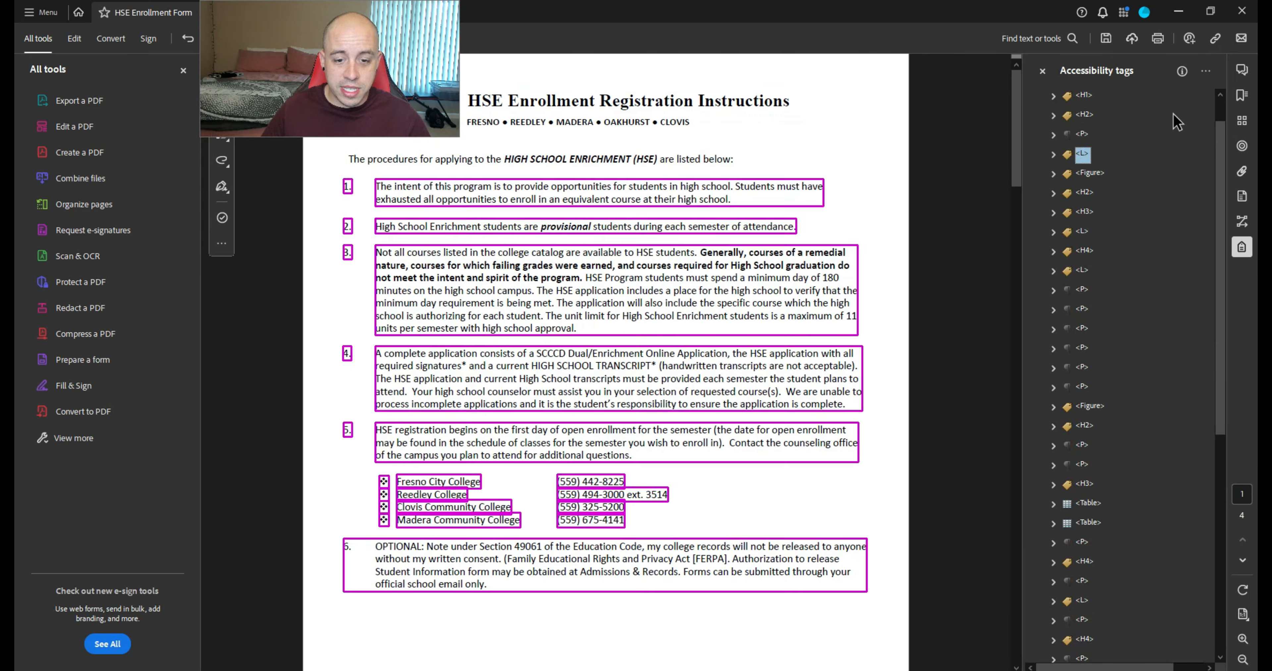
scroll(1139, 212, "up", 1)
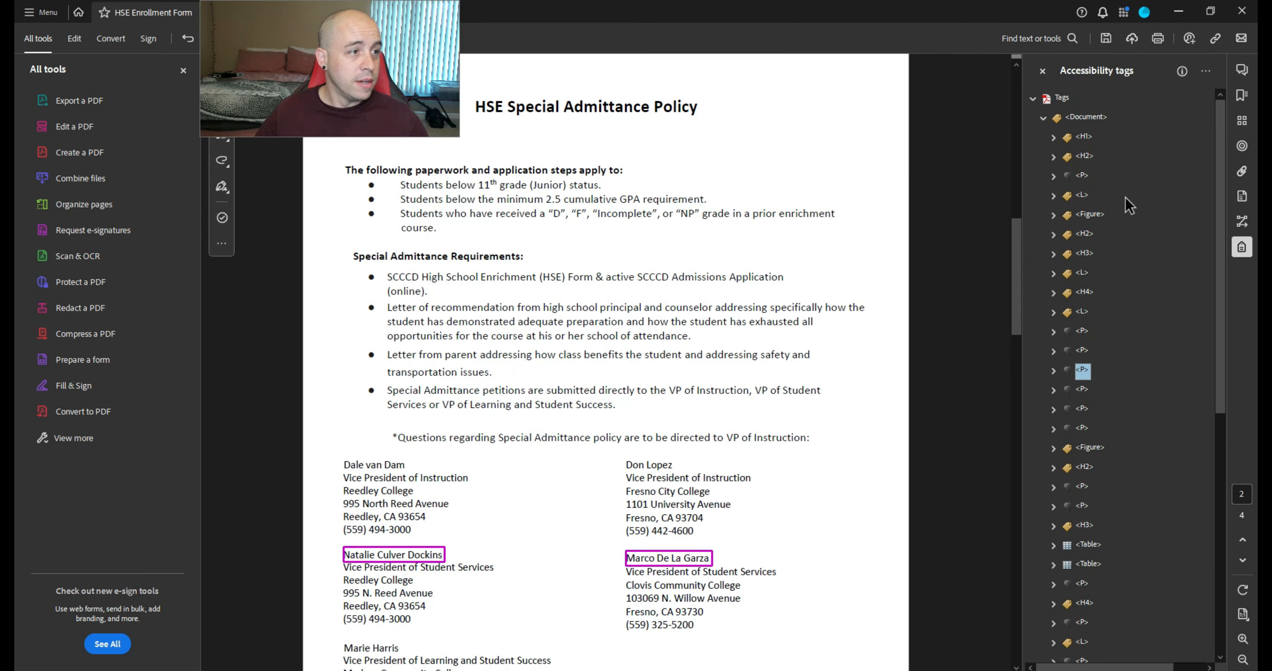
left_click(1086, 117)
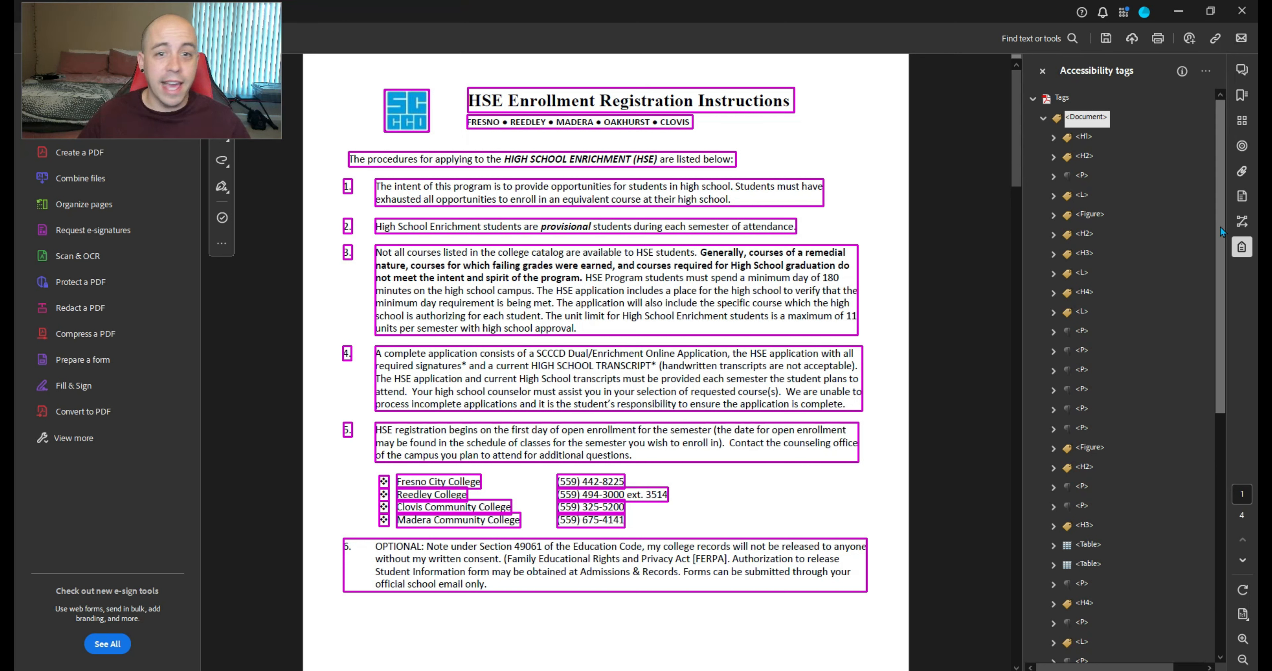
Expand the first H1 tag and move the logo Figure tag out of it
left_click(1056, 136)
left_click(1056, 137)
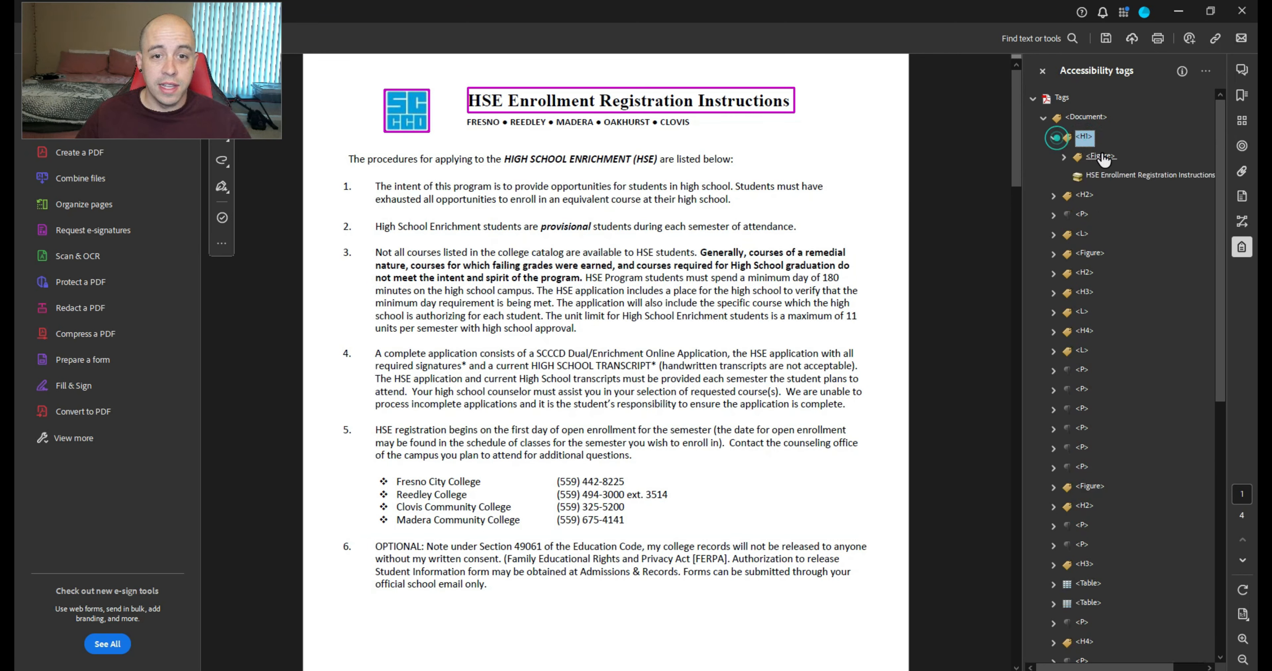
left_click(1101, 157)
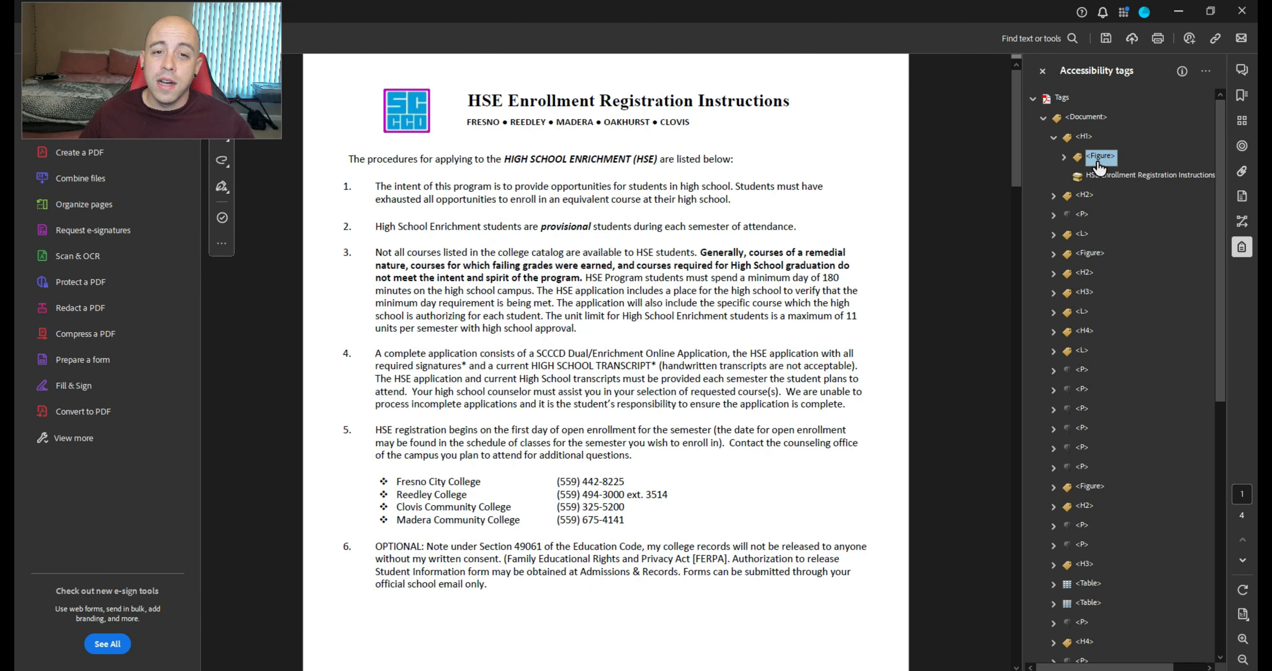
left_click_drag(1099, 163, 1080, 122)
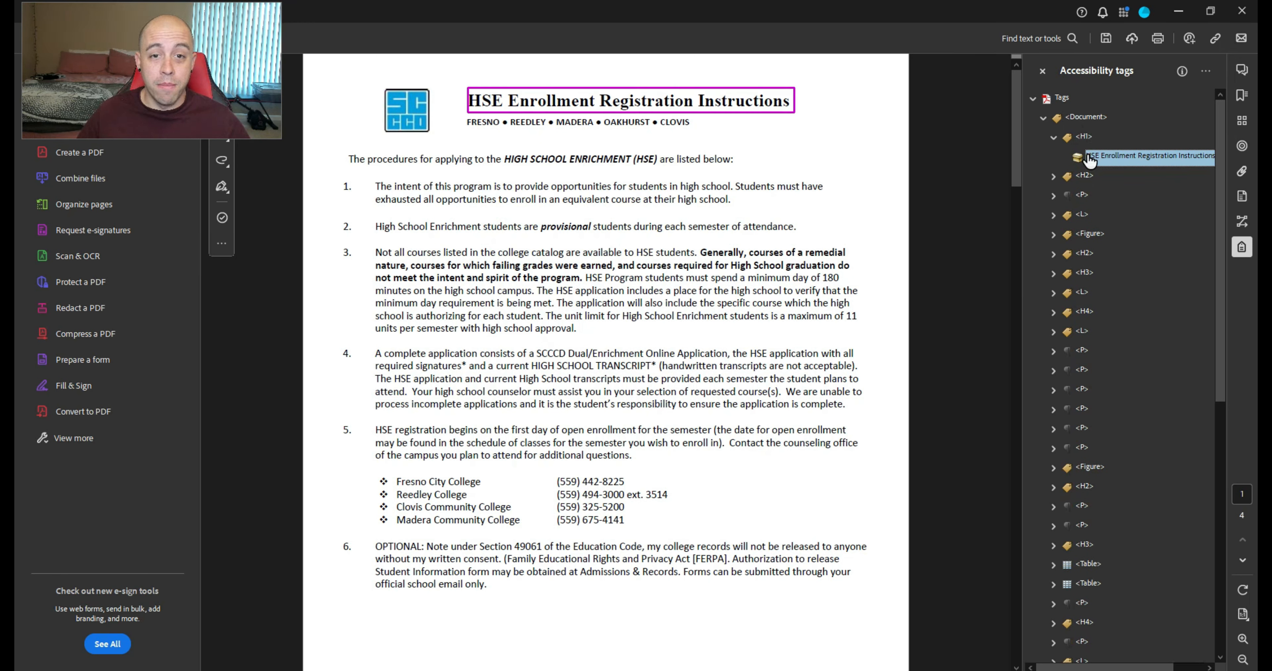
Reposition the logo Figure tag as the first tag under Document, ahead of the H1, and collapse the H1
scroll(1159, 309, "down", 8)
left_click(1069, 655)
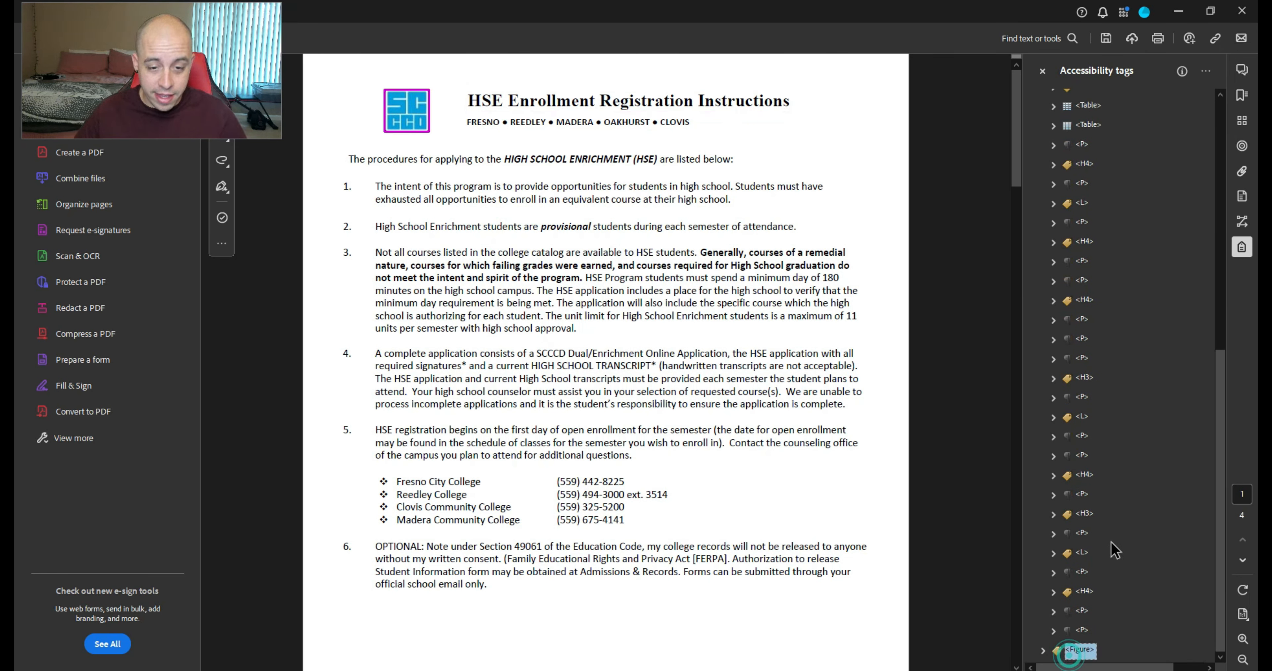
scroll(1145, 345, "up", 10)
left_click(1083, 140)
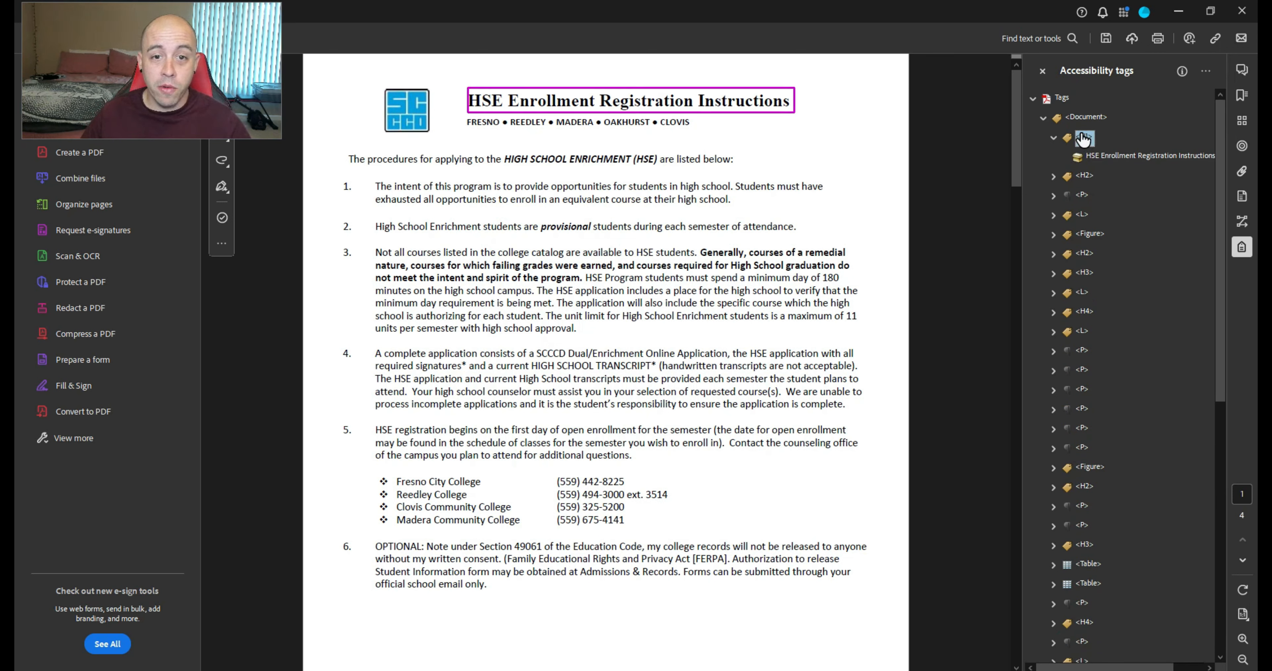
key("ctrl+v")
key("Down")
key("Down")
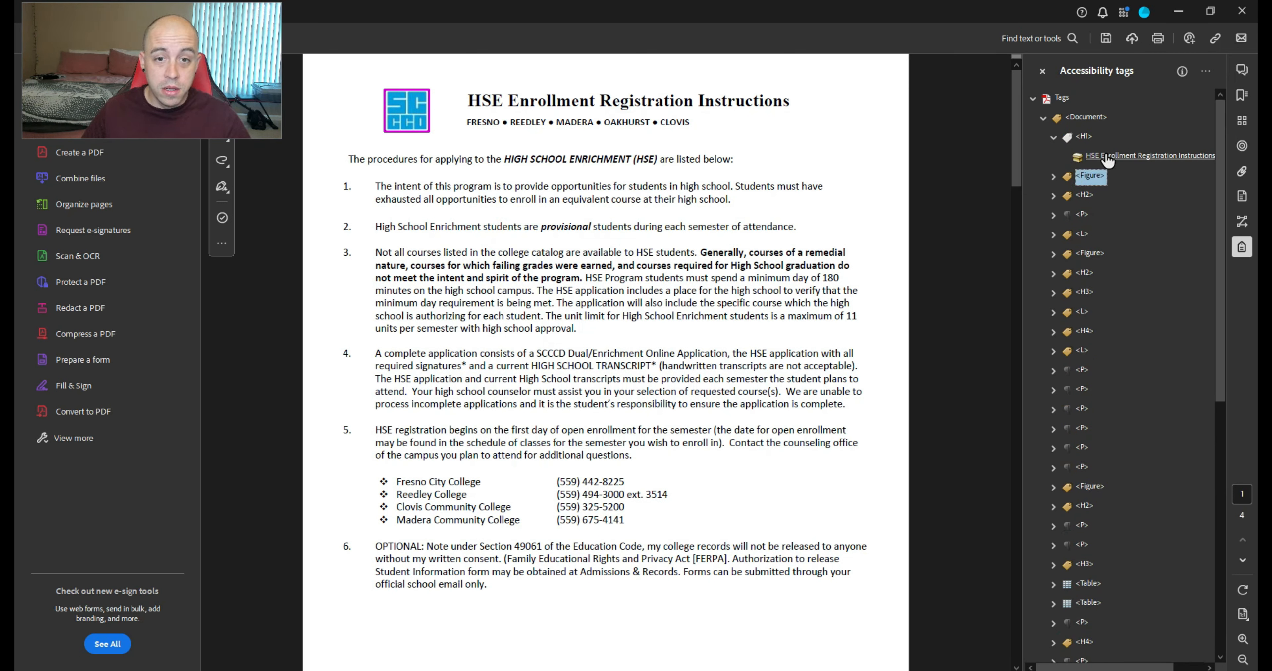
key("ctrl+Up")
key("Up")
key("Down")
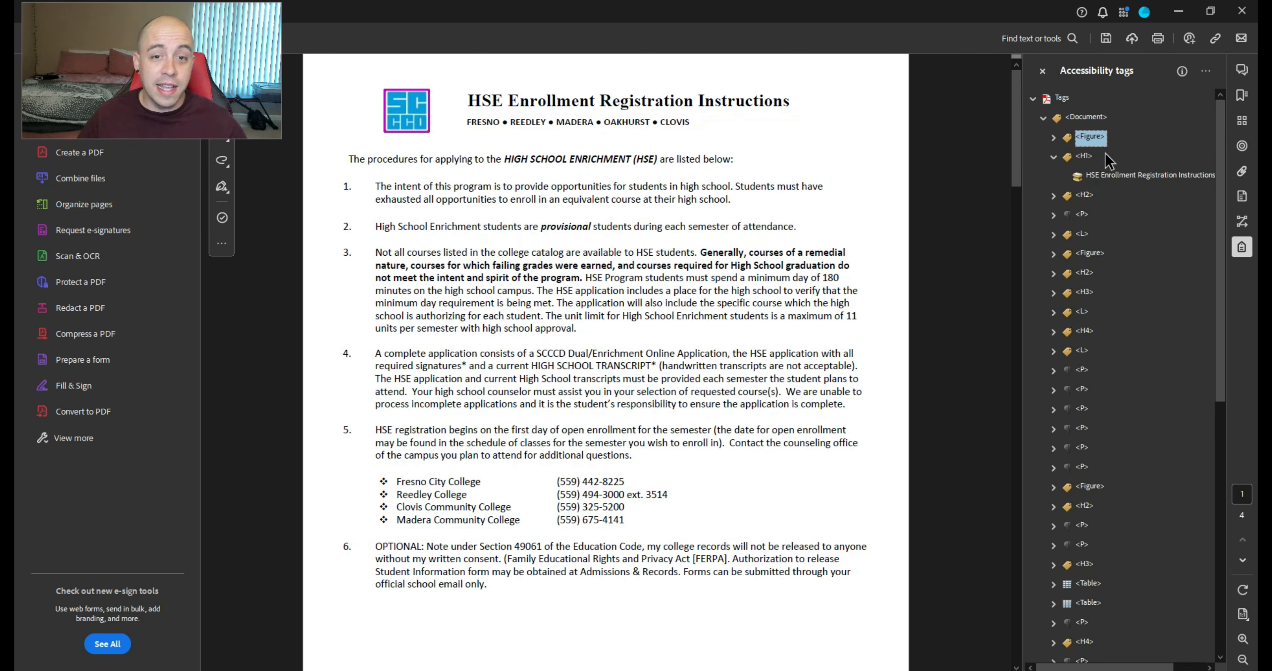
left_click(1053, 157)
Check the logo Figure tag's alternate text in its object properties, then close them
right_click(1097, 141)
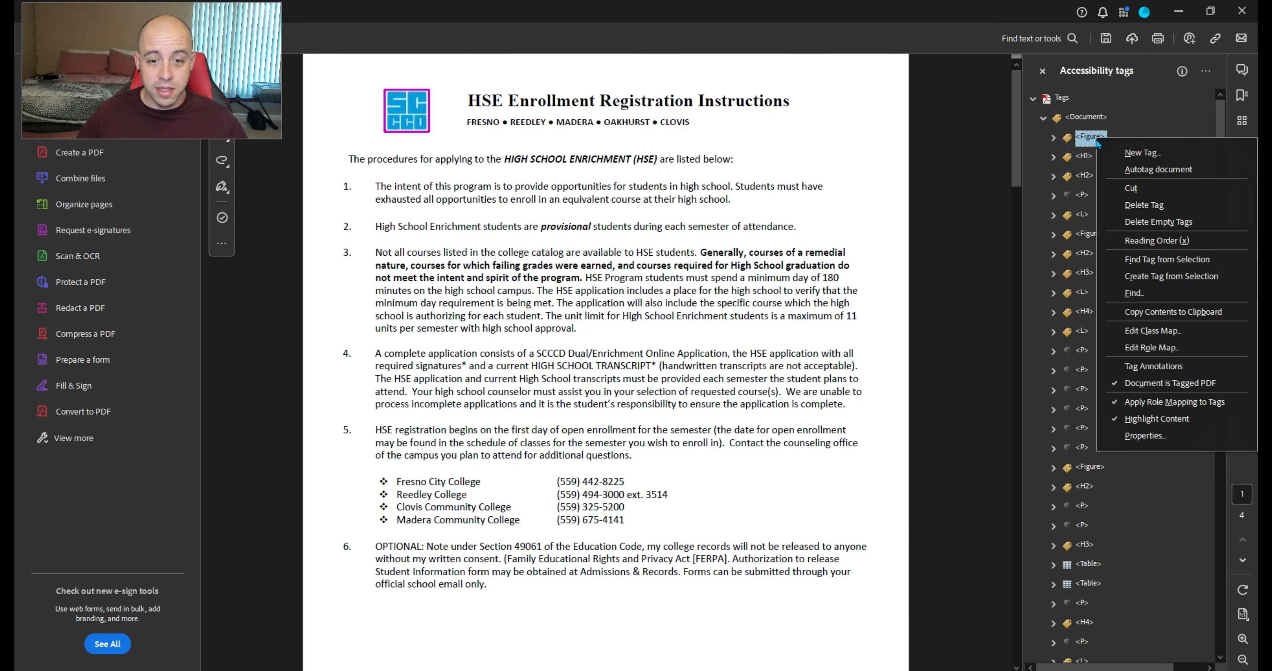
left_click(1086, 137)
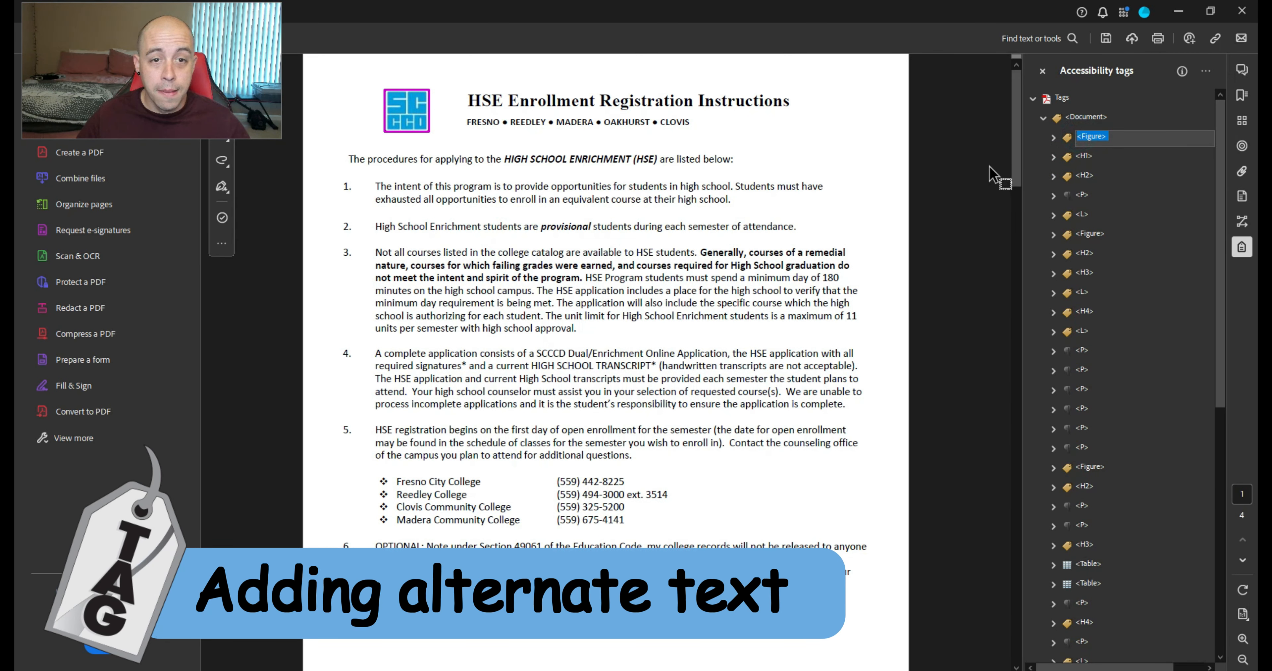
right_click(1098, 139)
left_click(1172, 400)
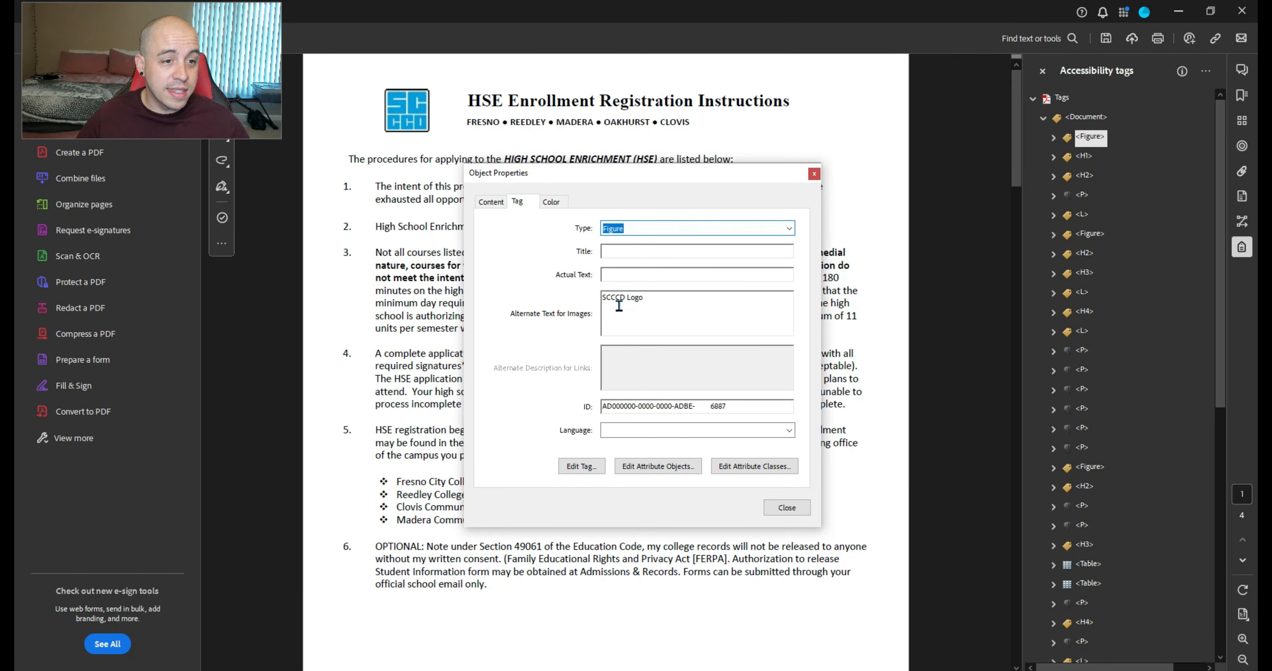
left_click(814, 174)
Change the H2 tag for the college locations line under the title to P
left_click(1085, 156)
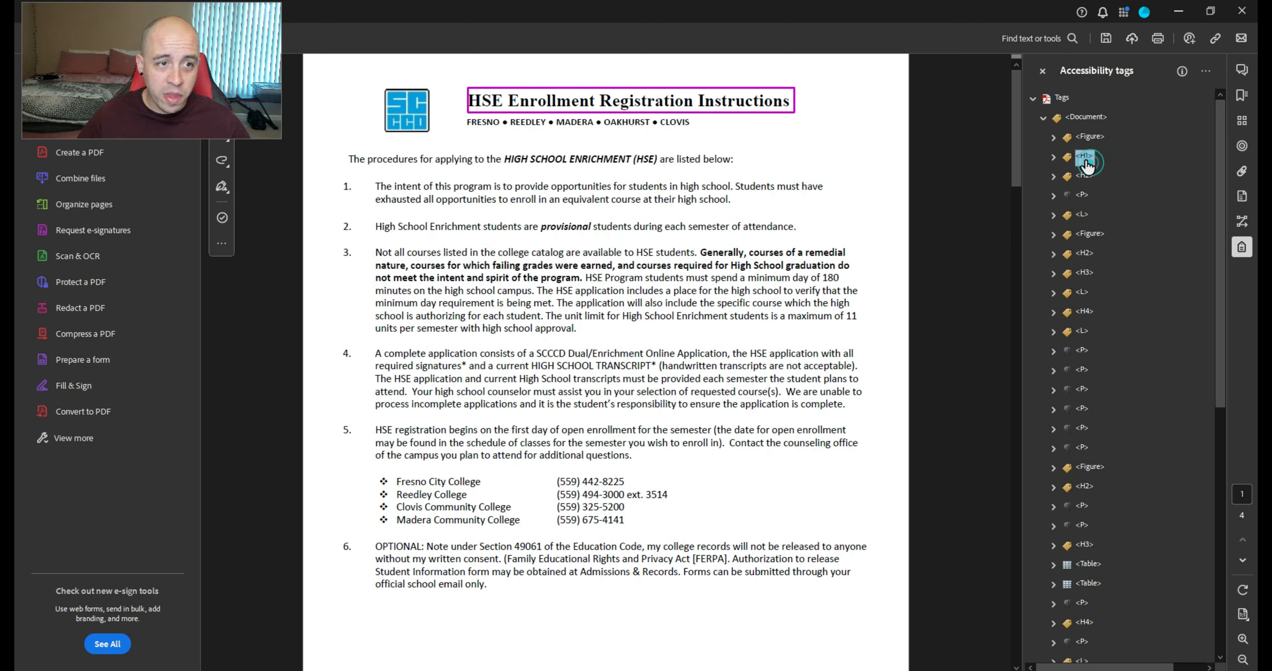
left_click(1153, 177)
key("Right")
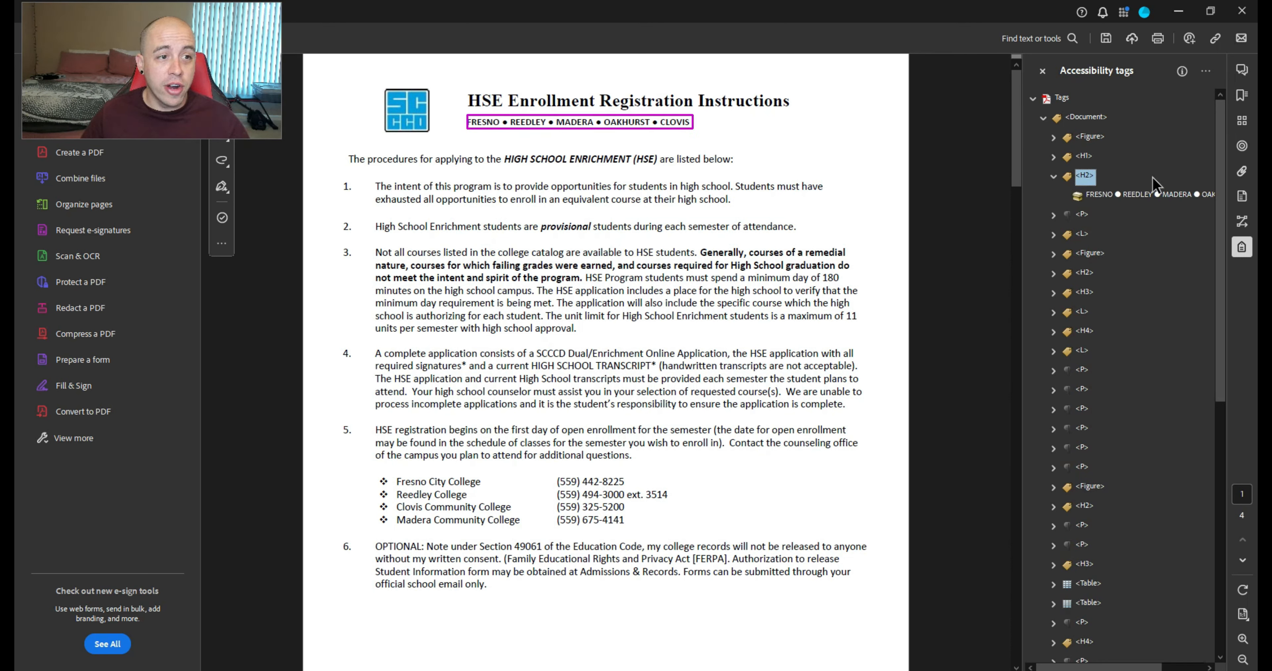
key("Left")
key("Down")
key("Up")
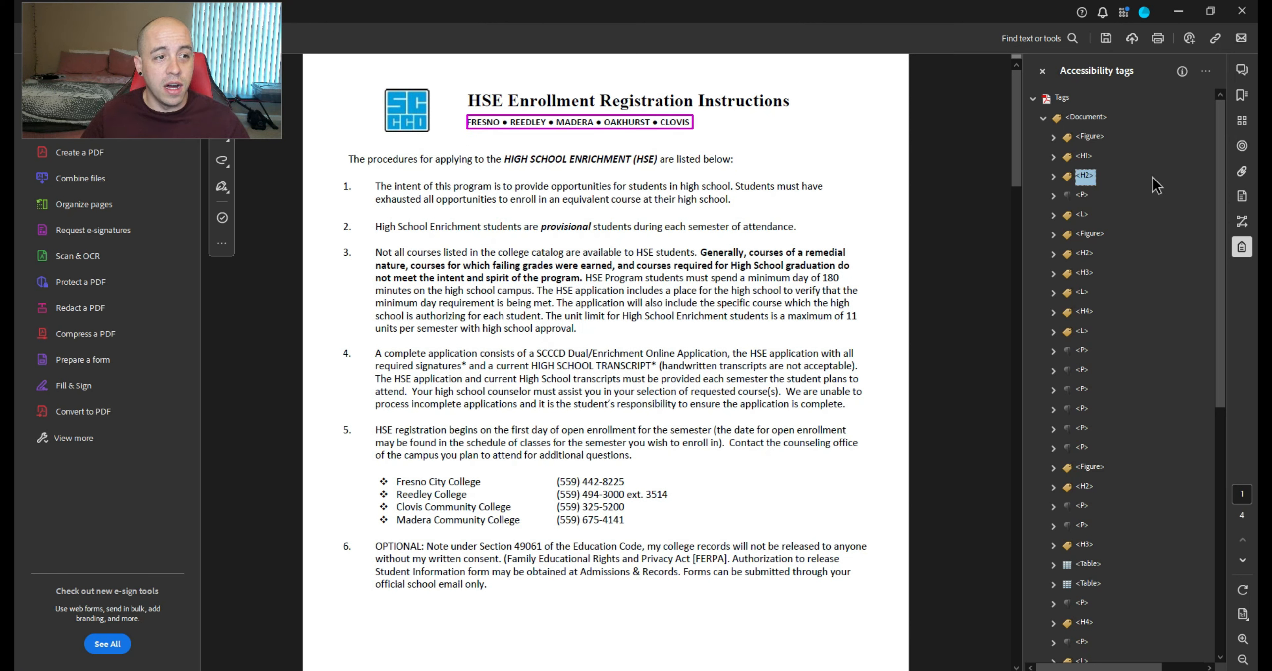
left_click(1154, 179)
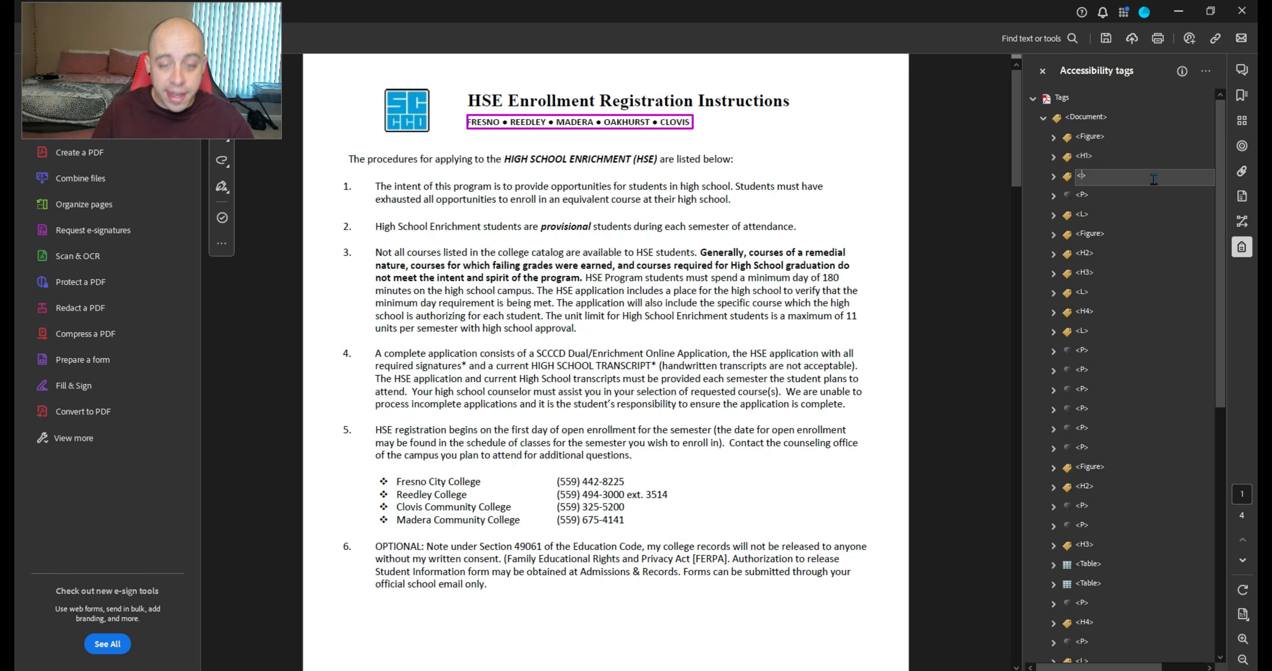
type("P")
key("Return")
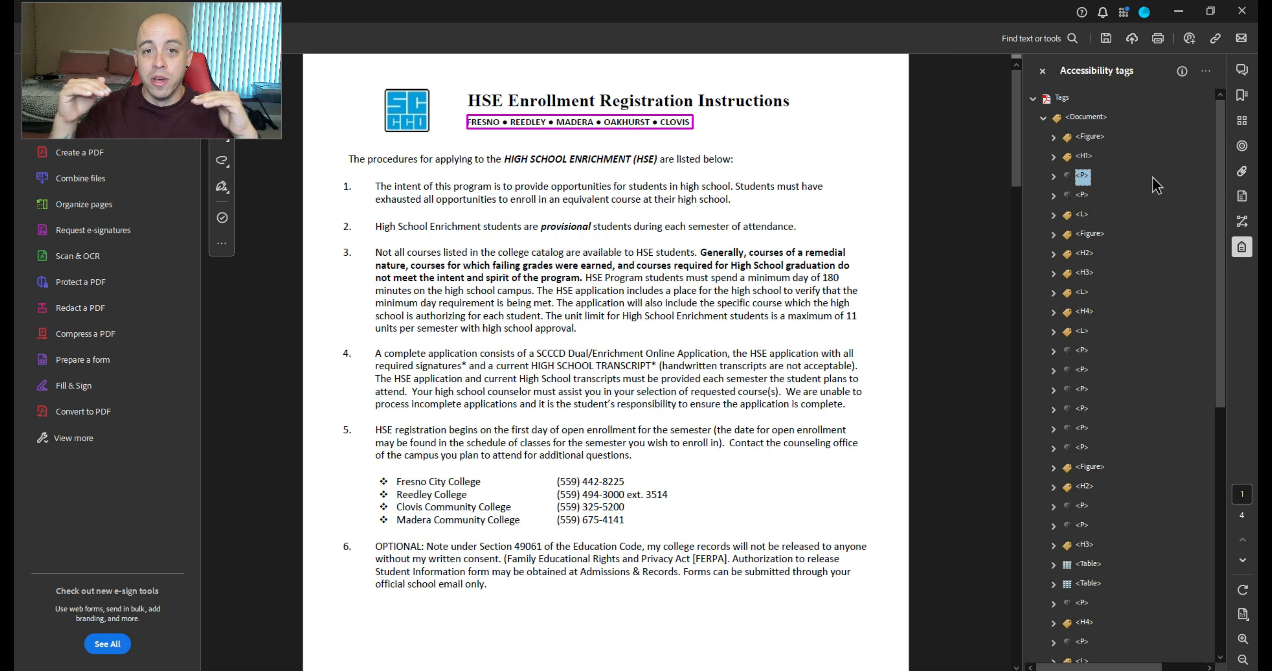
Check the procedures introduction tag, expand the numbered list's L tag and examine each of its items
key("Down")
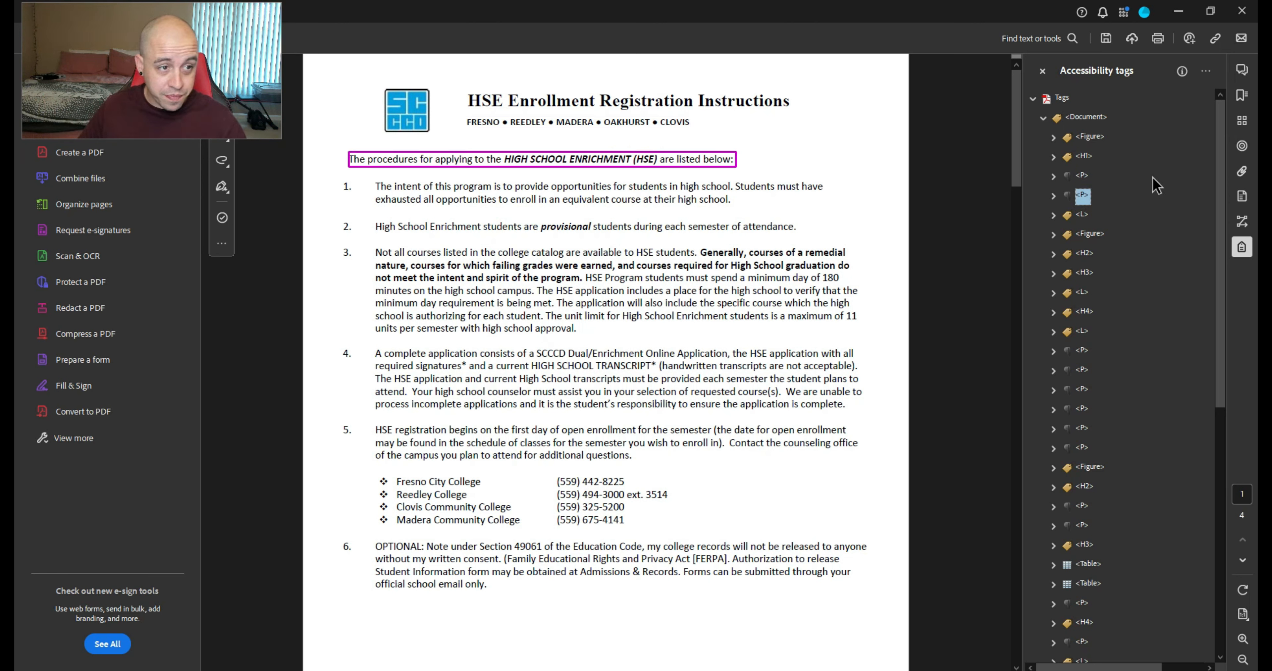
key("Down")
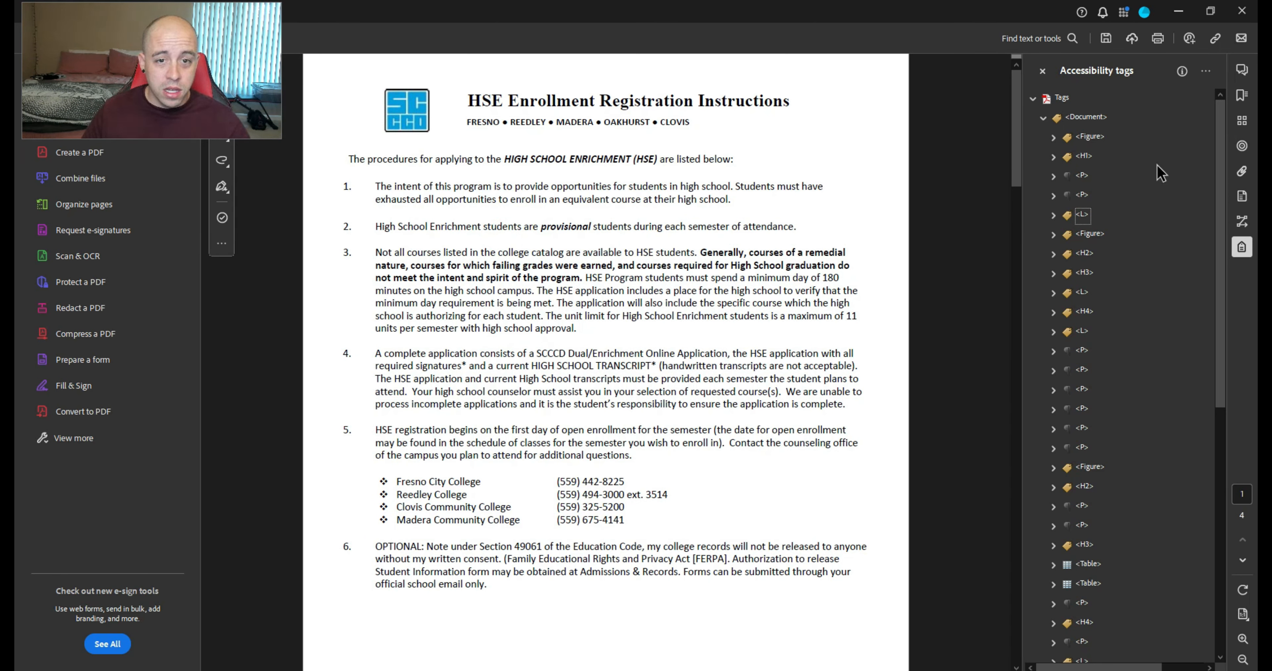
left_click(1084, 196)
key("Down")
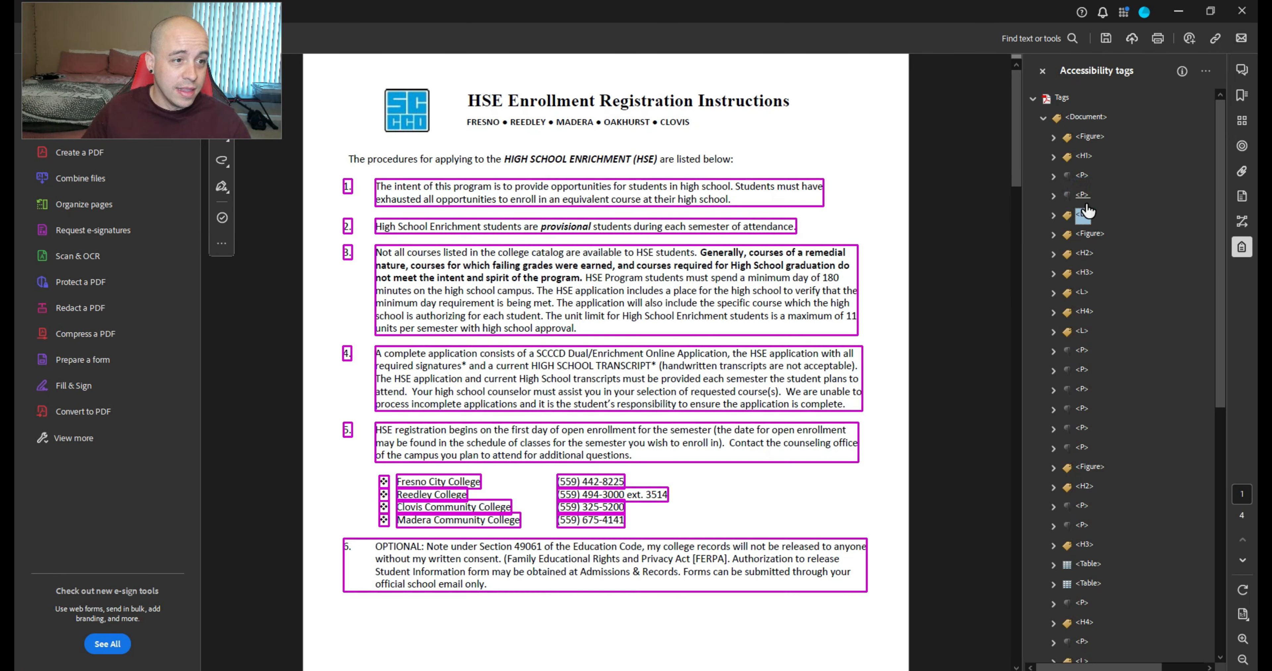
key("Right")
key("Down")
key("Down")
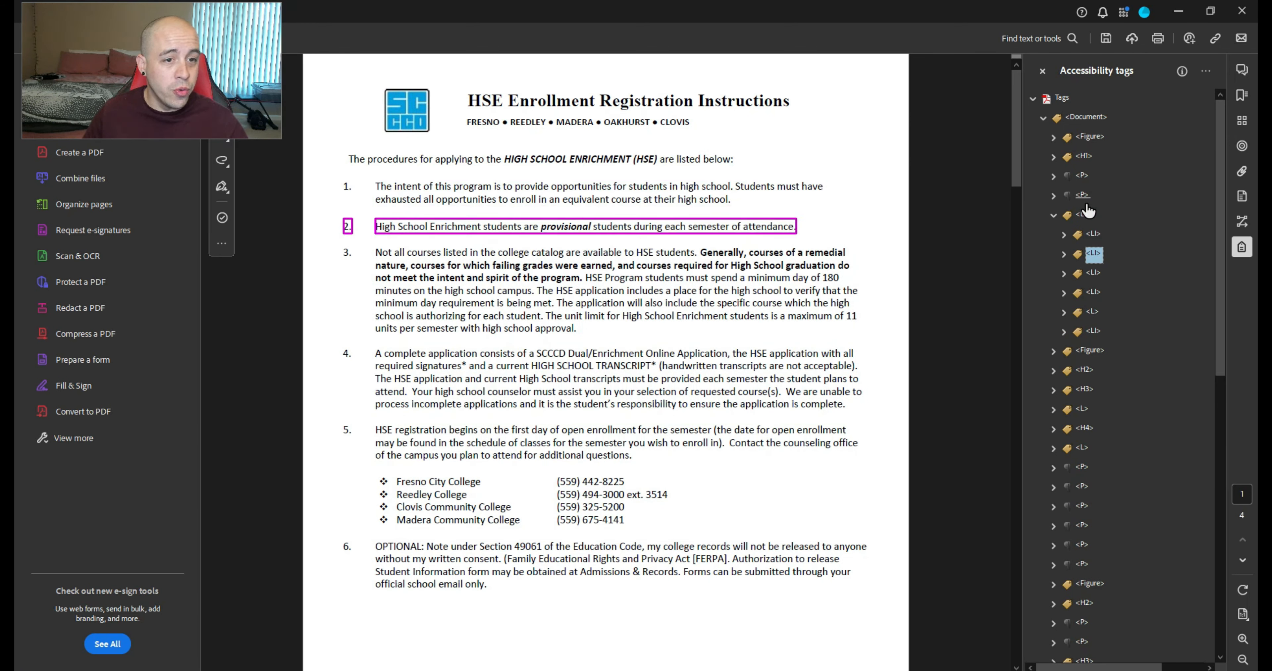
key("Down")
key("Down")
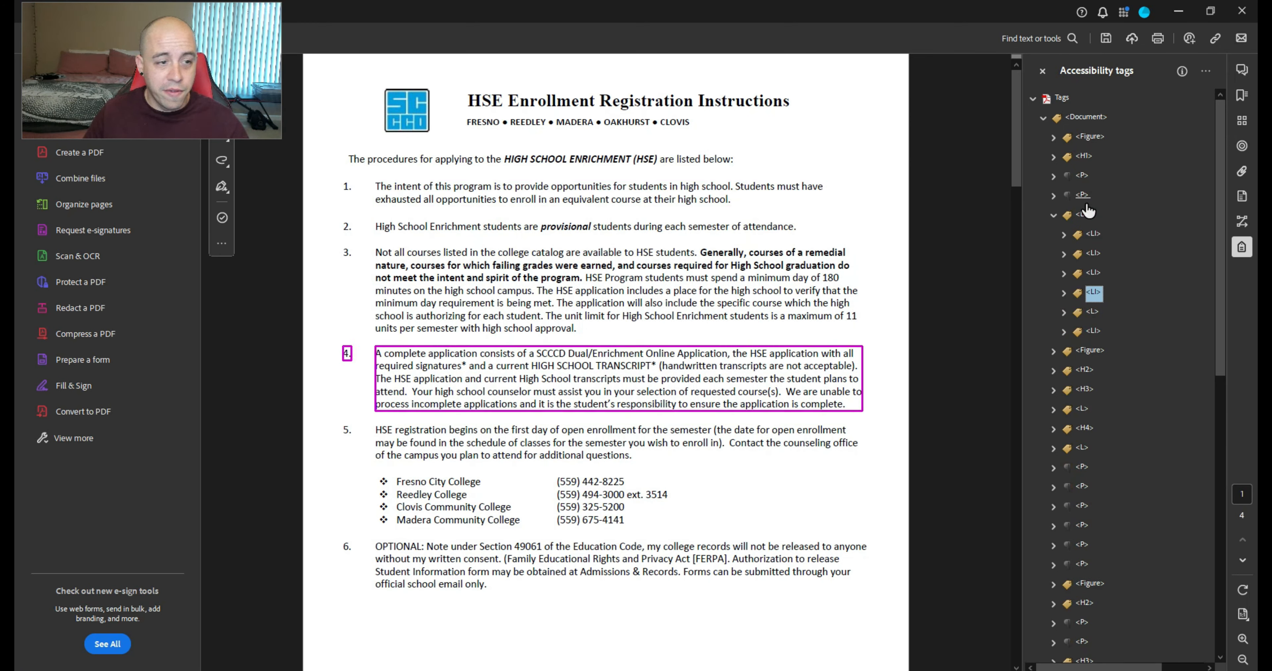
key("Down")
key("Down")
key("Down")
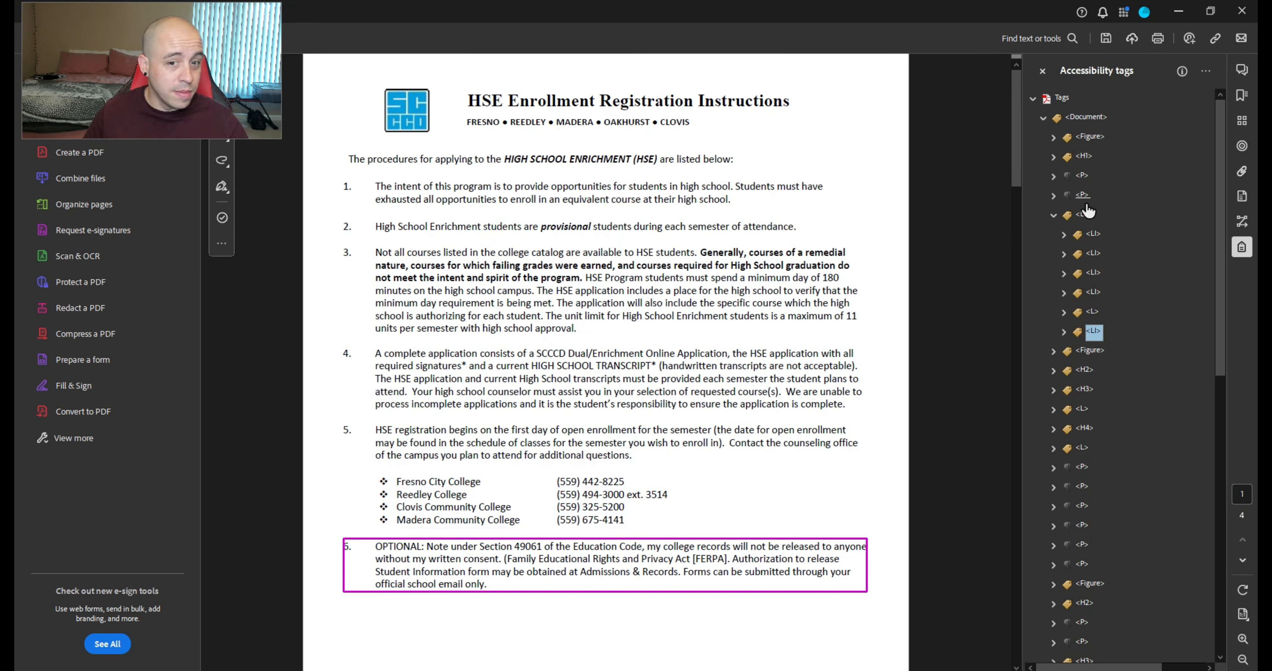
Expand the nested L tag for item 5 and compare its LI with the college contact list's L tag
key("Up")
key("Up")
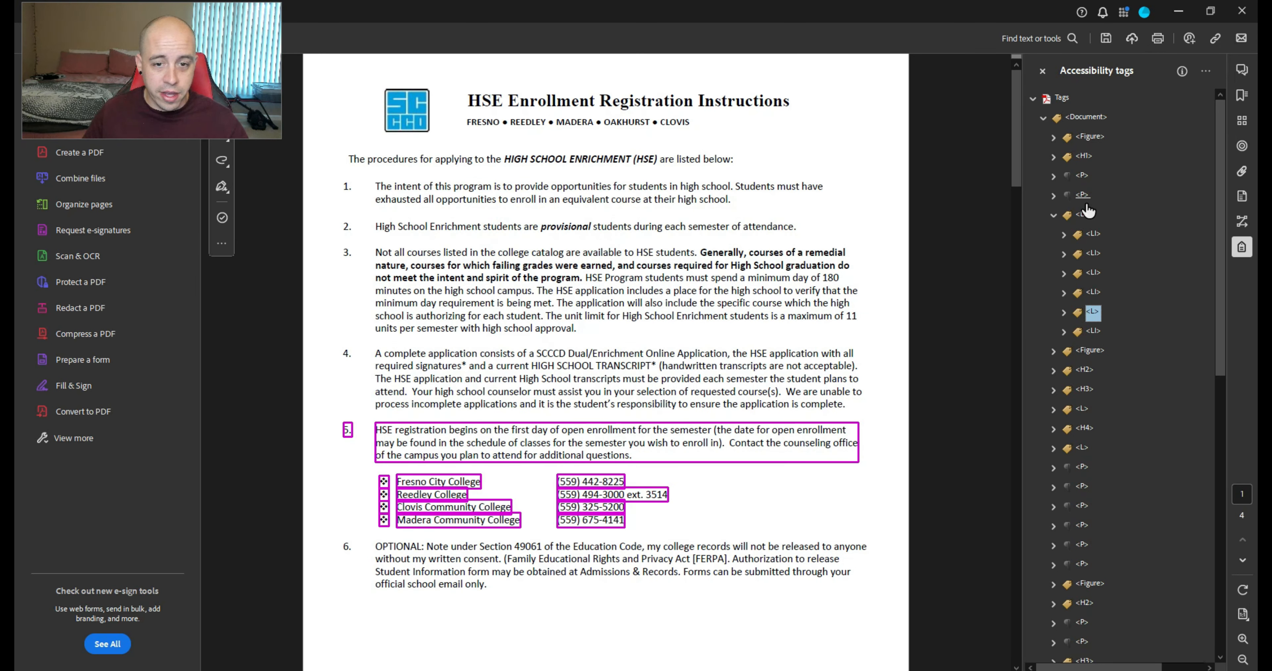
key("Right")
key("Down")
key("Down")
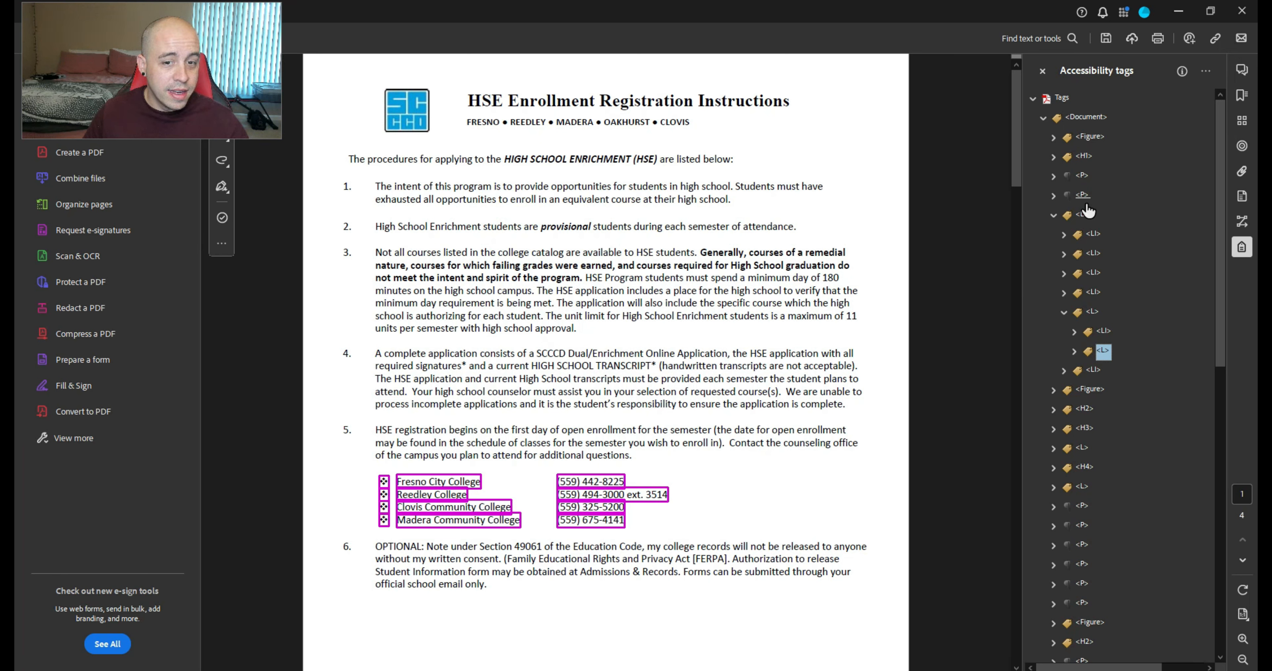
key("Up")
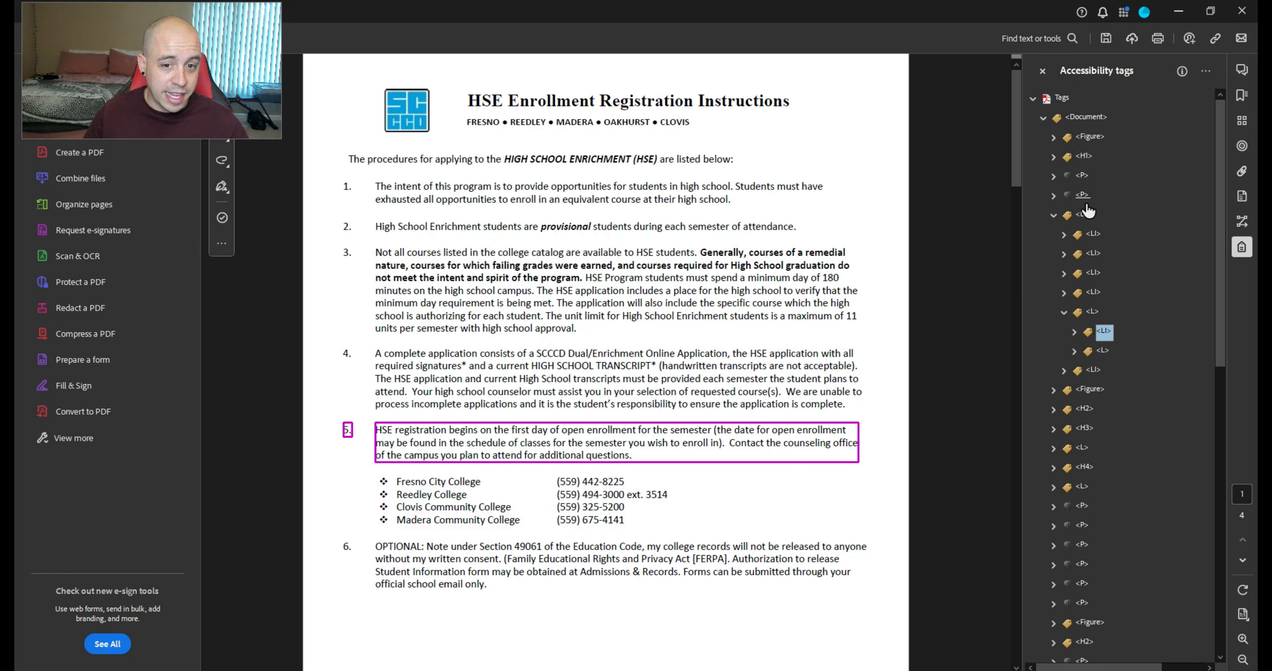
key("Down")
key("Up")
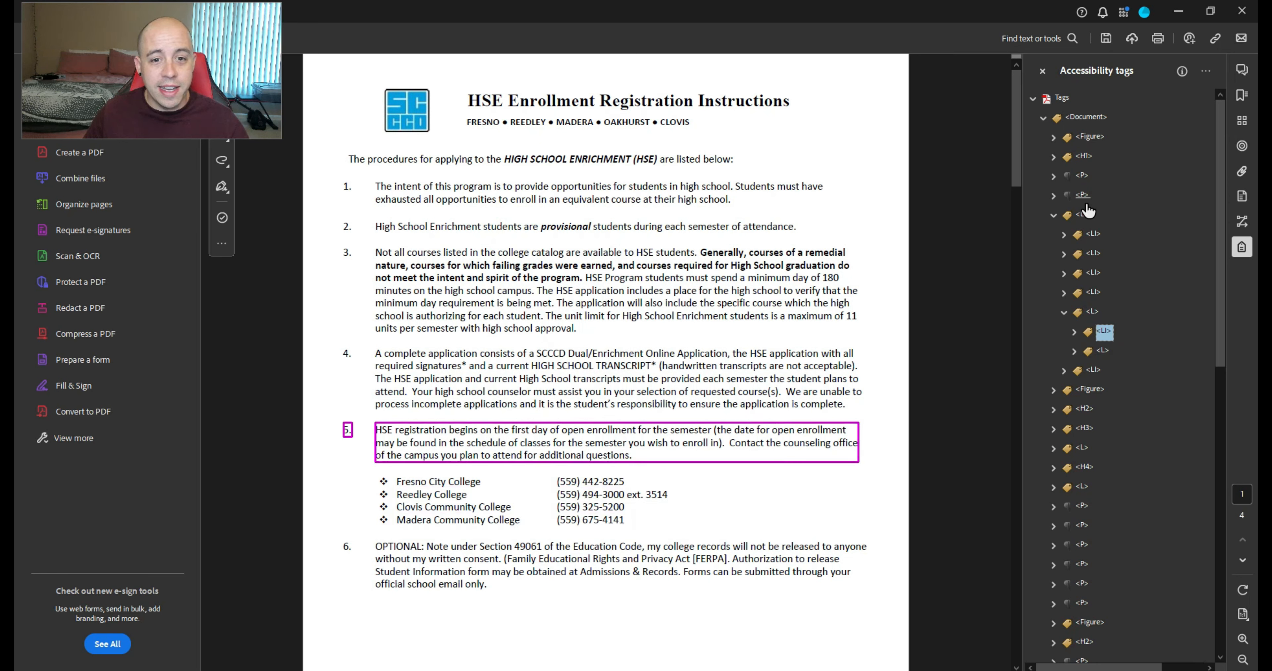
Move the college contact list's L tag into item 5's LBody, after the HSE registration text
key("Down")
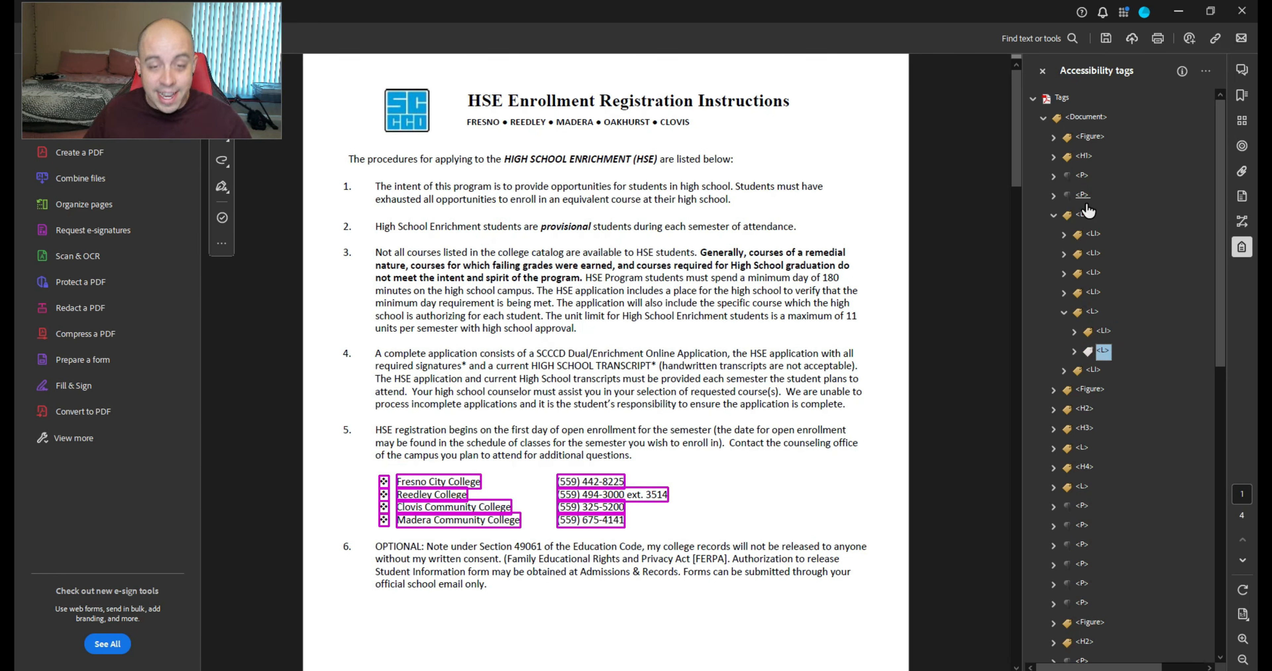
key("Up")
key("Right")
key("Down")
key("Down")
key("Right")
key("Down")
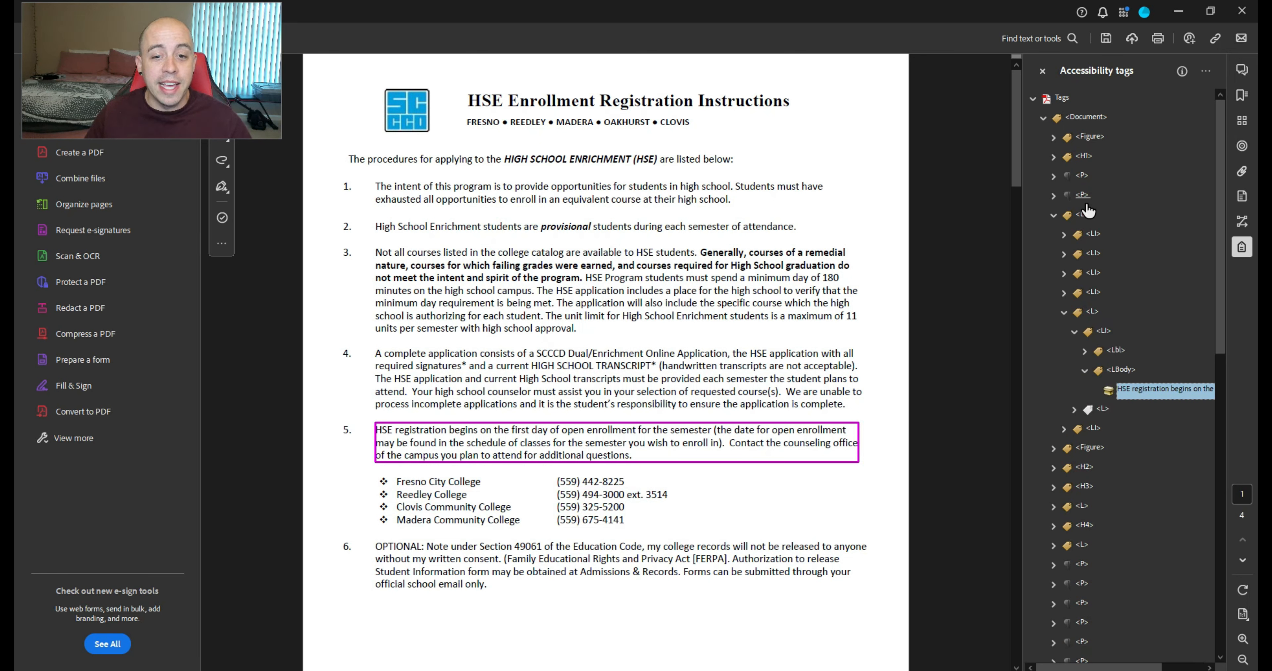
key("Up")
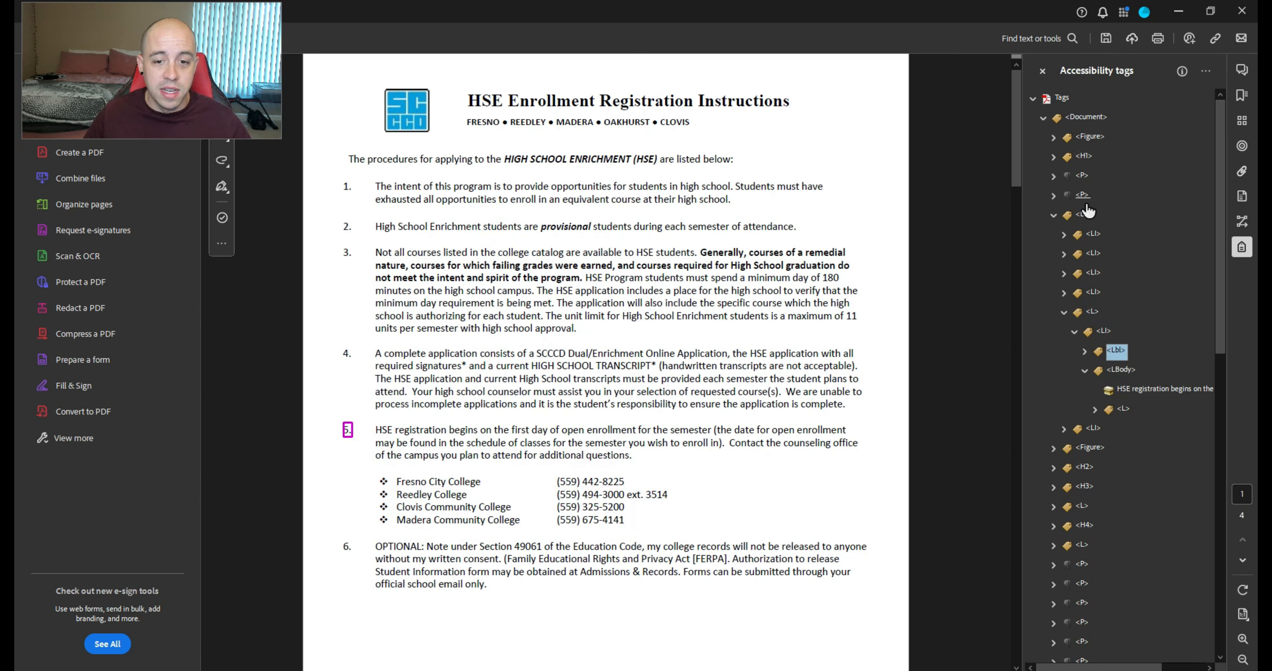
key("Down")
key("Up")
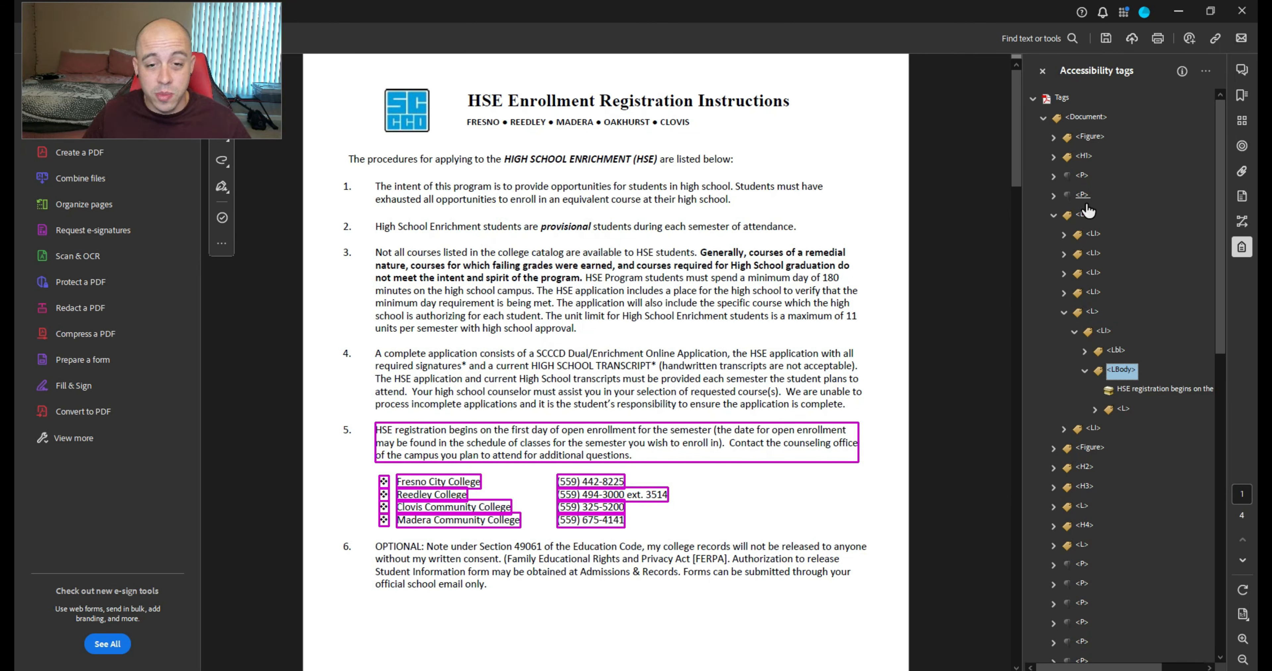
Expand the college contact list's L tag and examine which colleges each LI covers
key("Down")
key("Down")
key("Right")
key("Down")
key("Left")
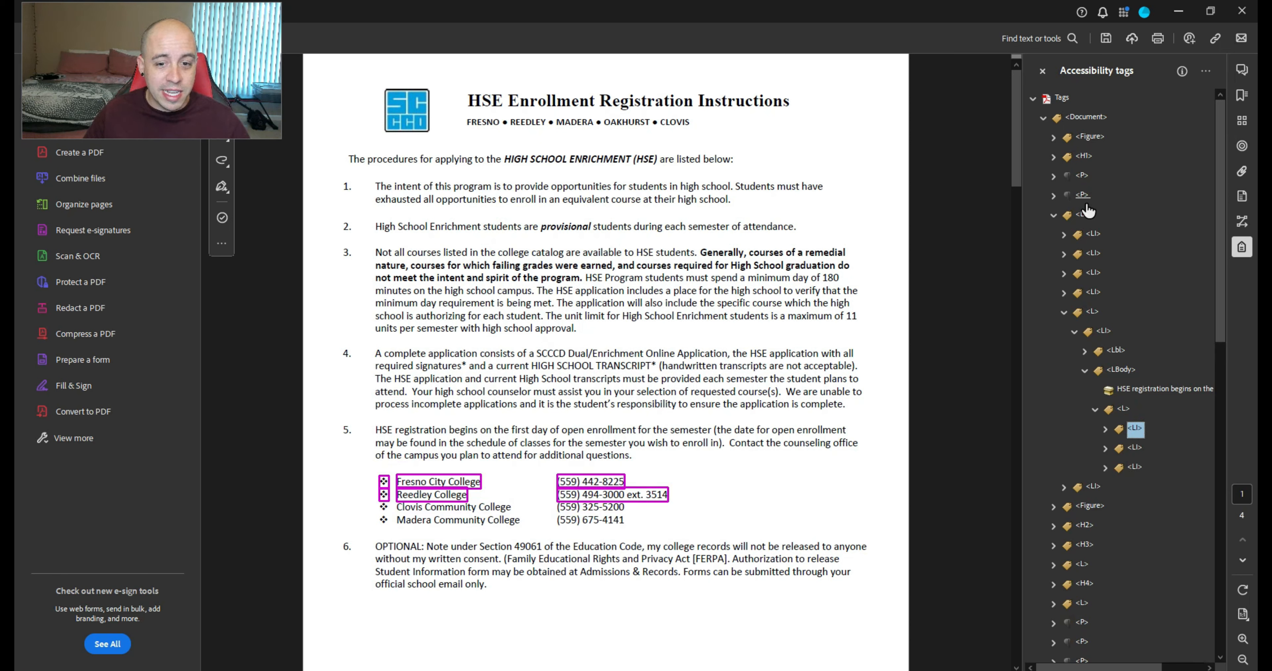
key("Down")
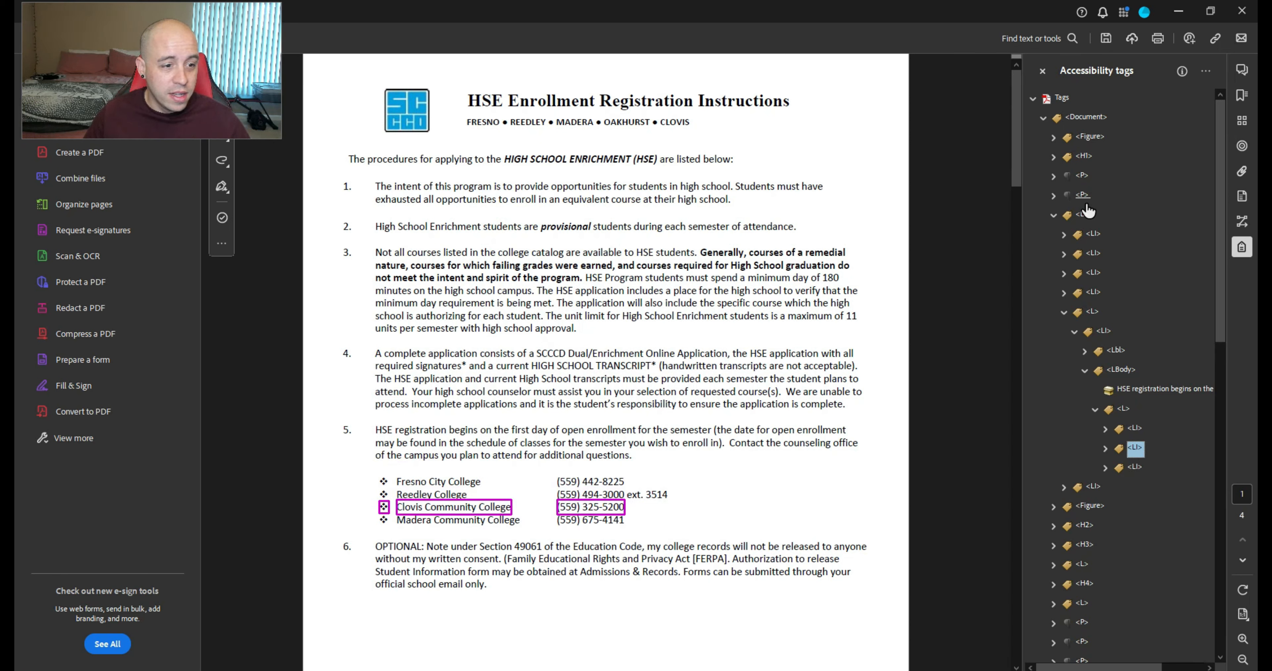
key("Down")
key("Up")
key("Up")
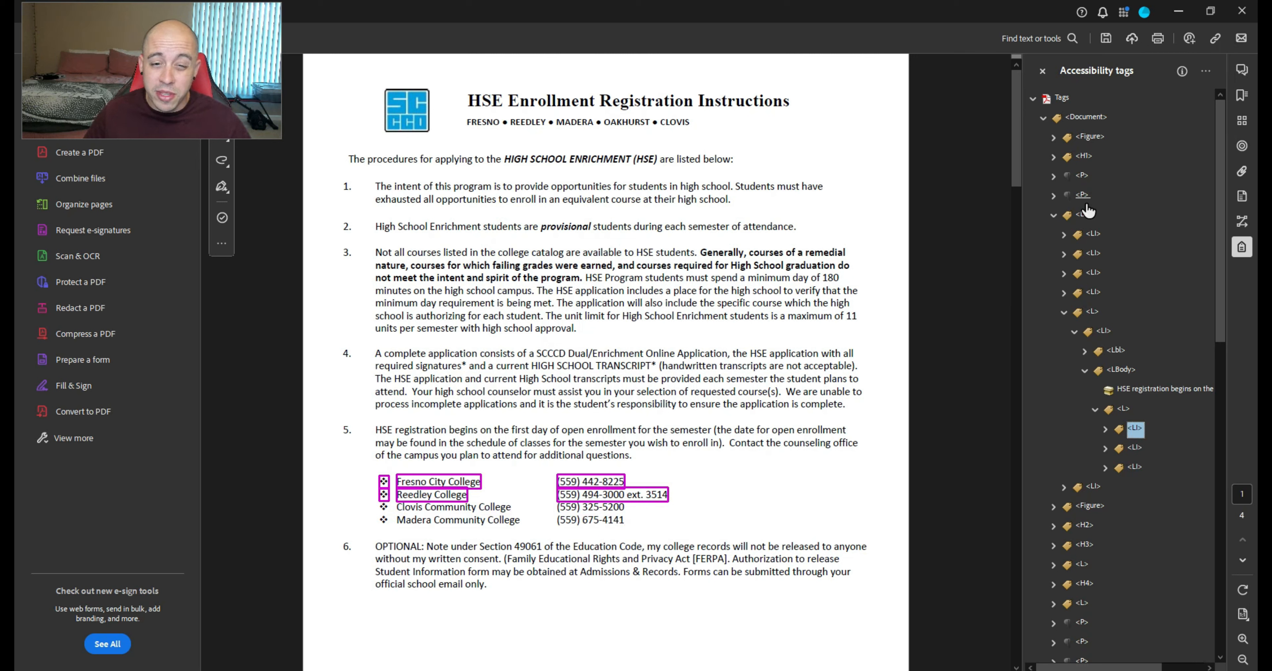
Add a new LI tag directly after the first LI in the college contact list
right_click(1151, 431)
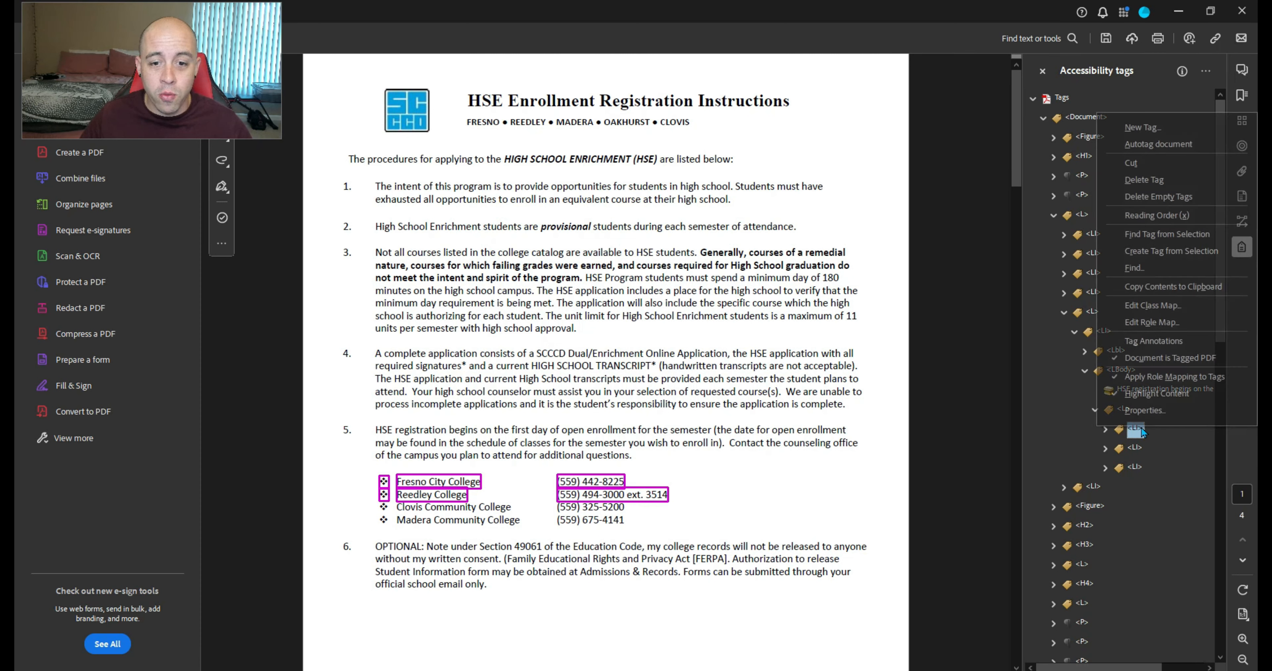
left_click(1174, 129)
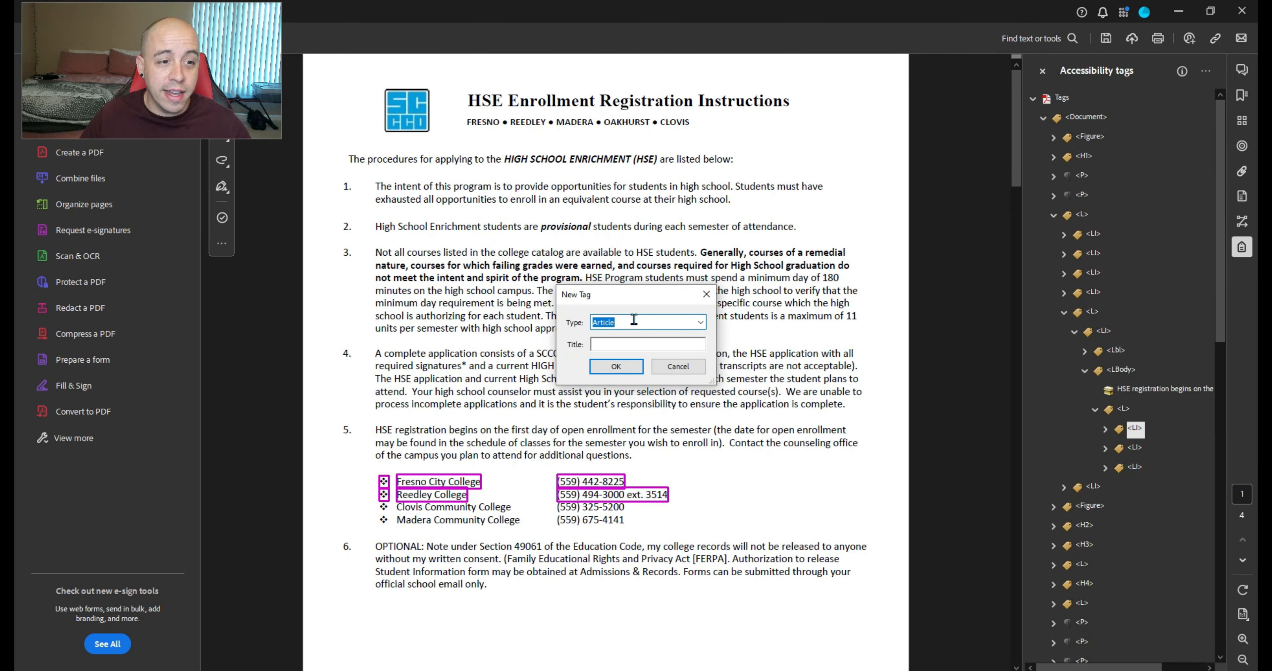
type("LI")
key("Return")
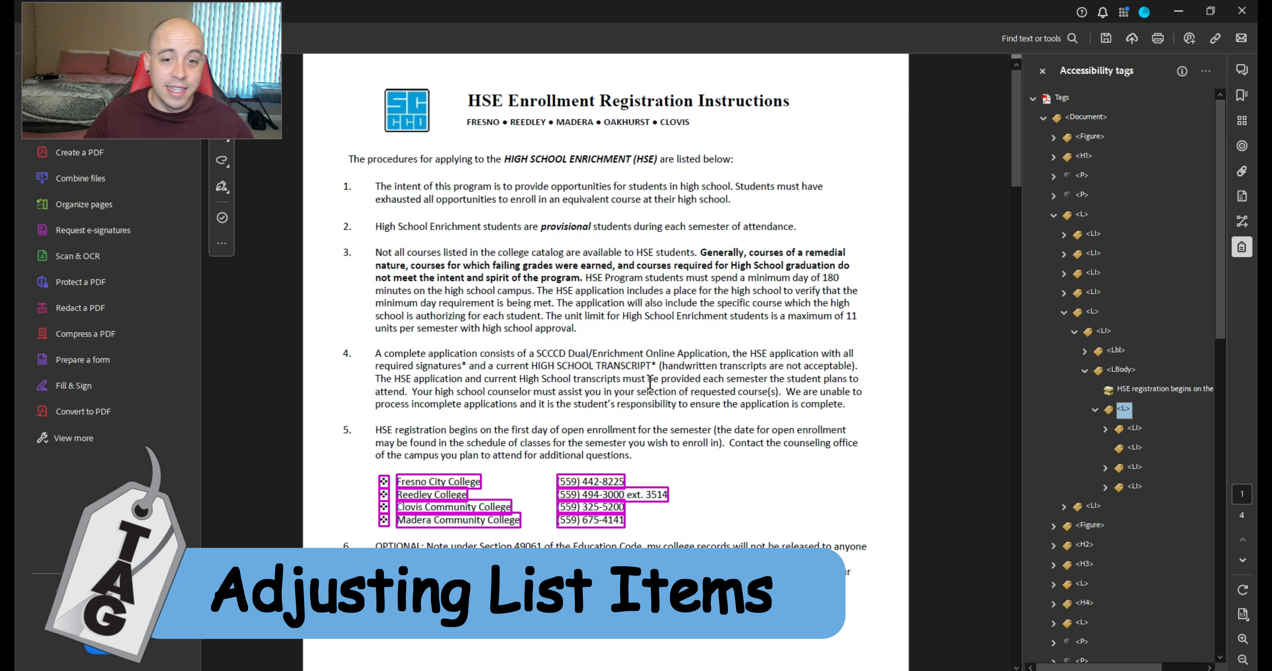
Examine the Lbl and LBody contents of the first college LI, which combines Fresno City and Reedley, then collapse it
key("Down")
key("Right")
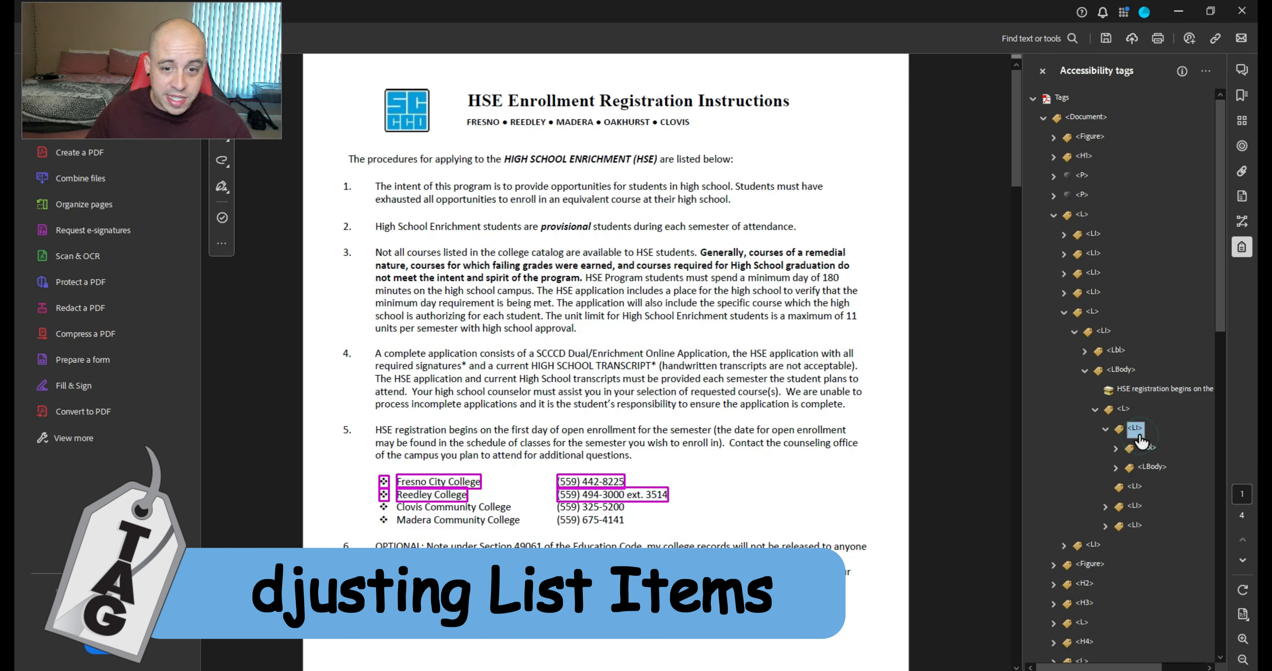
key("Down")
key("Down")
key("Right")
key("Down")
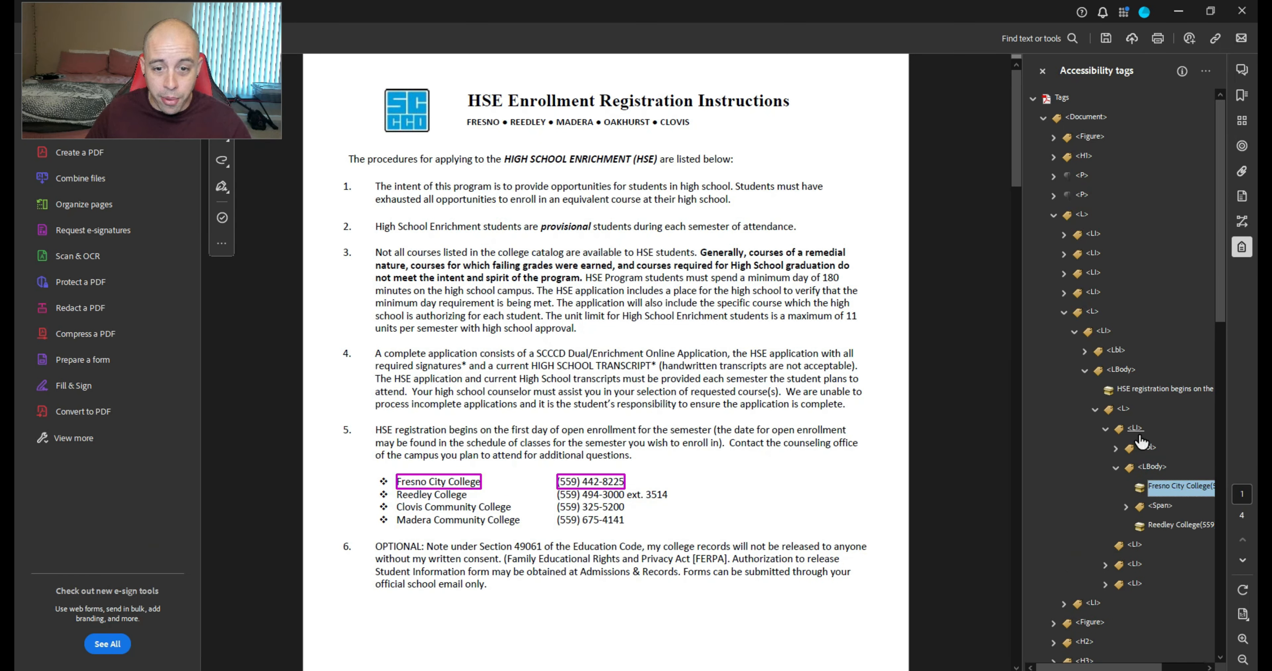
key("Up")
key("Up")
key("Right")
key("Down")
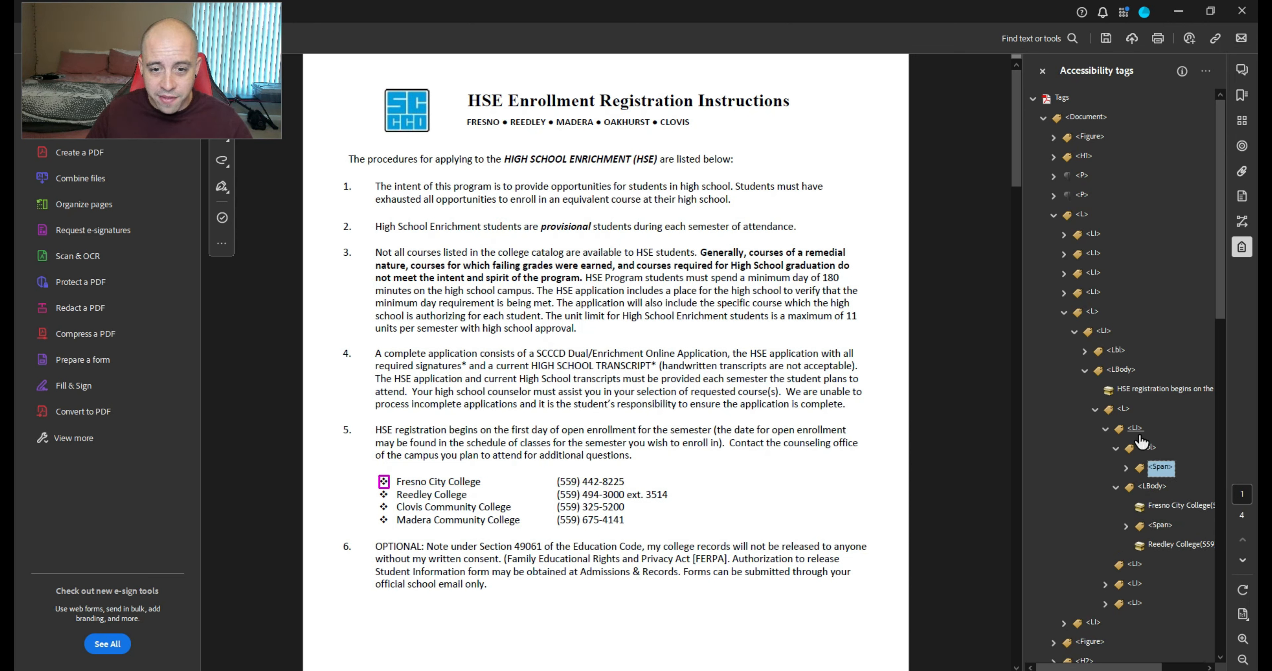
key("Up")
key("Up")
key("Left")
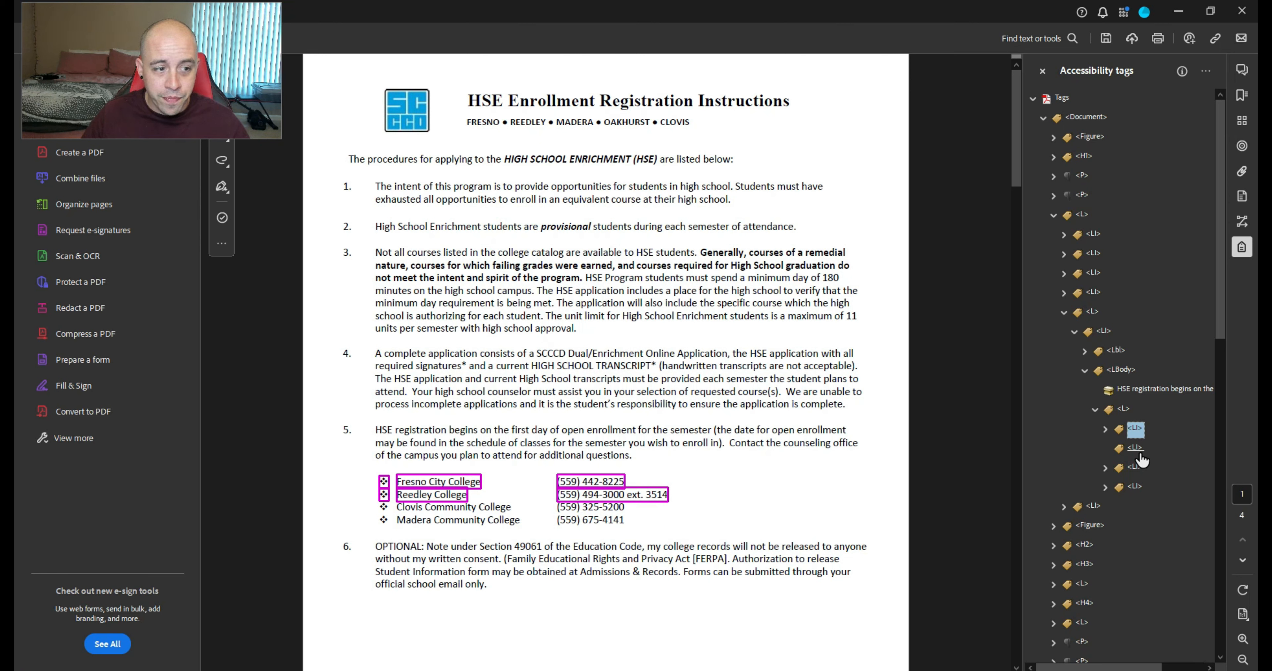
Create an LBody tag and an Lbl tag after the empty LI in the college contact list
left_click(1136, 449)
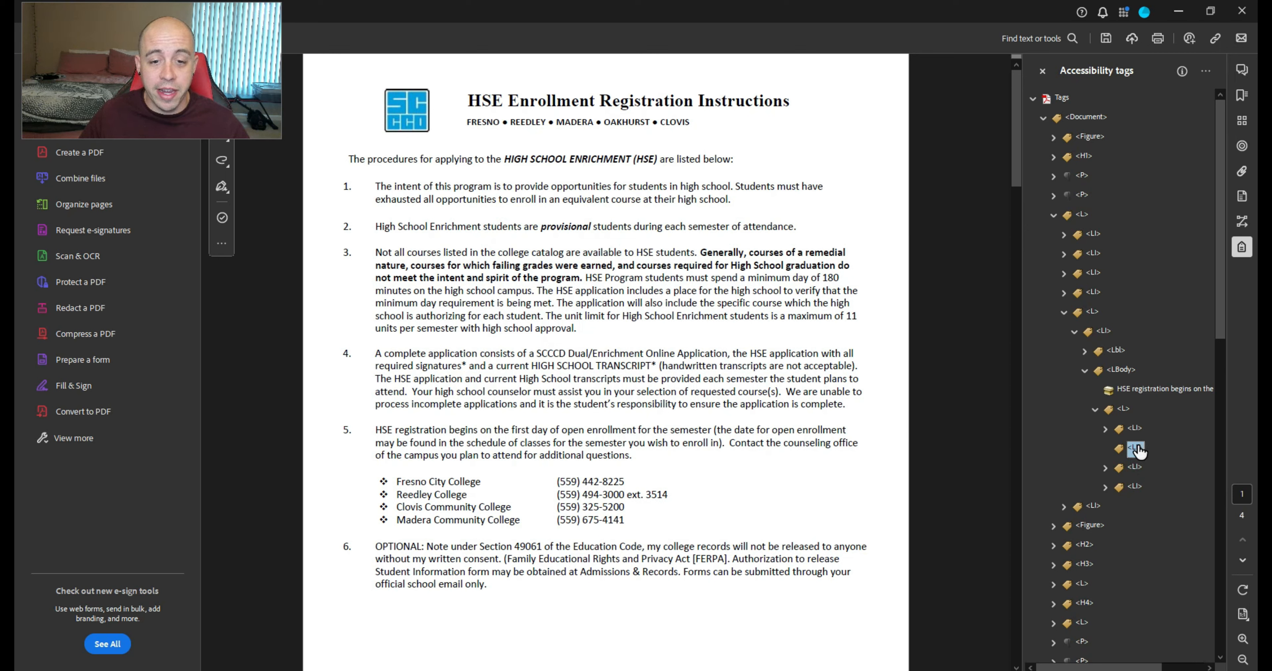
right_click(1138, 450)
left_click(1207, 208)
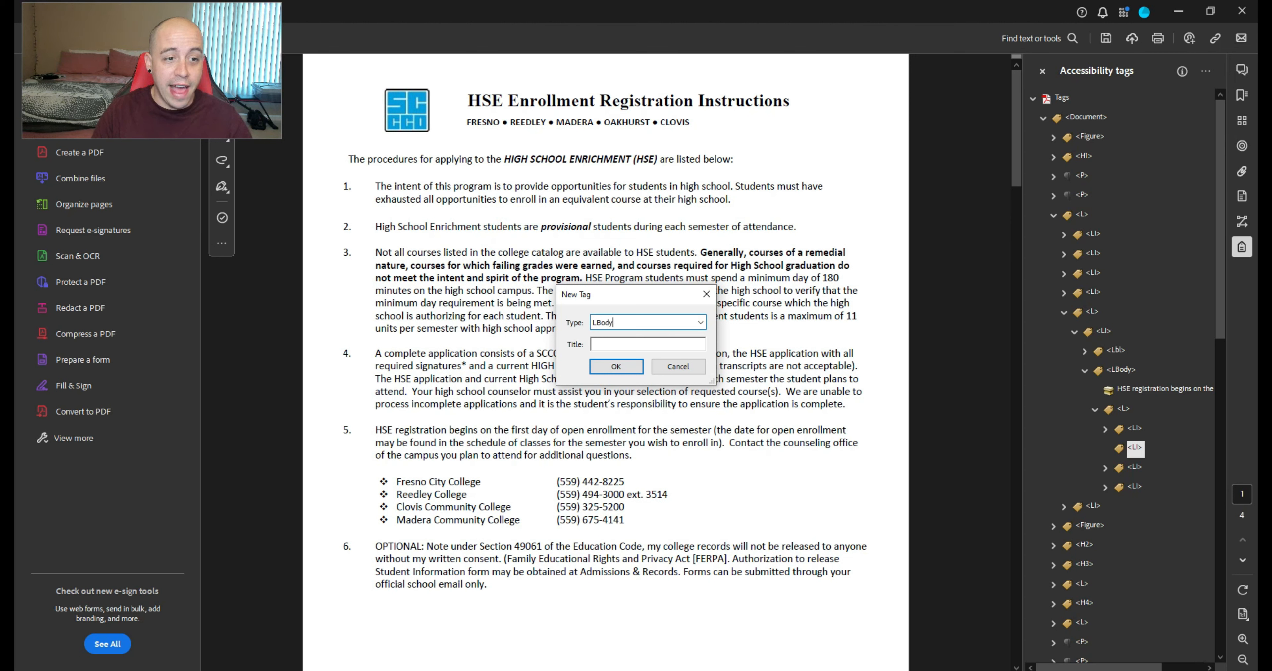
key("Return")
right_click(1142, 466)
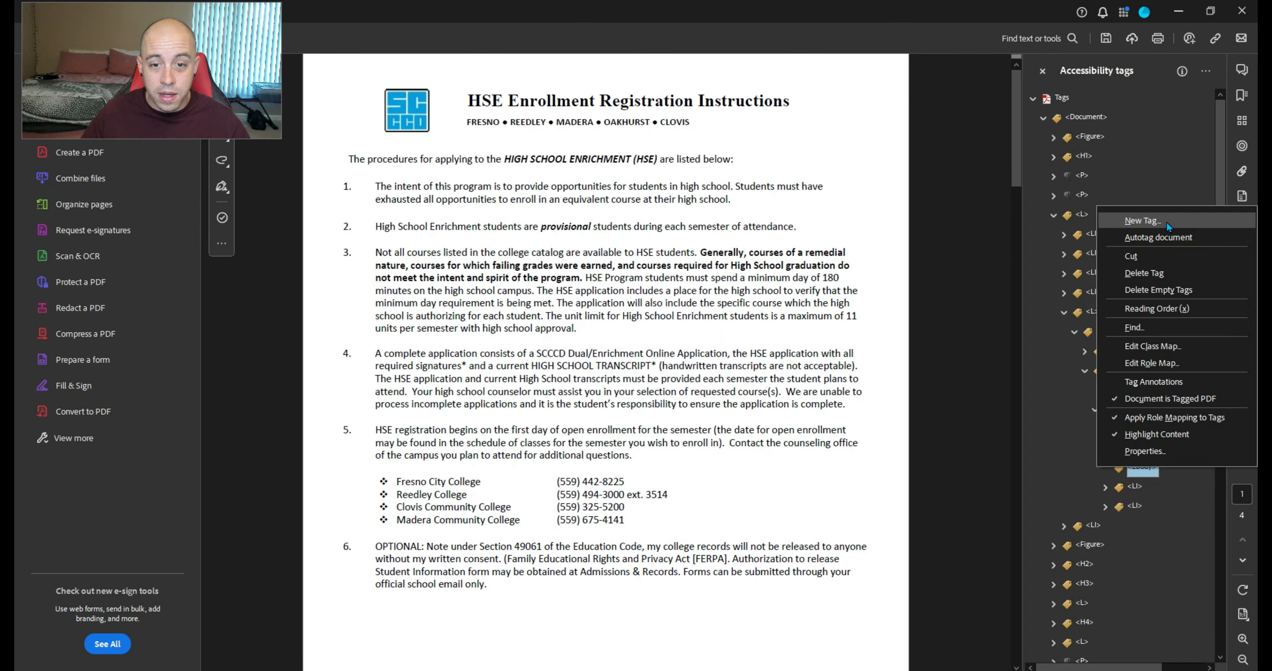
left_click(1170, 213)
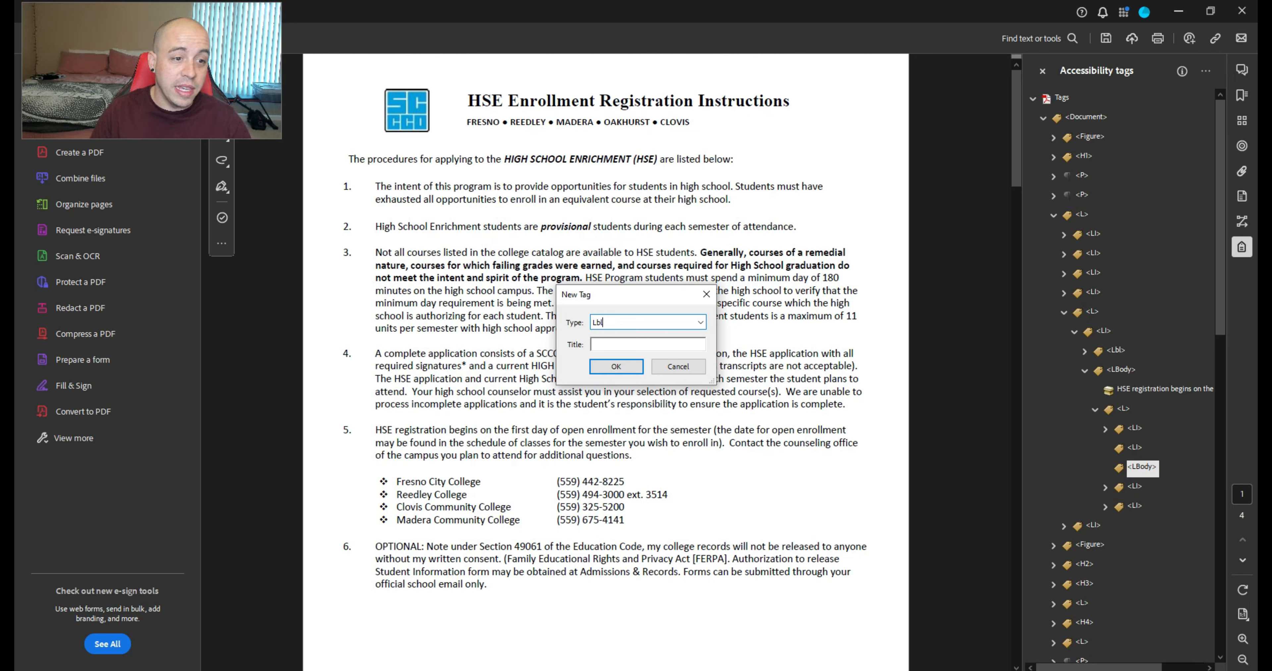
type("Lbl")
key("Return")
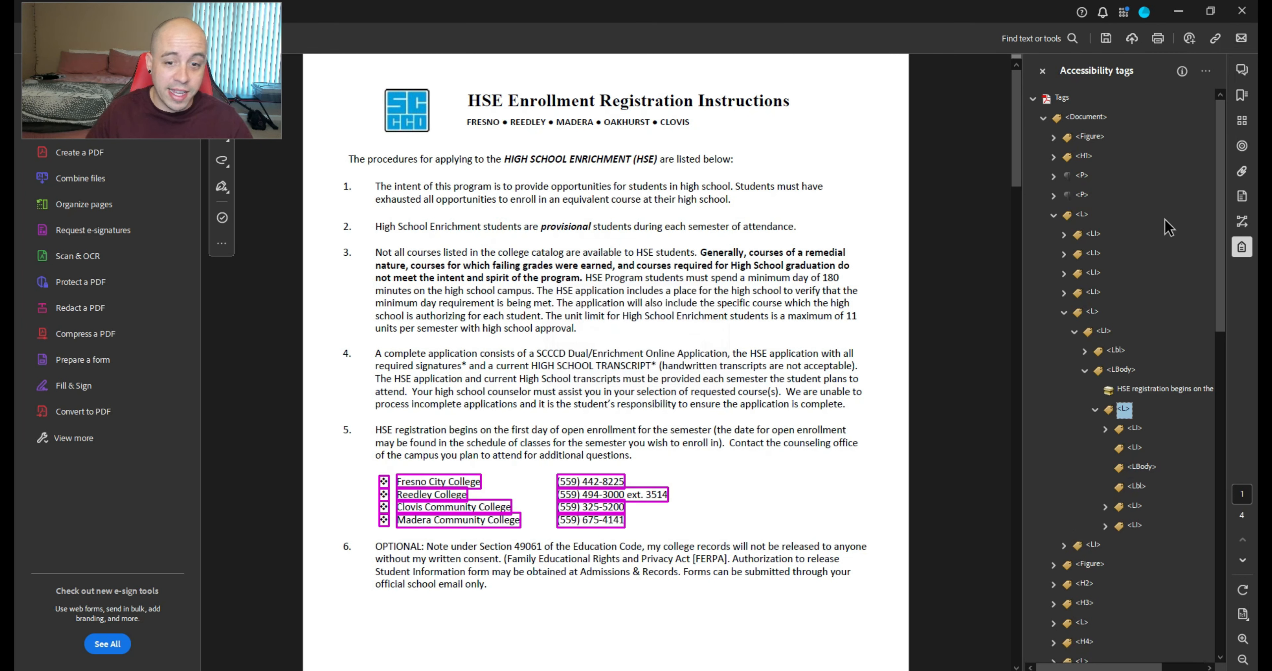
Nest the new Lbl and LBody tags inside the empty LI, with Lbl first
left_click(1141, 469)
left_click(1137, 488, "shift")
left_click_drag(1140, 470, 1139, 447)
left_click(1143, 465)
left_click(1137, 450)
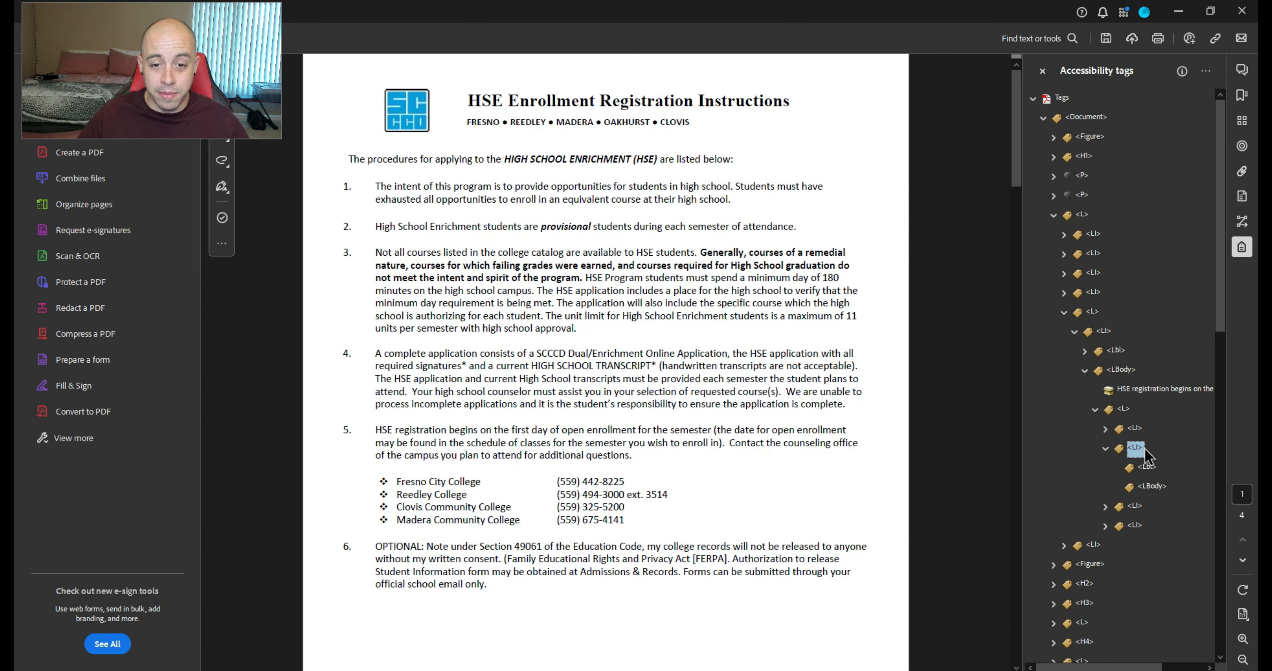
Tag the Reedley College bullet into the new Lbl from a page selection and check the content placed there
left_click(1147, 466)
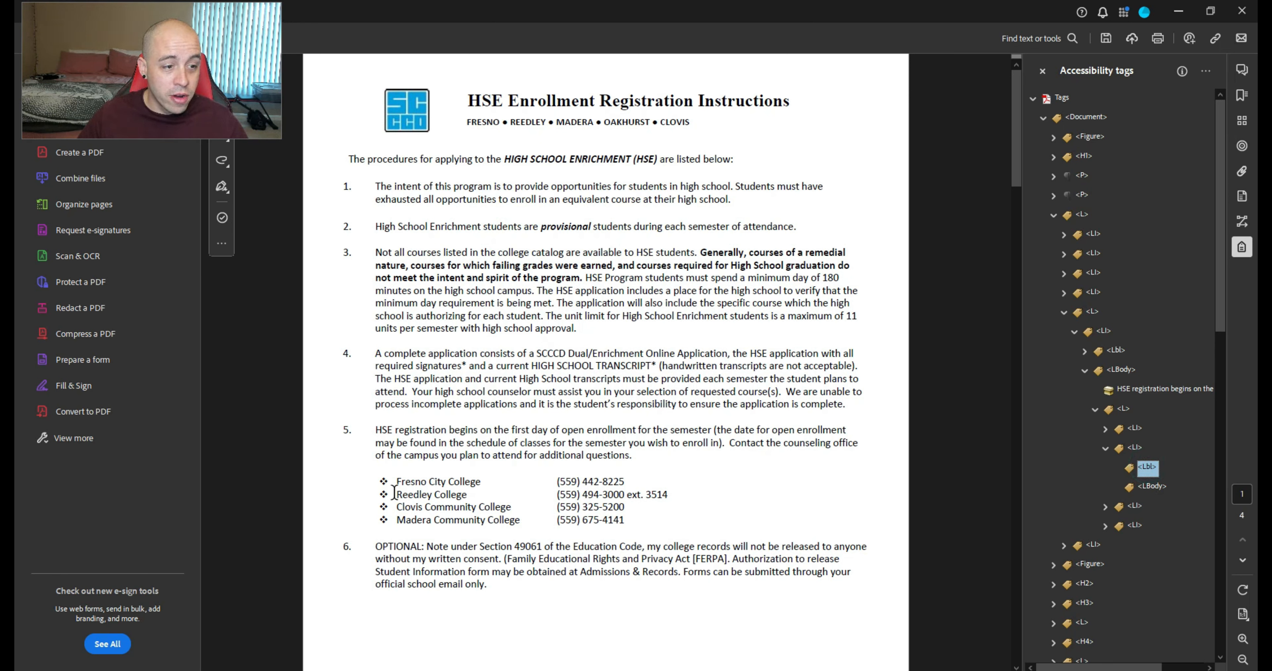
left_click_drag(382, 494, 380, 495)
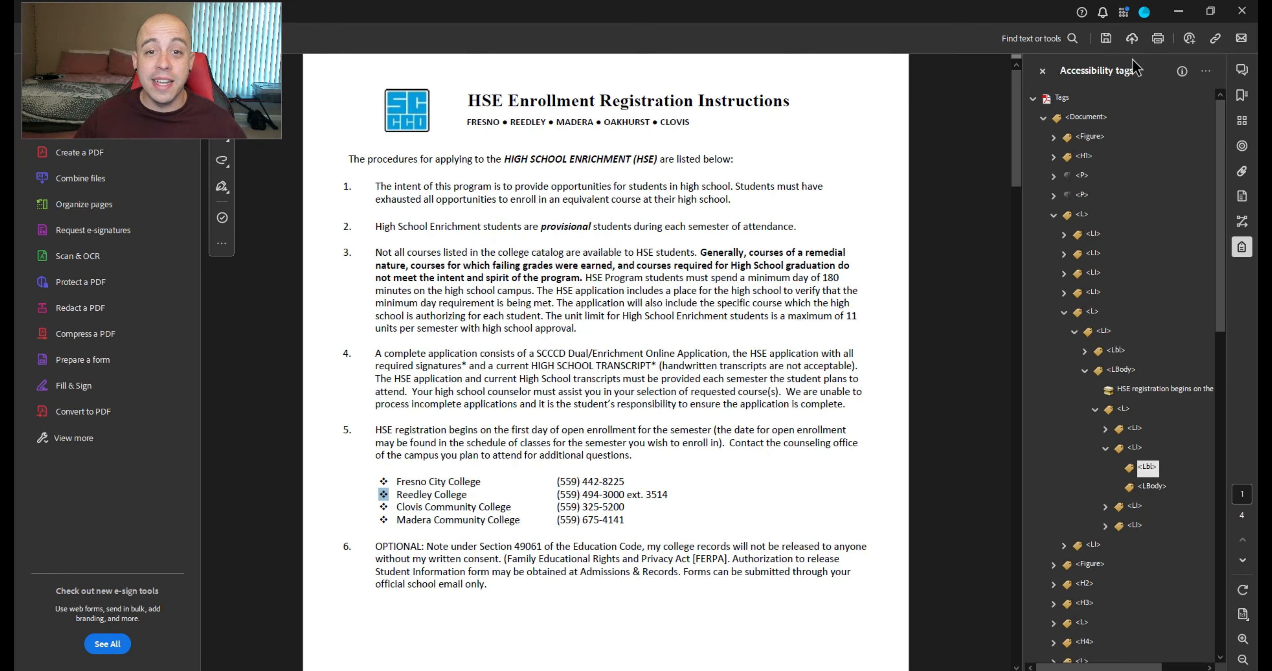
left_click(1205, 71)
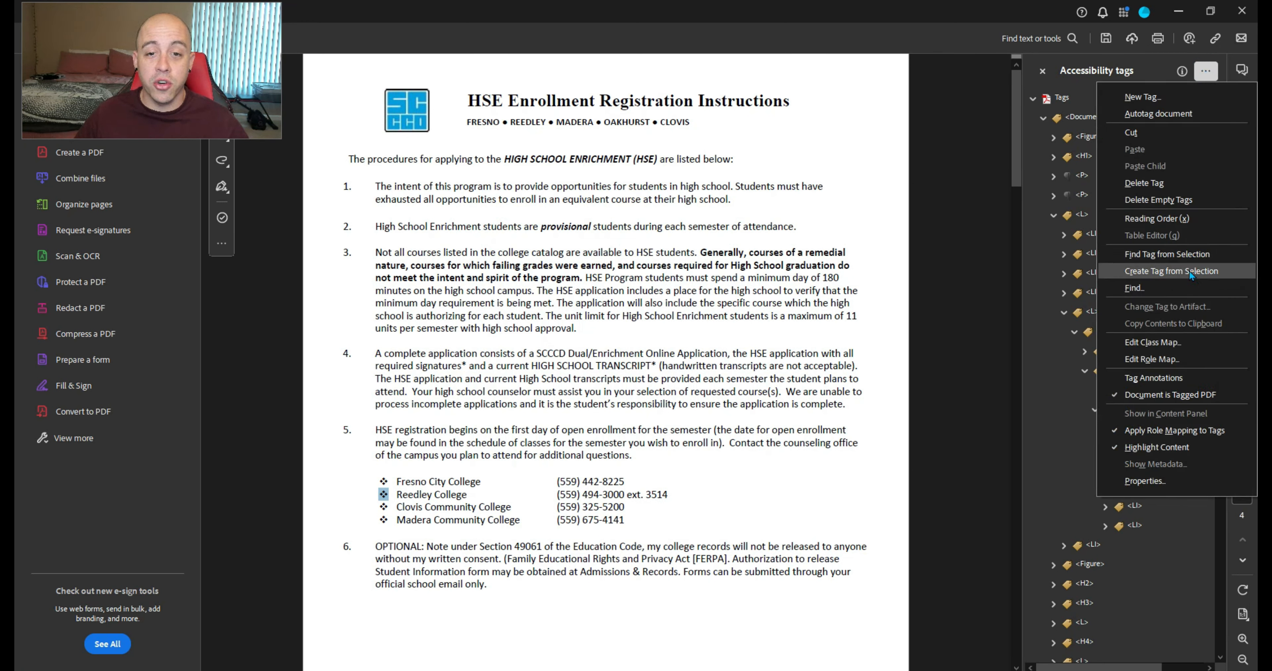
left_click(1186, 255)
left_click(1159, 487)
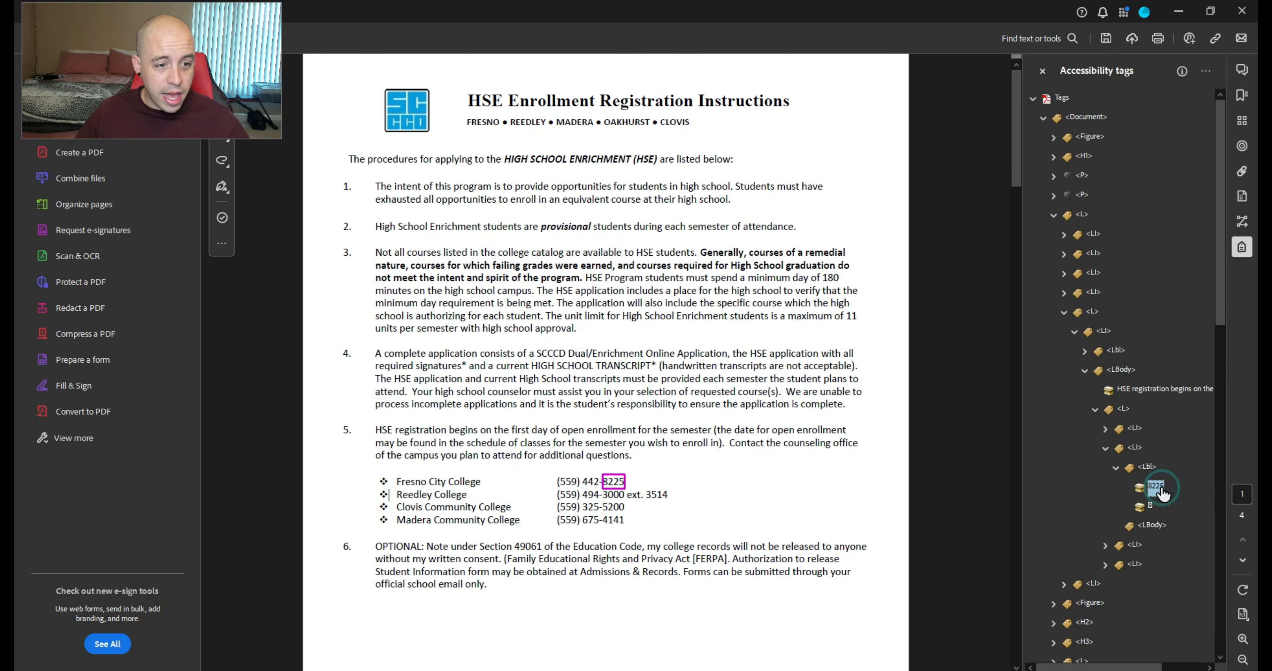
left_click(1149, 507)
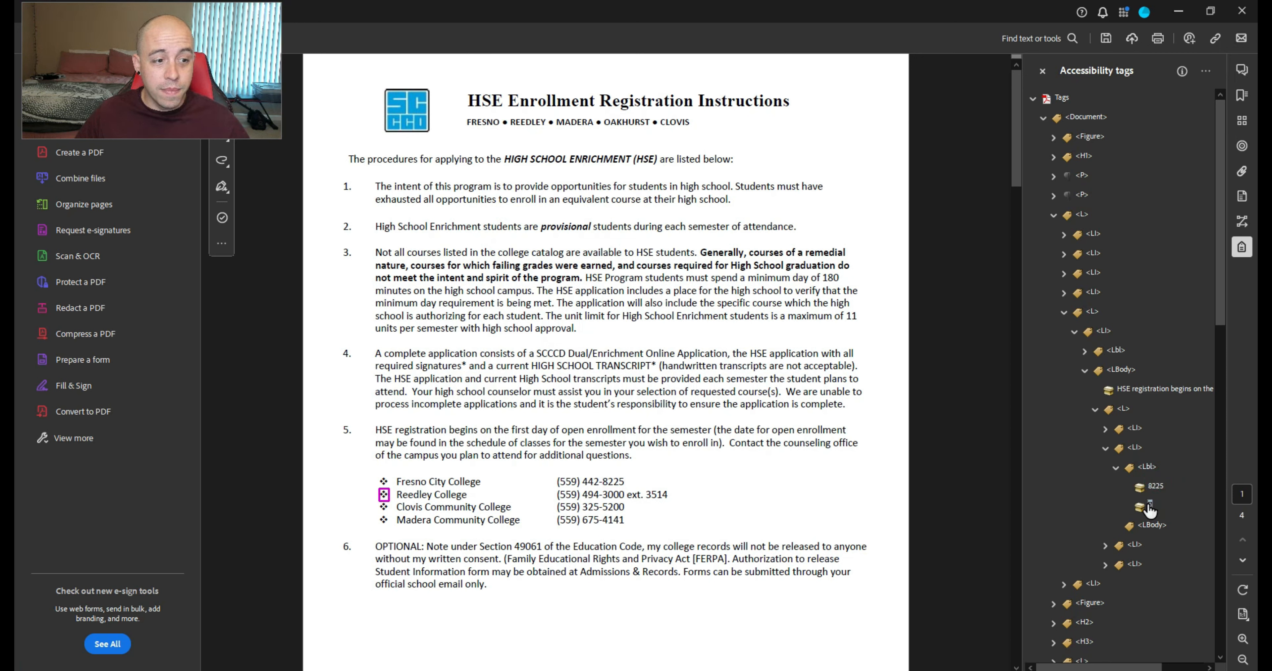
Move the stray phone number fragment from the new Lbl into the first LI's LBody after the Fresno City College content, then collapse that LBody
left_click(1155, 488)
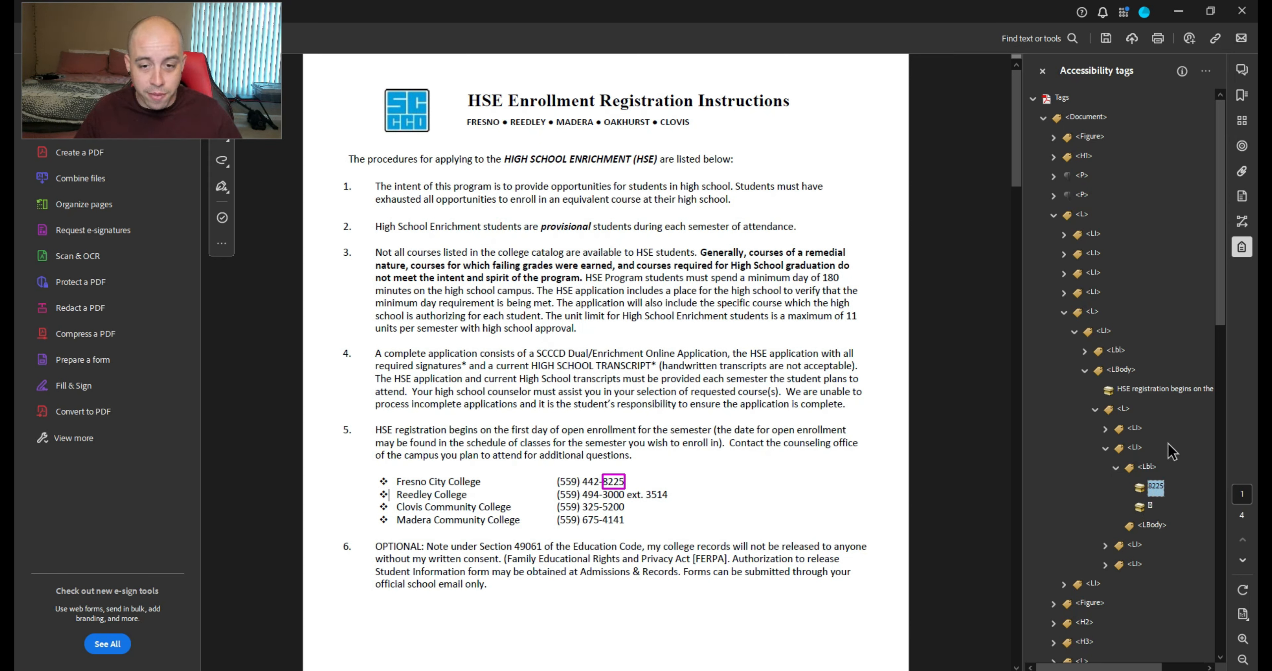
key("Up")
key("Up")
key("Up")
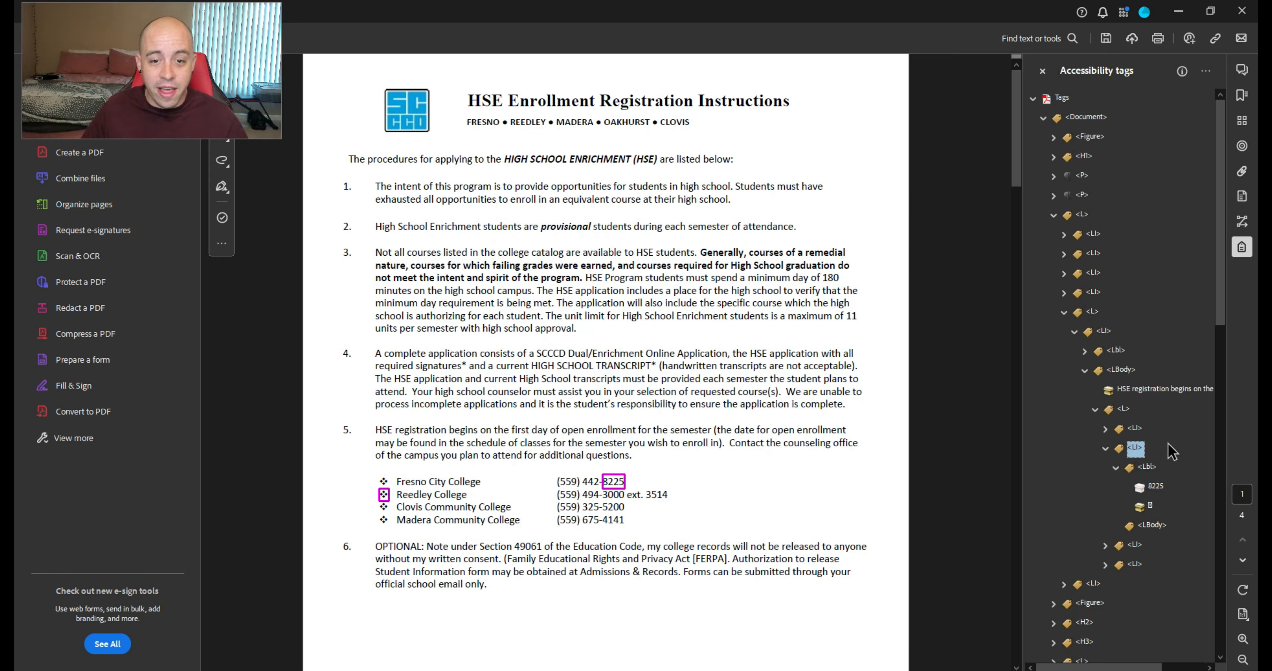
key("Right")
key("Down")
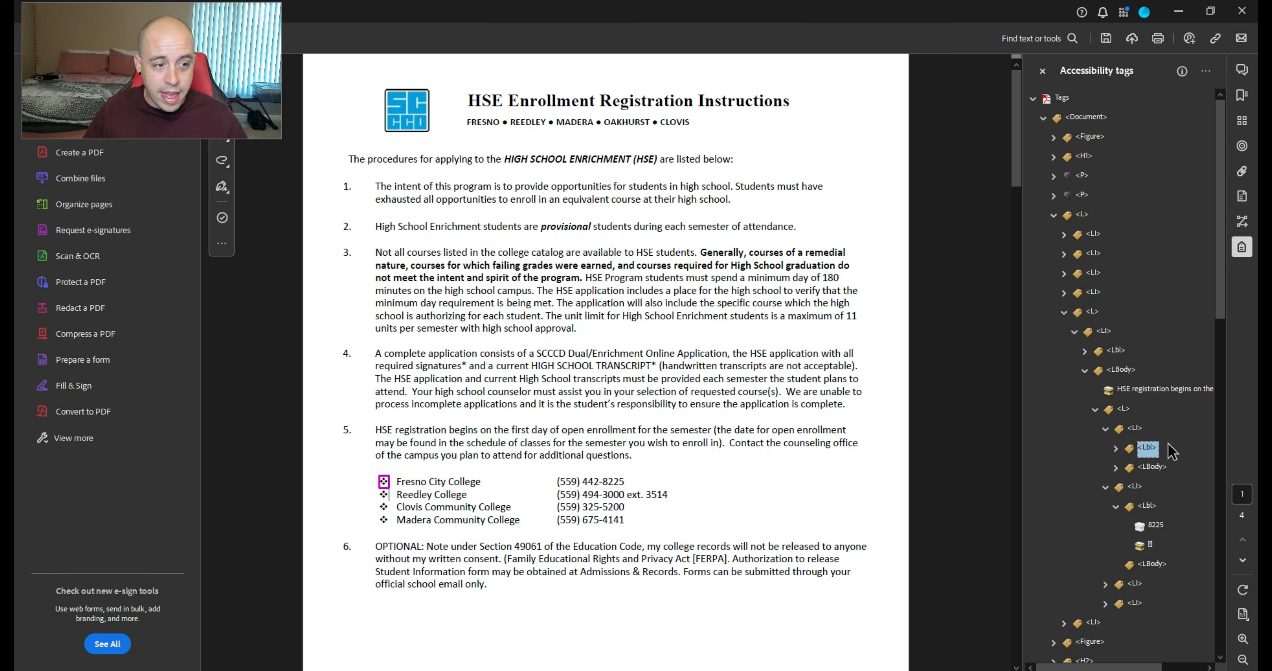
key("Down")
key("Right")
key("Down")
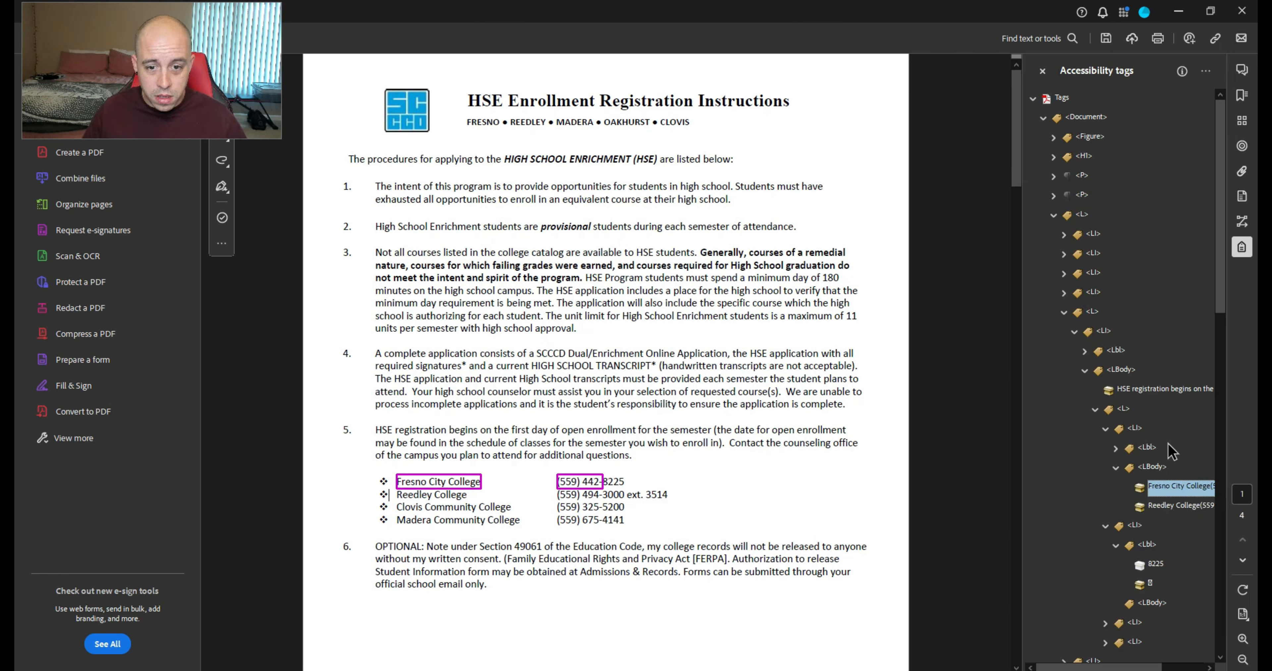
key("ctrl+v")
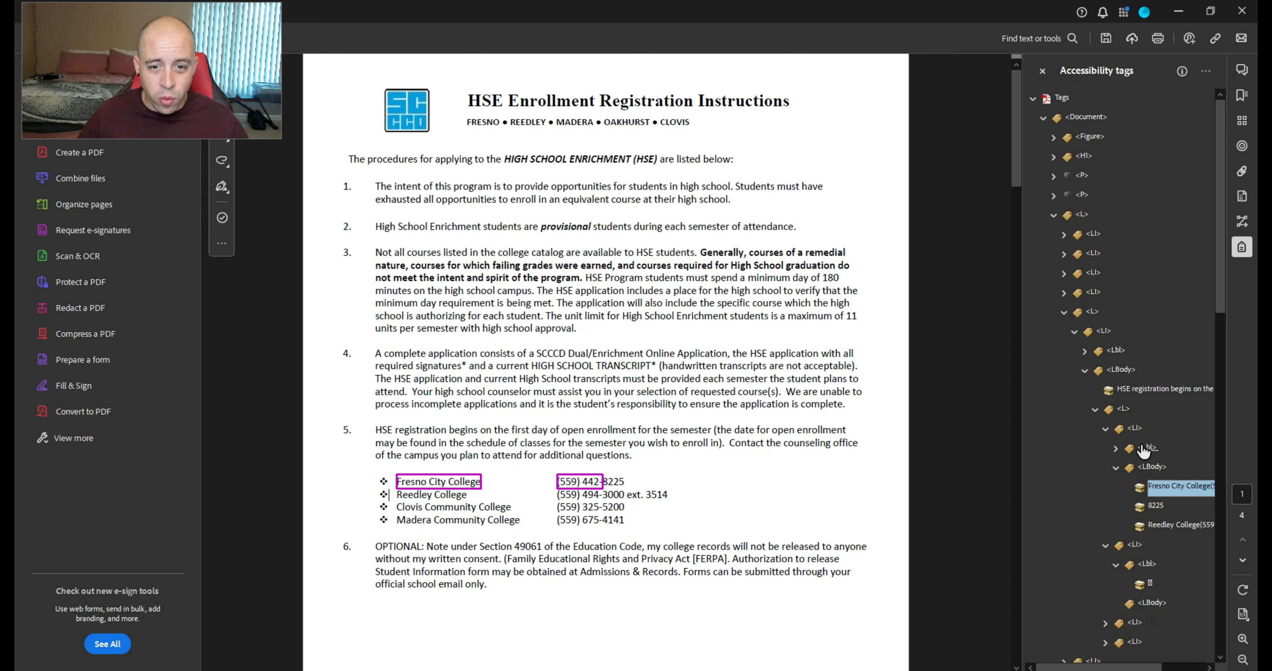
left_click(1116, 467)
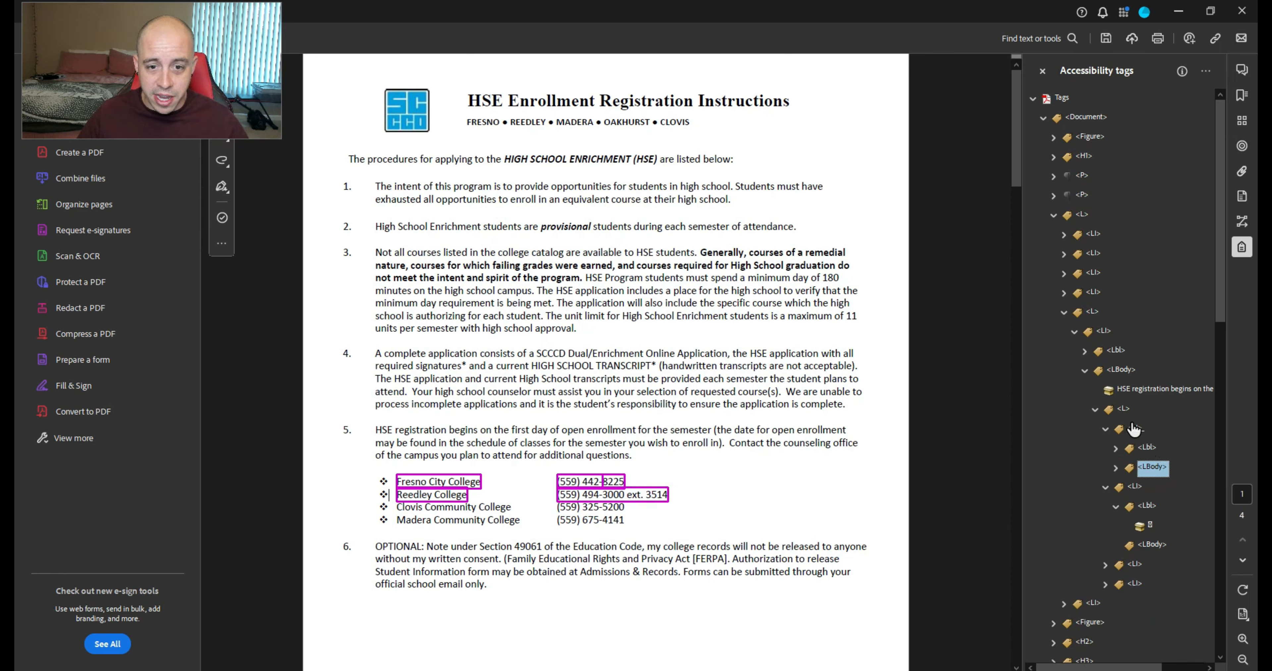
Examine the Lbl and LBody contents of the first LI in the college contact list
left_click(1106, 488)
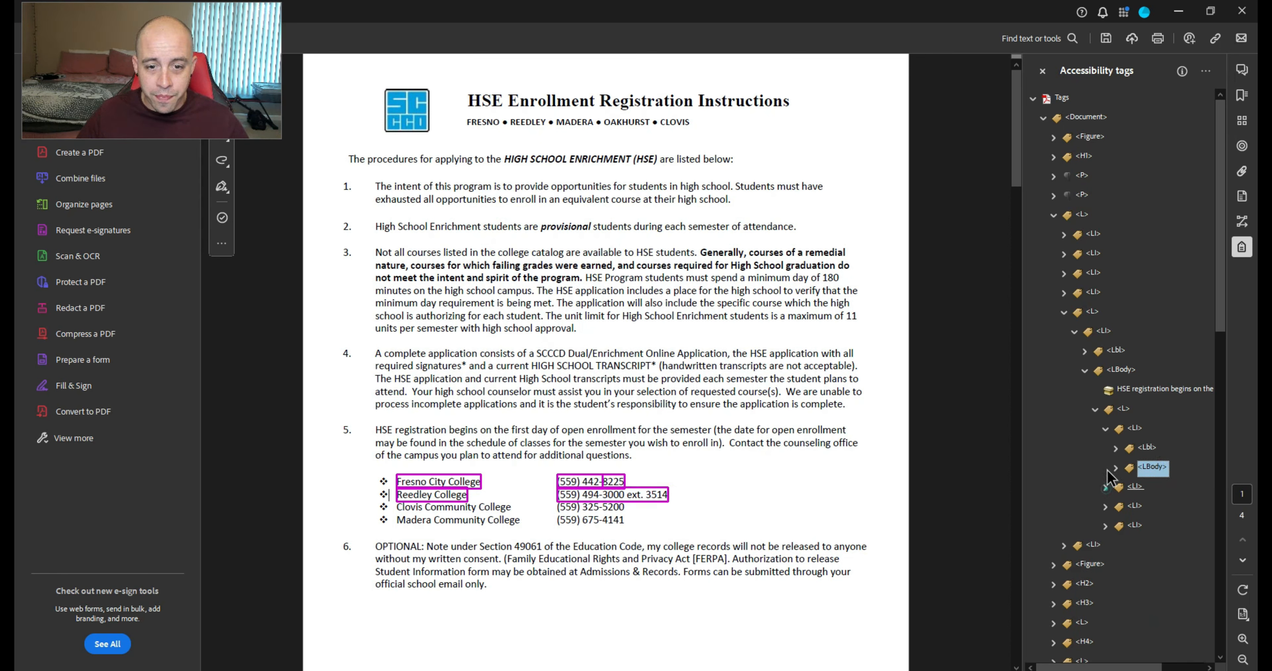
left_click(1105, 429)
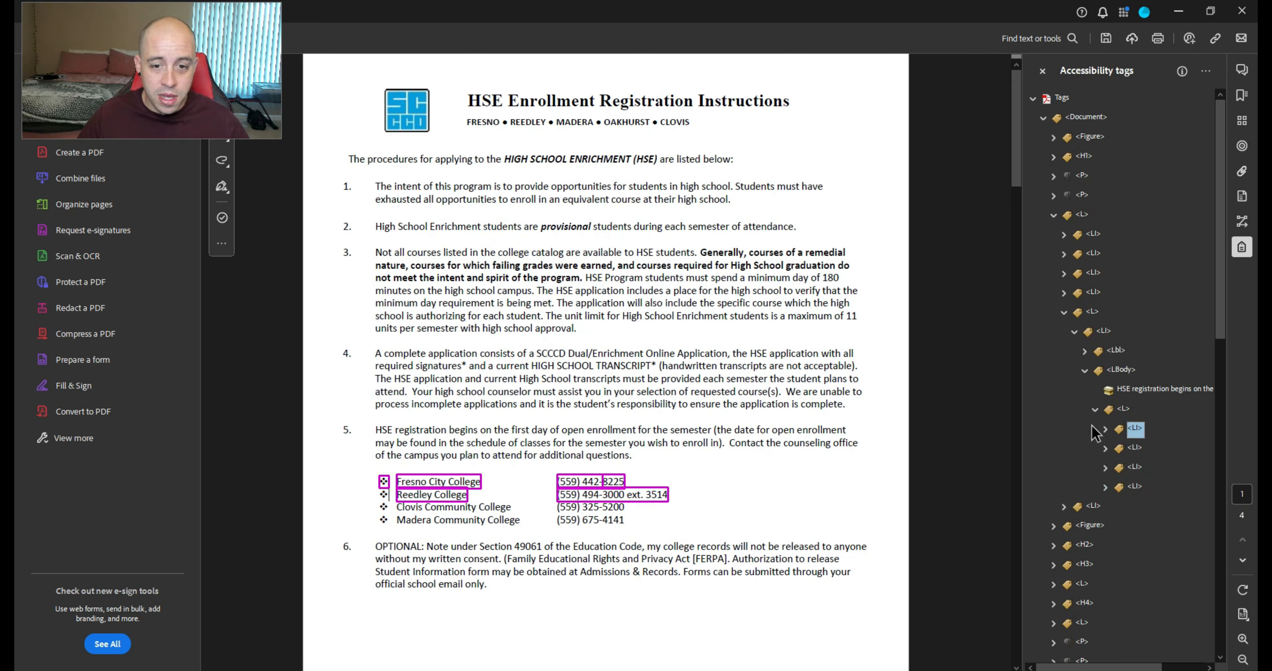
left_click(1106, 429)
left_click(1115, 448)
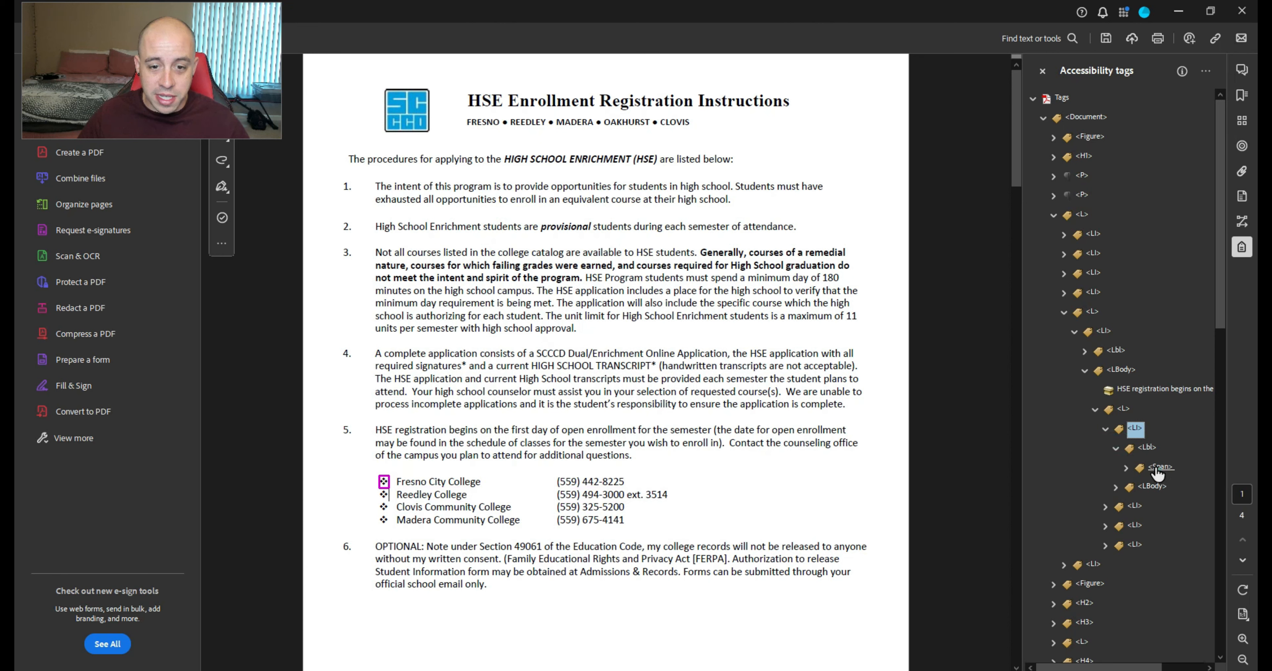
left_click(1157, 468)
left_click(1126, 468)
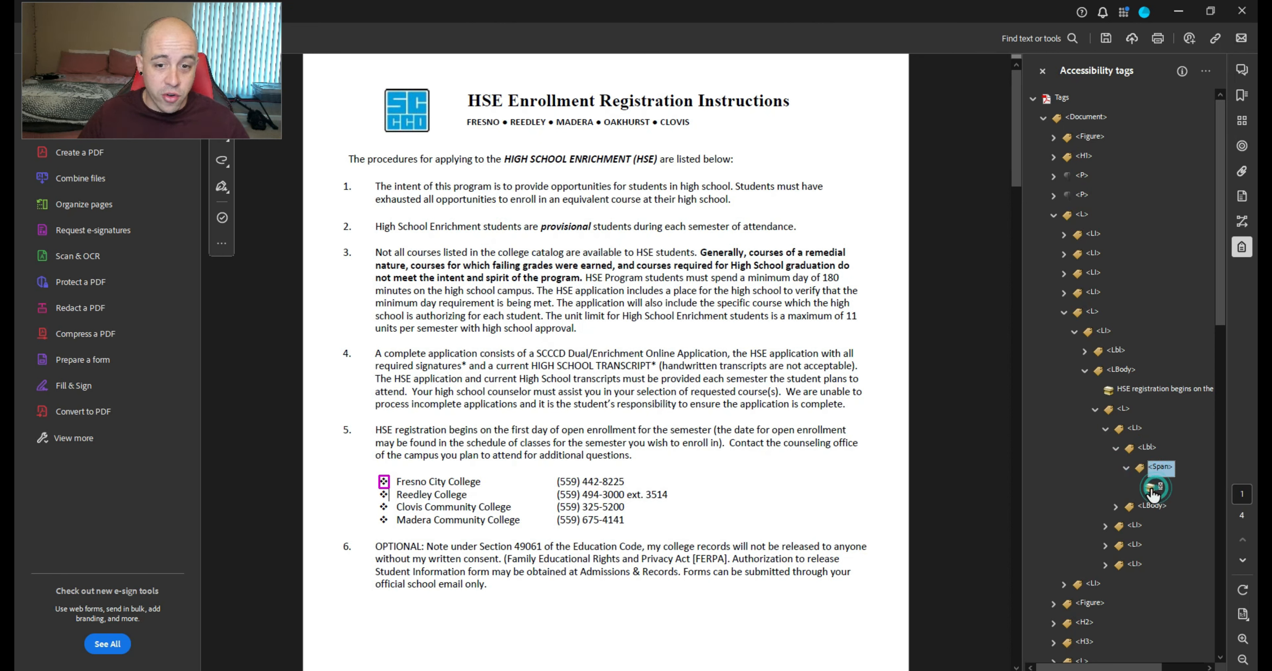
left_click(1146, 448)
left_click(1115, 448)
left_click(1116, 467)
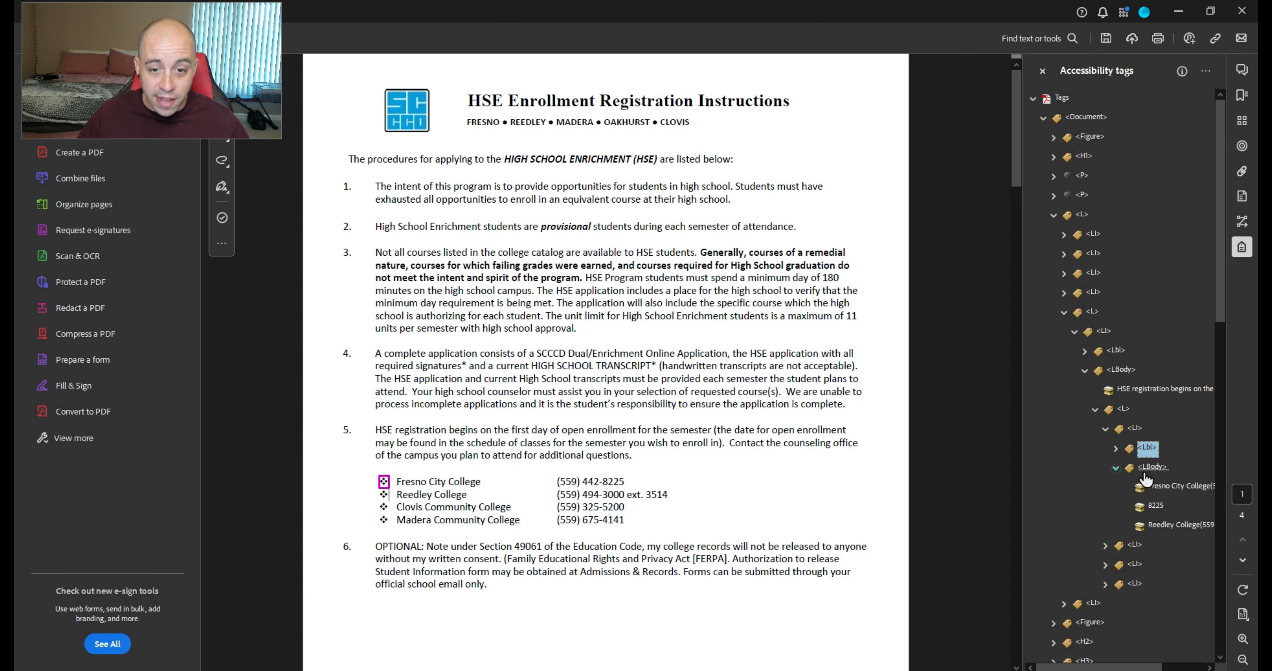
left_click(1150, 467)
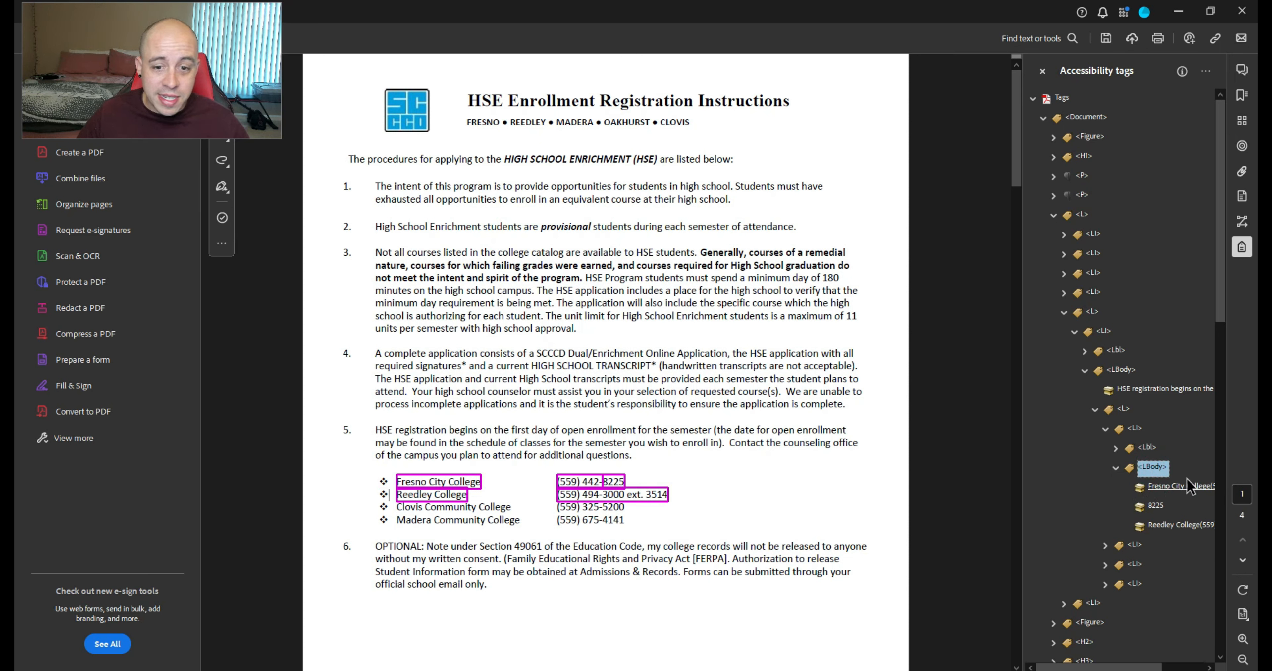
Create tag content from the selected Fresno City College name and phone number inside the first LI's LBody
left_click_drag(625, 484, 408, 486)
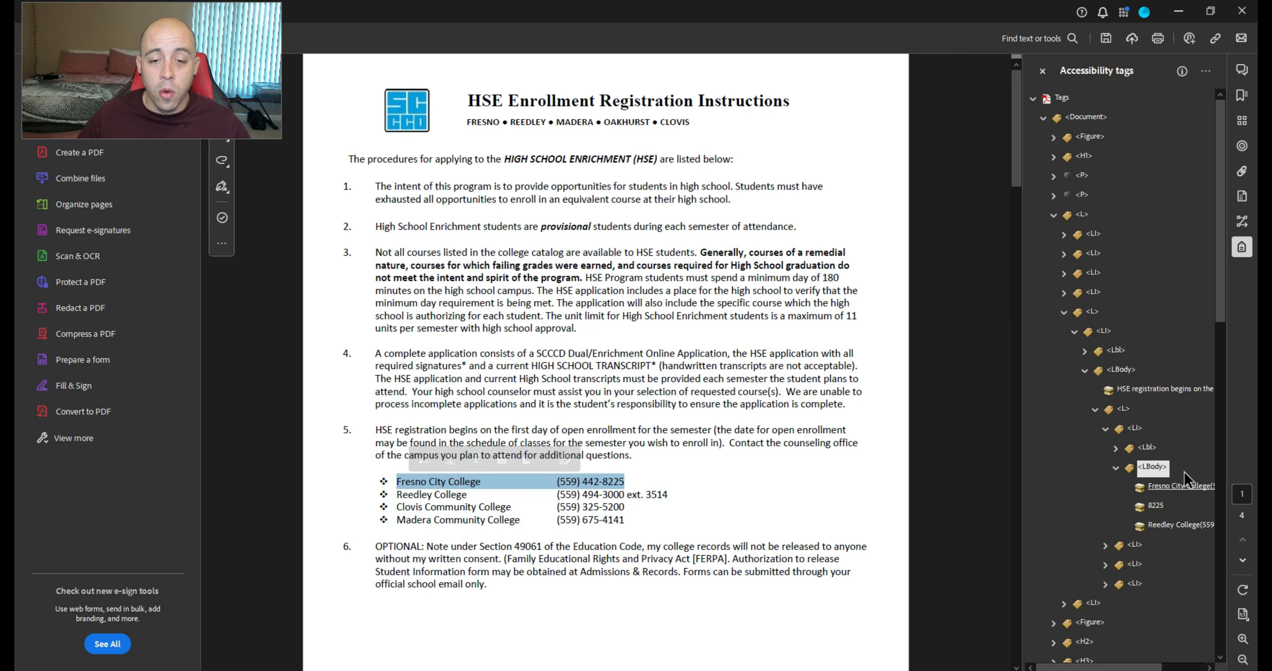
left_click(1206, 71)
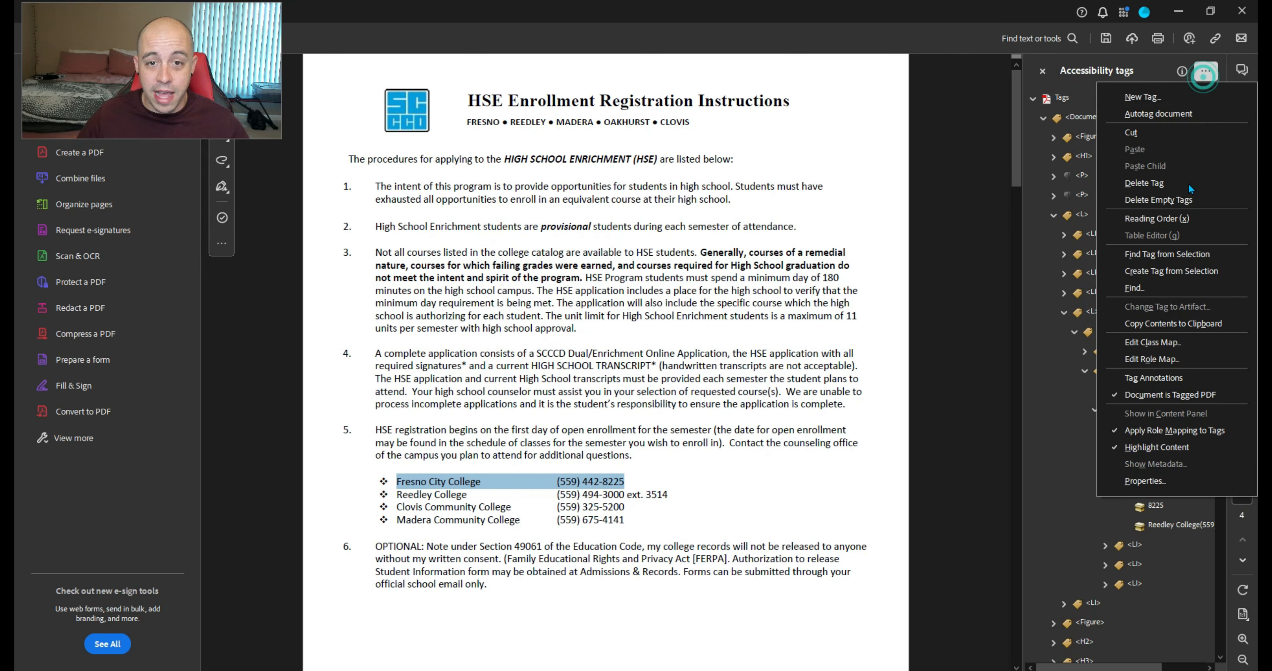
left_click(1184, 272)
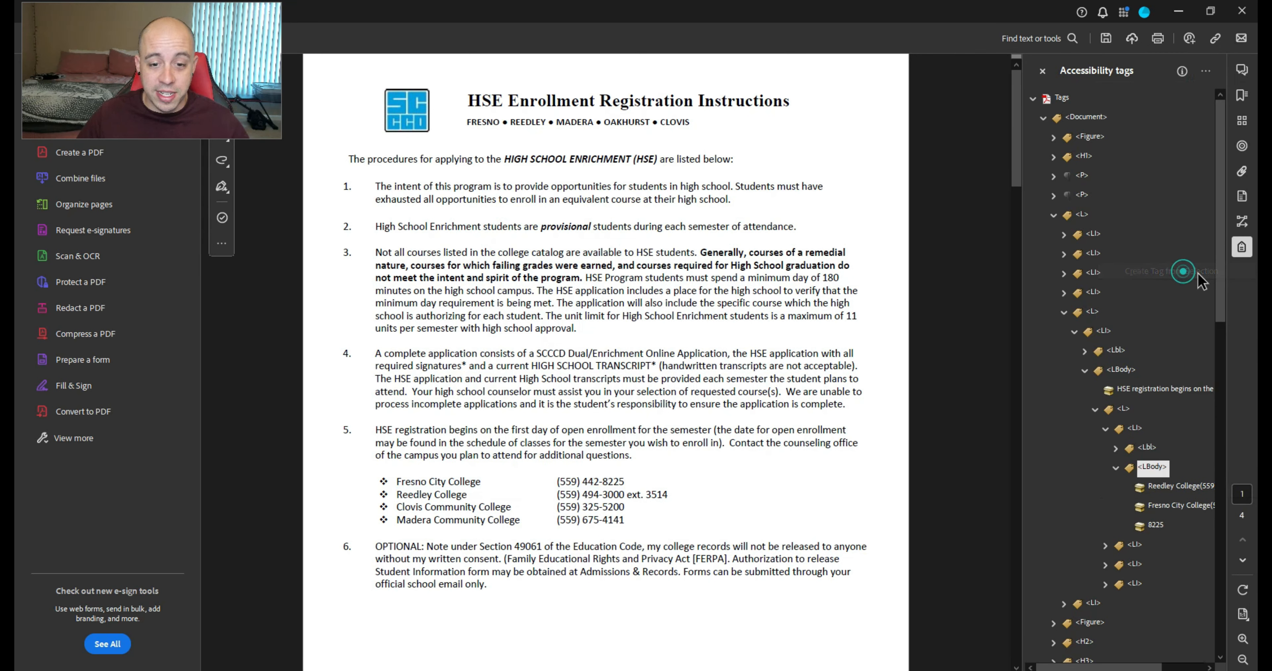
left_click(1168, 487)
left_click(1165, 511)
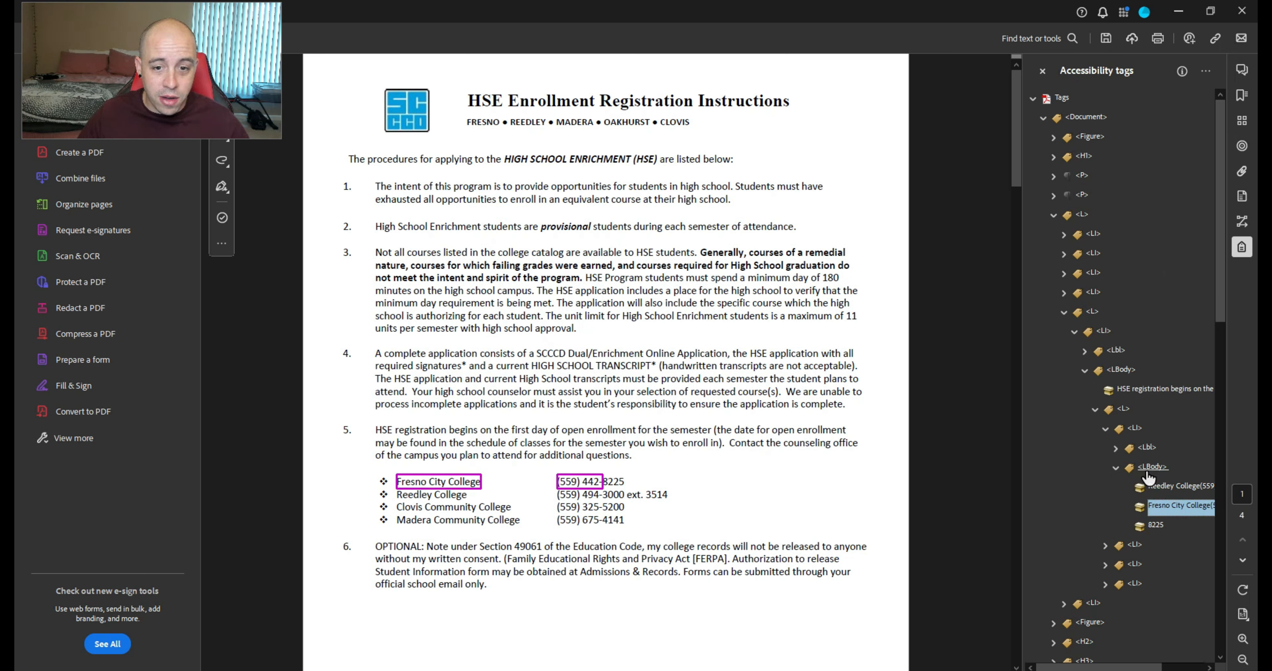
Move the Reedley College content from the first LI's LBody into the second LI's empty LBody
left_click(1169, 489)
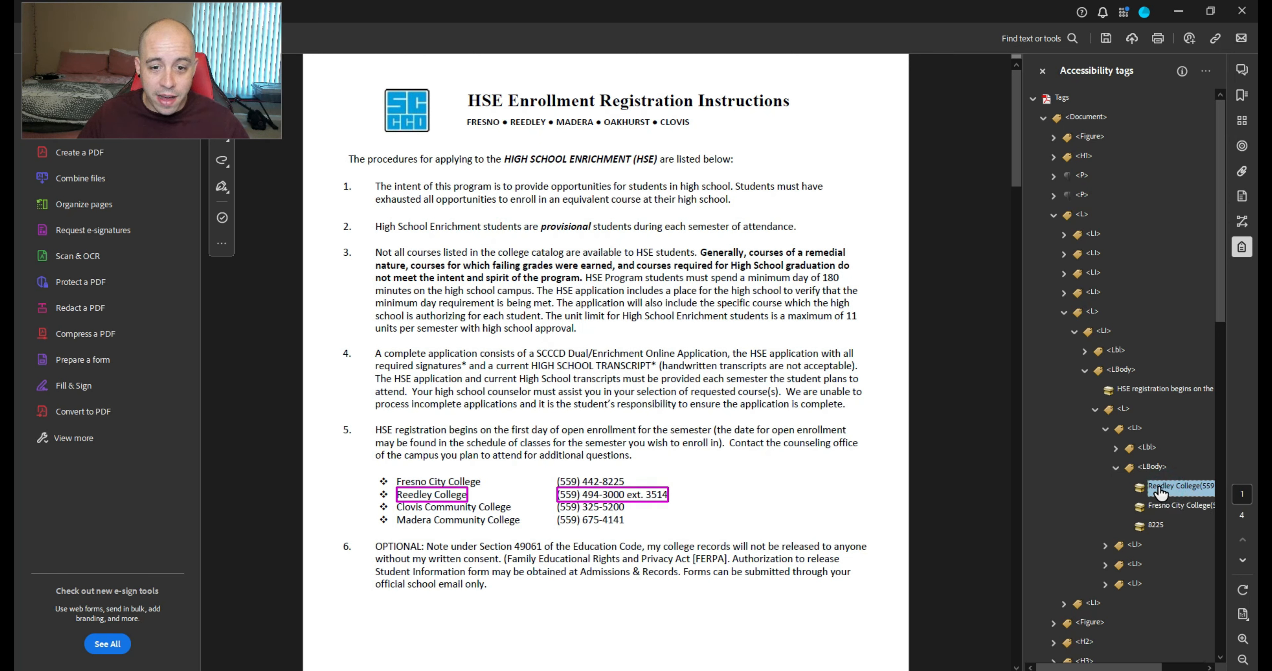
left_click(1105, 546)
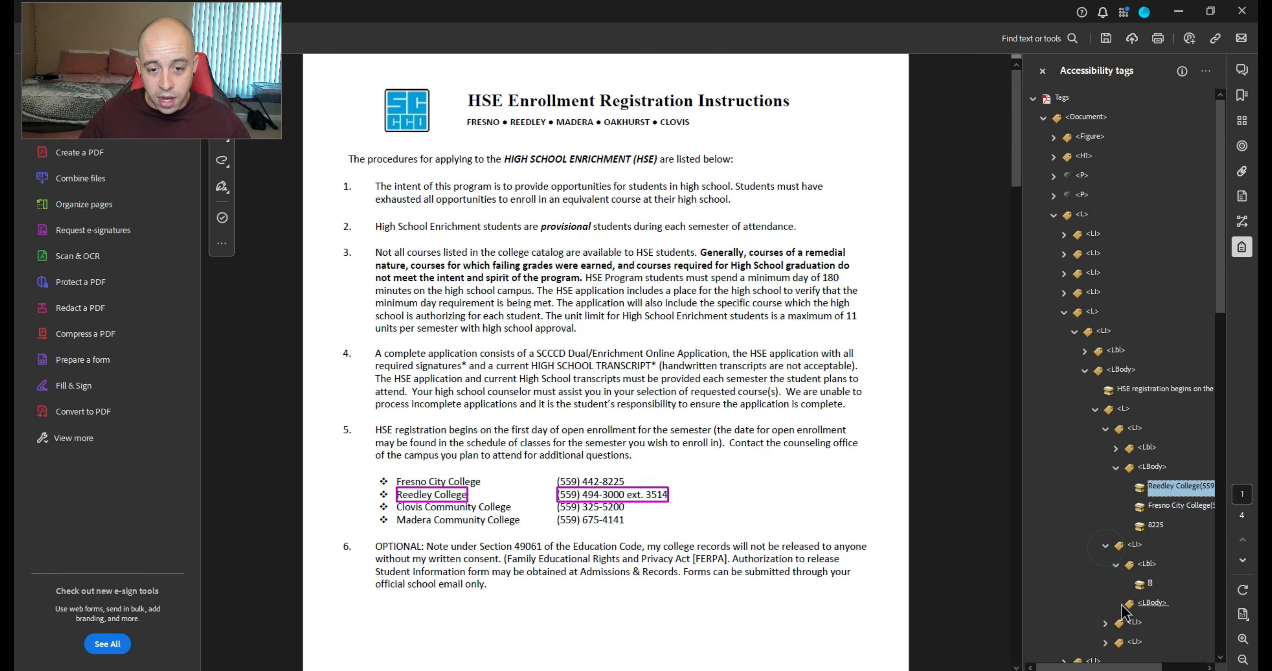
left_click_drag(1169, 489, 1152, 605)
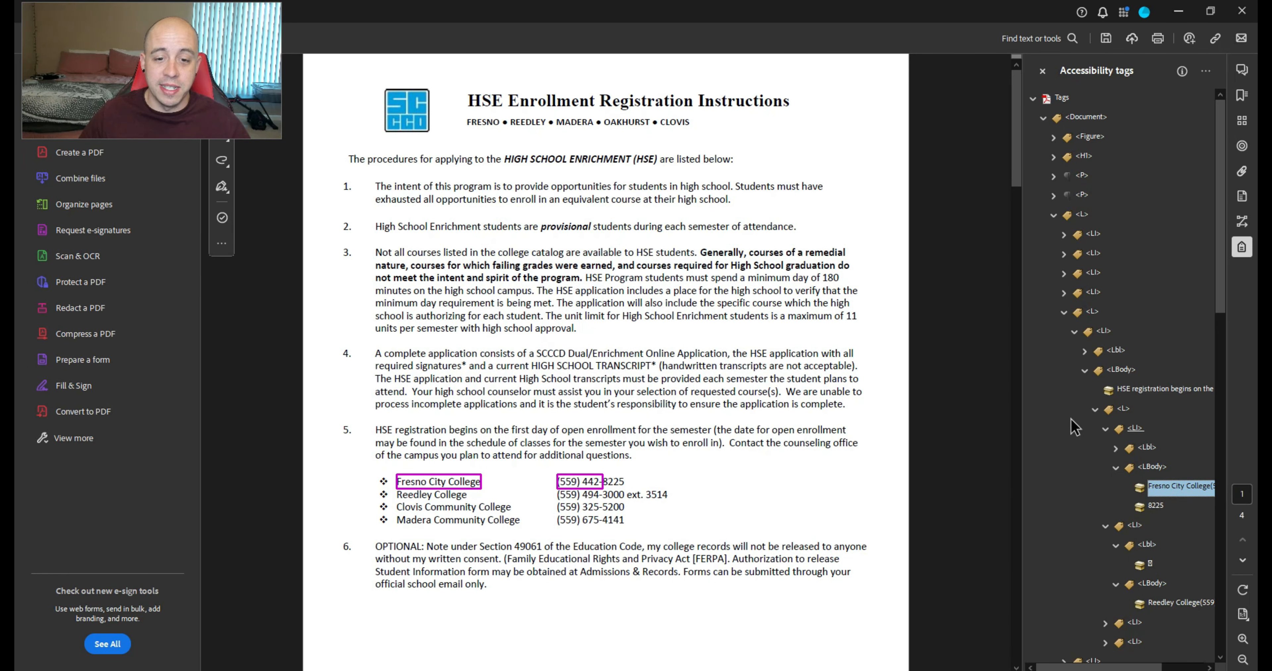
Check the page content covered by the Fresno City College and Reedley College list items, collapsing each LI
left_click_drag(1023, 393, 948, 395)
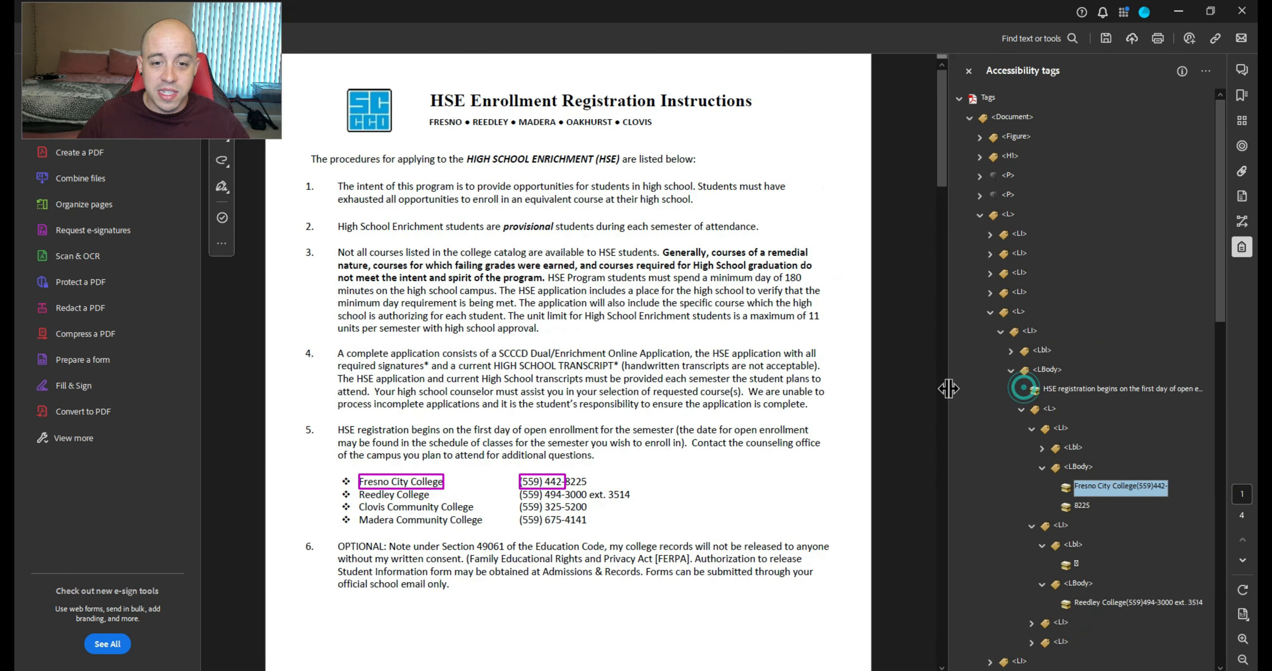
key("Up")
key("Up")
key("Up")
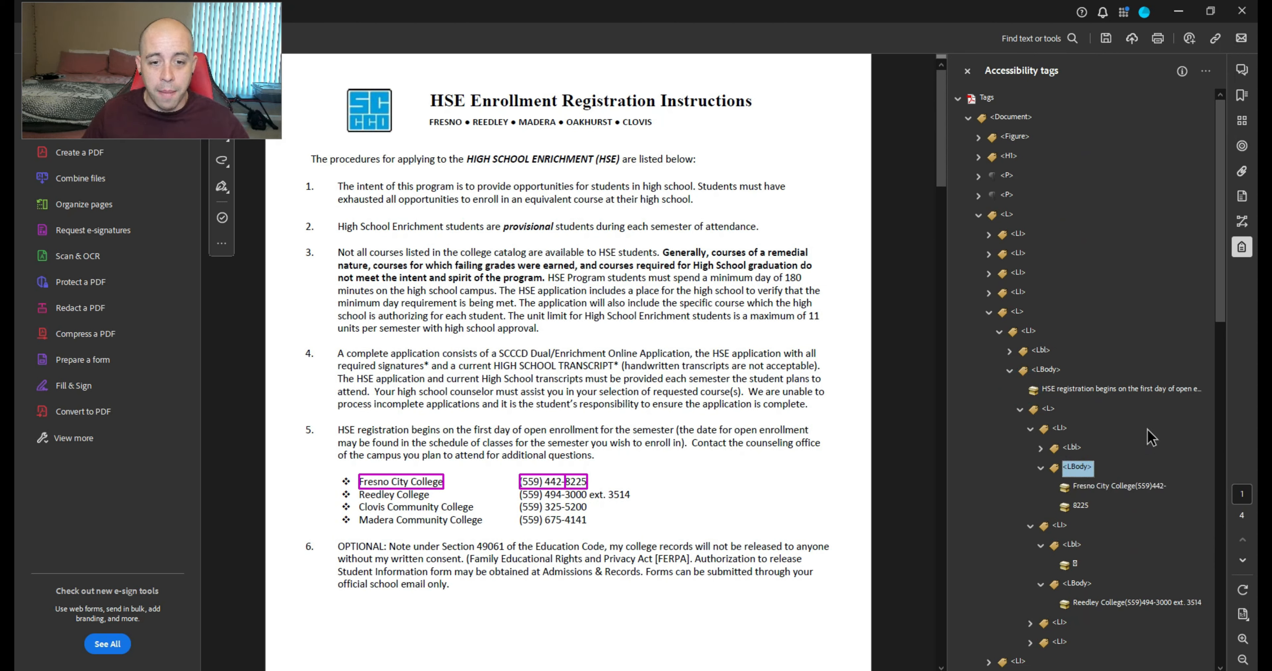
key("Left")
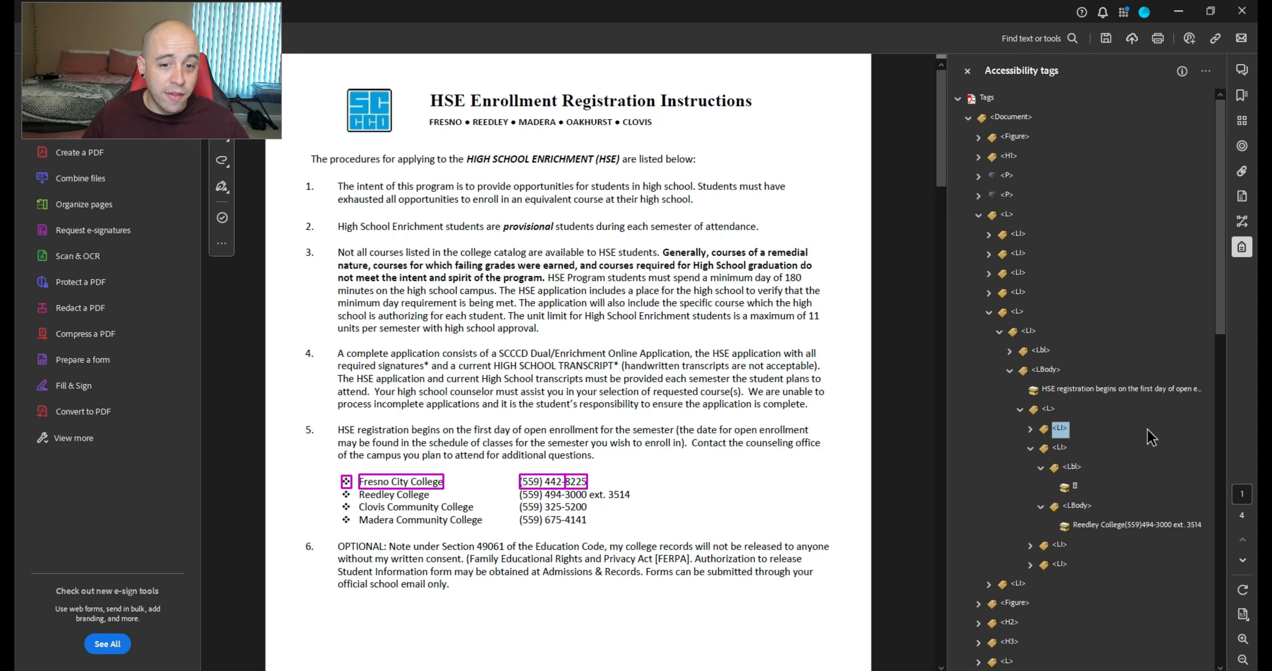
key("Down")
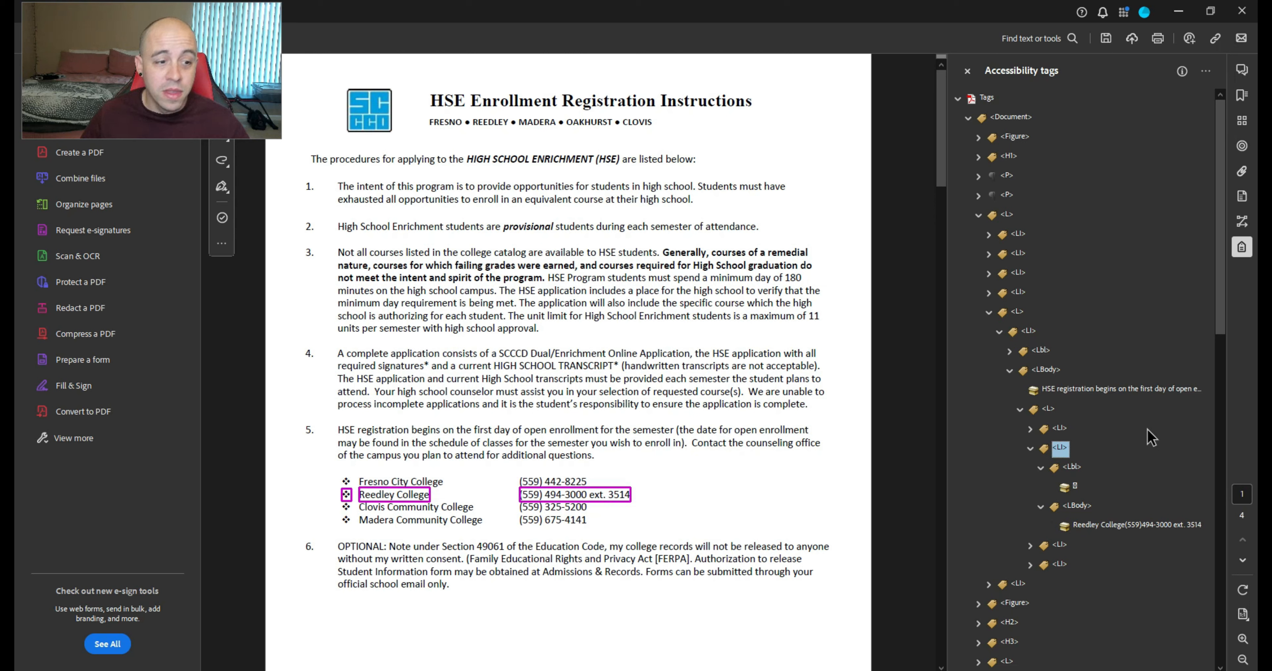
key("Left")
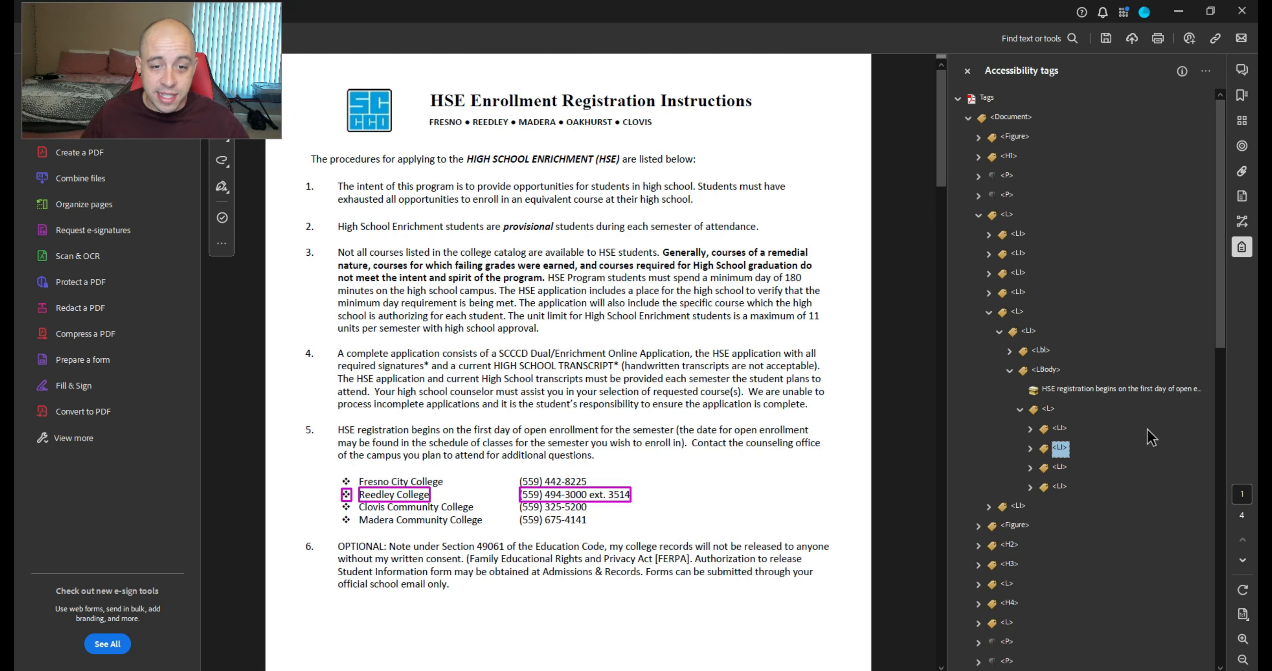
Check the Lbl and LBody contents of the Clovis and Madera Community College list items, then collapse them
key("Down")
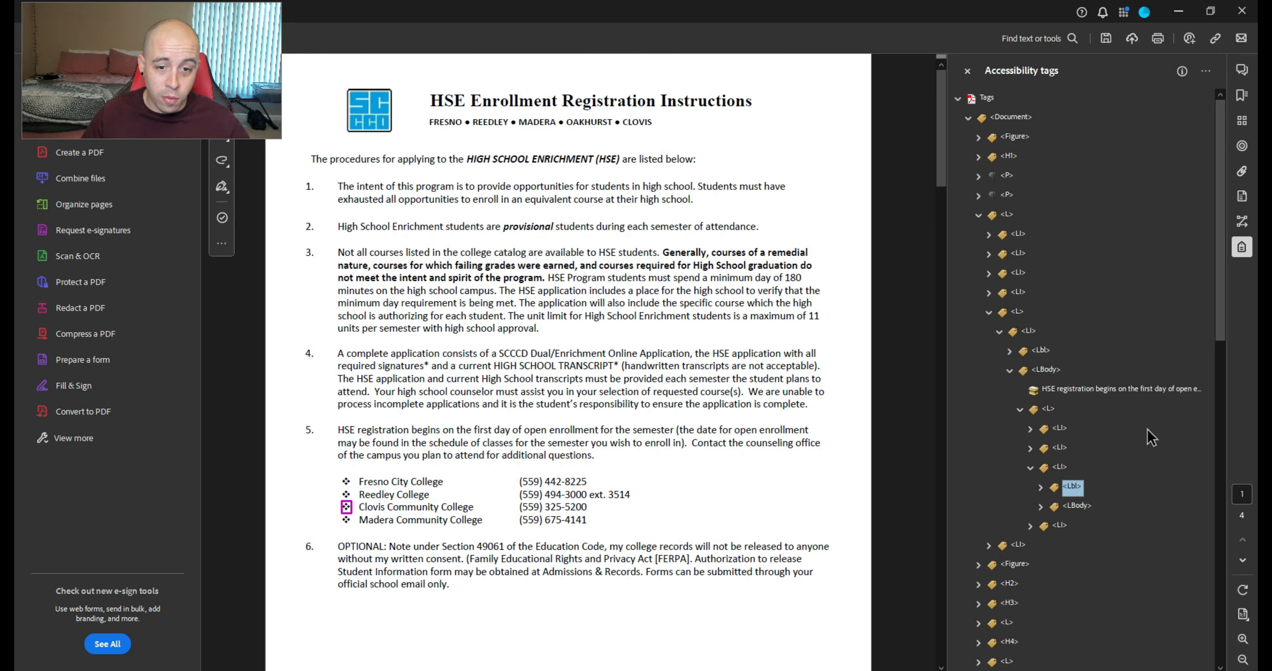
key("Down")
key("Right")
key("Down")
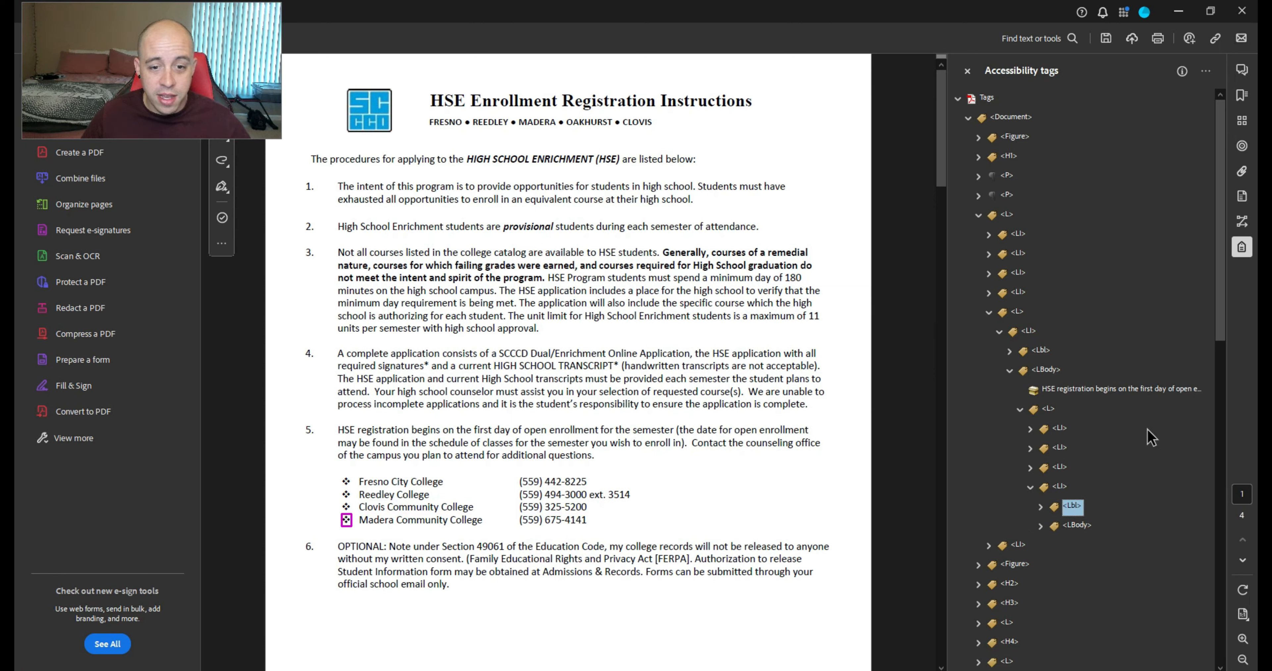
key("Right")
key("Down")
key("Right")
key("Down")
key("Down")
key("Right")
key("Down")
key("Up")
key("Up")
key("Up")
key("Up")
key("Up")
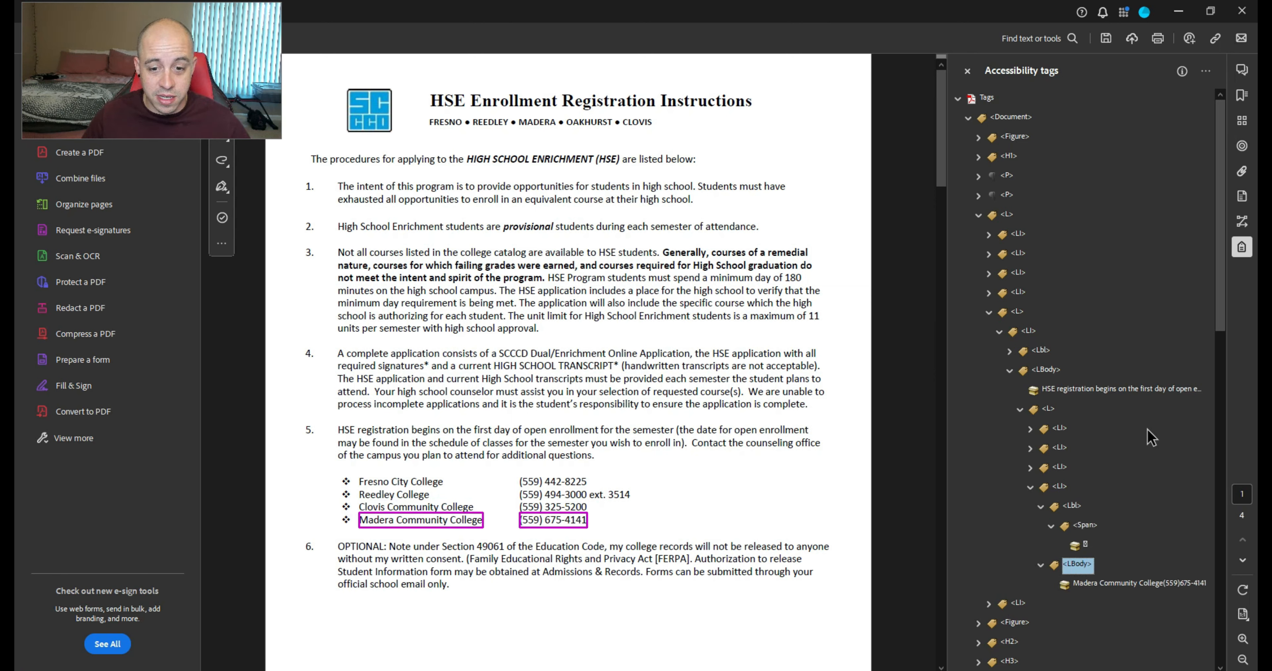
key("Left")
key("Up")
key("Up")
key("Up")
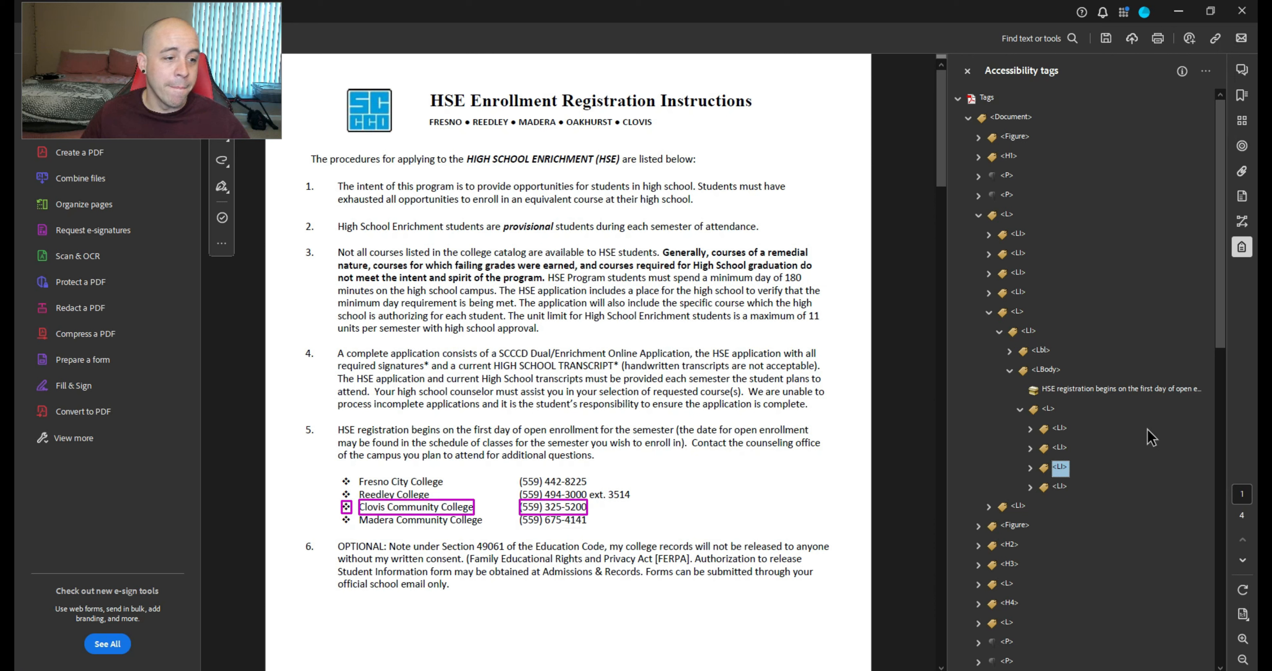
Check the page content covered by the entire numbered instructions list, then collapse its outer L tag
key("Up")
key("Up")
key("Up")
key("Up")
key("Up")
key("Up")
key("Up")
key("Up")
key("Up")
key("Up")
key("Up")
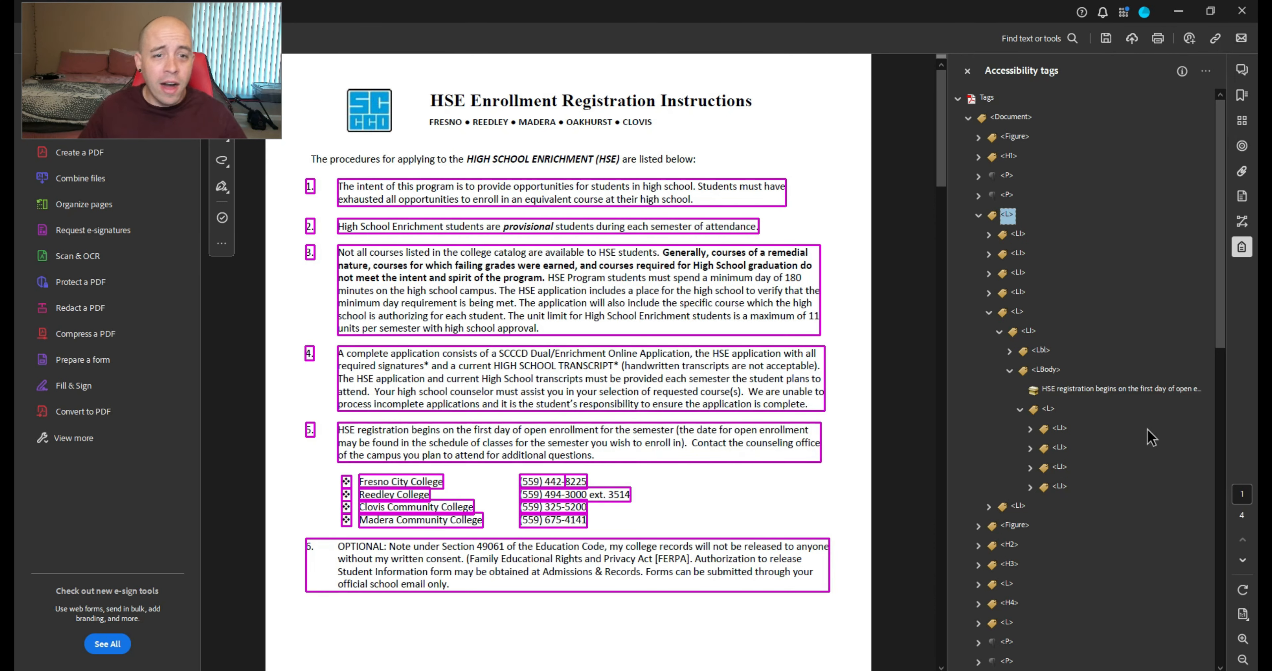
key("Left")
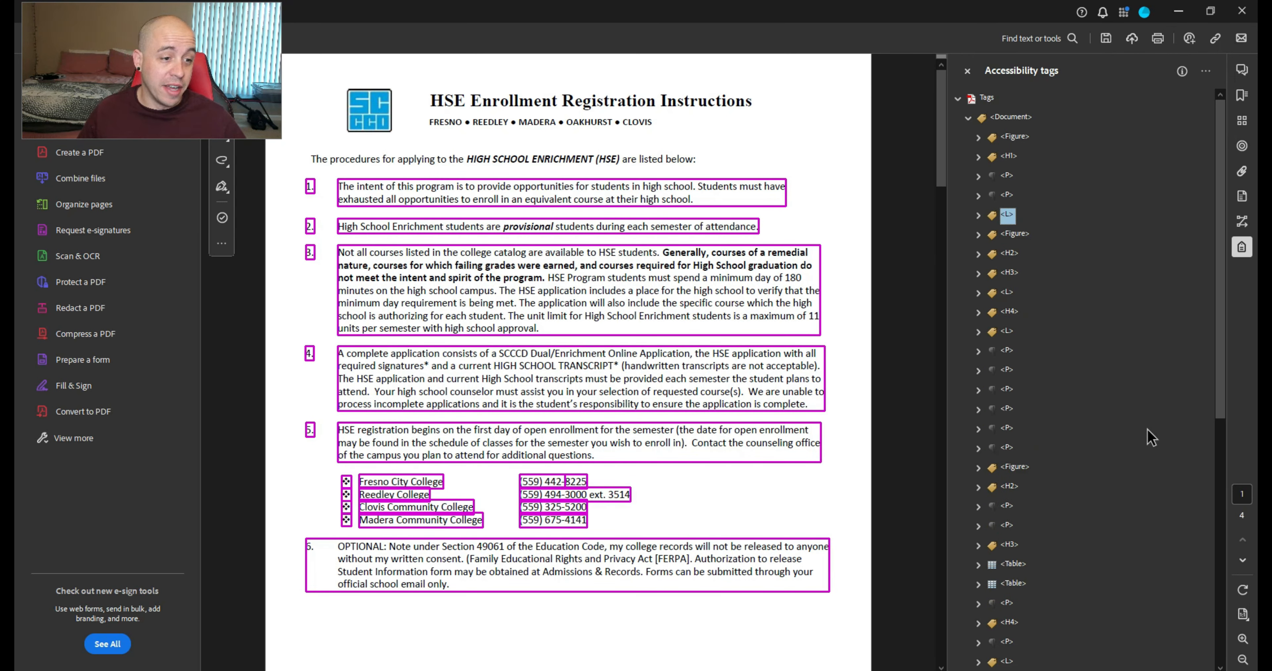
Change the repeated SCCCD logo figure on the HSE Special Admittance Policy page to an artifact
key("Down")
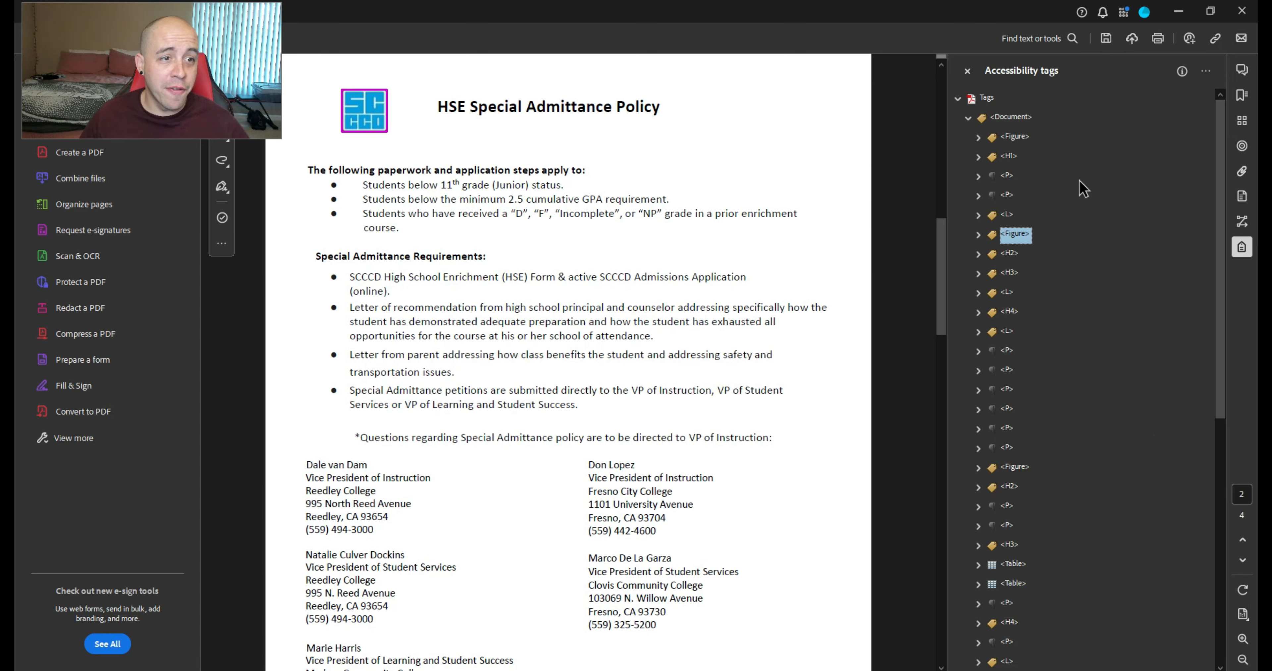
left_click(979, 234)
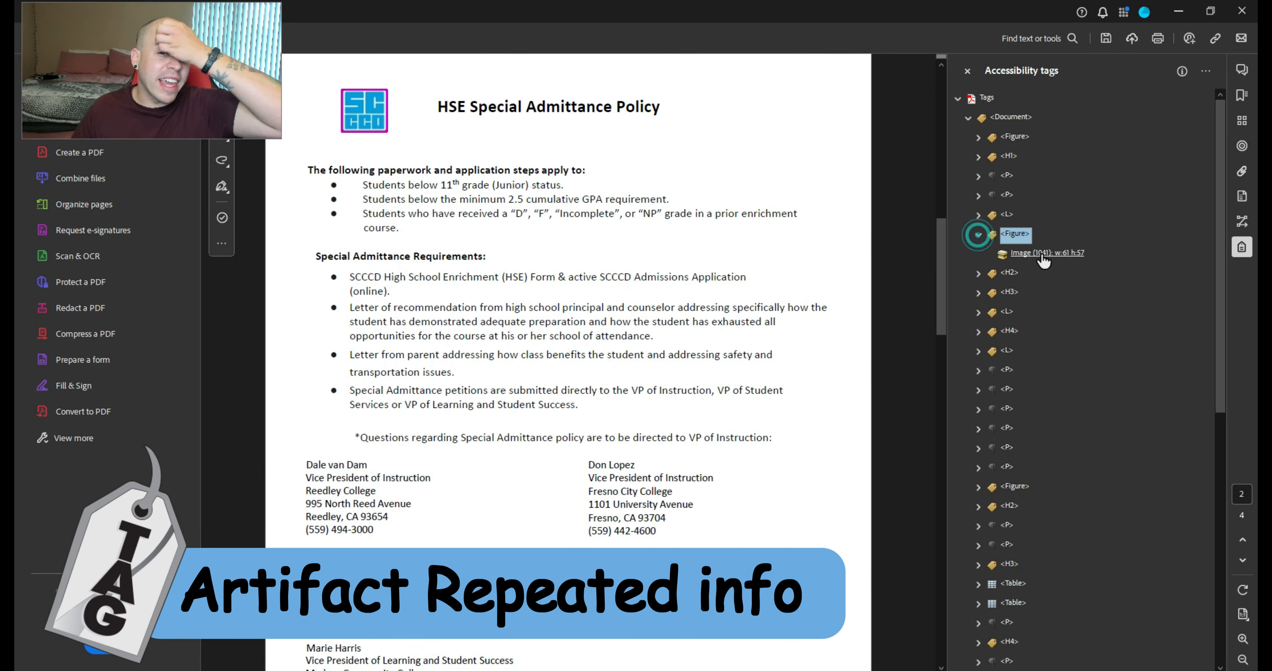
left_click(1043, 254)
right_click(1069, 254)
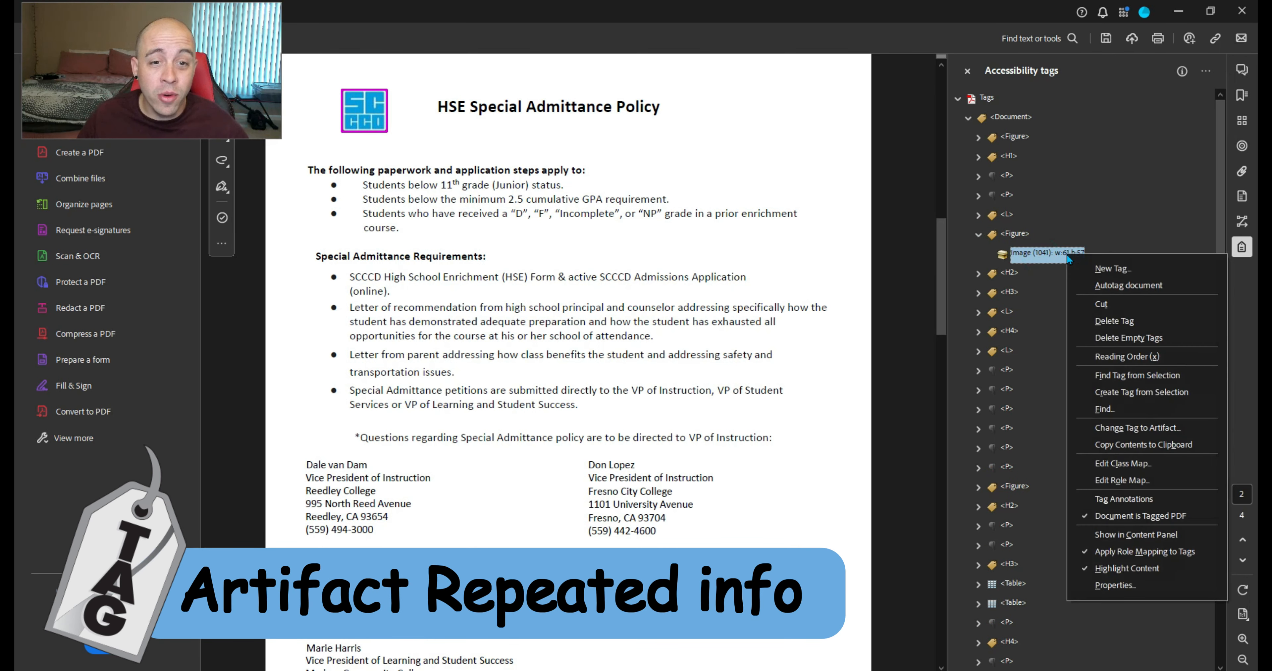
left_click(1178, 428)
left_click(621, 394)
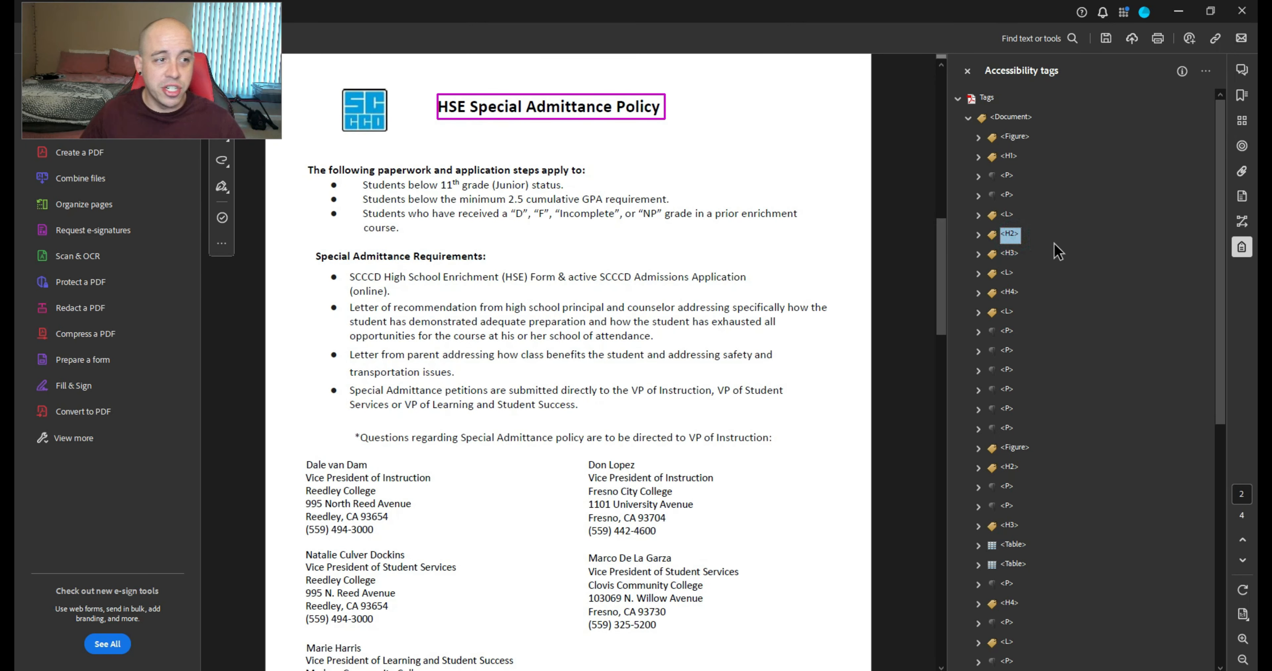
Check the H3 heading about paperwork and application steps and each list item tagged beneath it
left_click(1057, 251)
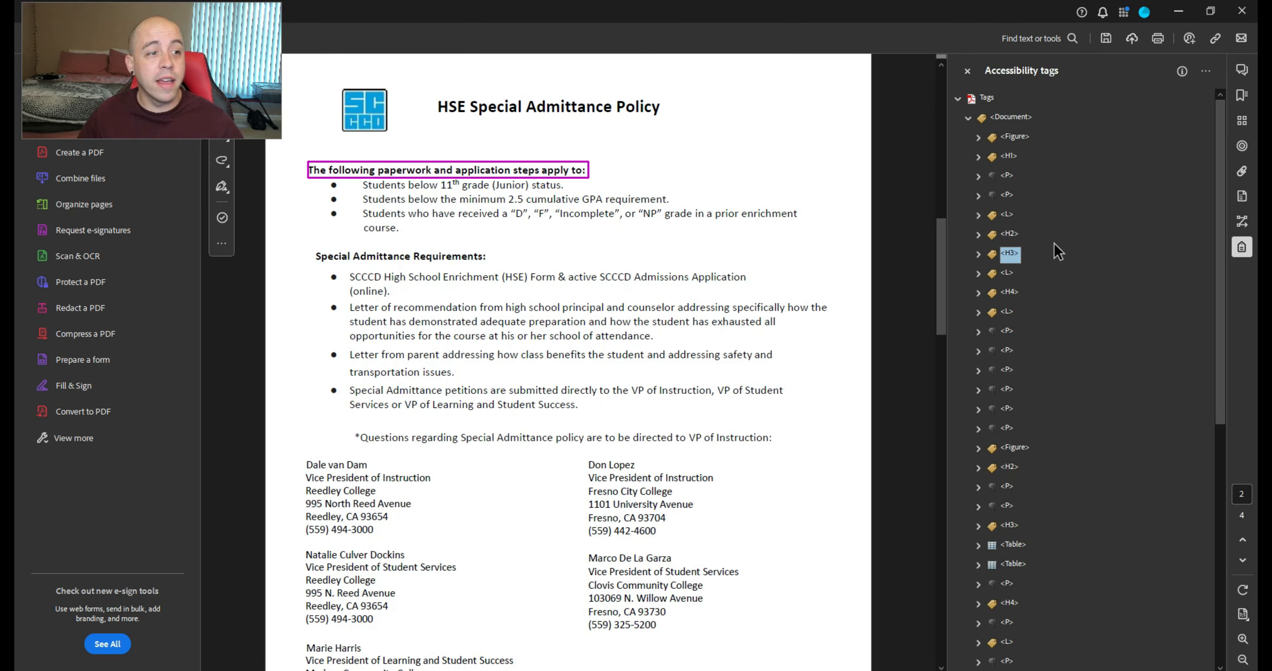
key("Down")
key("Right")
key("Down")
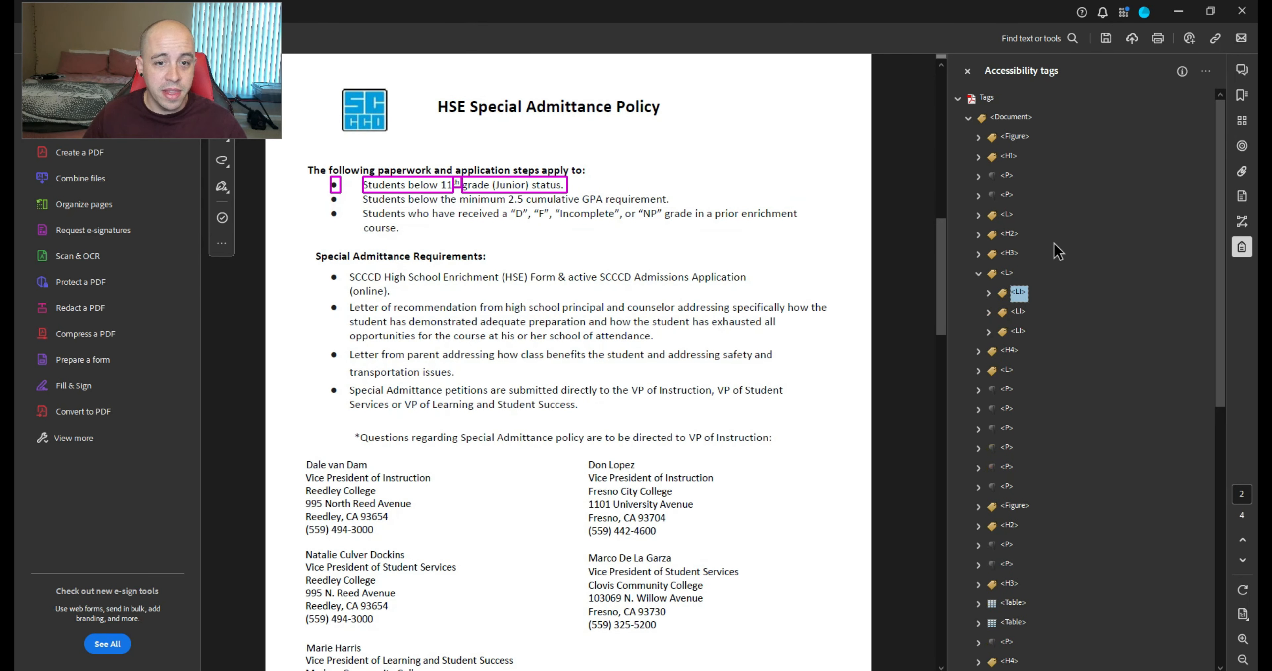
key("Down")
key("Down")
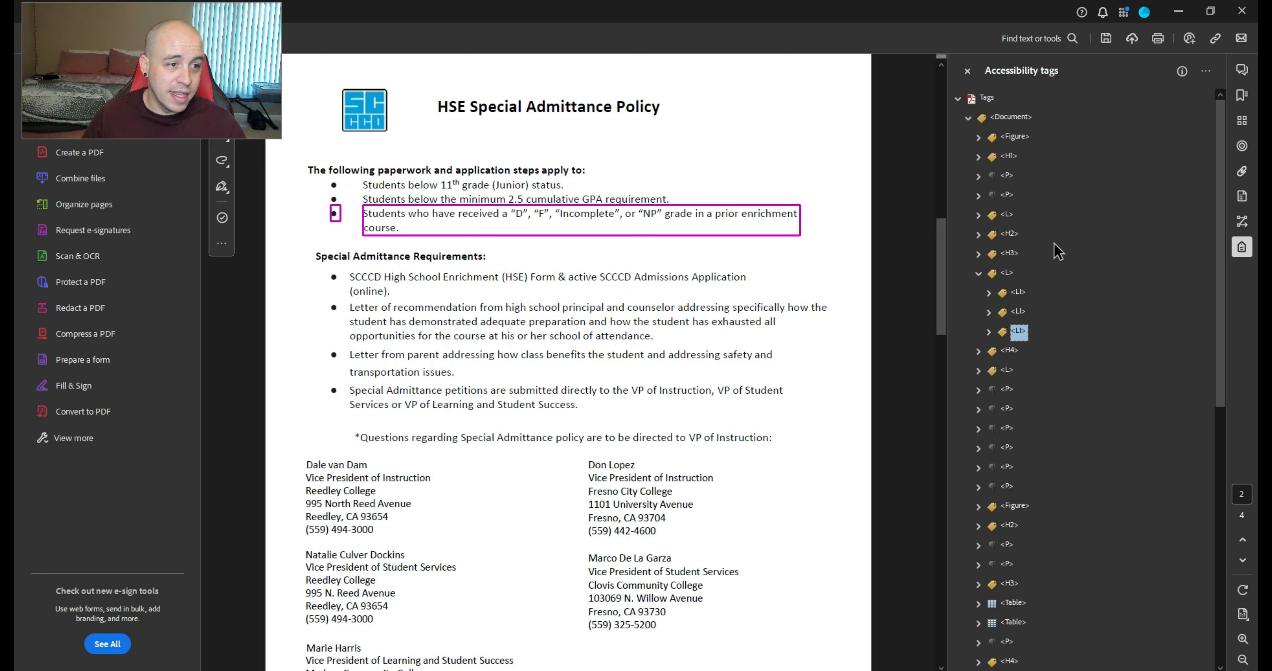
Check the Special Admittance Requirements heading, its list items and the paragraph tags for the questions note and contacts
key("Down")
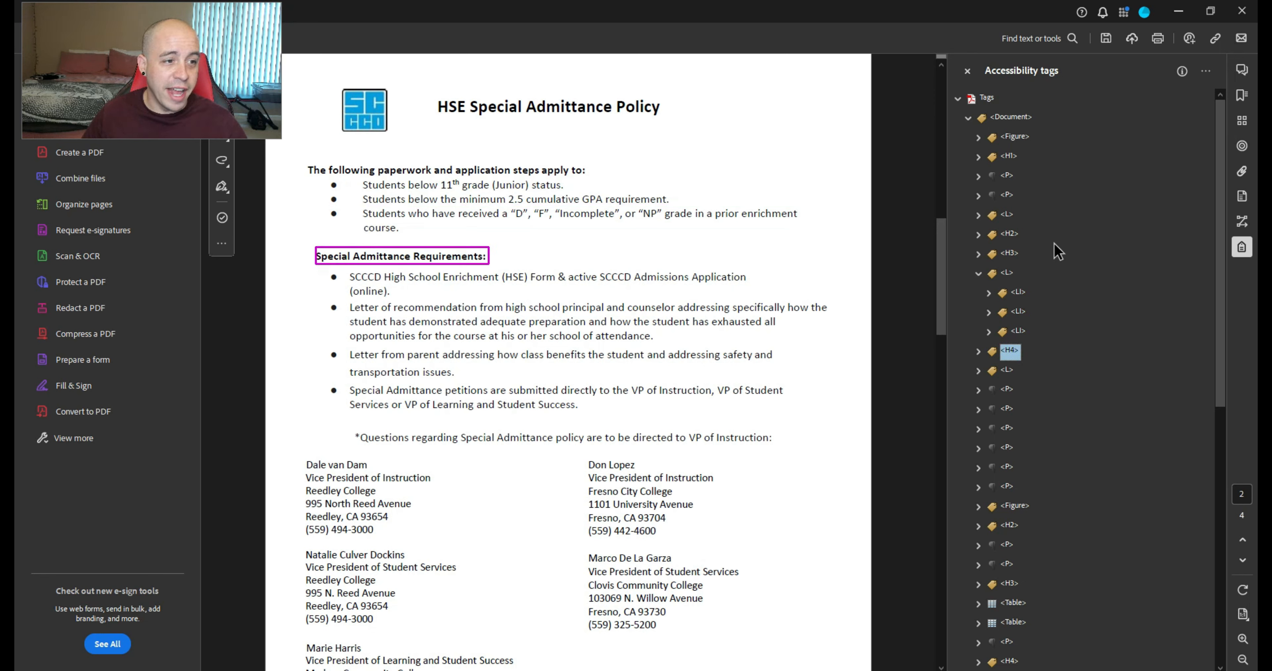
key("Down")
key("Right")
key("Down")
key("Down")
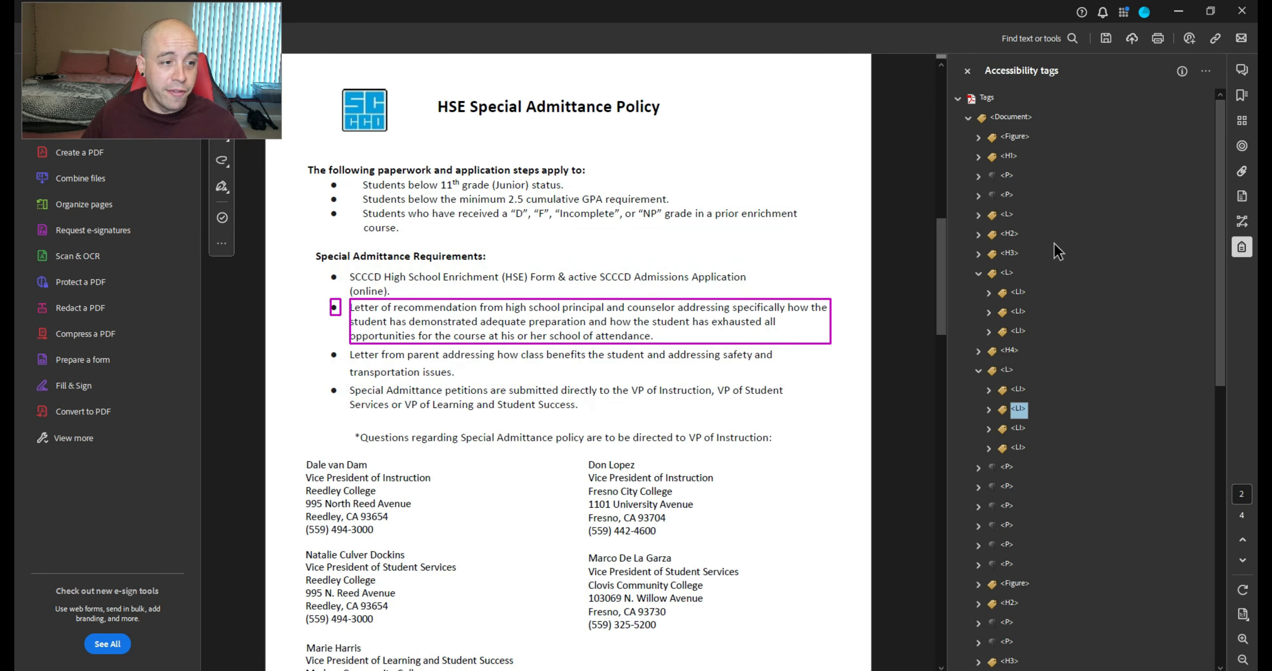
key("Down")
key("Down")
key("Down")
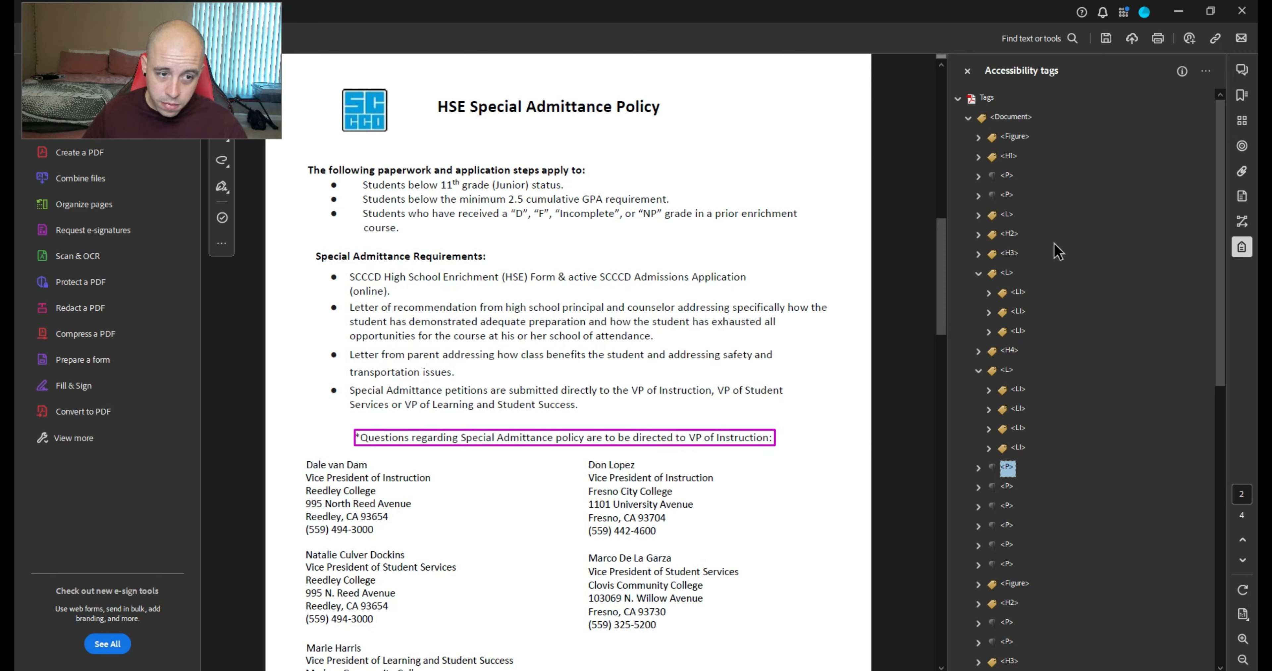
key("Down")
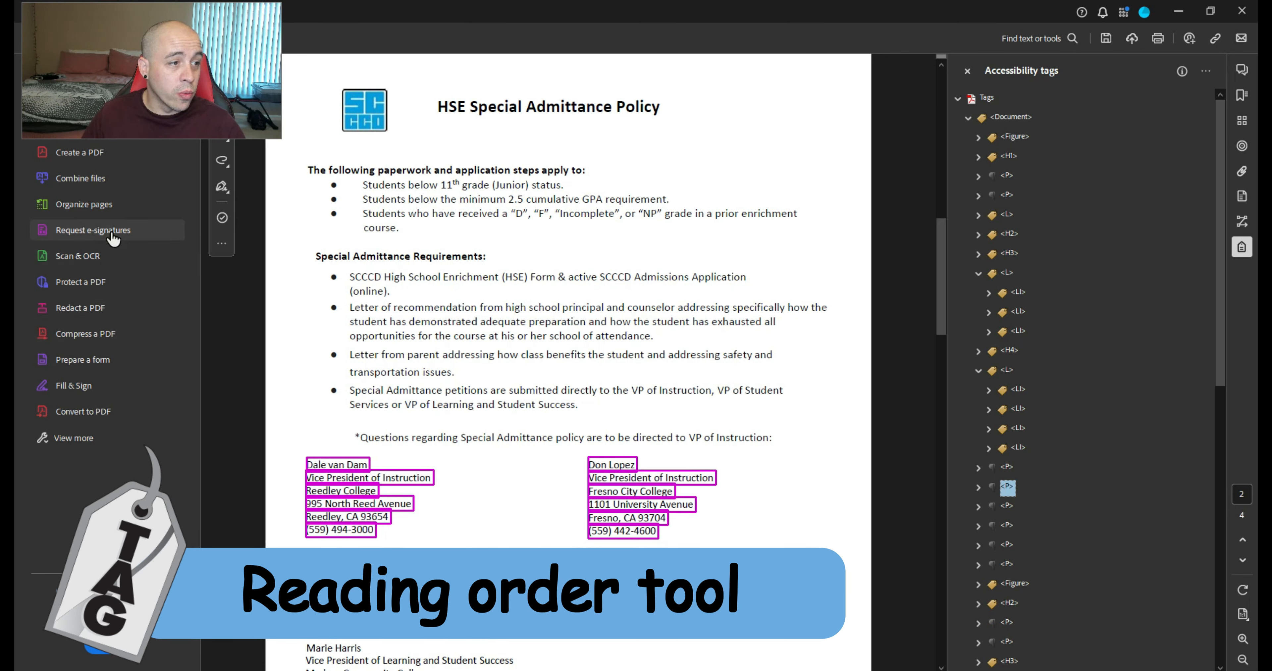
Open the Reading Order tool and tag the Reedley College Vice President of Instruction contact block as Text/Paragraph
left_click(93, 439)
scroll(116, 446, "down", 5)
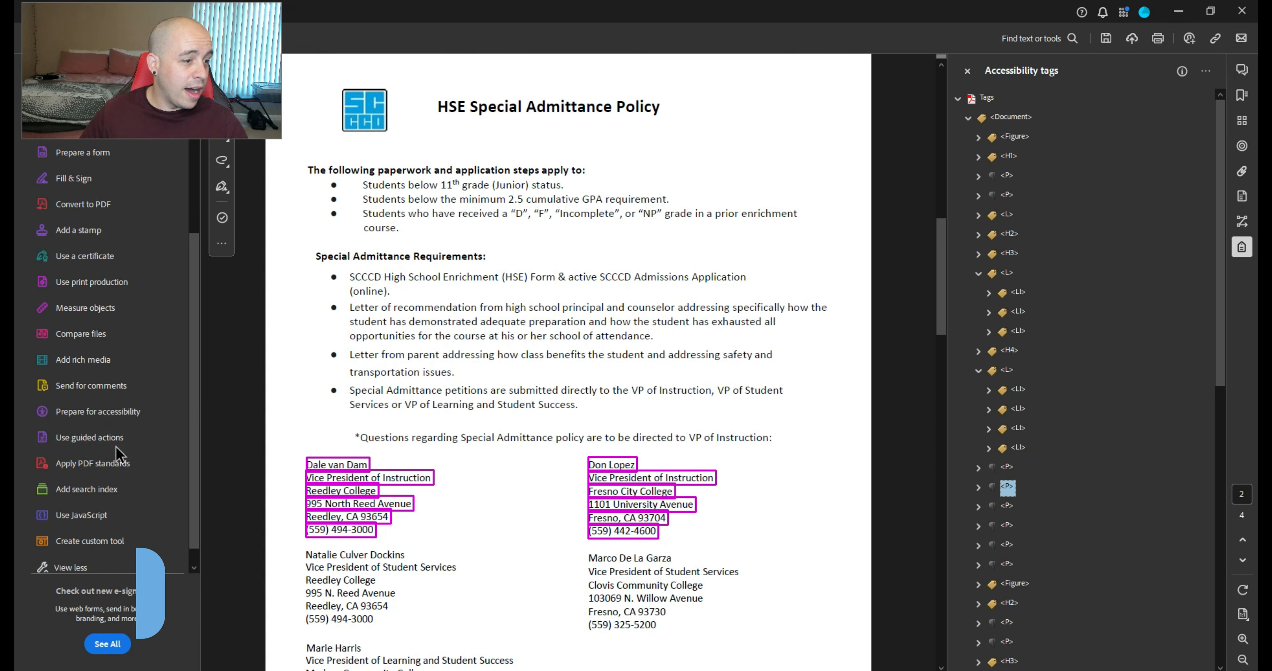
left_click(113, 415)
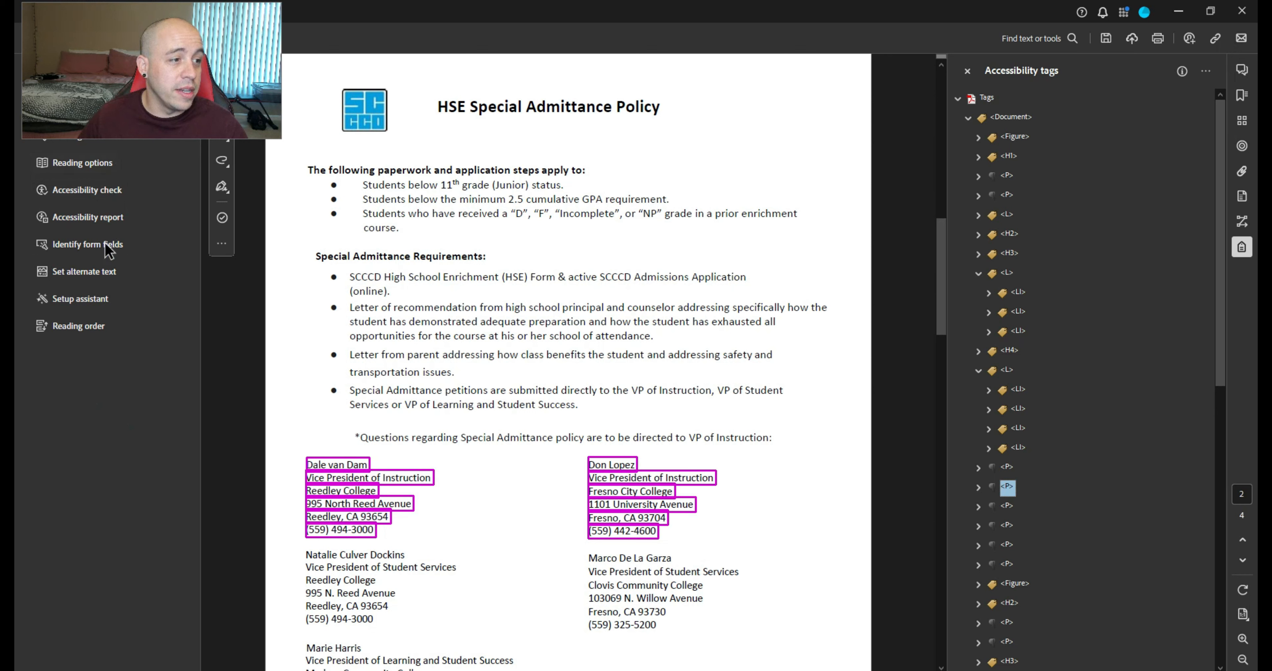
left_click(92, 328)
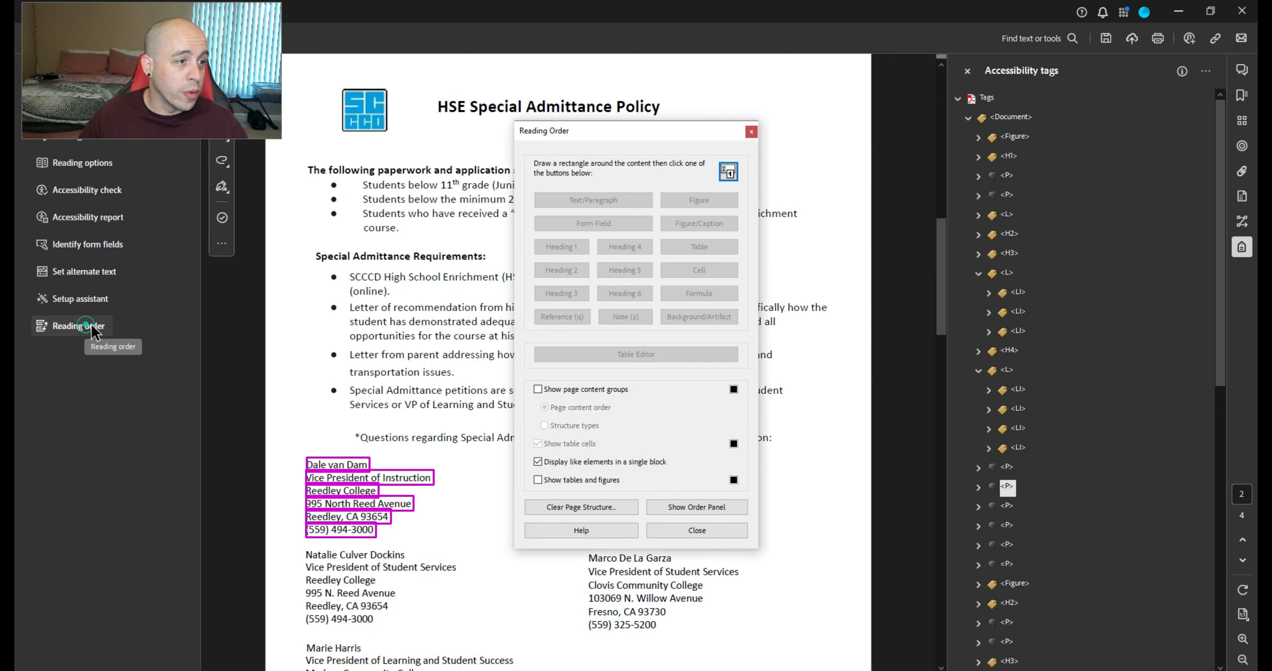
left_click_drag(288, 450, 450, 544)
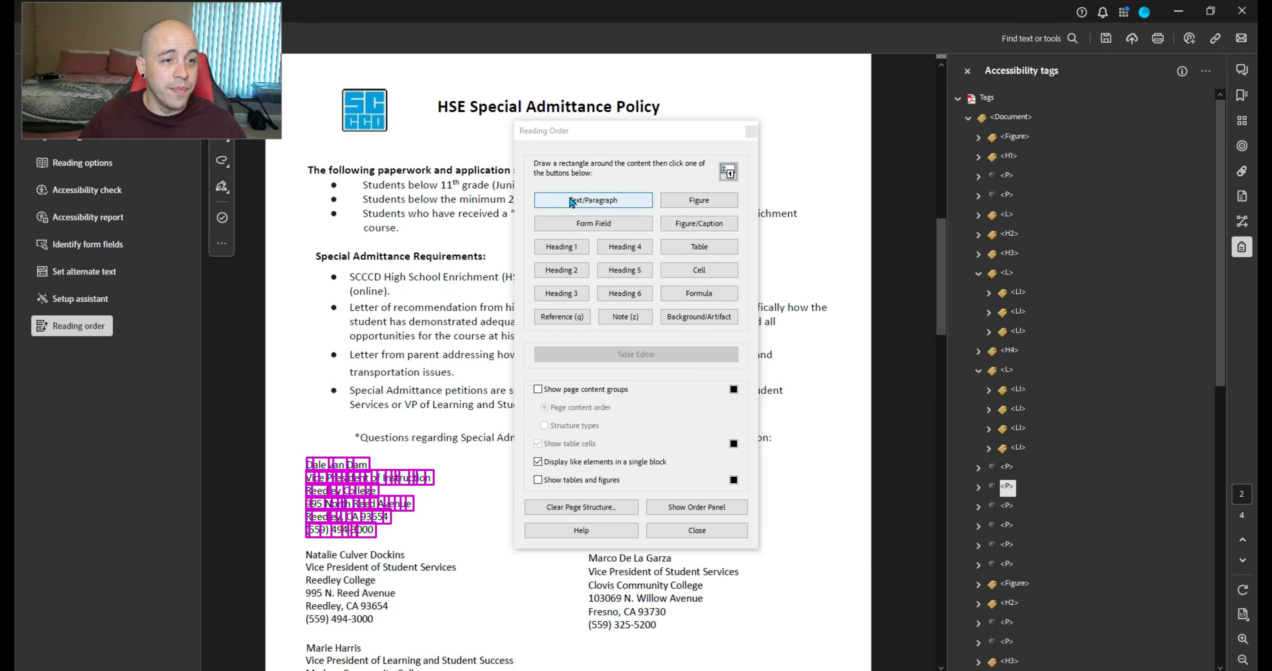
left_click(571, 200)
Tag the Fresno City College Vice President of Instruction contact block as its own Text/Paragraph
left_click_drag(589, 132, 344, 89)
left_click_drag(579, 459, 739, 545)
left_click_drag(574, 448, 769, 554)
left_click(365, 149)
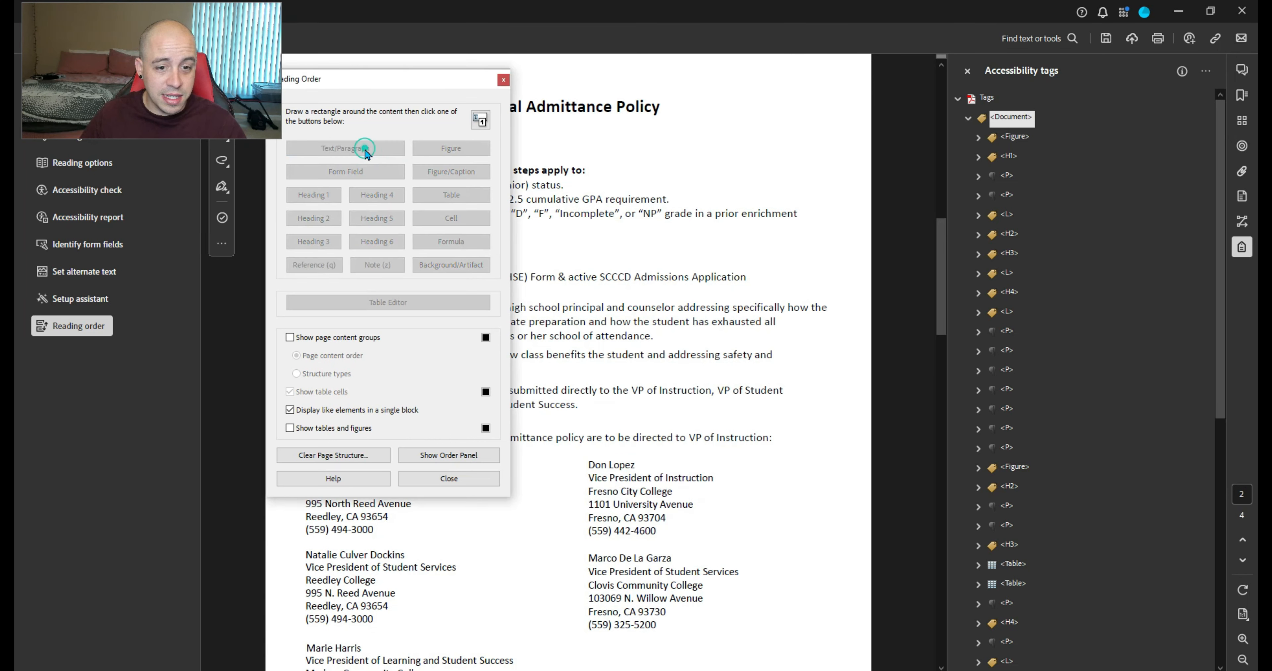
Tag the Reedley College and Clovis Community College Vice President of Student Services contact blocks as separate Text/Paragraph elements
left_click_drag(390, 82, 767, 105)
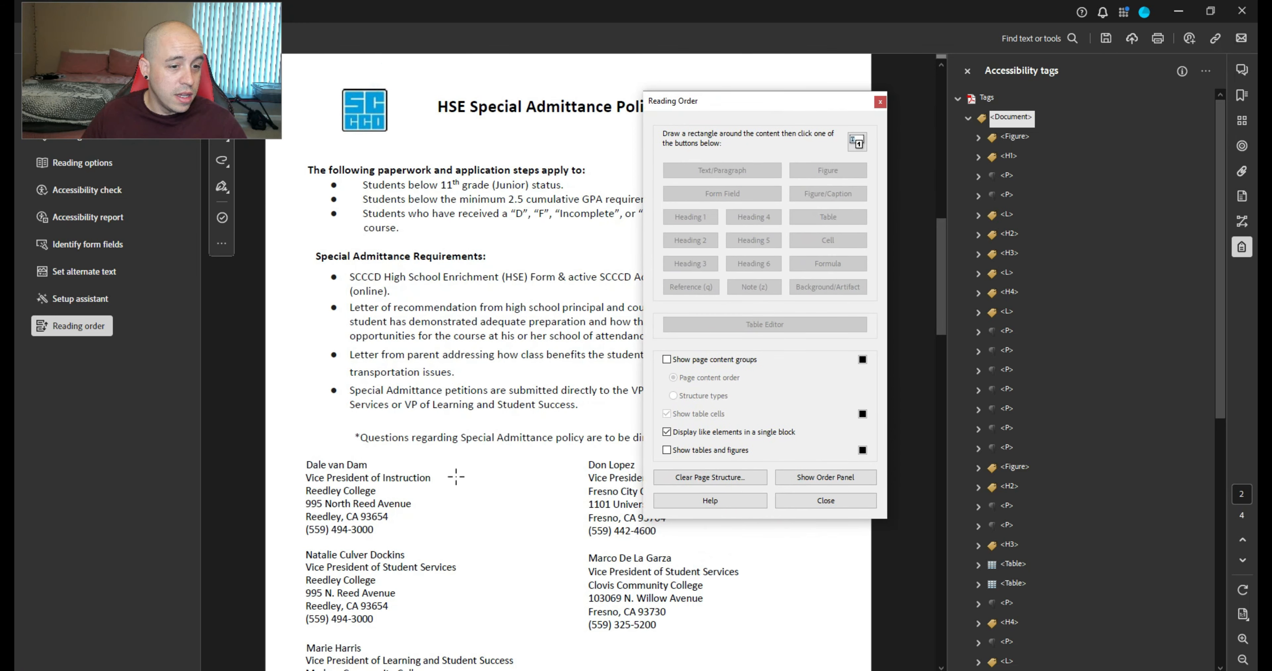
left_click_drag(292, 536, 502, 635)
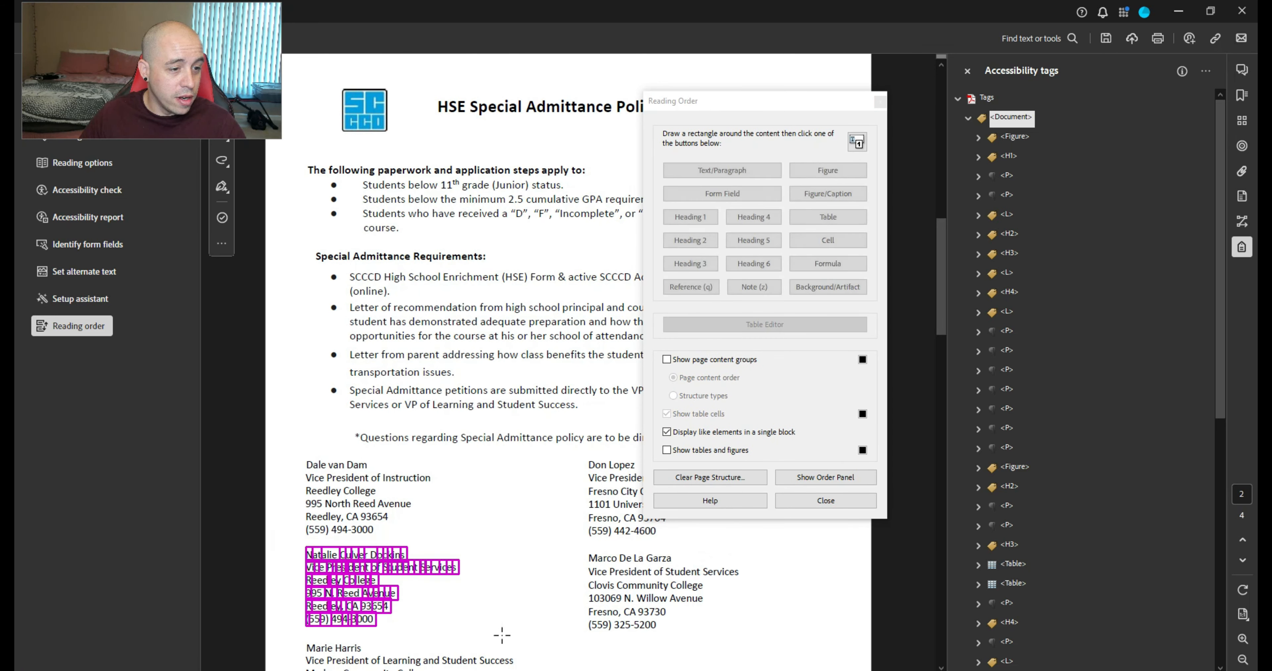
left_click(695, 173)
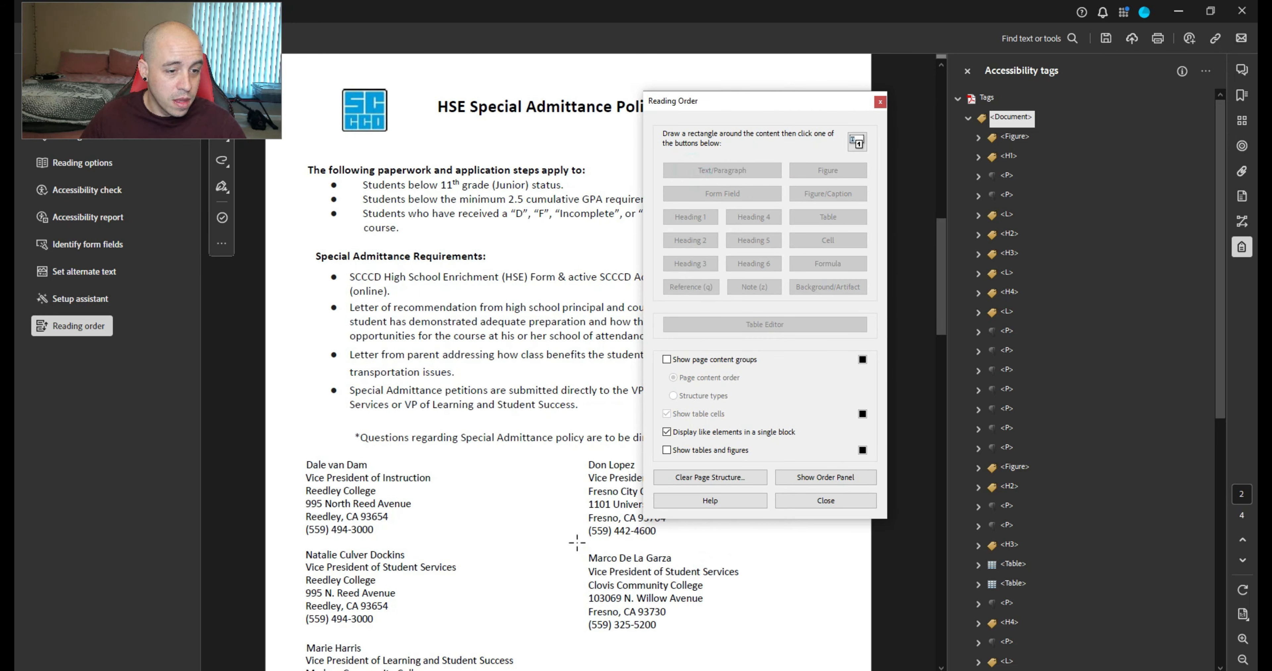
left_click_drag(578, 544, 771, 638)
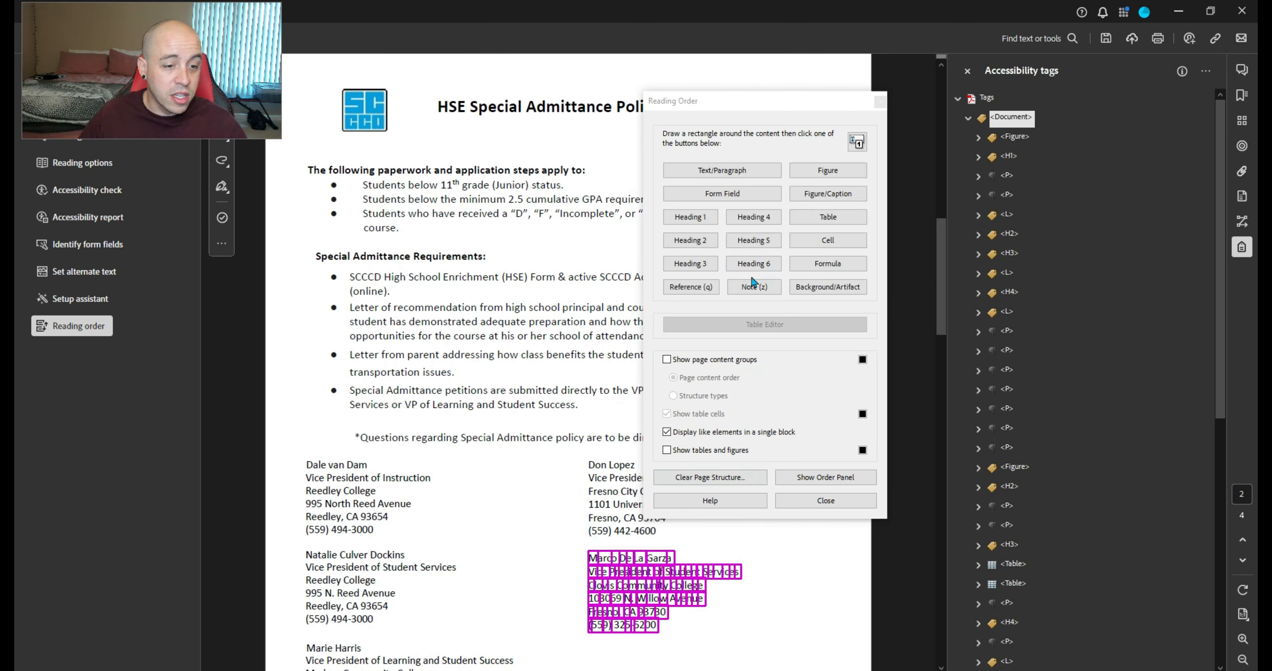
left_click(719, 173)
Tag the Madera Community College contact block as Text/Paragraph and close the Reading Order tool
scroll(497, 386, "down", 2)
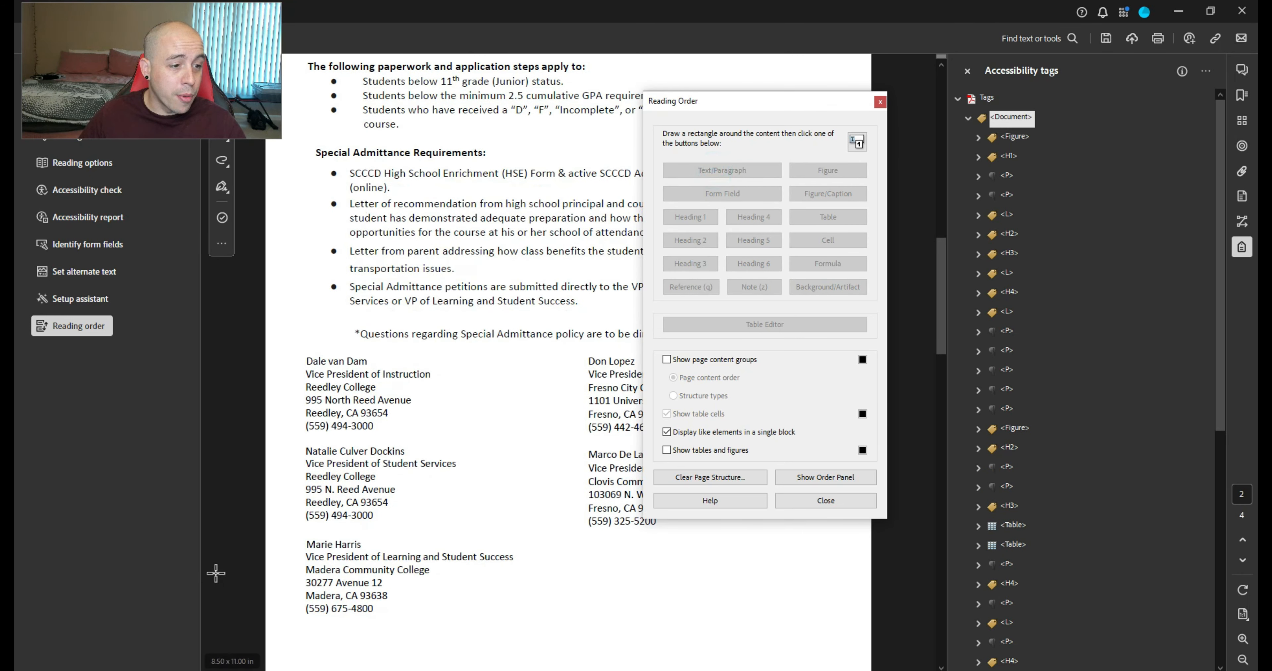
left_click_drag(296, 531, 568, 632)
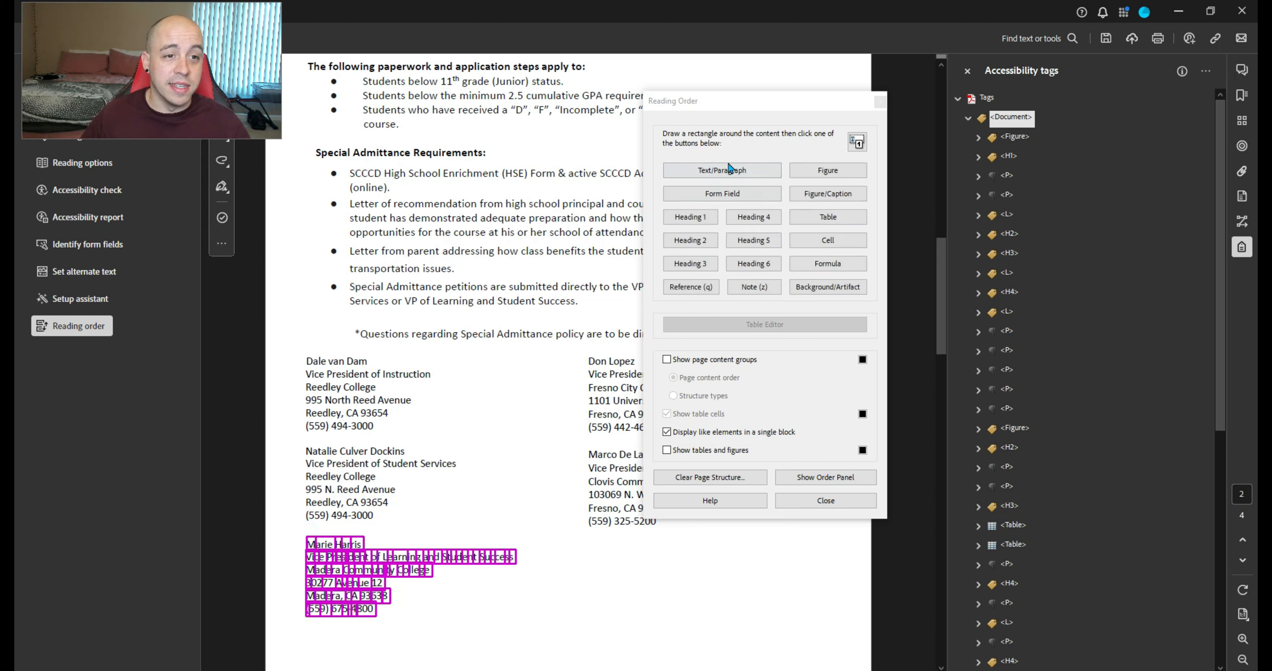
left_click(723, 172)
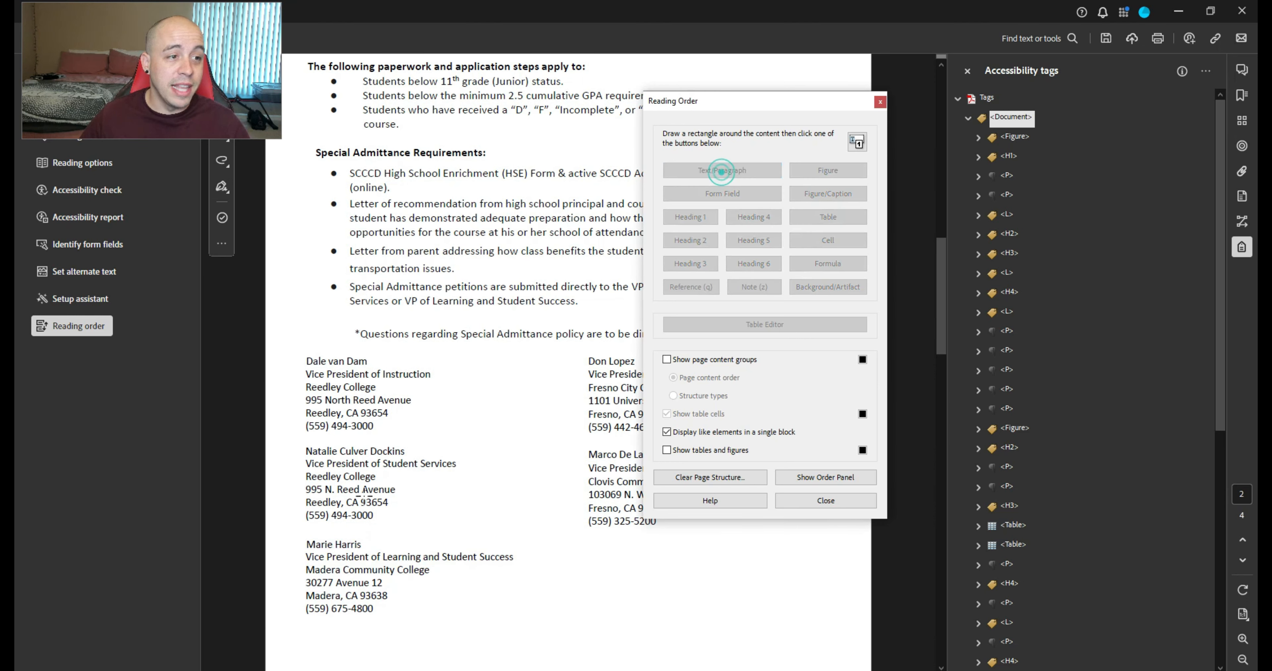
left_click(871, 501)
Check which content each tag covers between the Special Admittance Requirements list and the enrollment registration page's logo
scroll(1037, 356, "down", 6)
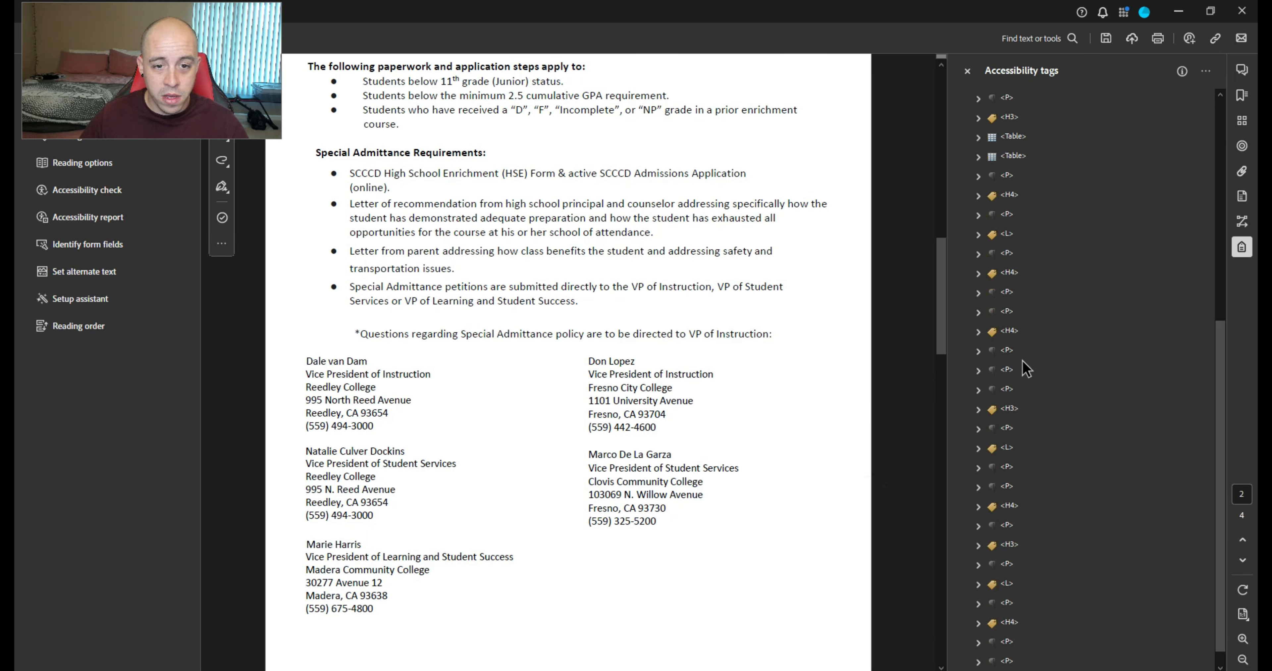
scroll(1027, 368, "up", 3)
left_click(1012, 253)
key("Up")
key("Up")
key("Up")
key("Up")
key("Up")
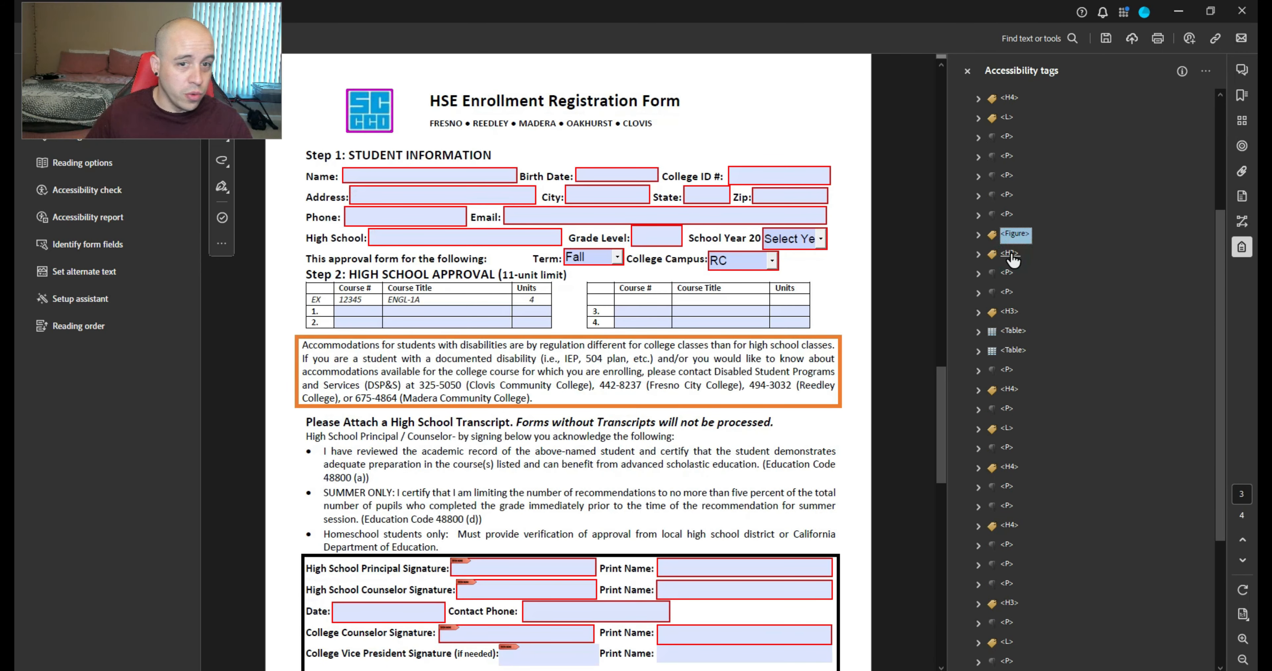
key("Up")
key("Up")
key("Up")
key("Down")
key("Down")
key("Down")
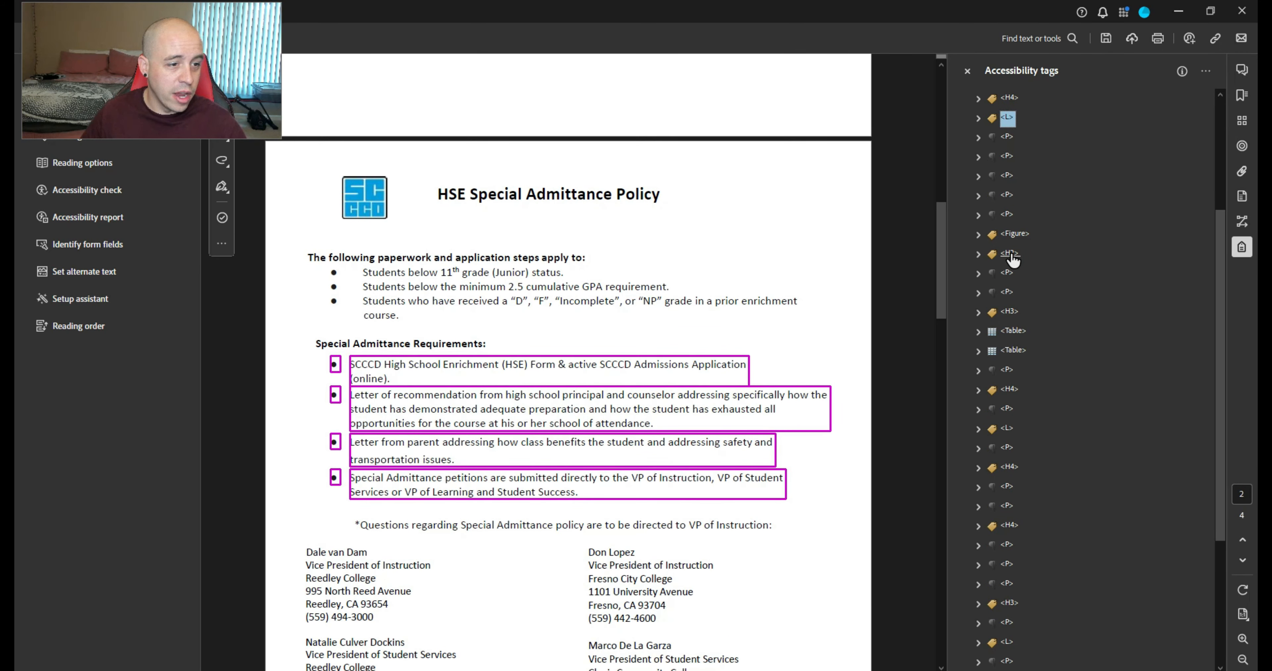
key("Down")
key("Down")
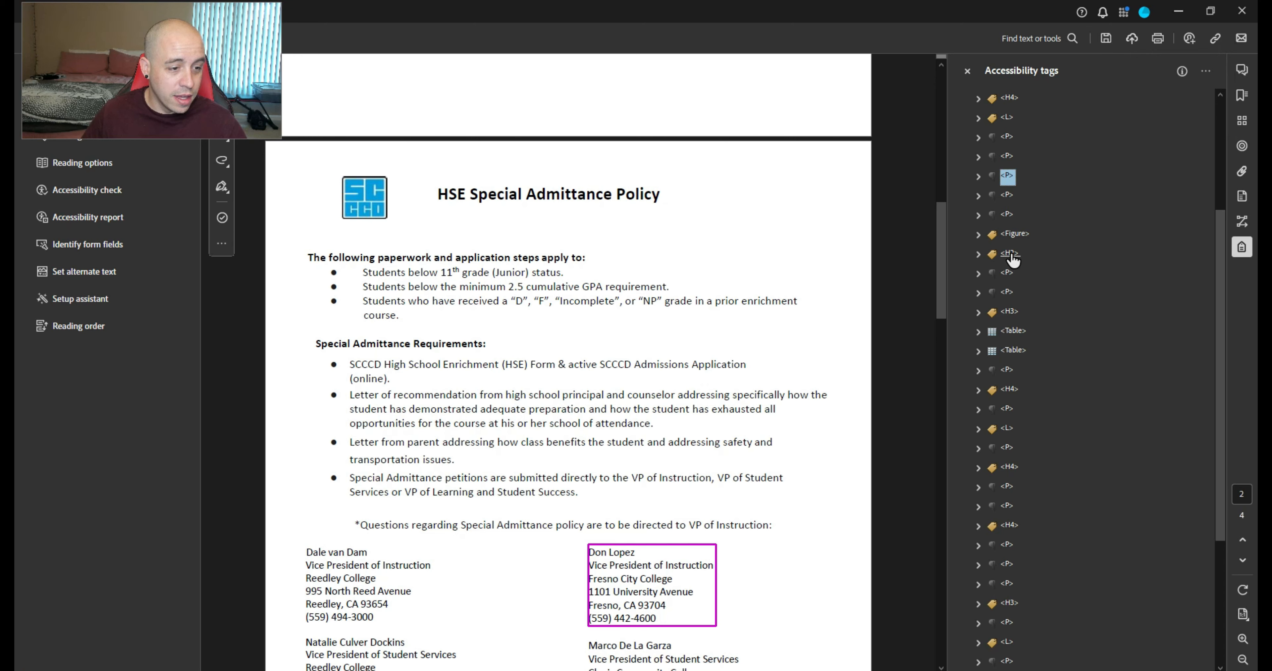
Move the two nested Vice President of Student Services paragraph tags out of their parent P, directly after the Fresno City College contact
key("Right")
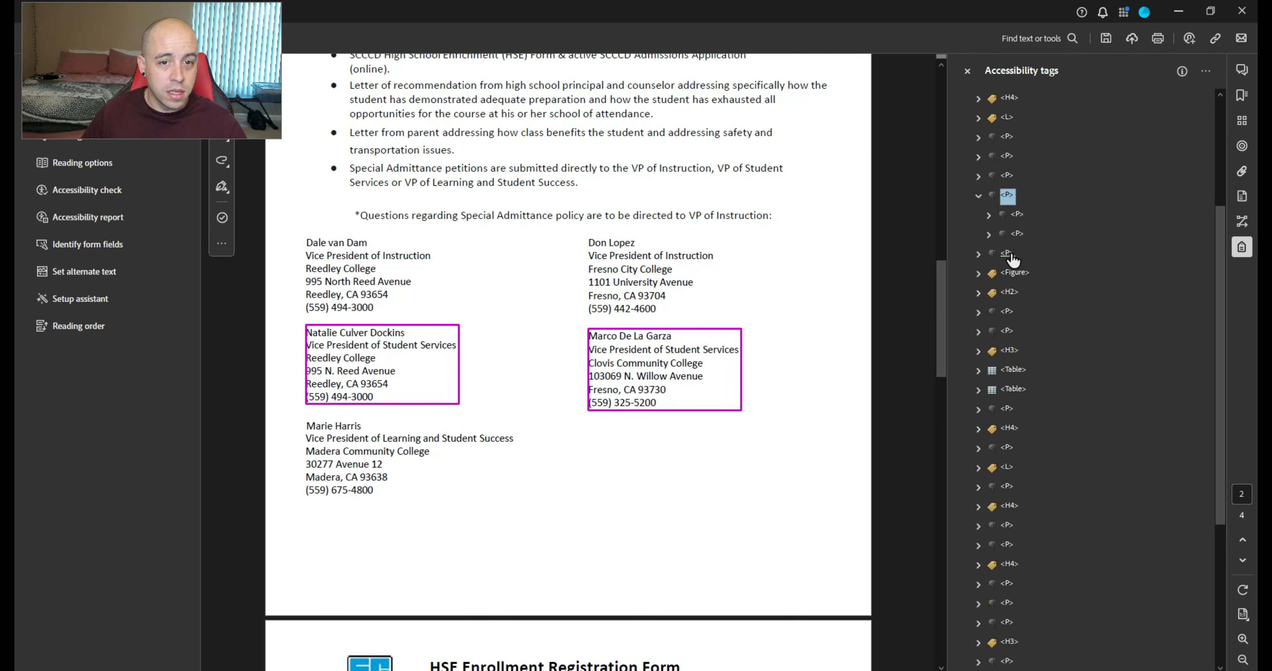
key("Down")
key("shift+Down")
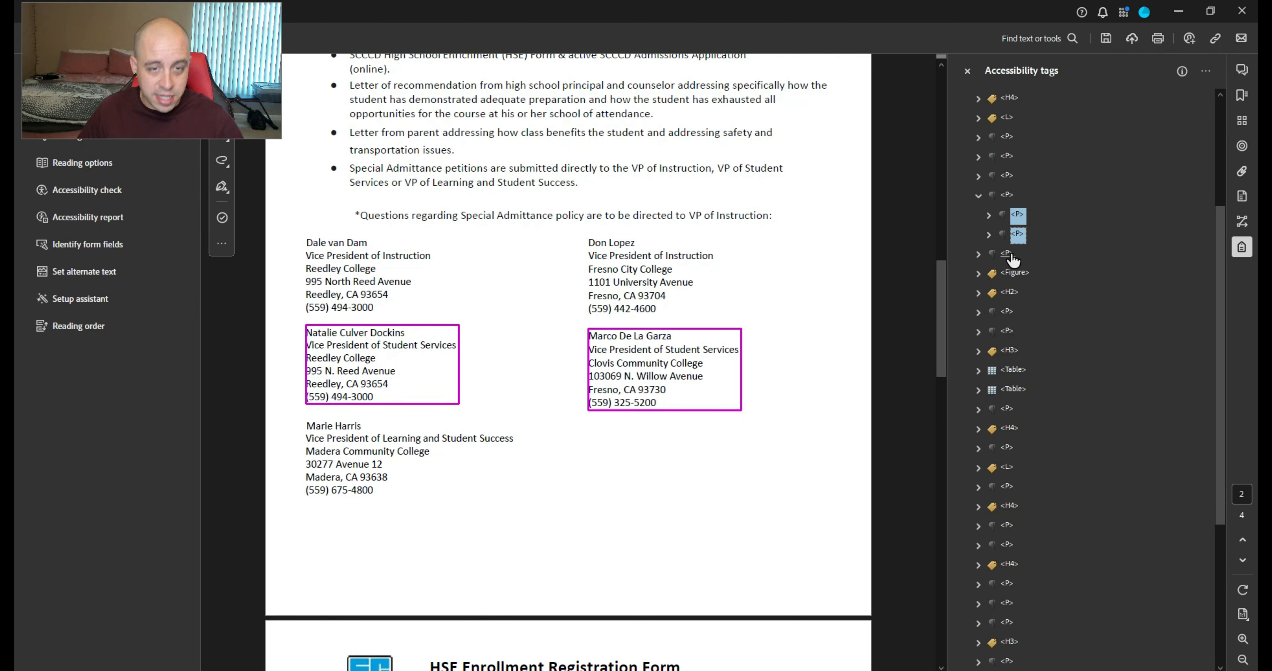
key("ctrl+x")
key("Up")
key("Up")
key("Up")
key("ctrl+v")
Delete the emptied parent P tag that follows the two Vice President of Student Services paragraphs
key("Down")
key("Down")
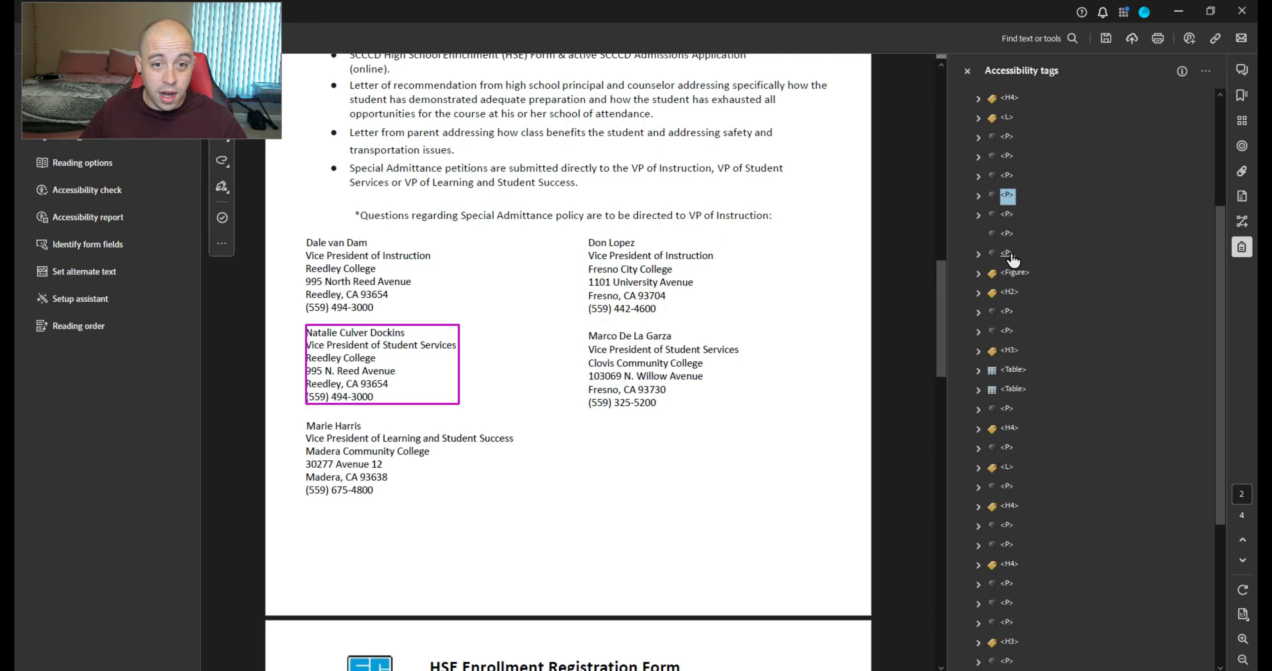
key("Down")
key("Delete")
Check the order and content of the contact paragraph tags through the Madera Community College block
key("Up")
key("Up")
key("Up")
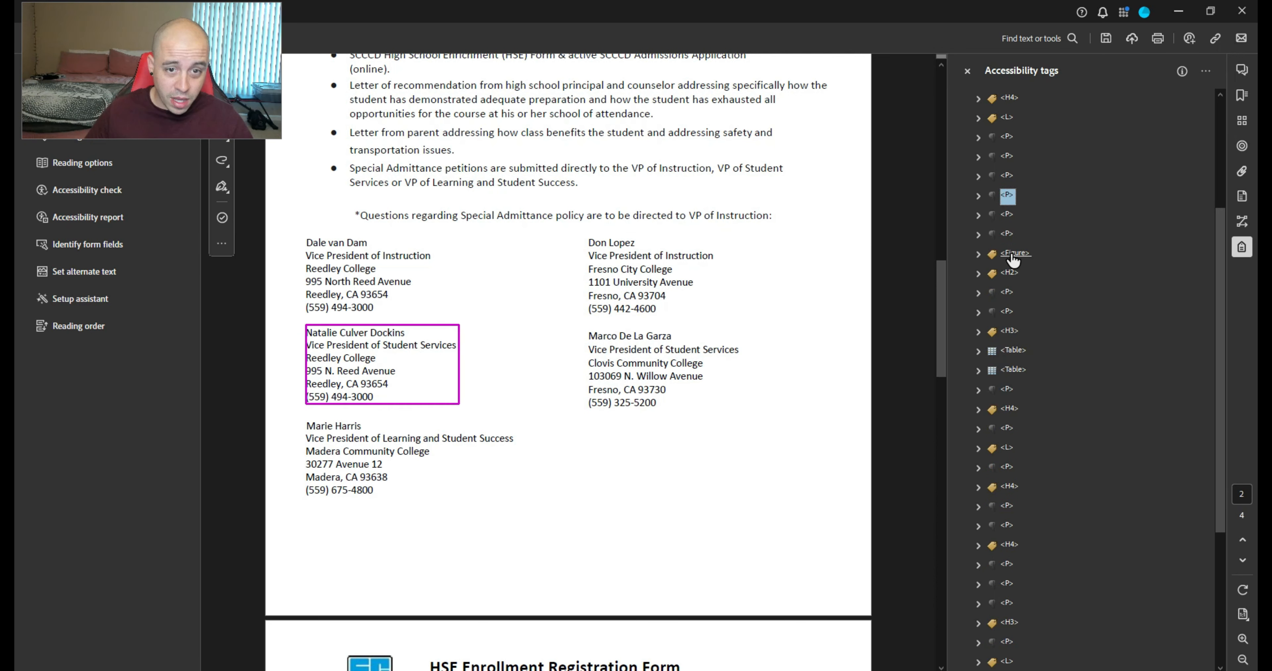
key("Up")
key("Down")
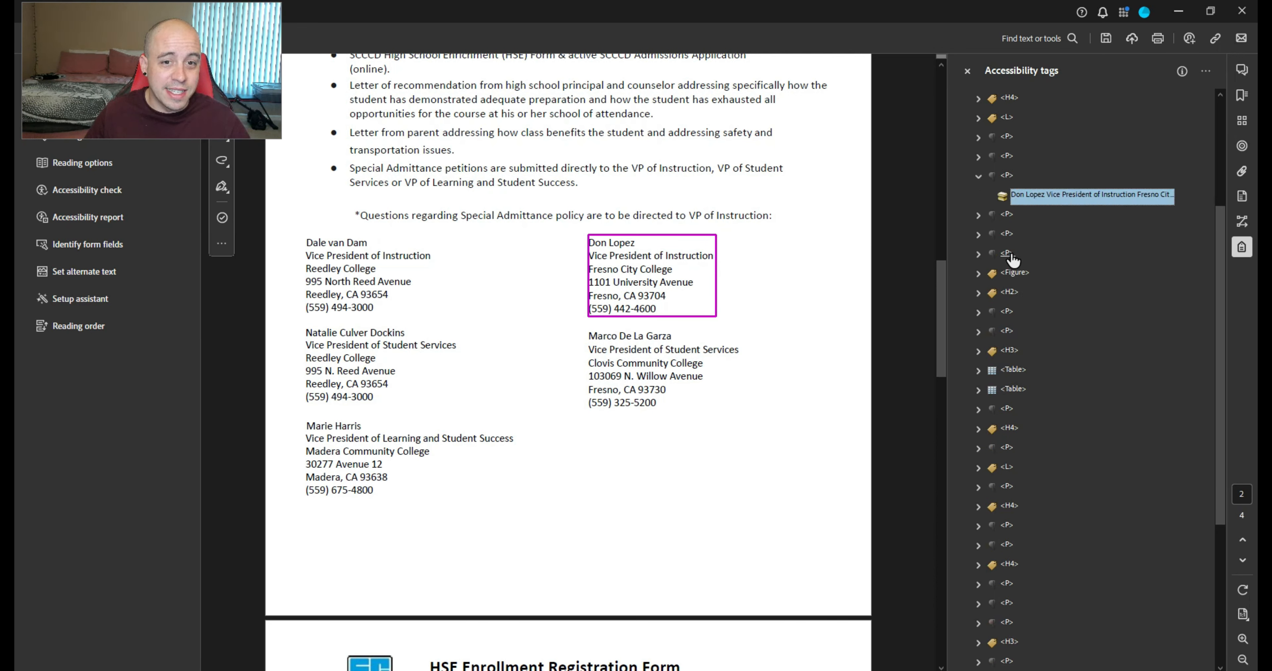
key("Down")
key("Down")
key("Down")
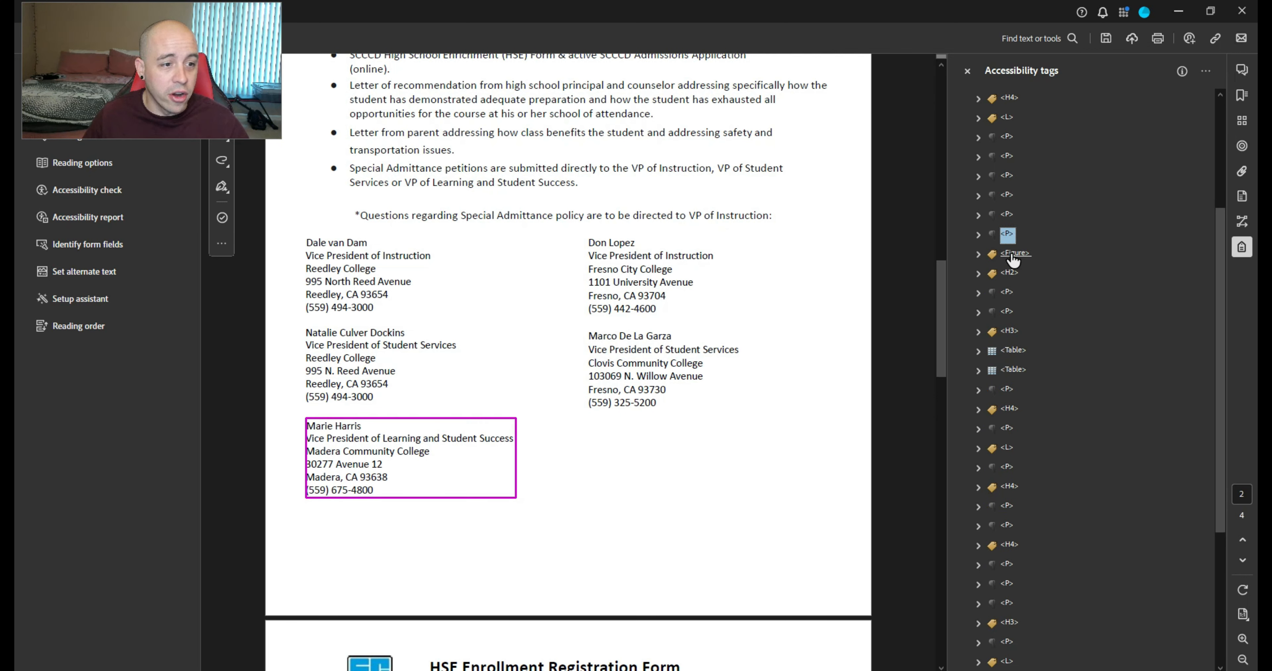
Change the SCCCD logo image on the HSE Enrollment Registration Form page to a Page artifact and delete its empty Figure tag
left_click(1013, 255)
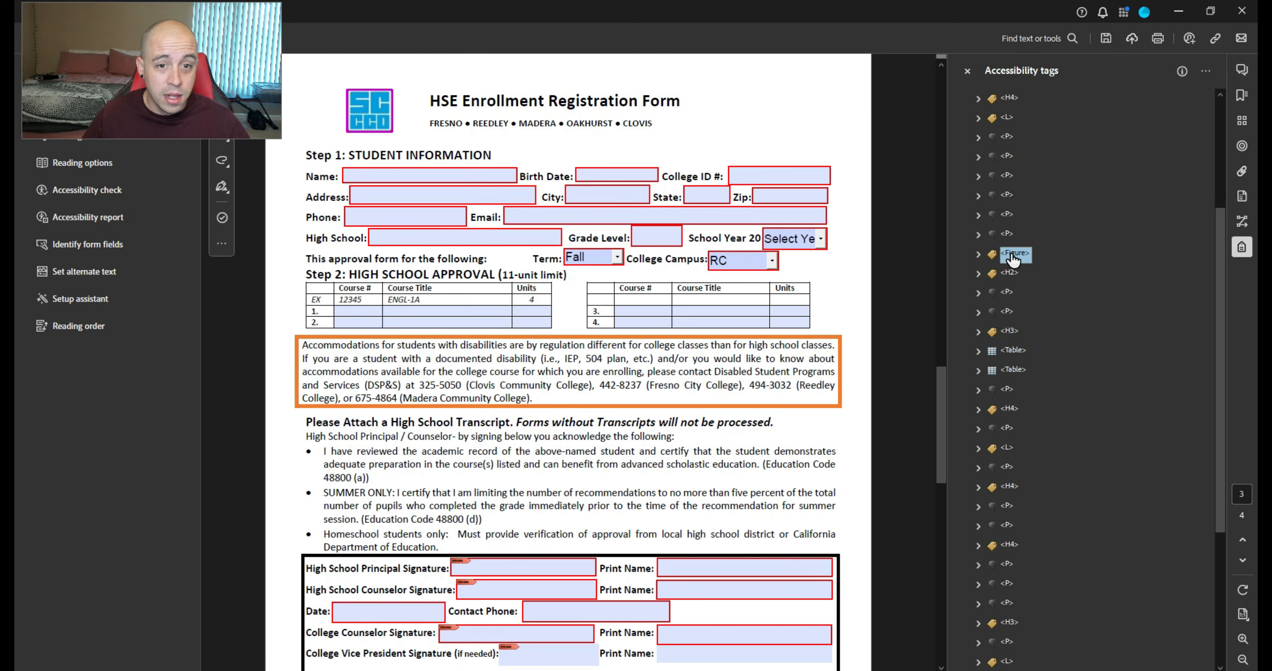
key("Right")
key("Down")
right_click(1043, 278)
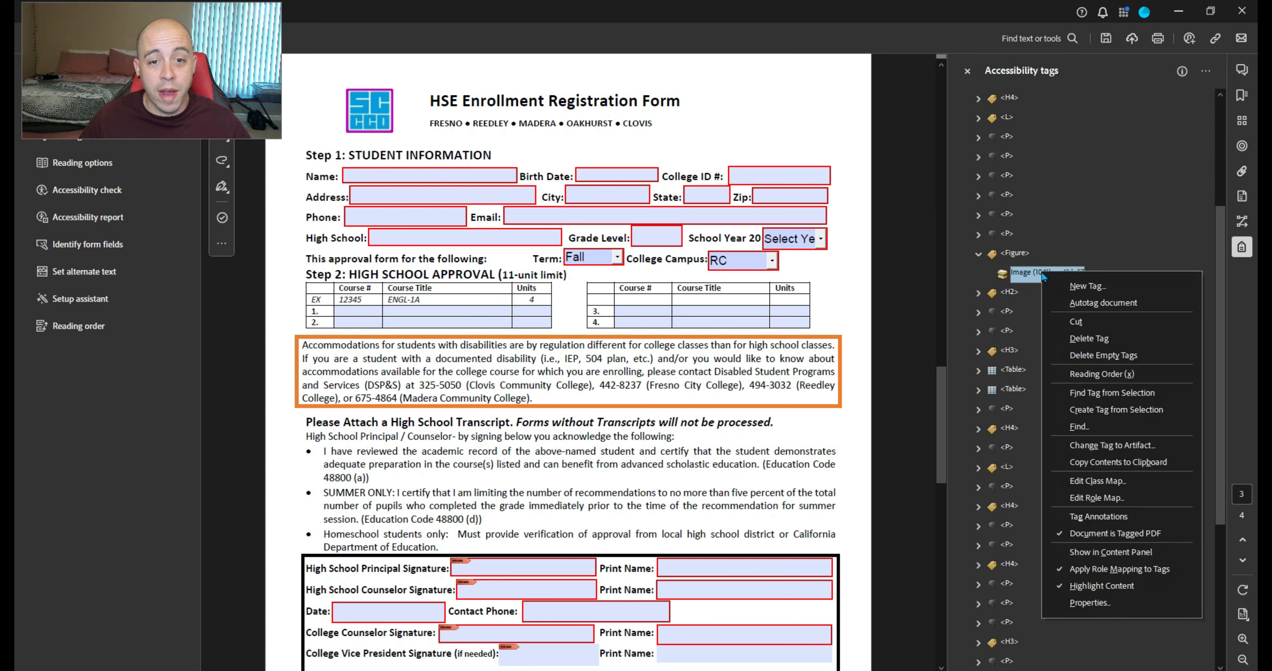
left_click(1133, 446)
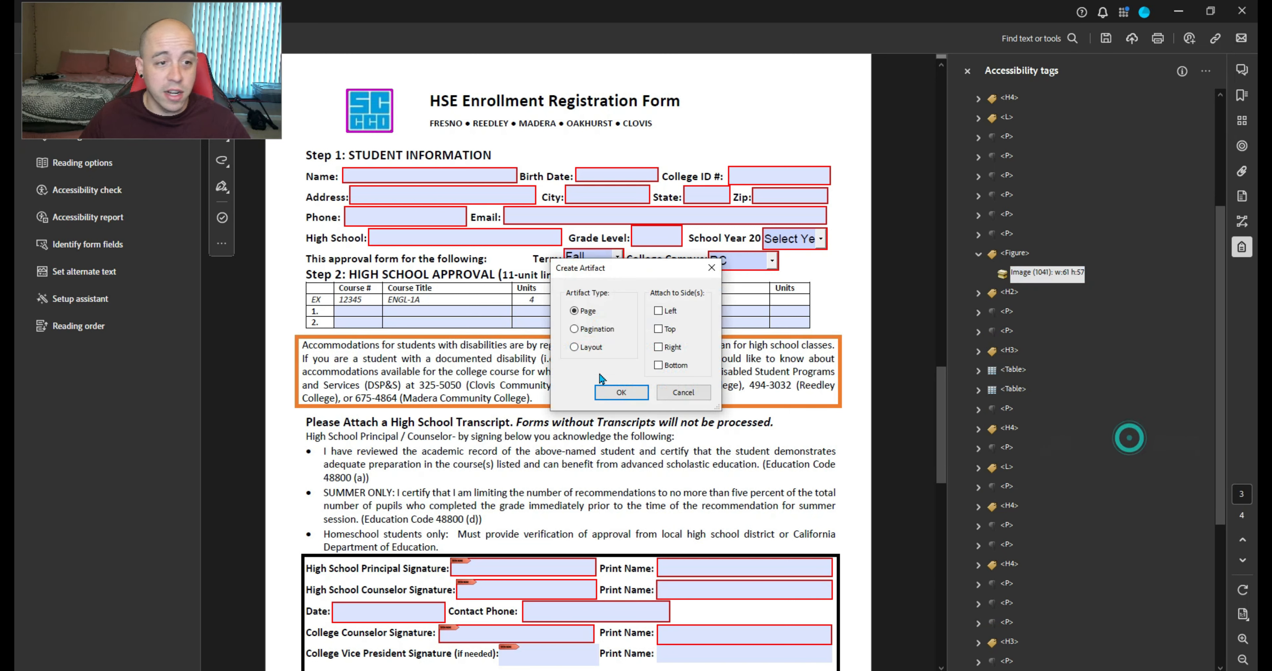
left_click(619, 391)
key("Delete")
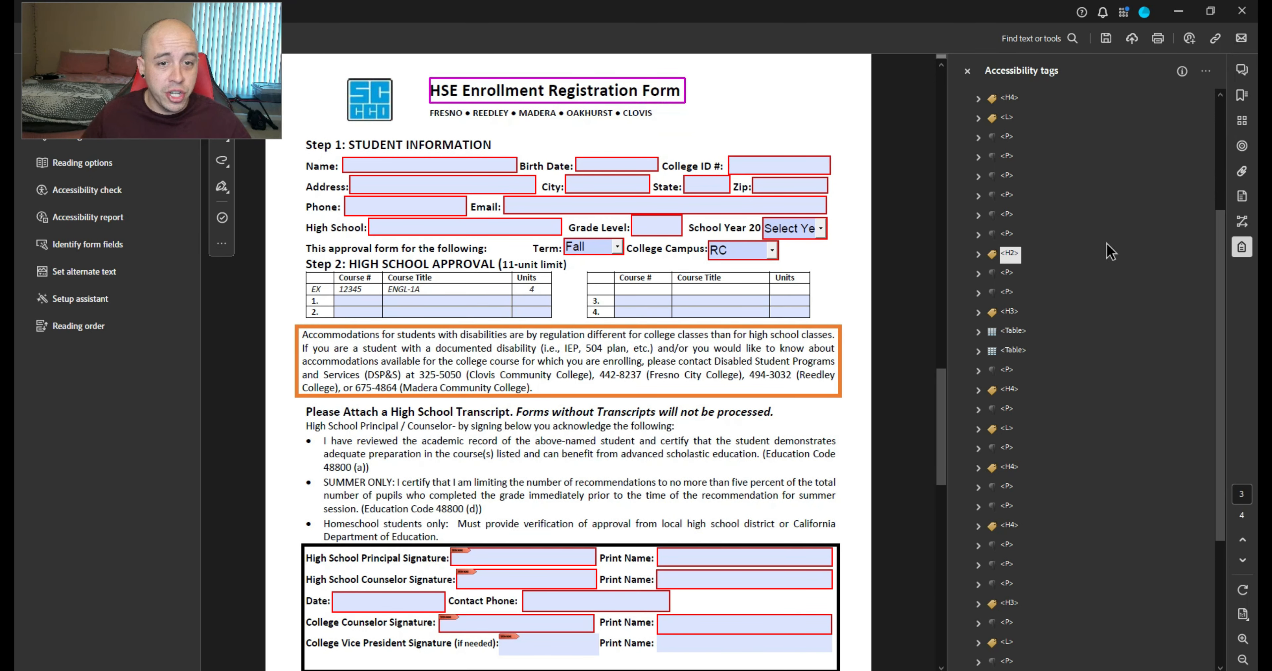
Change the FRESNO, REEDLEY, MADERA, OAKHURST, CLOVIS line to a Page artifact and delete its empty P tag
left_click(1008, 277)
key("Right")
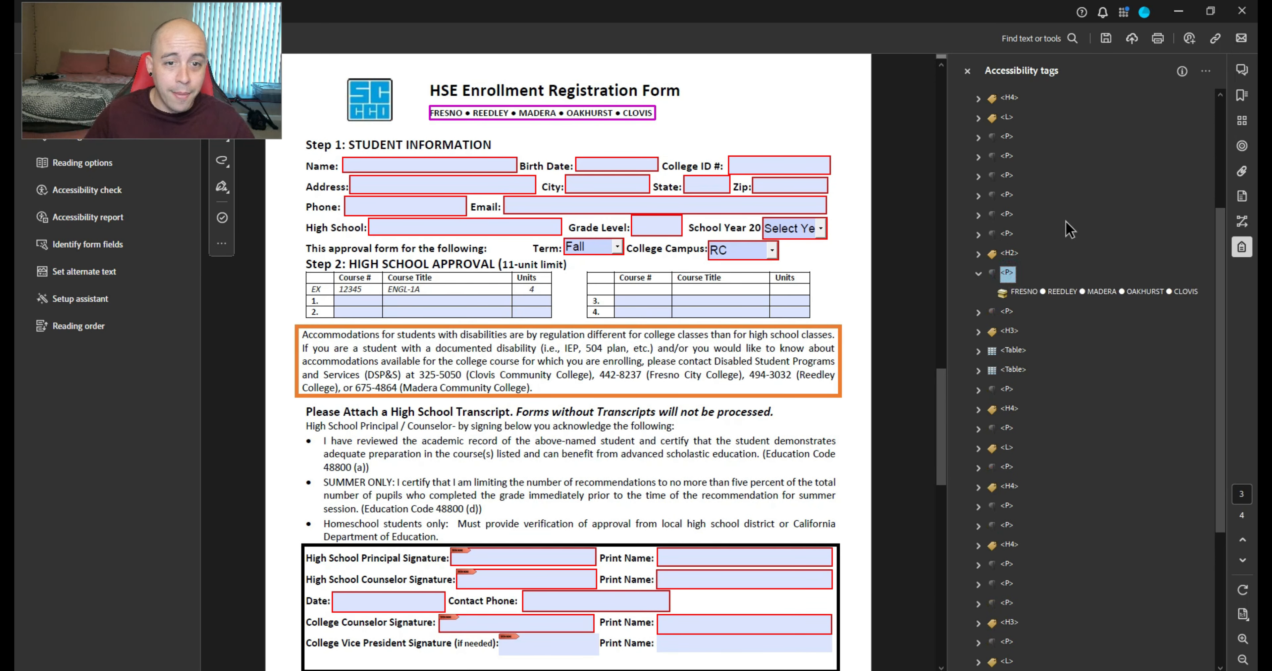
key("Down")
right_click(1054, 295)
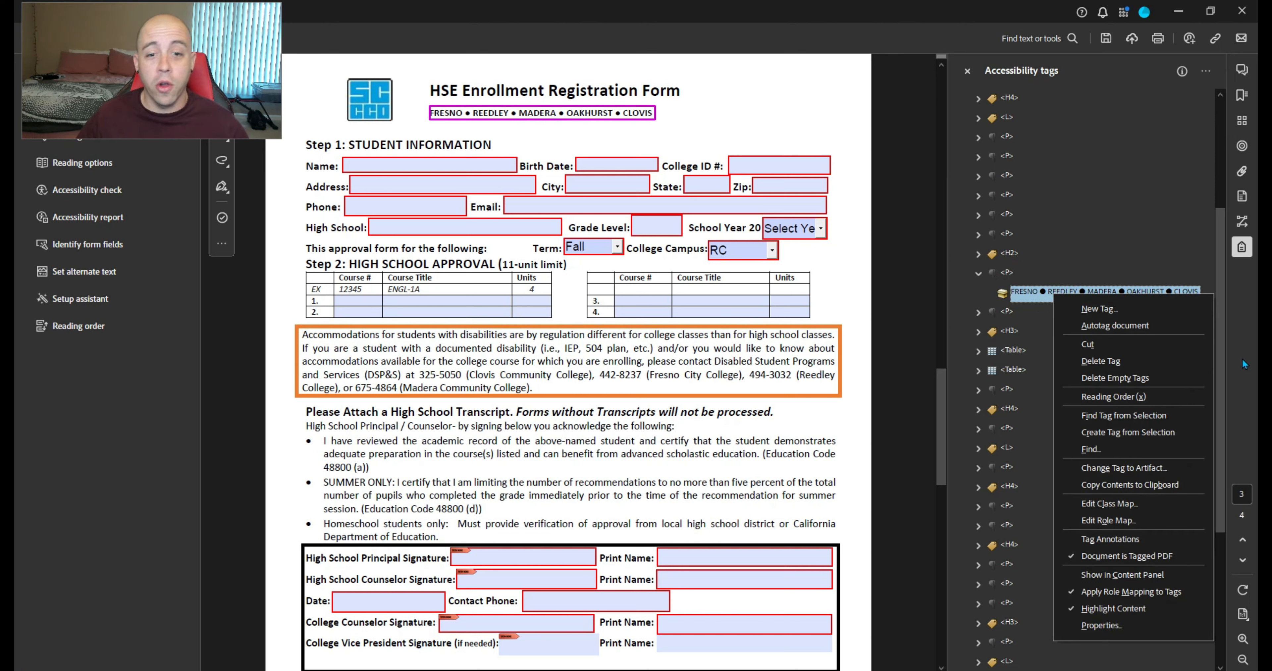
left_click(1160, 465)
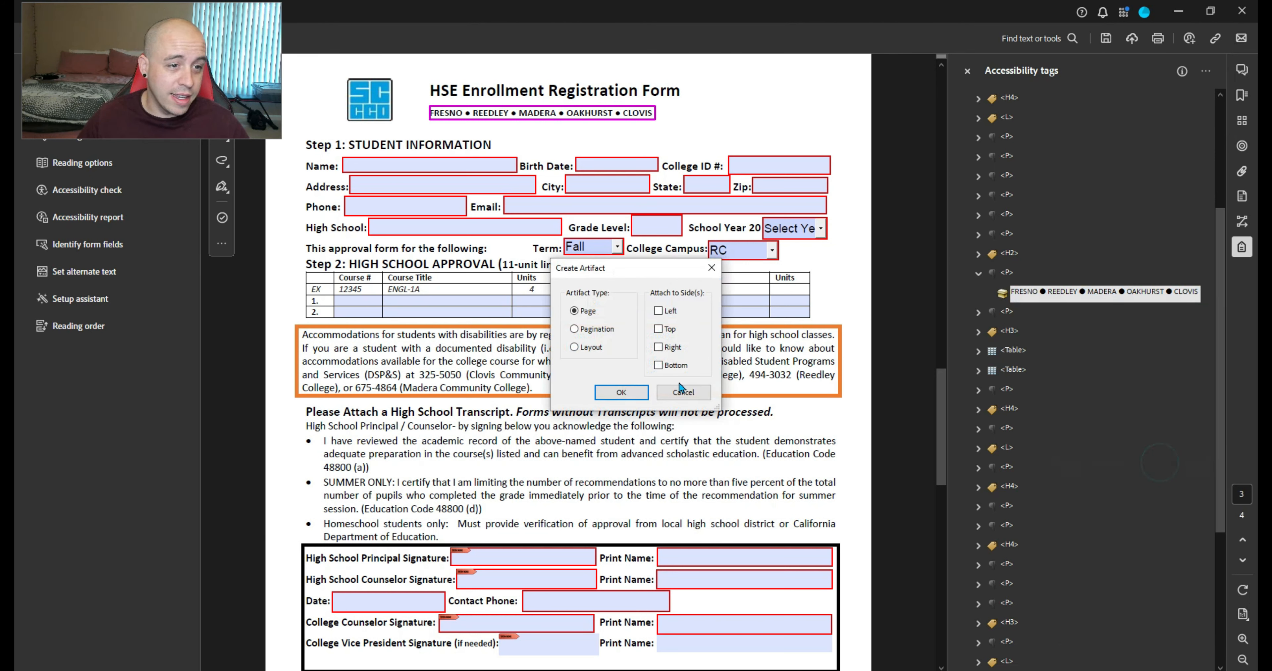
left_click(643, 391)
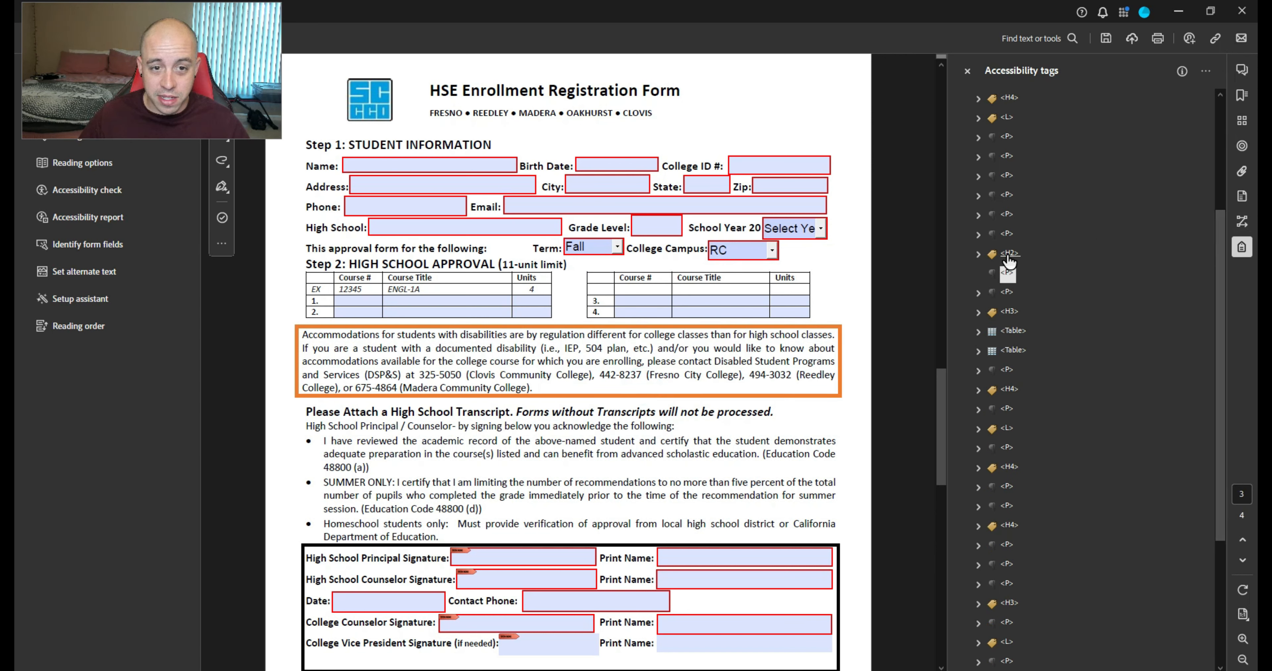
left_click(1009, 254)
left_click(1009, 274)
key("Delete")
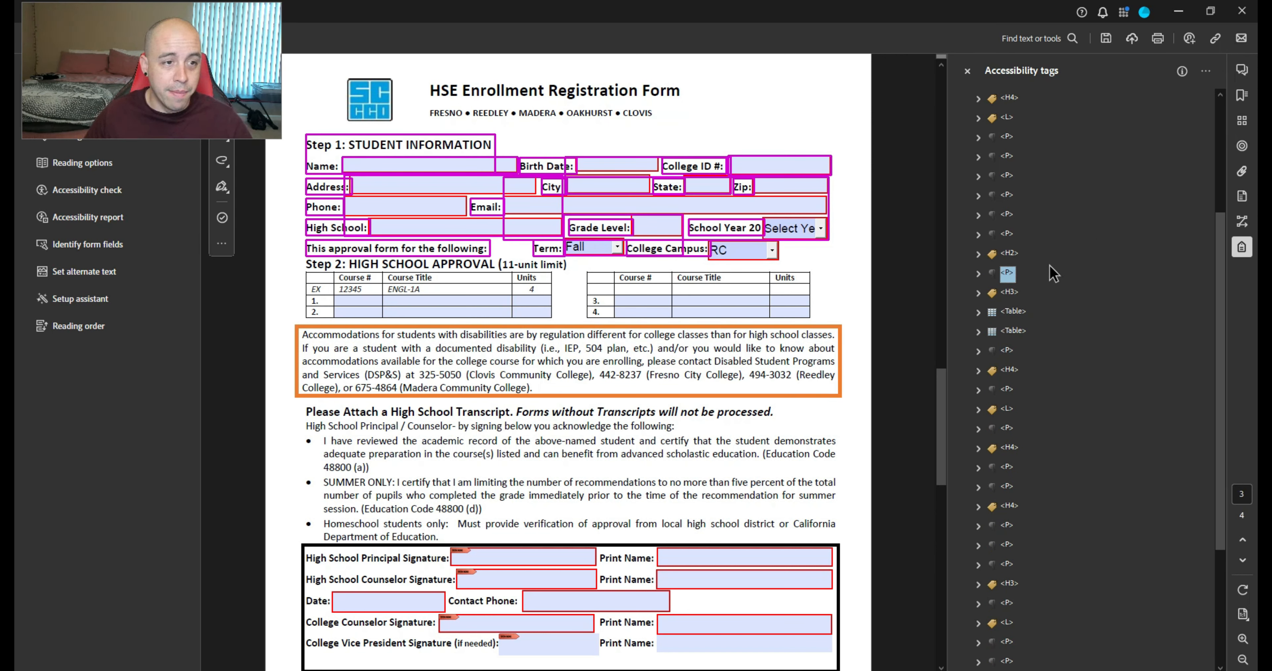
Examine the nested tags and form field objects inside the P tag that holds the Step 1: STUDENT INFORMATION section
key("Down")
key("Up")
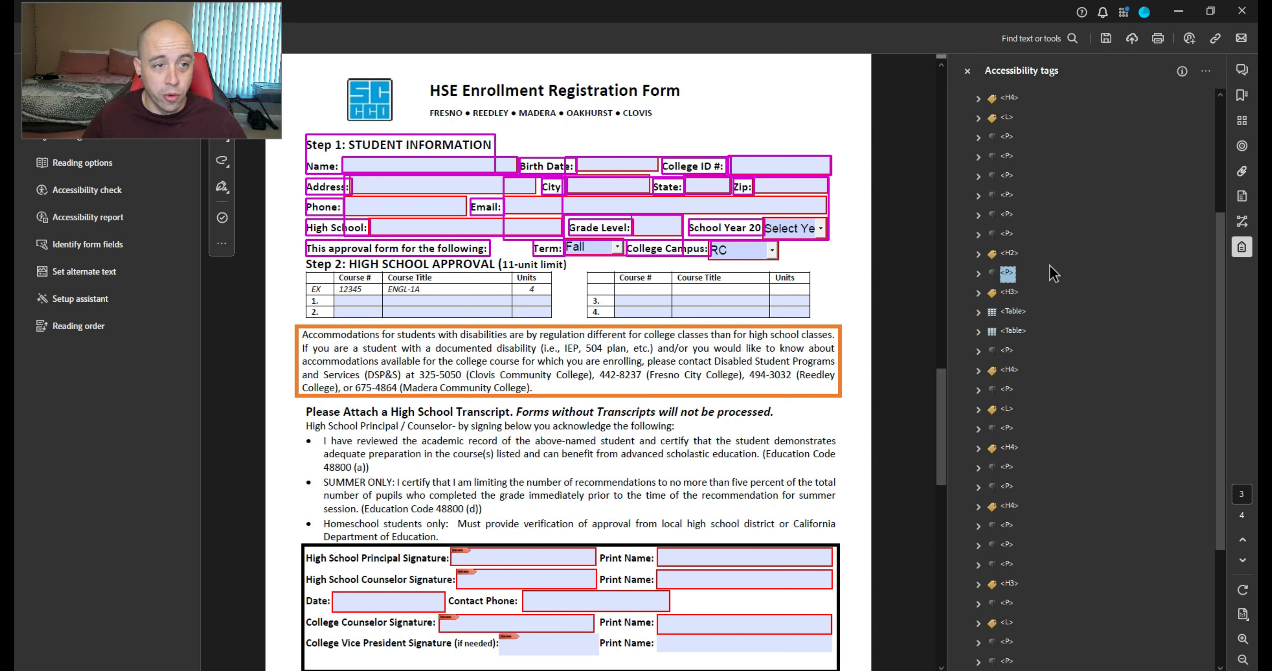
key("Down")
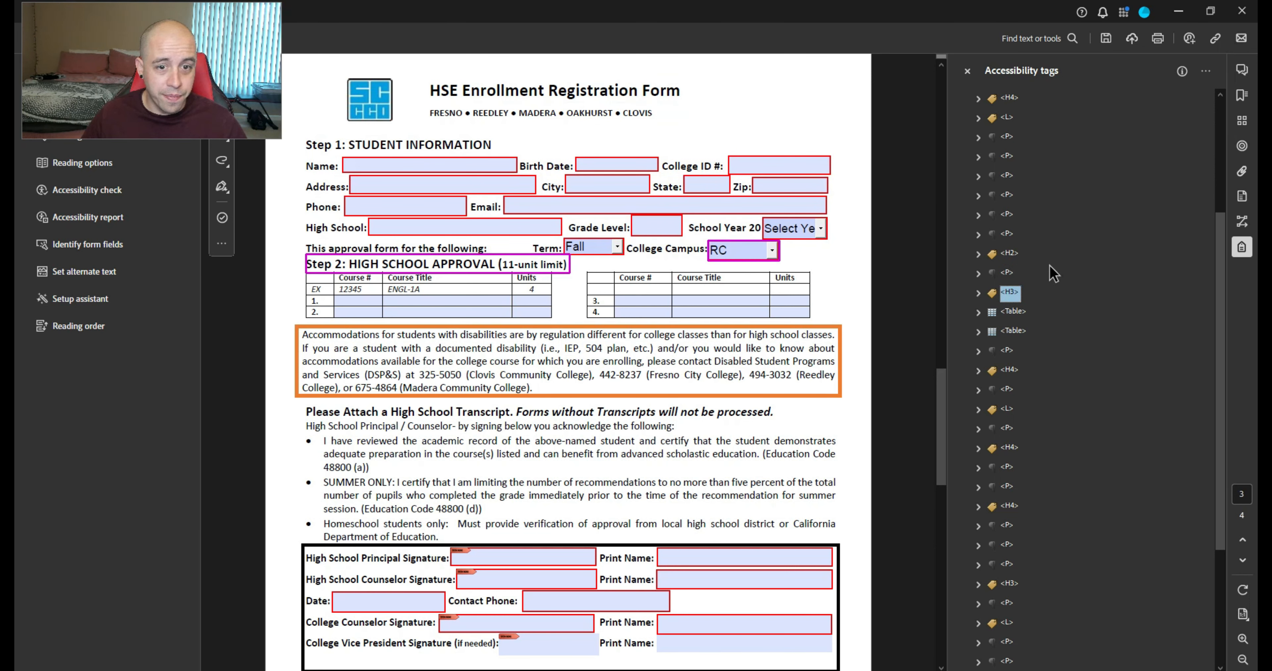
key("Up")
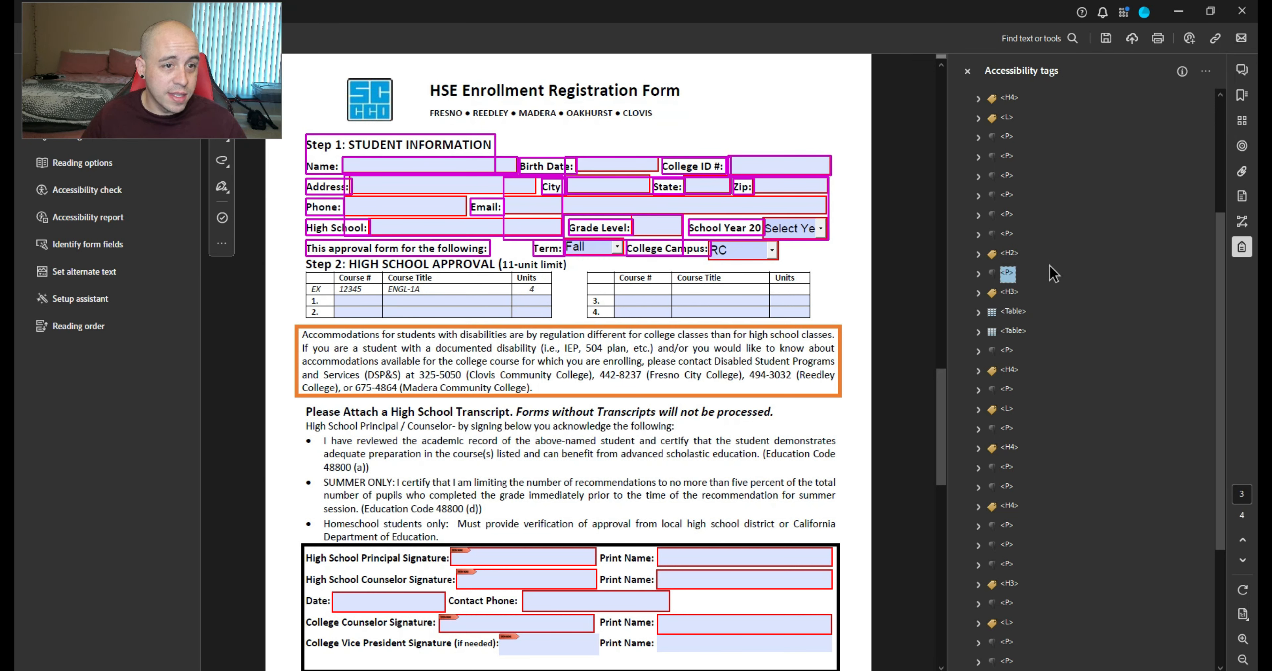
key("Right")
key("Down")
key("Right")
key("Down")
key("Down")
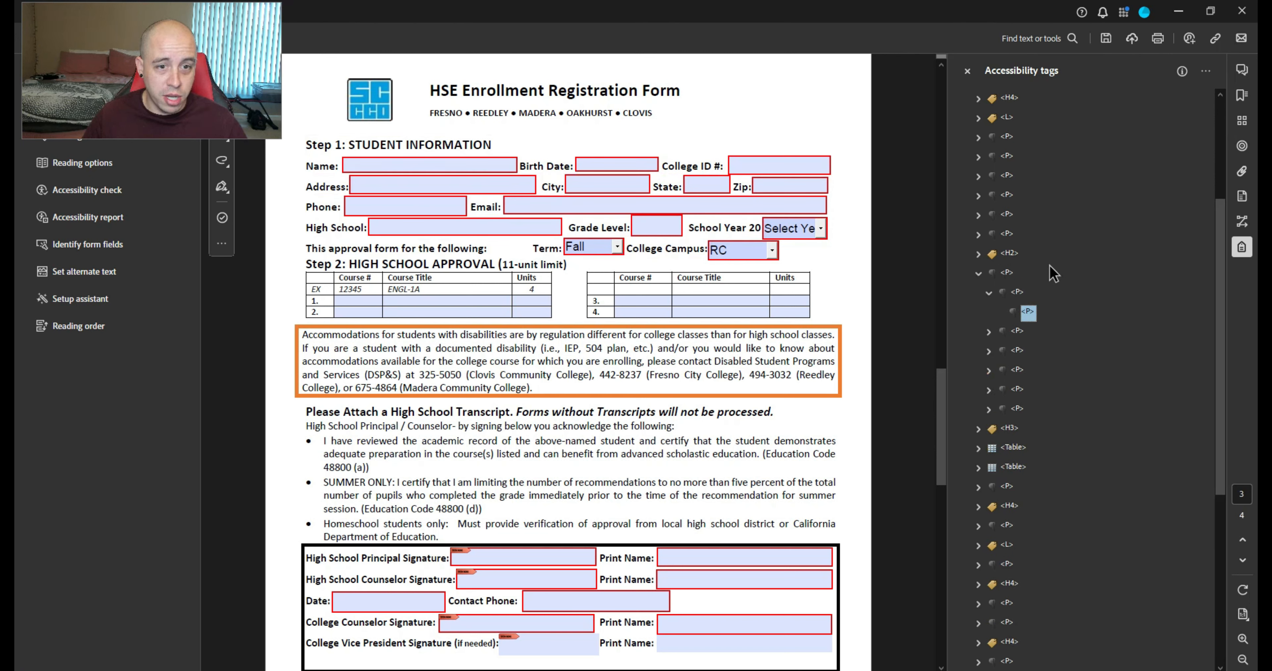
key("Right")
key("Down")
key("Right")
key("Down")
key("Down")
key("Down")
key("Down")
key("Down")
key("Down")
key("Up")
key("Up")
key("Up")
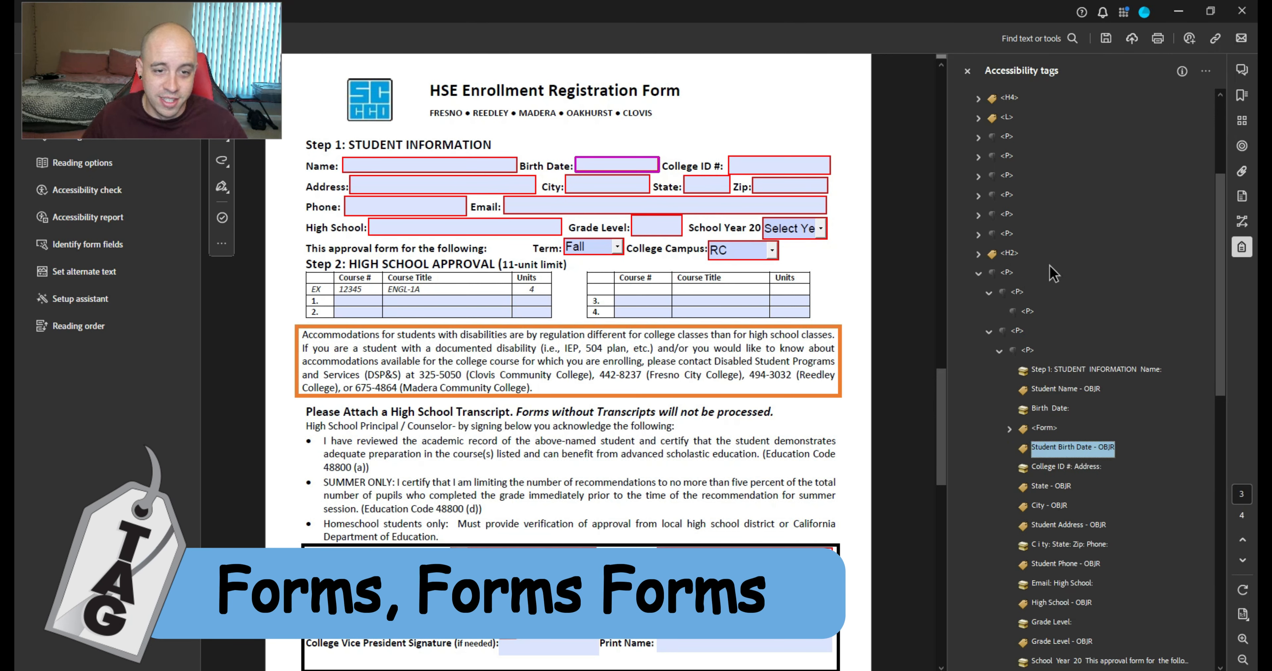
key("Up")
key("Up")
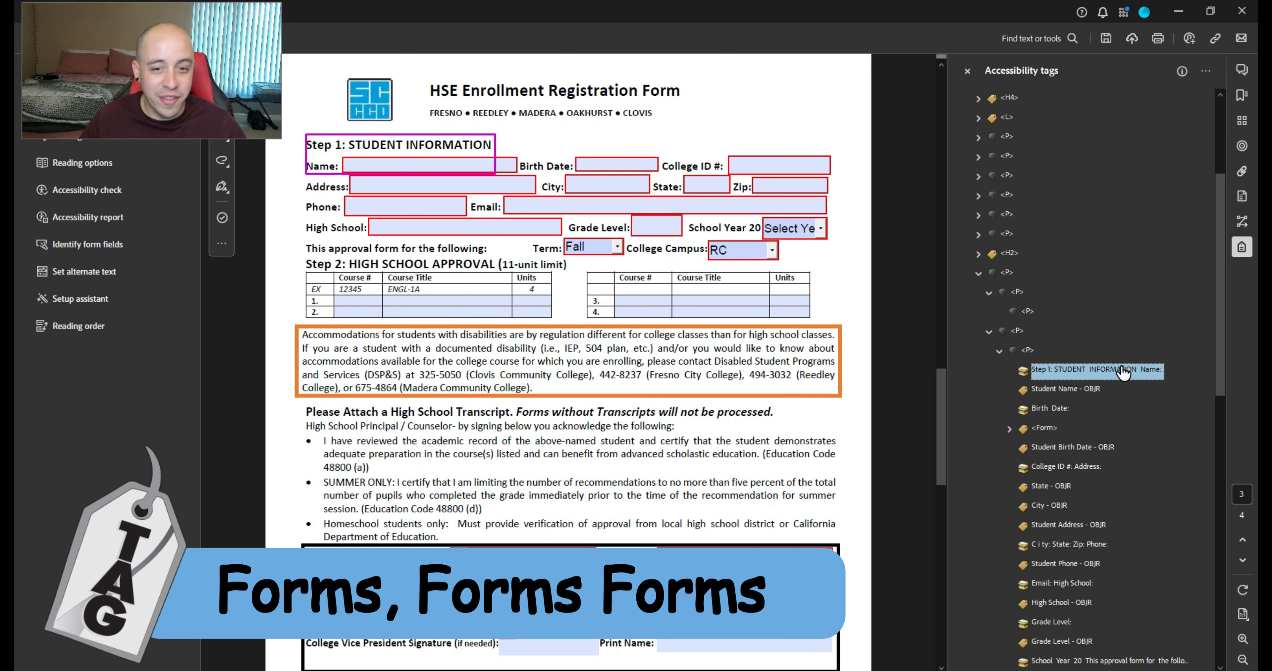
scroll(1089, 395, "down", 3)
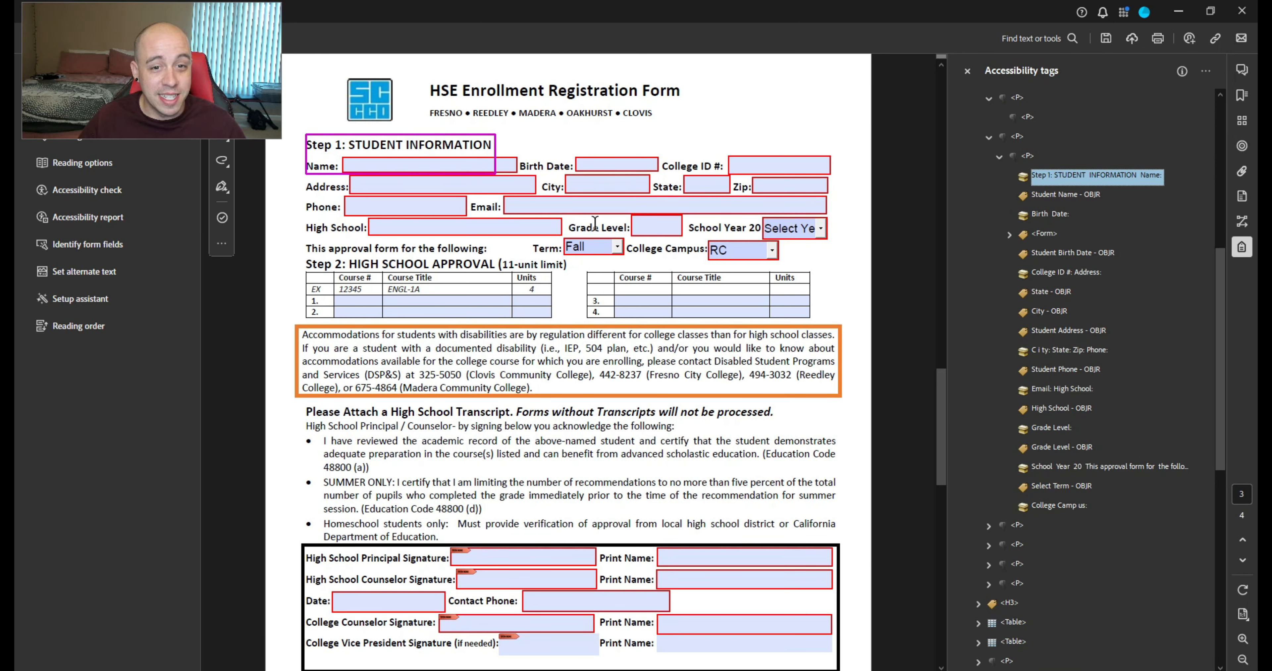
scroll(1075, 204, "up", 3)
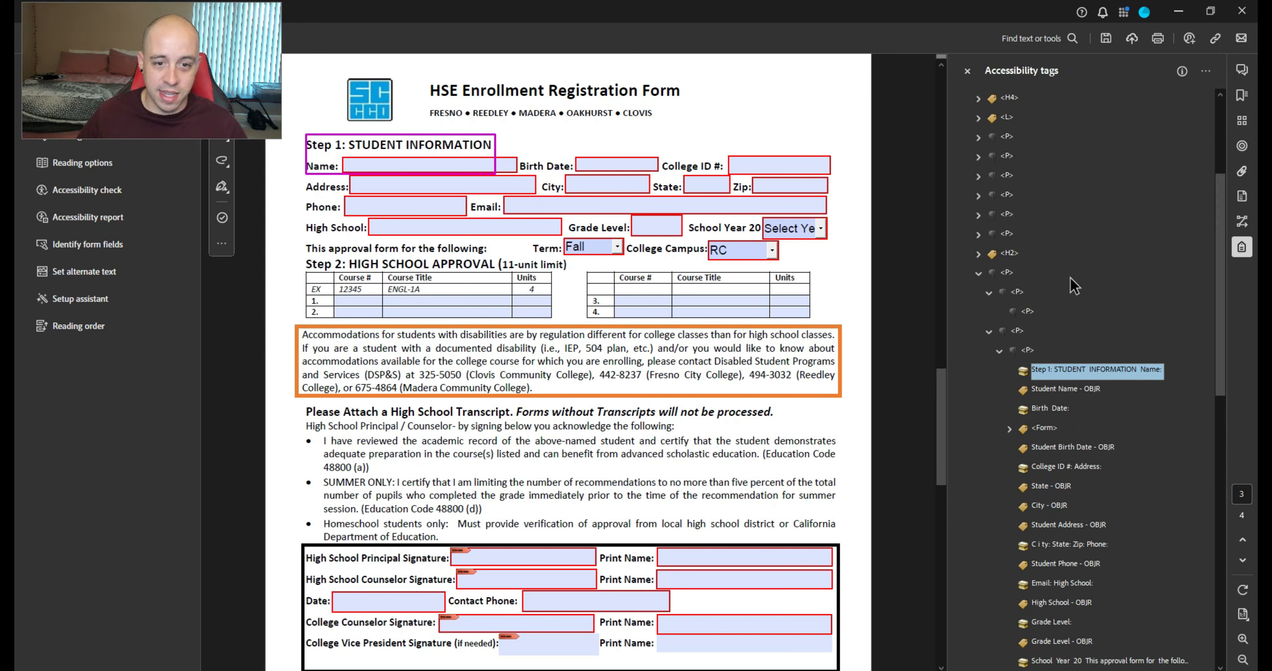
left_click(977, 274)
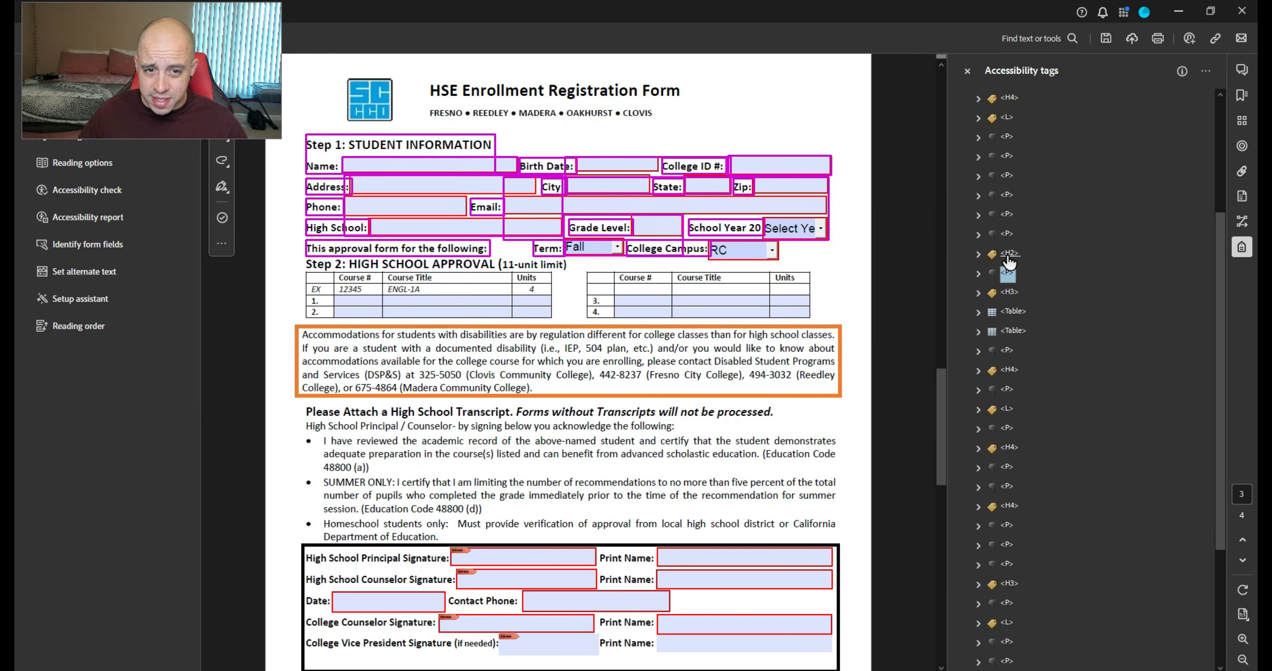
Review the Step 1 heading and its individual field labels on the page to determine which separate tags the section needs
left_click(1010, 254)
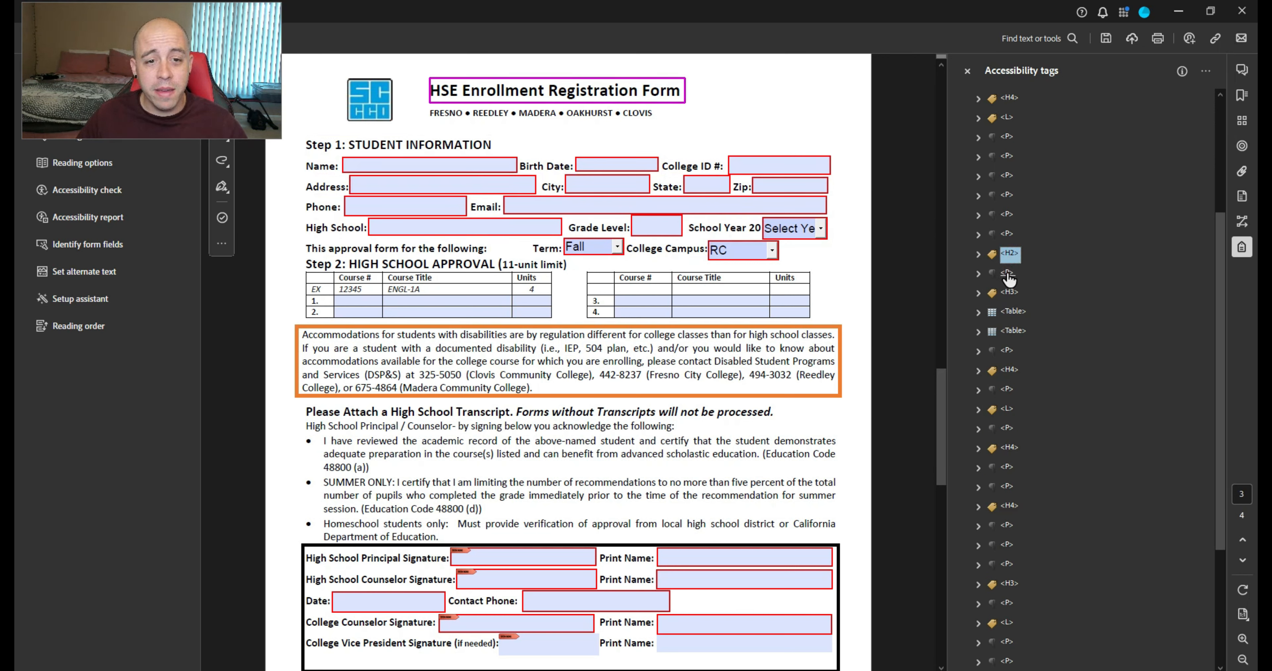
left_click(1007, 274)
left_click(1009, 254)
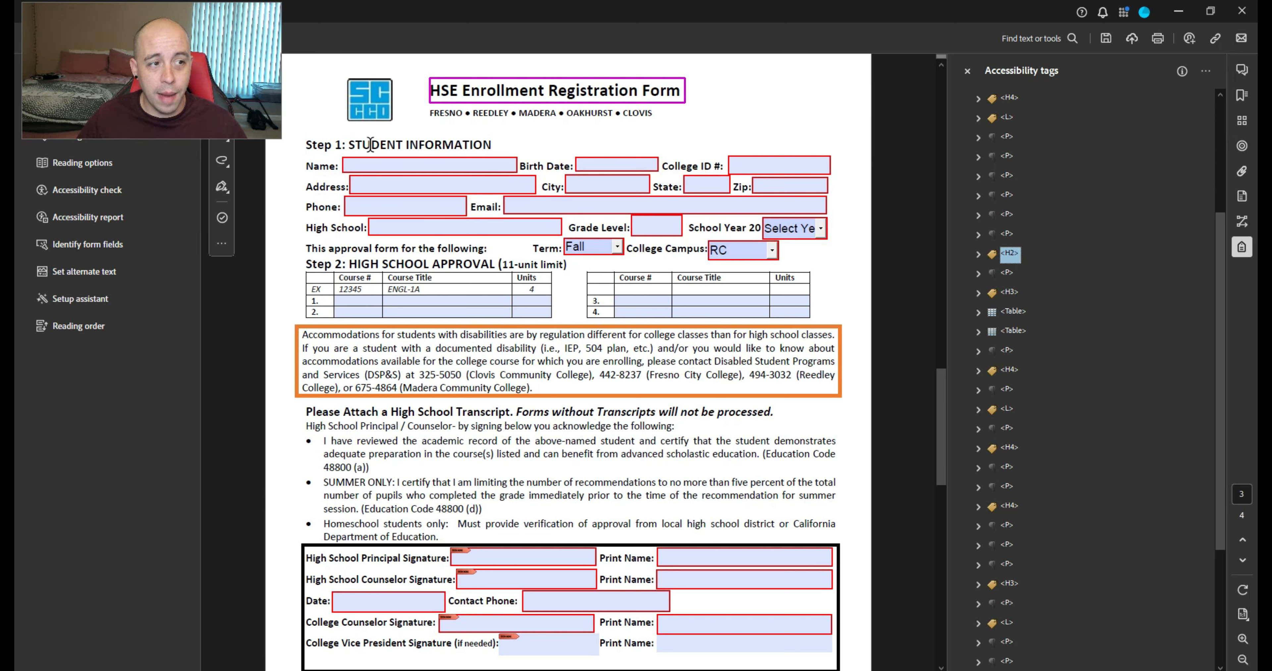
triple_click(415, 143)
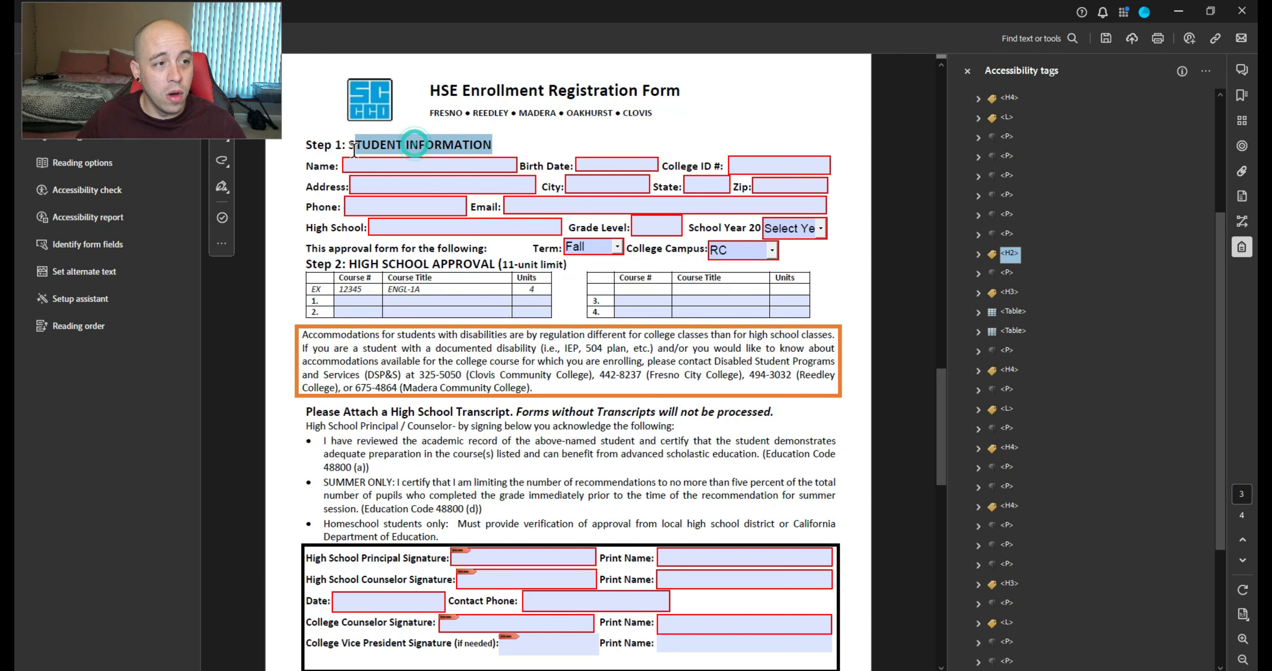
left_click(327, 149)
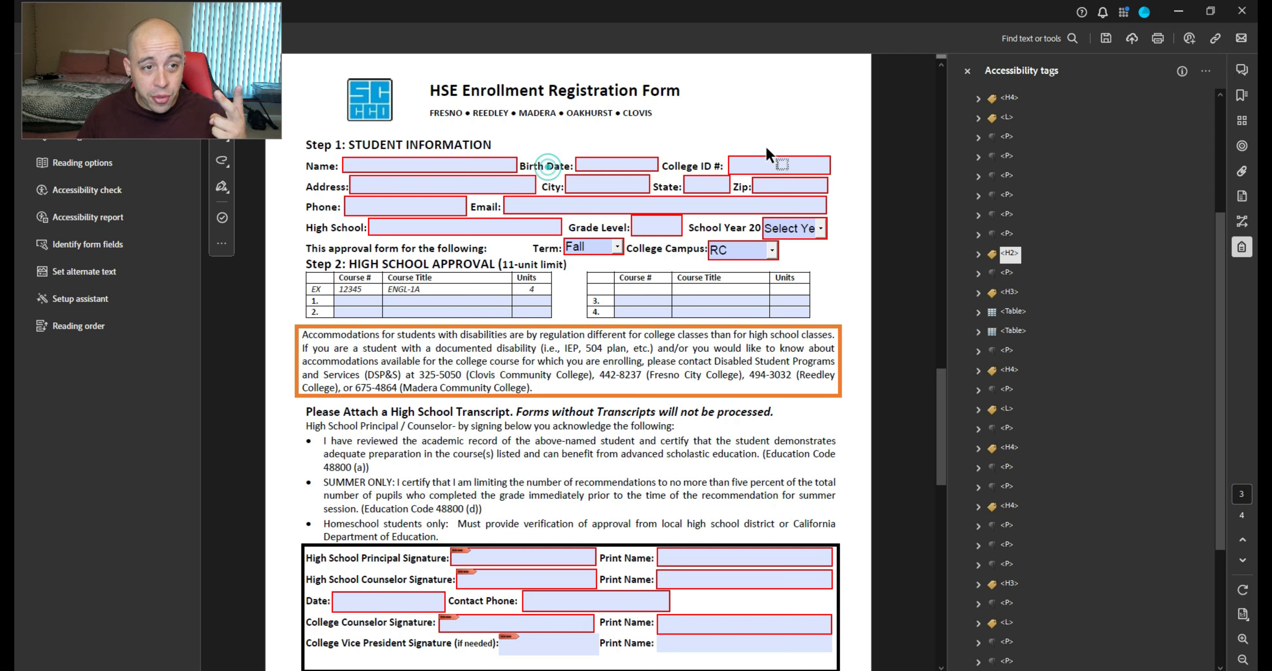
left_click_drag(711, 167, 329, 194)
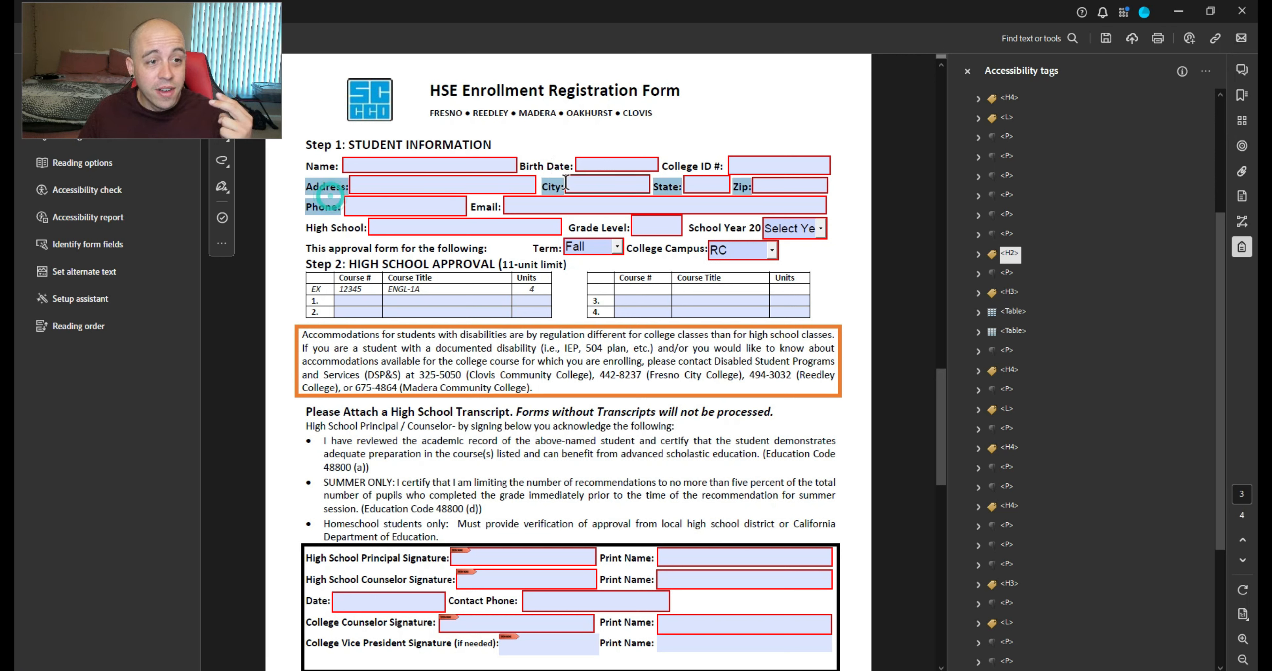
left_click(553, 188)
left_click(663, 187)
left_click(746, 186)
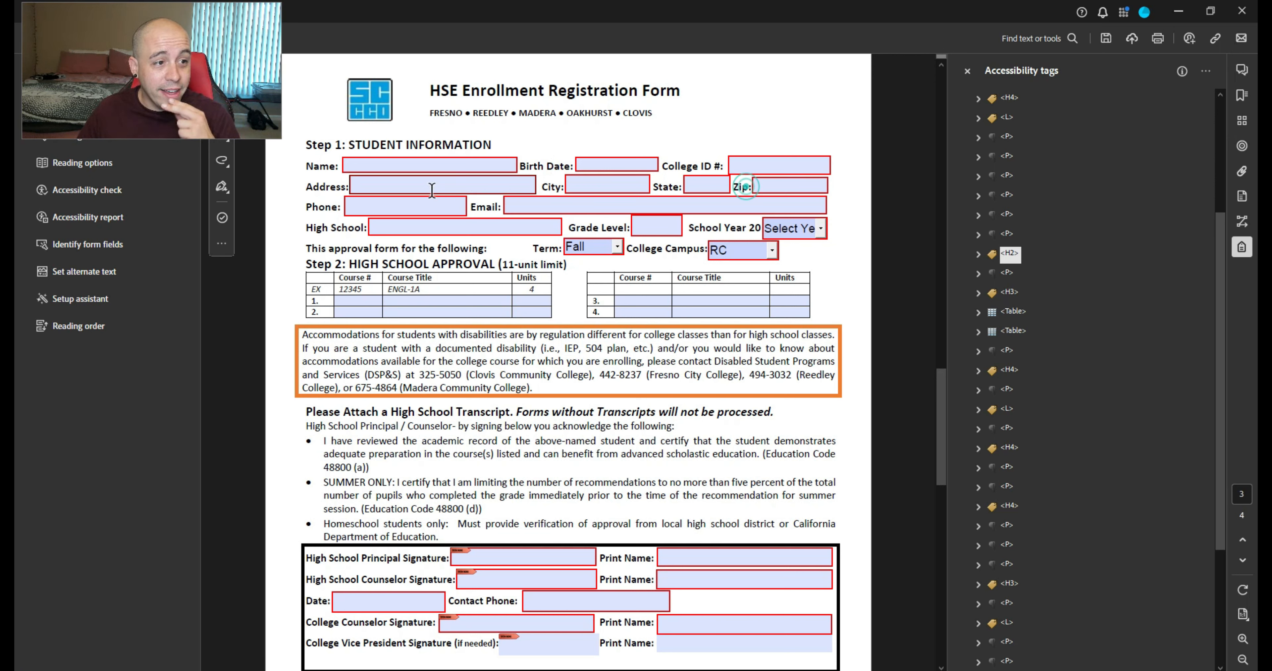
left_click(330, 211)
left_click(495, 208)
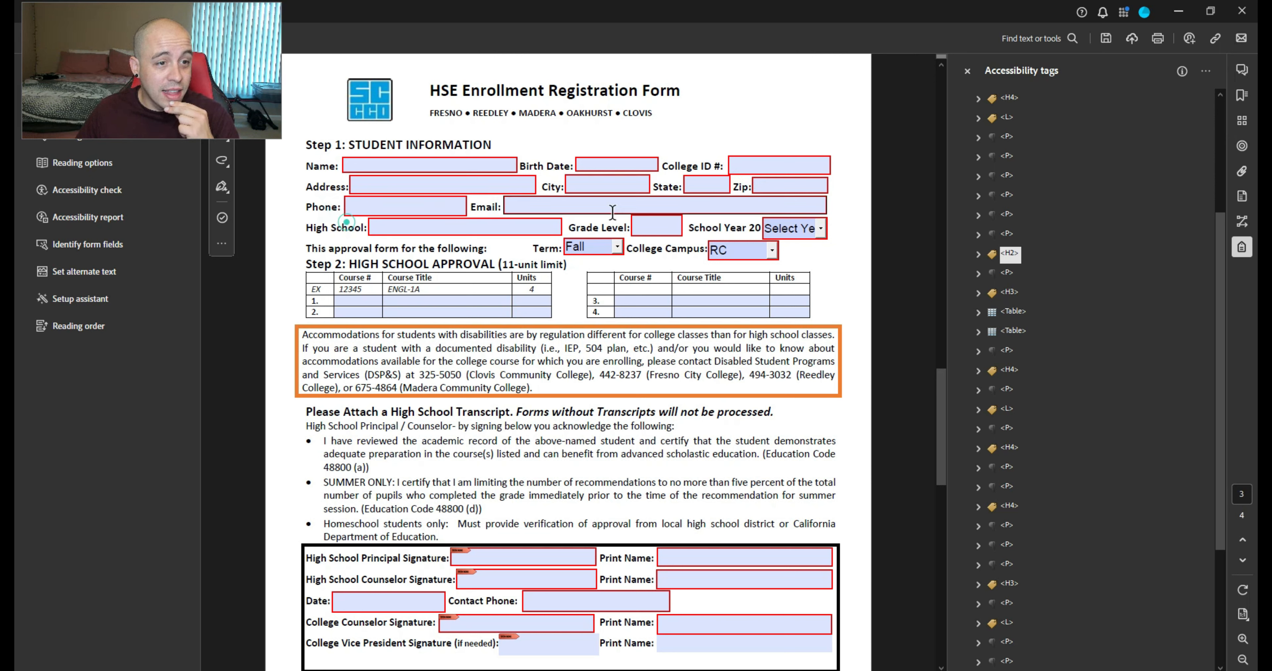
left_click(347, 221)
left_click(627, 226)
left_click(743, 229)
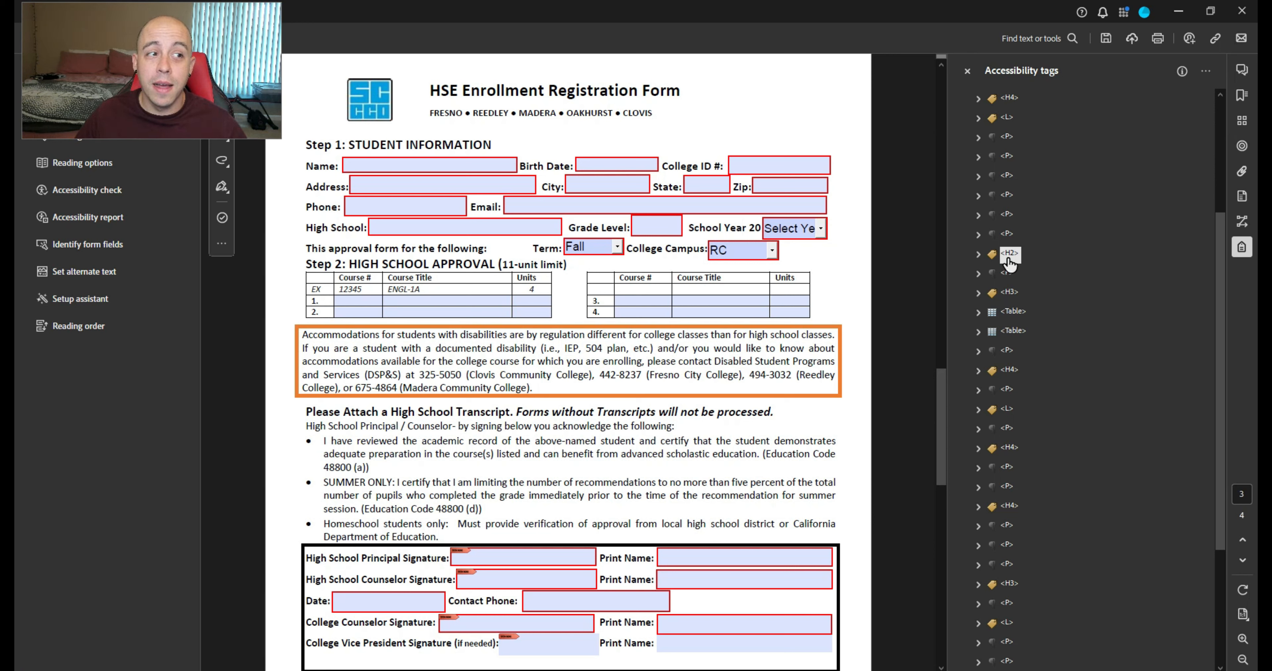
Create a blank P tag directly after the H2 tag of the HSE Enrollment Registration Form heading
right_click(1009, 254)
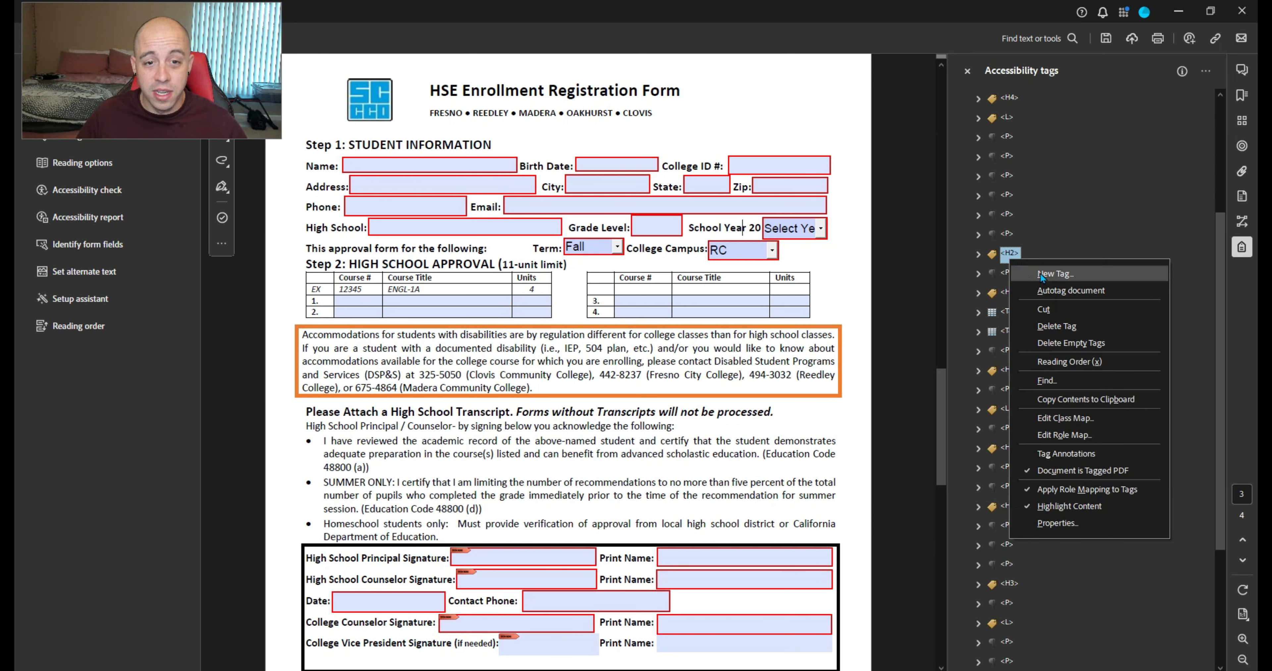
left_click(1010, 254)
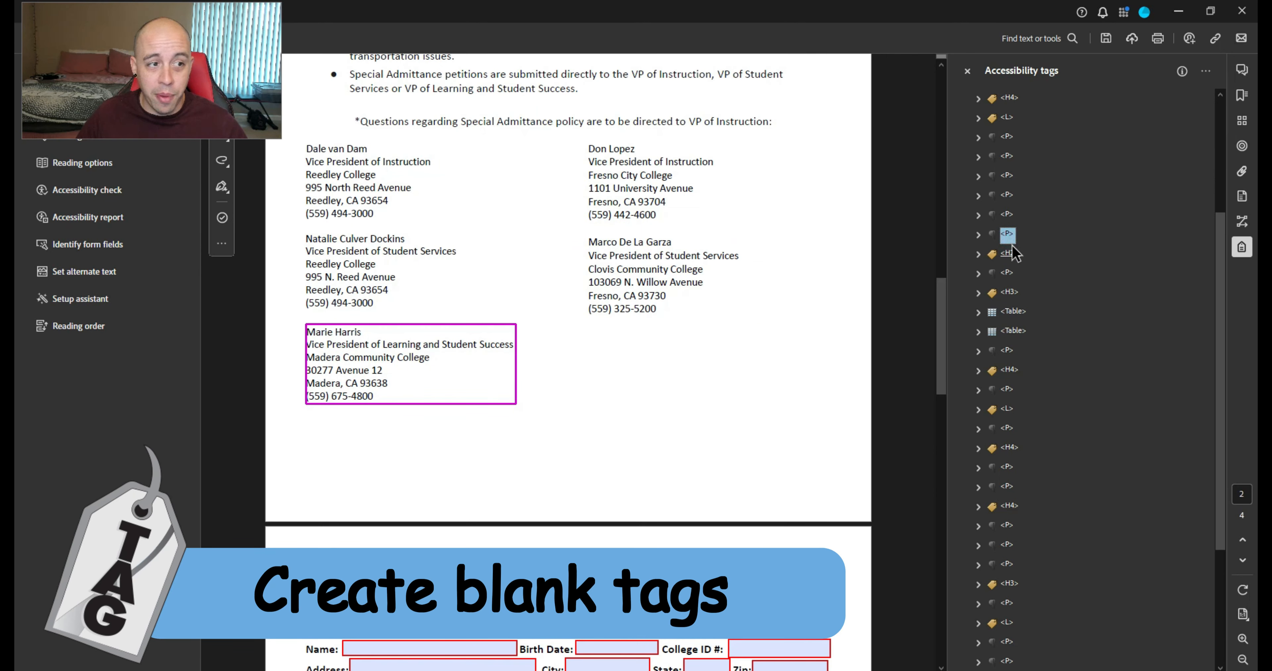
left_click(1011, 255)
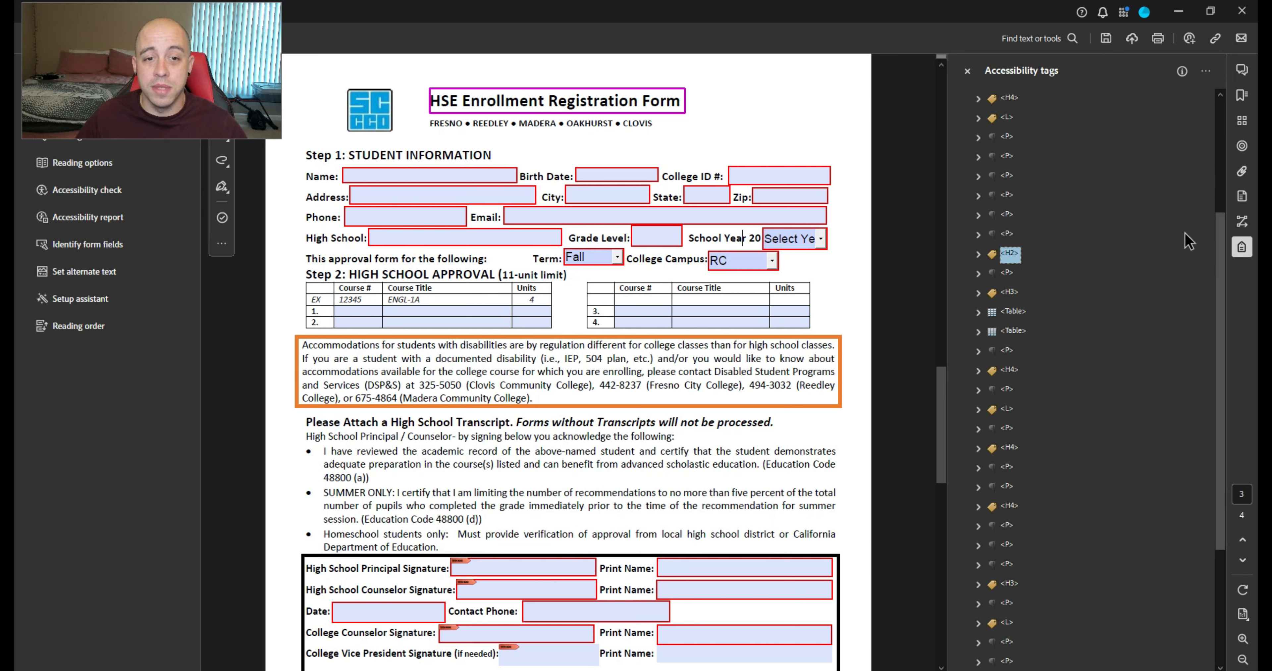
right_click(1017, 261)
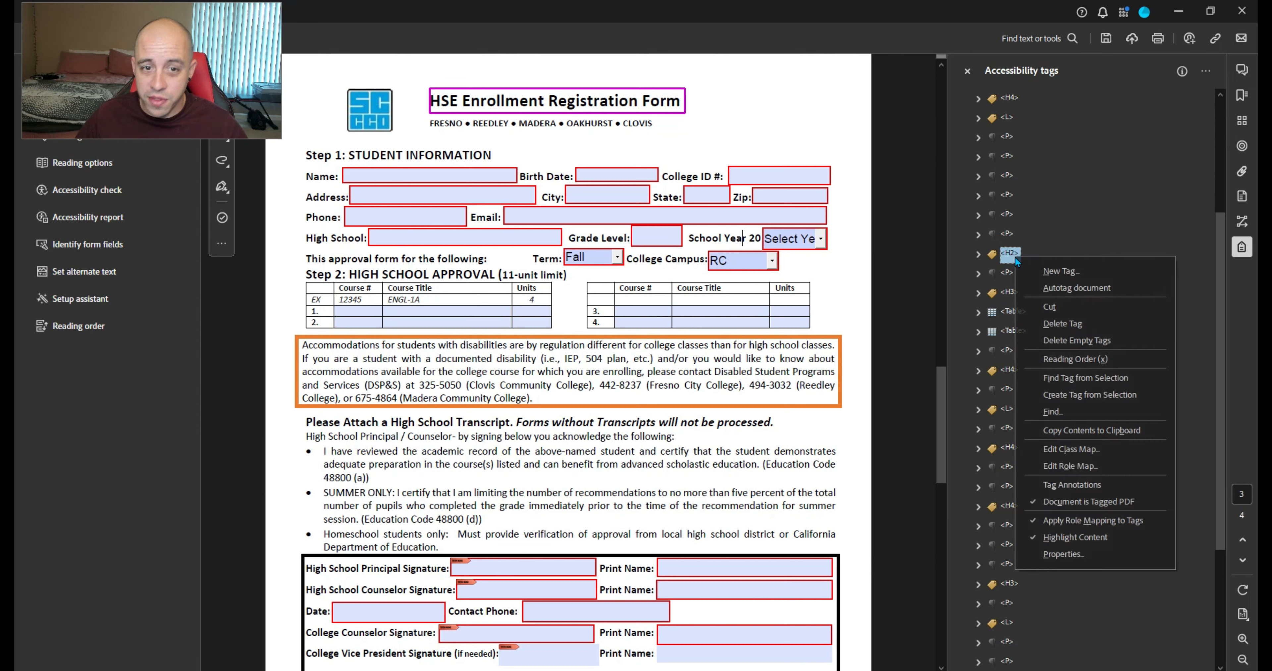
left_click(1077, 268)
type("P")
key("Return")
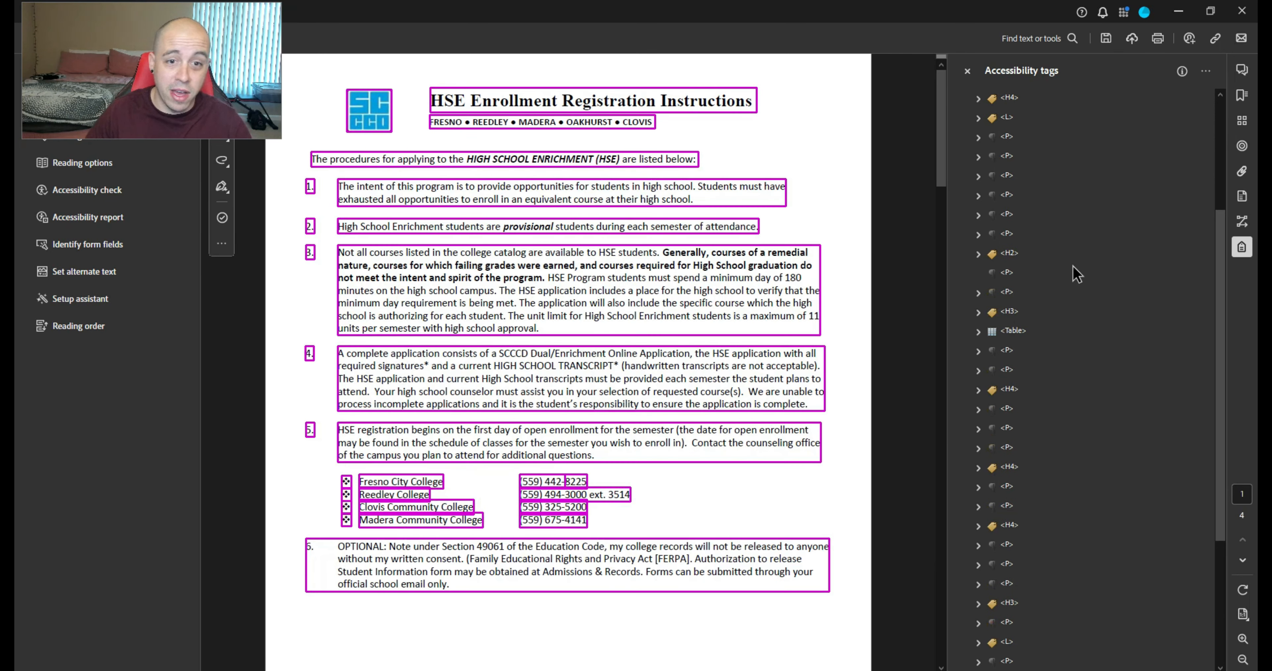
Add twelve more blank P tags after the first one, ahead of the P tag holding the student information section
right_click(1001, 285)
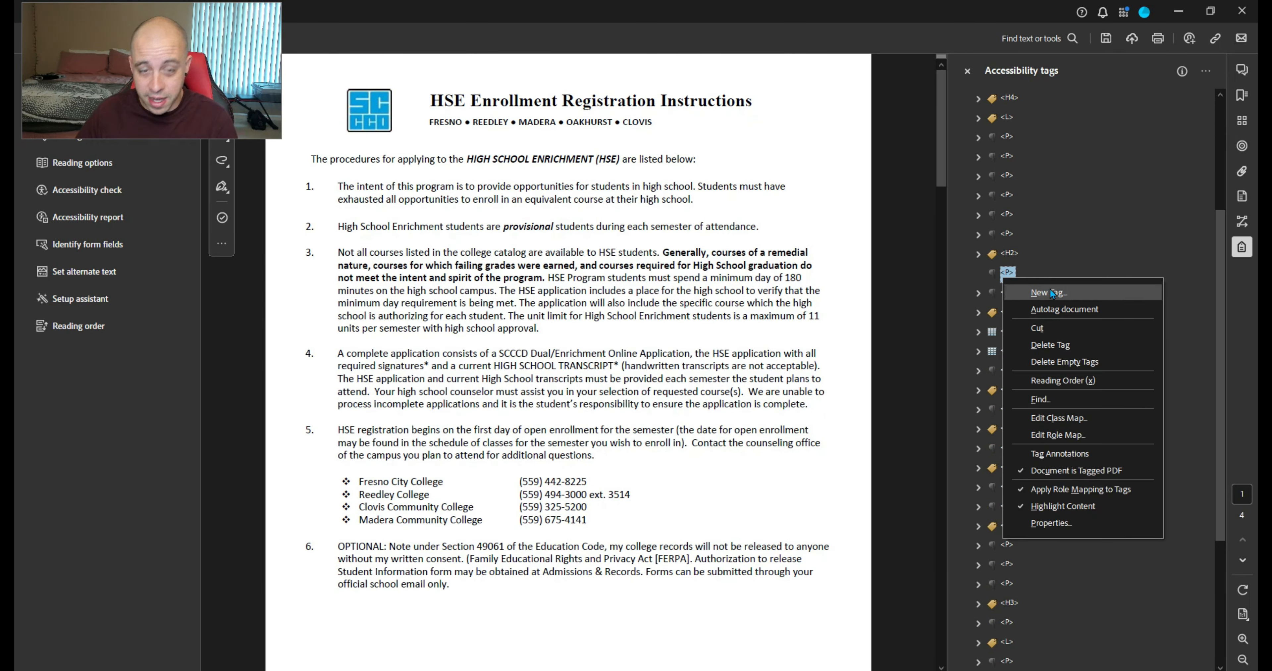
left_click(1050, 289)
type("P")
key("Return")
right_click(1013, 275)
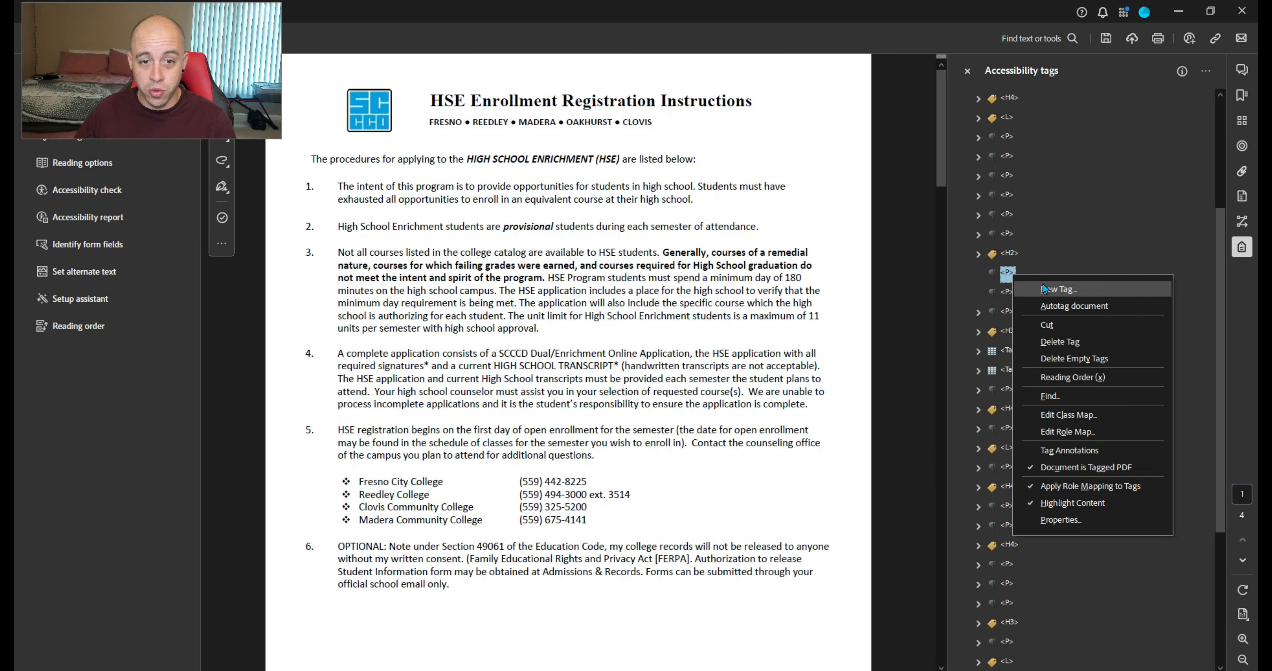
left_click(1023, 289)
type("P")
key("Return")
right_click(1007, 275)
left_click(1024, 284)
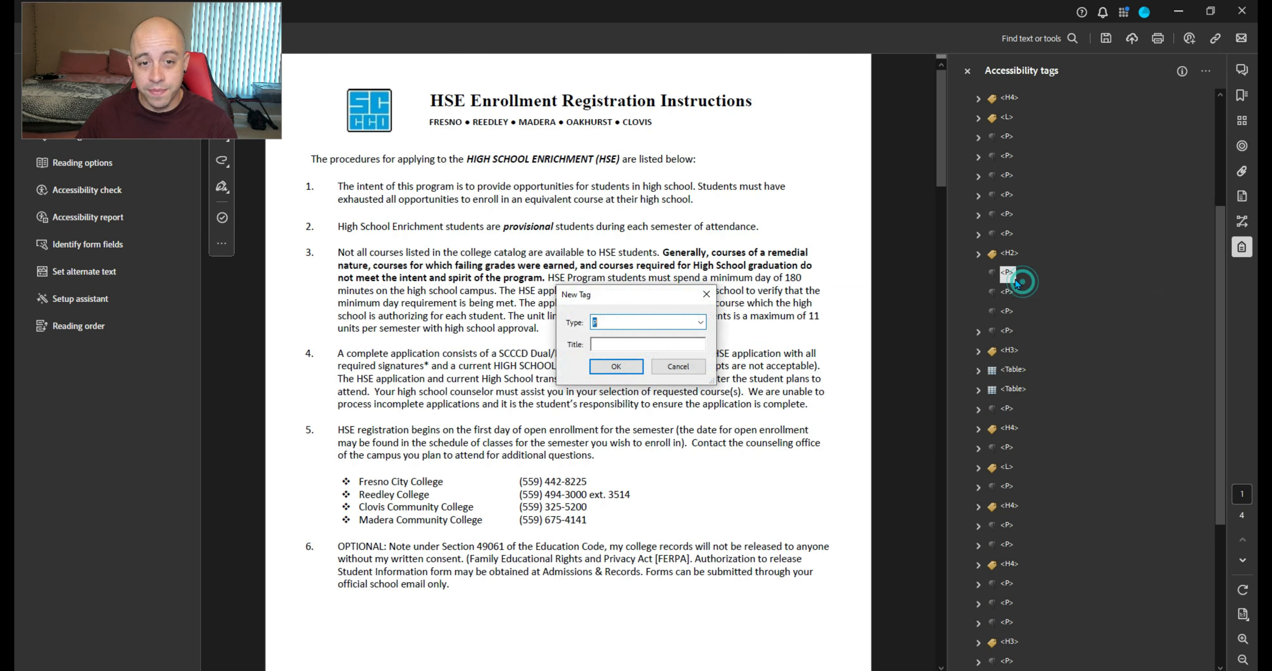
type("P")
key("Return")
right_click(1007, 274)
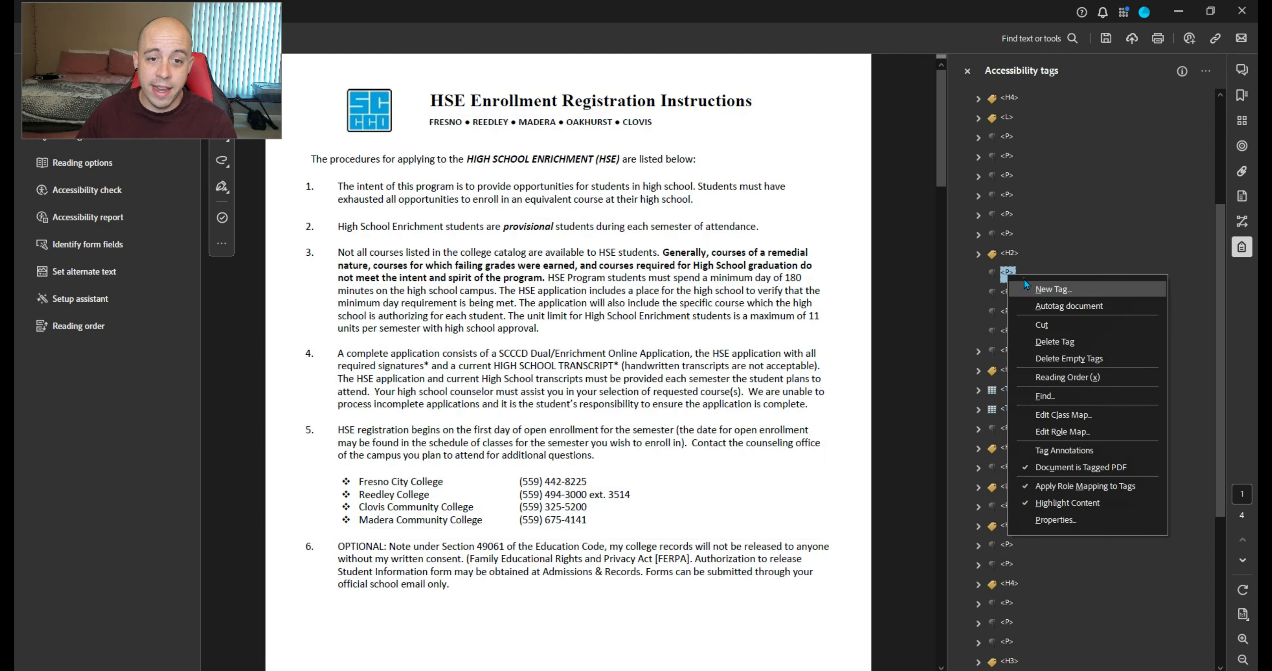
left_click(1023, 279)
type("P")
key("Return")
right_click(1010, 279)
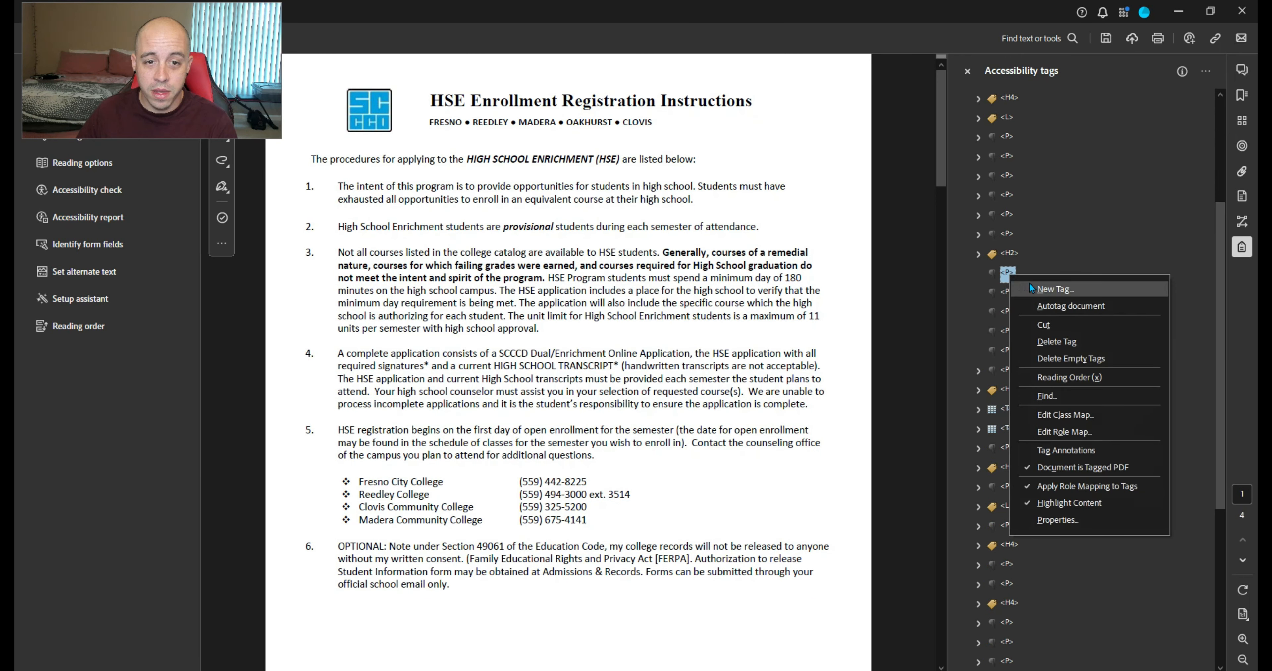
left_click(1027, 283)
type("P")
key("Return")
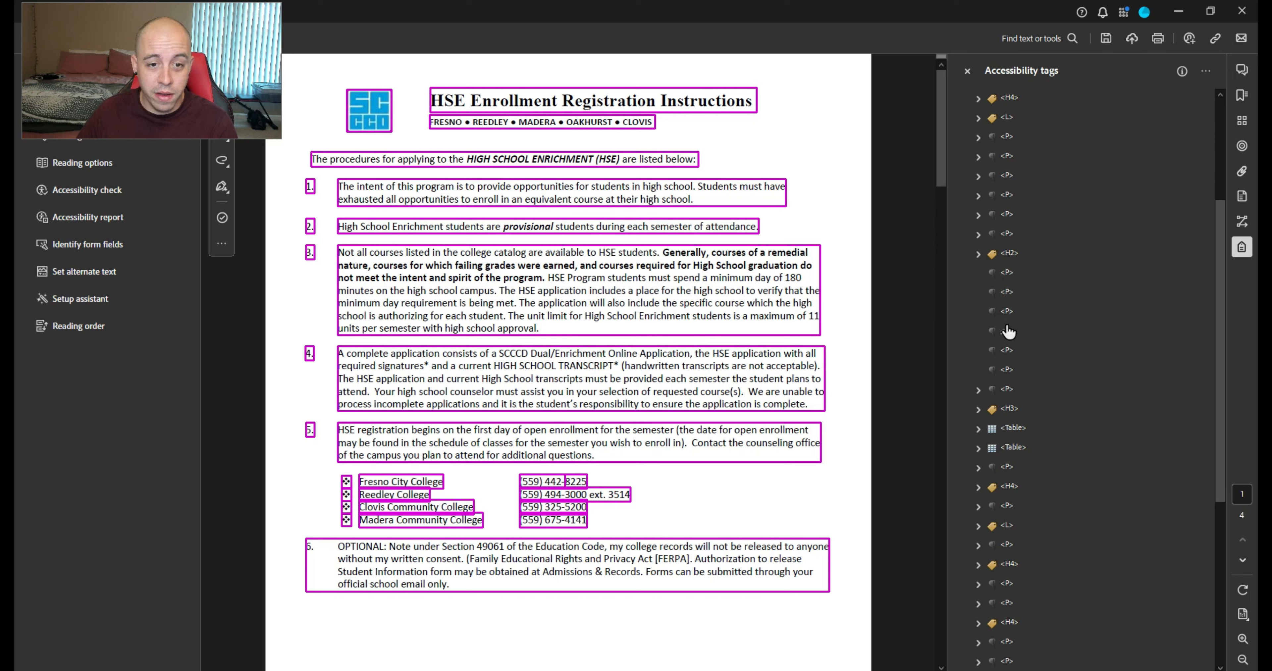
right_click(1008, 273)
left_click(1037, 286)
key("Return")
right_click(1009, 272)
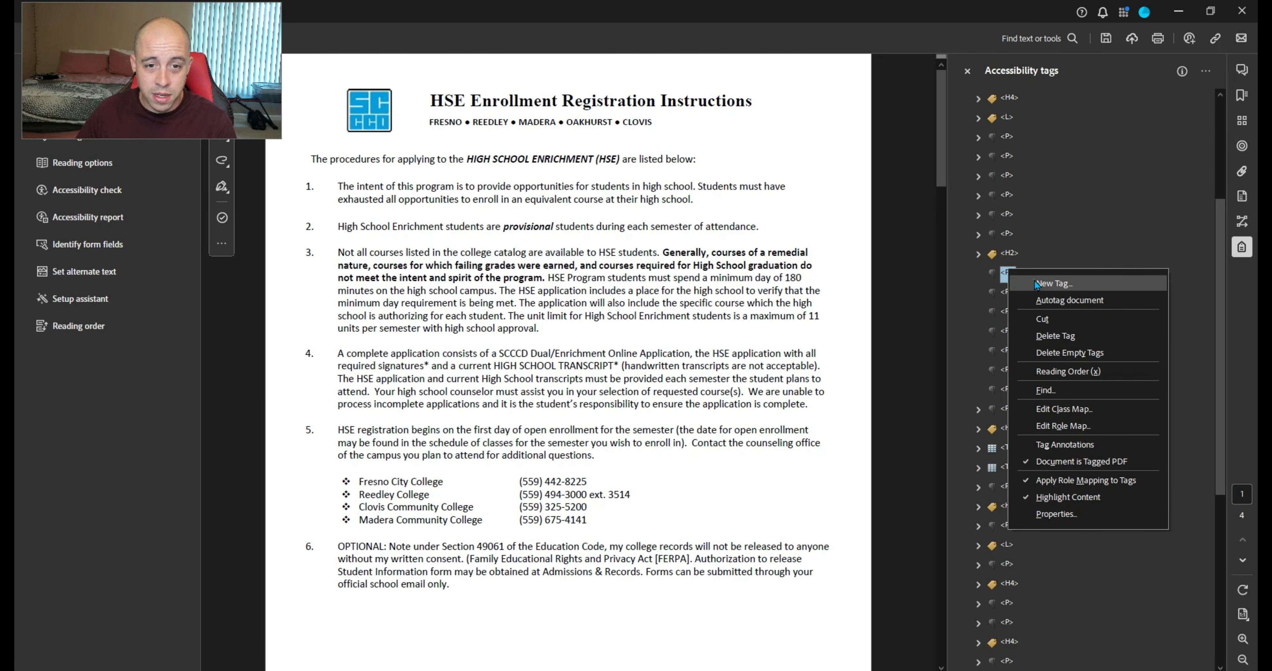
left_click(1036, 282)
key("Return")
right_click(1009, 272)
left_click(1039, 285)
key("Return")
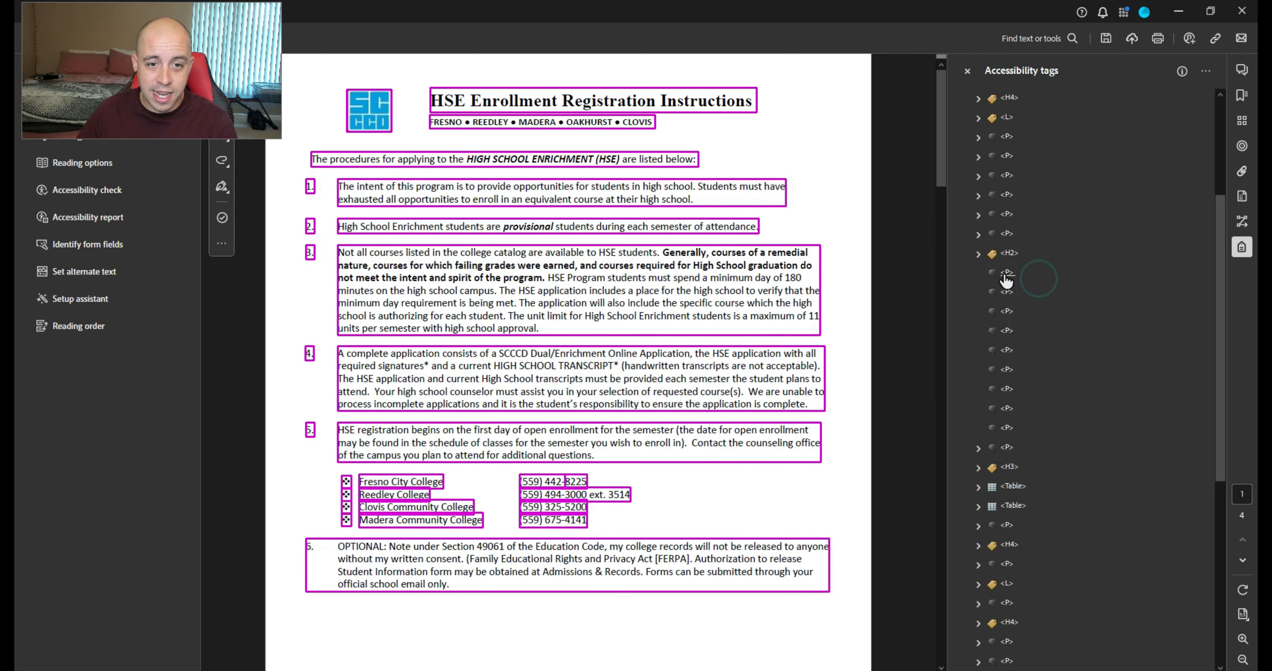
right_click(1008, 273)
left_click(1042, 286)
key("Return")
right_click(1008, 273)
left_click(1045, 283)
key("Return")
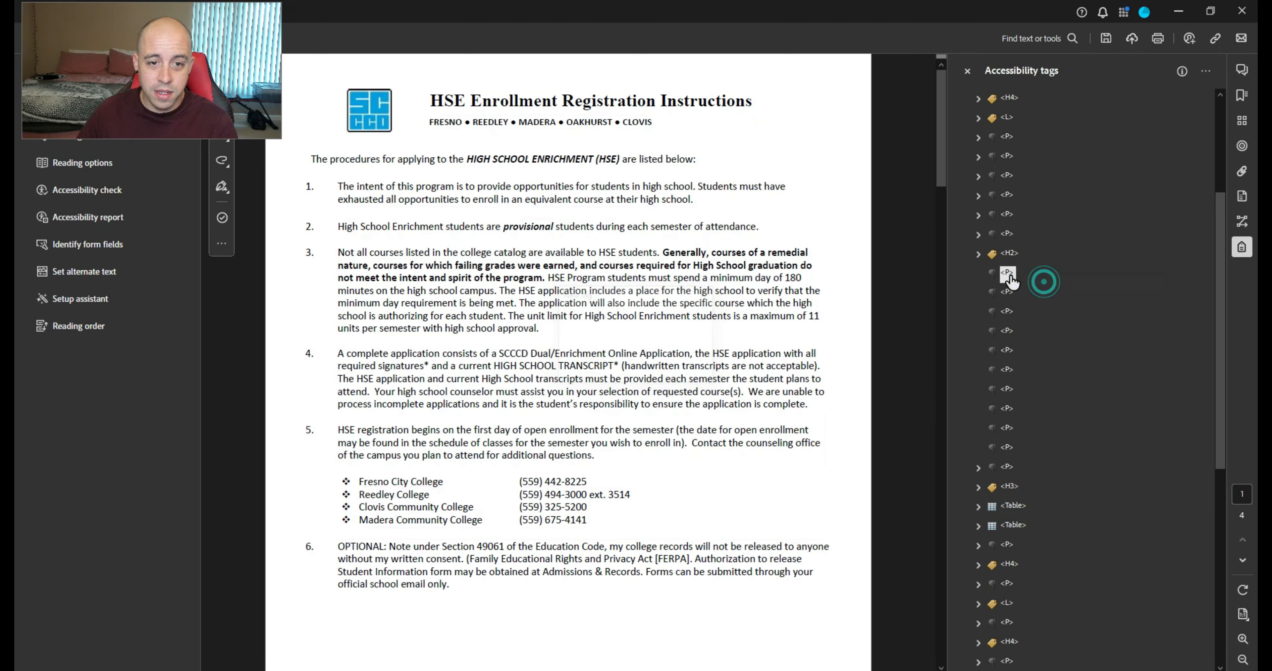
right_click(1013, 275)
left_click(1015, 278)
key("Return")
right_click(1015, 276)
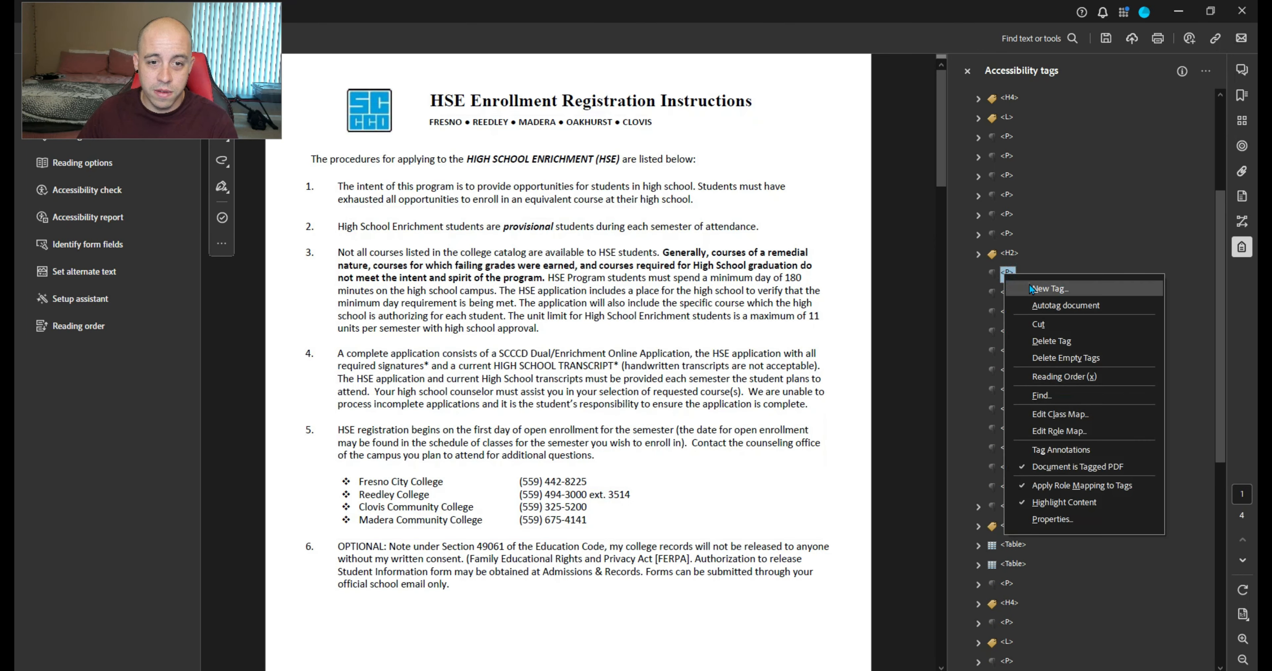
left_click(1030, 284)
key("Return")
Expand the student information P tag and delete its first child P tag, which contains only an empty P tag
left_click(1008, 529)
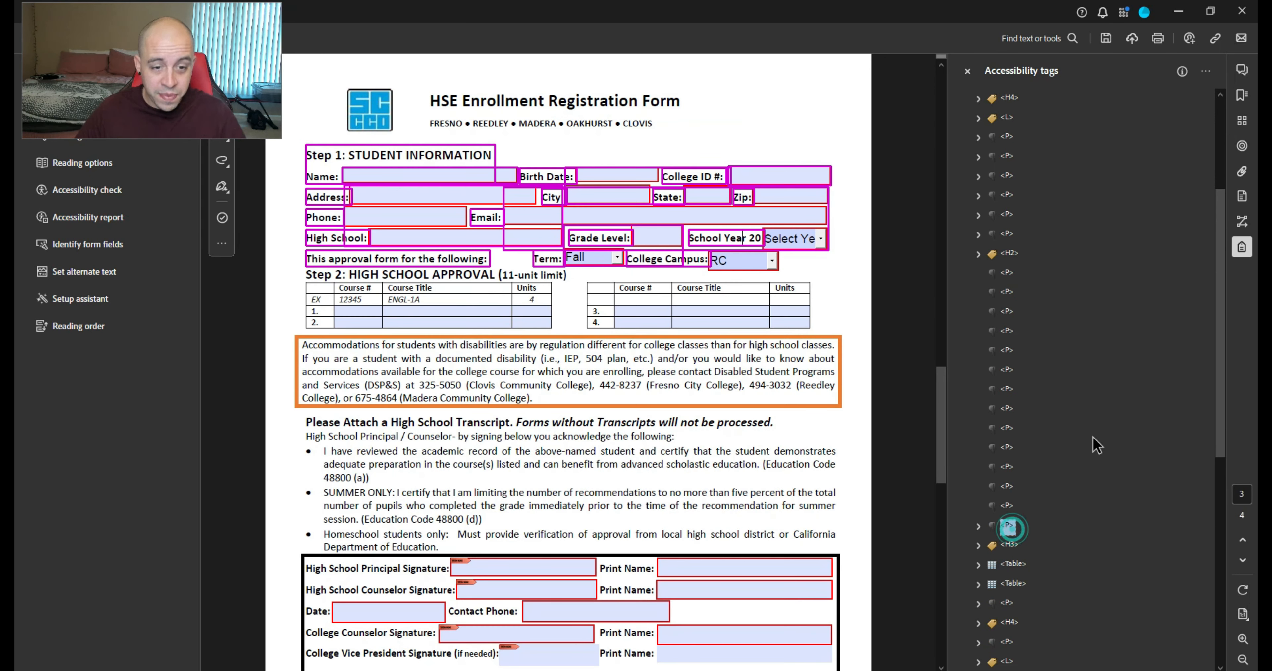
key("Right")
key("Down")
key("Right")
key("Down")
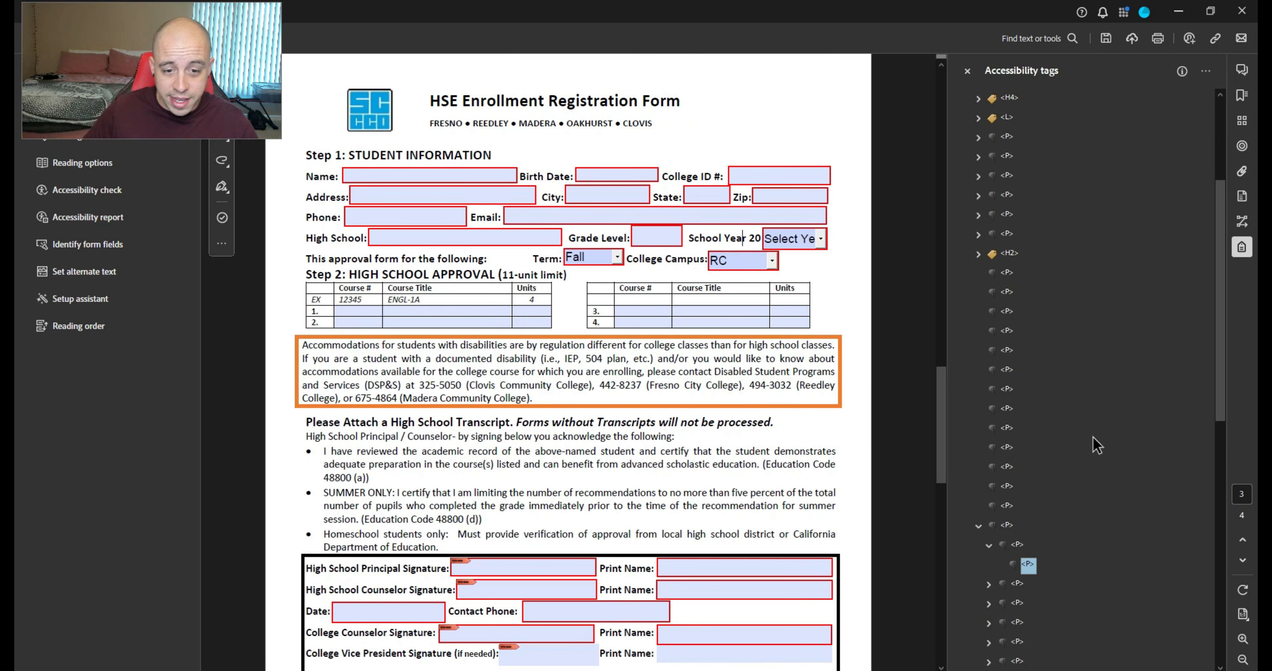
key("Down")
key("Up")
key("Up")
key("Delete")
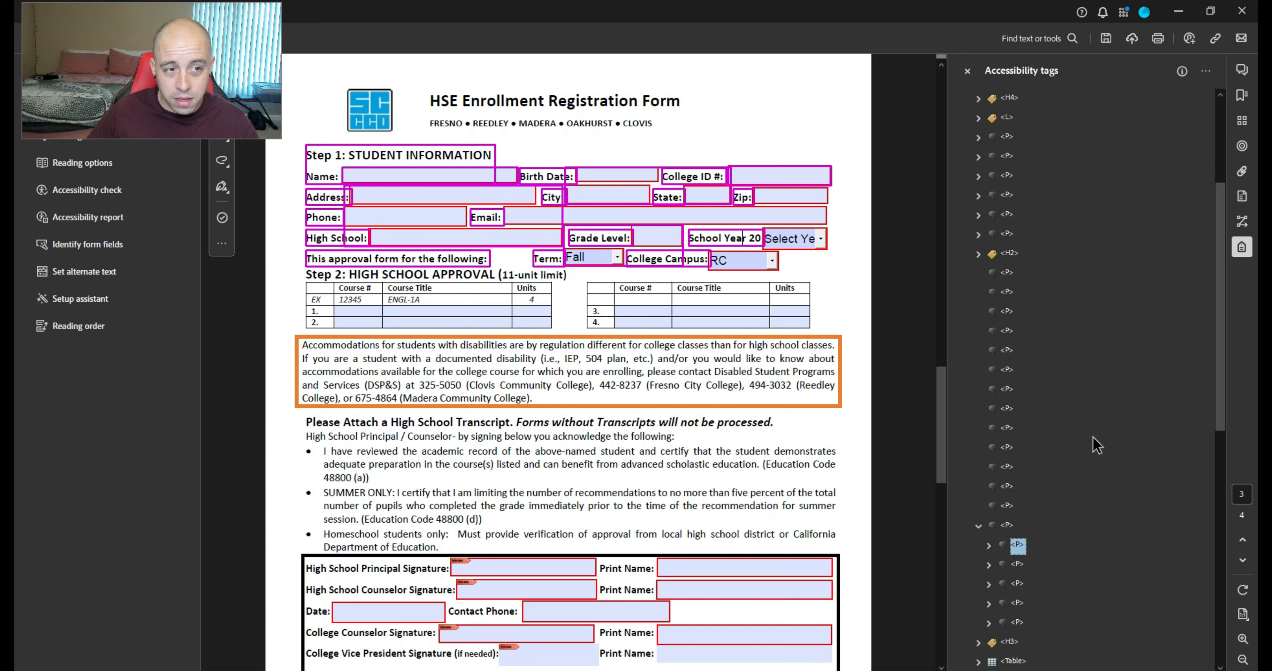
Undo the last tag deletion and expand the first nested P tags down to the Step 1 student information content
key("ctrl+z")
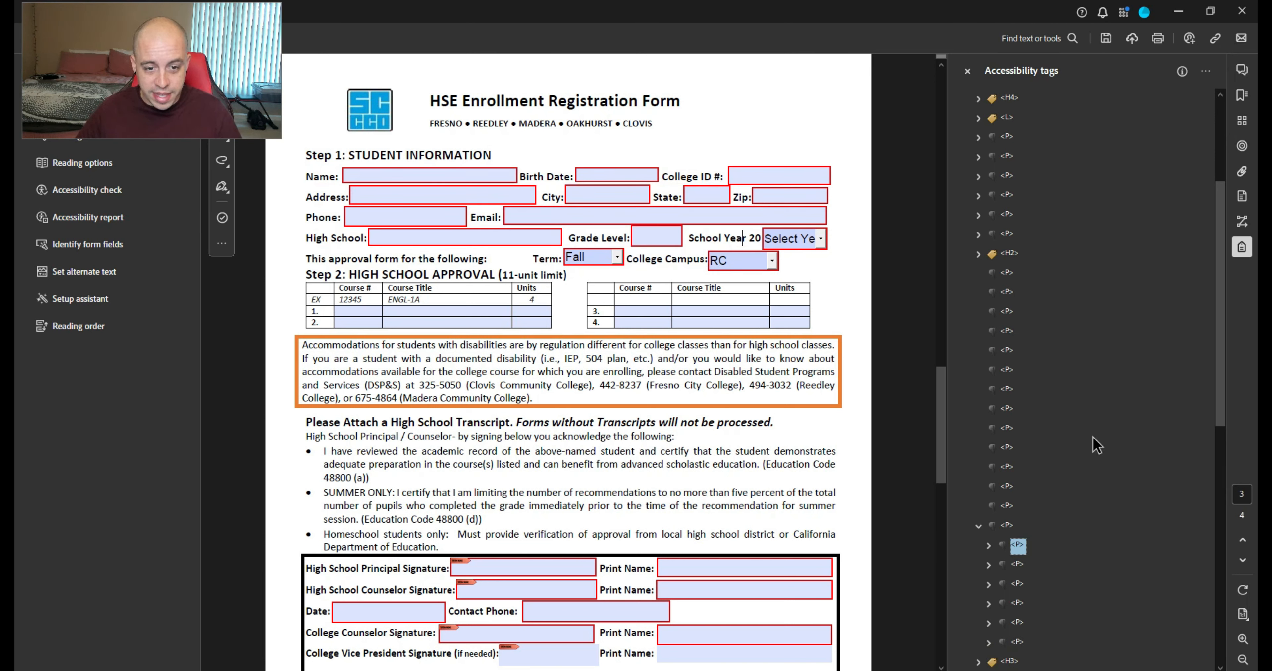
key("Down")
key("Up")
key("Right")
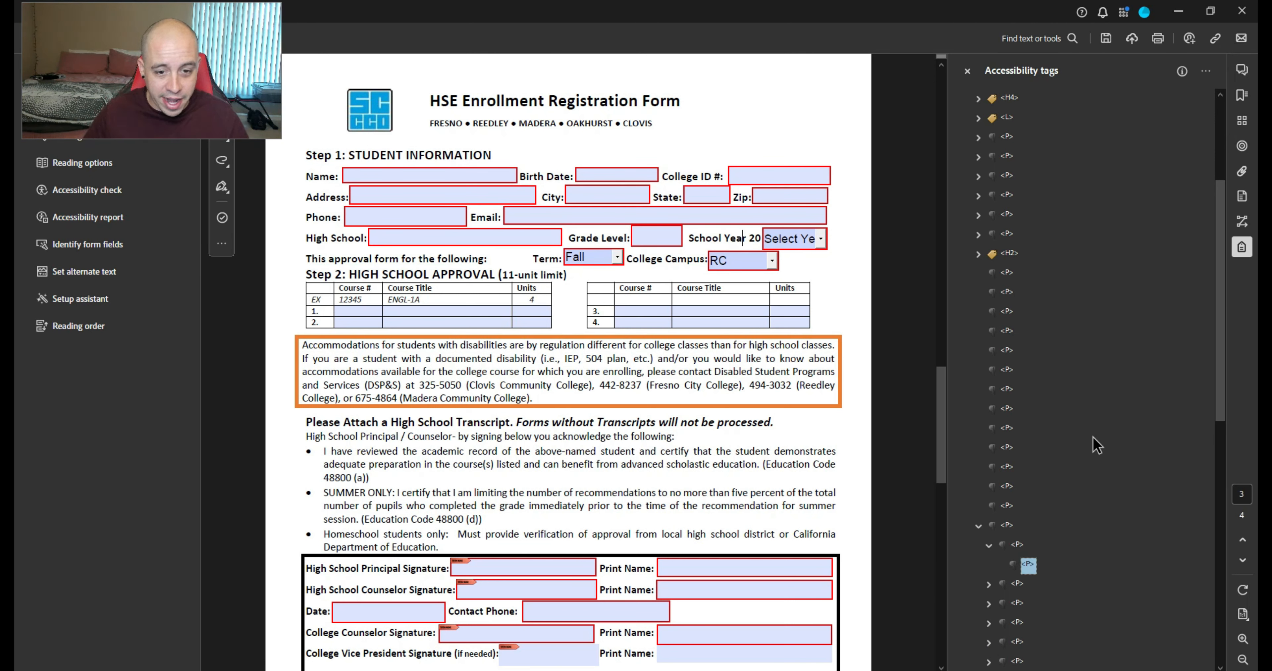
key("Down")
key("Up")
key("Up")
key("Down")
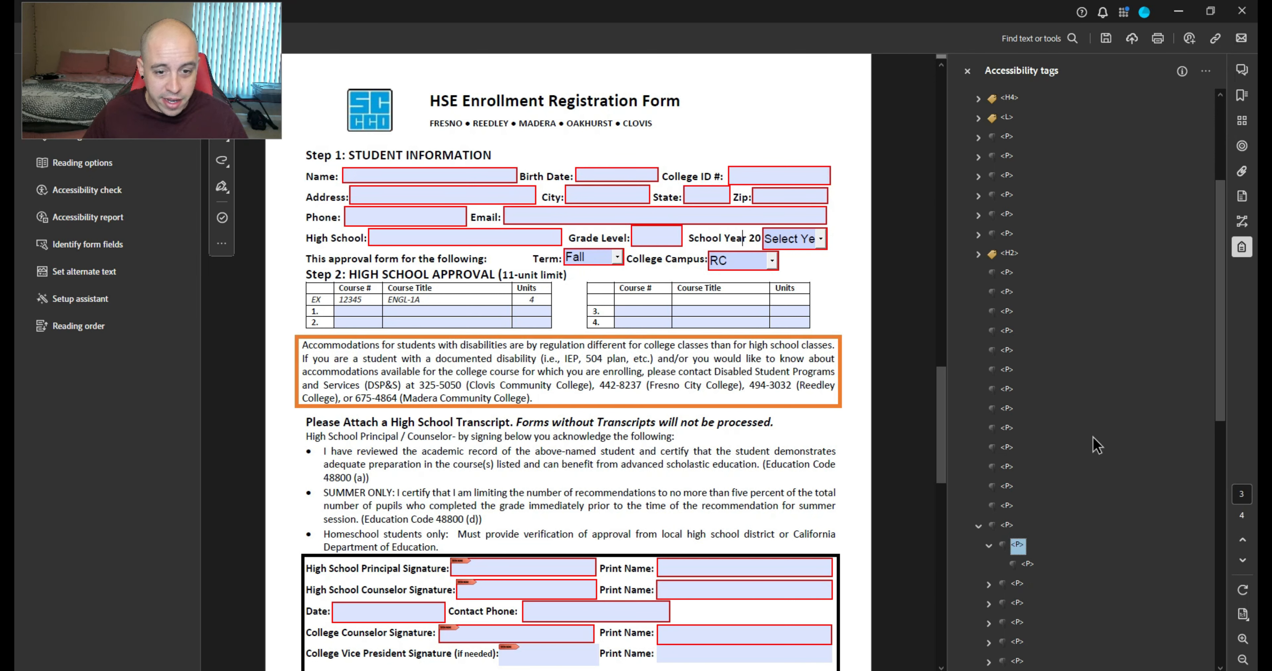
key("Down")
key("Right")
key("Down")
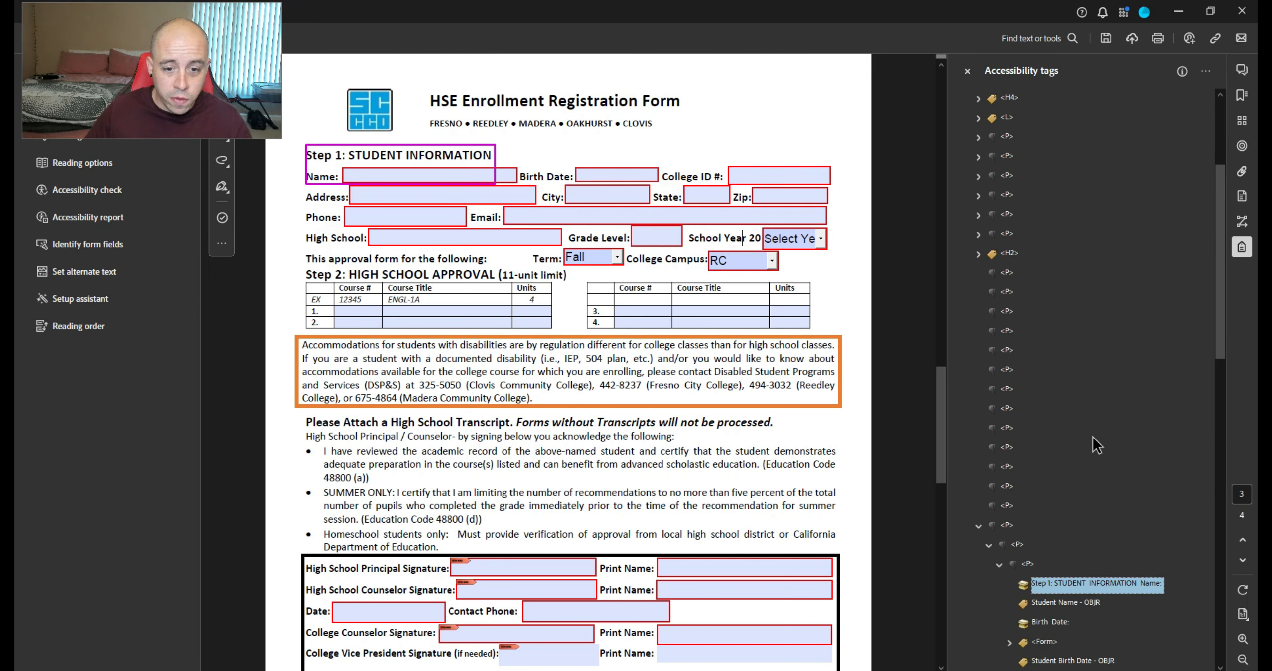
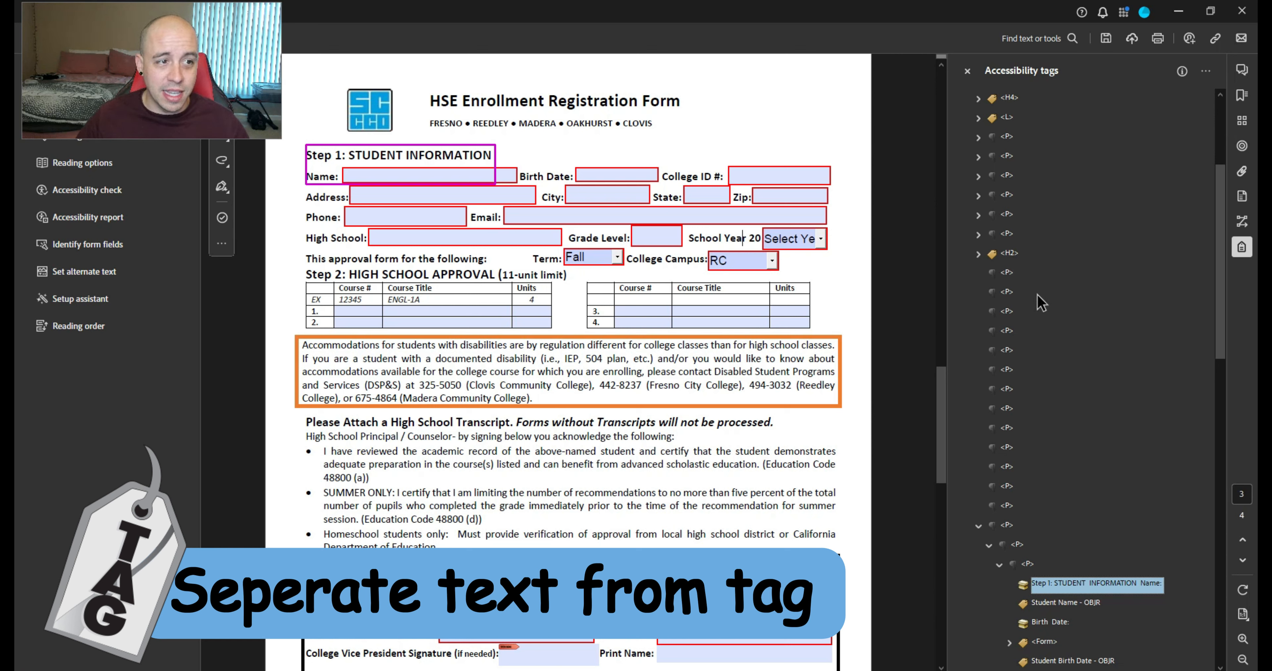
Tag the page text "Step 1: STUDENT INFORMATION" from a selection into the first blank P tag after the H2
left_click(1011, 272)
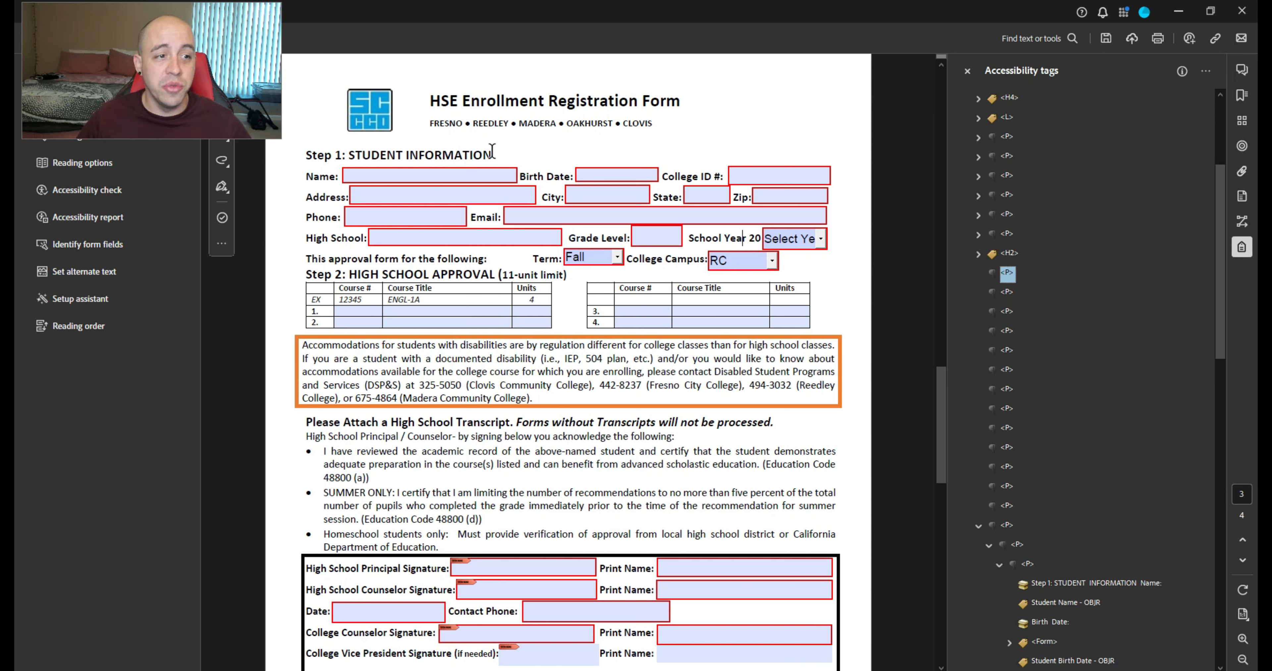
left_click_drag(492, 154, 306, 155)
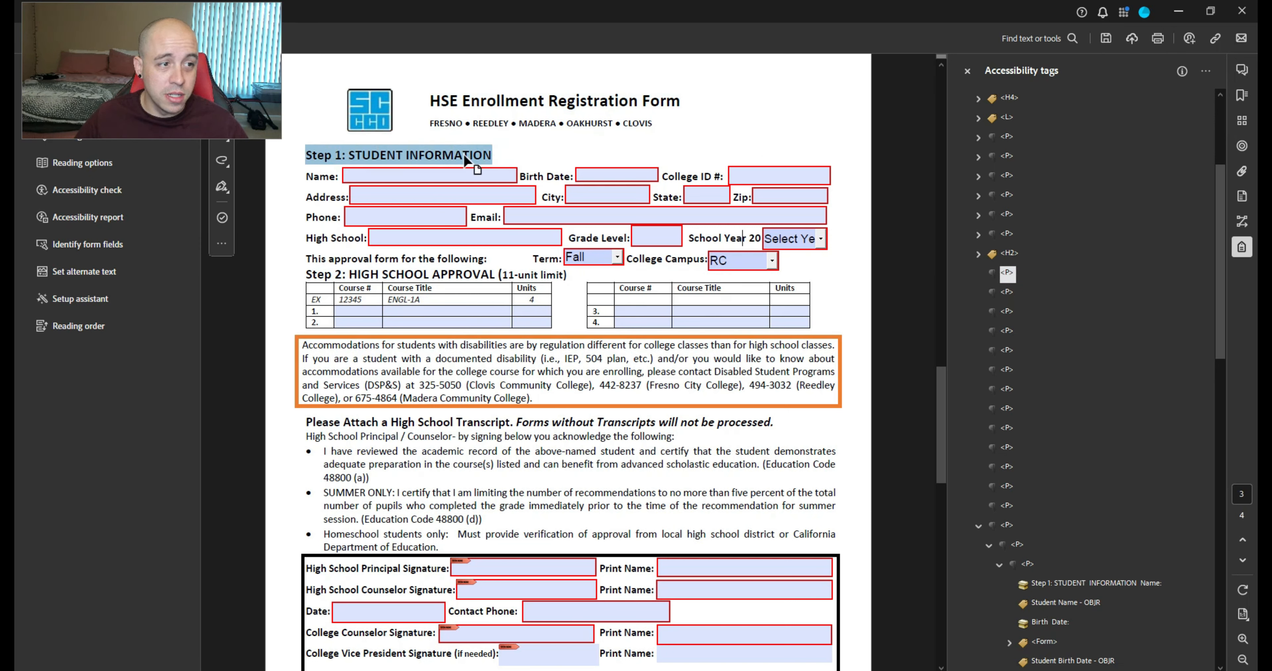
left_click(1206, 71)
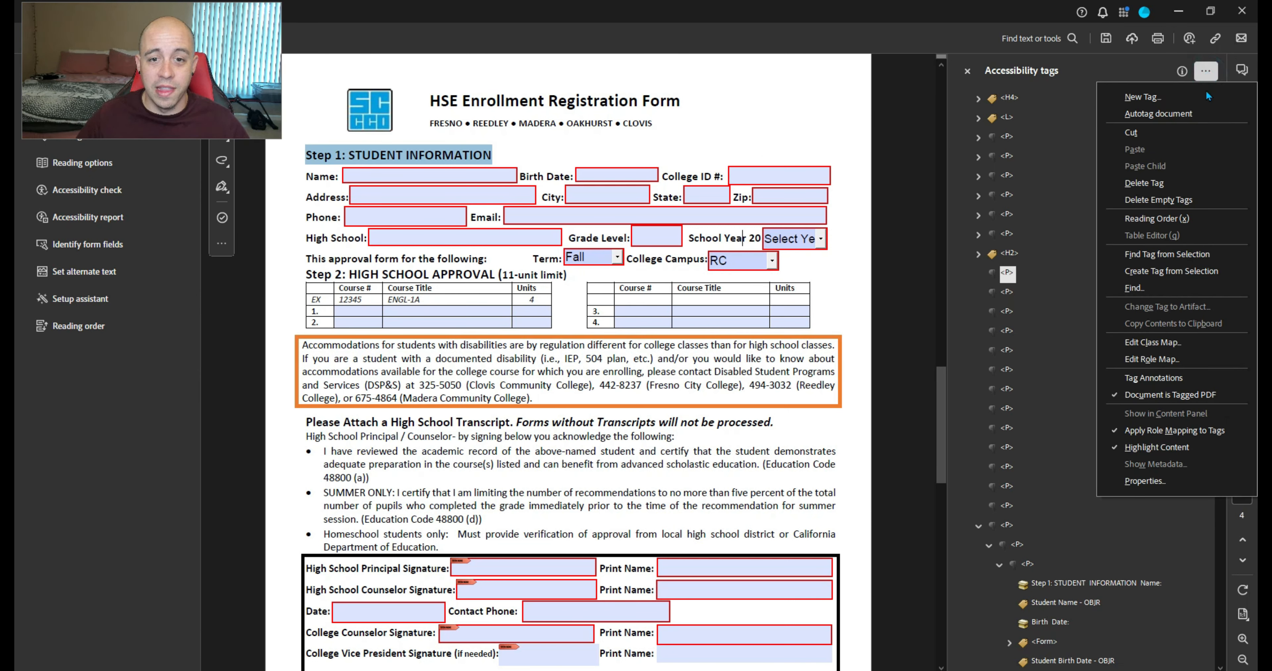
left_click(1172, 272)
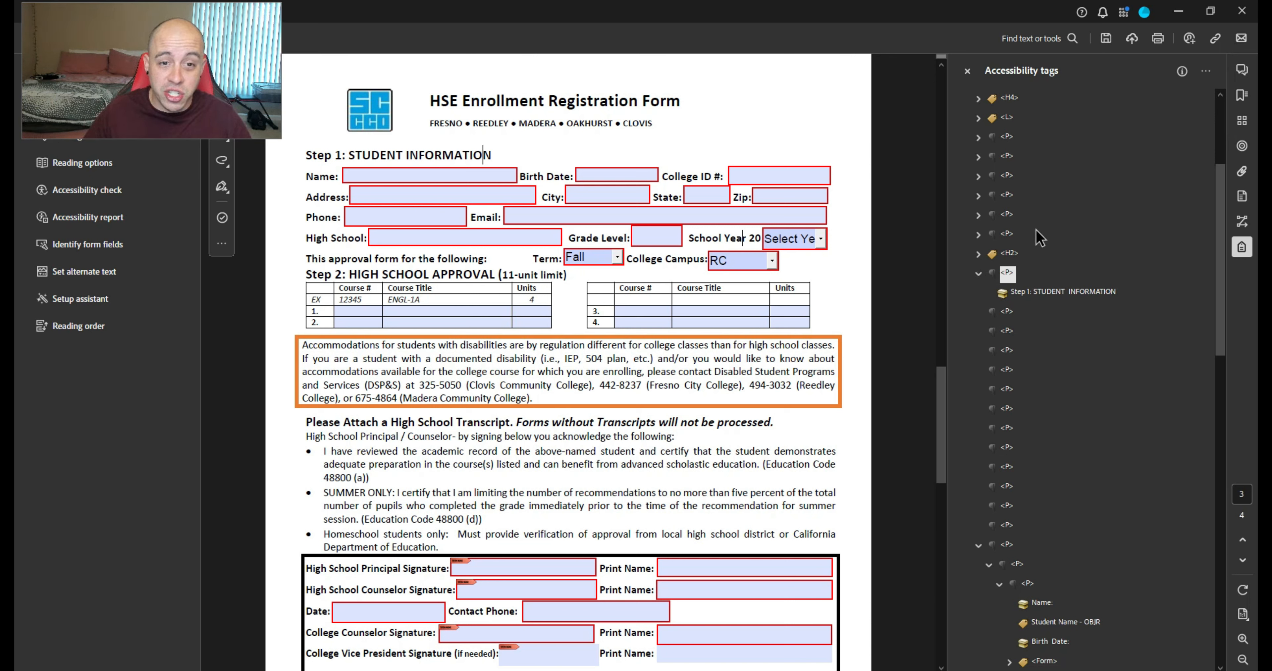
Change the P tag holding "Step 1: STUDENT INFORMATION" to H3 and collapse it
left_click(1010, 272)
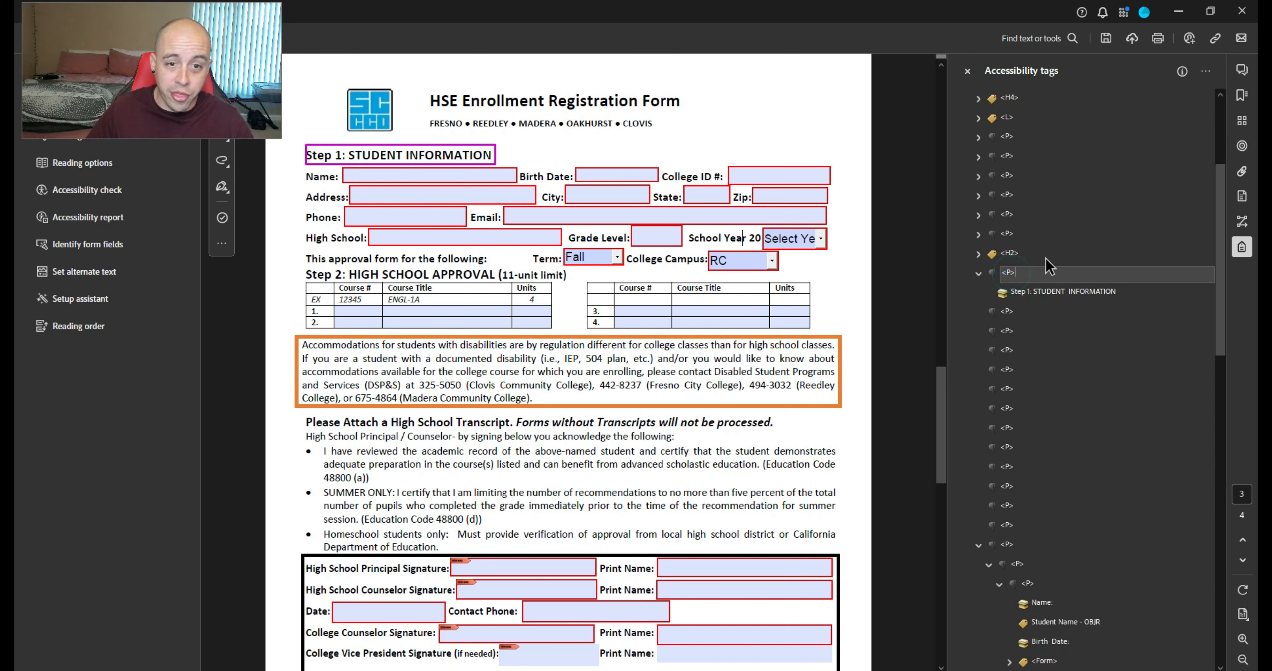
type("H3")
key("Return")
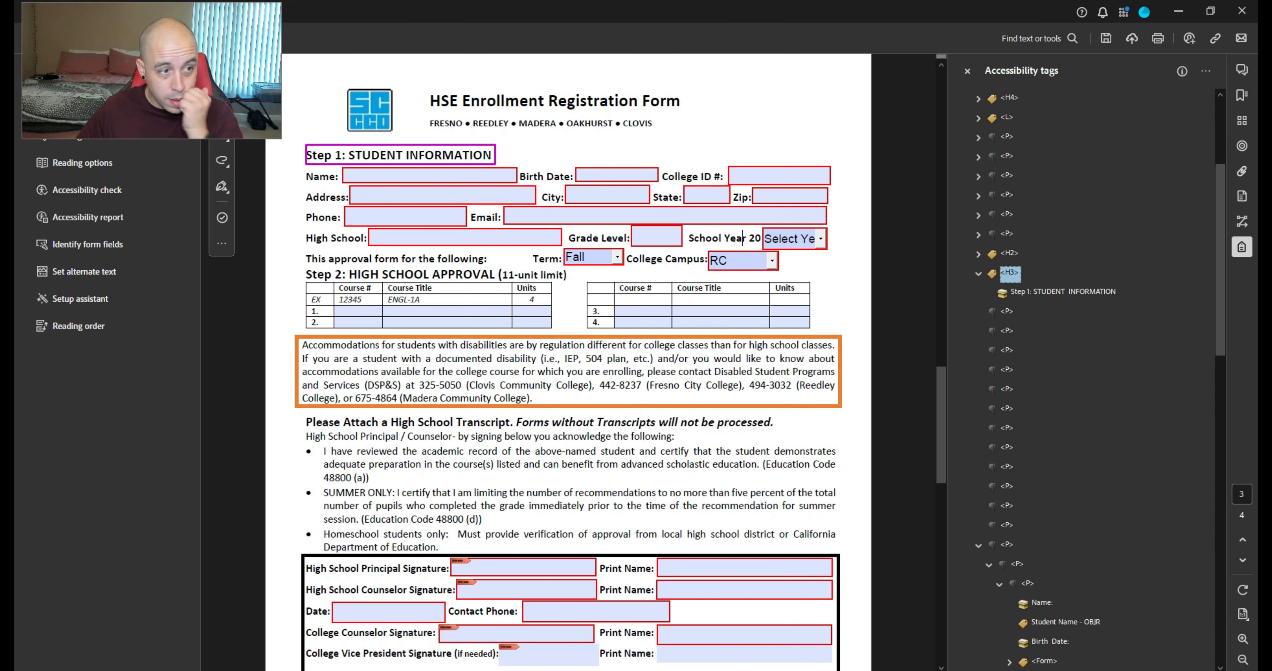
key("Left")
key("Down")
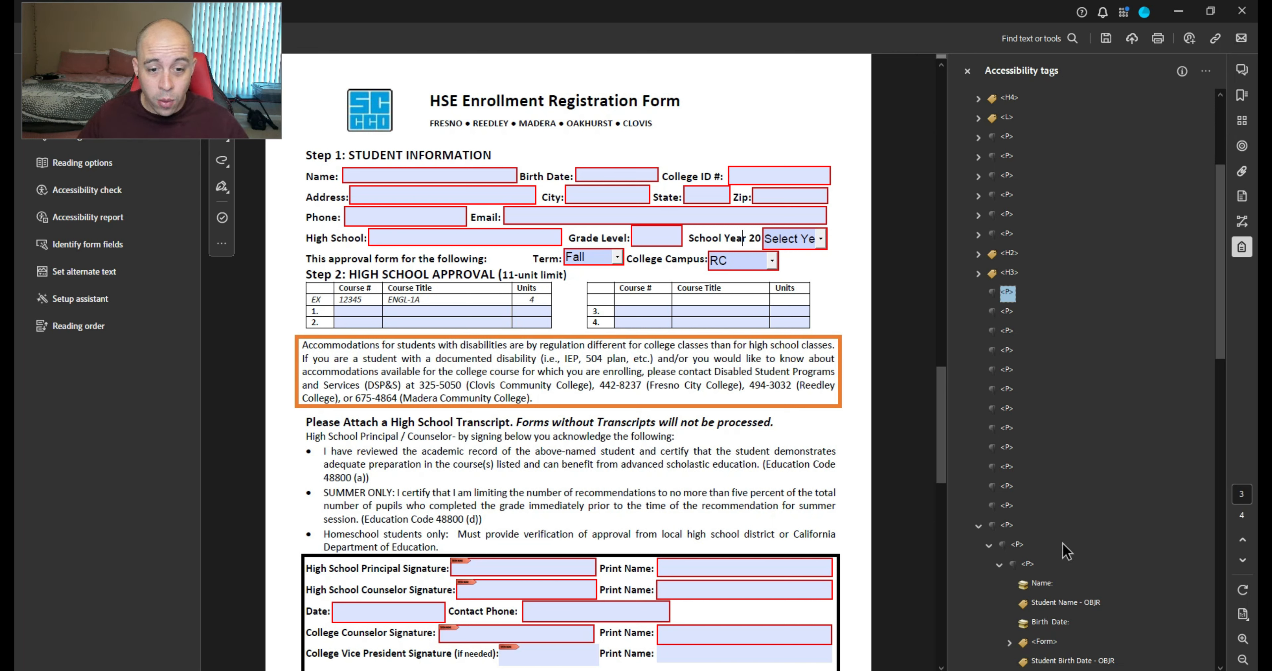
Move the "Name:" text and the Student Name - OBJR together into the first blank P tag after the H3
left_click(1042, 584)
left_click(1068, 605, "shift")
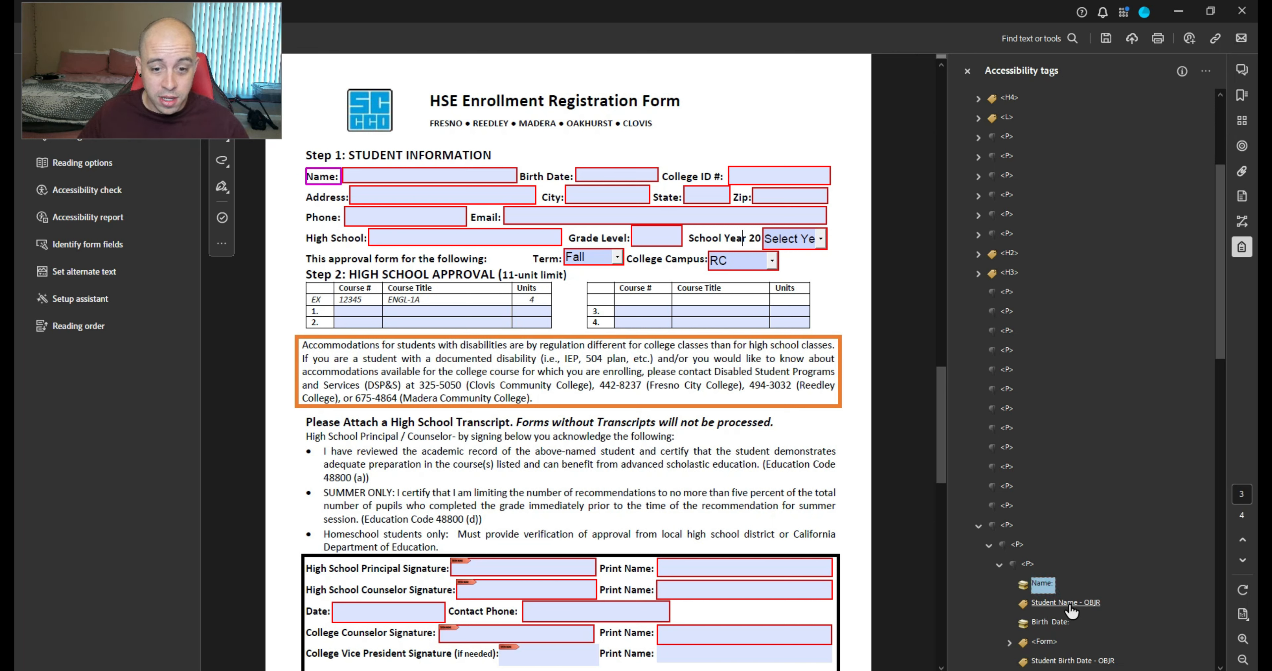
left_click_drag(1044, 582, 1008, 294)
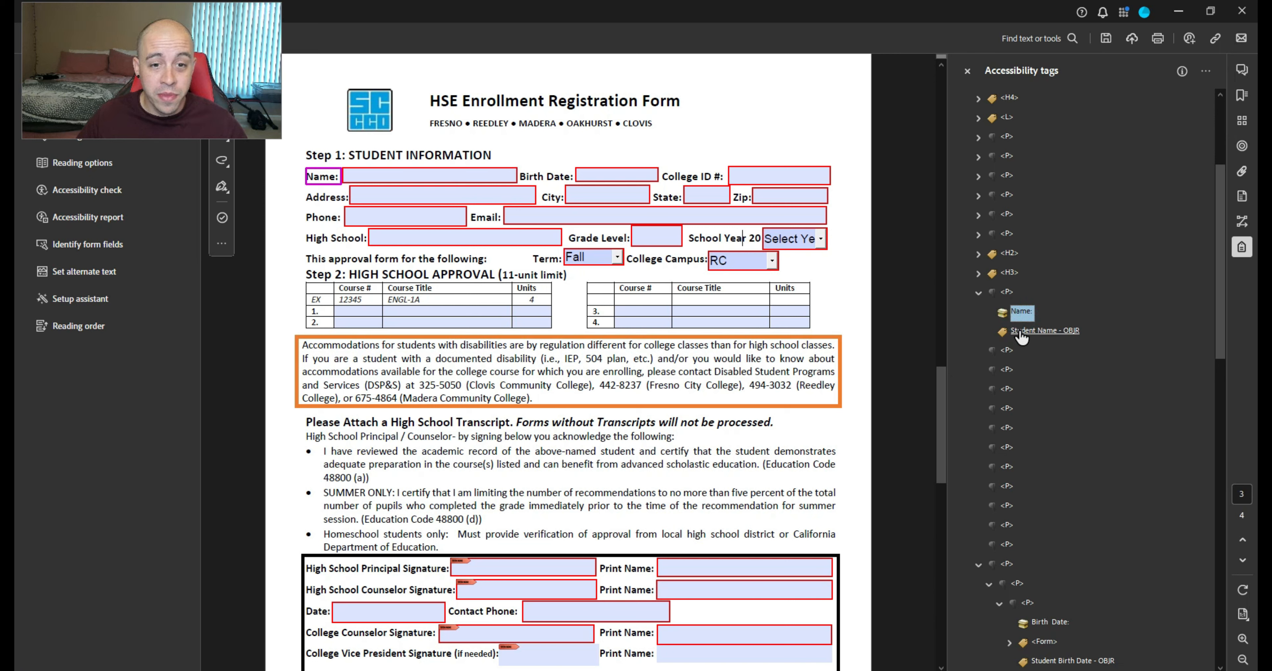
left_click(1022, 331)
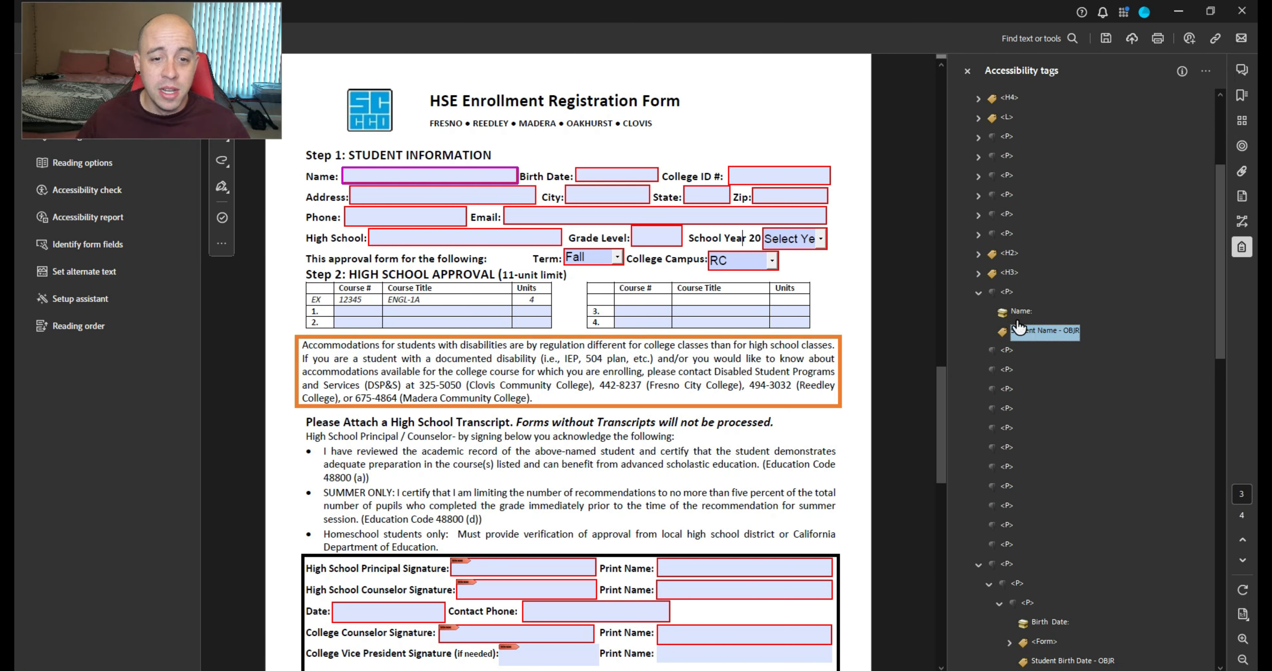
Add a Form tag after the "Name:" text, nest Student Name - OBJR inside it, and collapse the parent P tag
right_click(1025, 314)
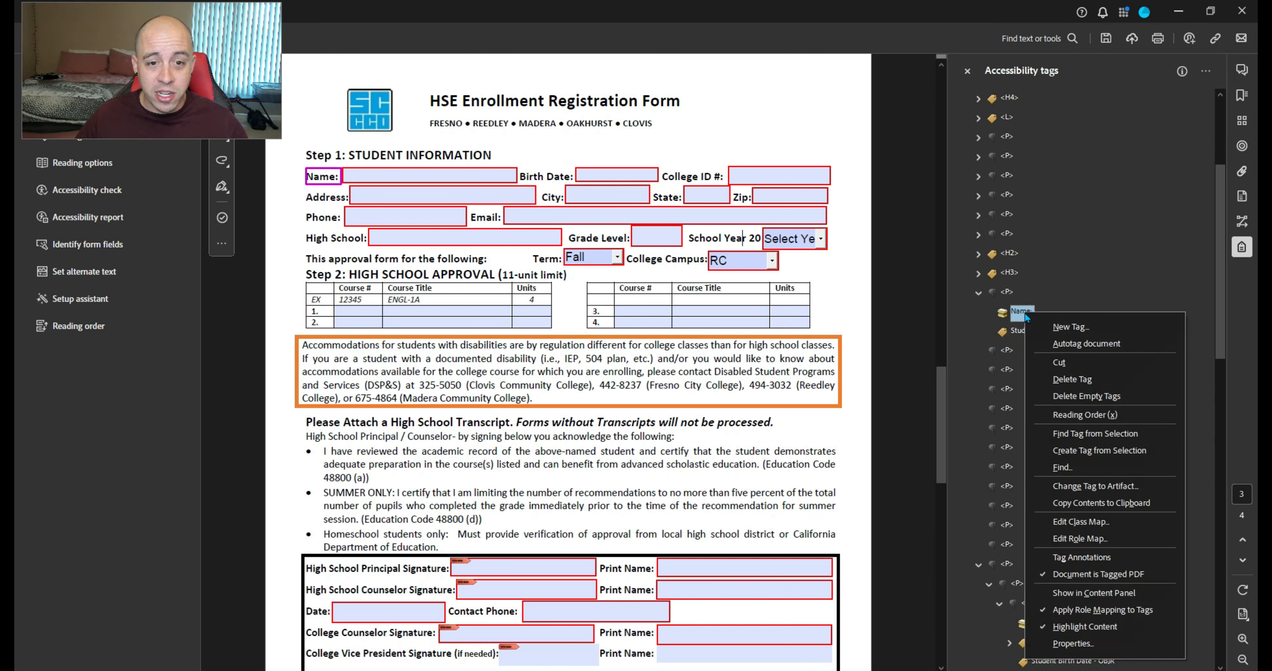
left_click(1091, 328)
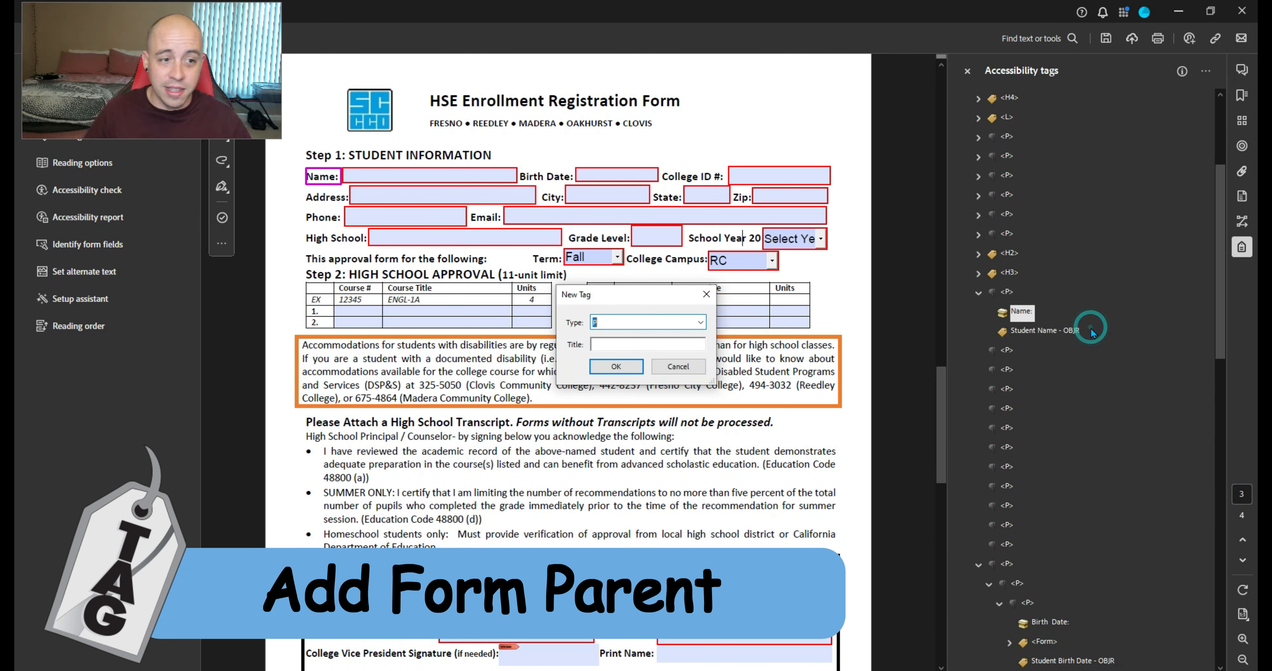
type("Form")
key("Return")
left_click_drag(1045, 350, 1027, 333)
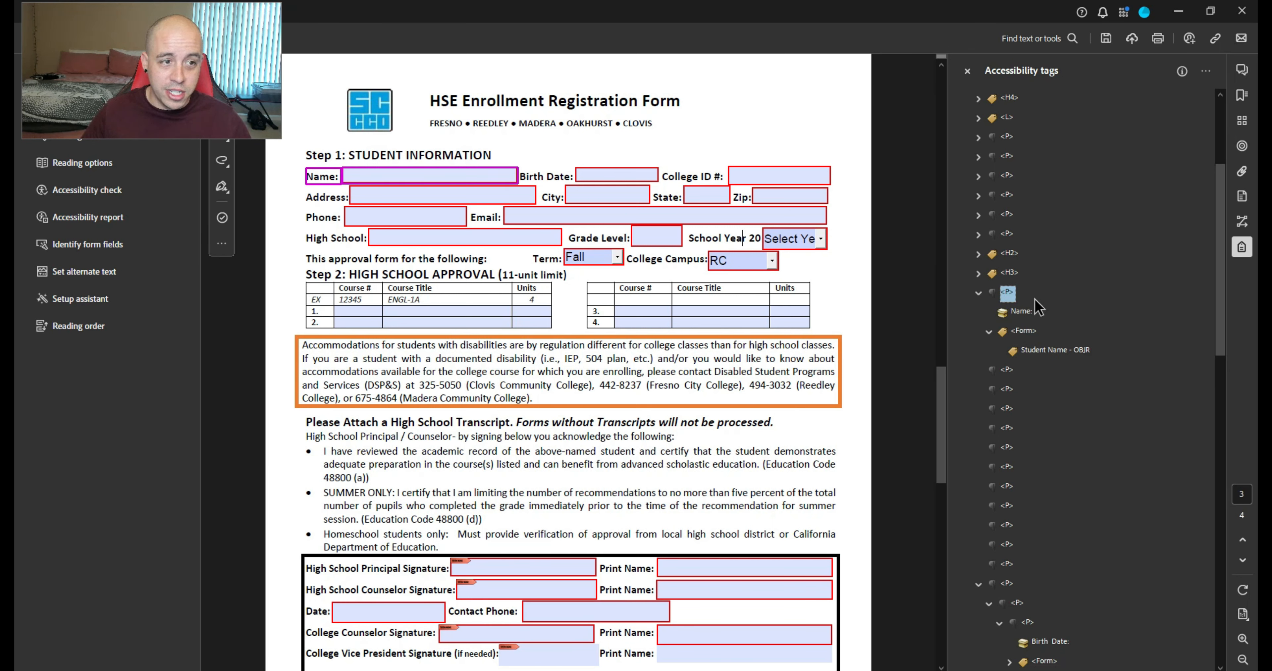
key("Left")
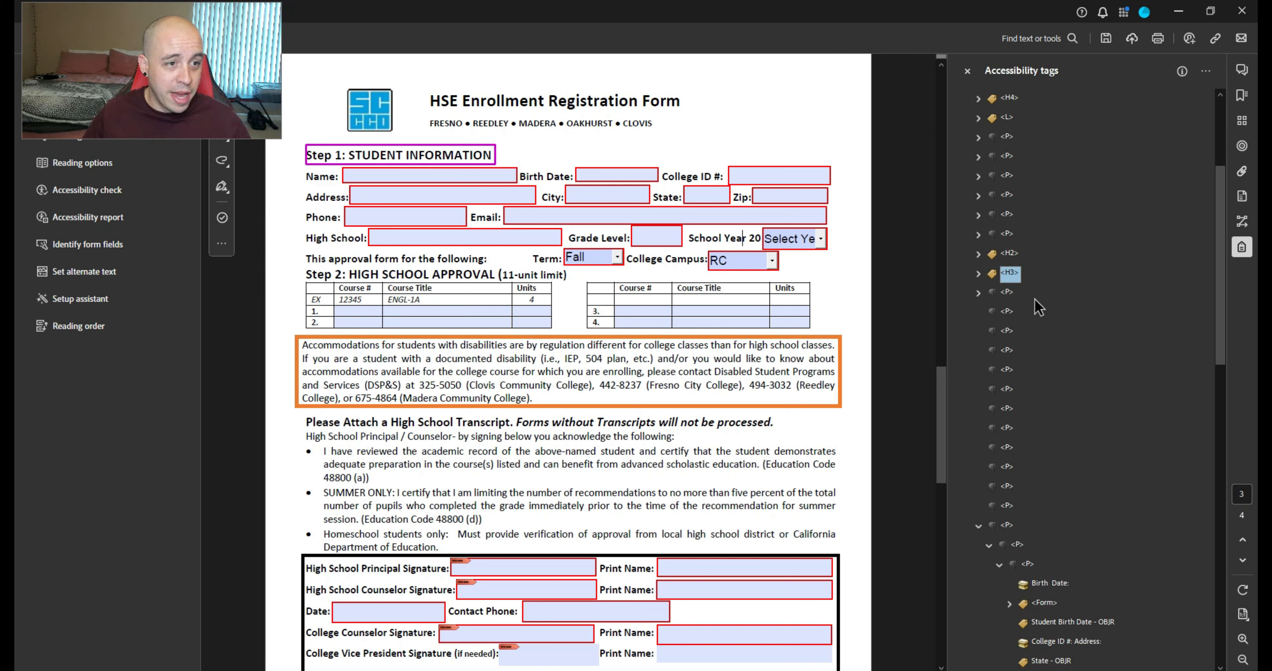
key("Down")
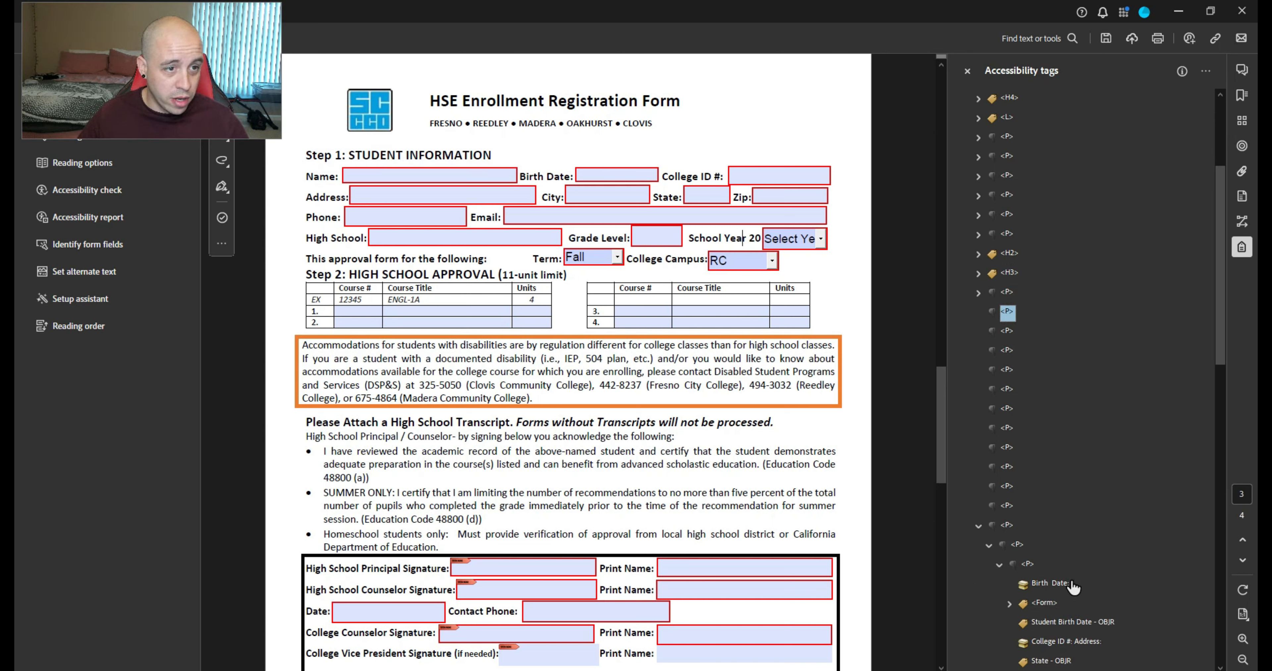
Move the "Birth Date:" text and the Student Birth Date - OBJR into the next blank P tag
left_click(1057, 585)
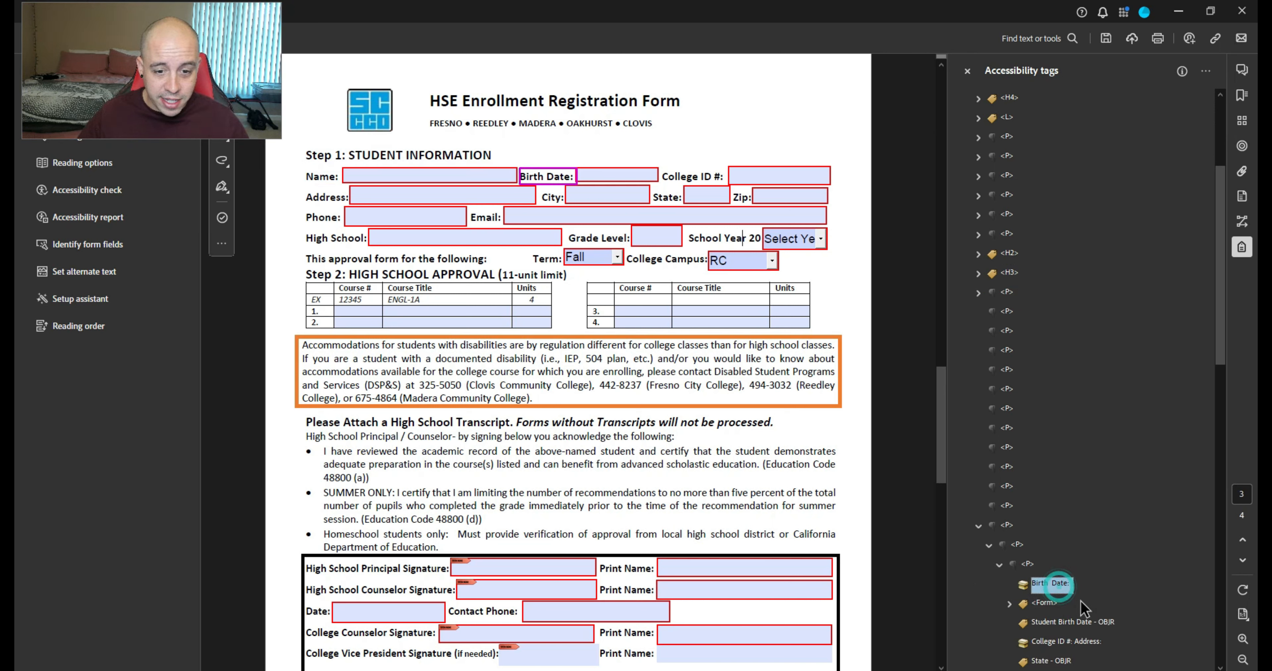
left_click(1070, 623, "ctrl")
left_click_drag(1059, 587, 1005, 323)
Add a Form tag after the "Birth Date:" text, nest Student Birth Date - OBJR inside it, and collapse the parent P tag
right_click(1028, 328)
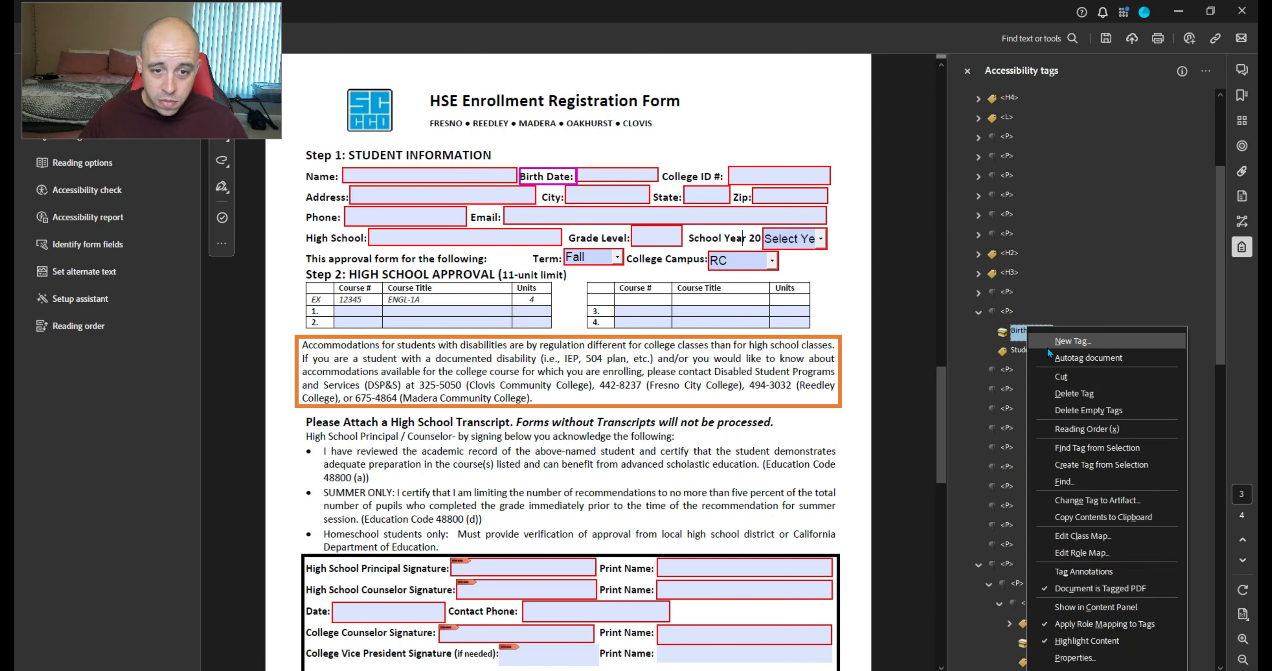
left_click(1045, 336)
left_click(635, 366)
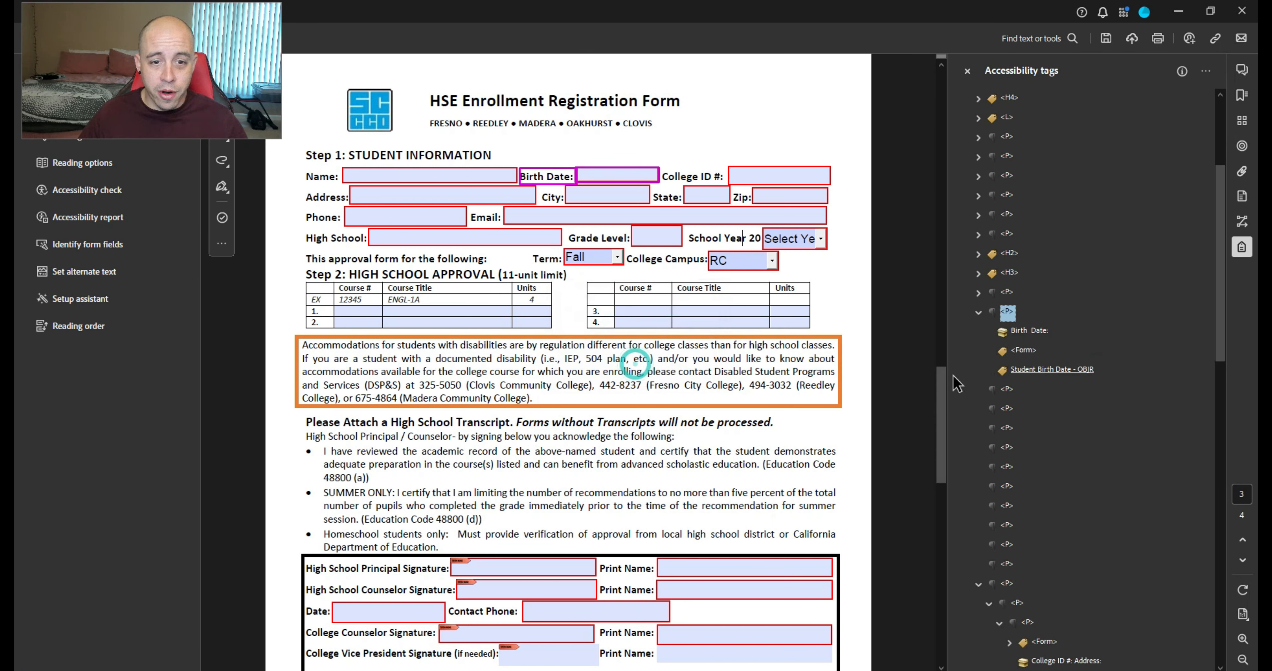
left_click_drag(1023, 373, 1021, 351)
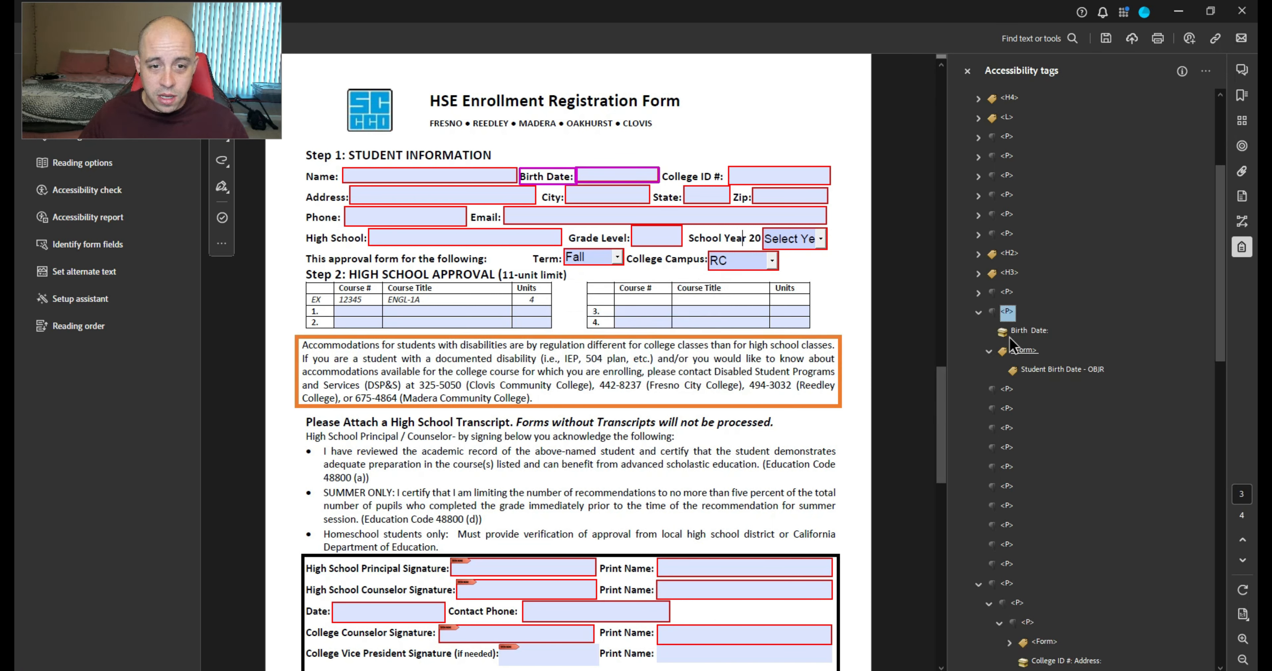
left_click(980, 312)
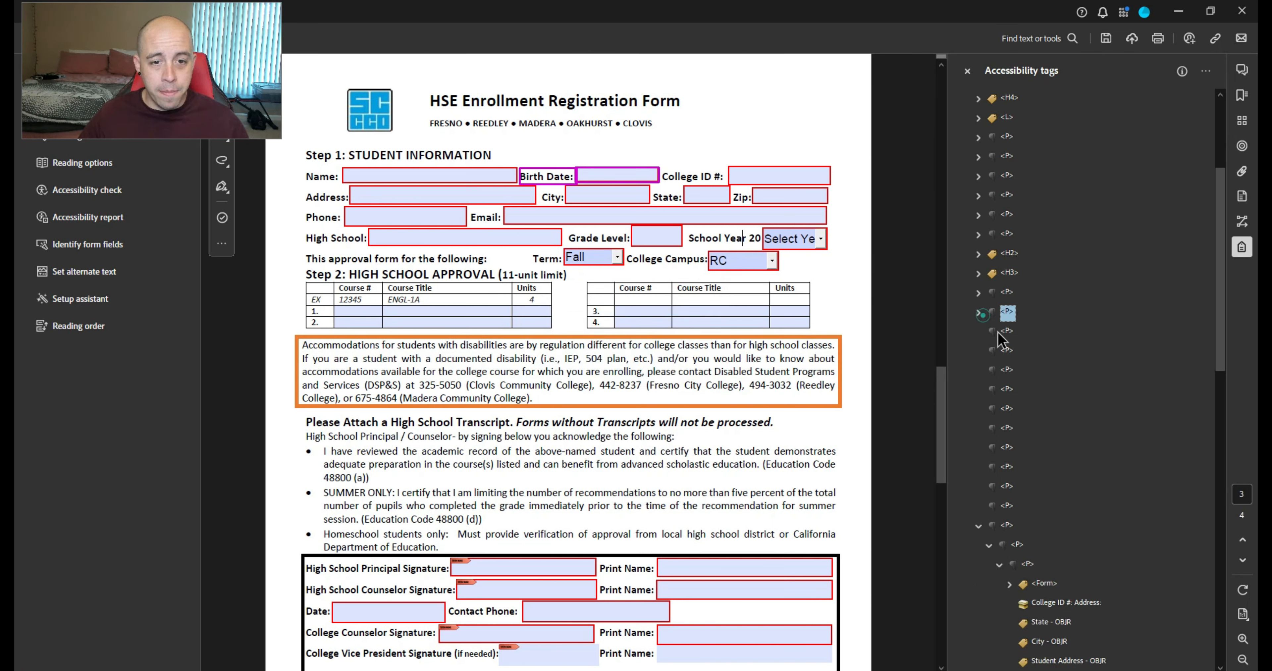
Move the "College ID #: Address:" text and the Form tag holding Student College ID - OBJR into the next blank P tag
left_click(1009, 586)
scroll(1065, 607, "down", 3)
left_click(1058, 430)
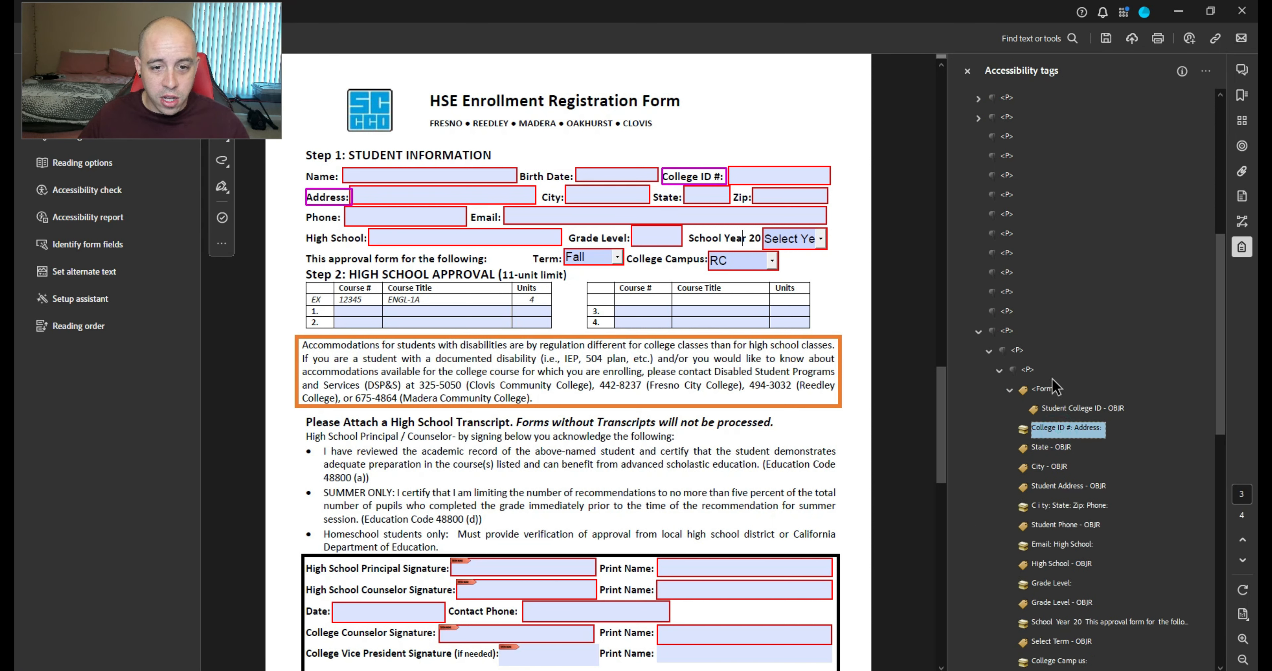
left_click(1045, 390)
left_click_drag(1045, 392, 1011, 141)
Examine the moved College ID text and its Form tag against the page, and collapse their parent P tag
left_click(1026, 176)
key("Right")
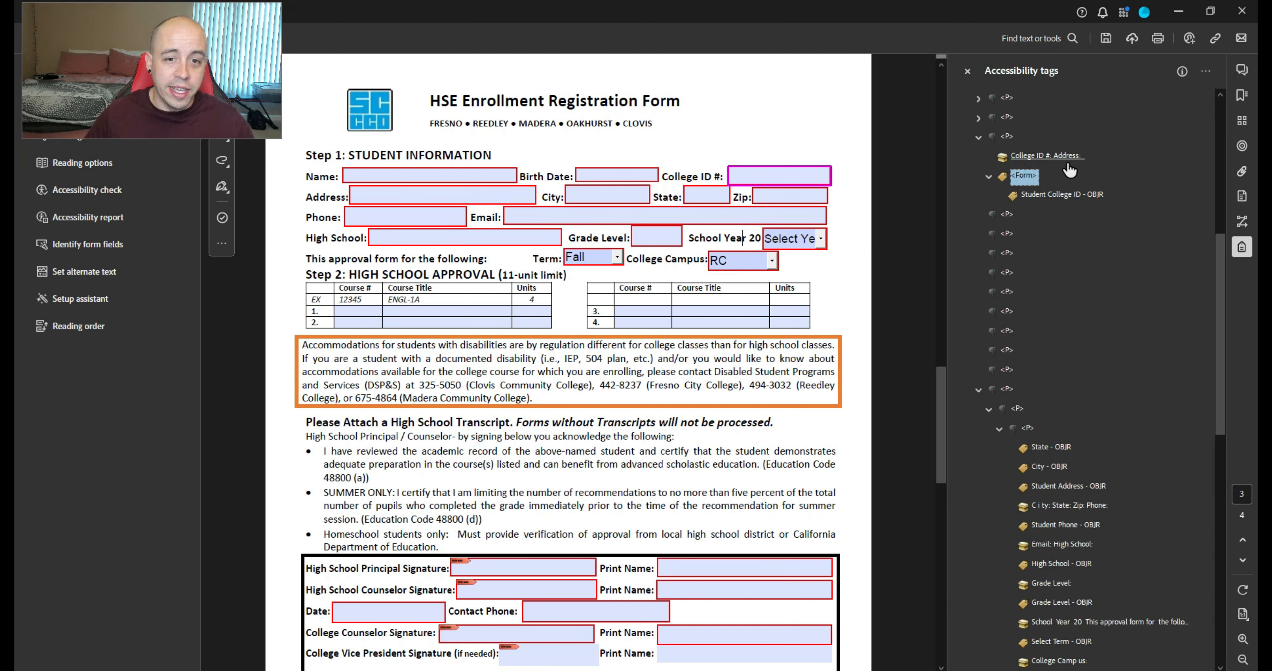
key("Up")
key("Up")
key("Up")
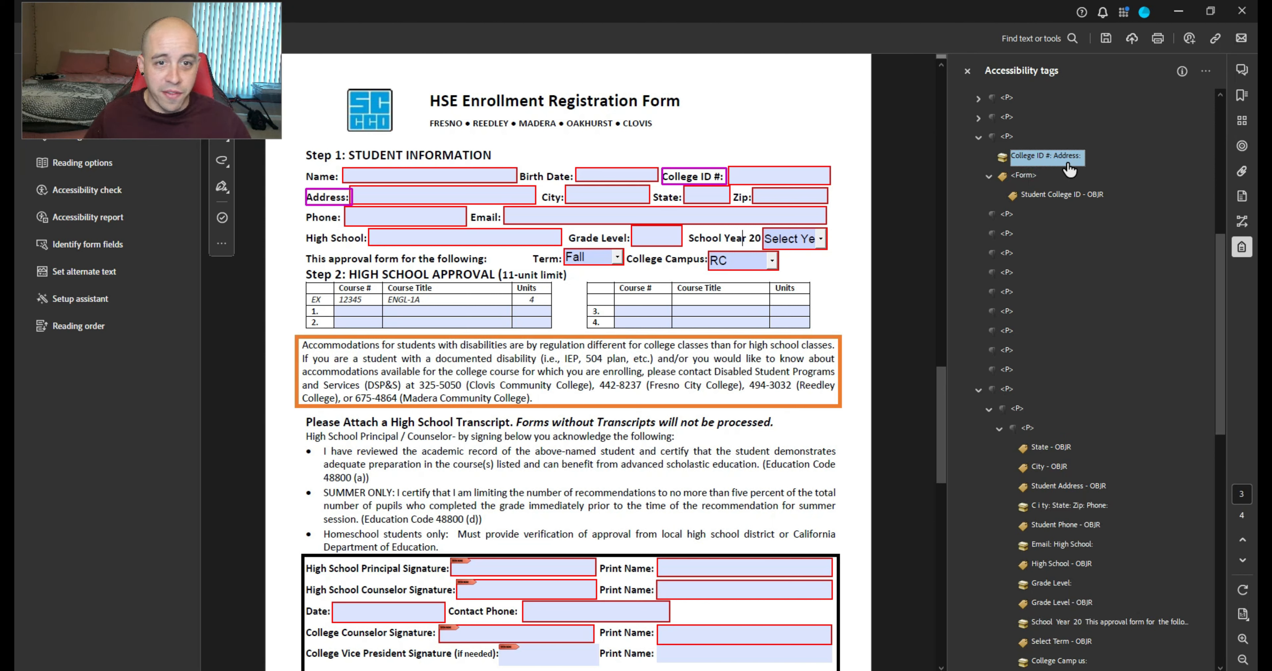
key("Left")
key("Left")
key("Down")
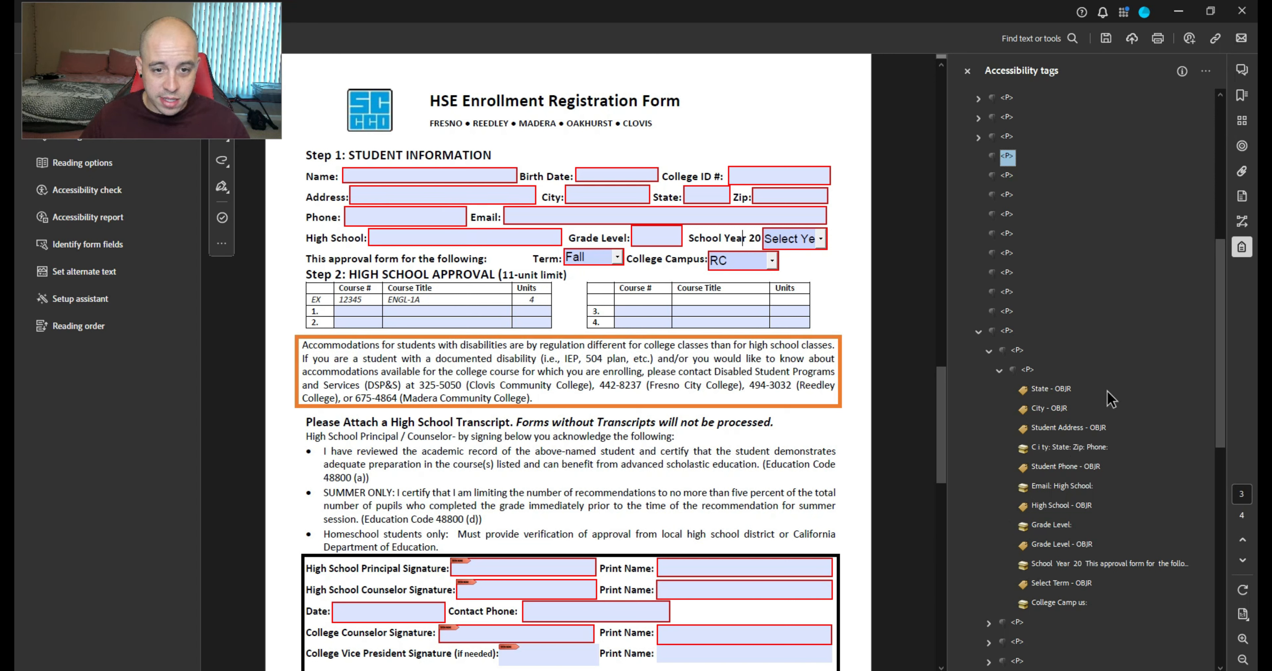
Move the Student Address - OBJR into the blank P tag after the College ID one
left_click(1079, 429)
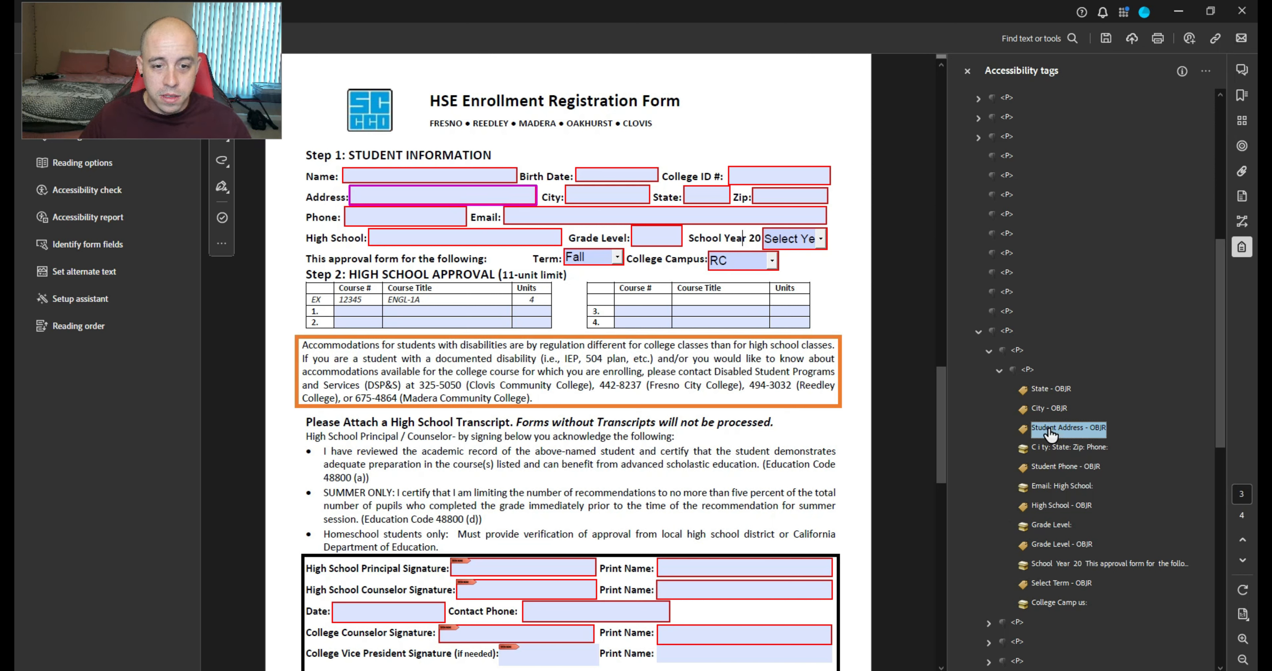
left_click_drag(1050, 433, 1020, 205)
left_click_drag(1006, 160, 1008, 163)
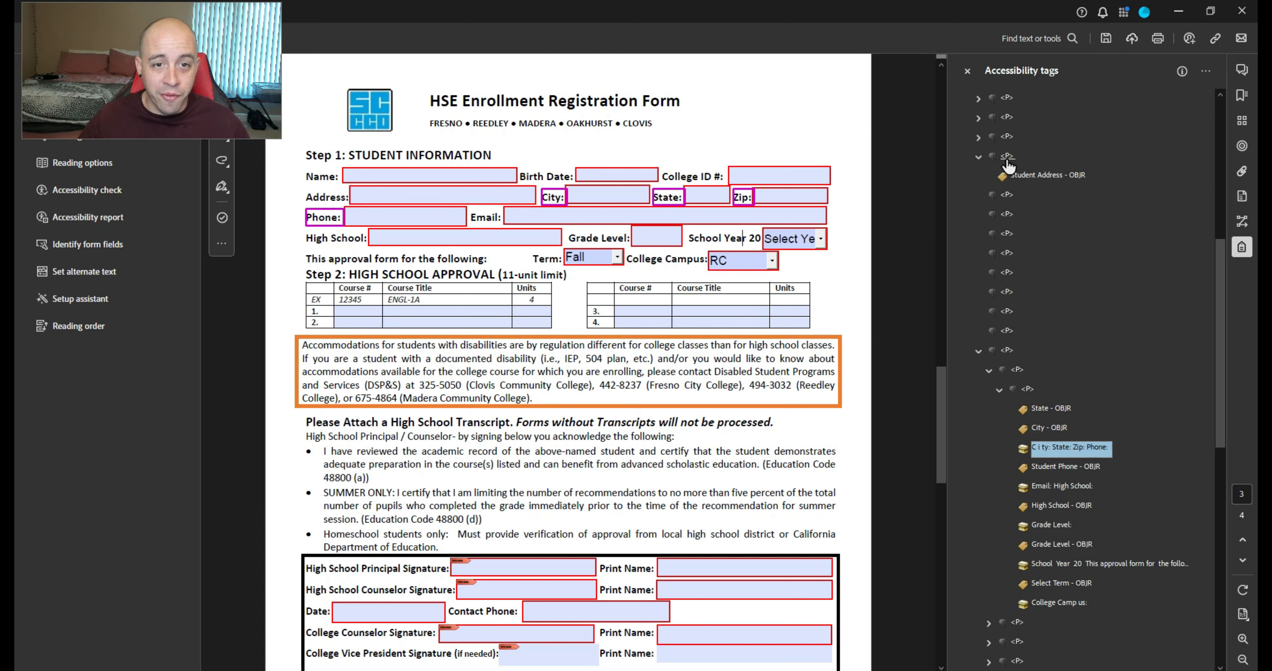
Tag the "Address:" label from a page selection into the P tag with Student Address - OBJR, and check its highlighted content
left_click(1008, 157)
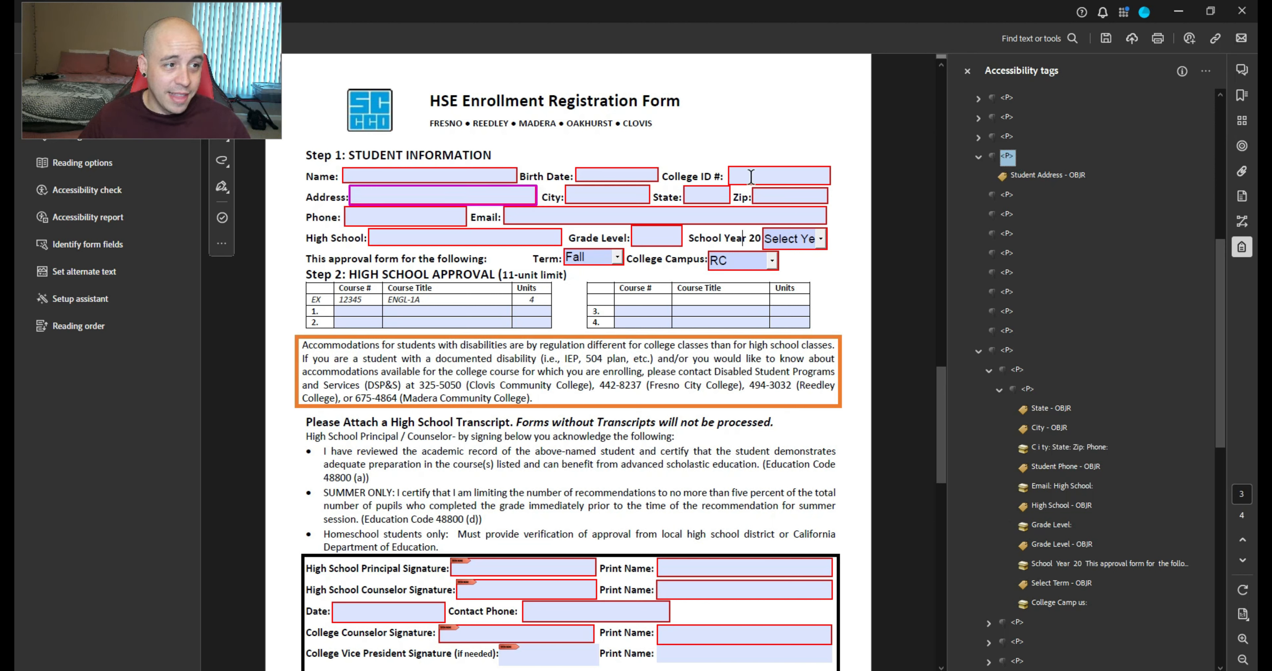
left_click(350, 197)
left_click_drag(304, 197, 348, 197)
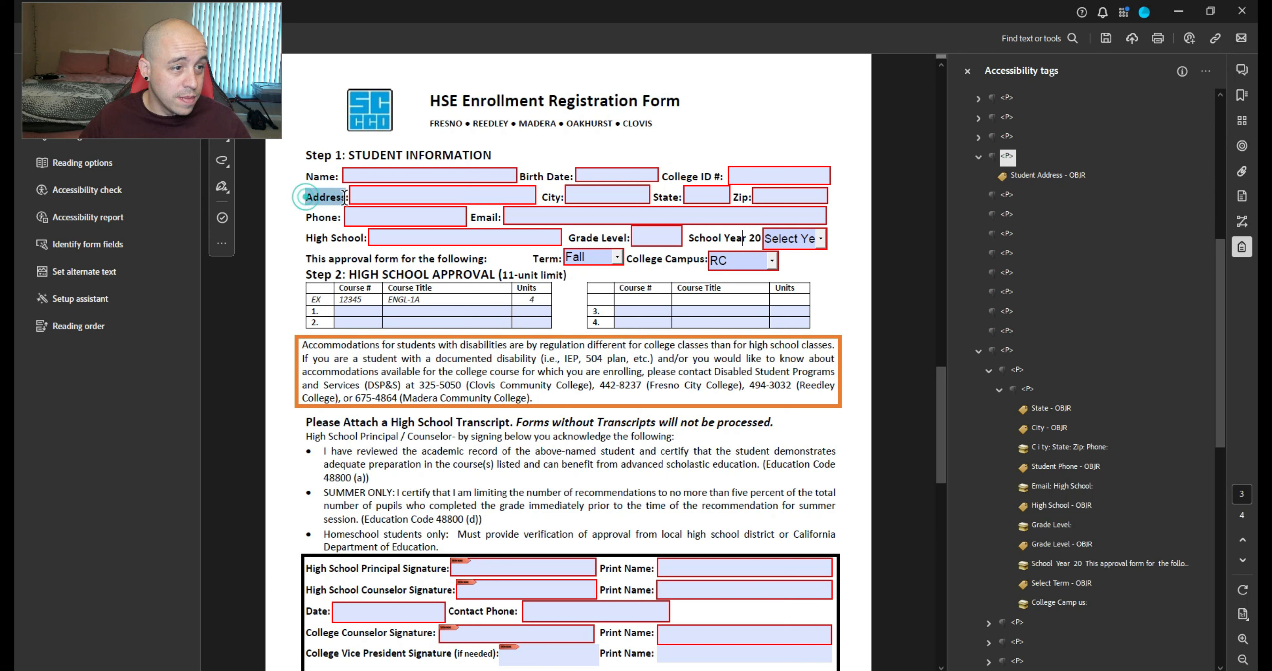
left_click(1205, 72)
left_click(1203, 272)
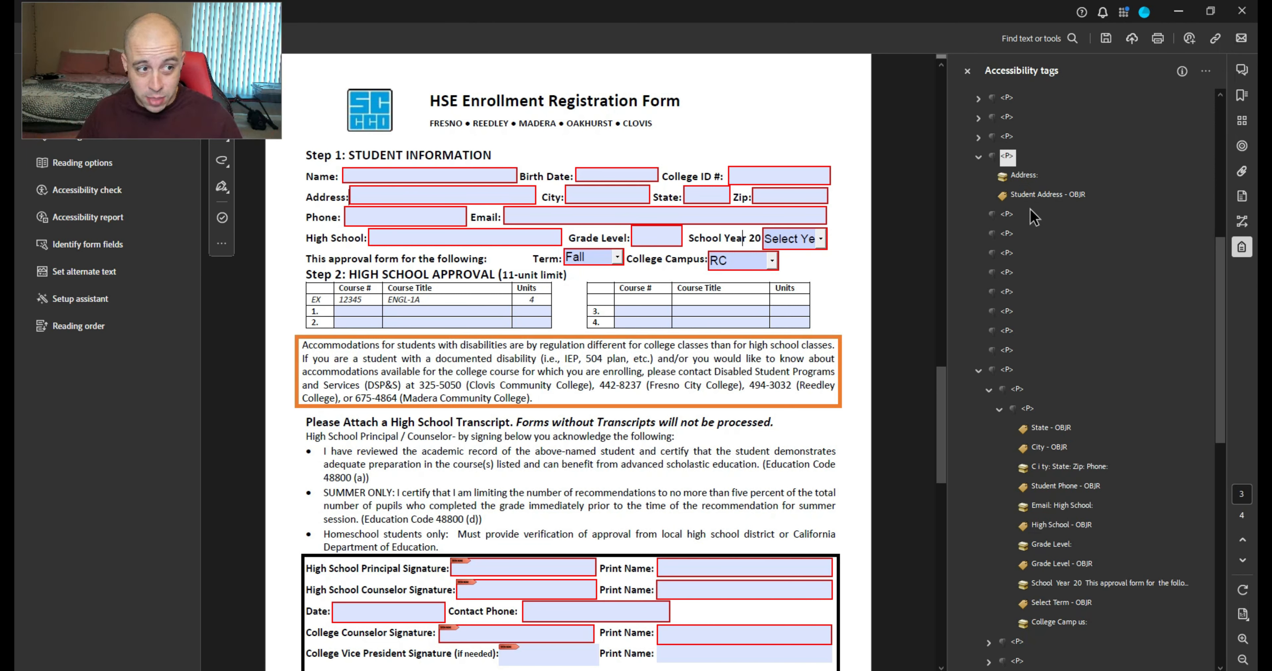
left_click(1017, 175)
left_click(1008, 158)
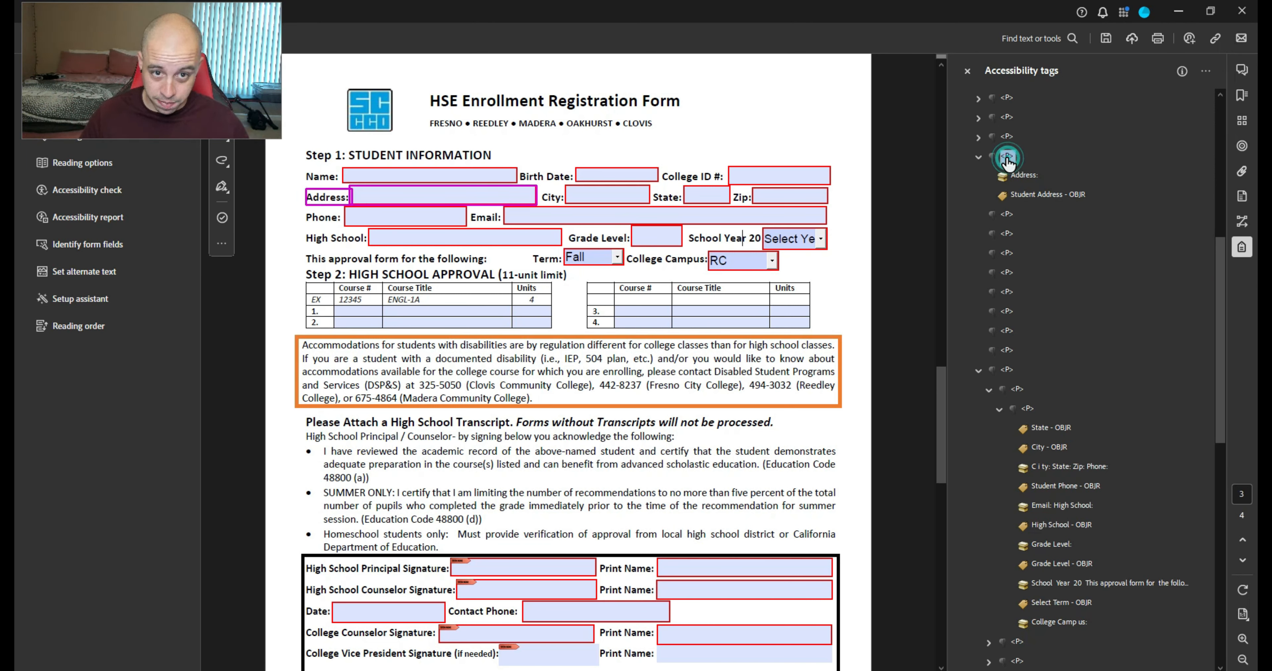
Add a Form tag after the "Address:" label, nest Student Address - OBJR inside it, and collapse the parent P tag
left_click(1022, 175)
right_click(1027, 174)
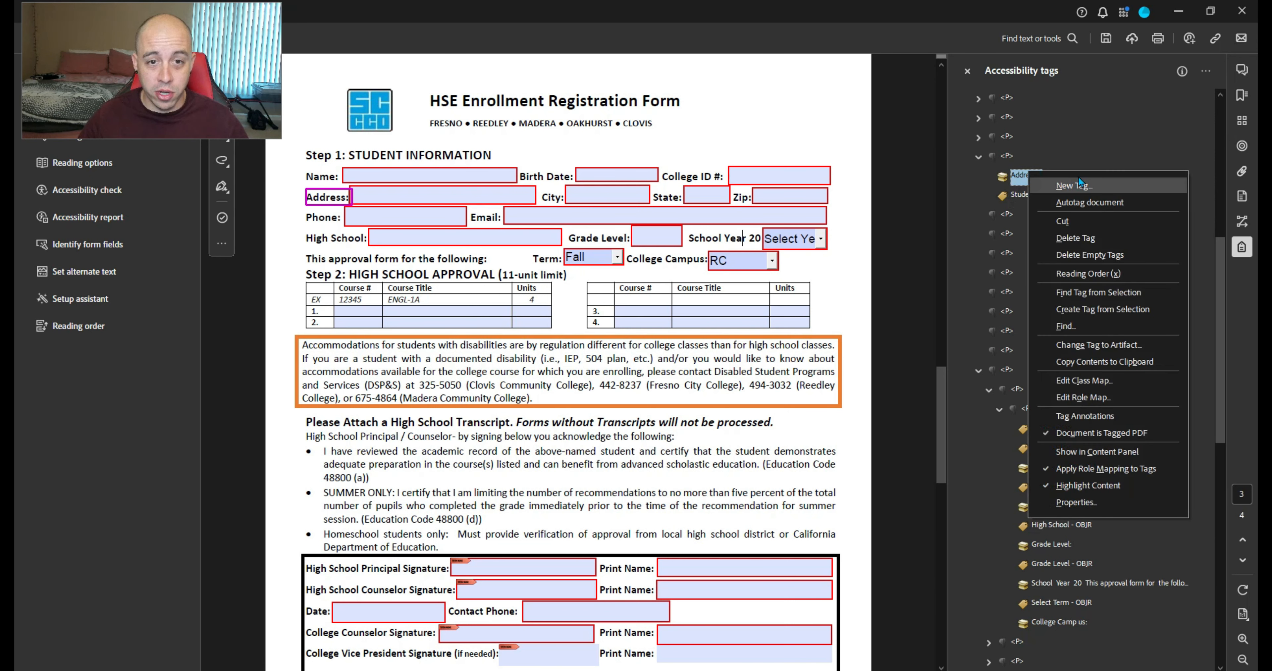
left_click(1079, 183)
left_click(617, 369)
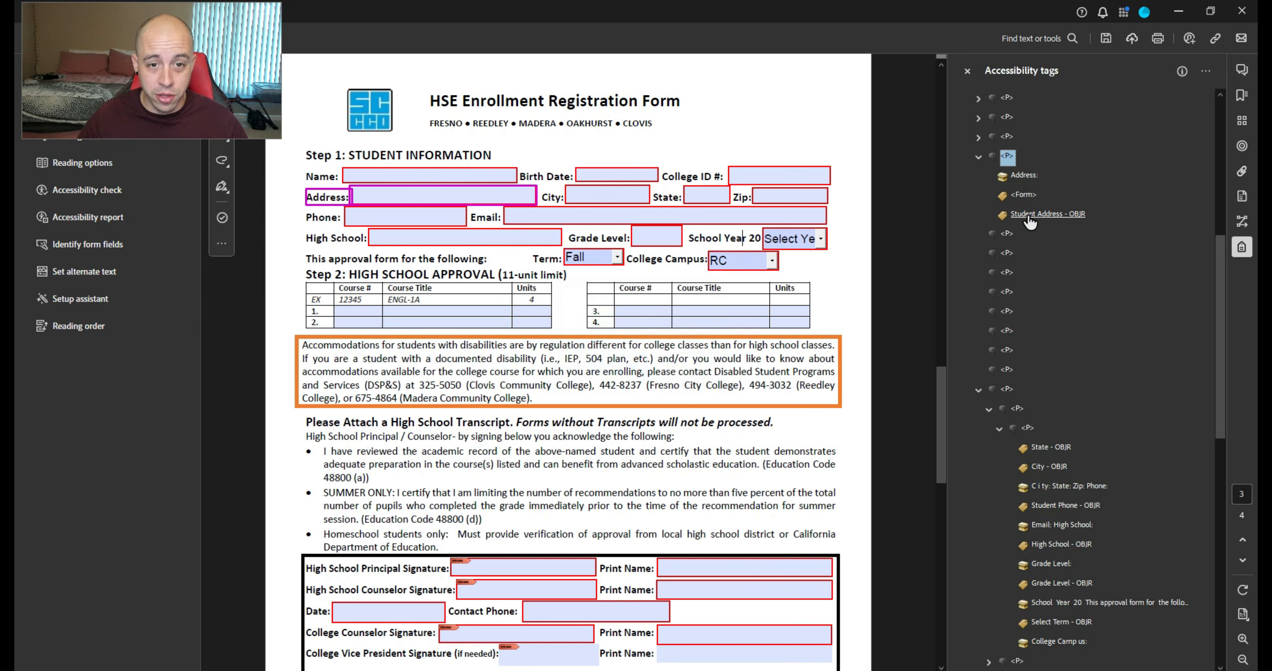
left_click(978, 157)
Move City - OBJR into the blank P tag directly after the address one
left_click(1008, 175)
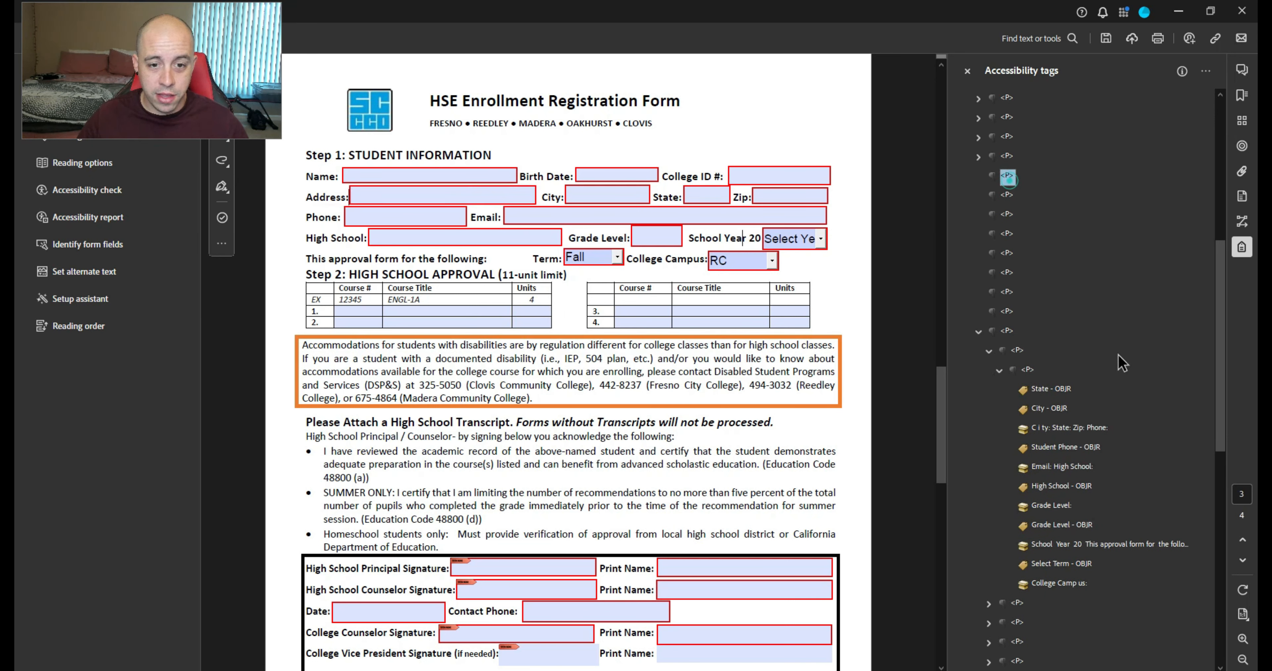
left_click(1050, 409)
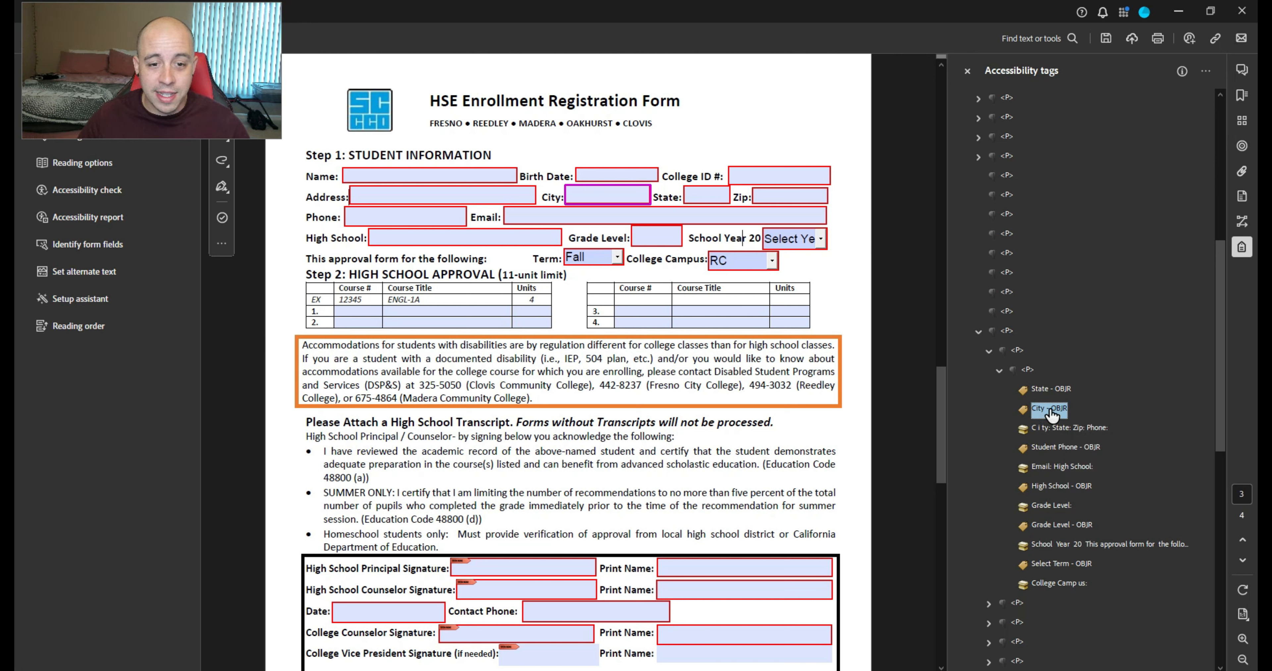
left_click_drag(1050, 402, 1010, 187)
left_click(1008, 176)
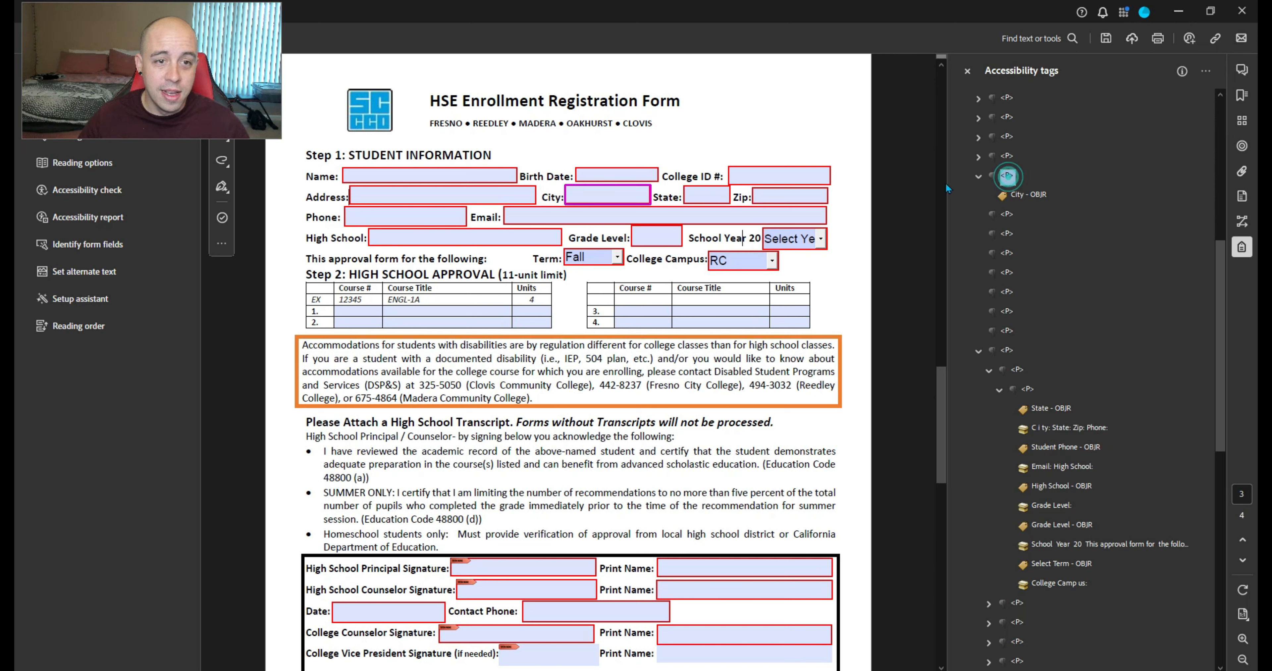
Tag the "City:" label from a page selection into the P tag holding City - OBJR, and check its highlighted content
left_click(567, 199)
left_click_drag(544, 197, 564, 198)
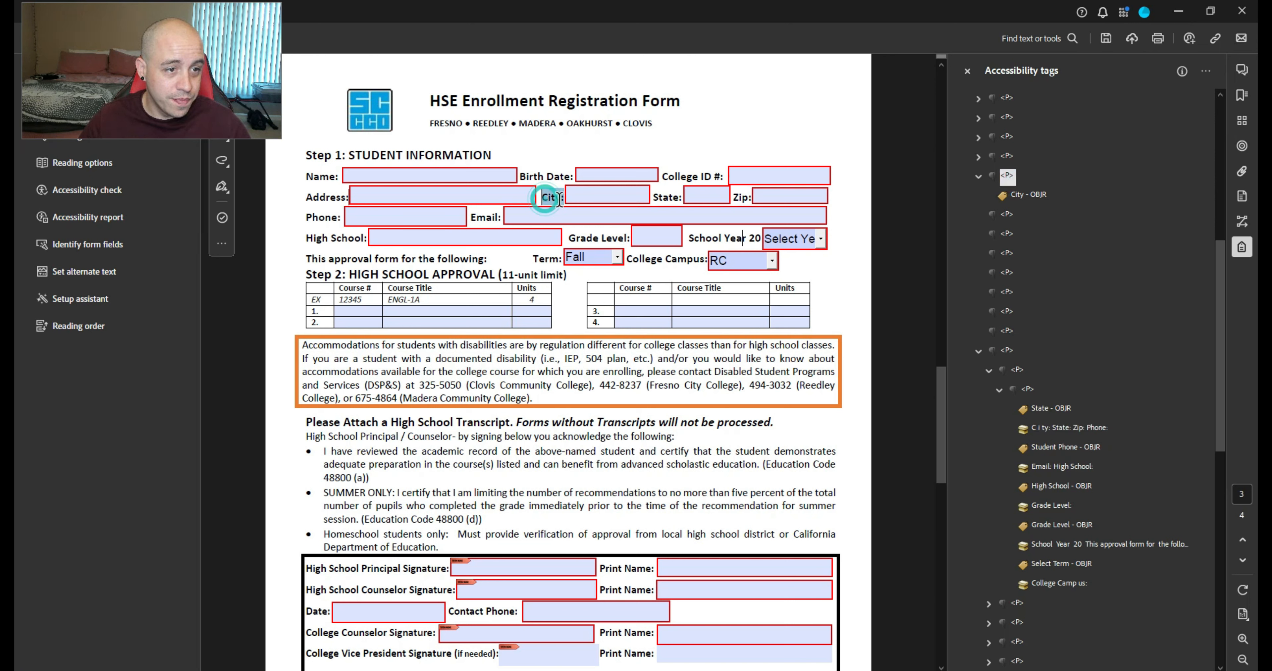
left_click(1205, 73)
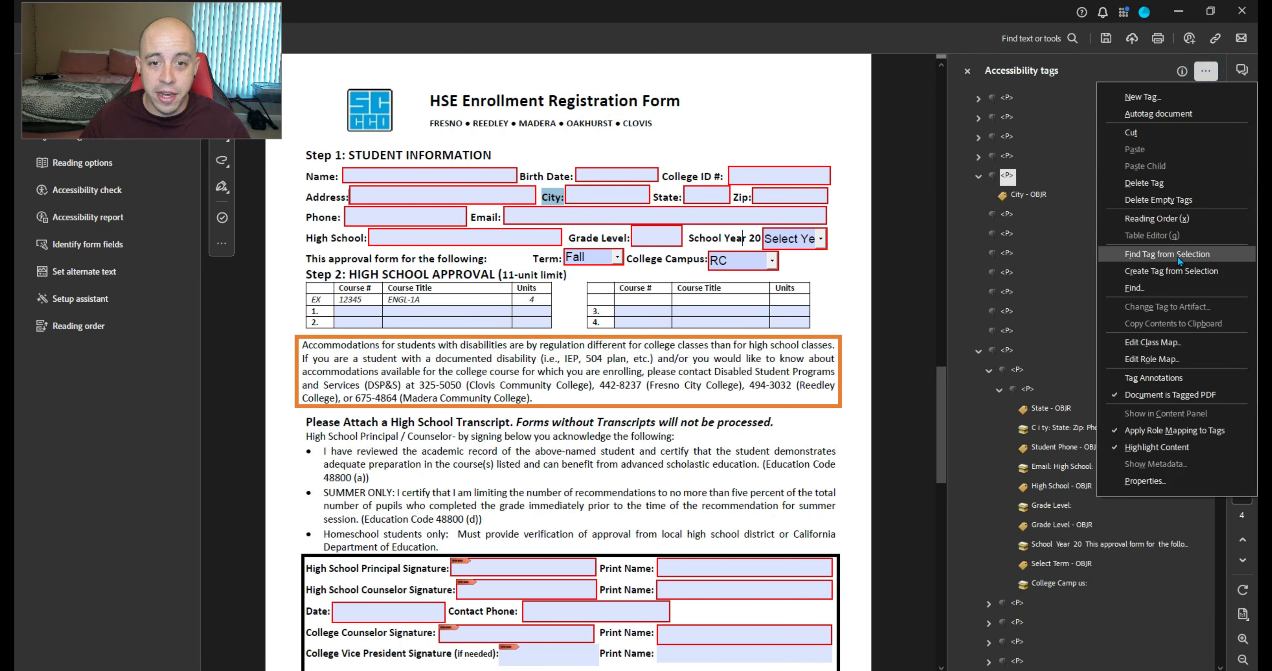
left_click(1180, 272)
left_click(1036, 196)
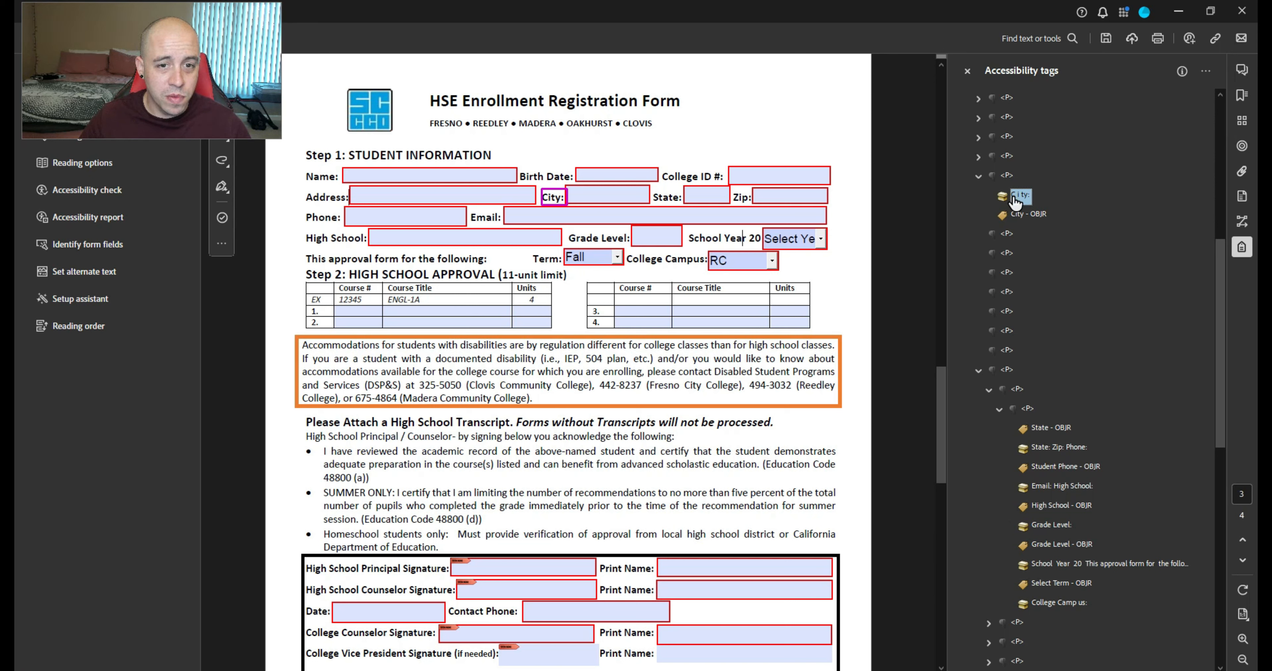
Set the actual text of the oddly spaced city label's content to "City:" in its object properties
right_click(1013, 198)
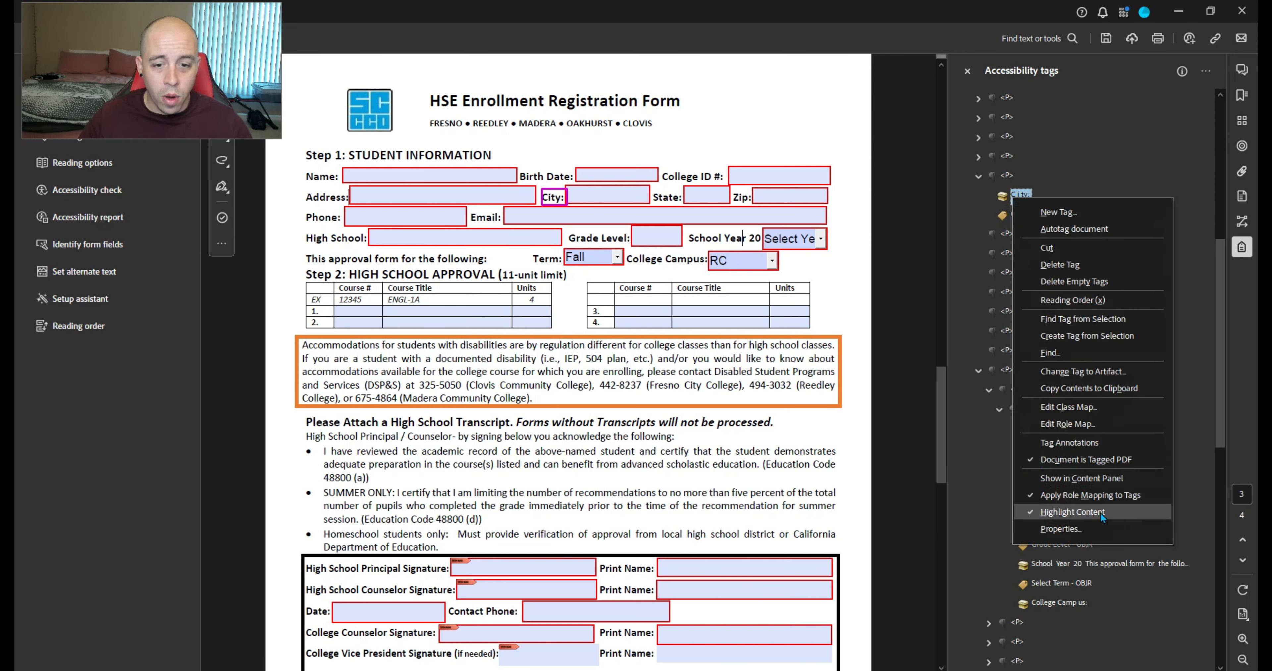
left_click(1091, 535)
left_click(685, 272)
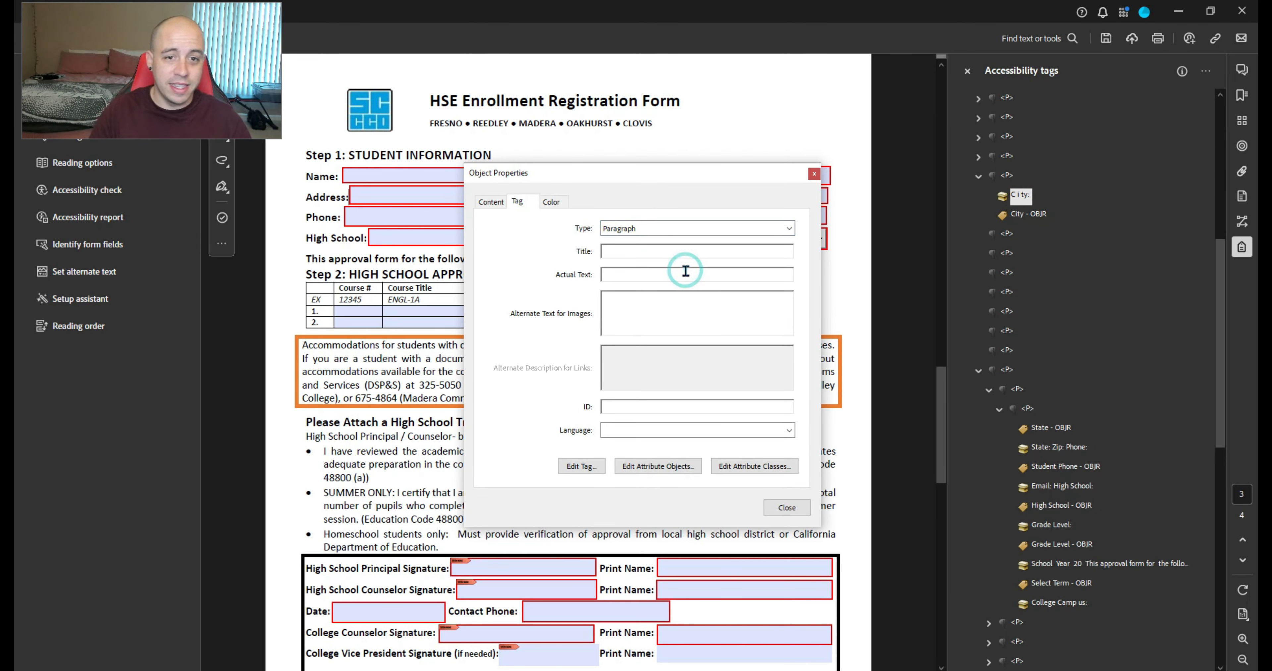
type("City:")
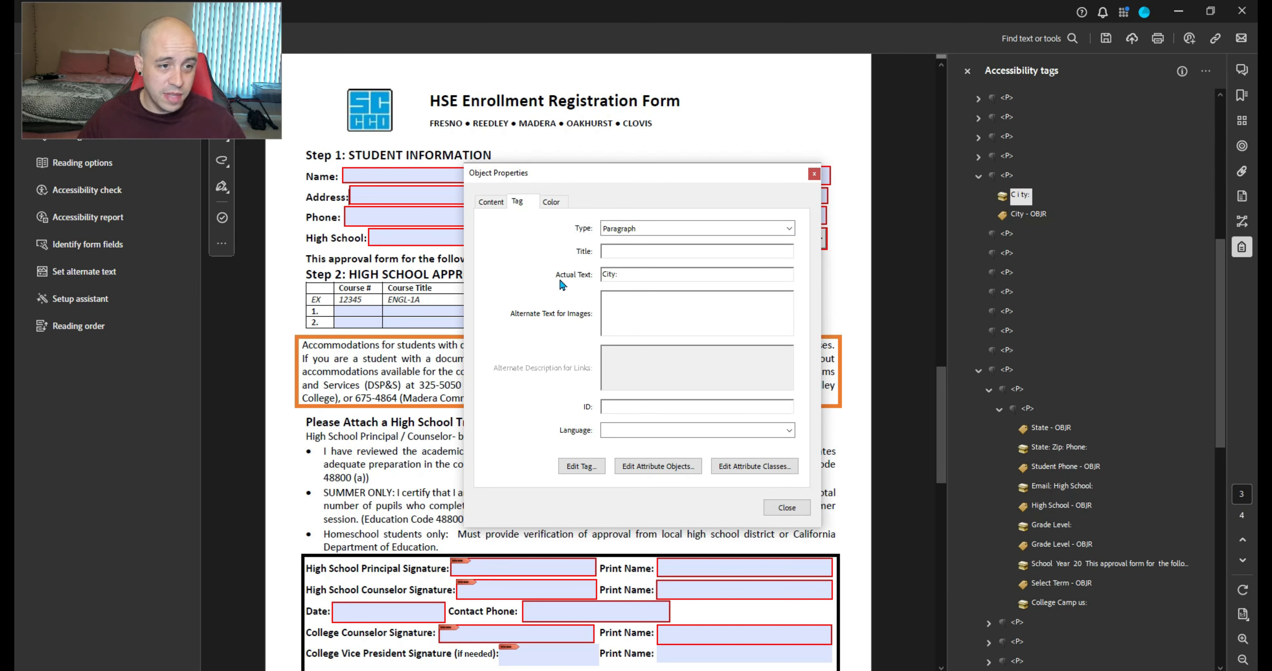
left_click(790, 508)
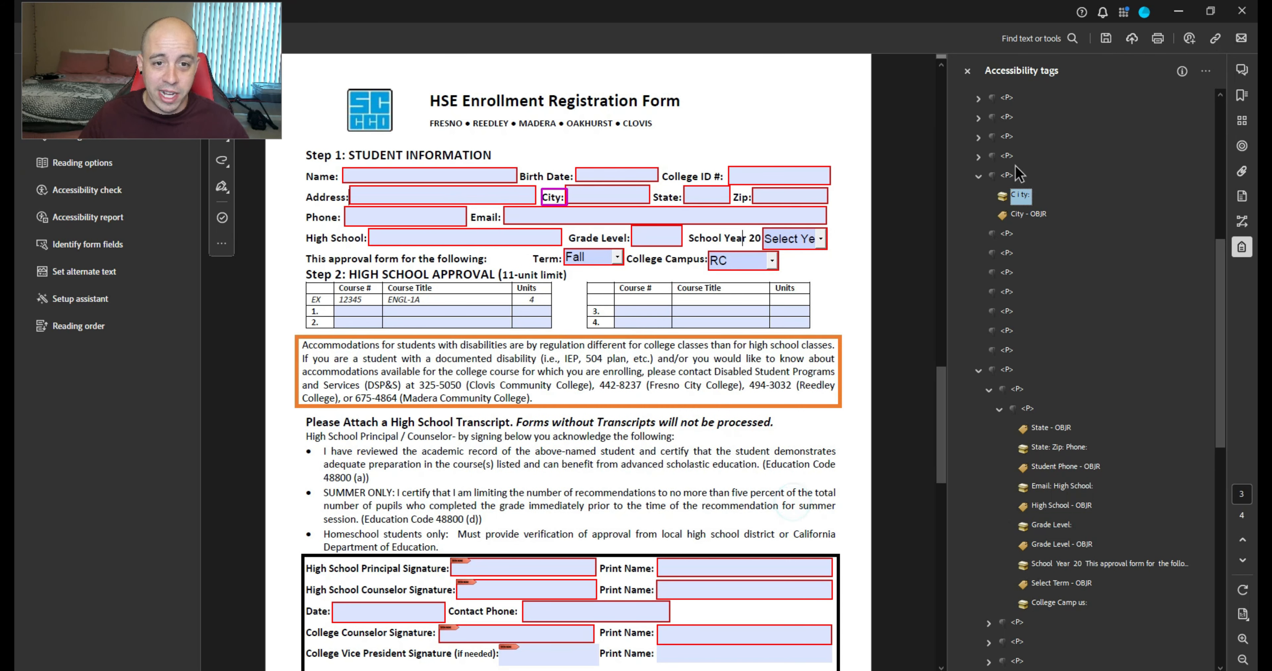
Add a Form tag after the "City:" label, nest City - OBJR inside it, and collapse the parent P tag
right_click(1032, 212)
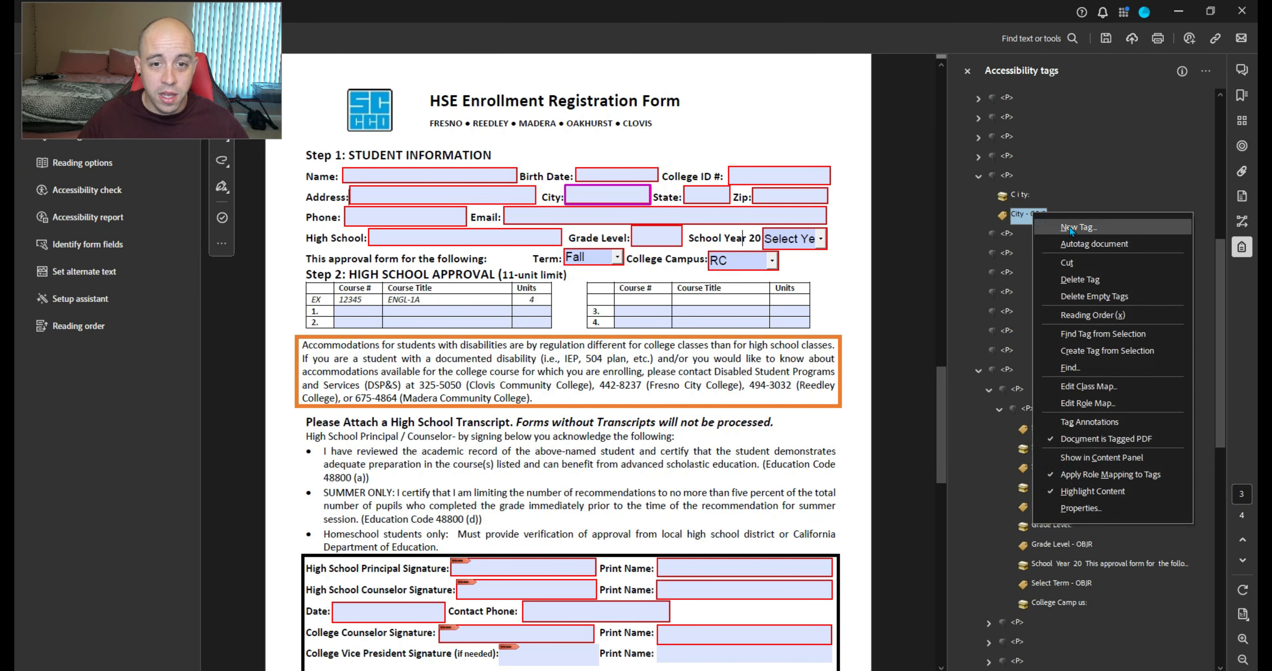
left_click(1016, 197)
right_click(1027, 197)
left_click(1057, 210)
key("Return")
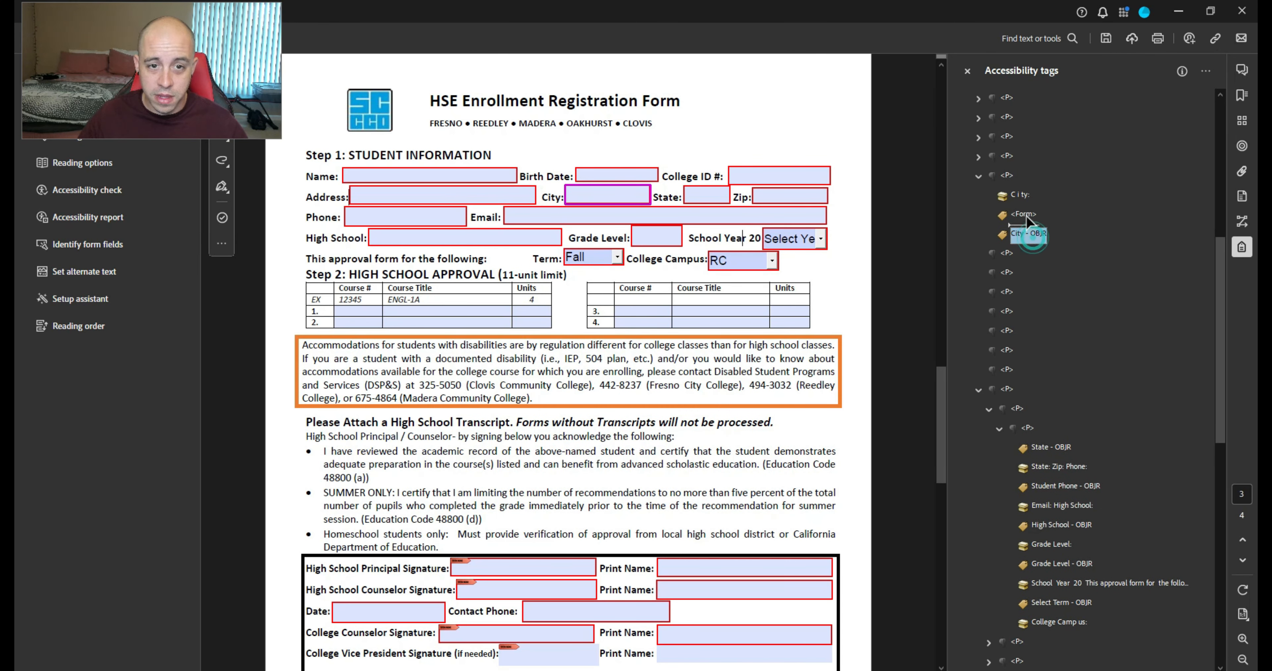
left_click_drag(1025, 216, 1024, 234)
key("Left")
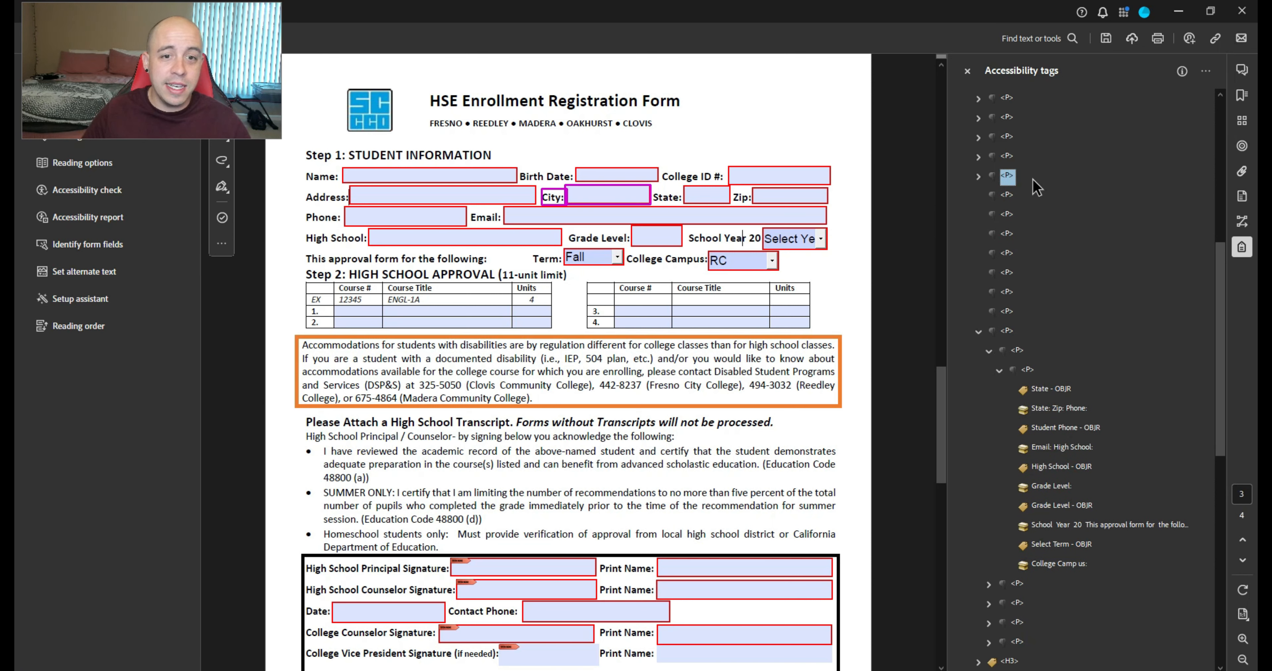
Tag the "State:" label from a page selection into the blank P tag after the city one
key("Down")
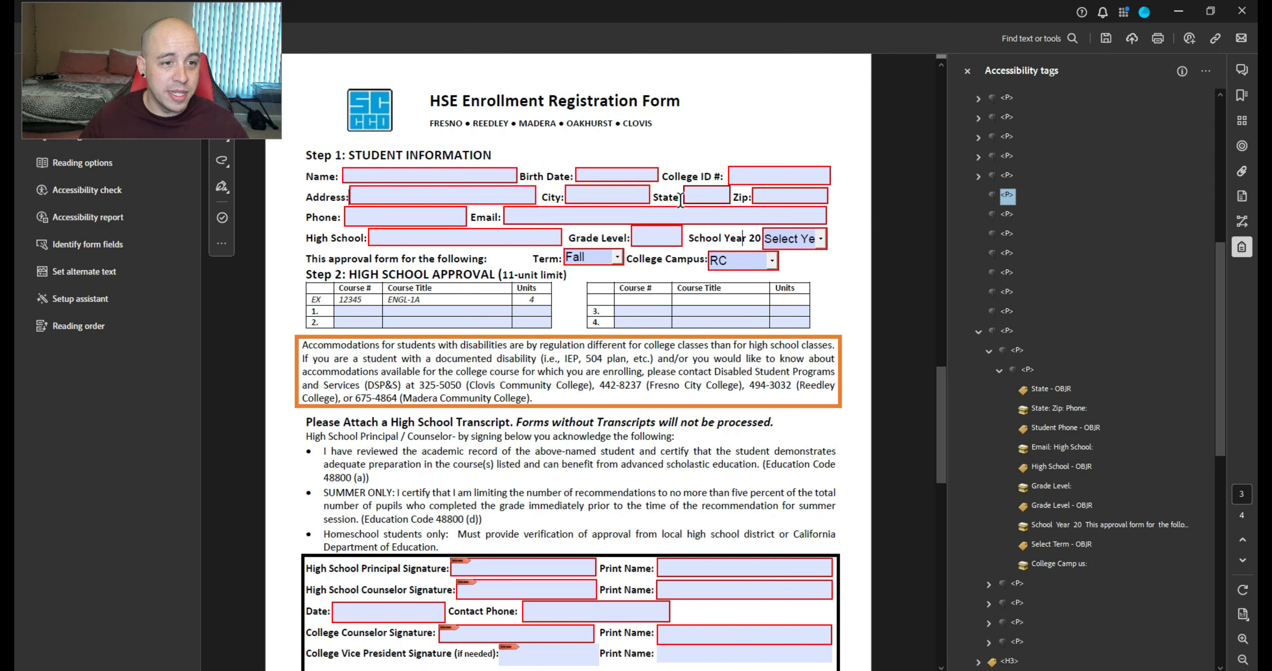
left_click_drag(654, 197, 682, 198)
left_click(1206, 71)
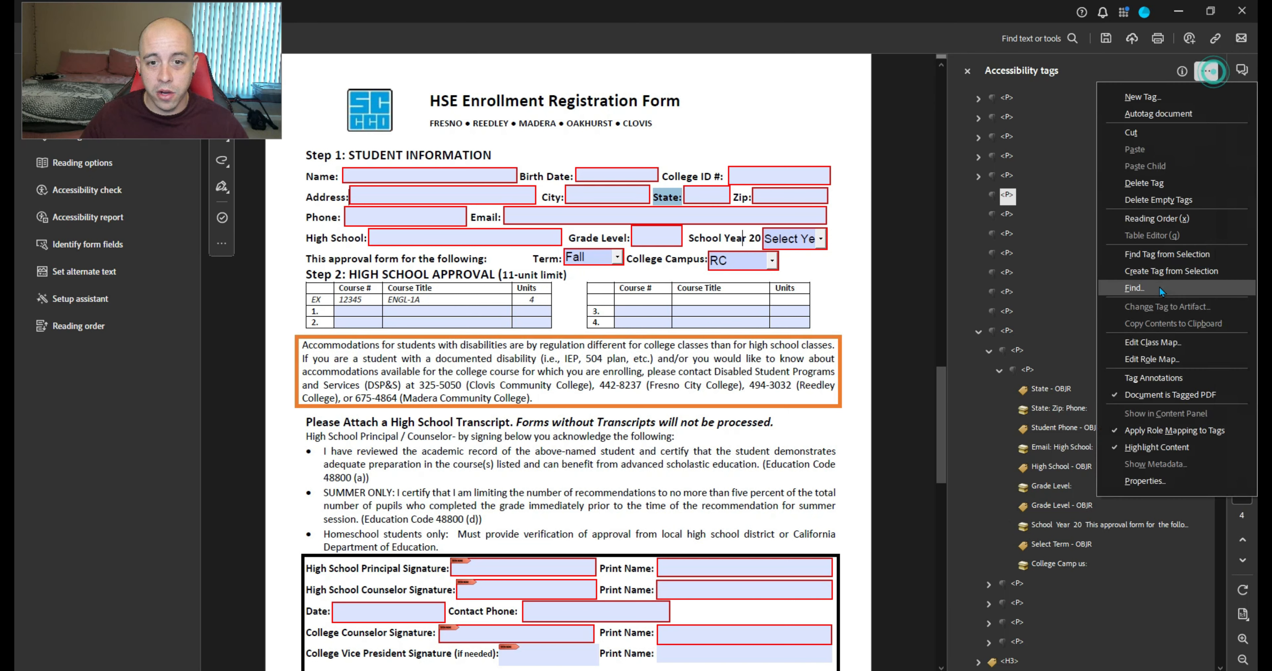
left_click(1159, 270)
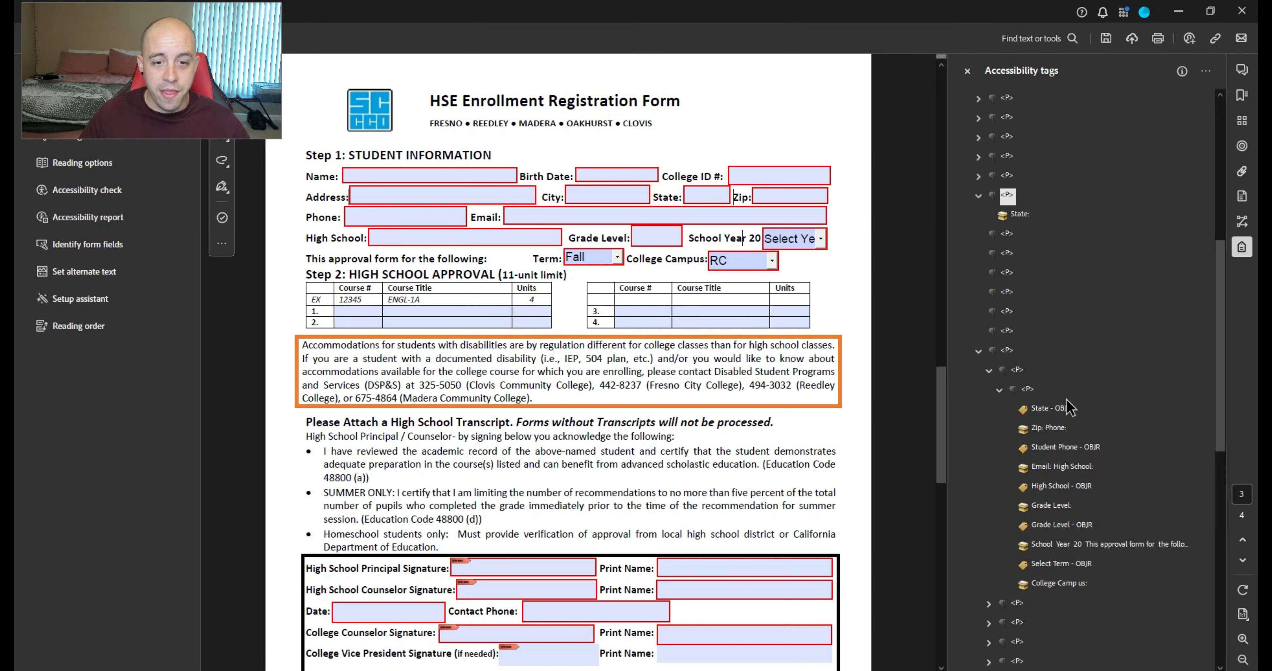
Add a Form tag after the "State:" label, nest State - OBJR inside it, and collapse the parent P tag
right_click(1021, 215)
left_click(1075, 227)
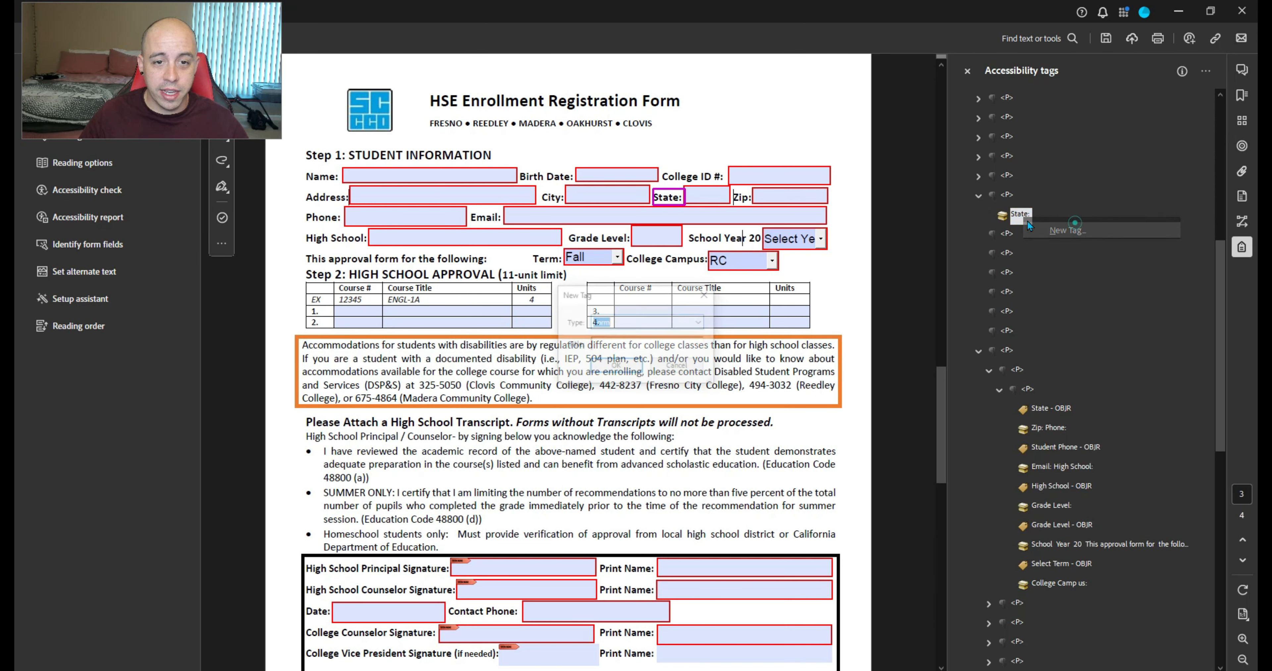
key("Return")
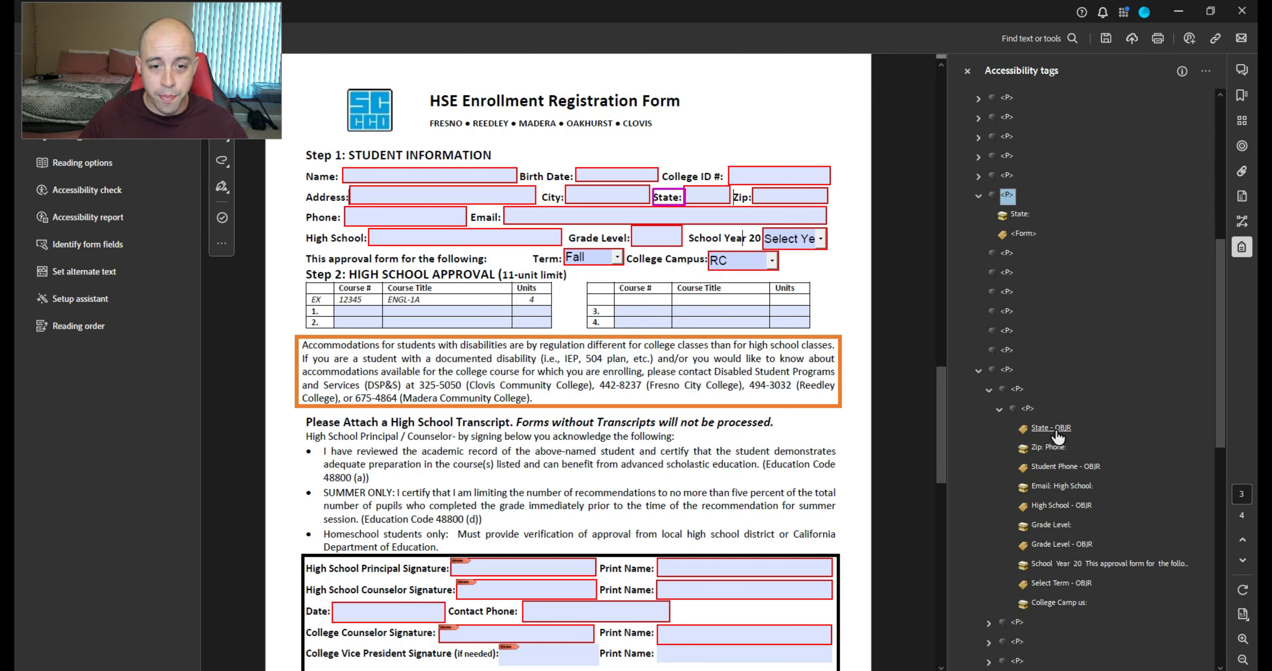
left_click_drag(1052, 428, 1024, 237)
left_click(1007, 196)
key("Left")
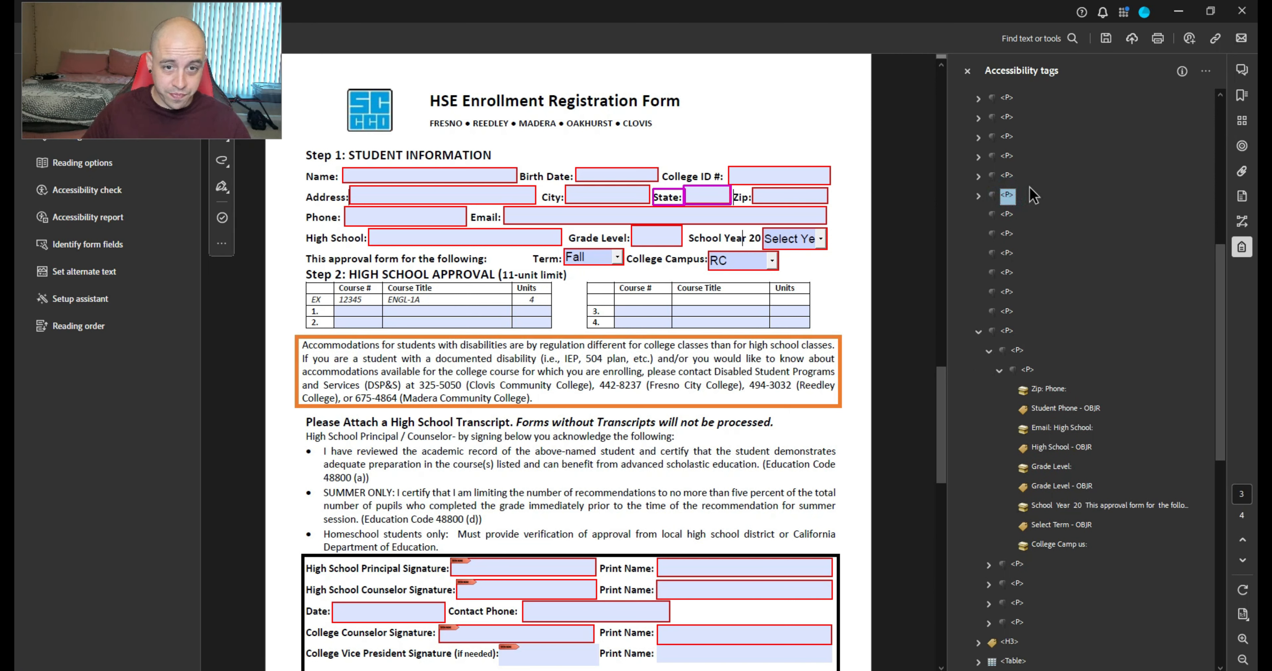
Tag the "Zip:" label from a page selection into the blank P tag after the state one
key("Down")
left_click(1206, 71)
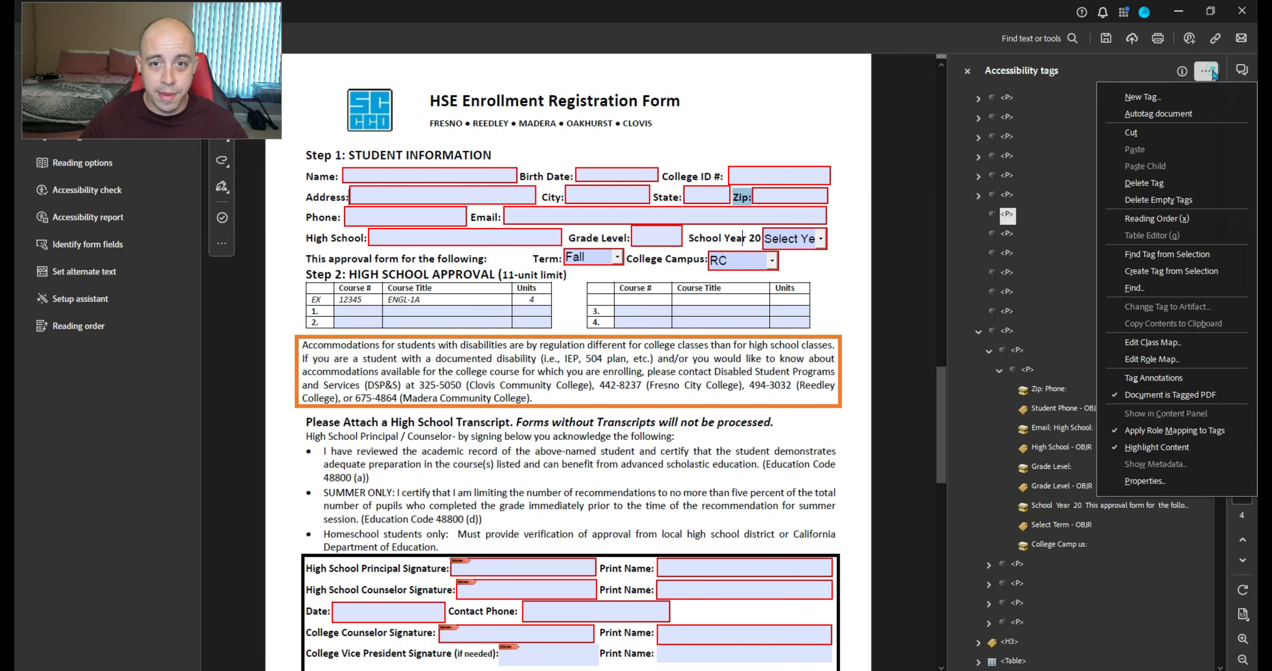
left_click(1198, 199)
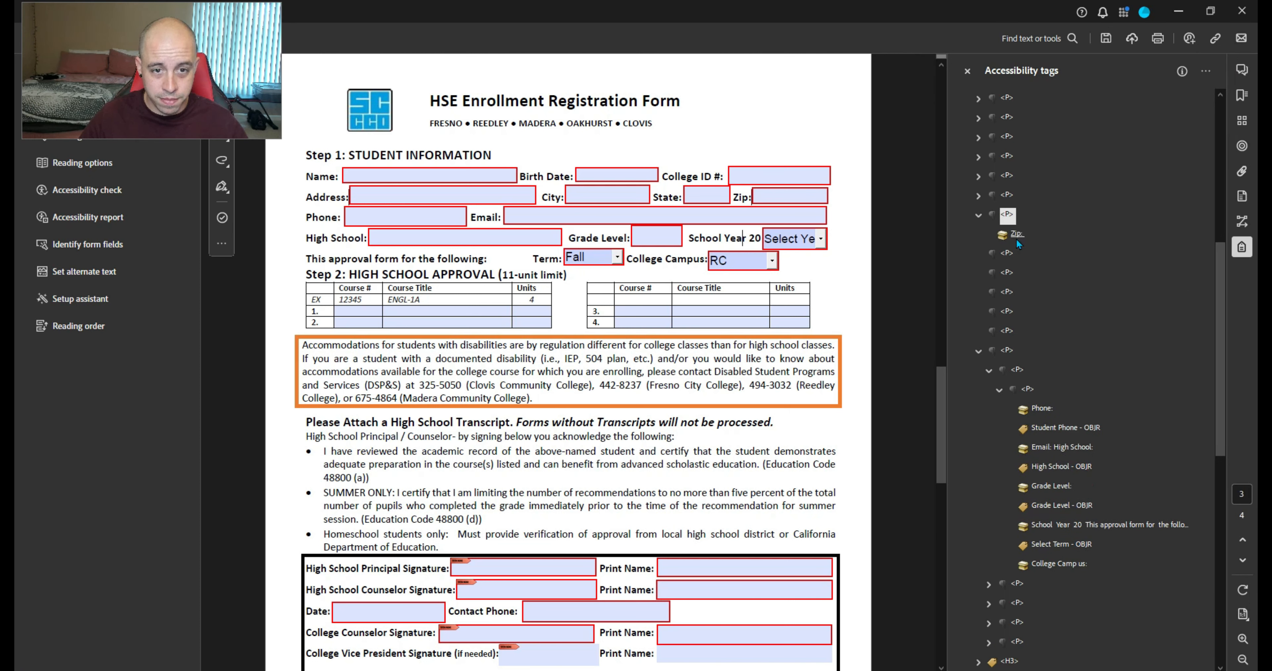
Add a new Form tag after the "Zip:" label in its P tag
right_click(1017, 238)
left_click(1054, 243)
left_click(603, 363)
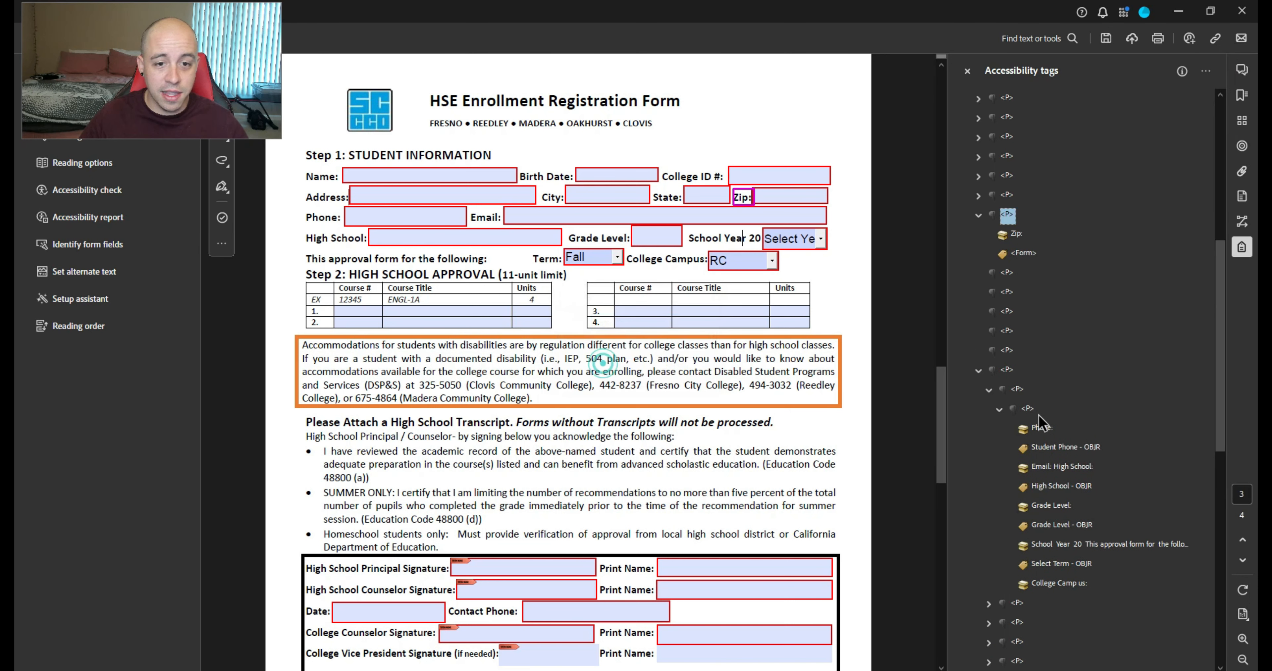
Look through the remaining nested tags and their page highlights for the Form tag that holds the Zip field
left_click(1051, 427)
key("Down")
key("Down")
key("Down")
key("Down")
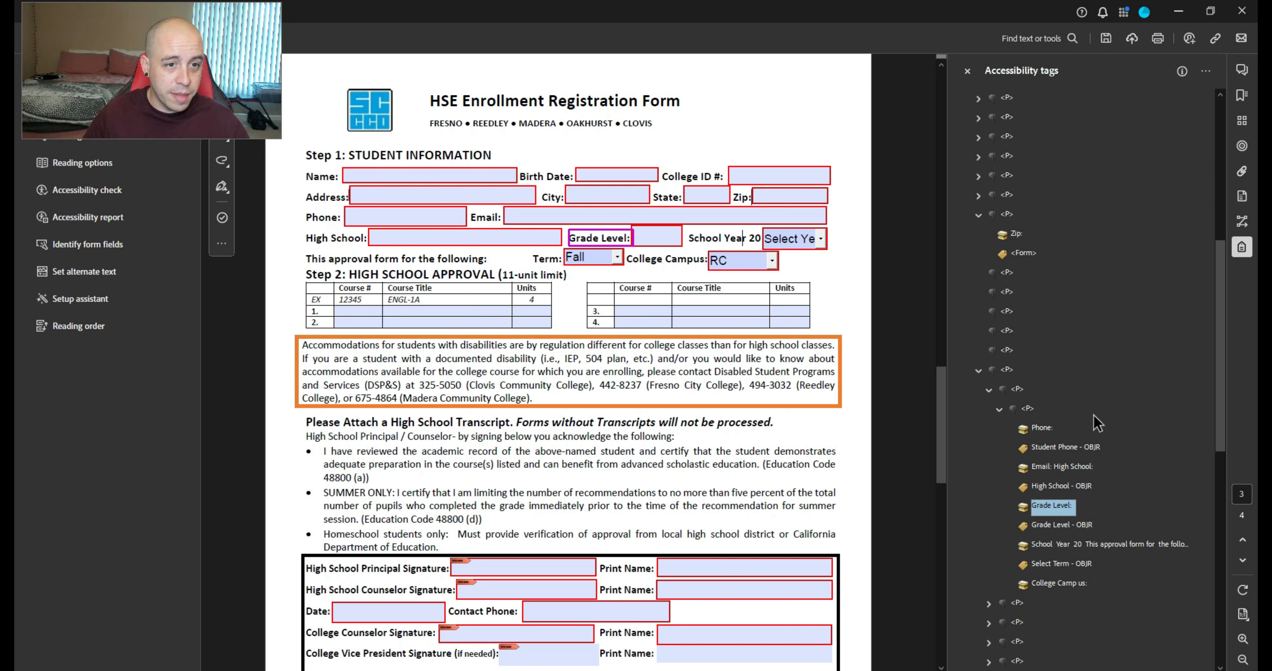
key("Down")
key("Down")
key("Down")
key("Down")
key("Down")
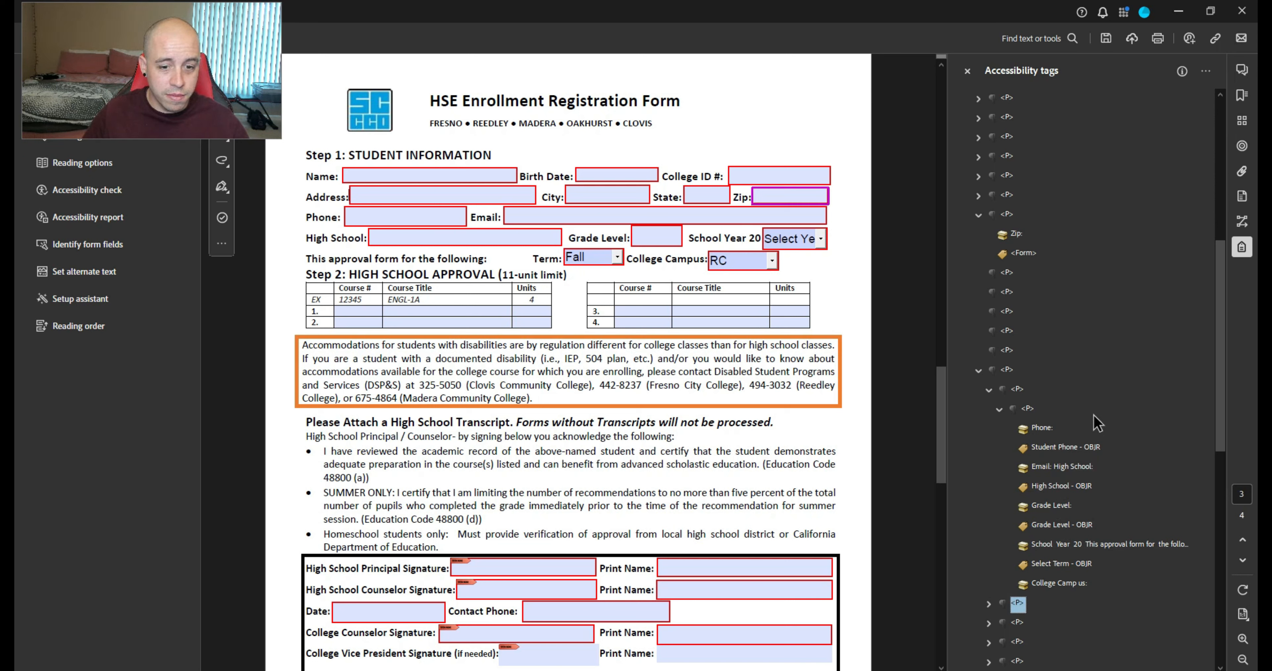
key("Right")
key("Down")
key("Down")
key("Right")
key("Down")
key("Down")
key("Down")
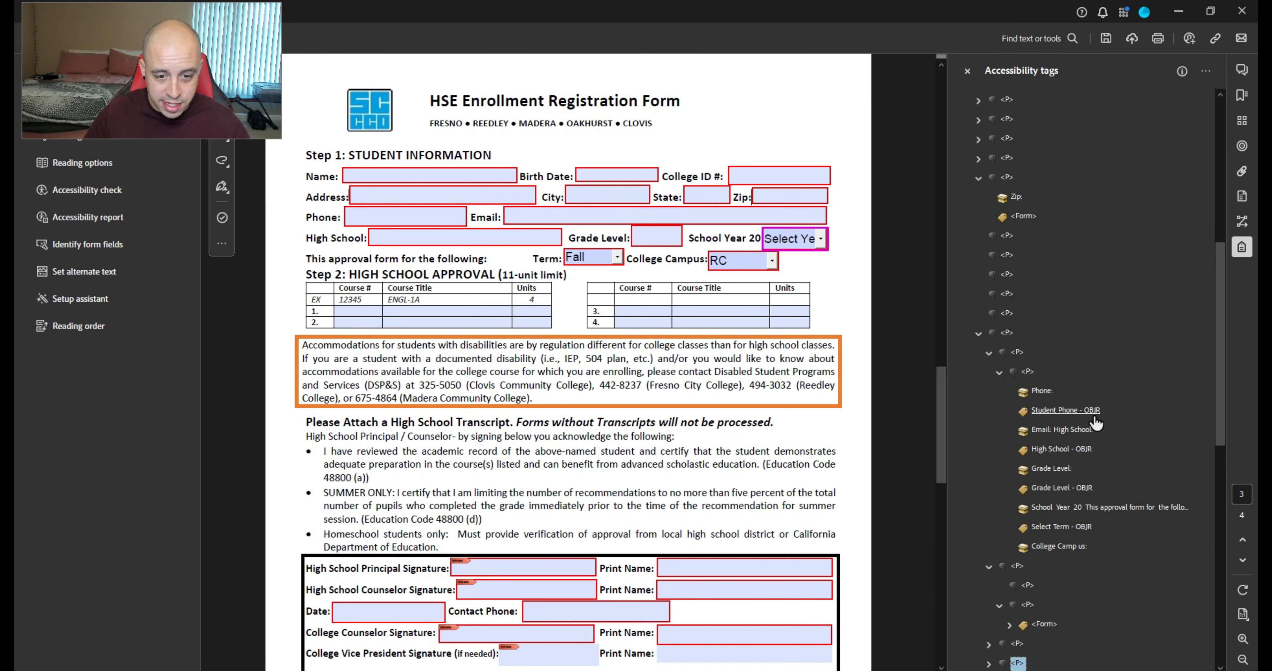
key("Up")
key("Up")
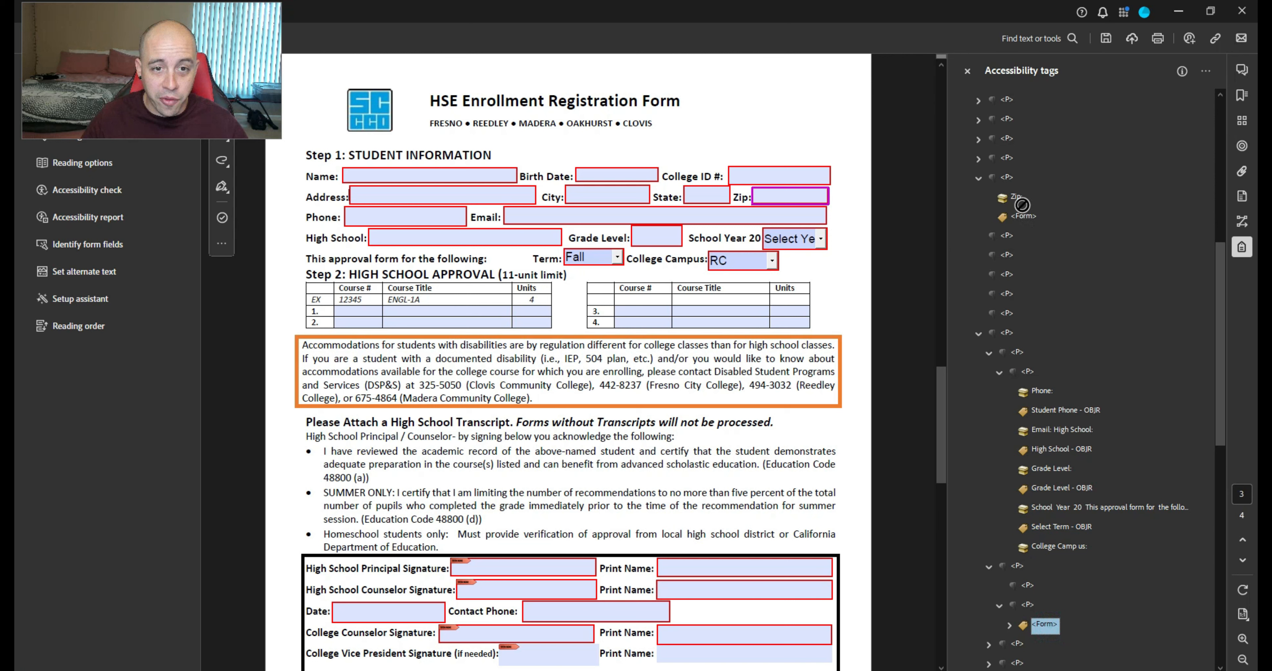
Move the Zip field's existing Form tag under the "Zip:" label, delete the spare empty Form tag, and collapse the parent P tag
left_click_drag(1019, 207, 1019, 208)
left_click(1029, 235)
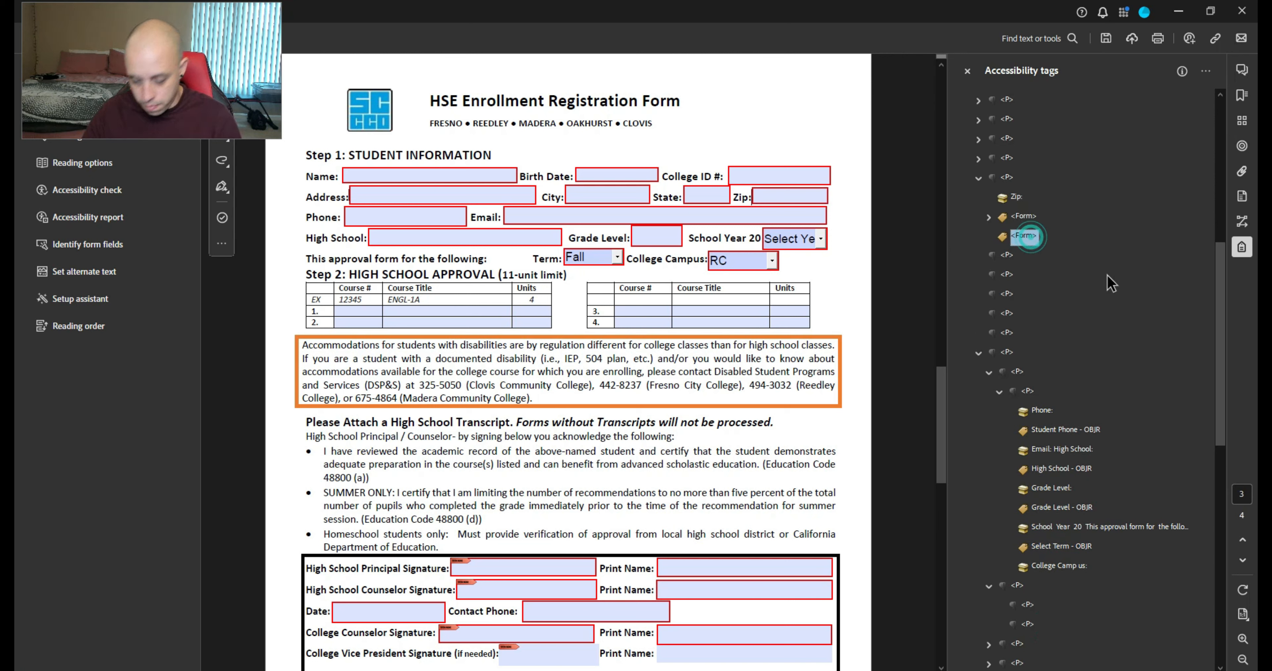
key("Delete")
key("Left")
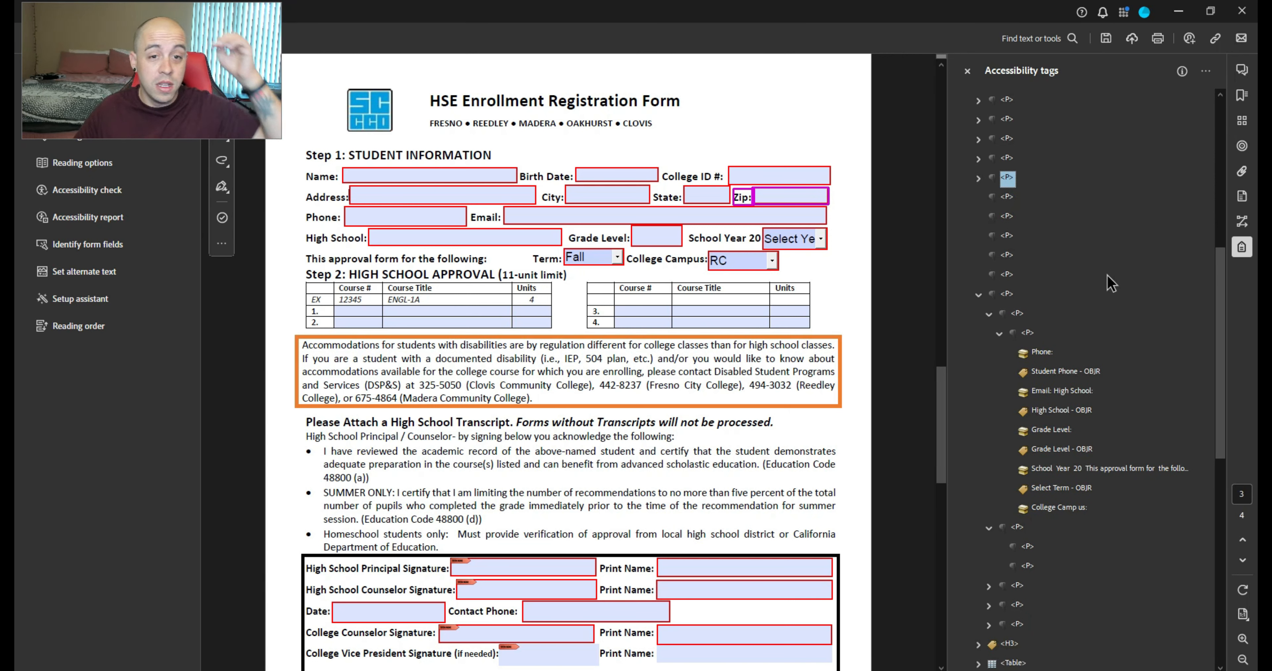
Move the "Phone:" label and Student Phone - OBJR together into the blank P tag after the zip one
key("Down")
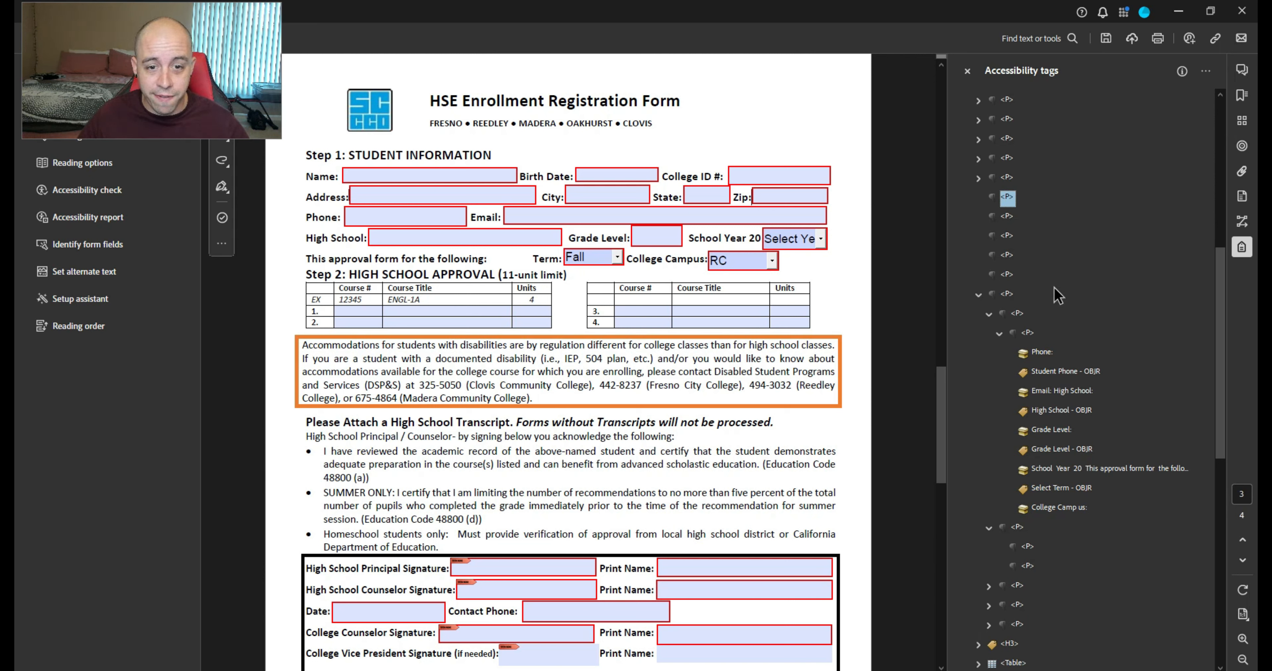
left_click(1045, 353)
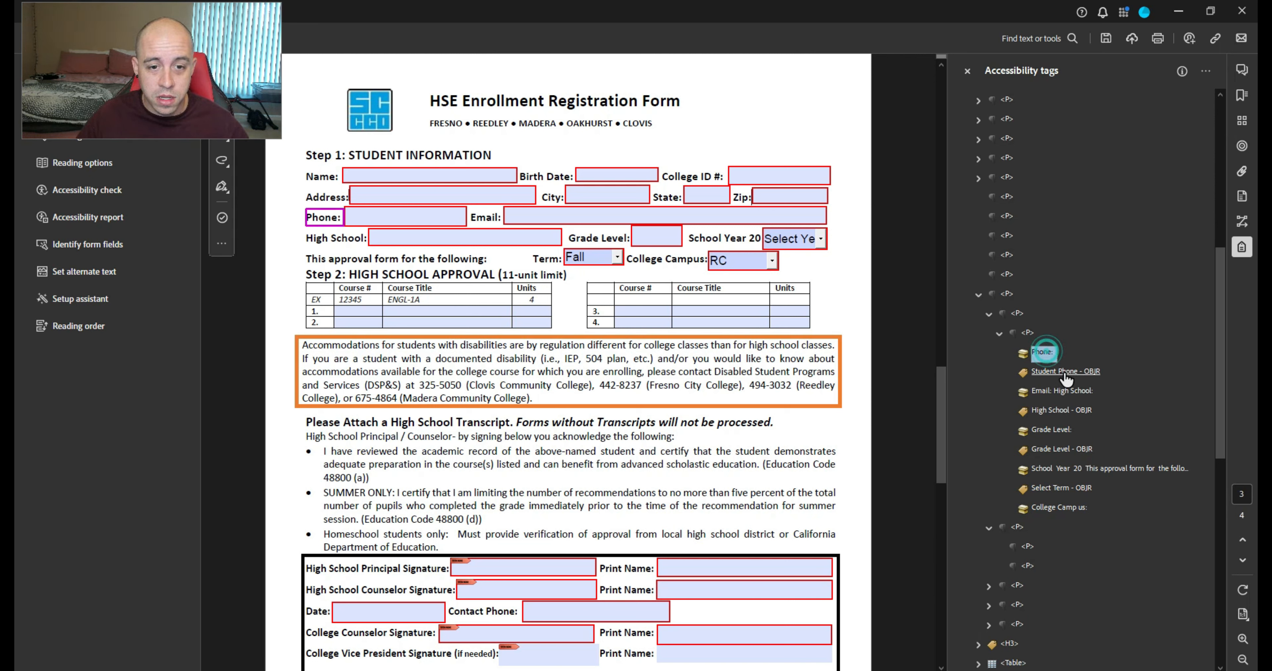
left_click_drag(1009, 219, 1010, 217)
Add a Form tag after the "Phone:" label, nest Student Phone - OBJR inside it, and collapse the parent P tag
right_click(1019, 217)
left_click(1060, 232)
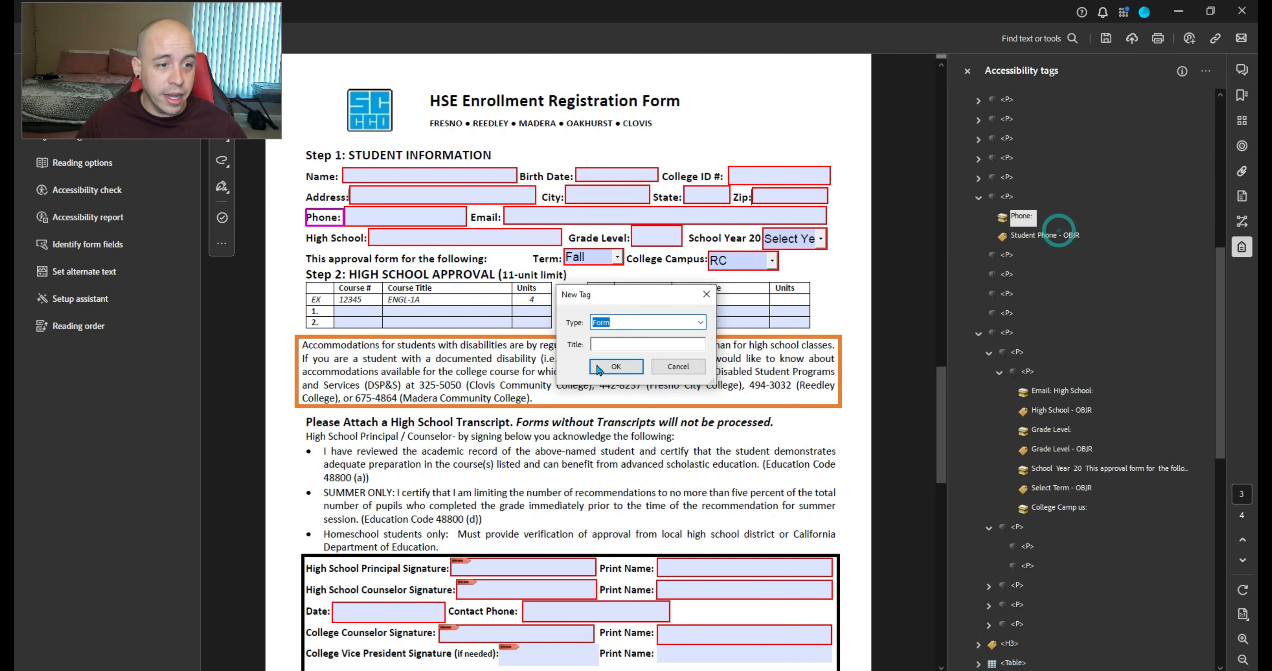
left_click(617, 369)
left_click(1013, 257)
left_click_drag(1034, 259, 1028, 237)
left_click(993, 194)
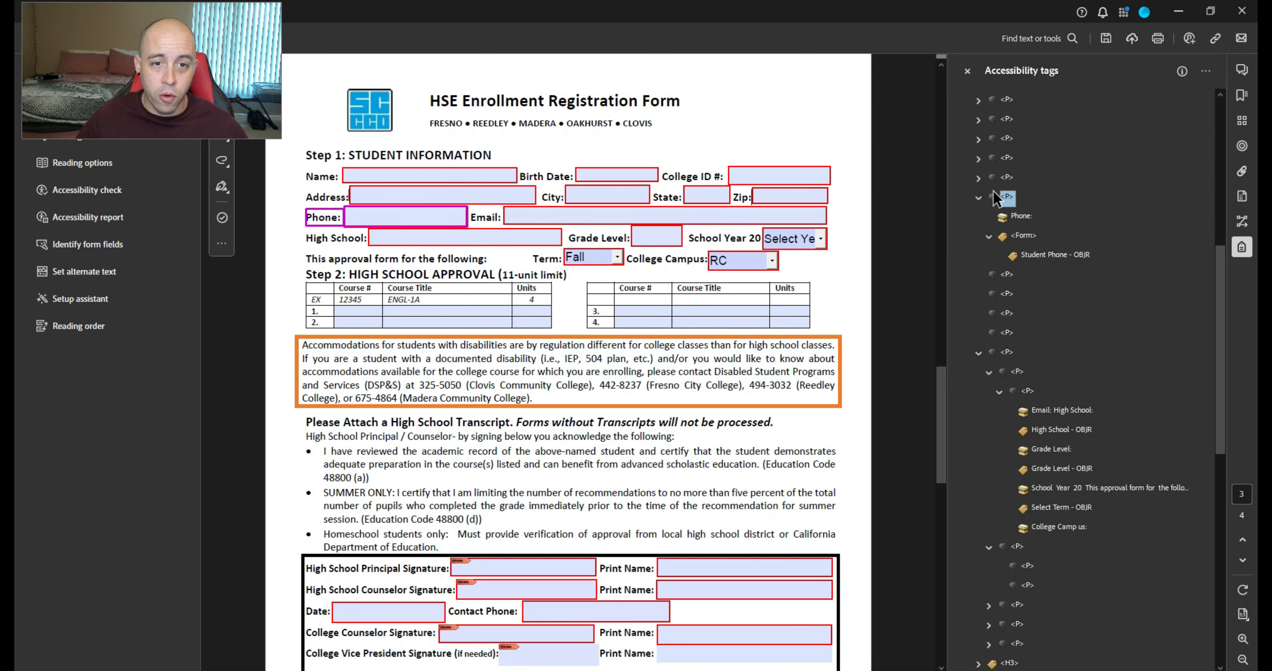
left_click(979, 199)
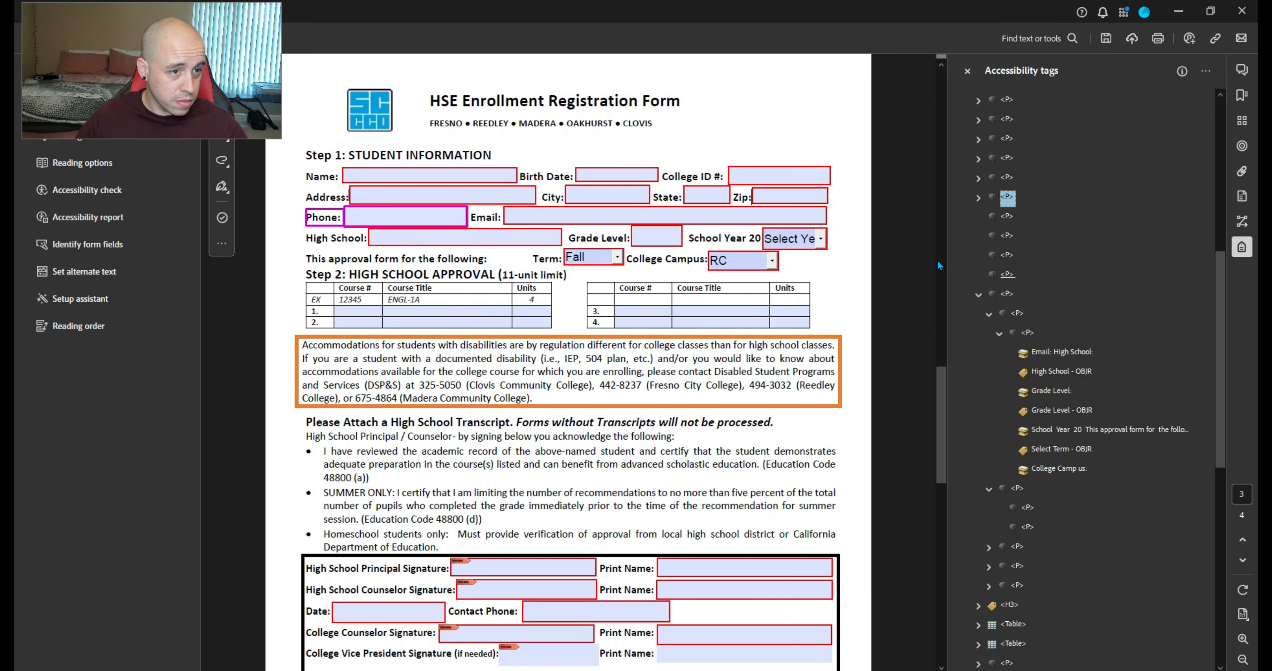
Separate the "Email:" label from the "Email: High School:" content into the blank P tag after the phone one, using Create Tag from Selection
left_click(1057, 352)
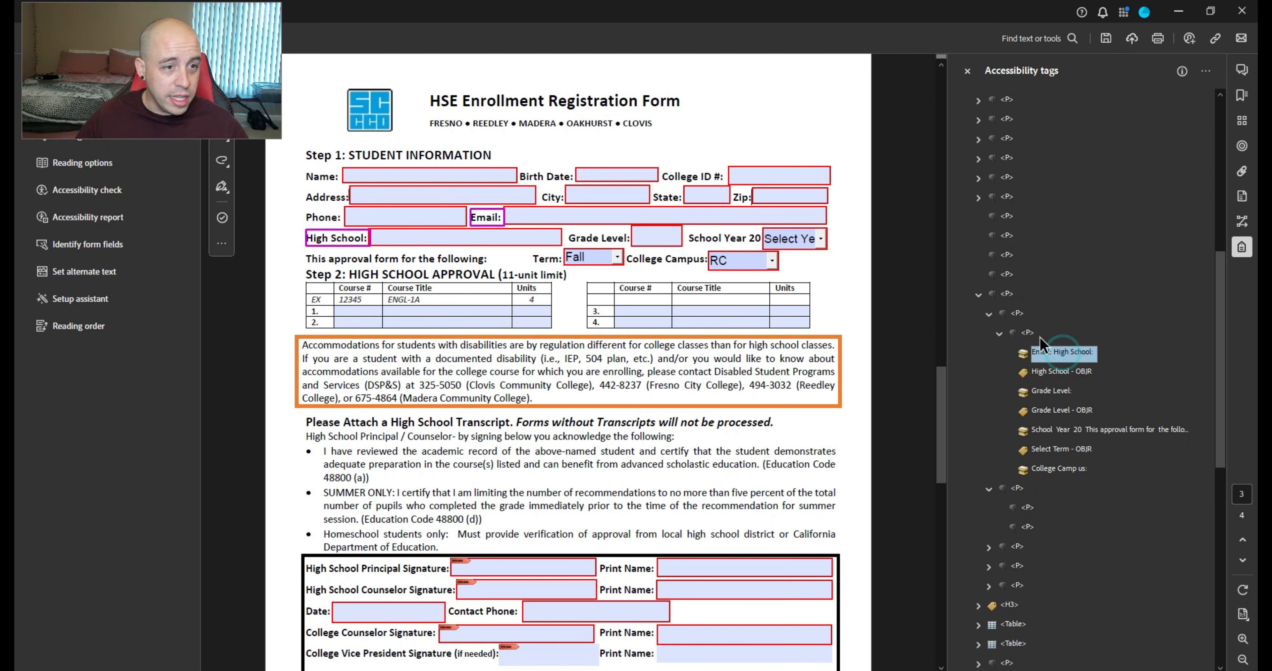
left_click(1010, 217)
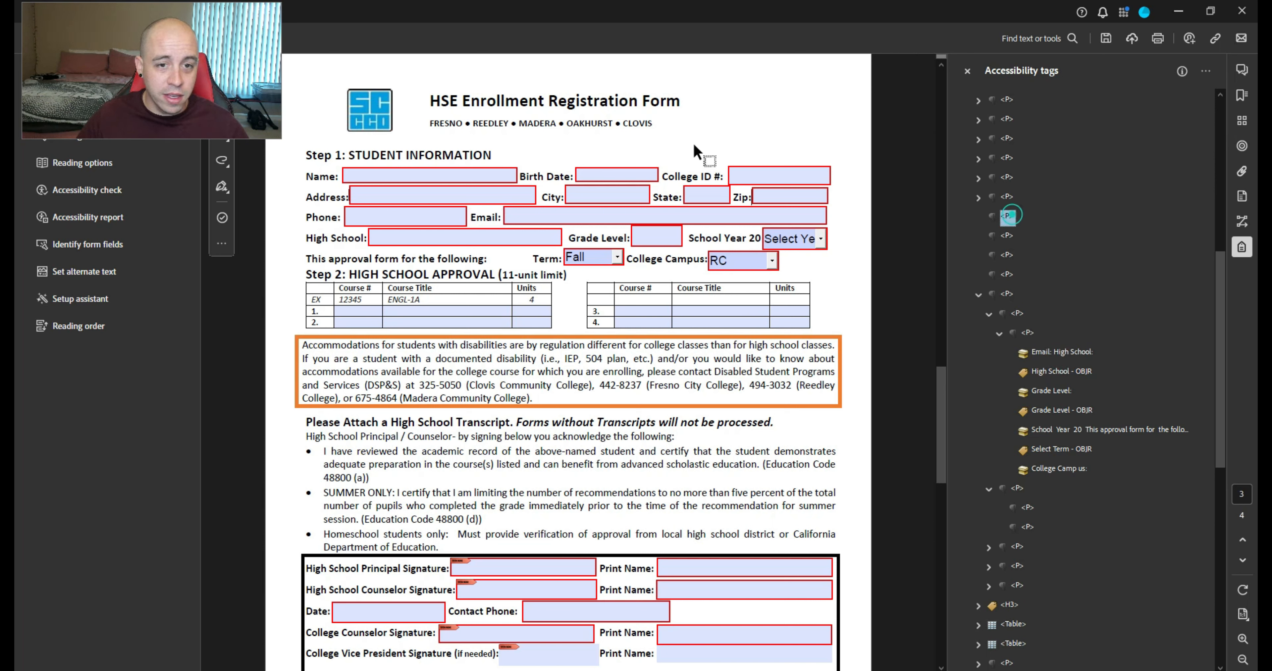
left_click_drag(502, 217, 472, 217)
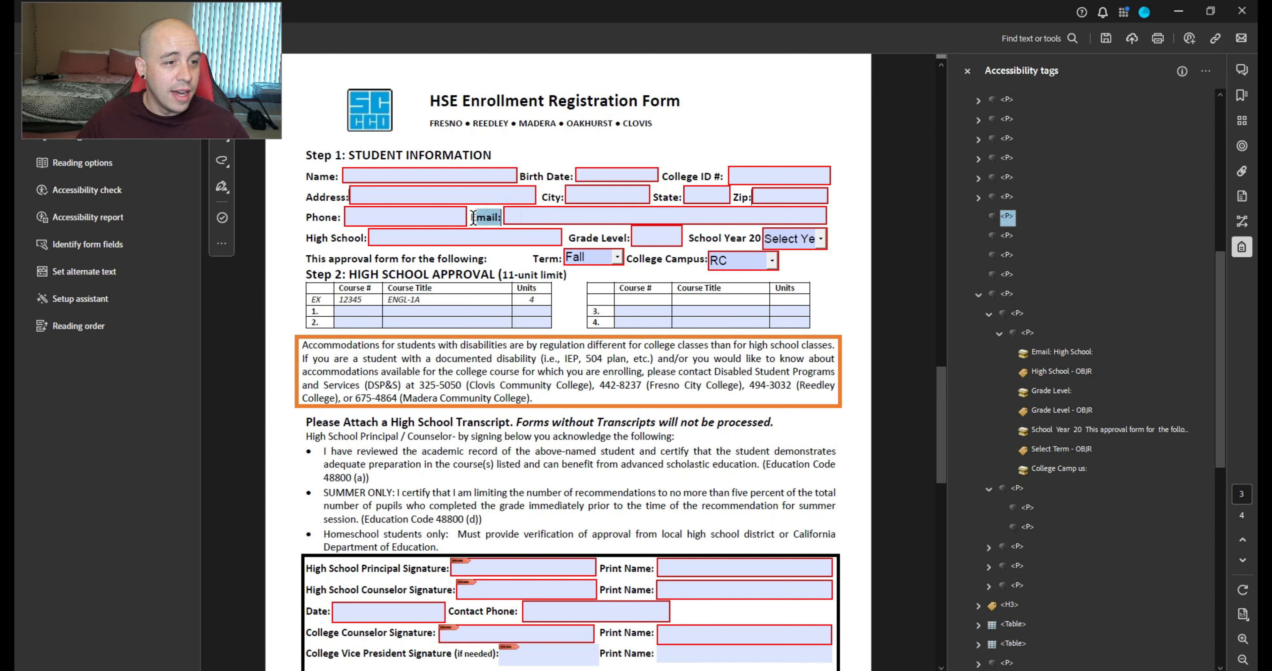
left_click(1206, 71)
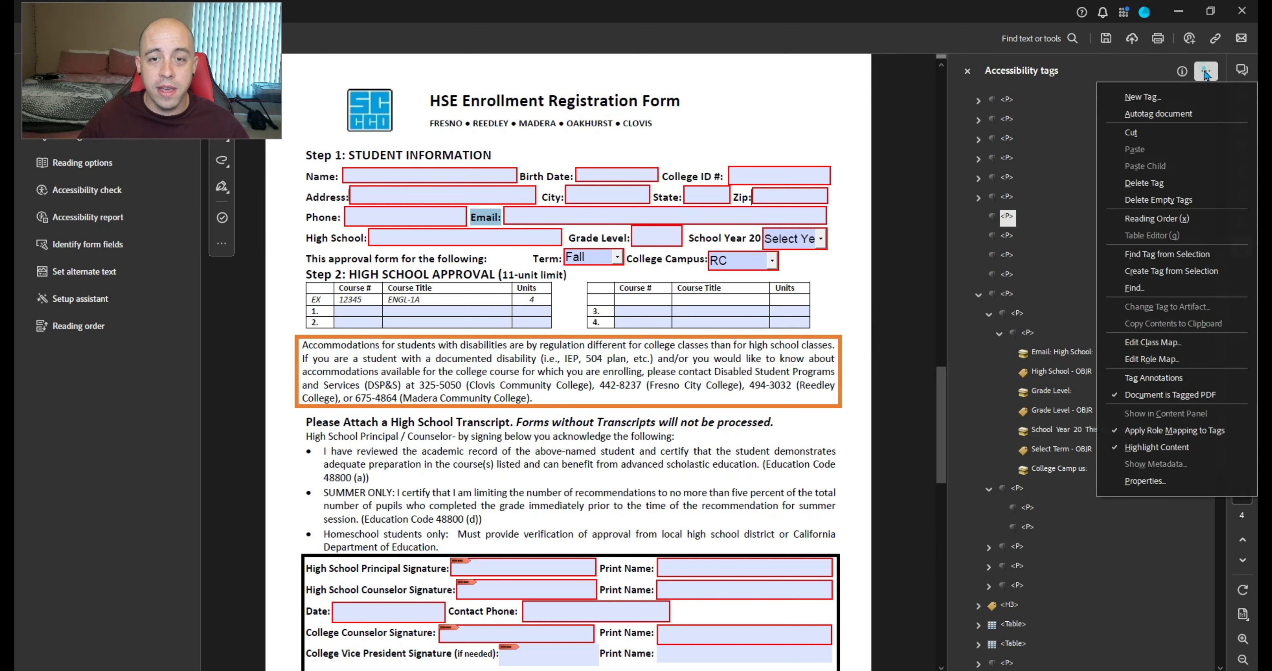
left_click(1192, 269)
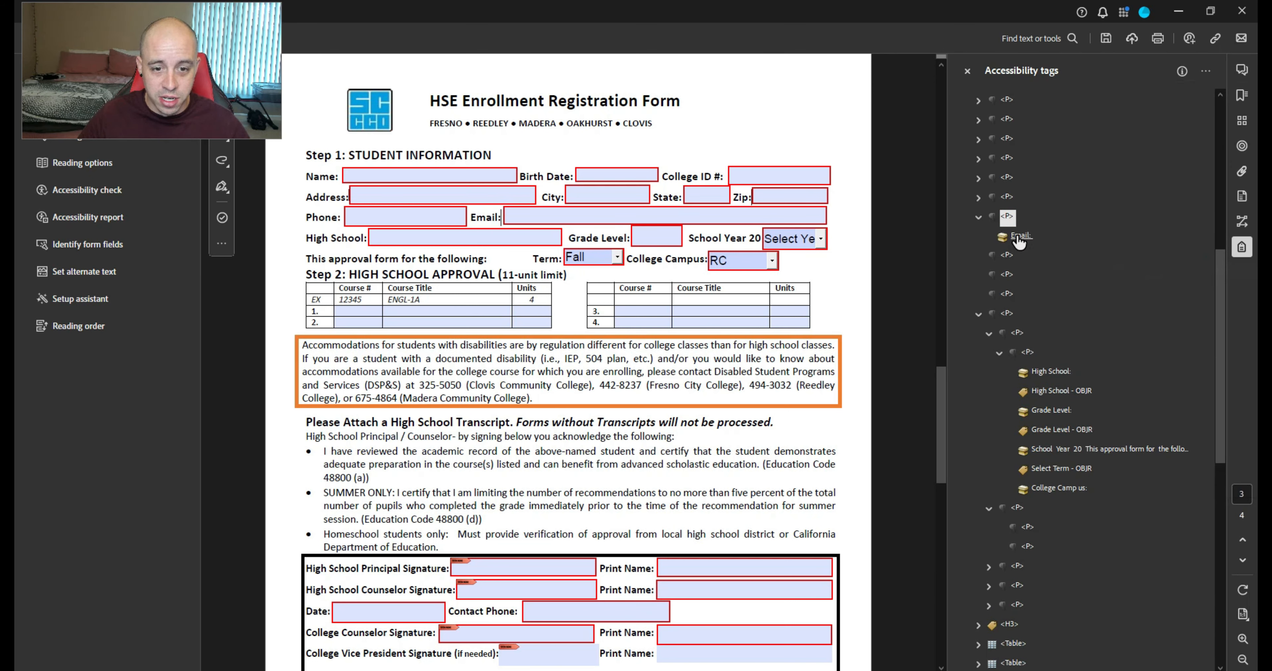
Look through the remaining nested P tags and their page highlights for the Form tag that holds the Email field
key("Down")
key("Down")
key("Down")
key("Down")
key("Down")
key("Down")
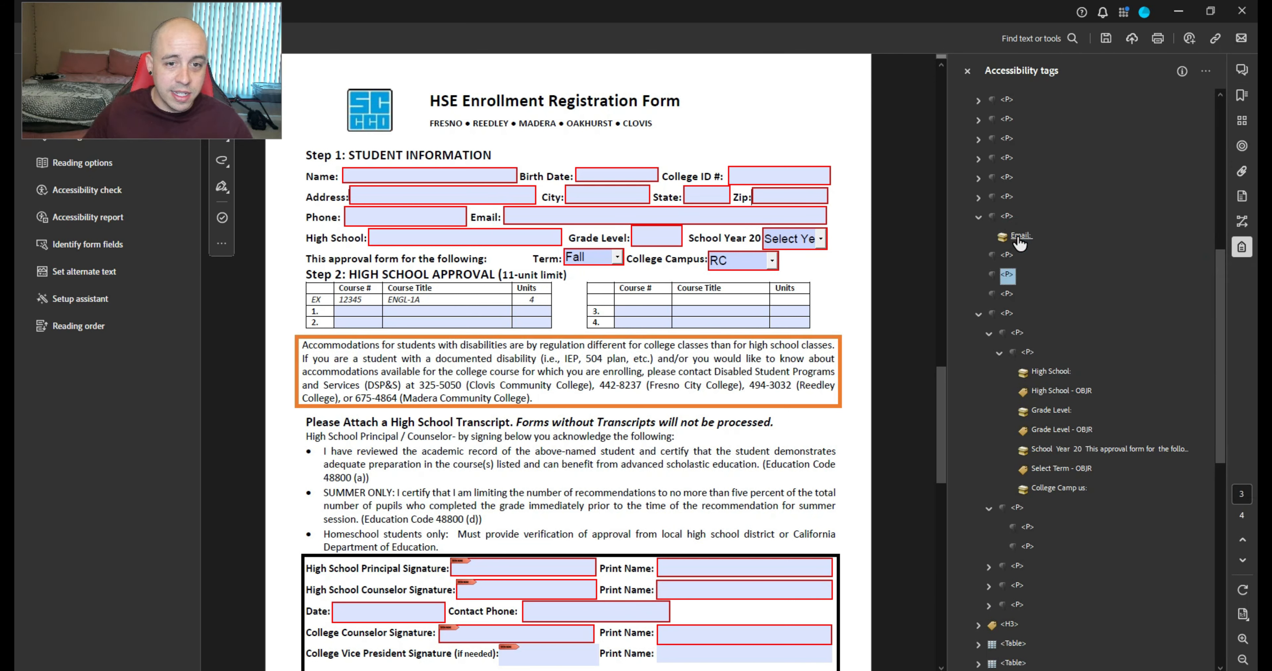
key("Down")
key("Down")
key("Down")
key("Down")
key("Down")
key("Down")
key("Down")
key("Down")
key("Down")
key("Down")
key("Down")
key("Down")
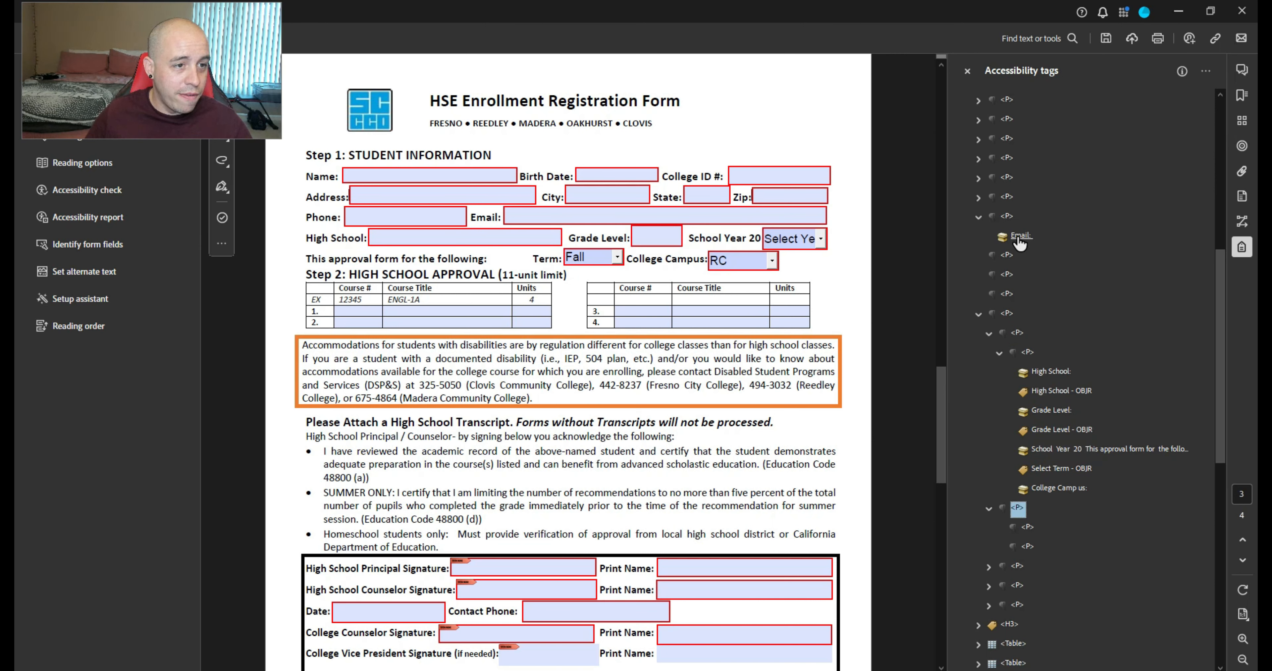
key("Right")
key("Down")
key("Down")
key("Down")
key("Down")
key("Down")
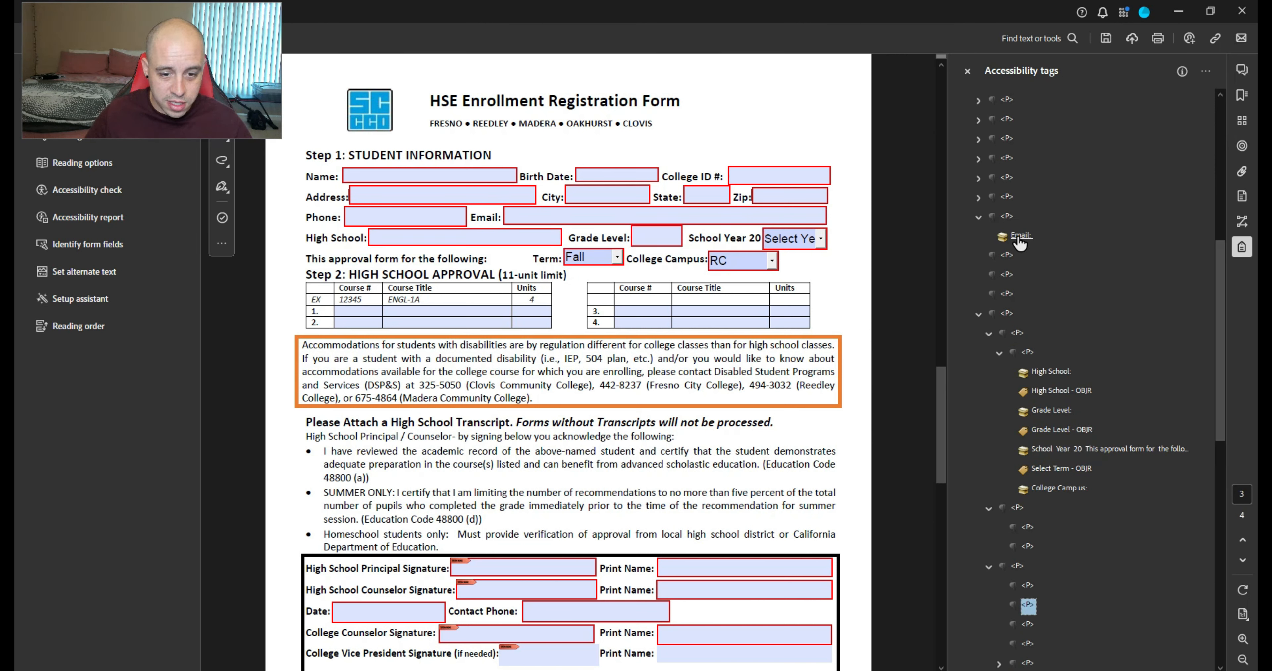
key("Right")
key("Down")
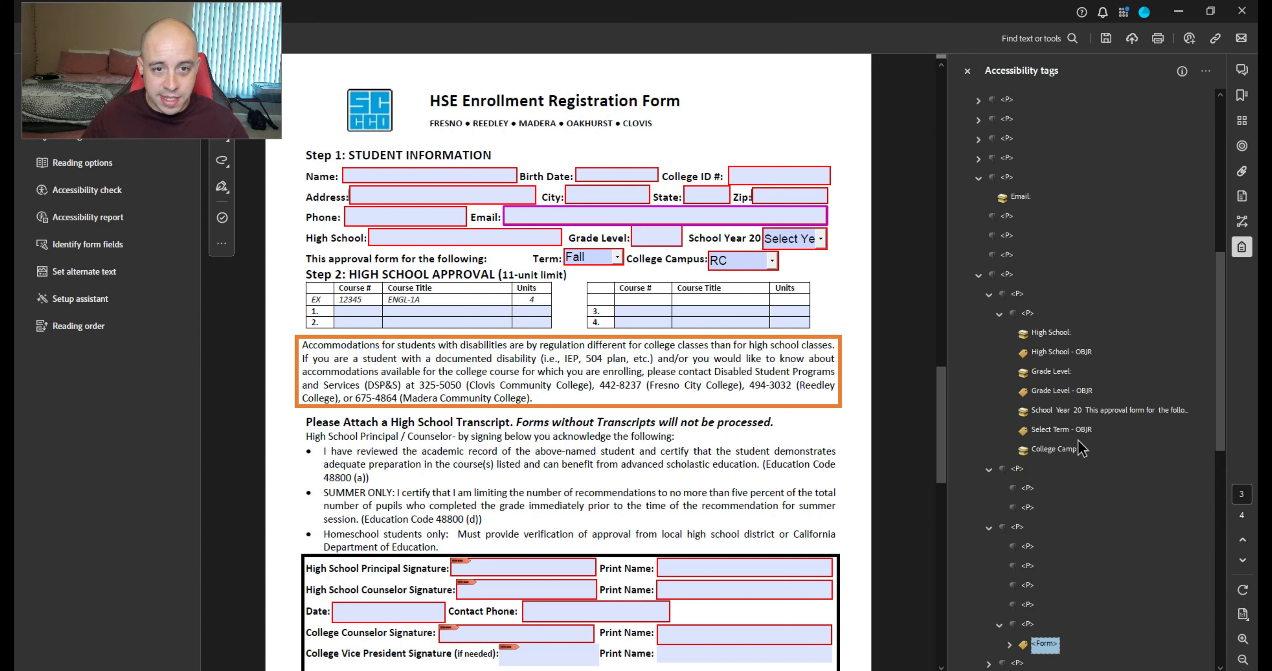
Move the Email field's existing Form tag under the "Email:" label and collapse the parent P tag
left_click_drag(1045, 643, 1008, 204)
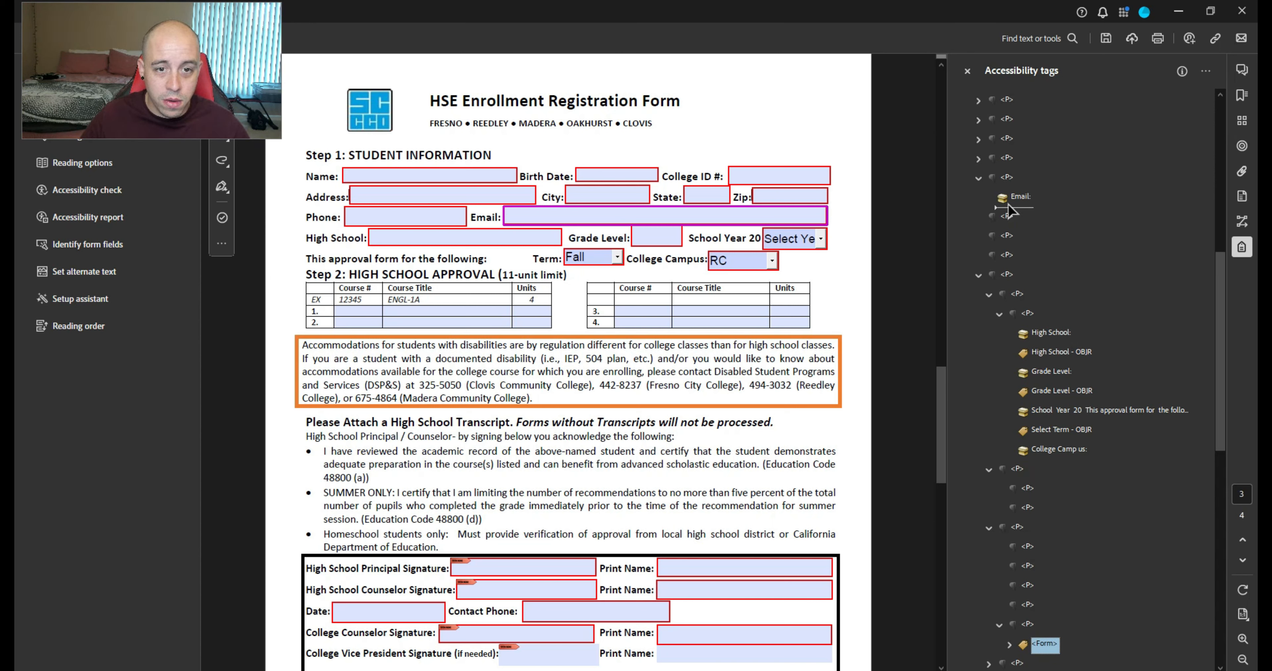
left_click(1023, 220)
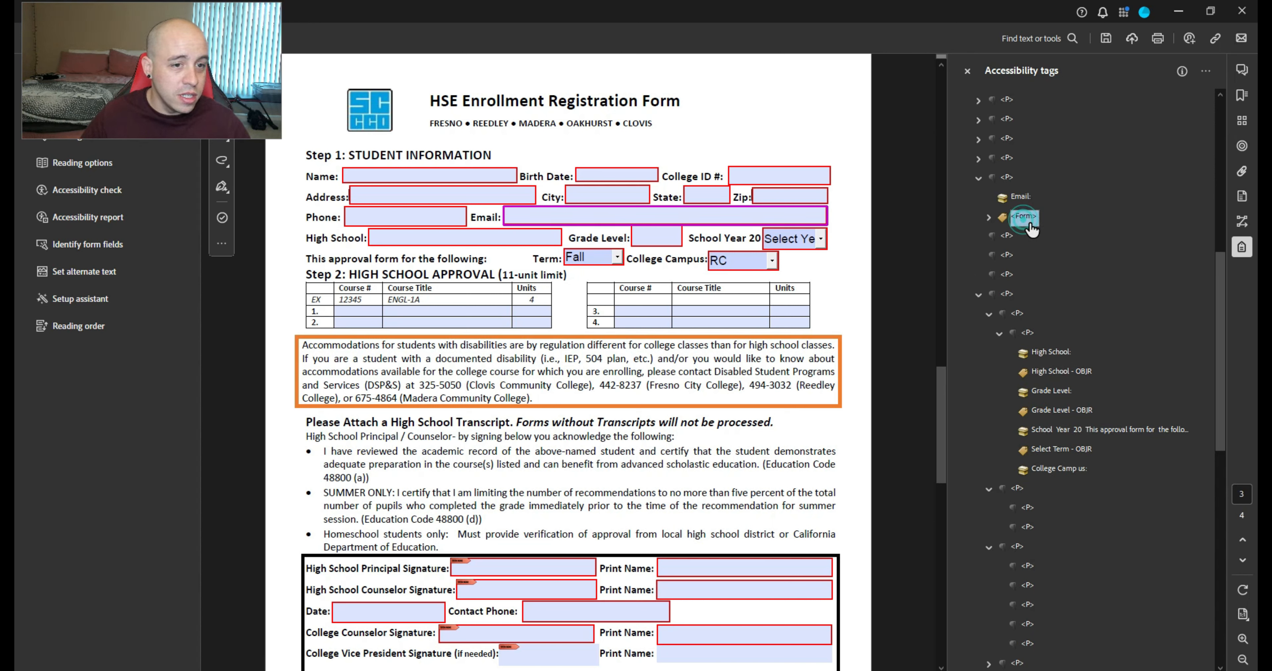
key("Up")
key("Up")
key("Left")
key("Down")
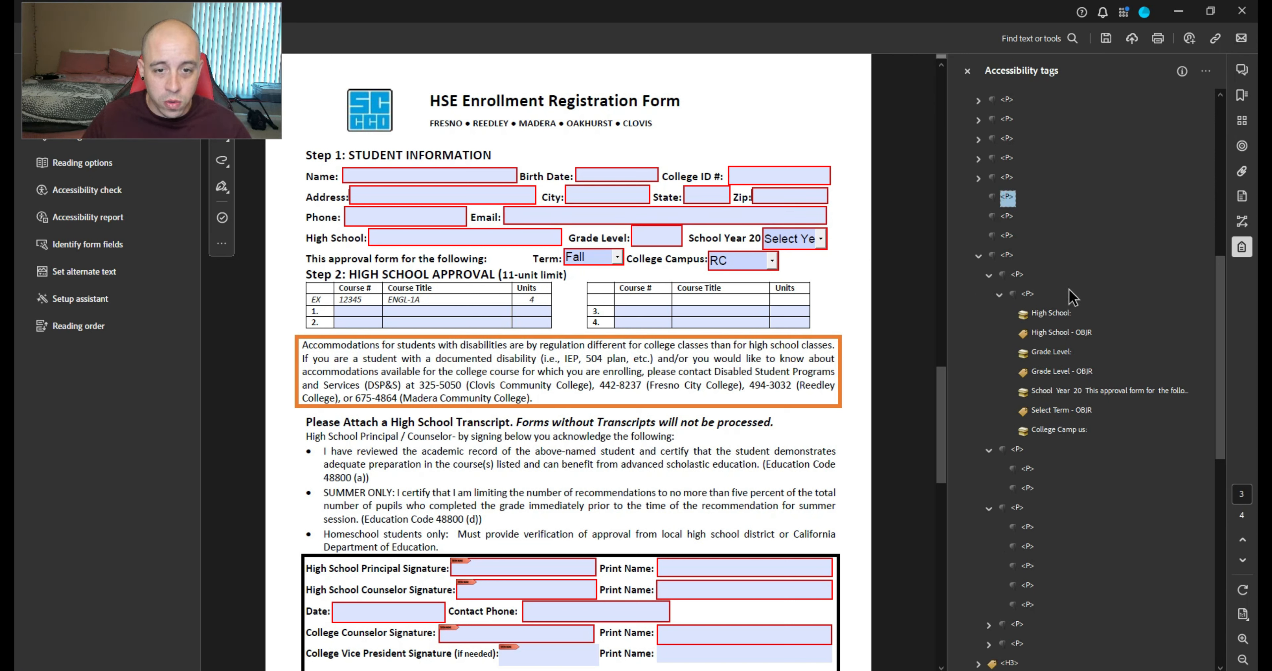
Move the "High School:" label and High School - OBJR together into the blank P tag after the email one
left_click(1064, 312)
left_click(1073, 336, "shift")
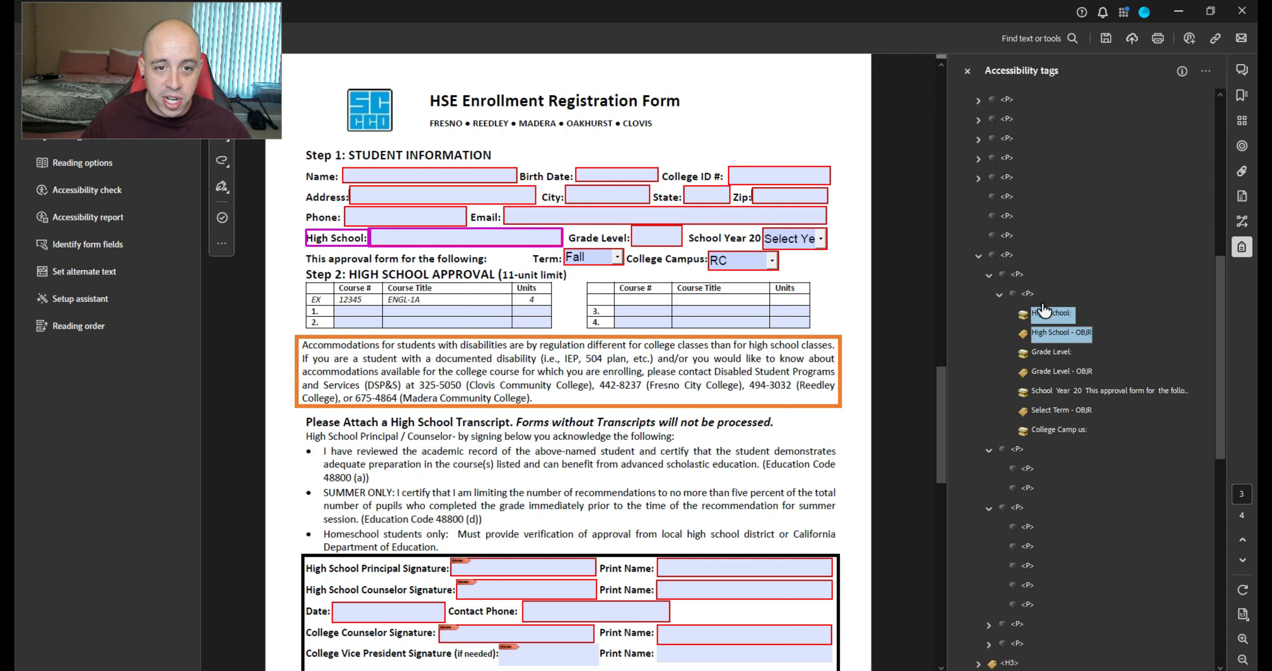
left_click_drag(1046, 315, 1010, 210)
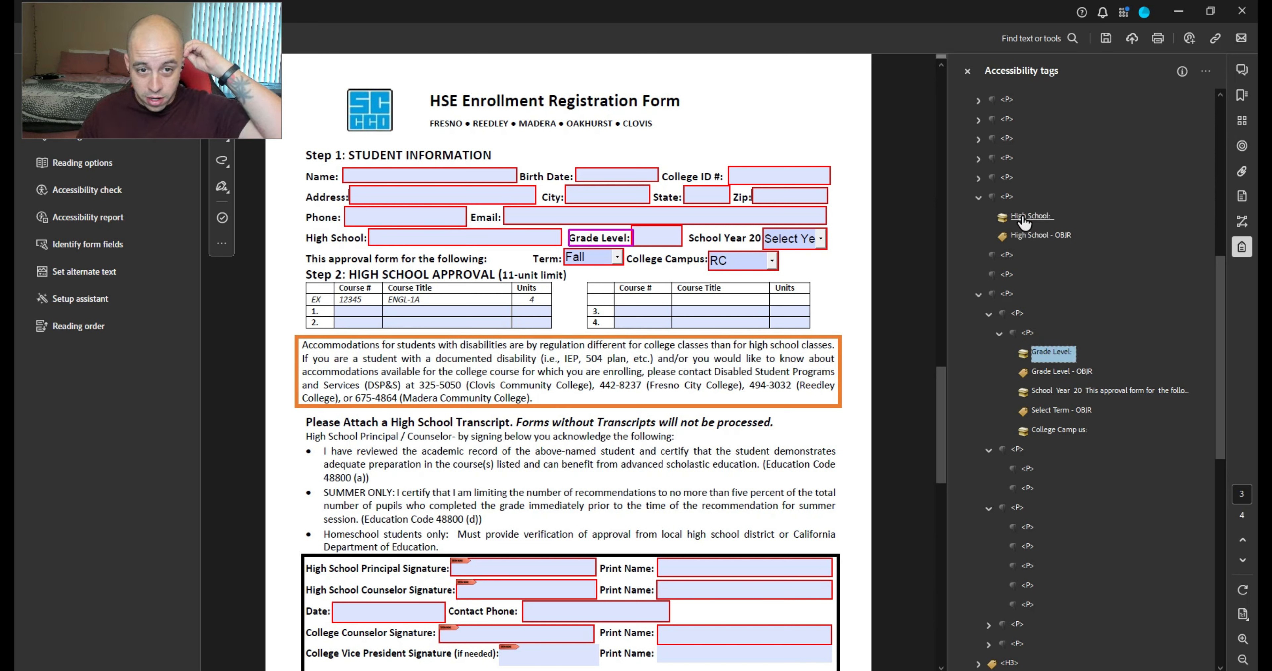
Add a Form tag after the "High School:" label, nest High School - OBJR inside it, and collapse the parent P tag
right_click(1025, 220)
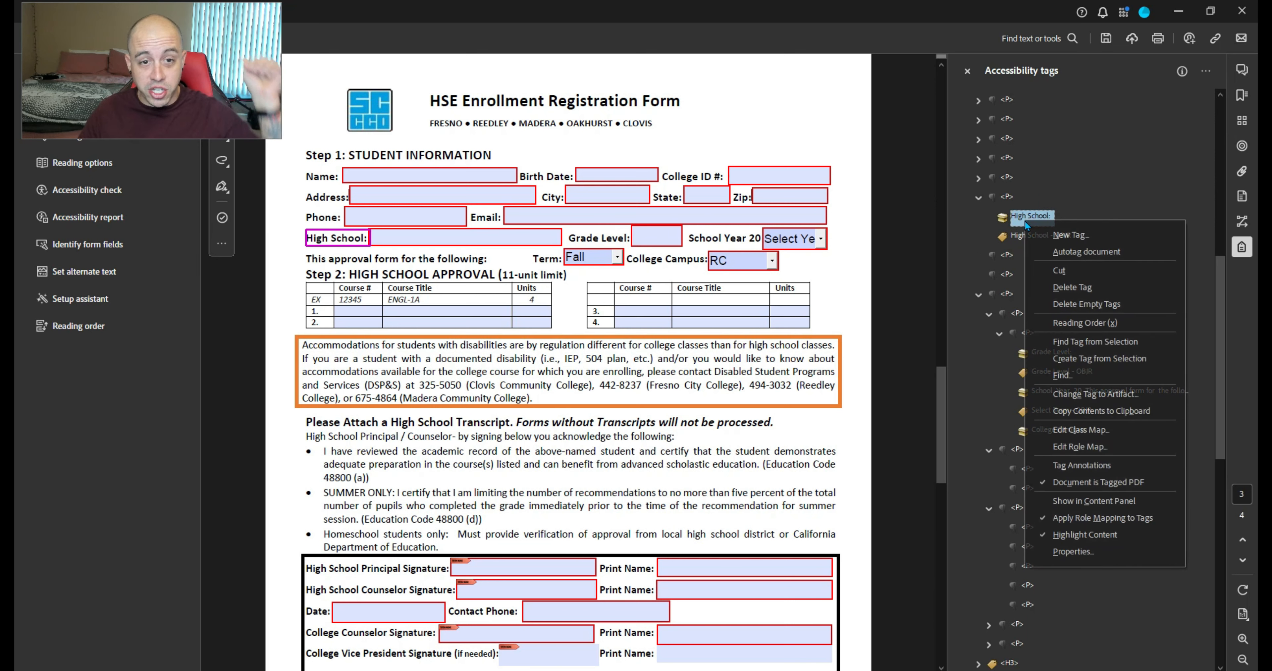
left_click(1072, 230)
left_click(607, 369)
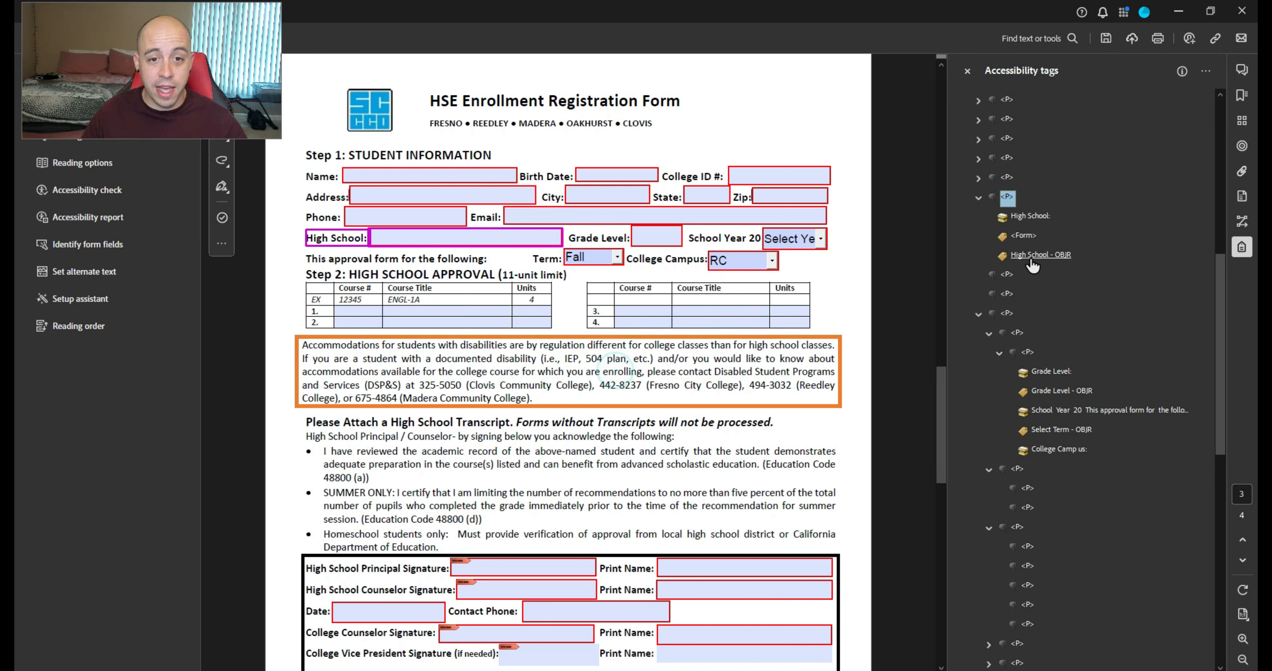
left_click(1052, 256)
left_click_drag(1027, 241, 1026, 236)
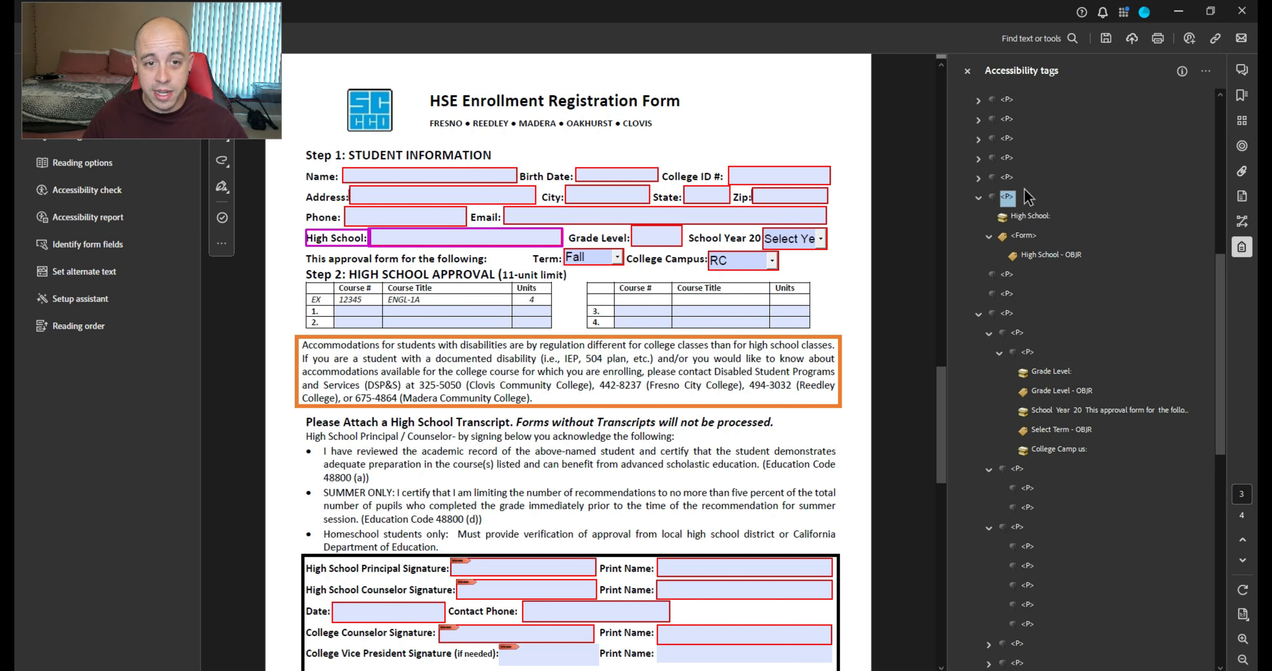
key("Left")
key("Down")
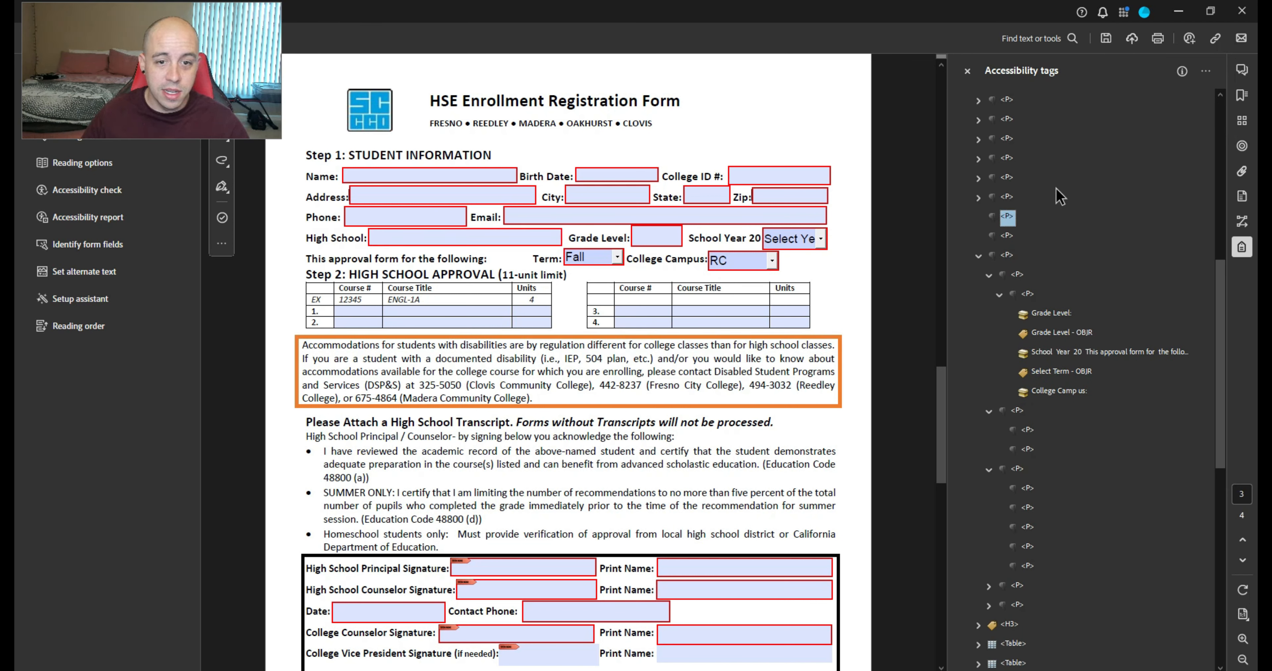
Move the "Grade Level:" label and Grade Level - OBJR together into the blank P tag after the high school one
left_click(1051, 312)
left_click(1059, 333, "shift")
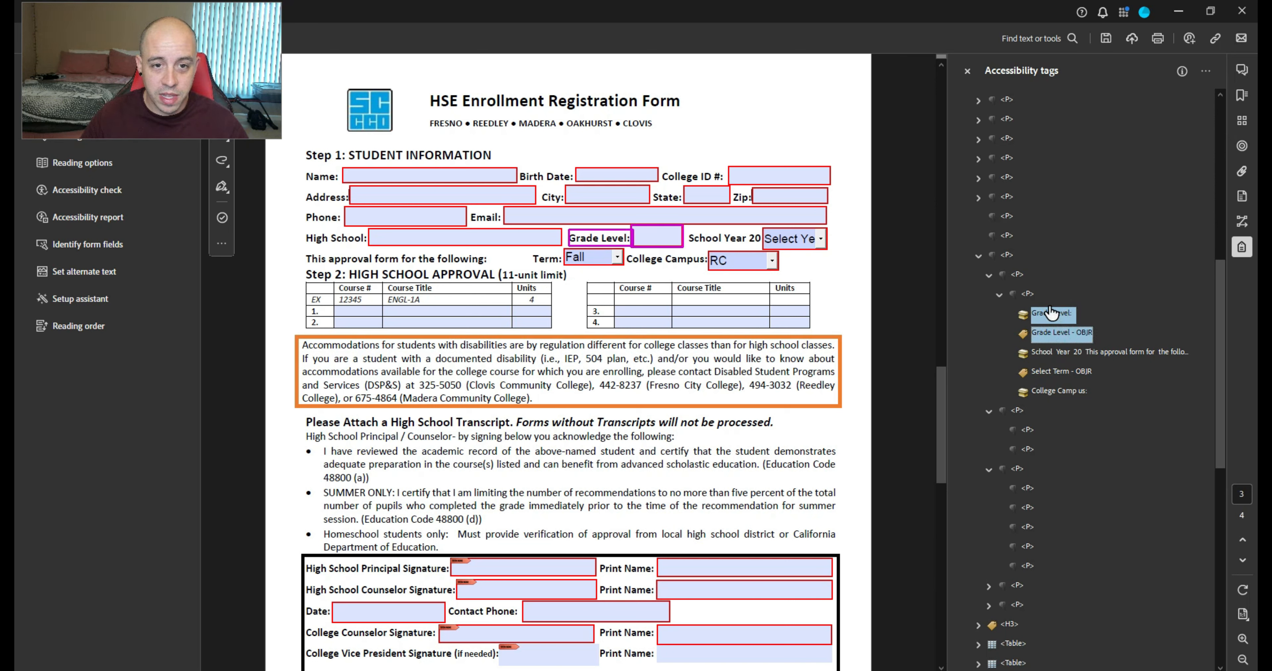
left_click_drag(1052, 313, 1008, 217)
Add a Form tag after the "Grade Level:" label, nest Grade Level - OBJR inside it, and collapse the parent P tag
right_click(1028, 236)
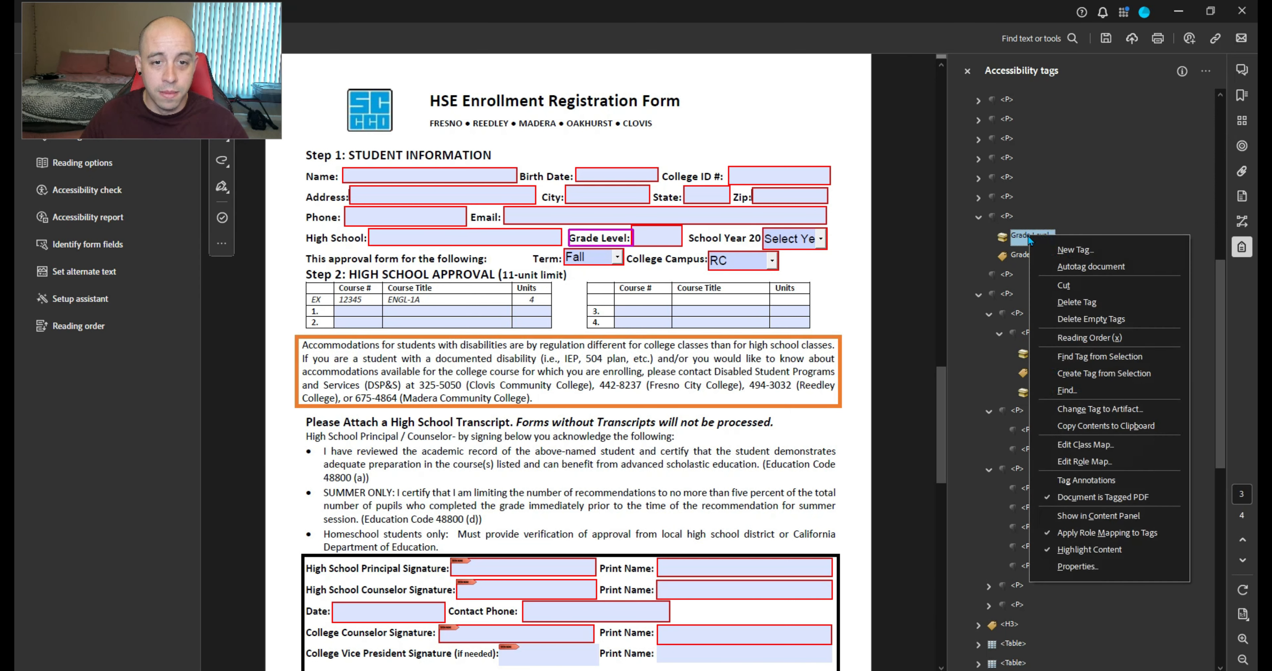
left_click(1070, 250)
left_click(617, 366)
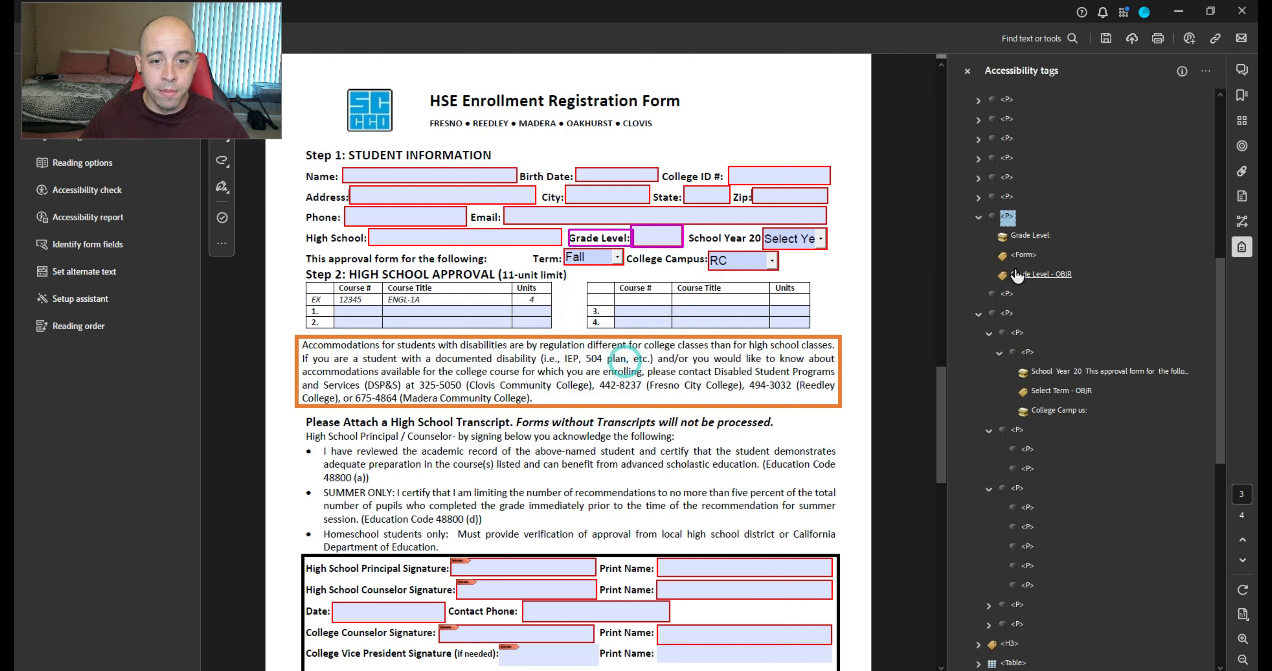
left_click_drag(1016, 271, 1022, 255)
key("Left")
Separate the "School Year 20" label from the combined approval-form text into the last blank P tag, using Create Tag from Selection
key("Down")
key("Down")
key("Down")
key("Down")
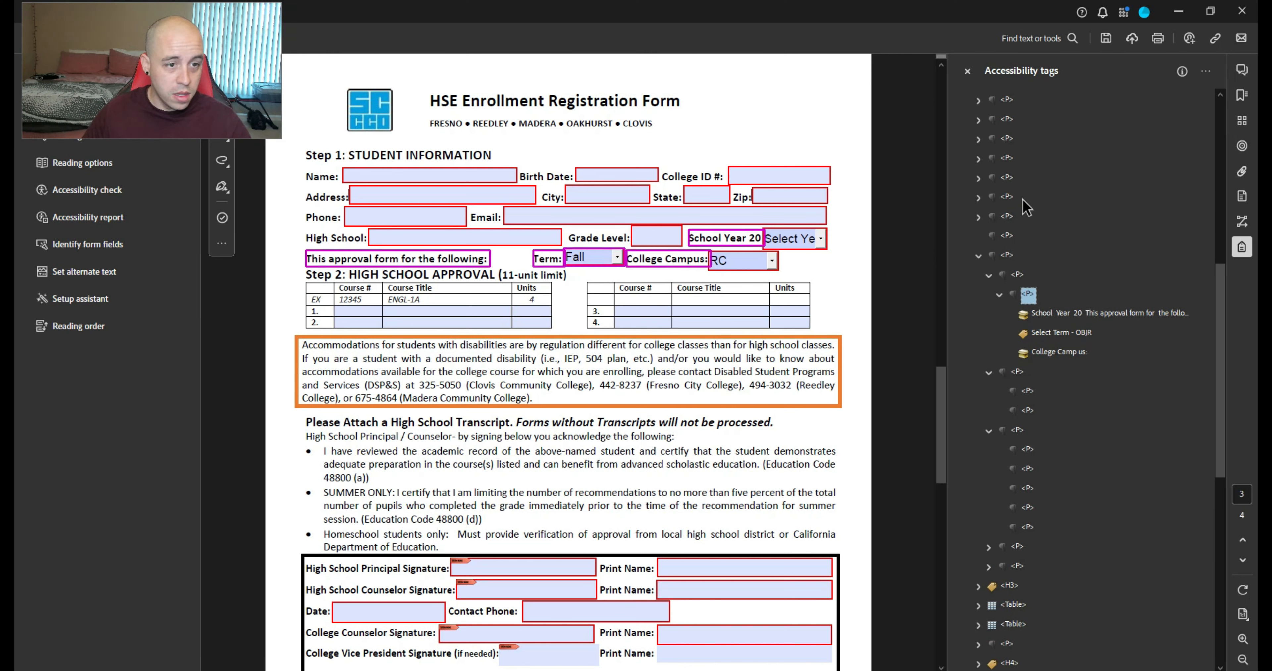
key("Down")
key("Down")
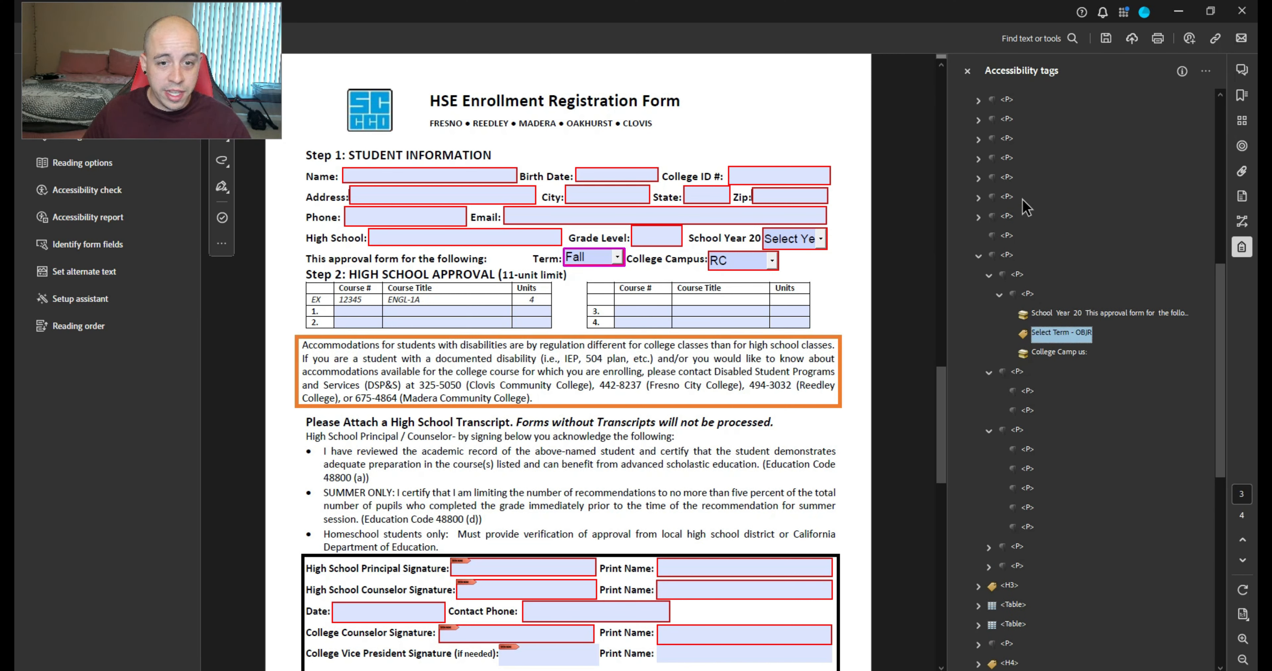
key("Up")
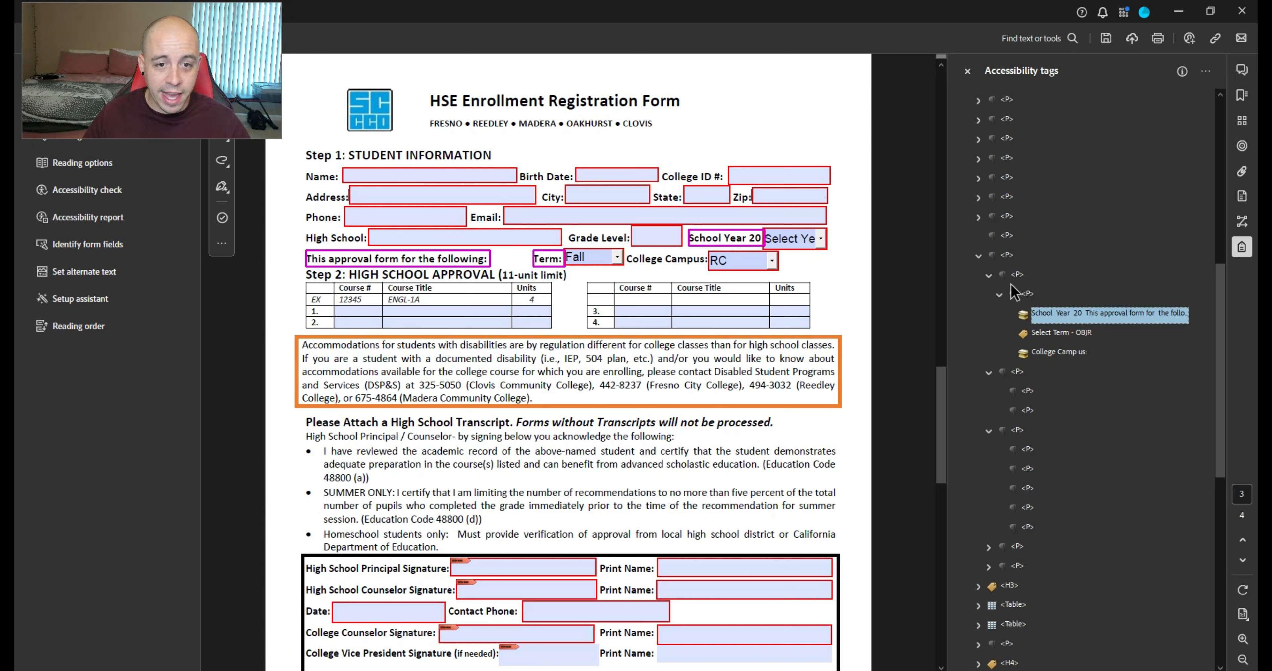
left_click(1008, 238)
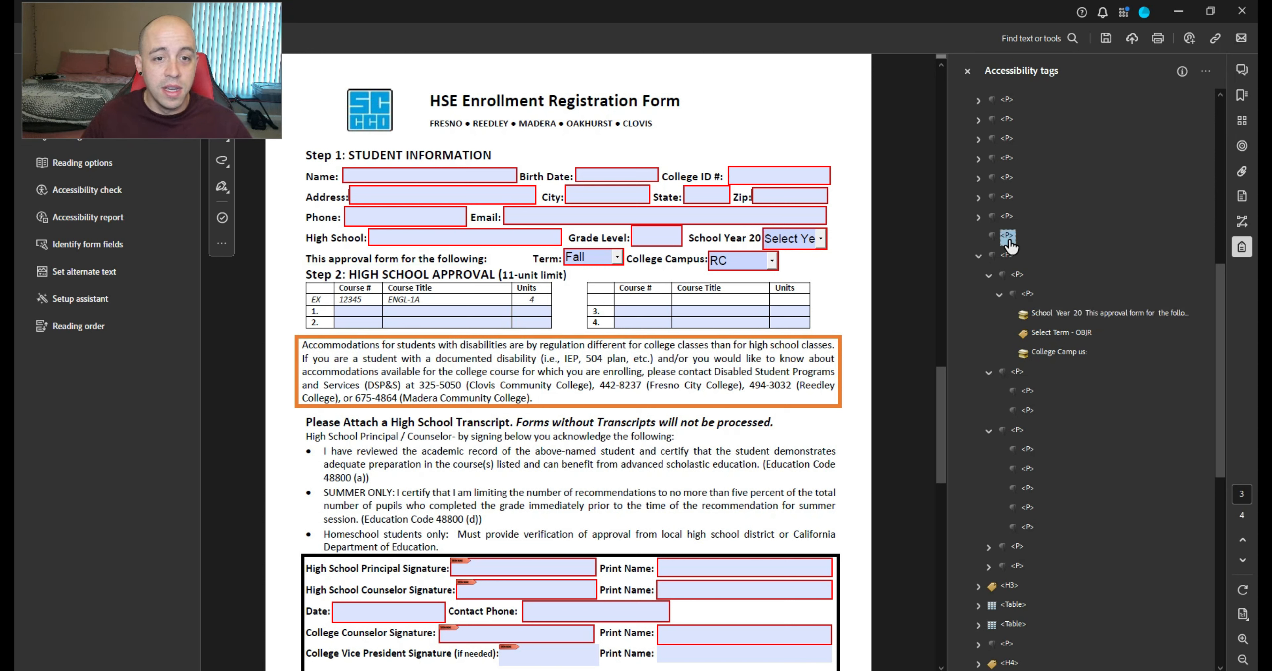
left_click_drag(690, 238, 760, 238)
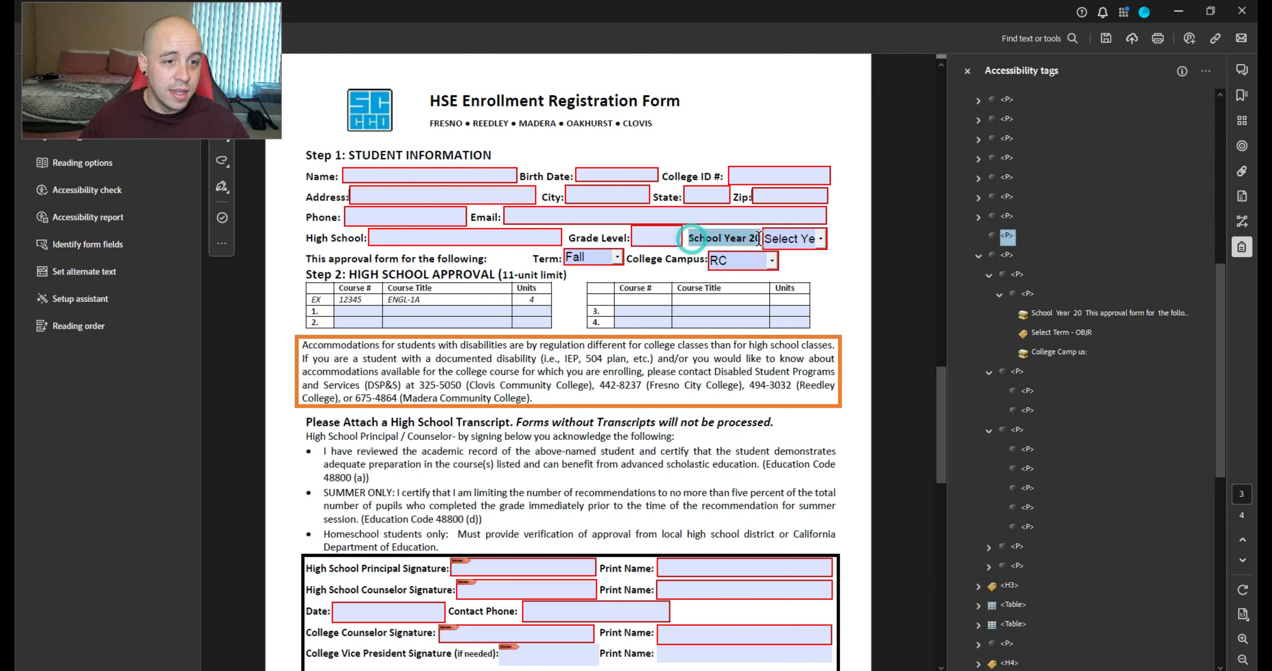
left_click(1206, 70)
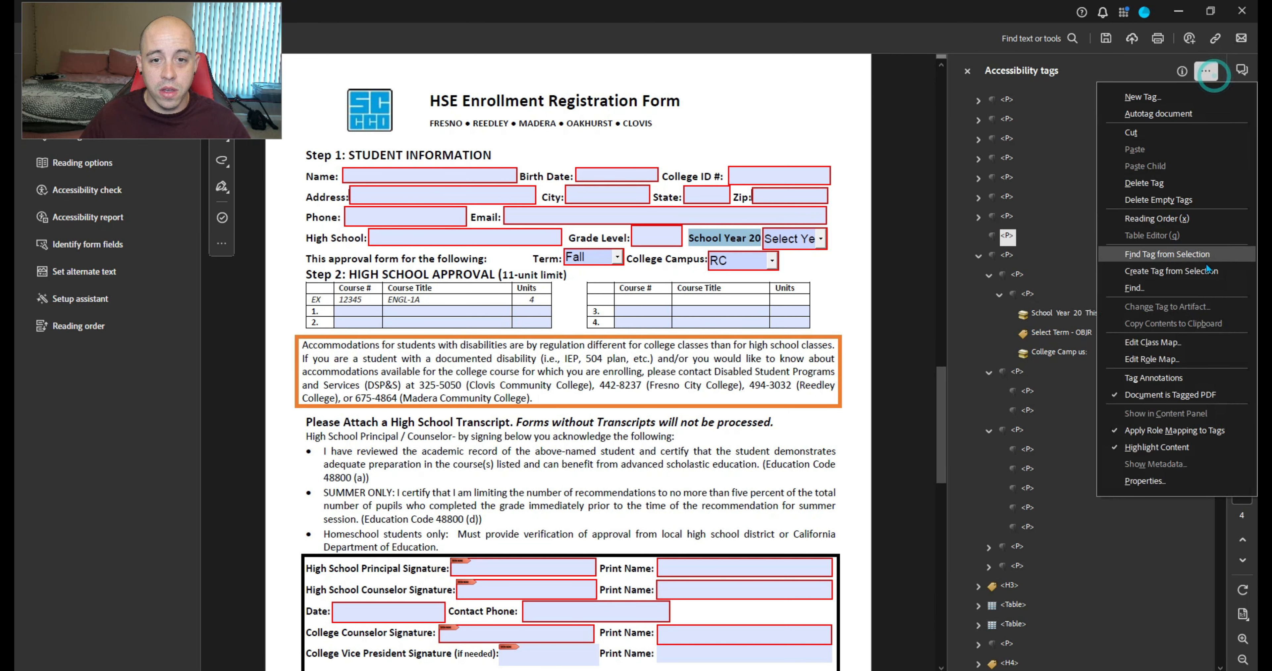
left_click(1201, 273)
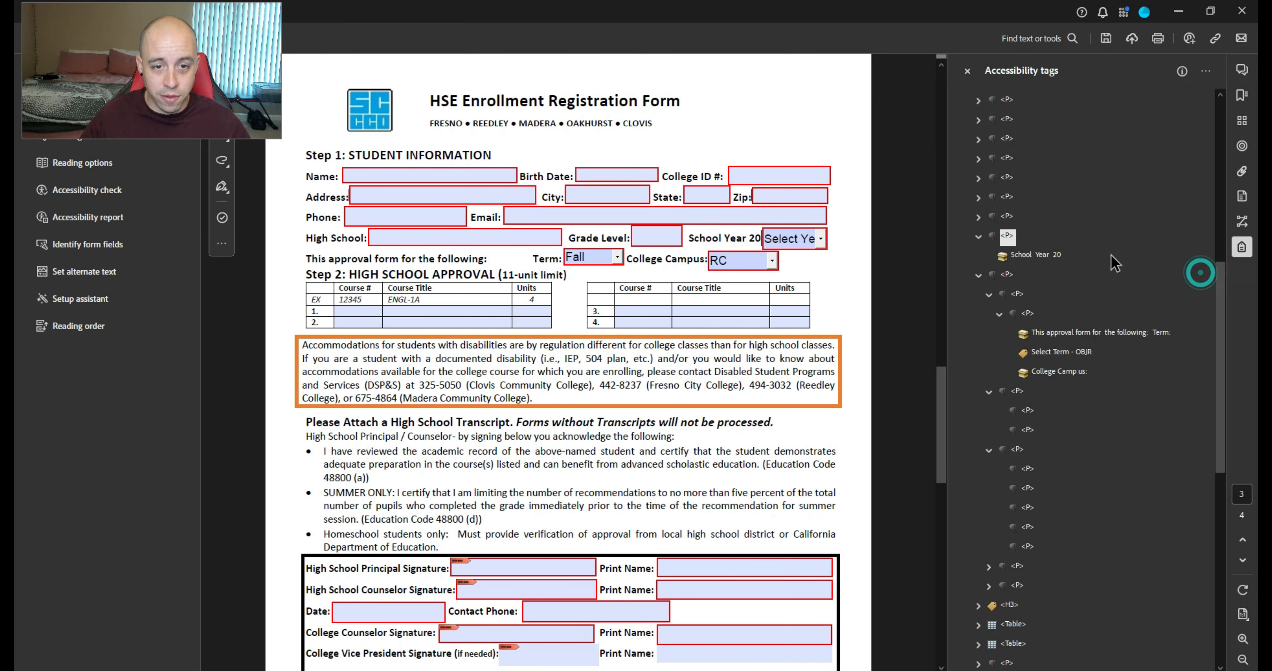
Delete the leftover groups of empty nested P tags below the "College Campus:" label
left_click(1037, 258)
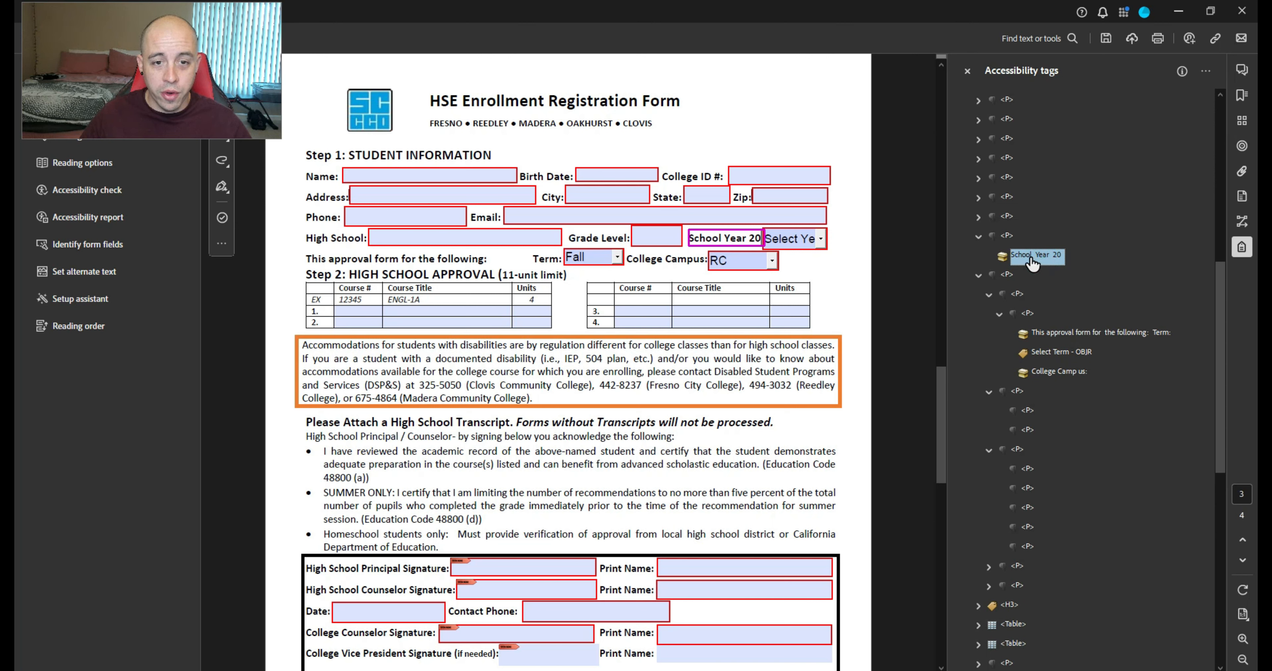
left_click(1067, 353)
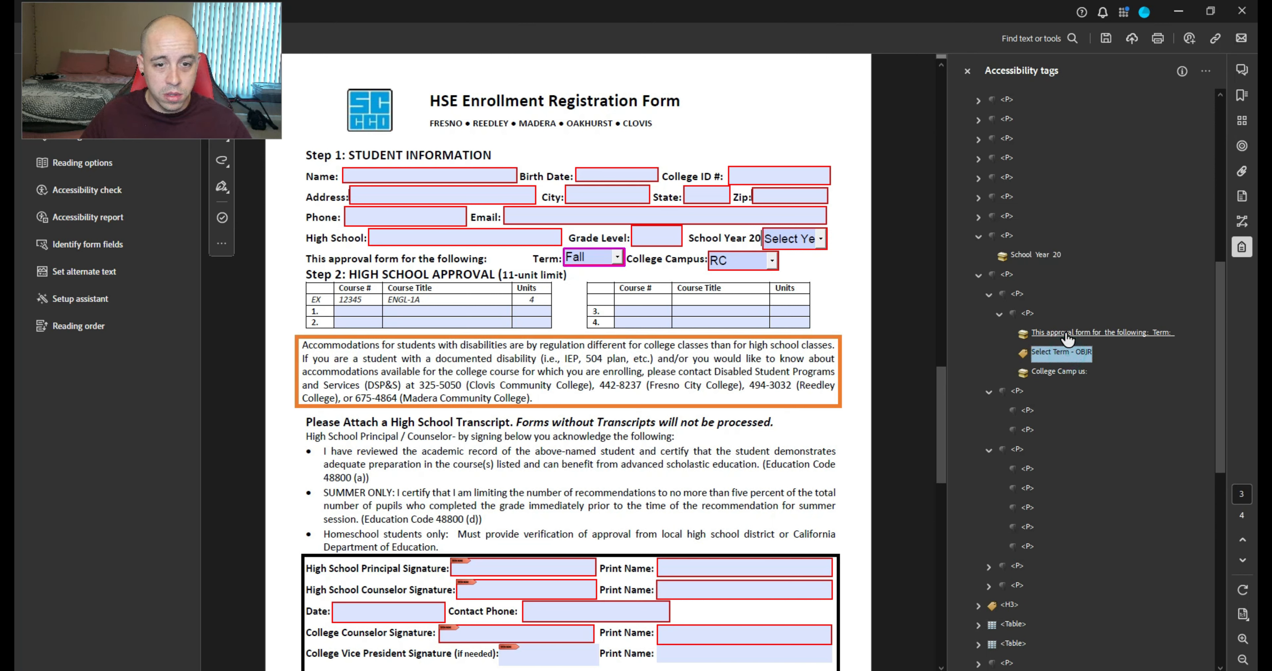
left_click(1079, 373)
key("Down")
key("Down")
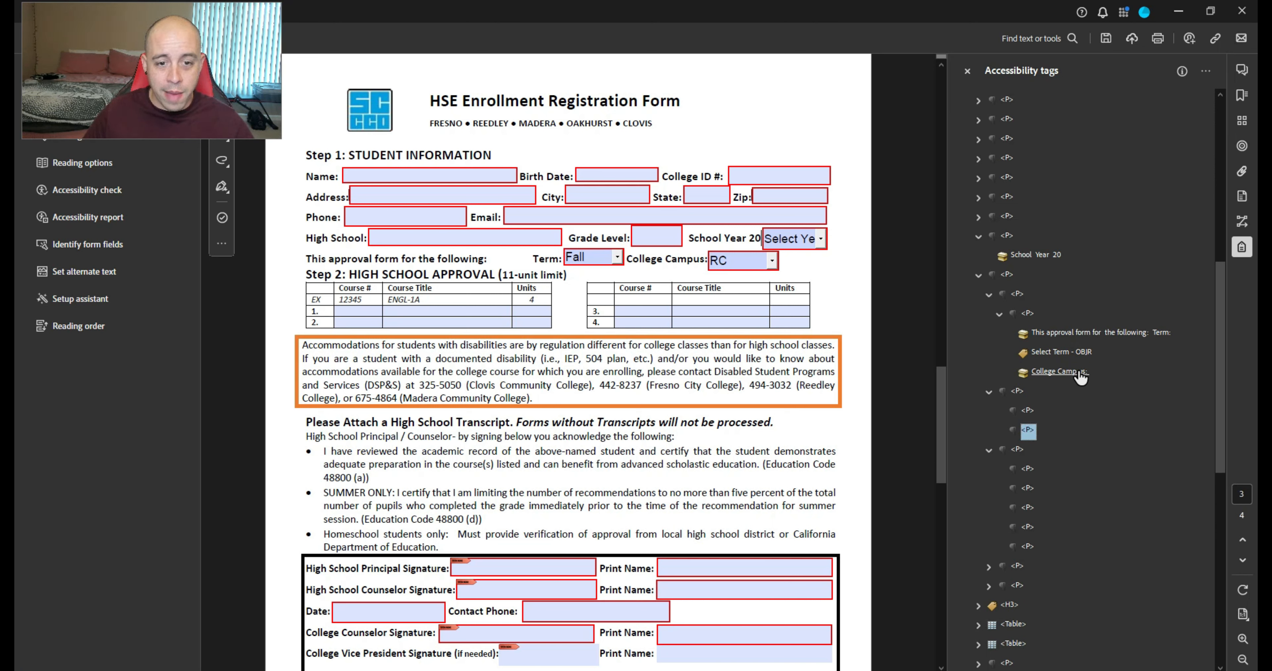
key("Delete")
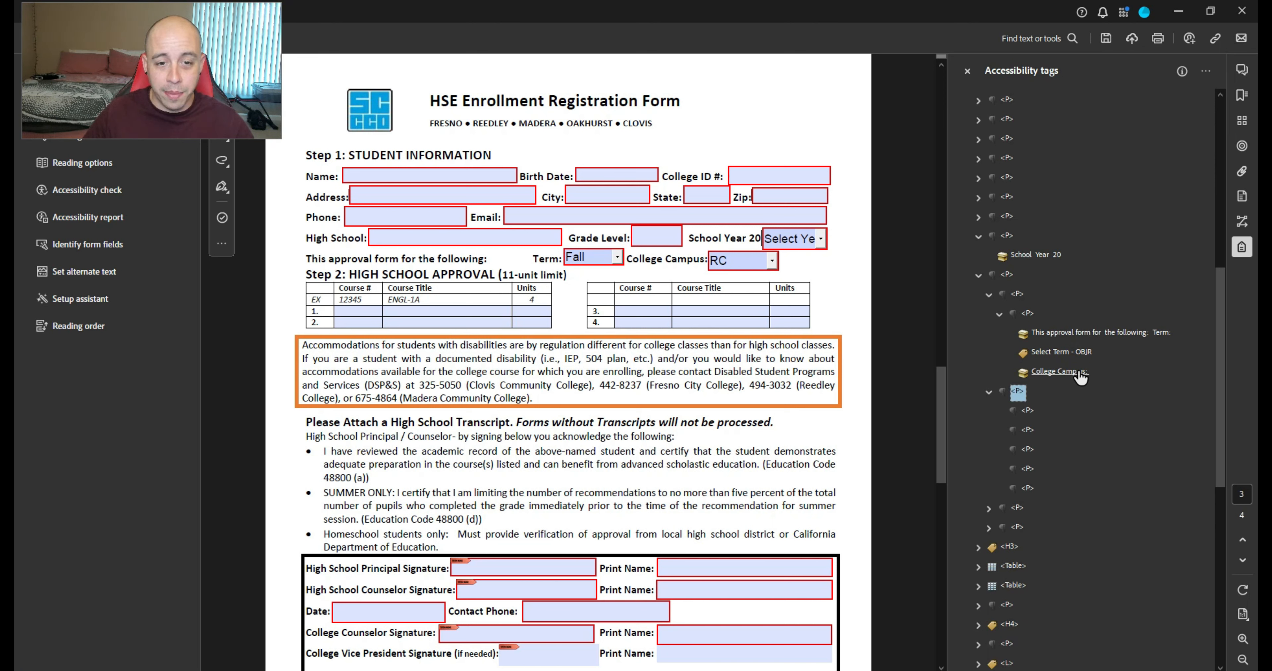
key("Down")
key("Up")
key("Delete")
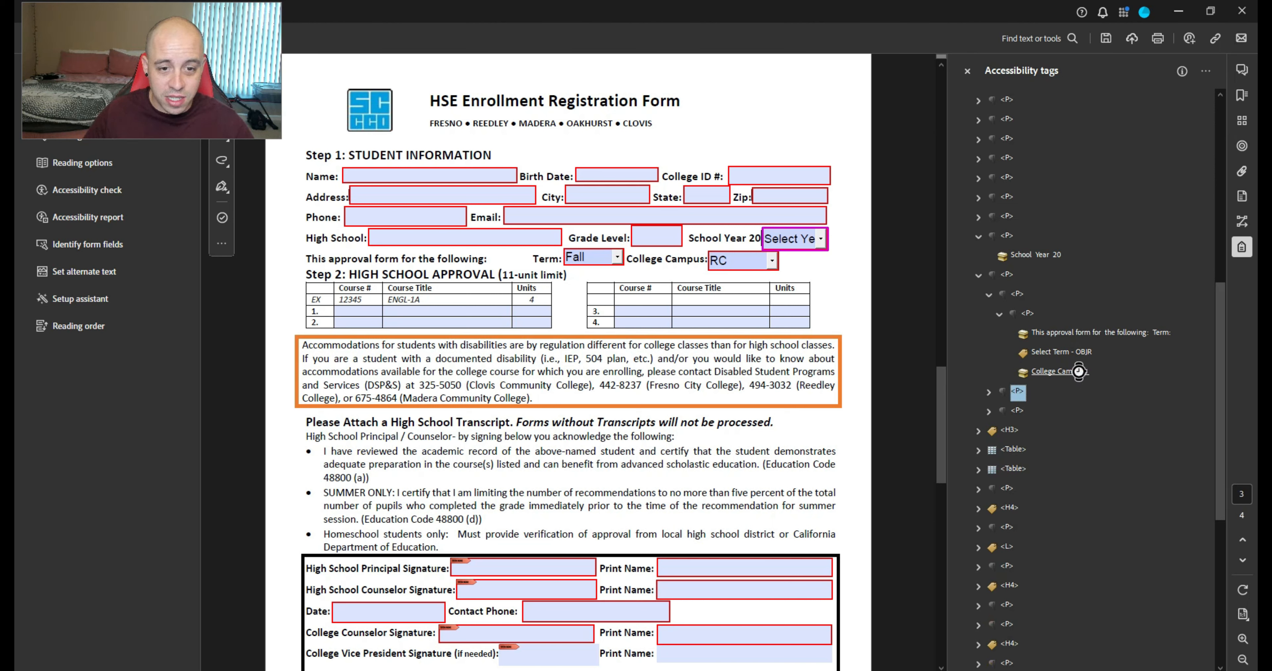
Move the School Year dropdown's existing Form tag under the "School Year 20" label and collapse the parent P tag
key("Down")
key("Up")
key("Right")
key("Down")
key("Down")
key("Right")
key("Down")
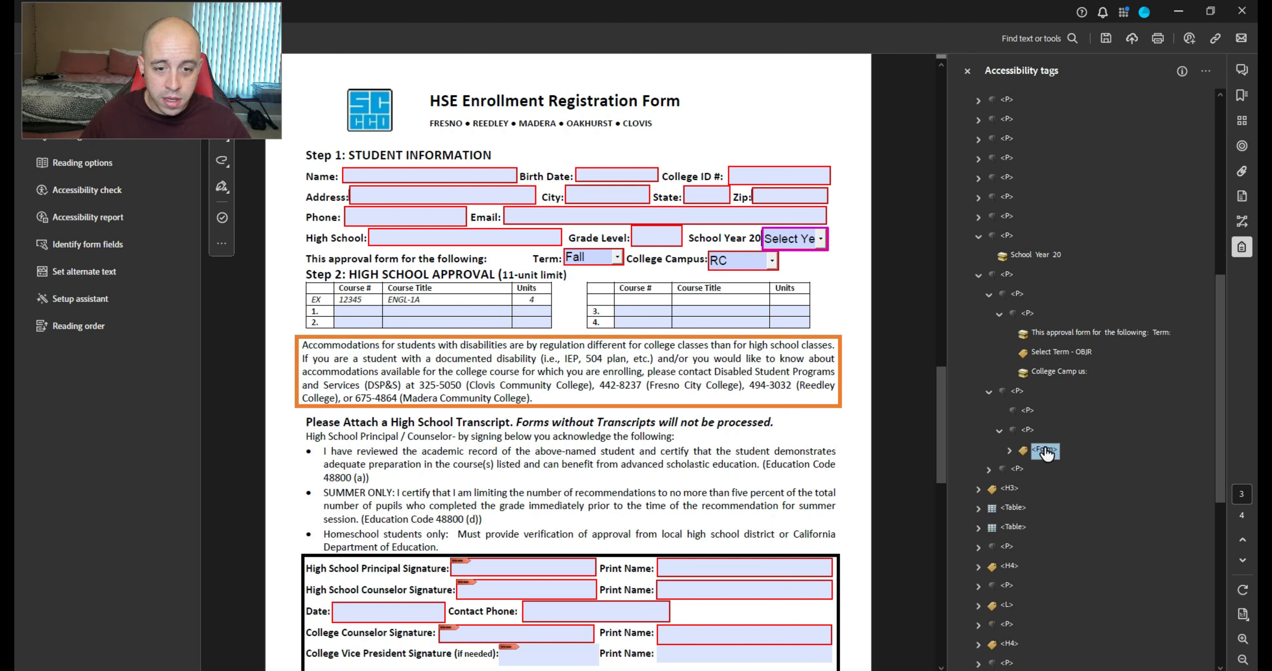
left_click_drag(1046, 453, 1015, 262)
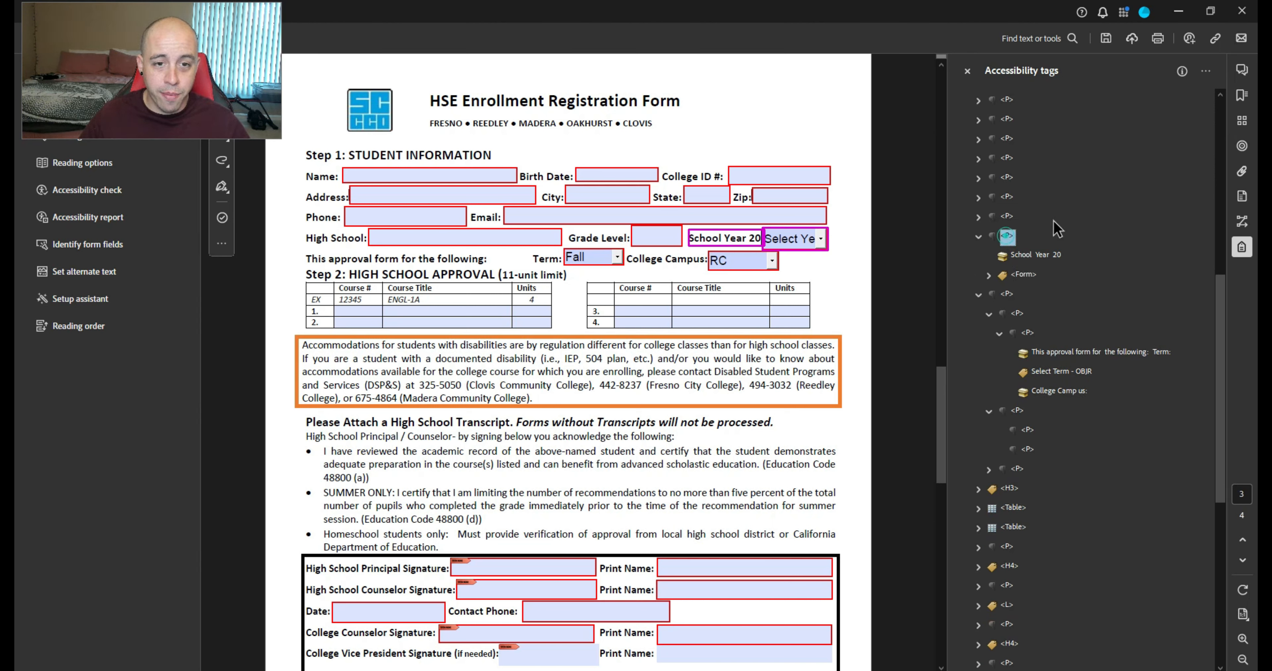
key("Left")
key("Down")
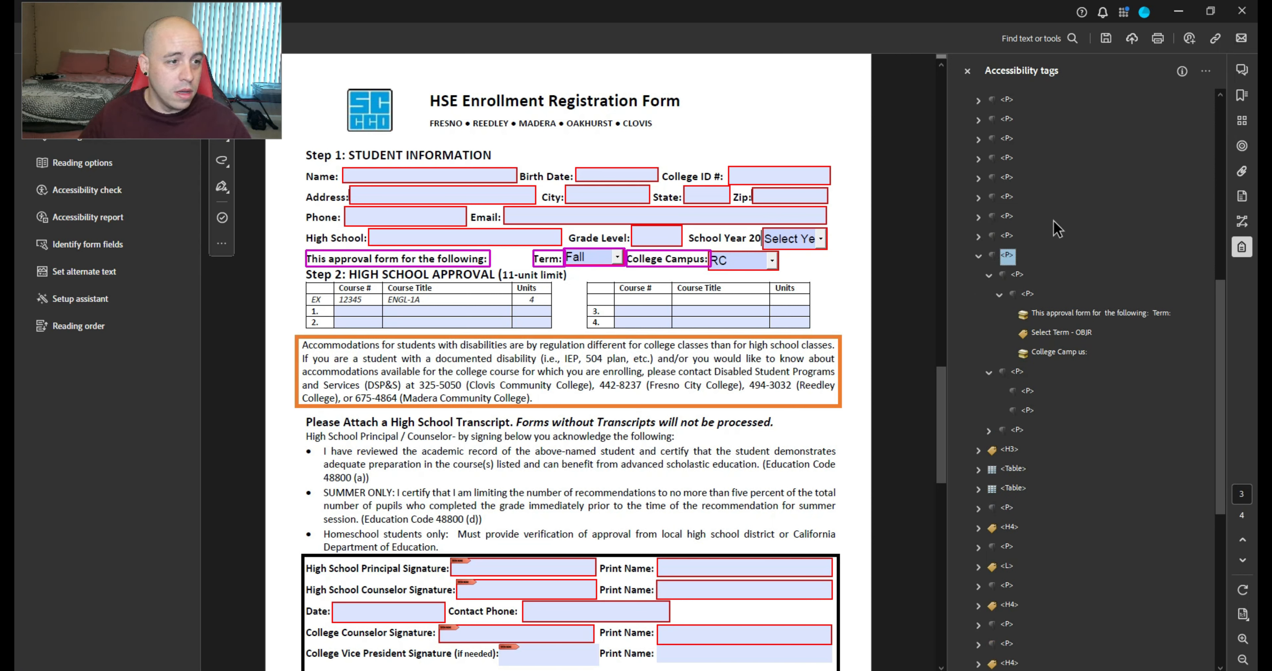
Review the separated student information P tags and their page highlights back up to the "Step 1: STUDENT INFORMATION" heading tag
key("Up")
key("Up")
key("Up")
key("Up")
key("Up")
key("Up")
key("Up")
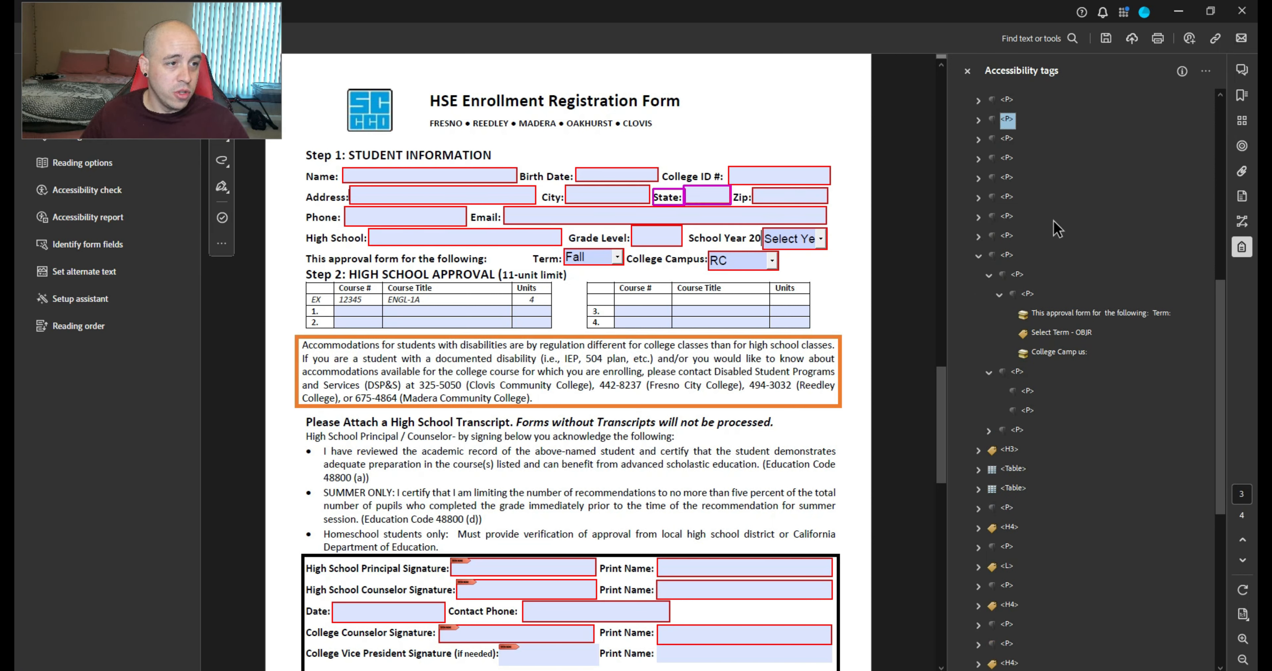
key("Up")
key("Up")
key("Up")
key("Up")
key("Up")
key("Up")
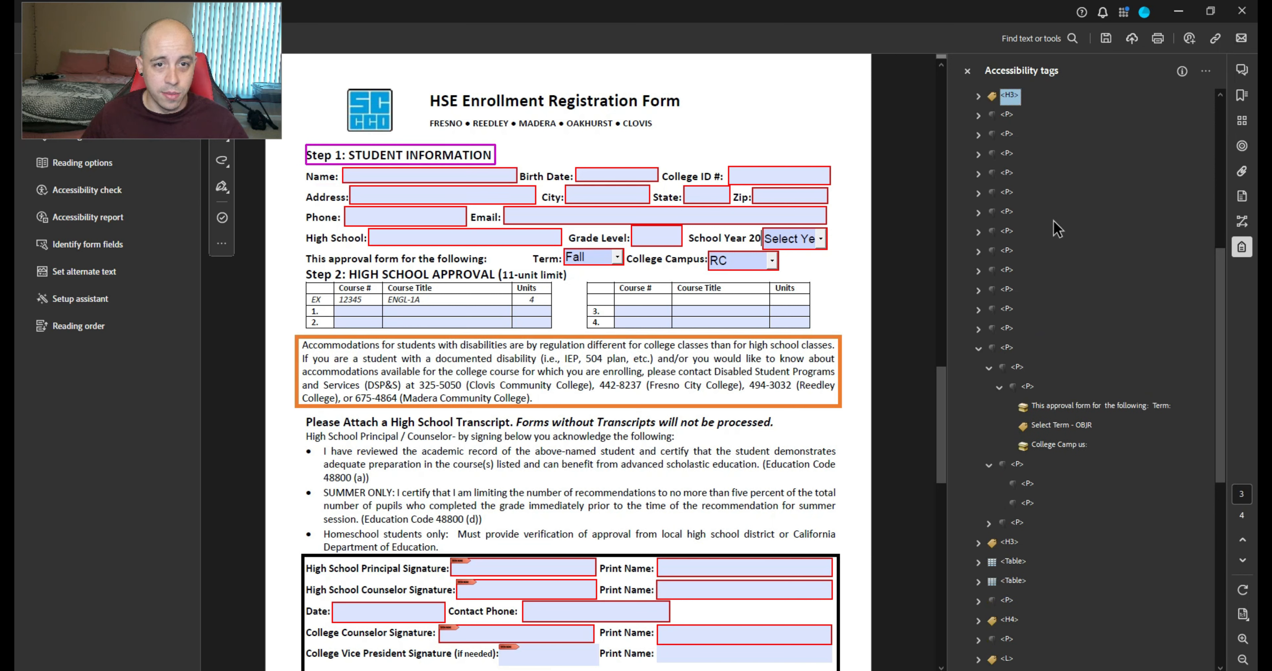
Review the paragraph tags of the Step 1 student information fields through to the Term and College Campus line
key("Down")
key("Down")
key("Down")
key("Down")
key("Down")
key("Down")
key("Down")
key("Down")
key("Down")
key("Down")
key("Down")
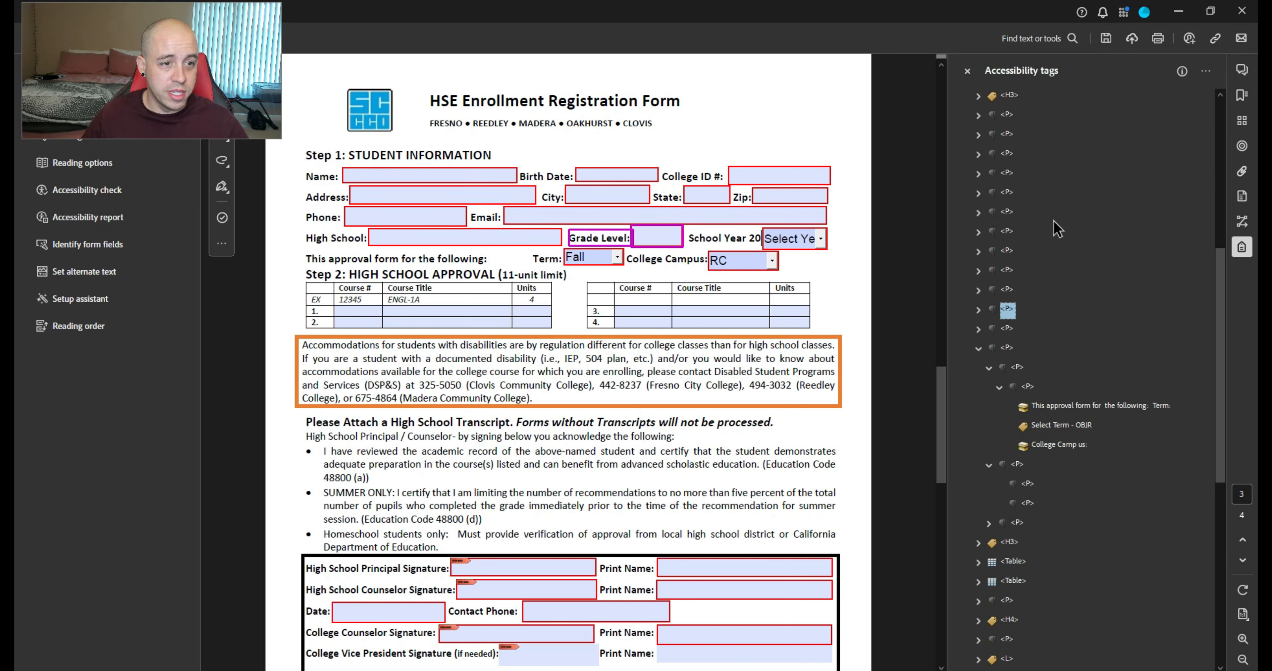
key("Down")
key("Down")
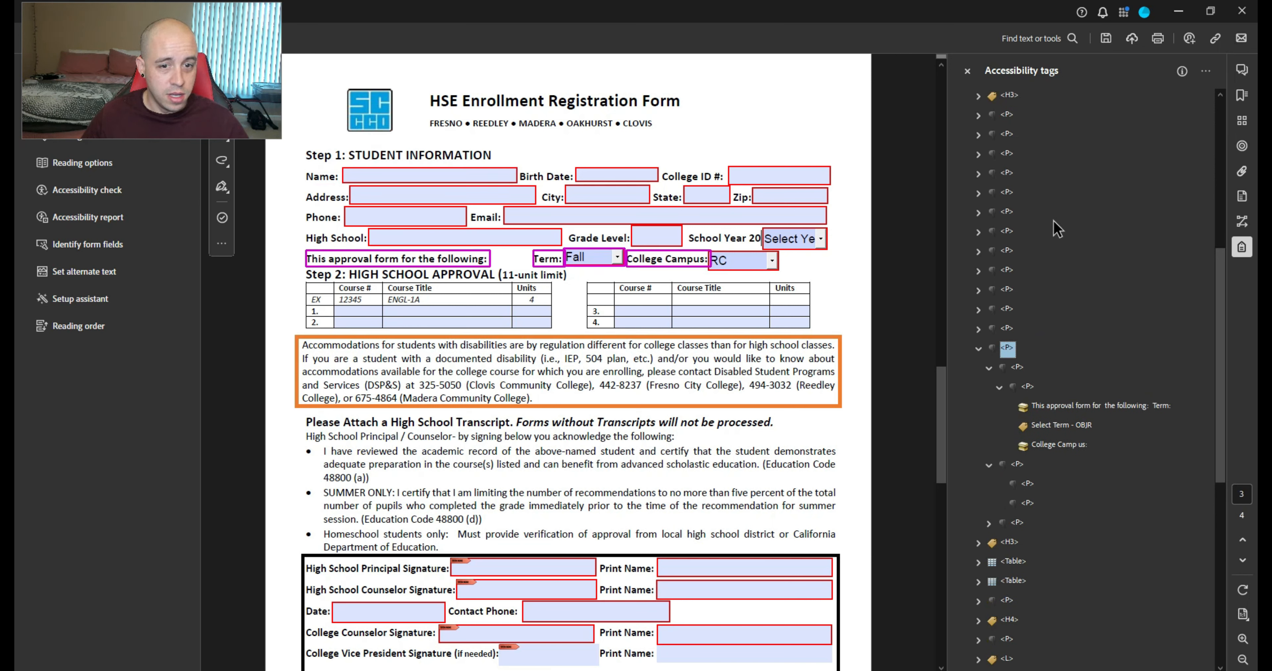
Move the "This approval form for the following: Term:" content out of its nested tags, directly under the outer paragraph tag
key("Down")
key("Down")
key("Down")
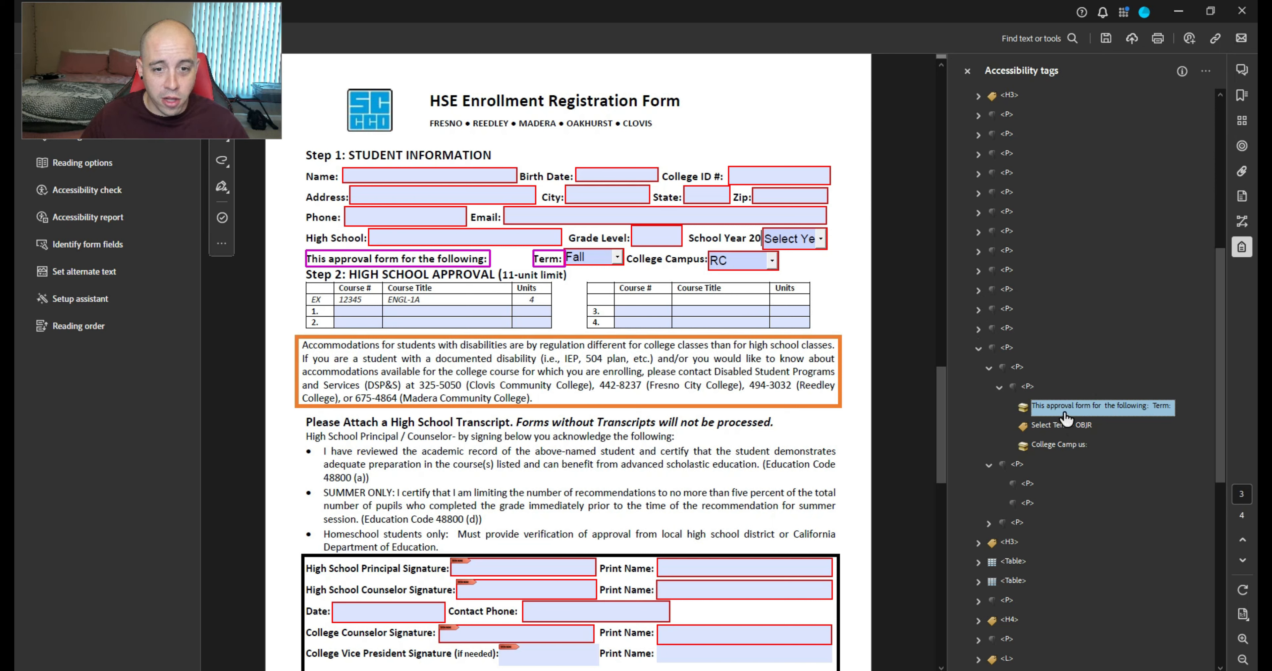
left_click_drag(1055, 412, 1009, 361)
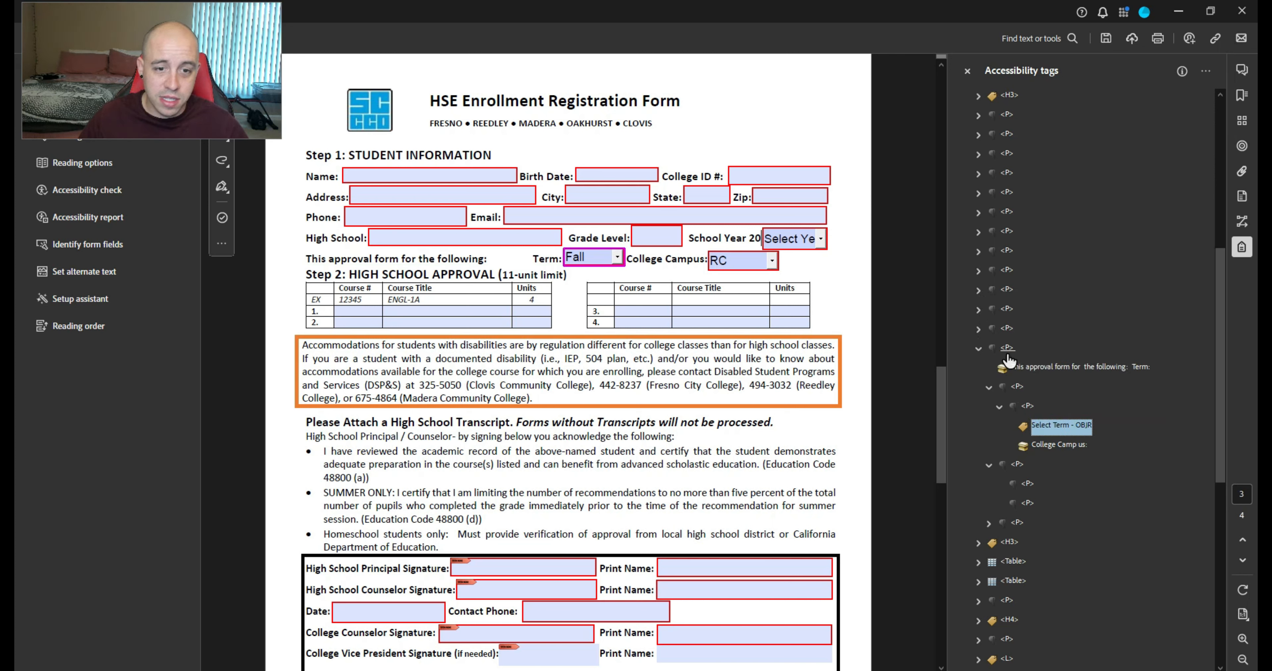
left_click(1008, 348)
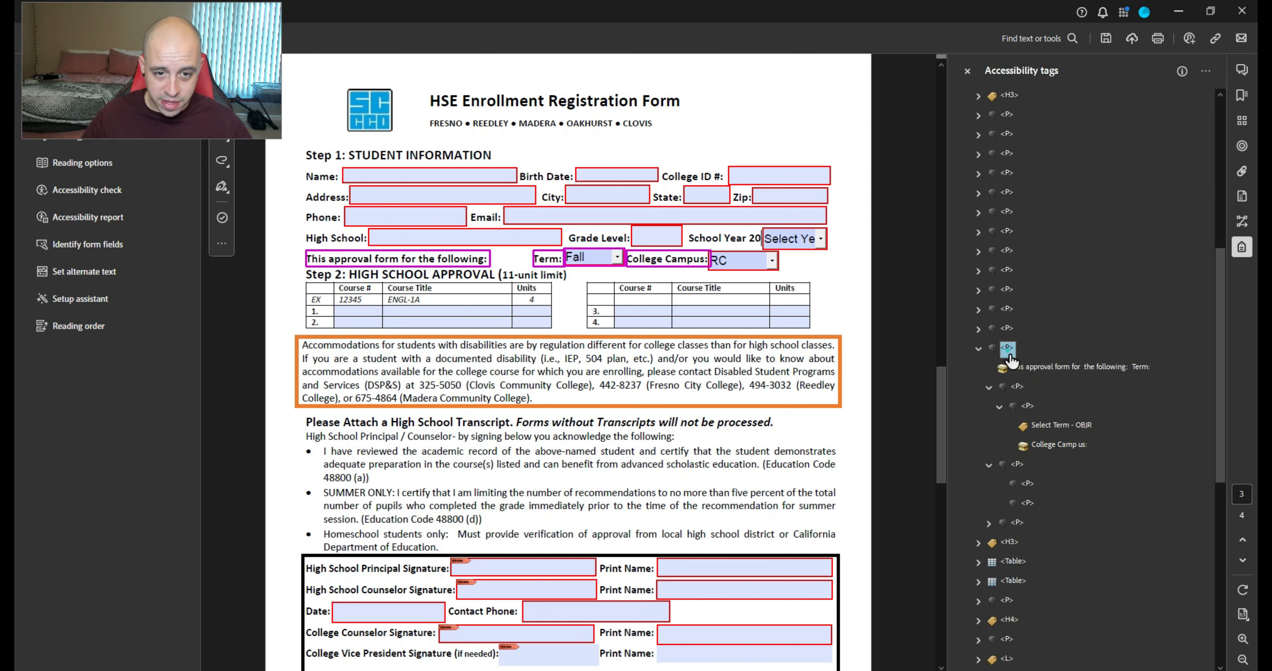
Move the nested paragraph tag holding Select Term and College Campus out, placing it after the outer paragraph tag
left_click(1018, 387)
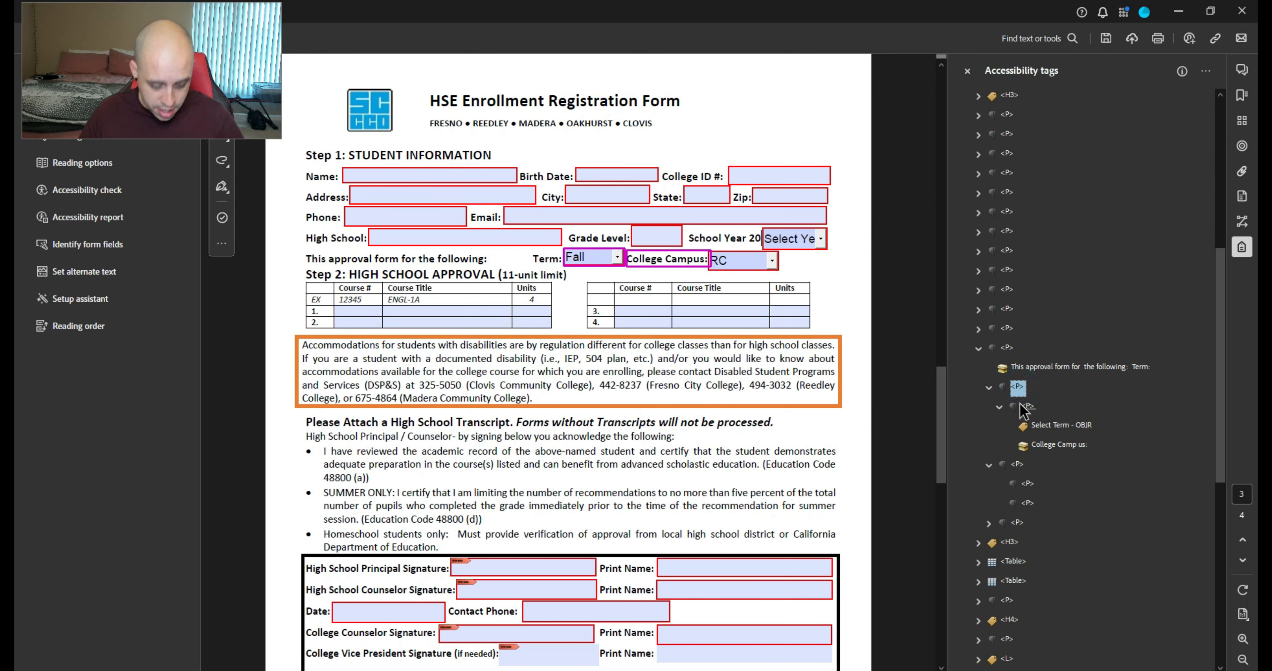
left_click(1008, 349)
key("ctrl+v")
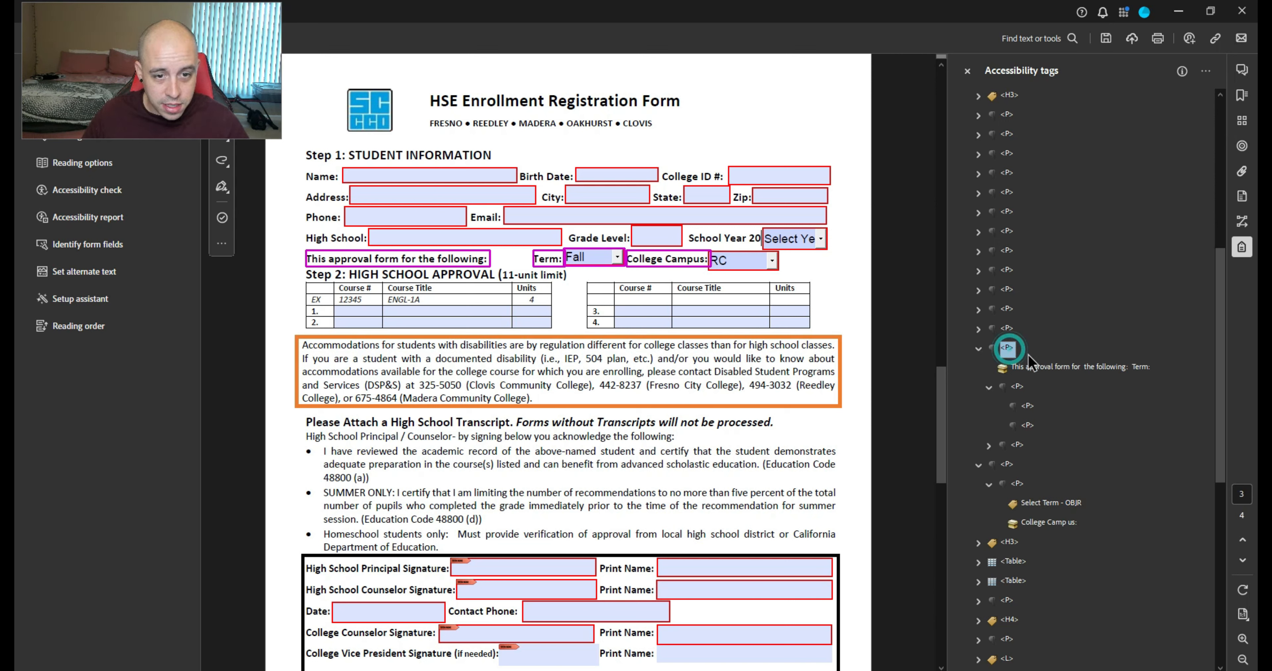
left_click(979, 349)
left_click(978, 350)
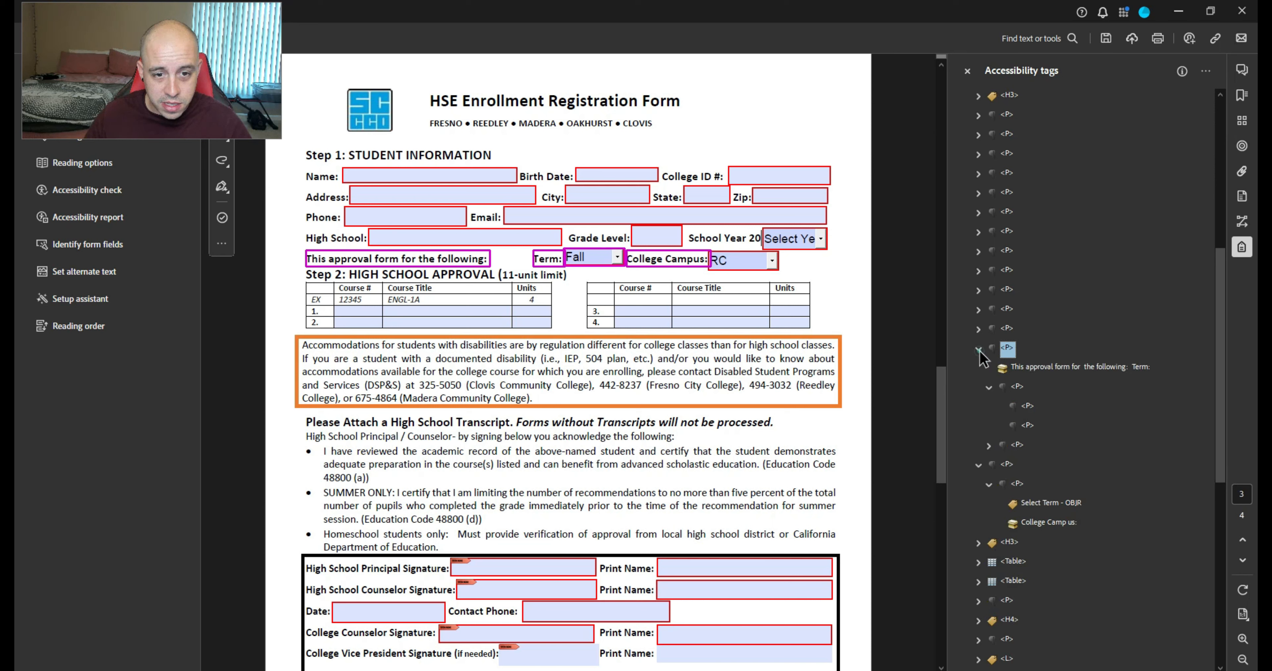
Delete the leftover nested paragraph tags beneath the "This approval form for the following: Term:" content
left_click(1018, 387)
key("Delete")
key("Up")
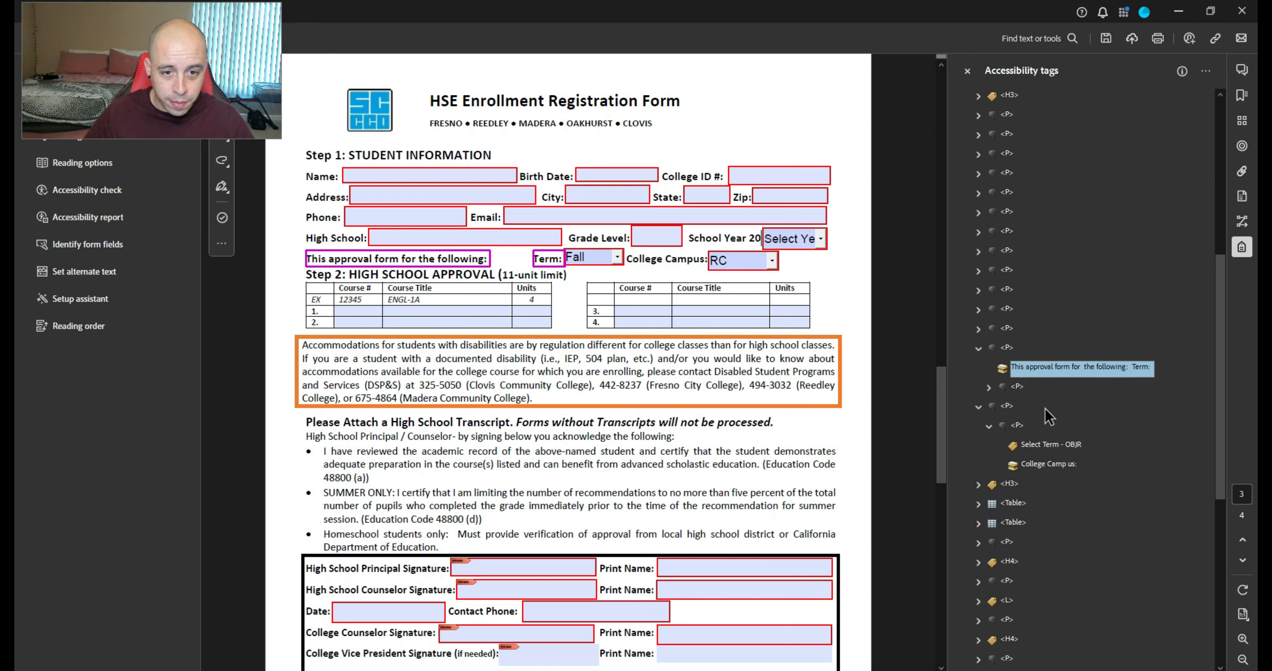
key("Down")
key("Delete")
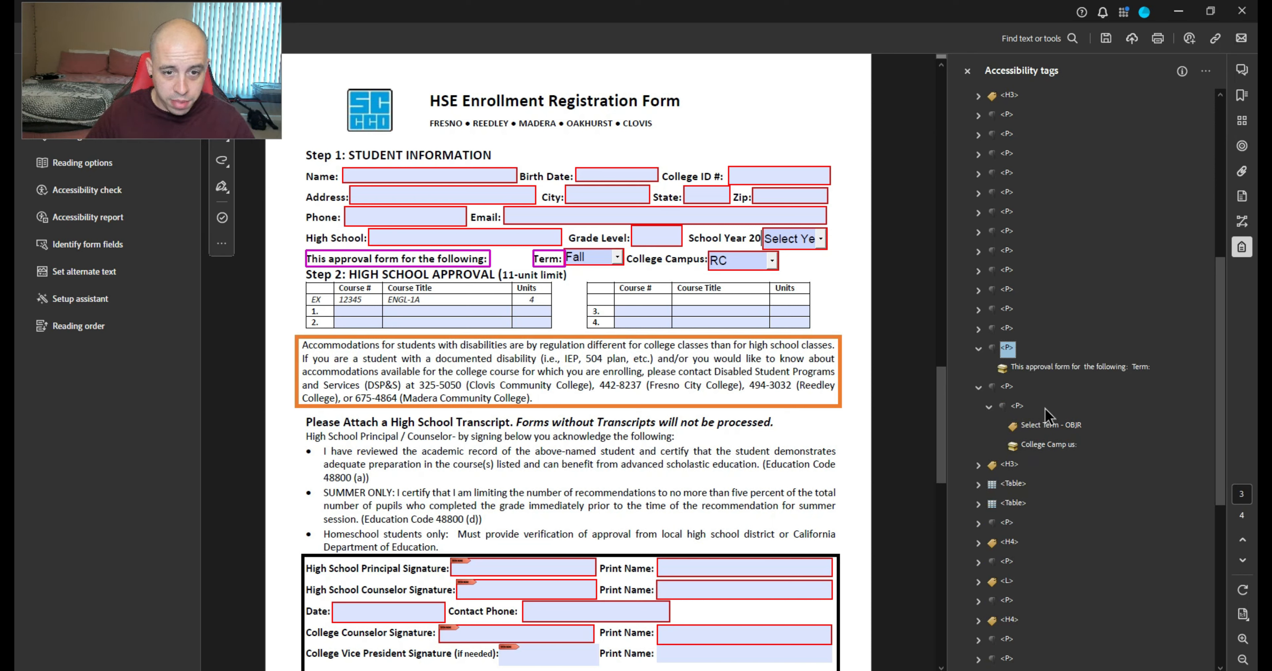
Move the inner paragraph tag with Select Term and College Campus out of its parent, leaving the empty parent just before it
key("ctrl+z")
key("ctrl+z")
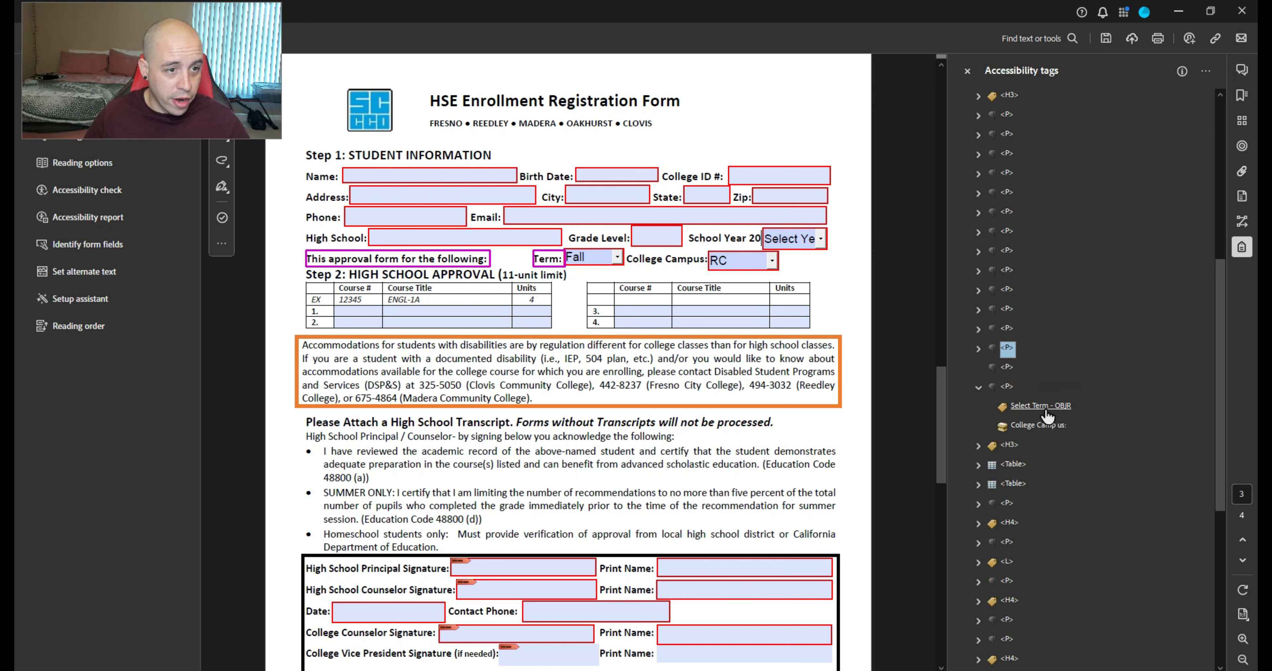
key("ctrl+z")
key("Left")
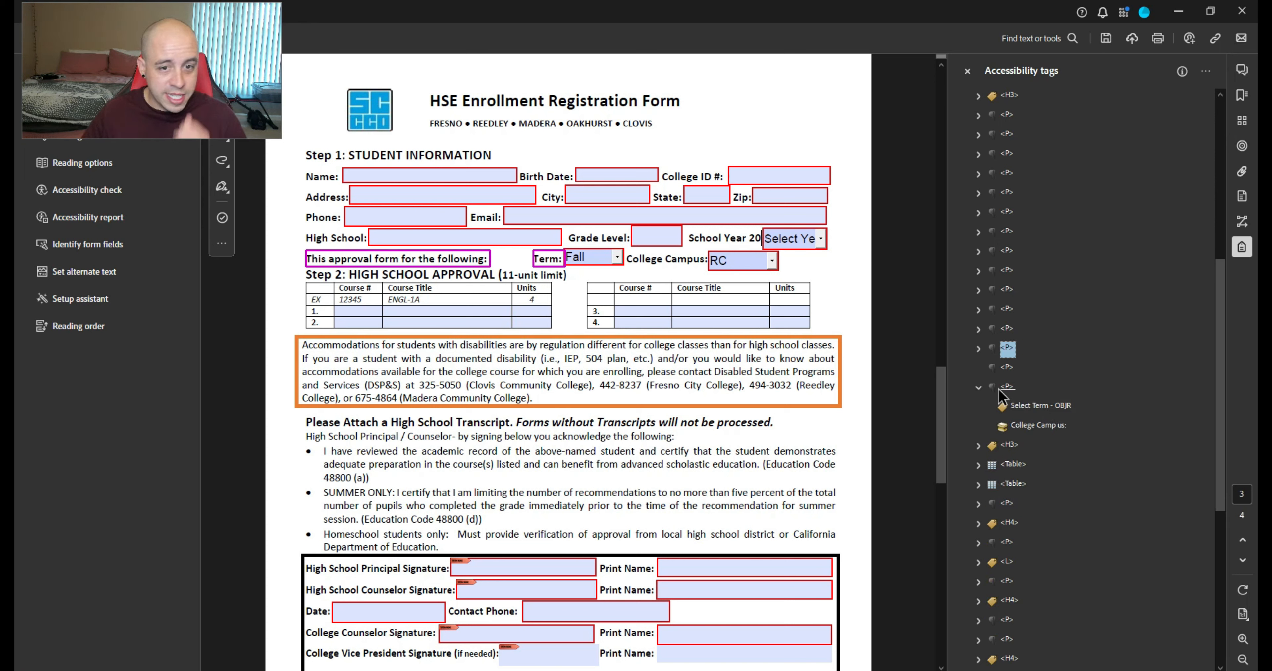
Tag the page text "Term:" inside the empty paragraph tag and move the Select Term object reference beneath it
left_click(1007, 368)
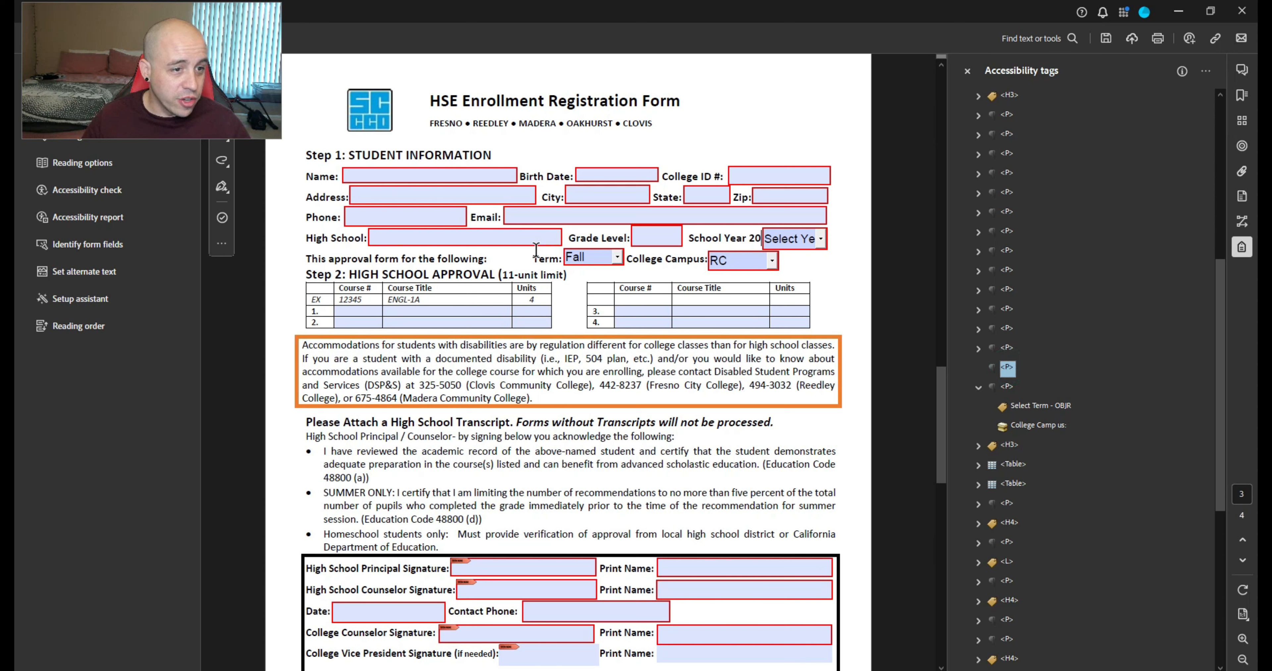
left_click_drag(529, 260, 563, 257)
left_click(1205, 72)
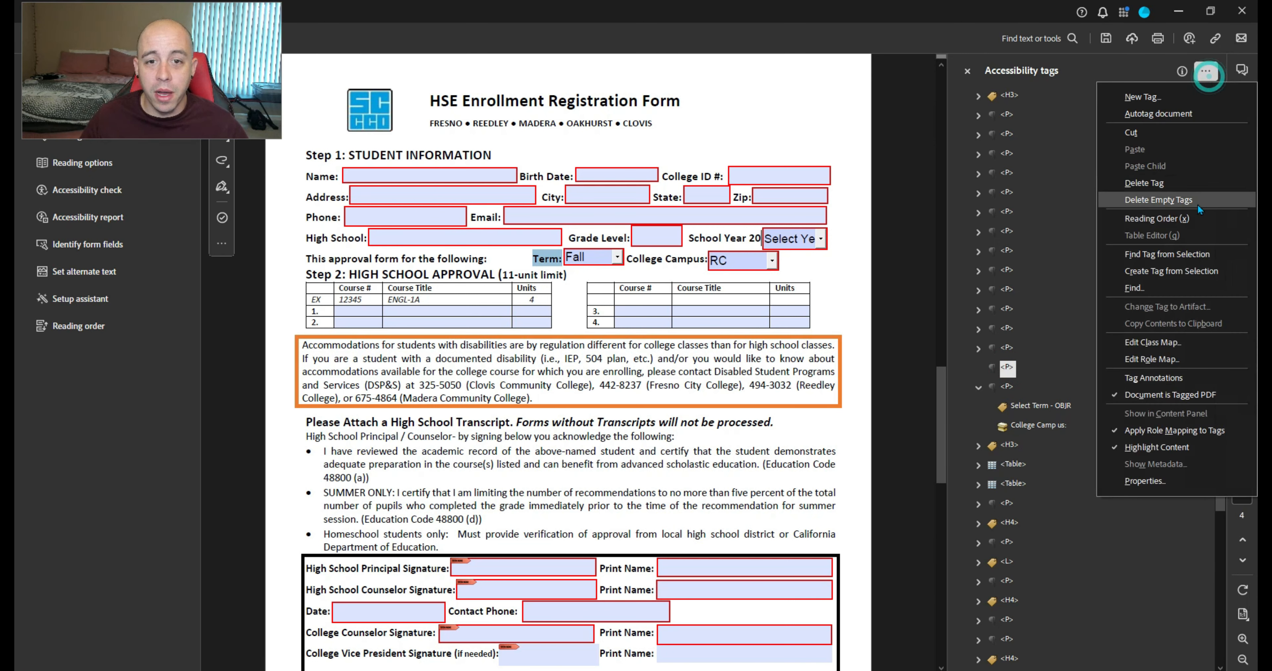
left_click(1180, 272)
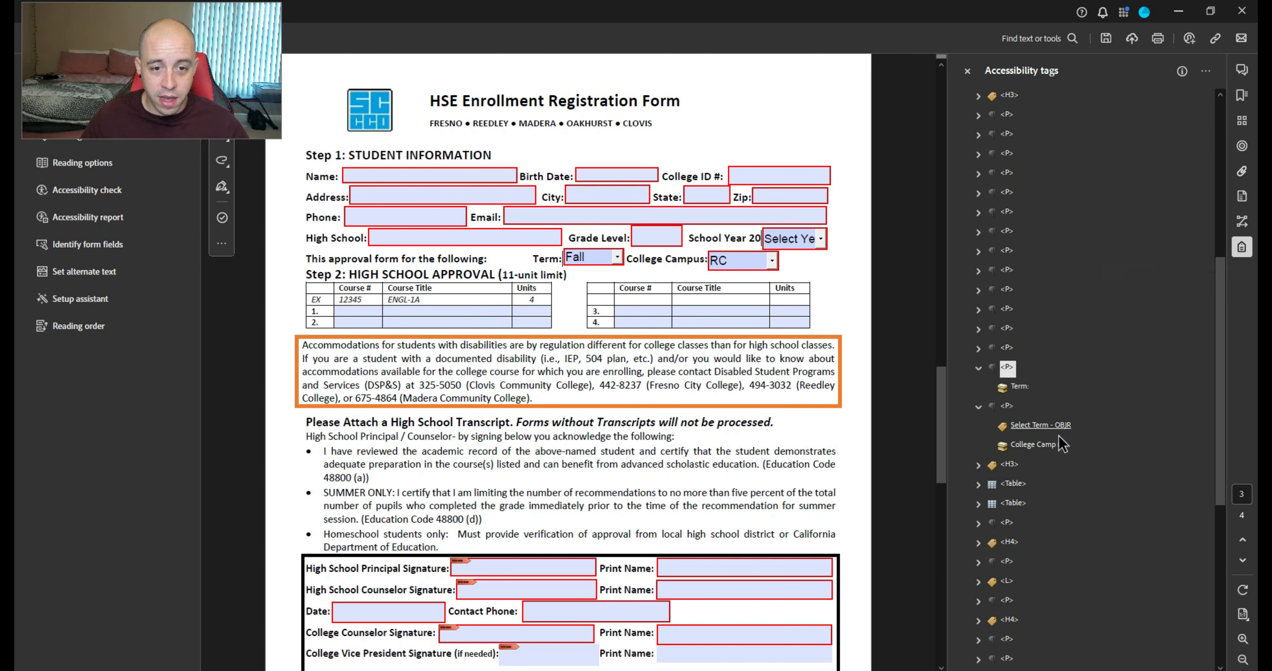
left_click_drag(1042, 426, 1019, 401)
Add a Form tag after the "Term:" content and nest the Select Term object reference inside it
left_click(1021, 389)
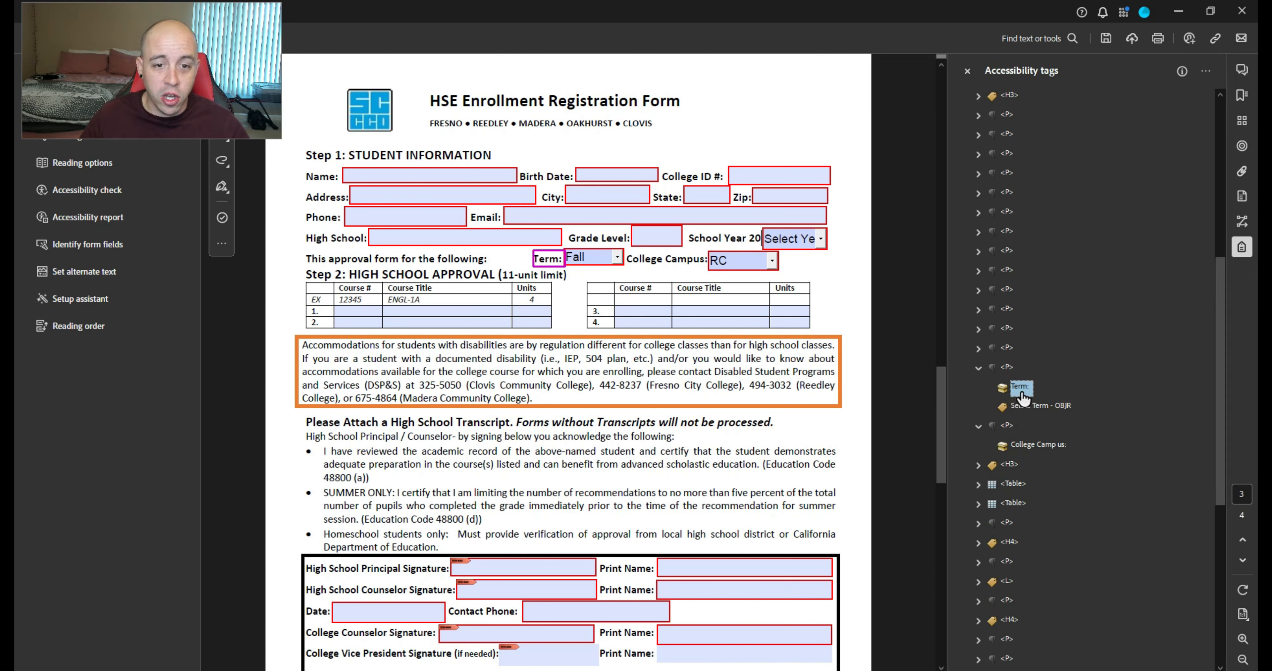
right_click(1021, 393)
left_click(1073, 53)
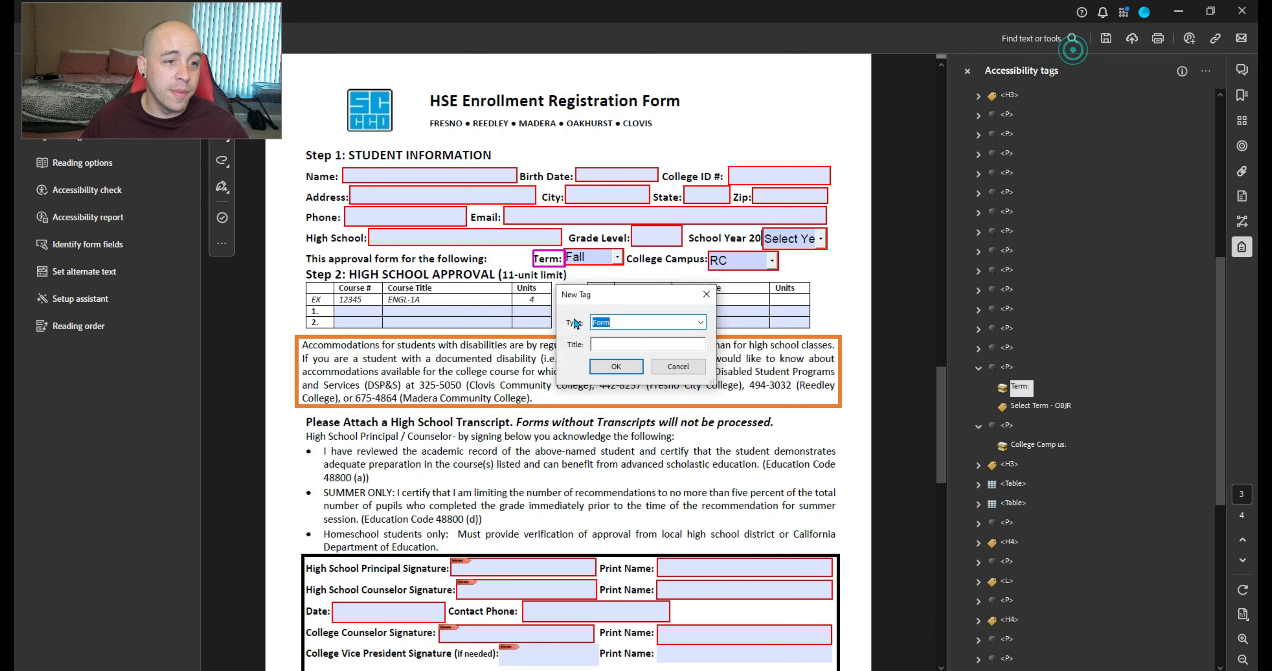
left_click(616, 366)
left_click_drag(1038, 425, 1029, 407)
left_click(1020, 368)
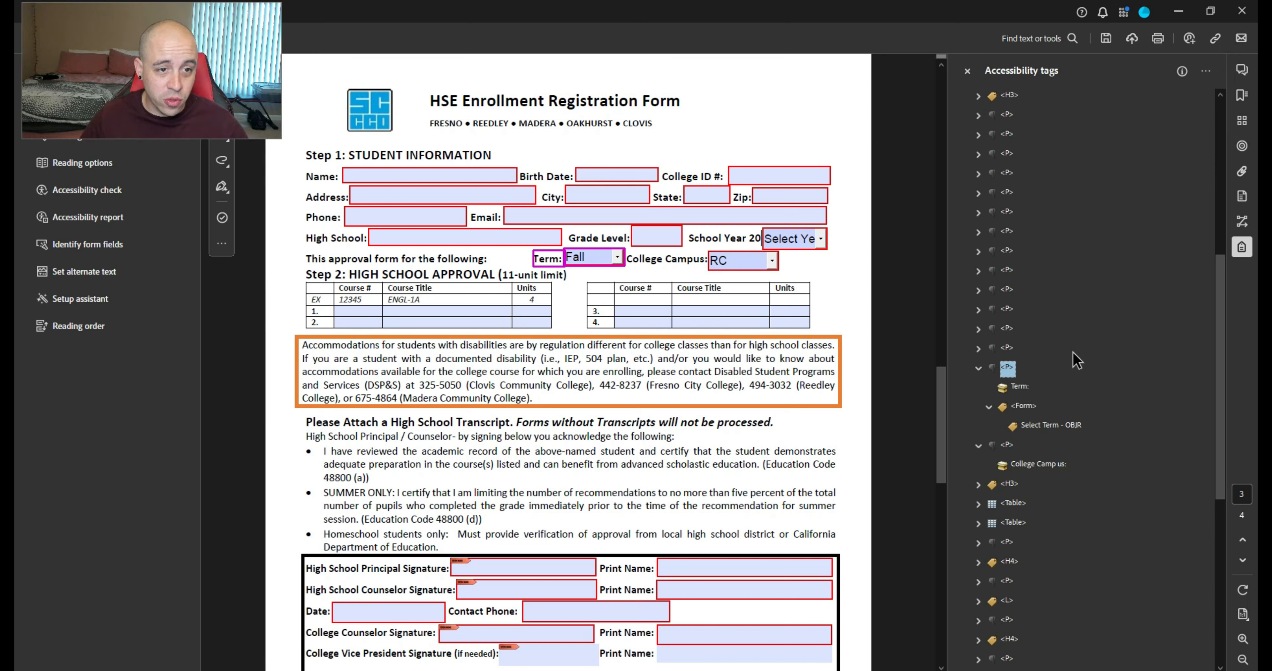
key("Left")
Move the College Campus dropdown's Form tag out of the Step 2 heading tag into the College Campus paragraph tag
key("Down")
key("Down")
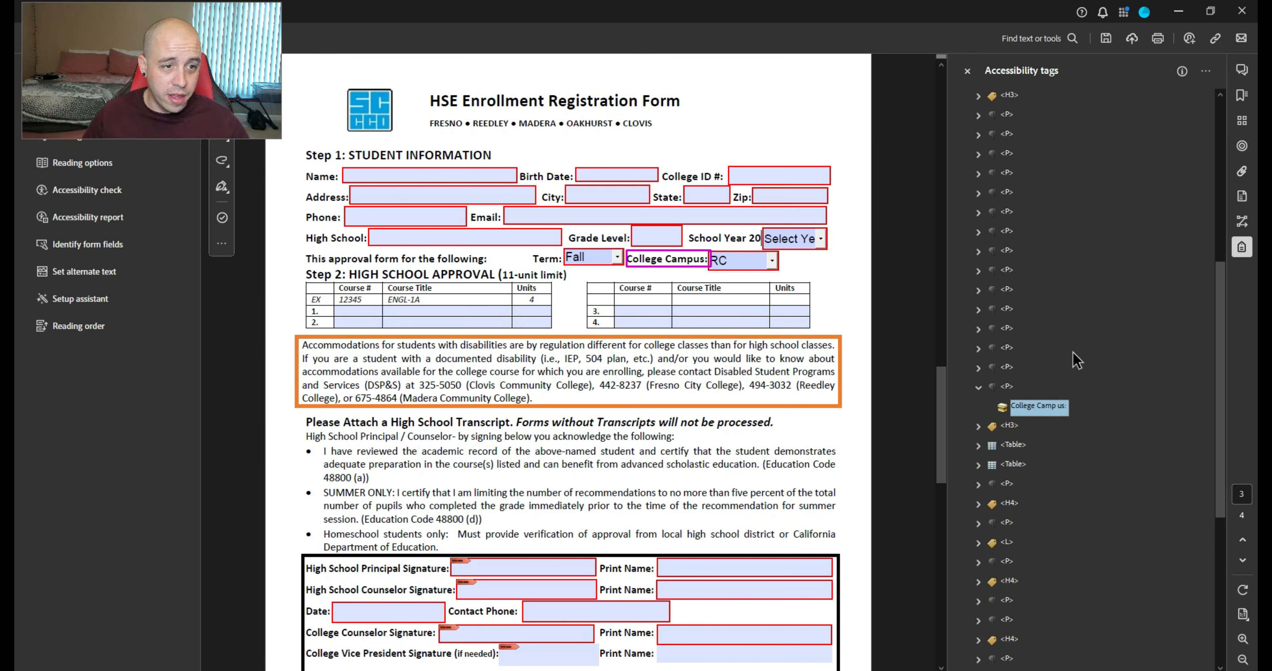
key("Up")
key("Down")
key("Down")
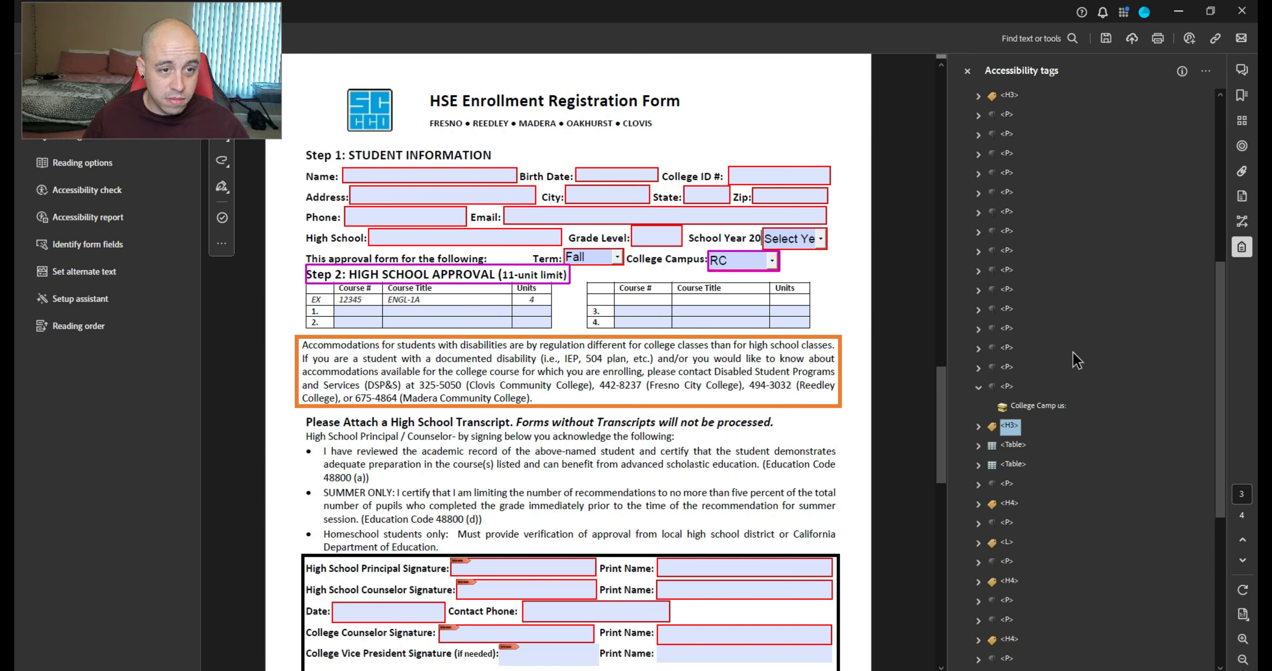
key("Up")
key("Down")
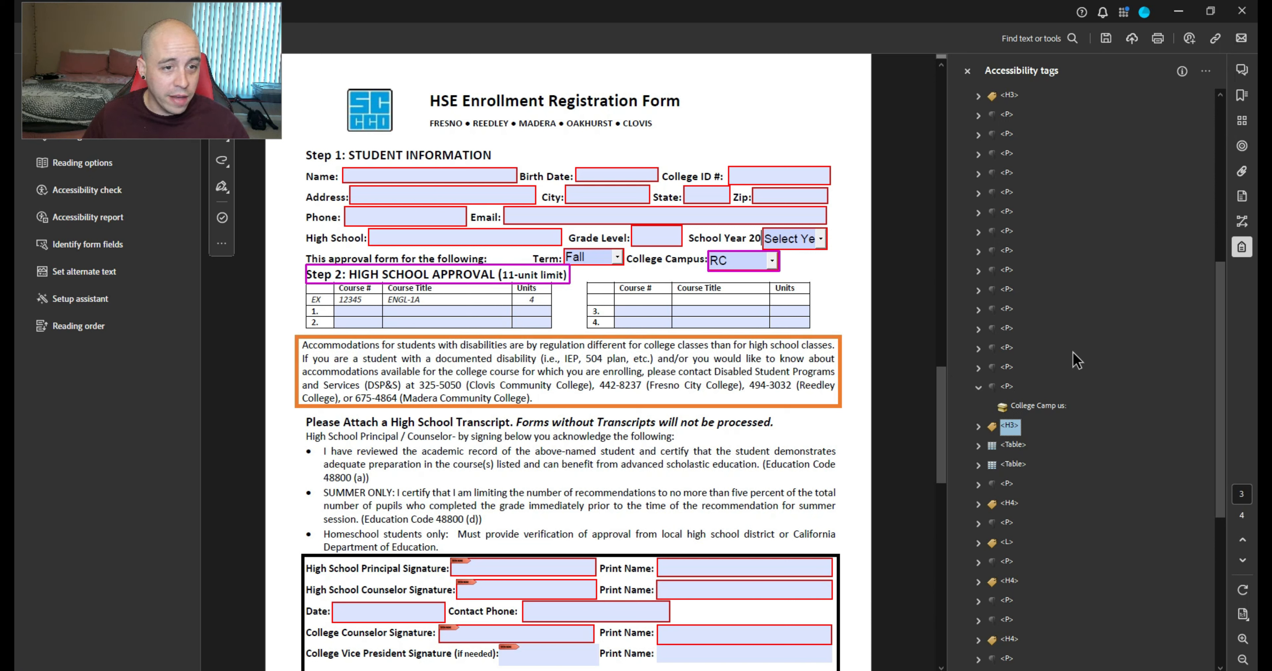
key("Right")
key("Down")
key("Down")
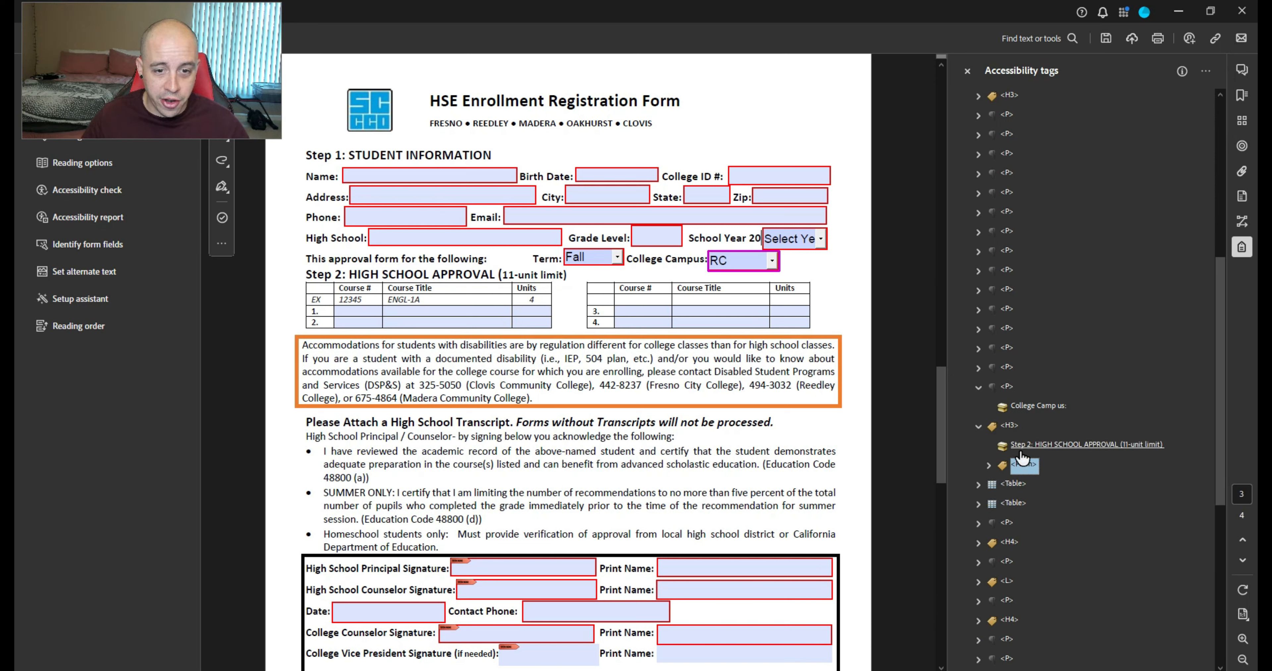
left_click_drag(1026, 464, 1017, 412)
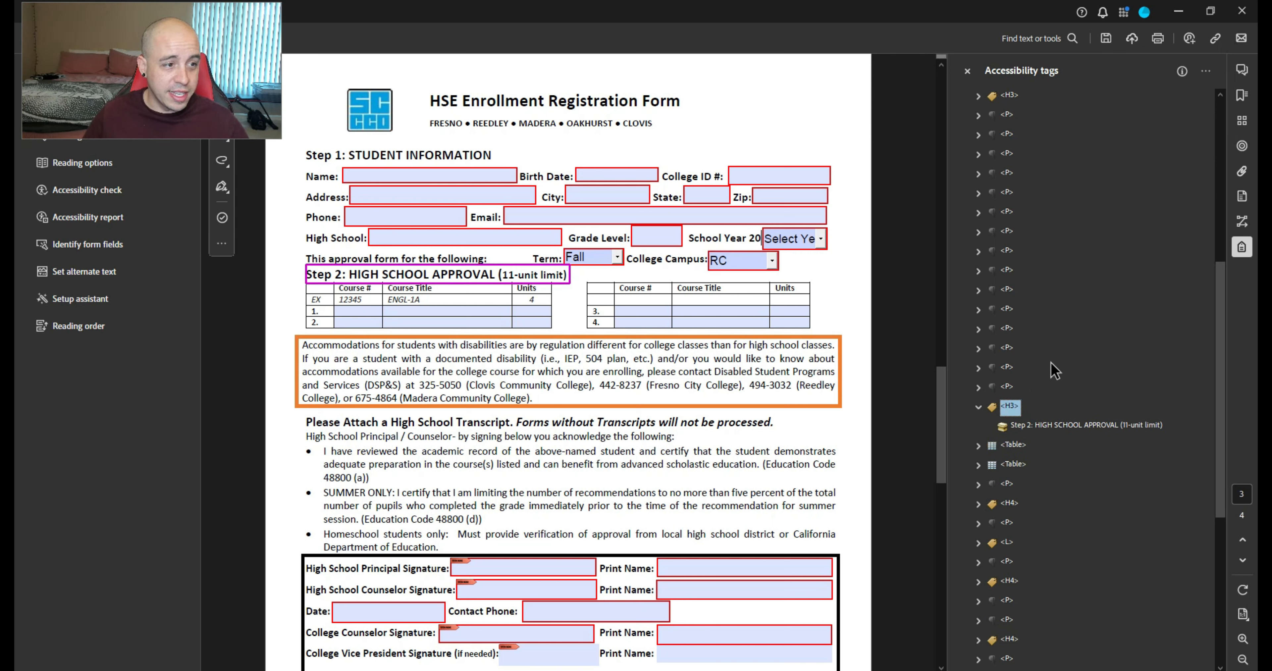
key("Left")
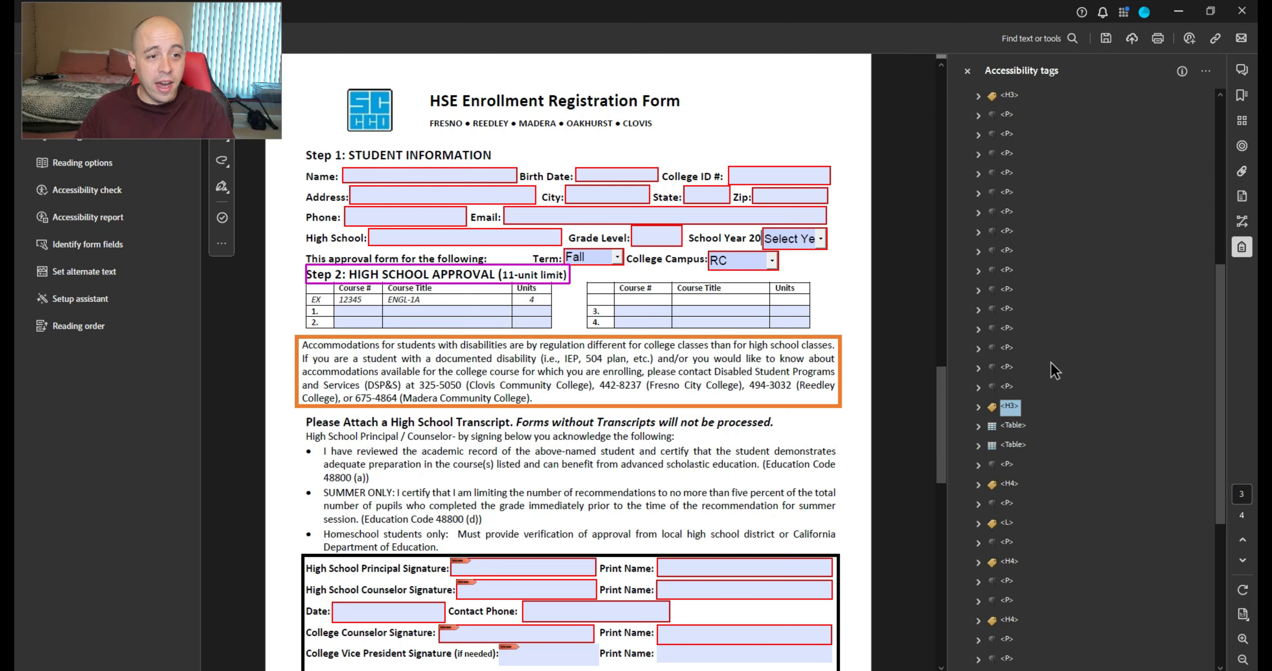
Examine the header row cell tags of the first course table under Step 2
scroll(1117, 320, "down", 1)
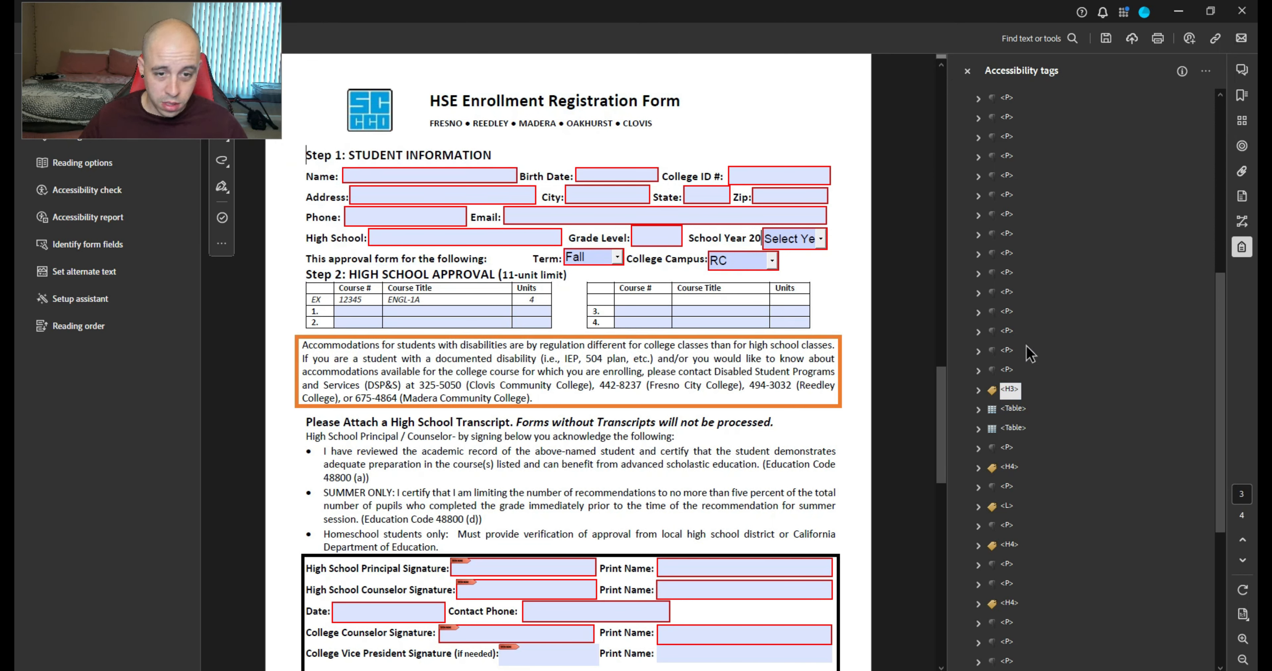
left_click(1019, 413)
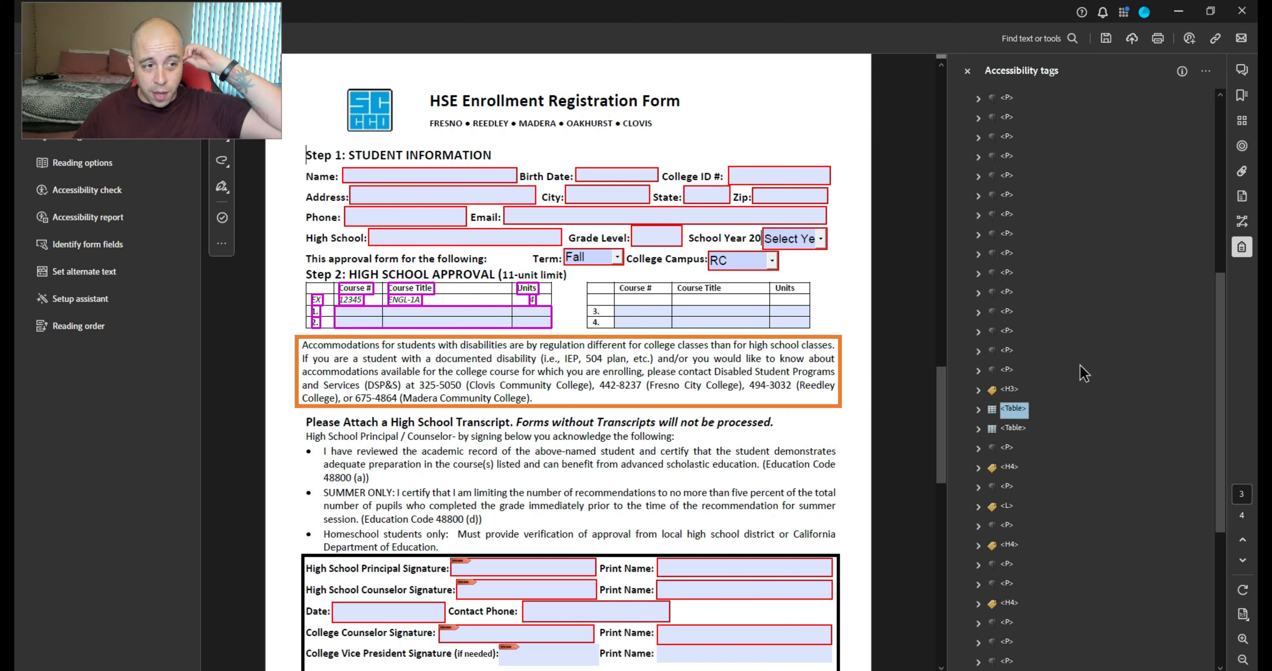
key("Right")
key("Down")
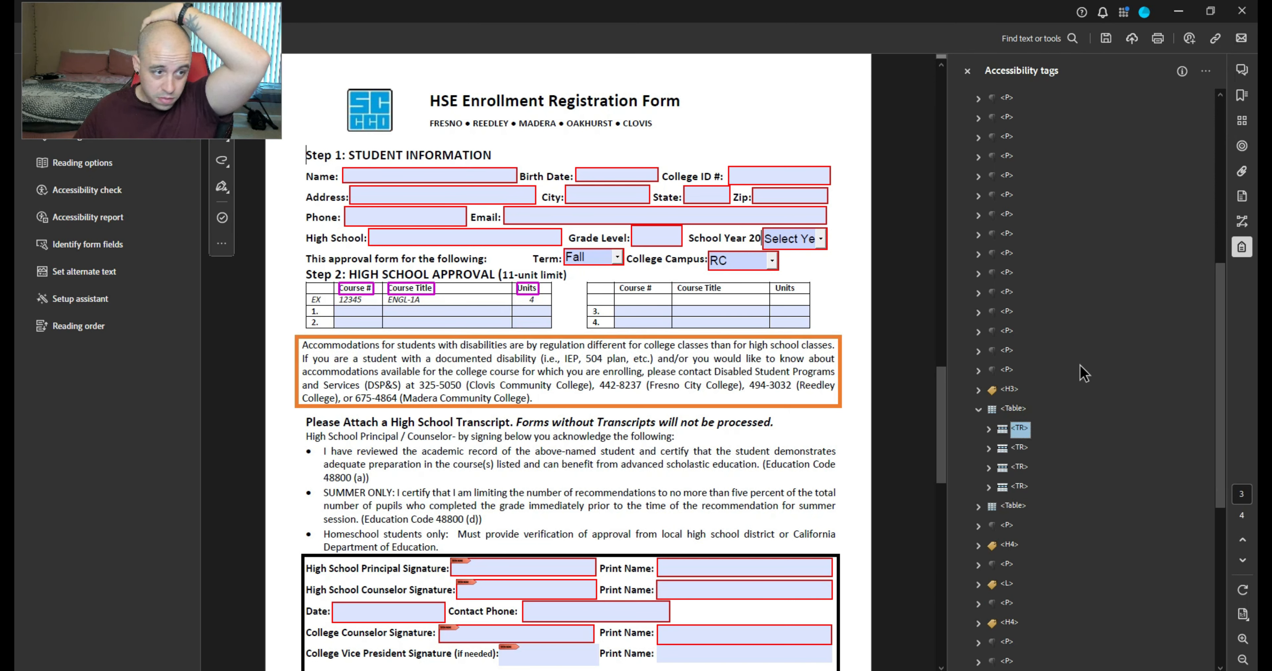
key("Right")
key("Down")
key("Down")
key("Down")
key("Down")
key("Down")
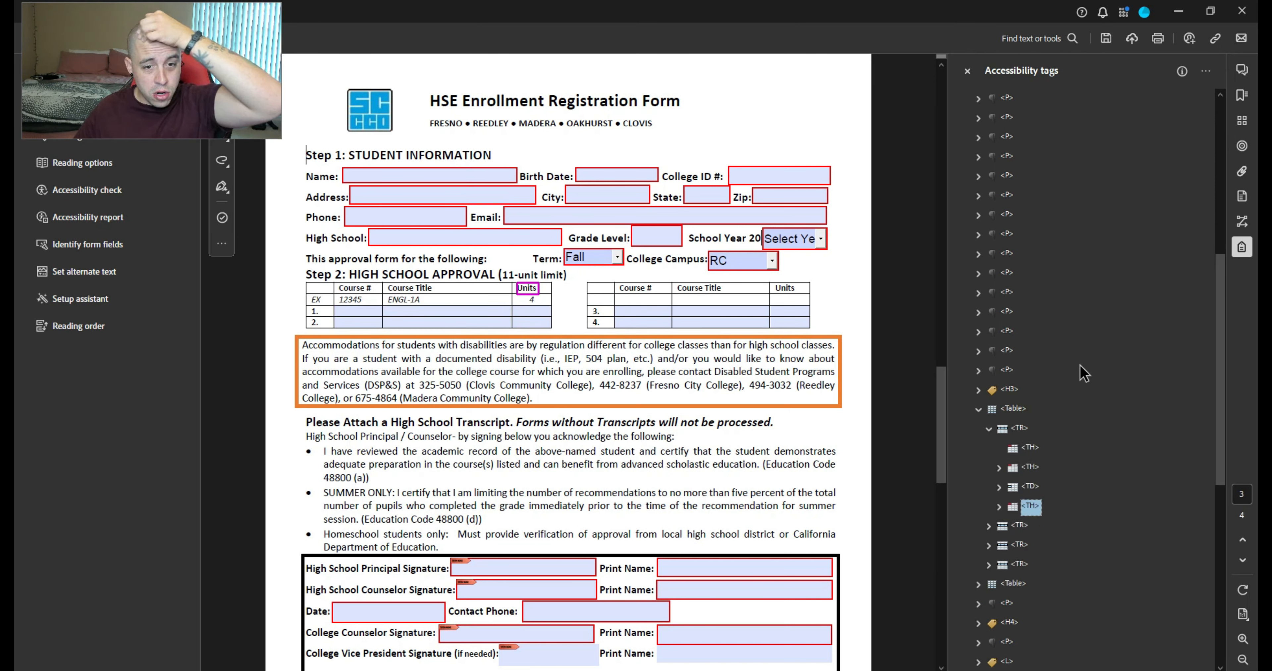
key("Up")
key("Down")
Examine the cell tags in the EX, 1 and 2 rows of the first course table
key("Right")
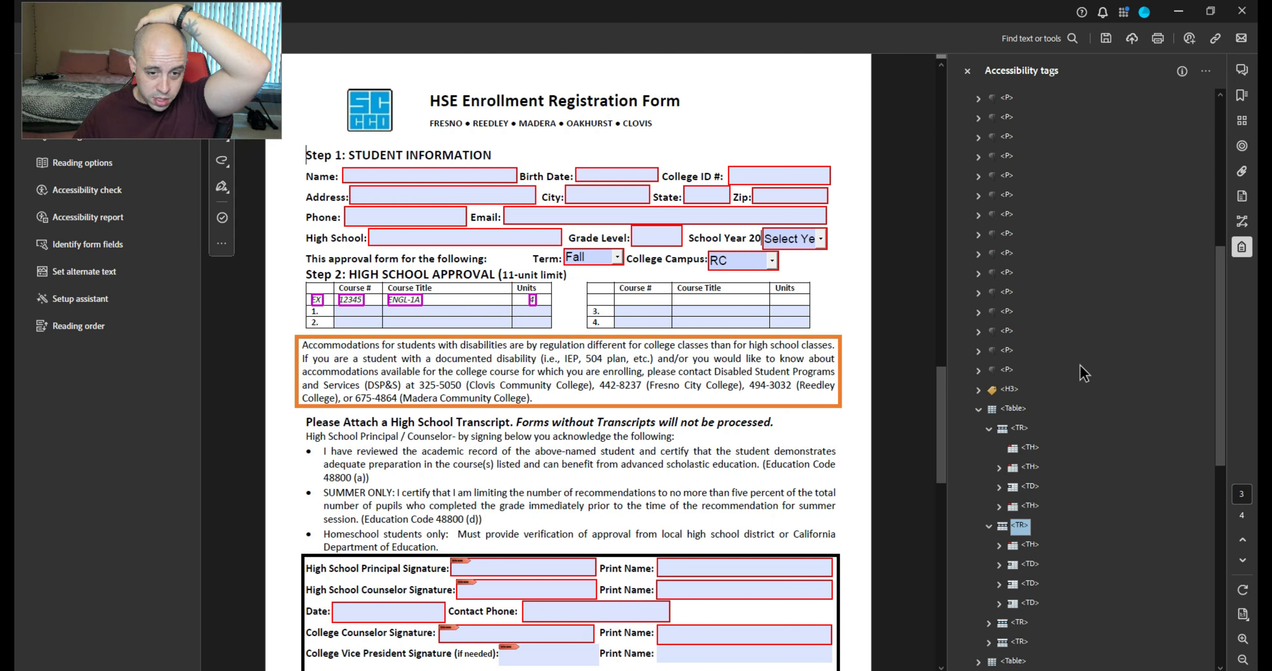
key("Down")
key("Down")
key("Down")
key("Down")
key("Down")
key("Right")
key("Down")
key("Down")
key("Down")
key("Down")
key("Down")
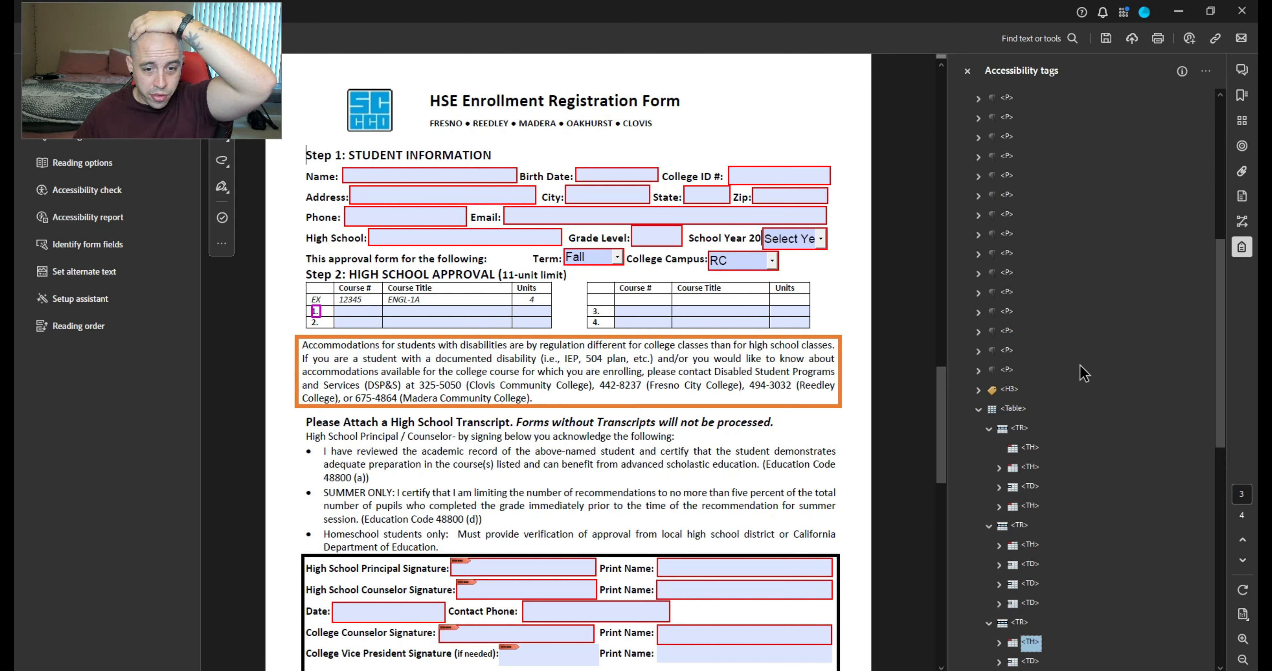
key("Right")
key("Down")
key("Down")
key("Down")
key("Down")
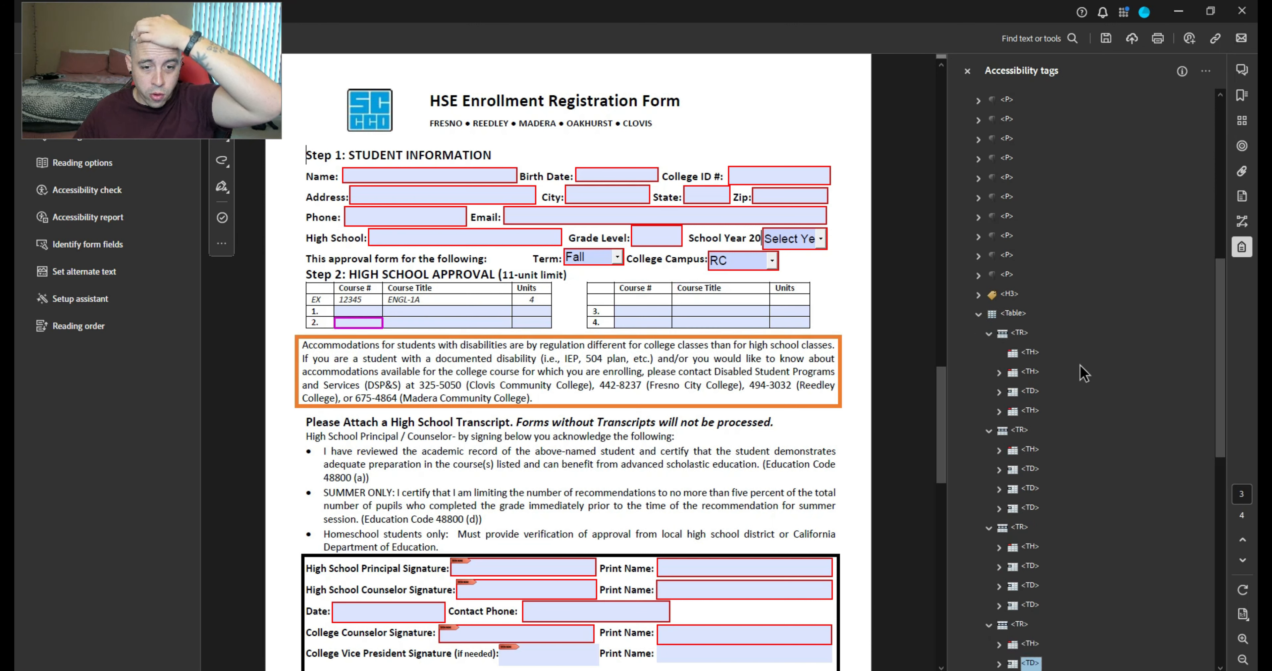
Check the Form tags nested in the row 1 data cells of the first course table
key("Up")
key("Up")
key("Up")
key("Up")
key("Up")
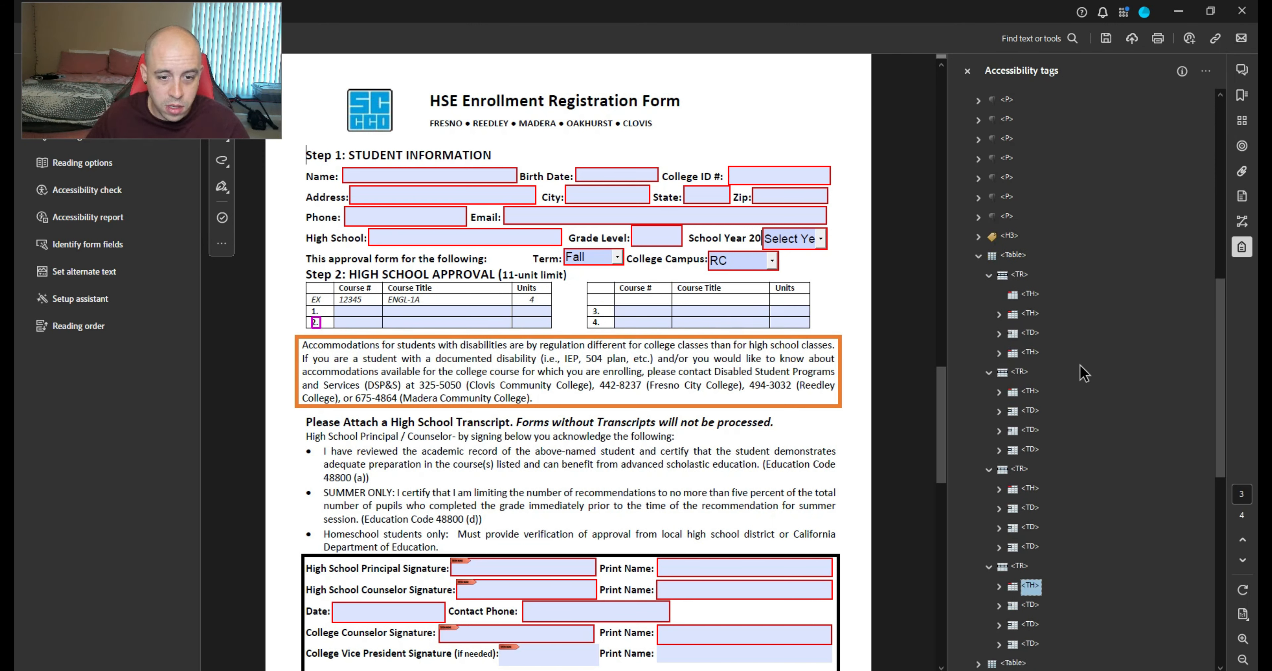
key("Right")
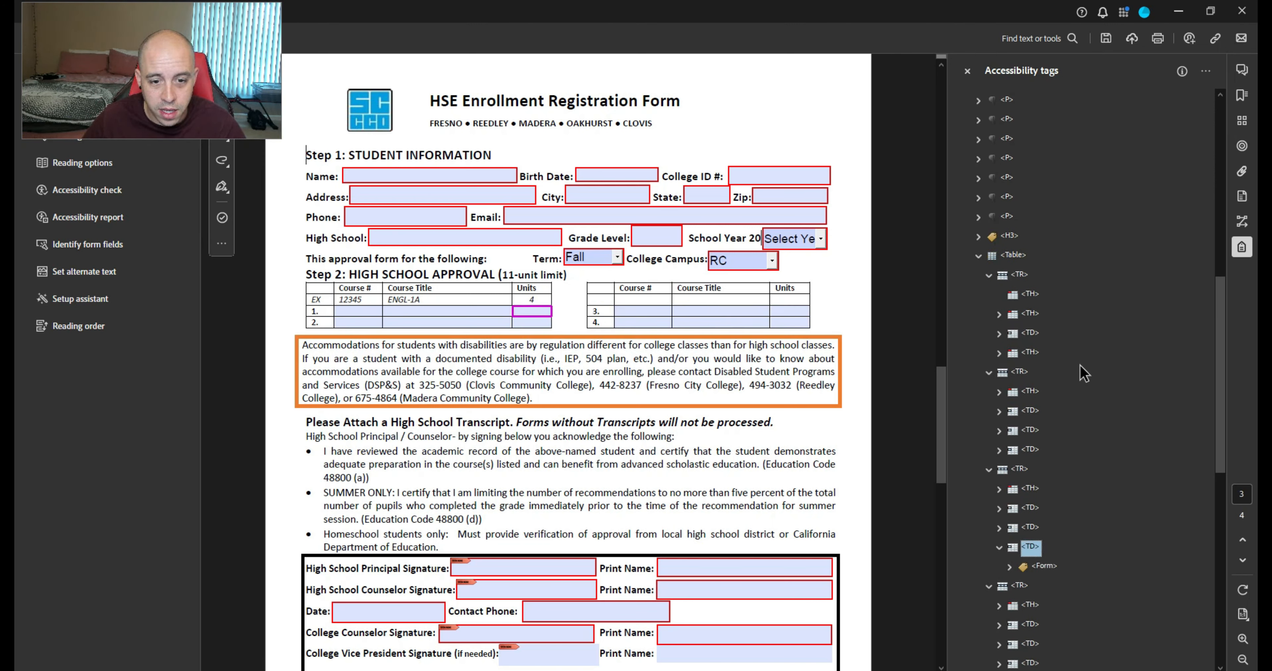
key("Up")
key("Right")
key("Up")
key("Right")
key("Up")
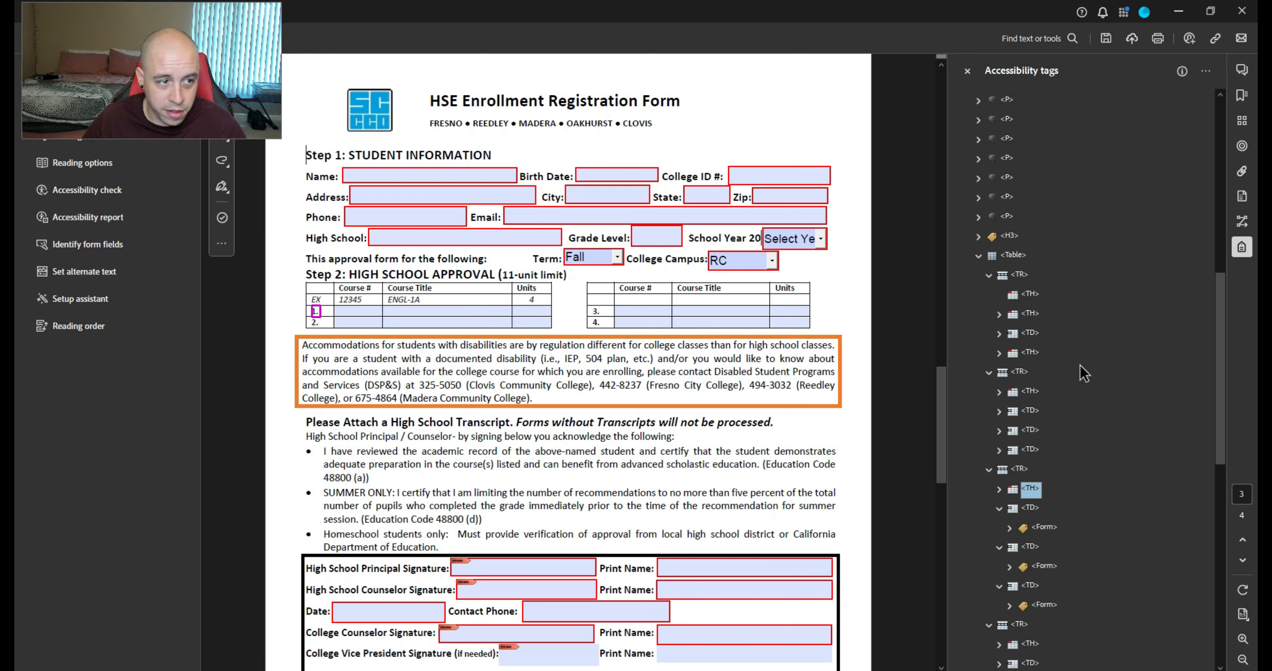
key("Down")
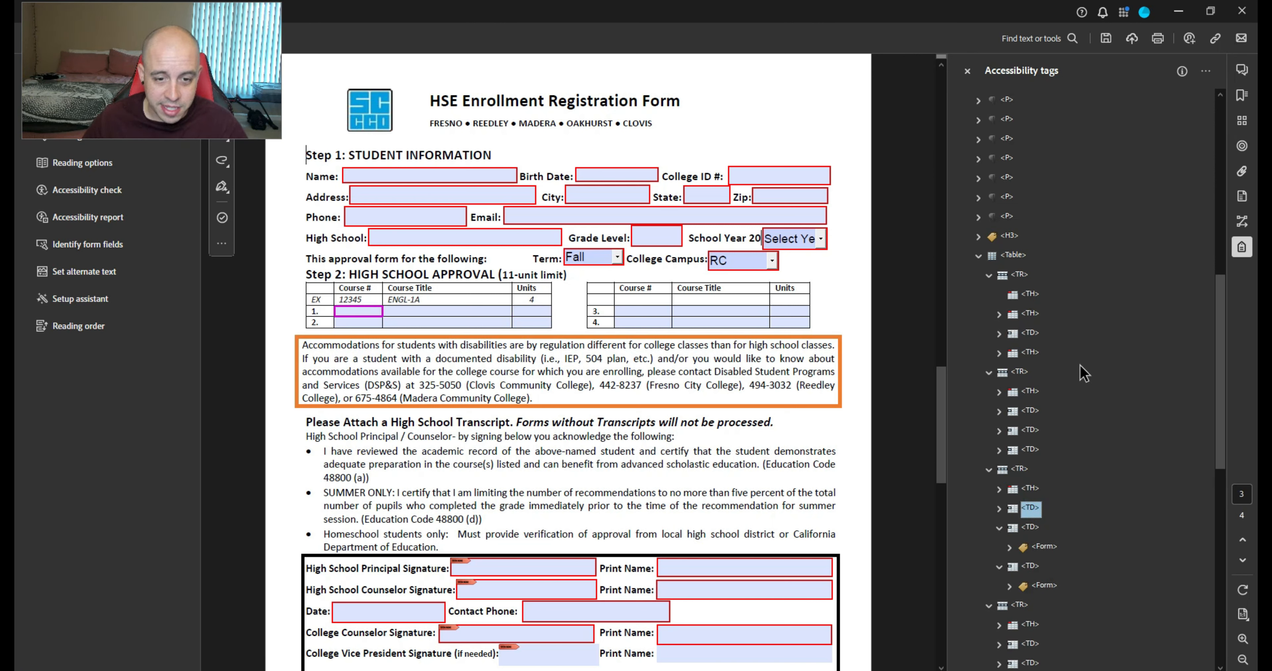
Check the data cell tags in rows 1 and 2 of the first course table under Step 2
key("Left")
key("Down")
key("Left")
key("Down")
key("Left")
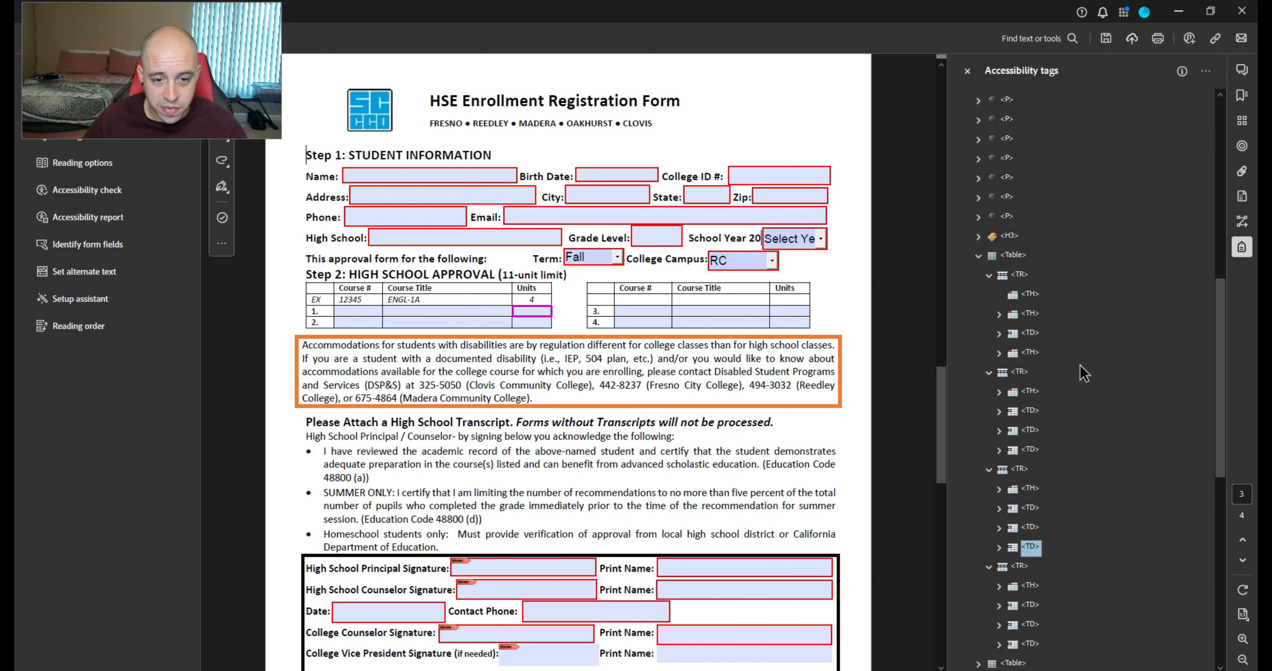
key("Down")
key("Down")
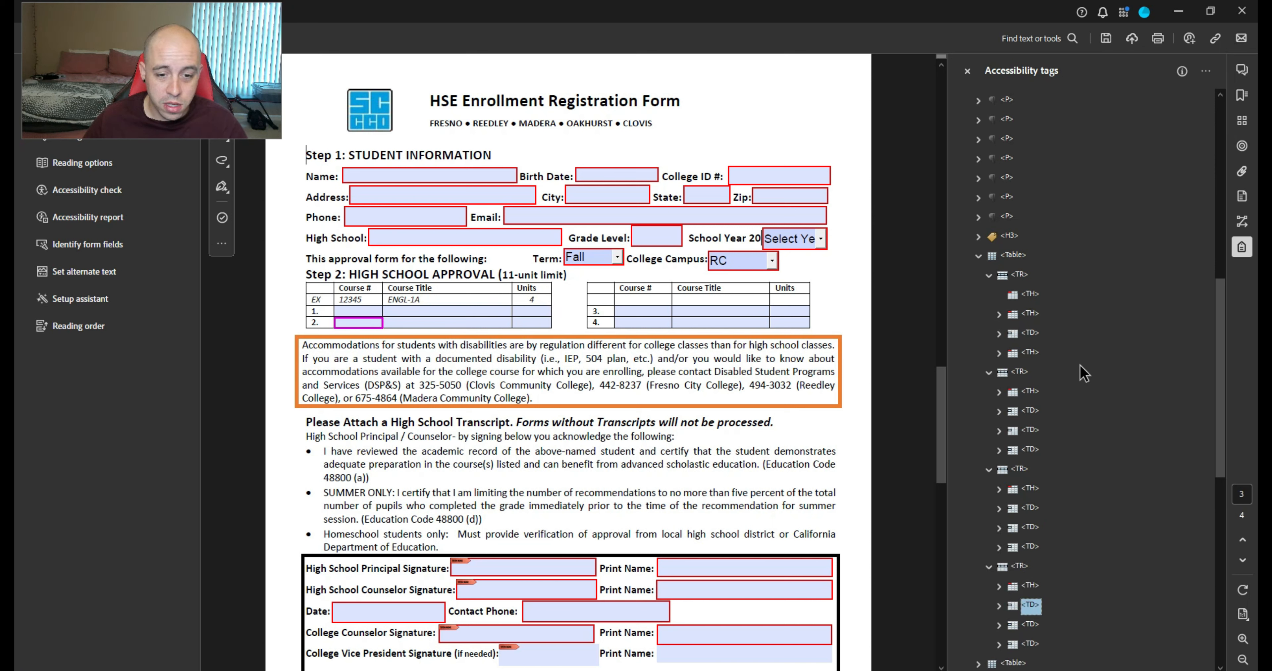
key("Down")
key("Down")
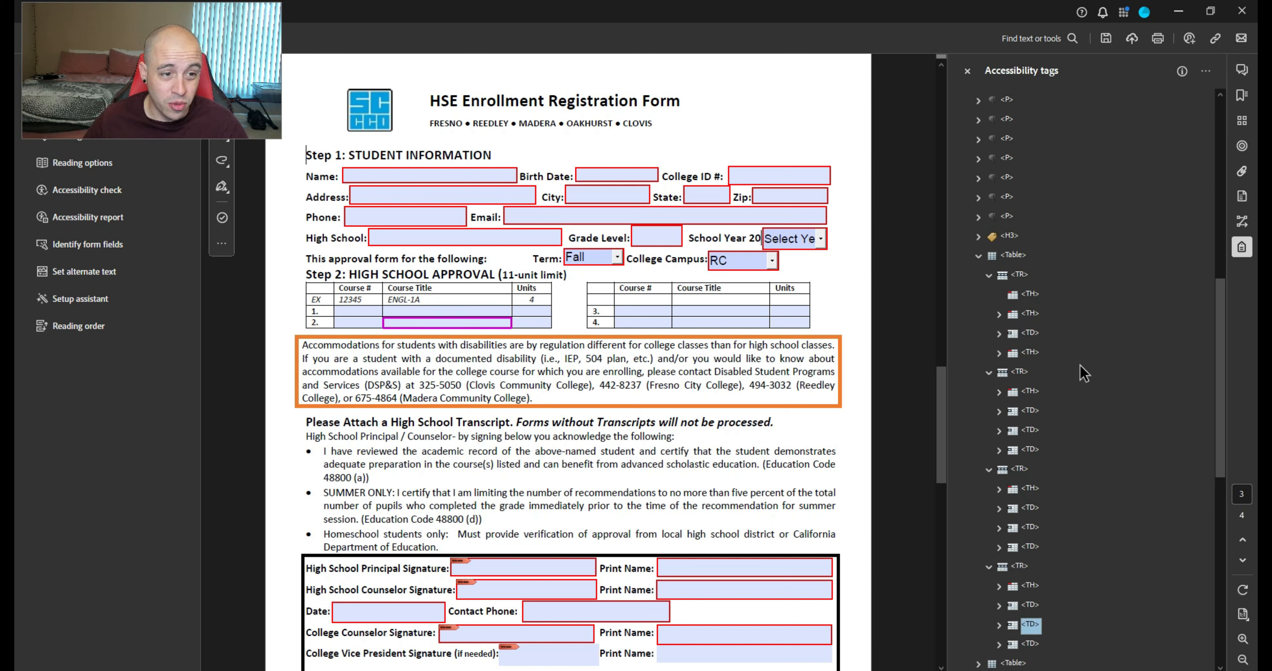
key("Down")
key("Down")
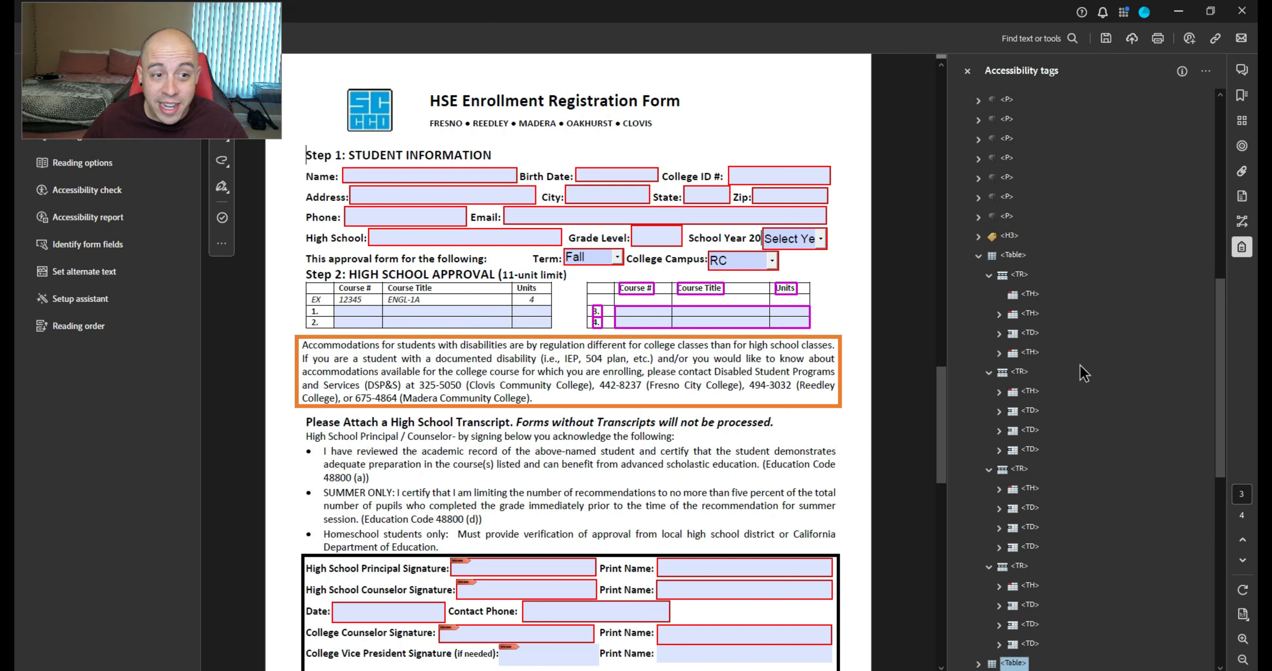
Recheck the row 1 and 2 cells of the first course table, collapse its Table tag and go to the second course table
key("Up")
key("Up")
key("Up")
key("Up")
key("Up")
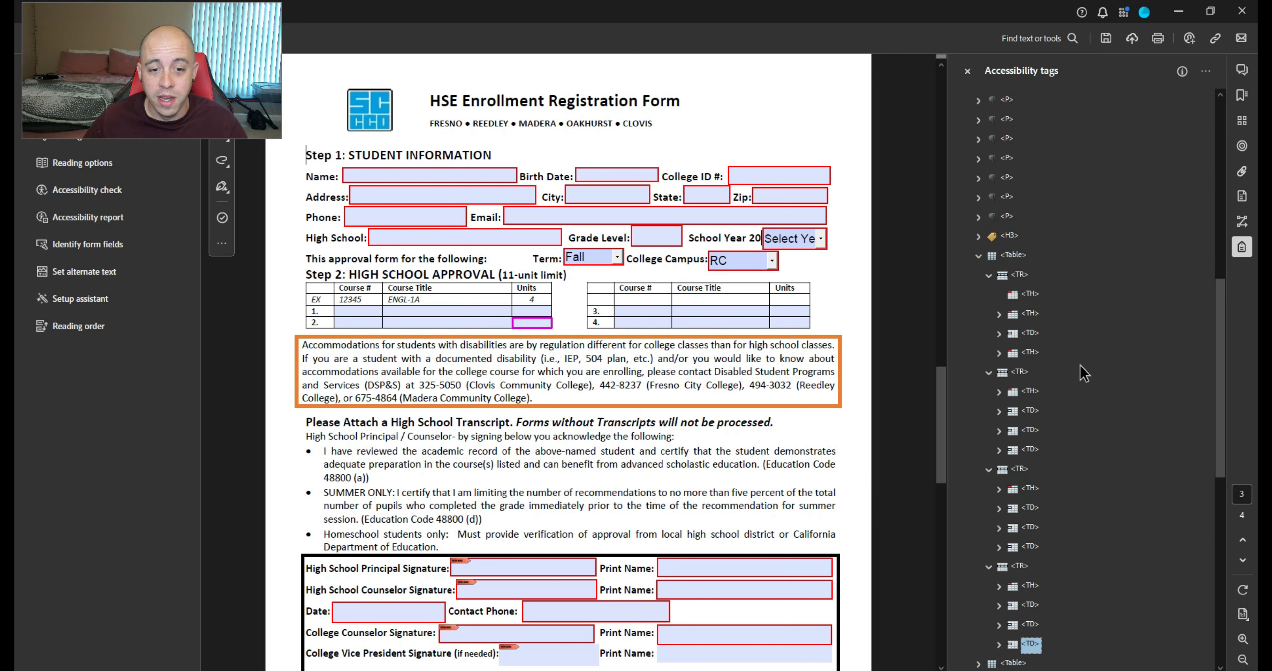
key("Left")
key("Up")
key("Up")
key("Up")
key("Up")
key("Up")
key("Up")
key("Up")
key("Up")
key("Up")
key("Up")
key("Up")
key("Up")
key("Up")
key("Up")
key("Up")
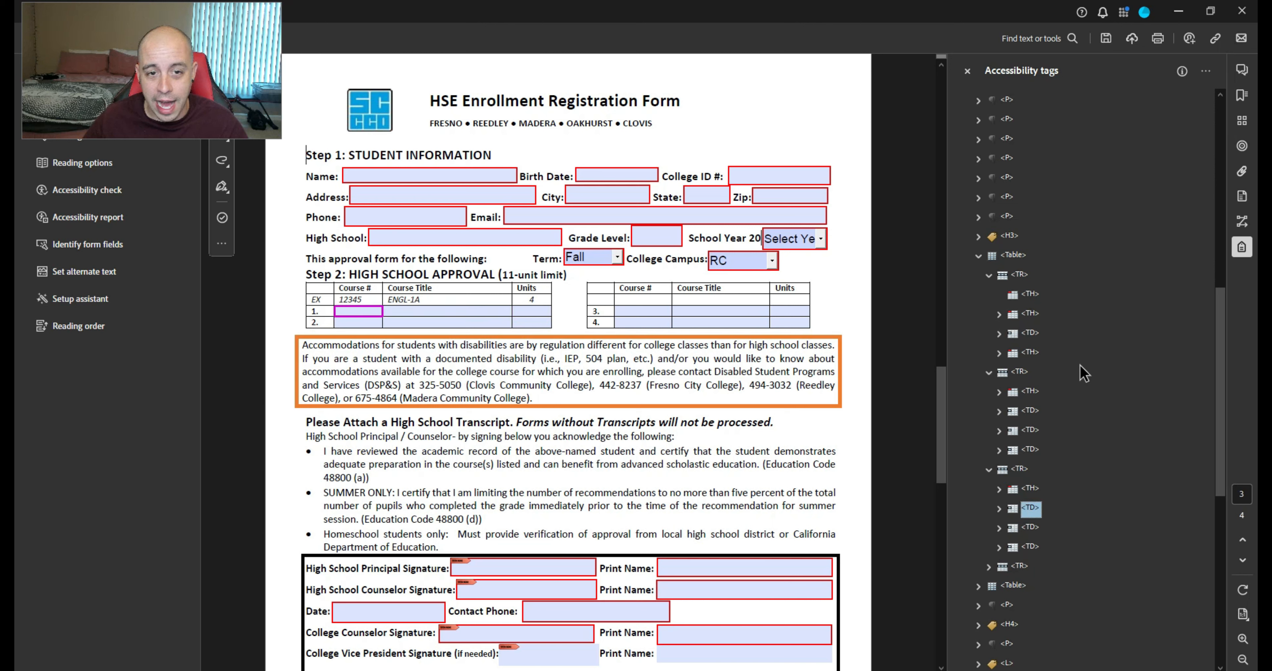
key("Left")
key("Down")
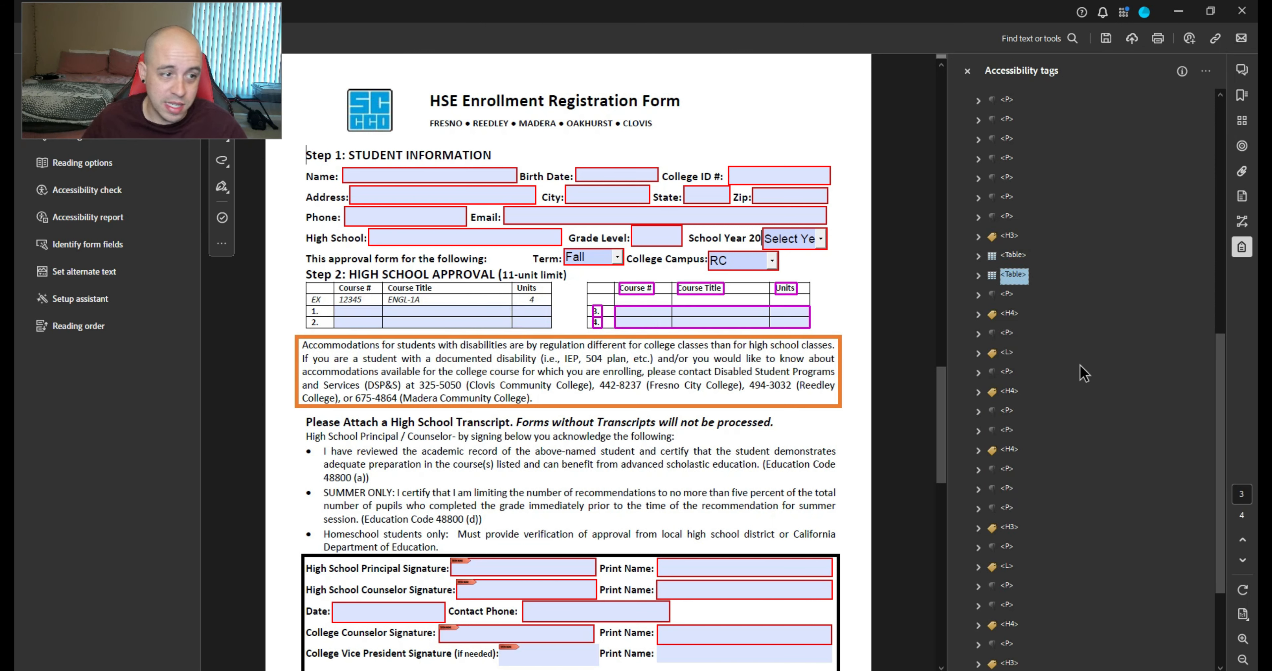
Examine the header row and blank second row cell tags of the second course table
key("Right")
key("Down")
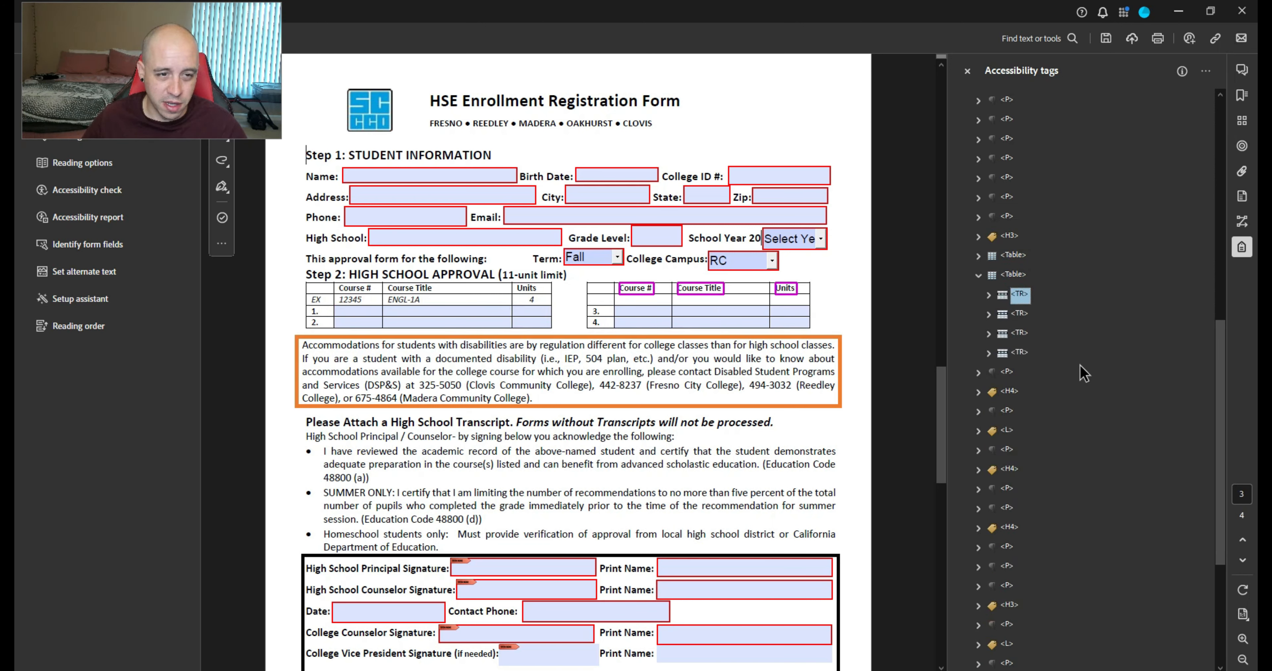
key("Right")
key("Down")
key("Down")
key("Down")
key("Down")
key("Down")
key("Right")
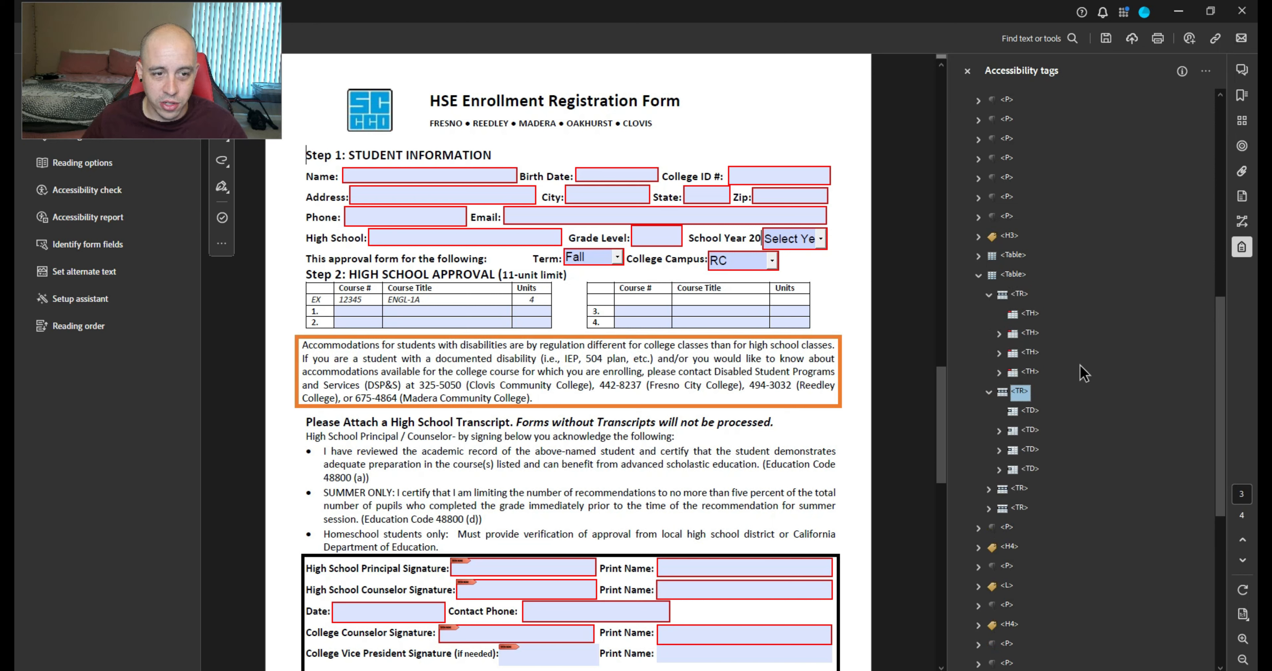
key("Down")
key("Down")
key("Down")
key("Down")
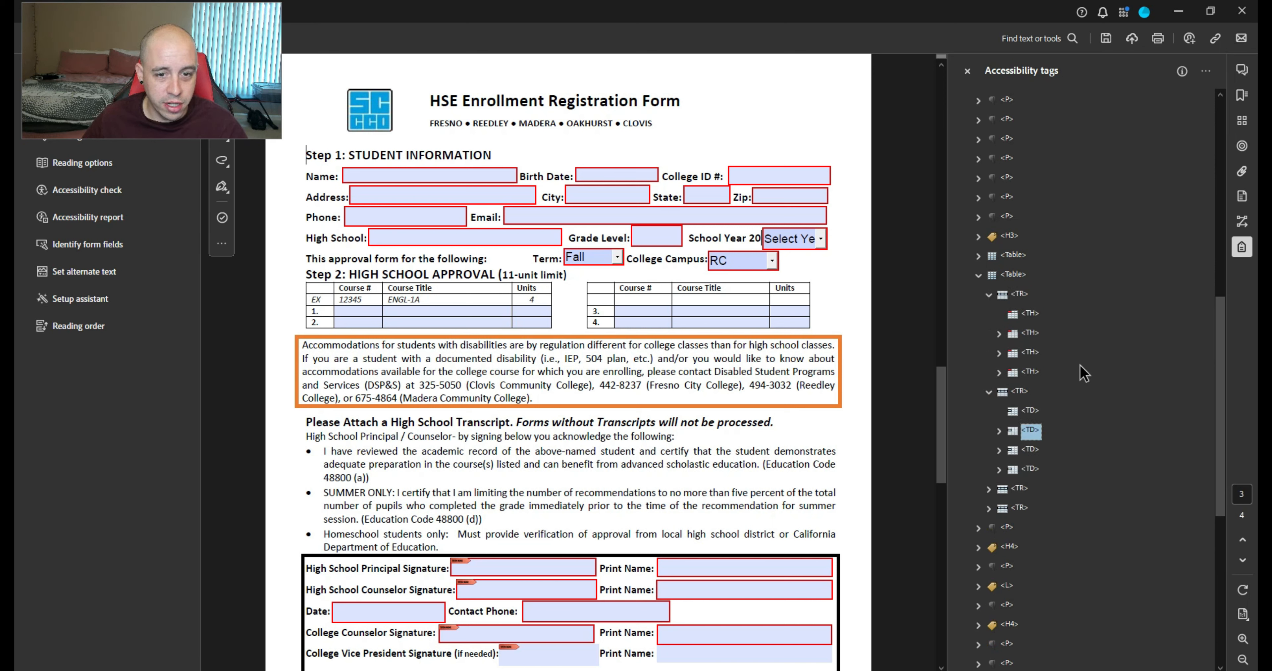
Examine the cell tags in rows 3 and 4 of the second course table
key("Down")
key("Right")
key("Down")
key("Down")
key("Down")
key("Down")
key("Down")
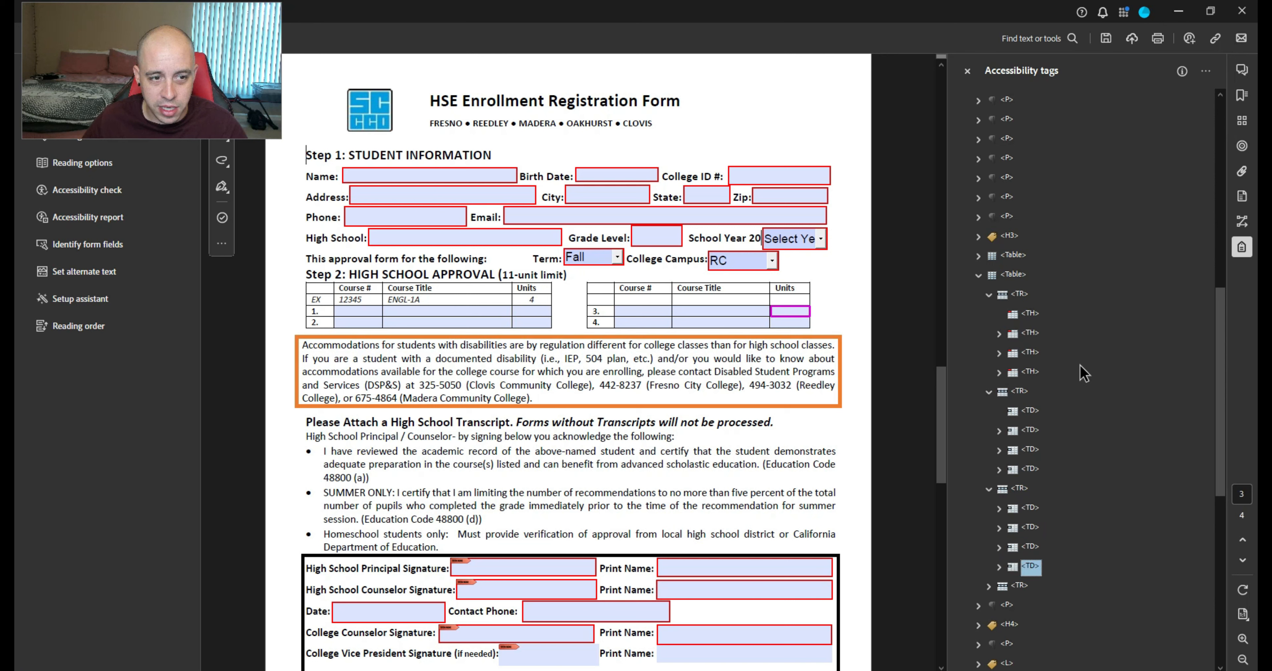
key("Right")
key("Down")
key("Down")
Check for Form tags nested in the blank second row's data cells of the second course table
key("Up")
key("Up")
key("Up")
key("Up")
key("Up")
key("Up")
key("Up")
key("Up")
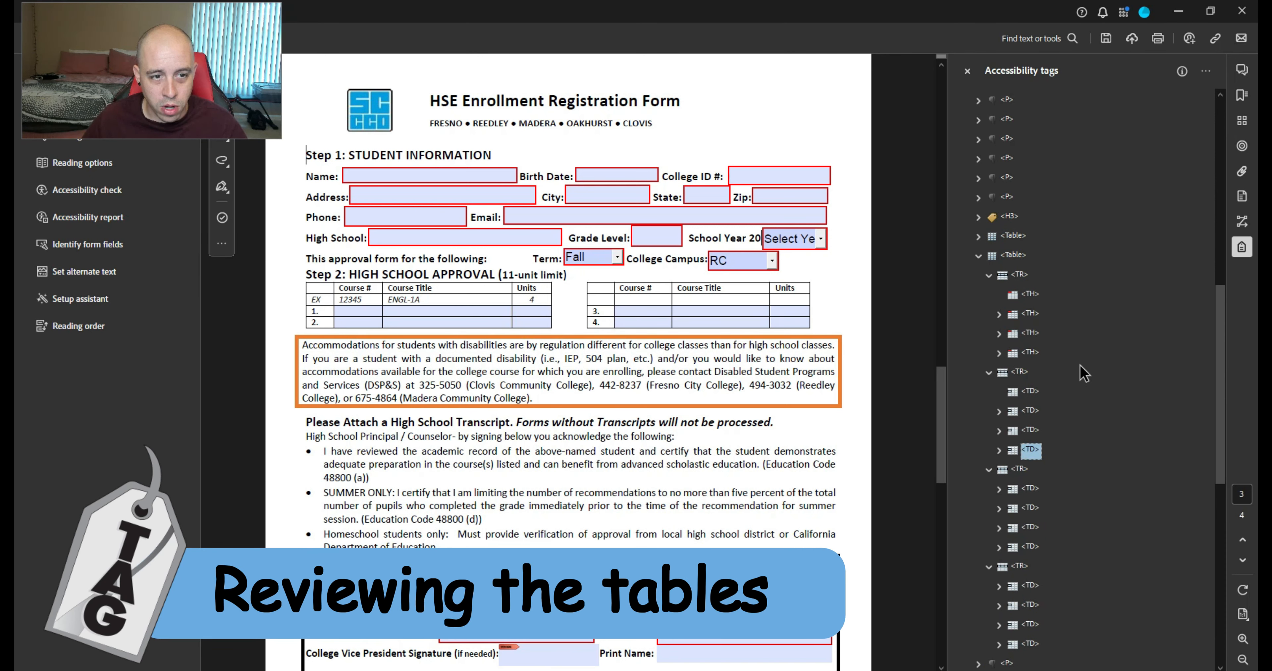
key("Up")
key("Right")
key("Down")
key("Down")
key("Up")
key("Down")
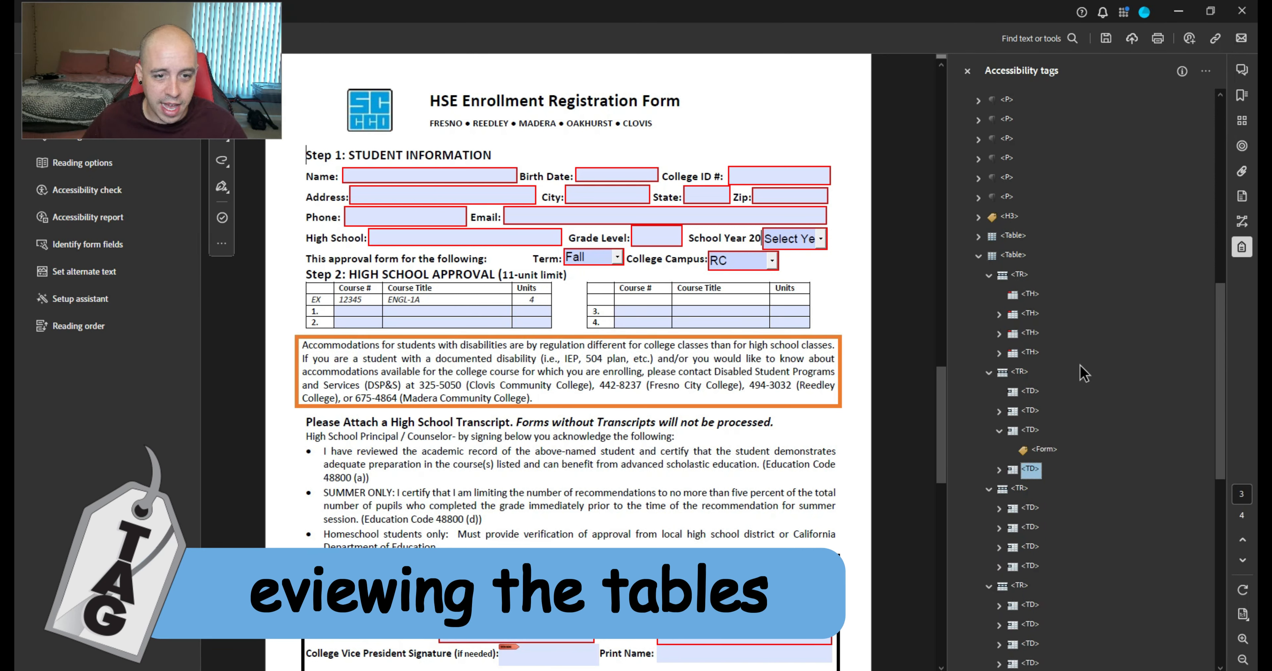
key("Right")
Delete the blank second row's TR tag from the second course table
key("Up")
key("Up")
key("Left")
key("Up")
key("Up")
key("Up")
key("Delete")
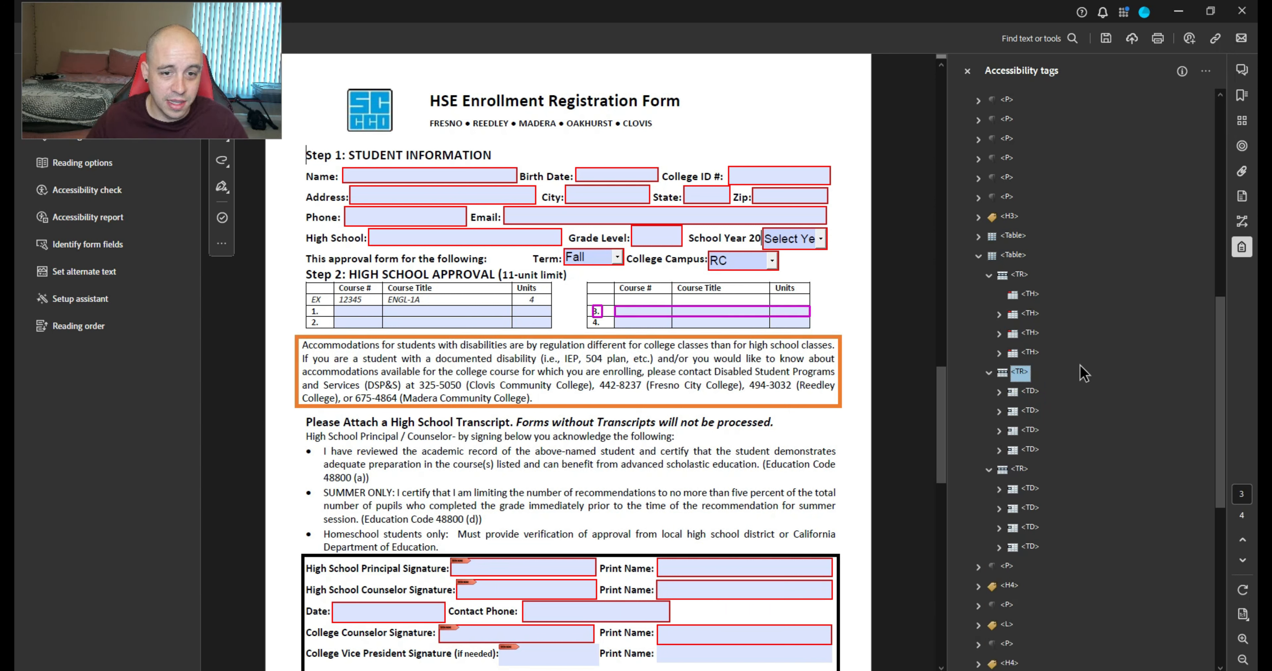
Recheck the header and row 3 tags of the second course table, collapsing the header row and the Table tag
key("Up")
key("Up")
key("Up")
key("Up")
key("Up")
key("Left")
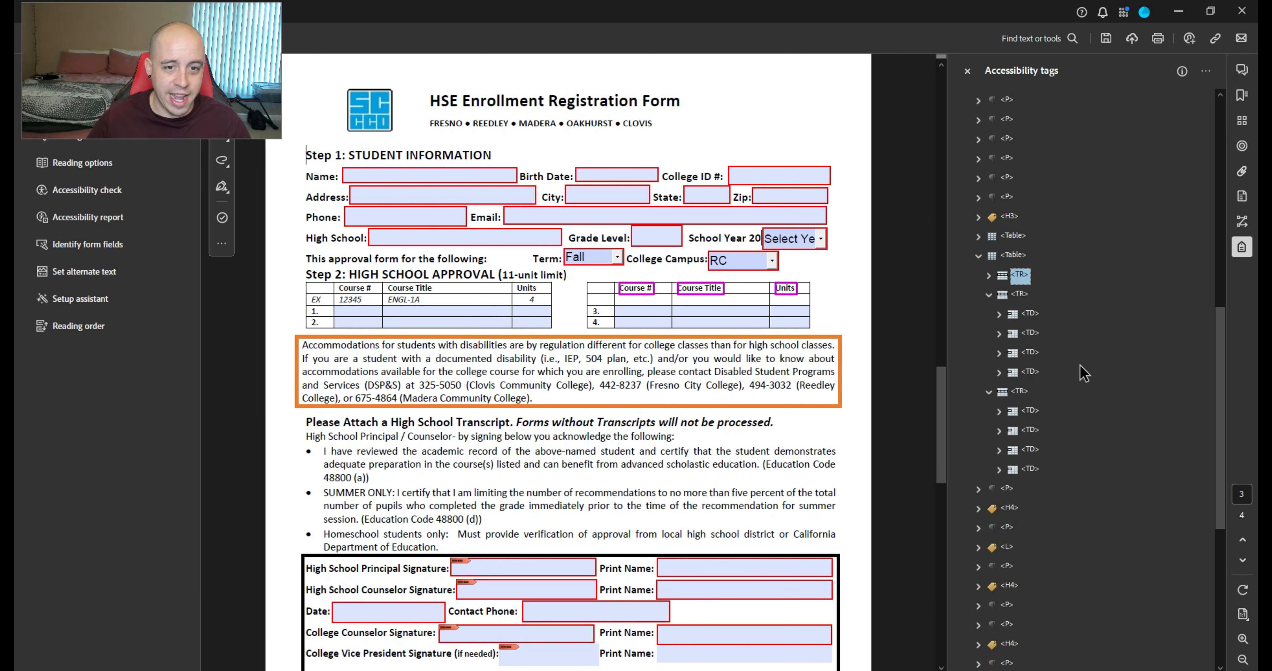
key("Down")
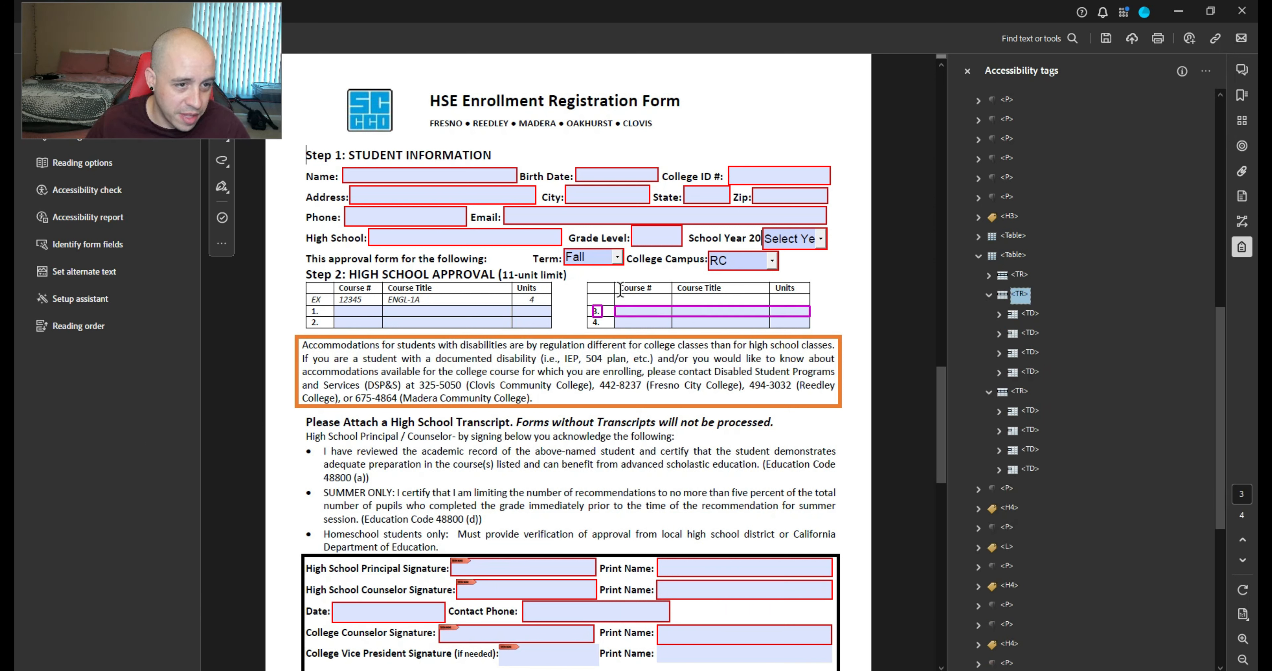
left_click(1024, 262)
key("Left")
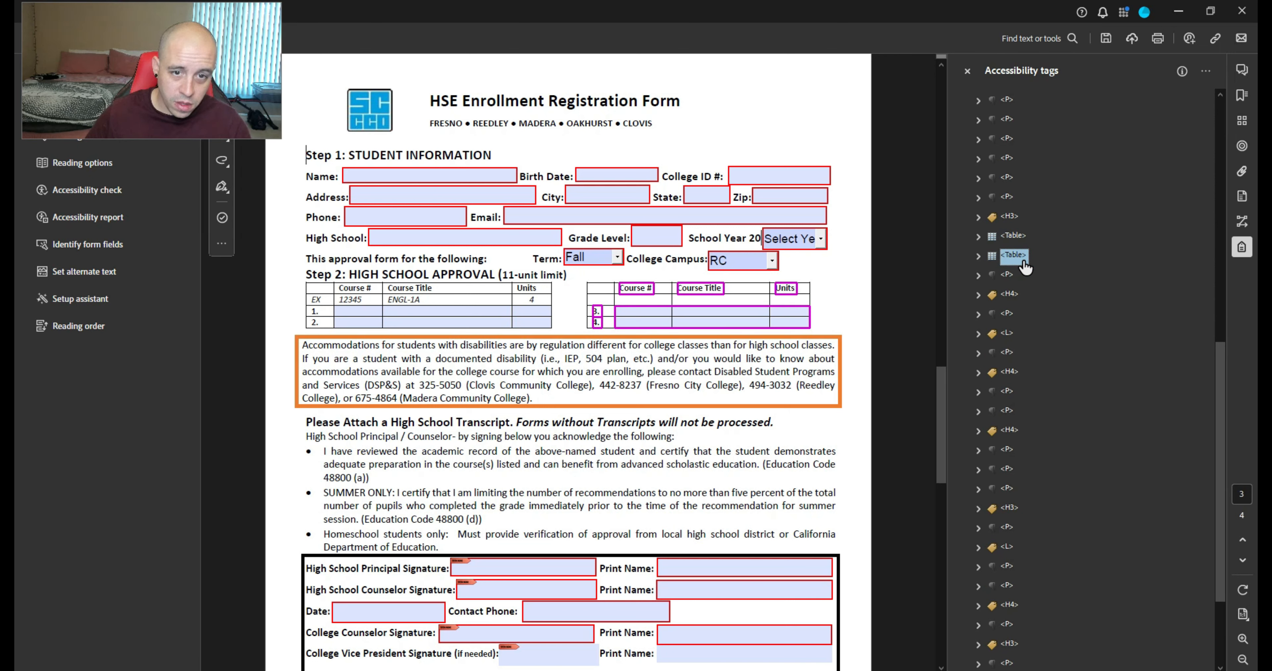
Check the tags following the course tables, from the accommodations paragraph down to the signature block
key("Down")
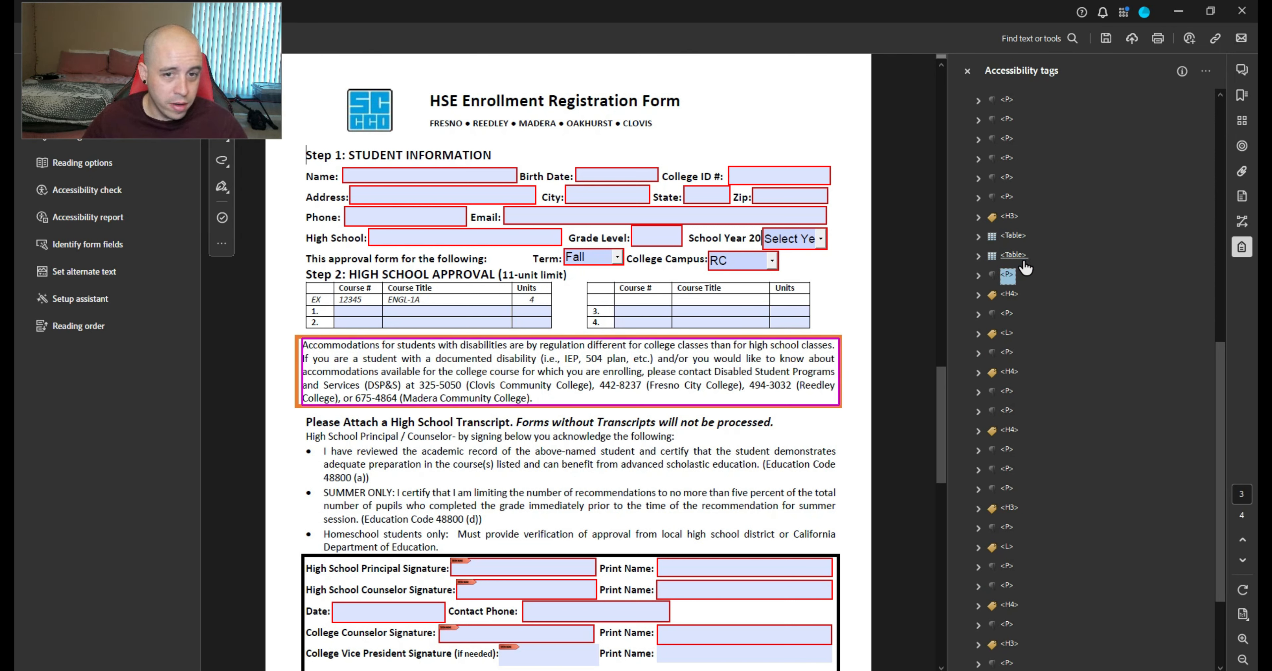
key("Down")
key("Down")
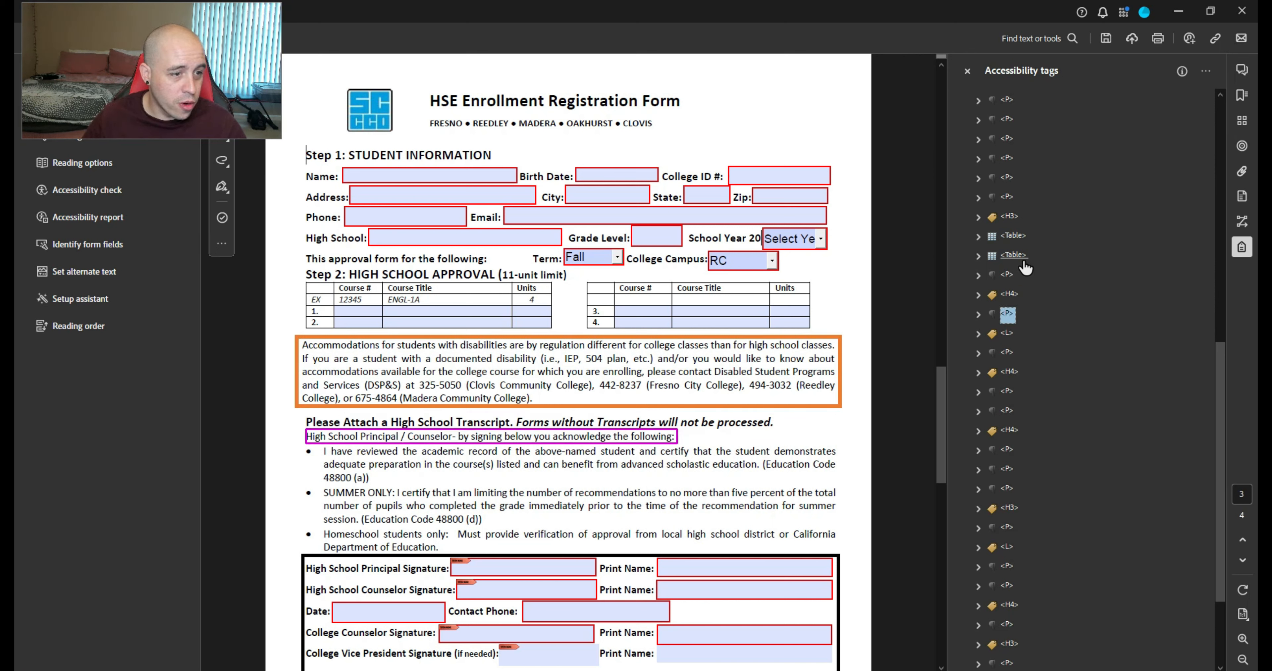
key("Down")
key("Down")
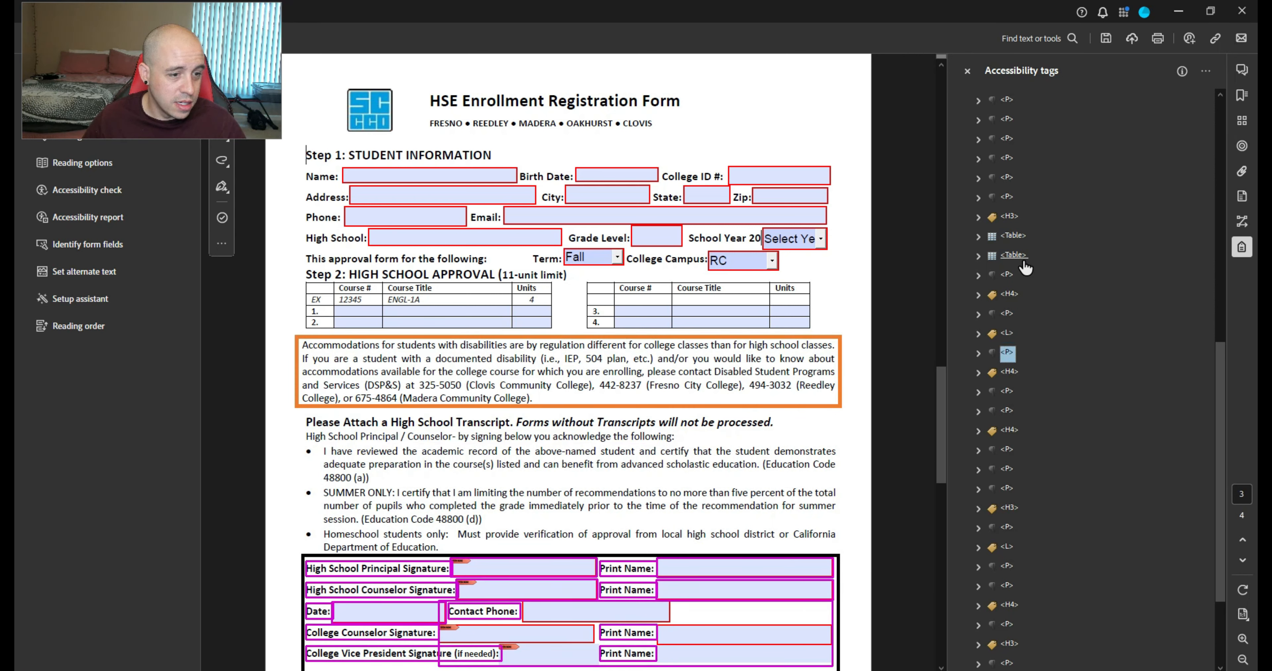
Examine the High School Principal Signature and Print Name tags nested in the signature block's paragraph tag
key("Right")
key("Down")
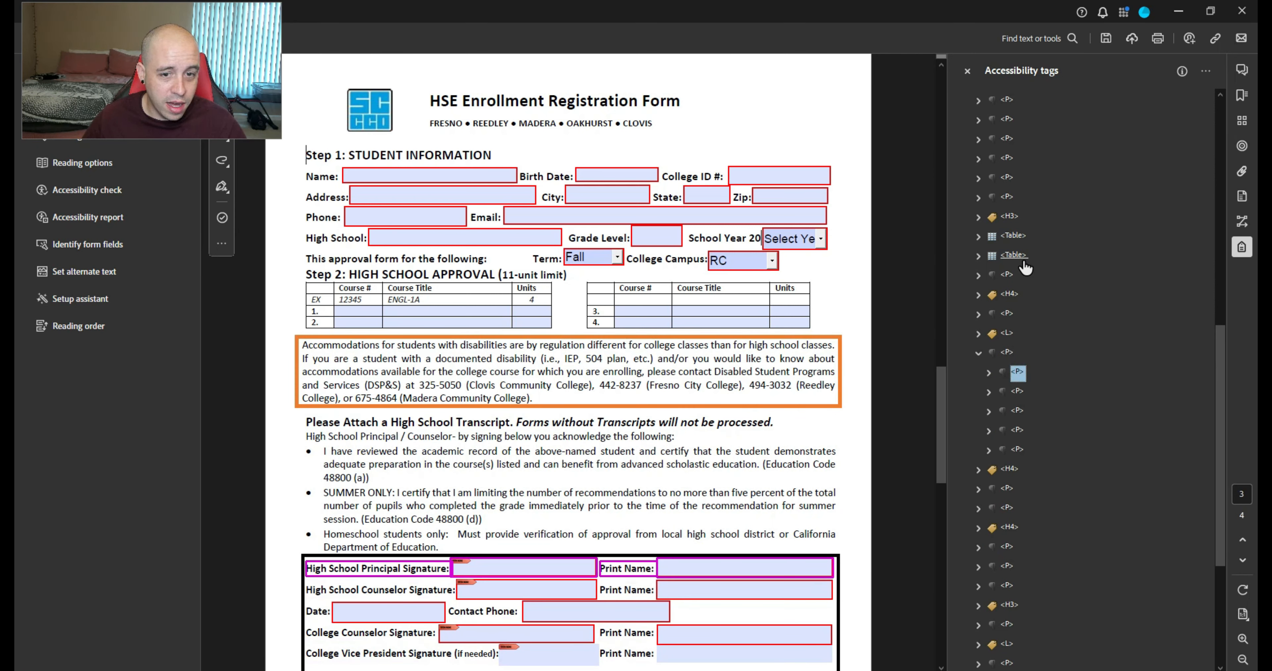
key("Right")
key("Down")
key("Down")
key("Right")
key("Down")
key("Up")
key("Up")
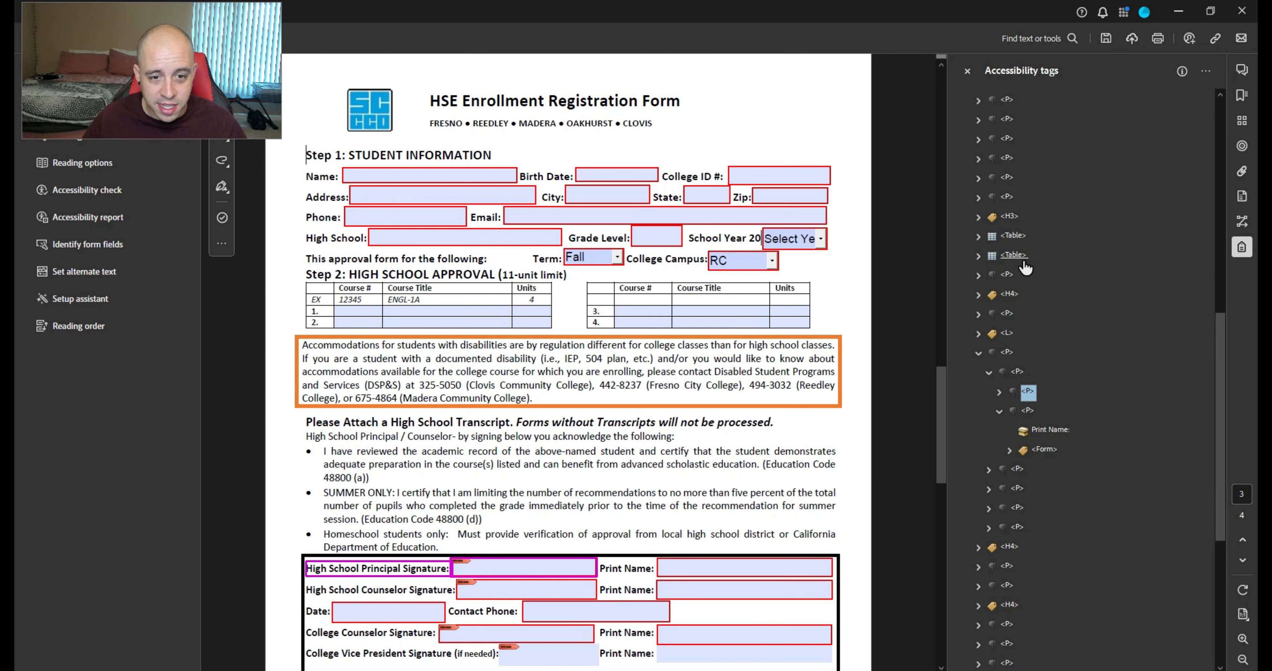
key("Right")
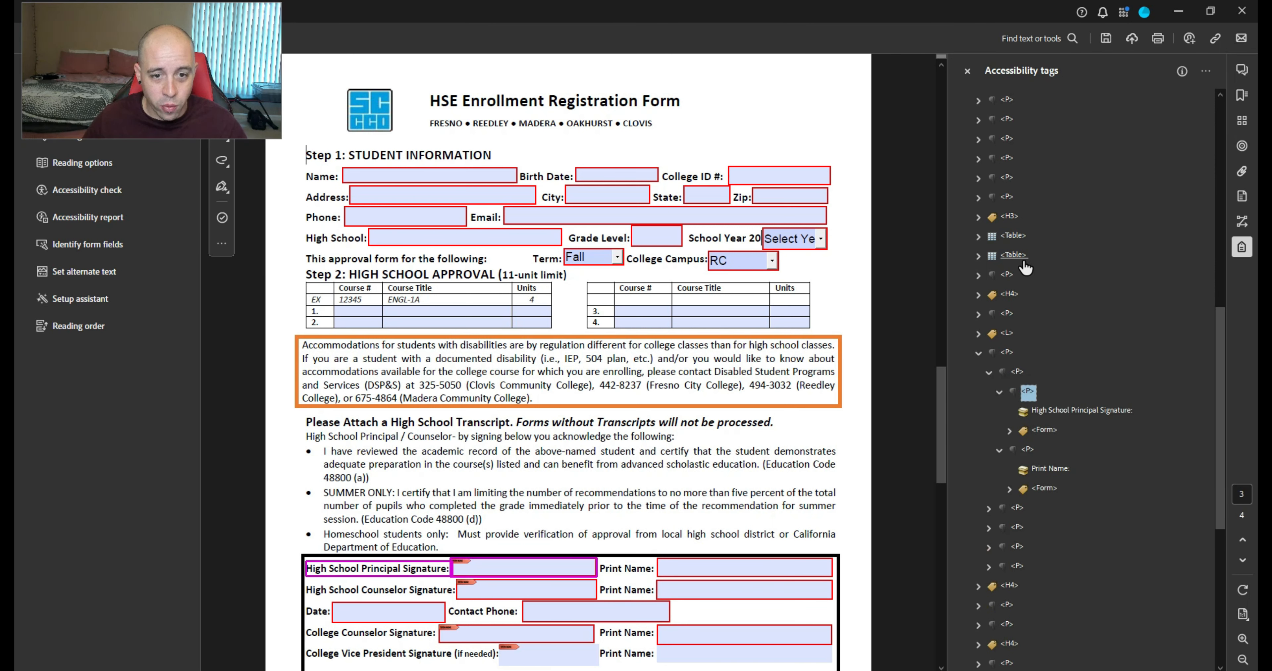
key("Left")
key("Down")
key("Left")
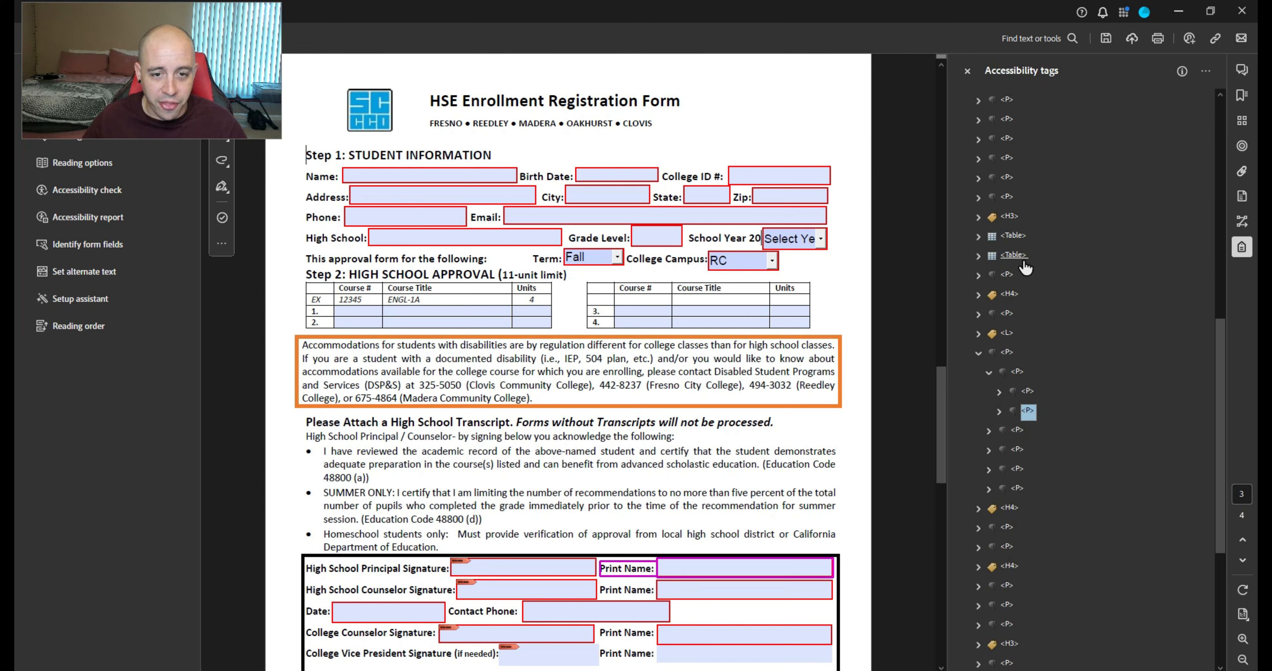
Examine the nested paragraph tags for the counselor signature, Date, Contact Phone and College Counselor rows of the signature block
key("Down")
key("Right")
key("Down")
key("Down")
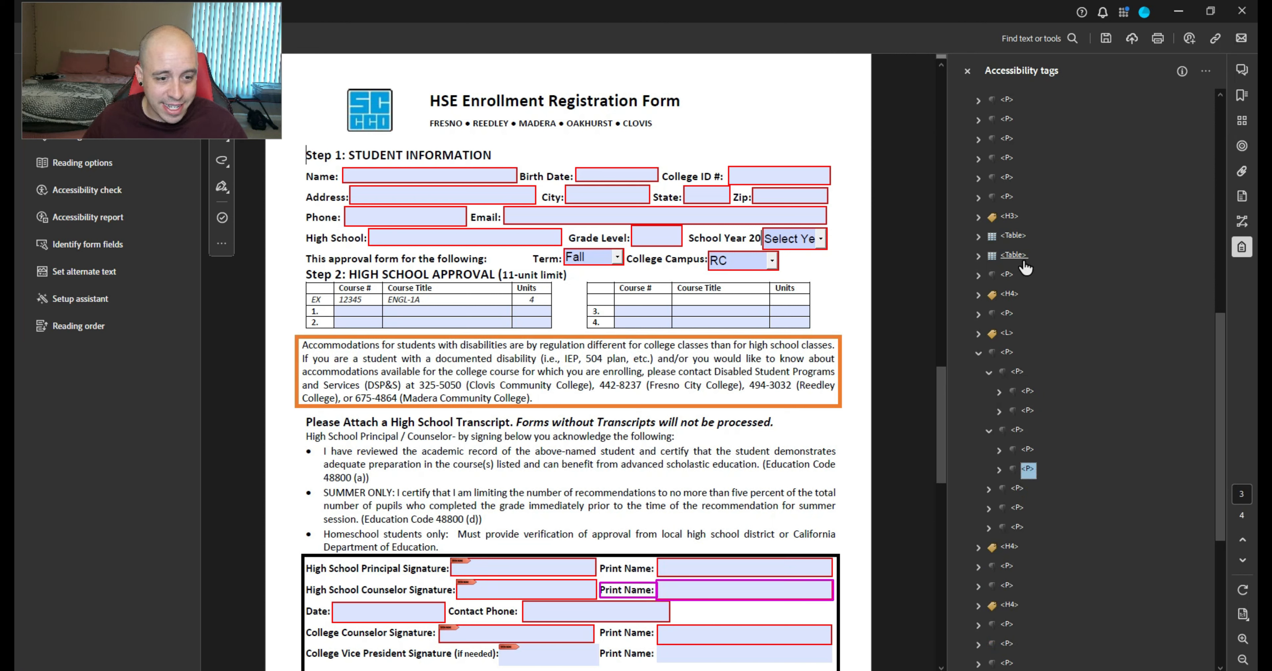
key("Down")
key("Right")
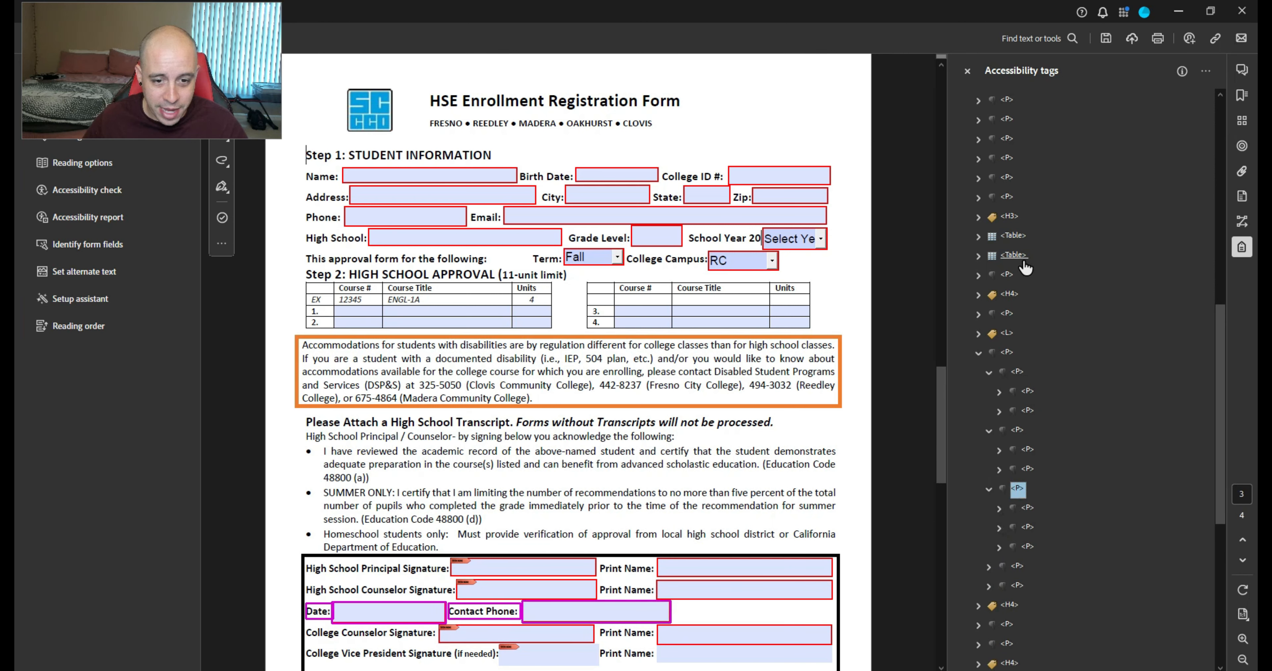
key("Down")
key("Down")
key("Down")
key("Down")
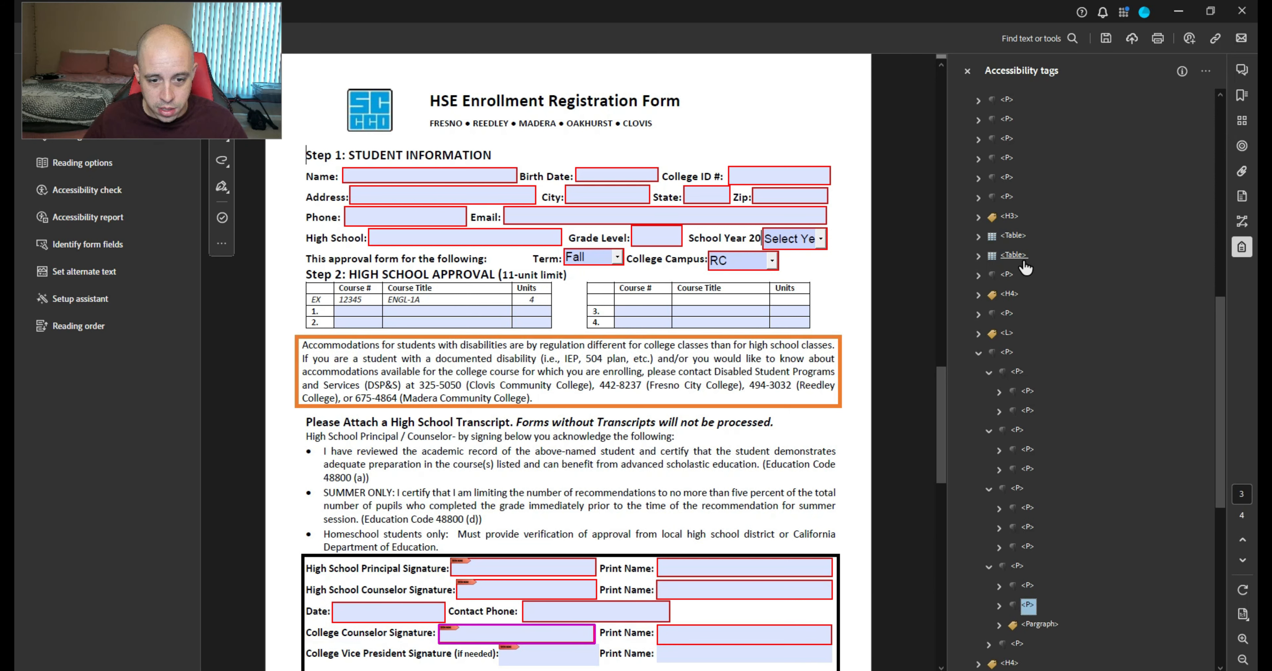
key("Right")
key("Down")
key("Down")
key("Down")
key("Down")
Move the High School Principal Signature and its Print Name paragraph tags out of the nested paragraphs to directly after the list tag
key("Up")
key("Up")
key("Up")
key("Up")
key("Up")
key("Up")
key("Up")
key("Up")
key("Up")
key("Up")
key("Up")
key("Up")
key("Up")
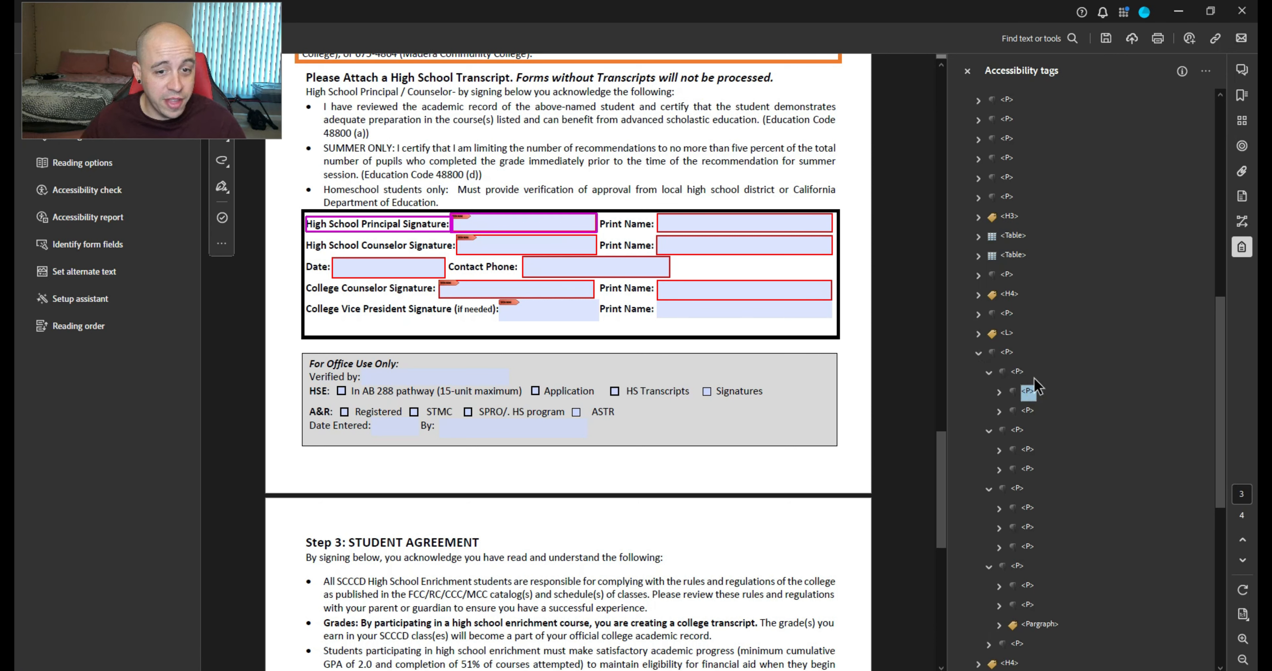
left_click(1030, 412, "shift")
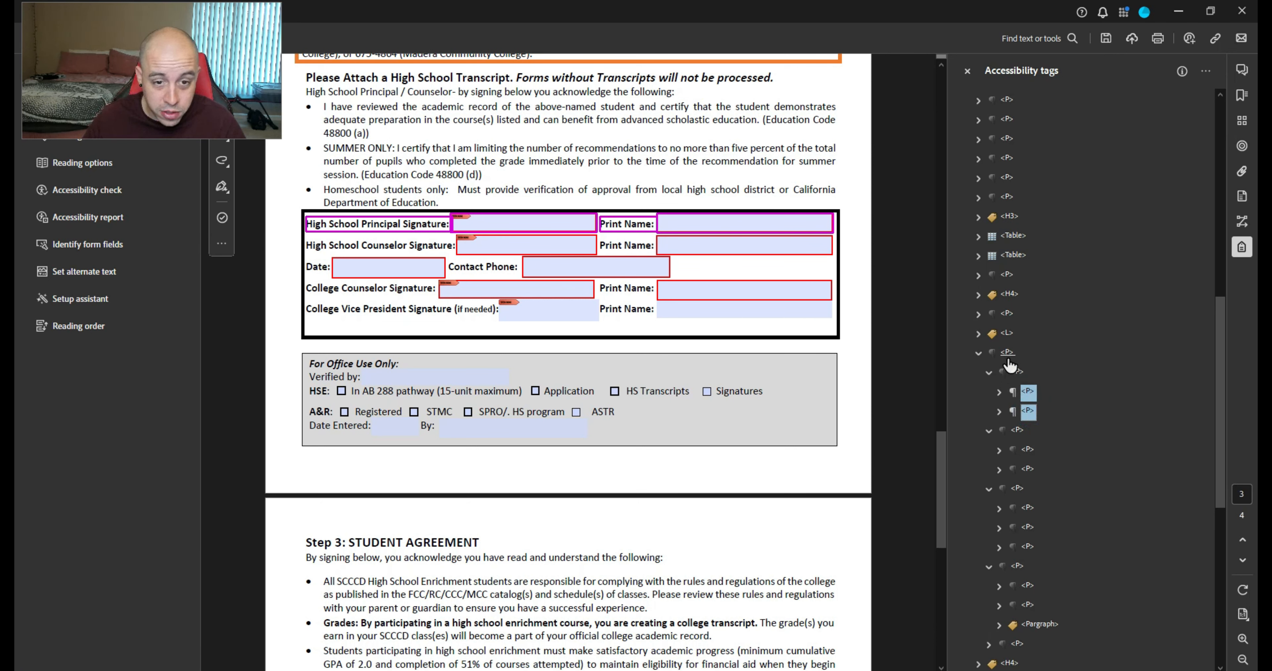
left_click(1009, 336)
key("ctrl+v")
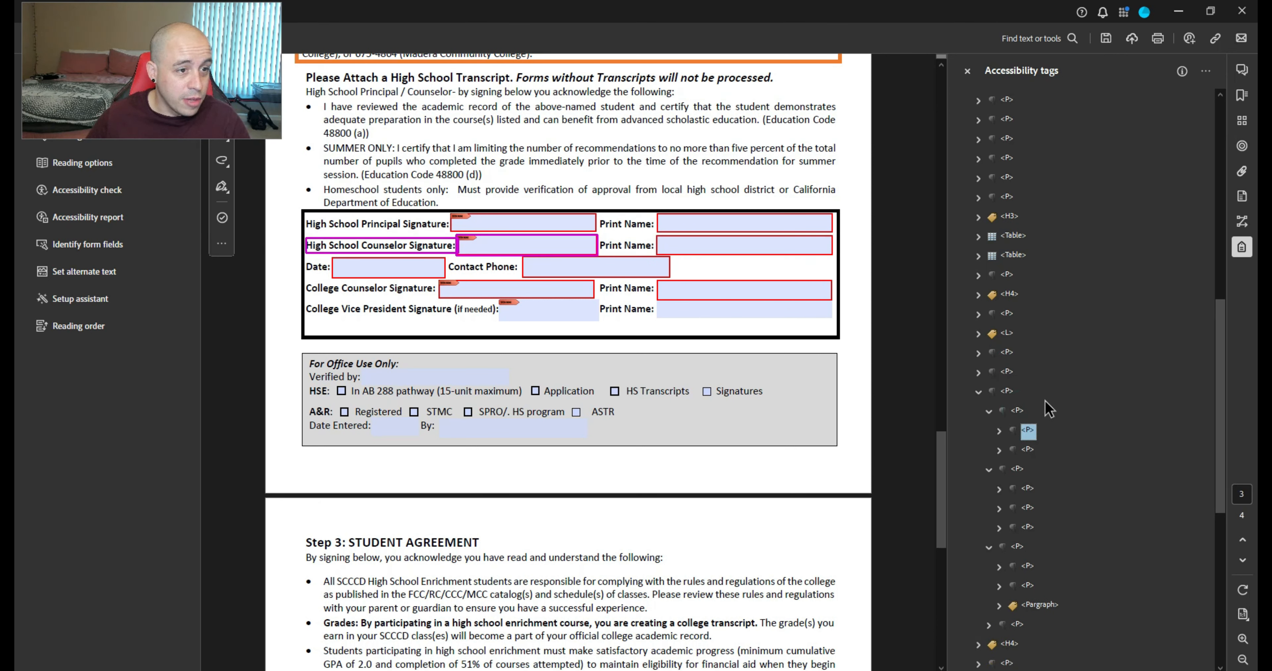
Move the High School Counselor Signature and Print Name tags out of their nested paragraph to the top-level tags and delete the emptied container
key("shift+Down")
key("ctrl+x")
key("ctrl+v")
key("Down")
key("Delete")
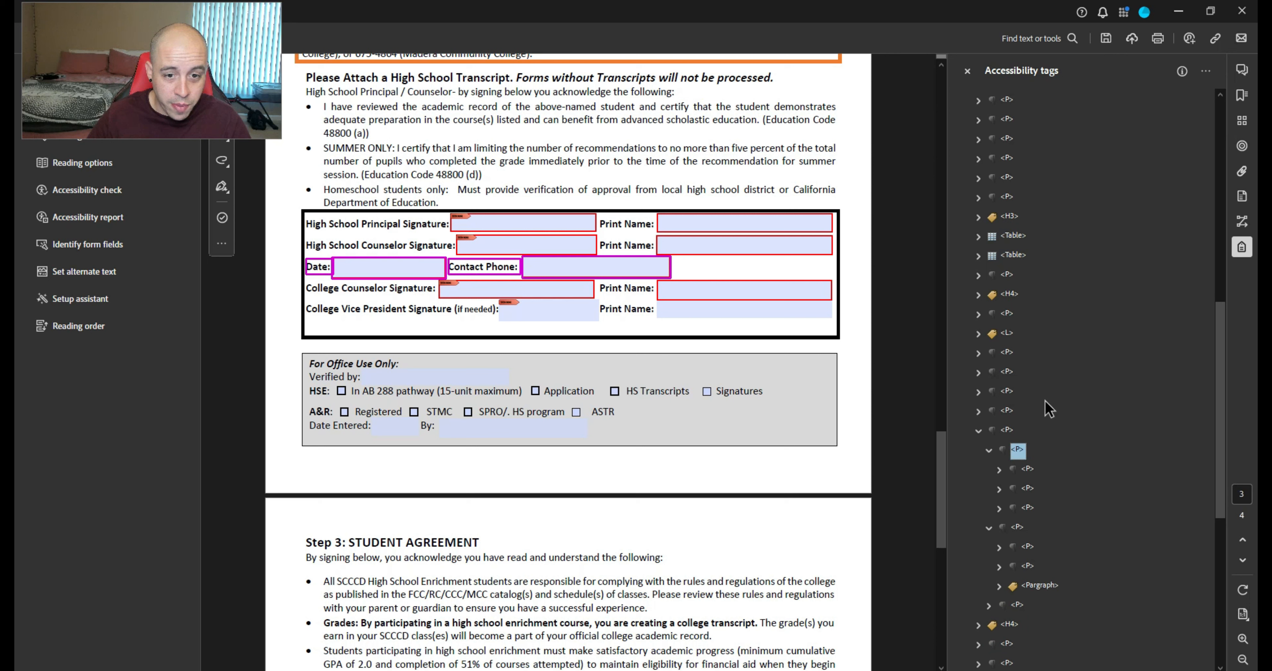
Move the Date and Contact Phone row's three paragraph tags out to the top-level tags and delete their emptied container
key("Down")
key("shift+Down")
key("shift+Down")
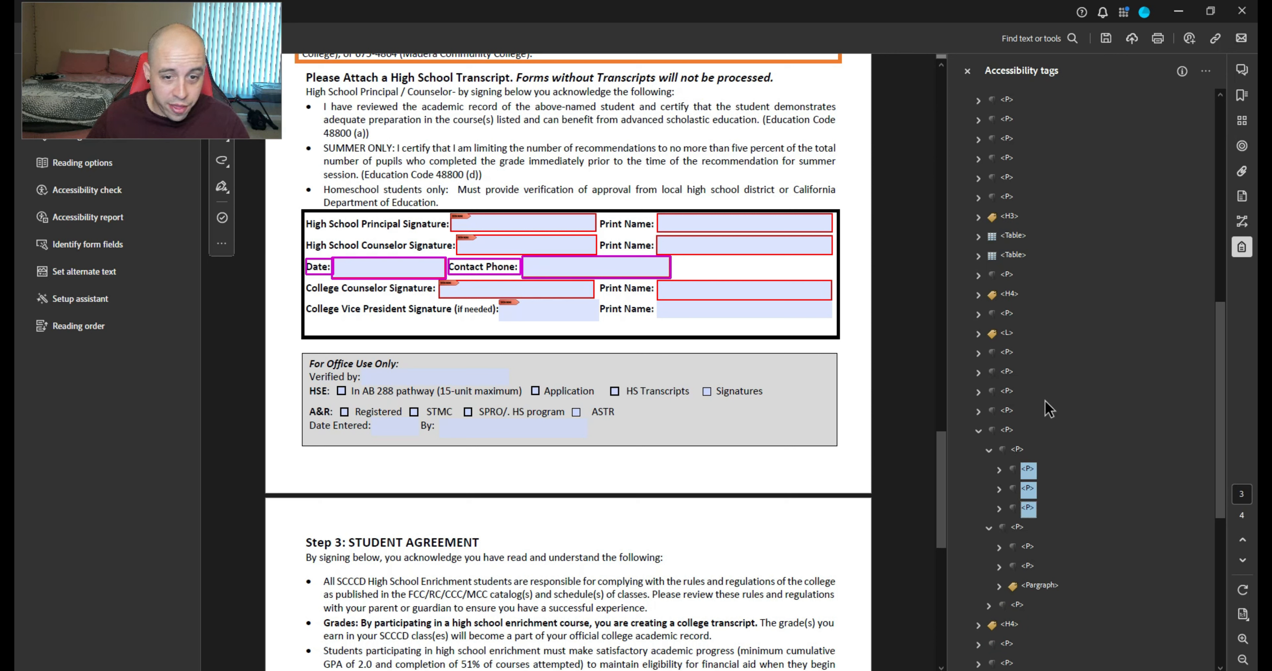
key("ctrl+x")
key("ctrl+v")
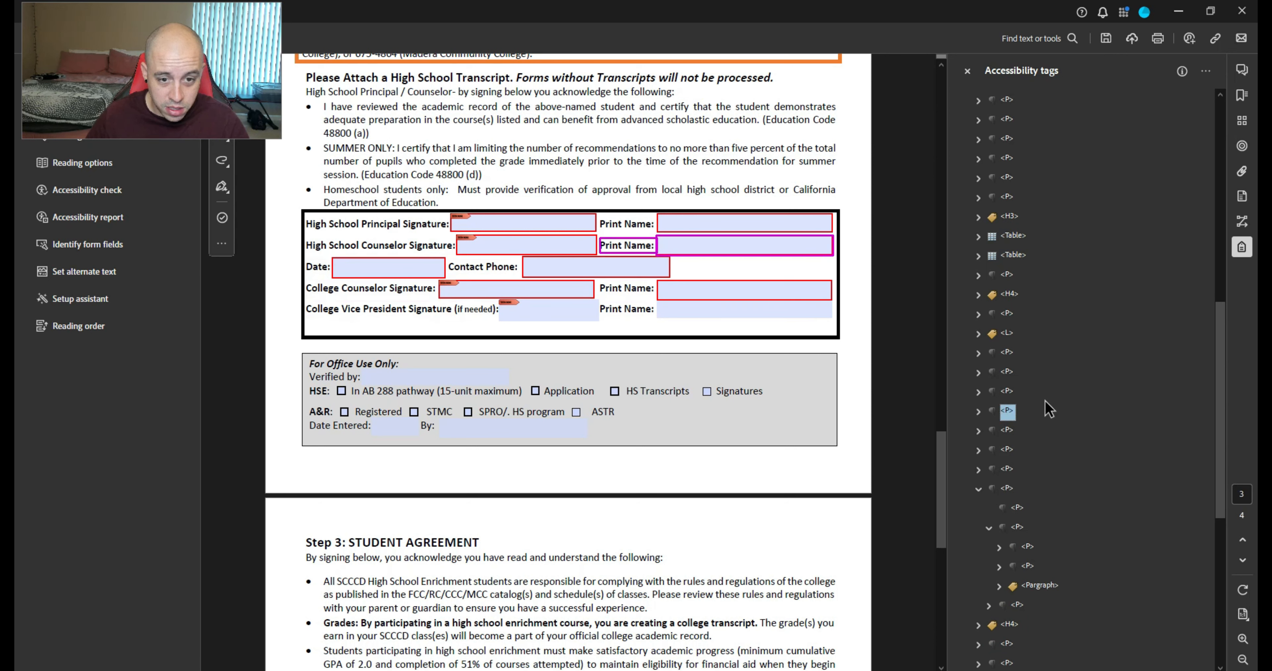
key("Down")
key("Down")
key("Down")
key("Down")
key("Delete")
Move the College Counselor Signature row's three tags, including its Print Name tag, out of their nested paragraph to the top-level tags
key("Down")
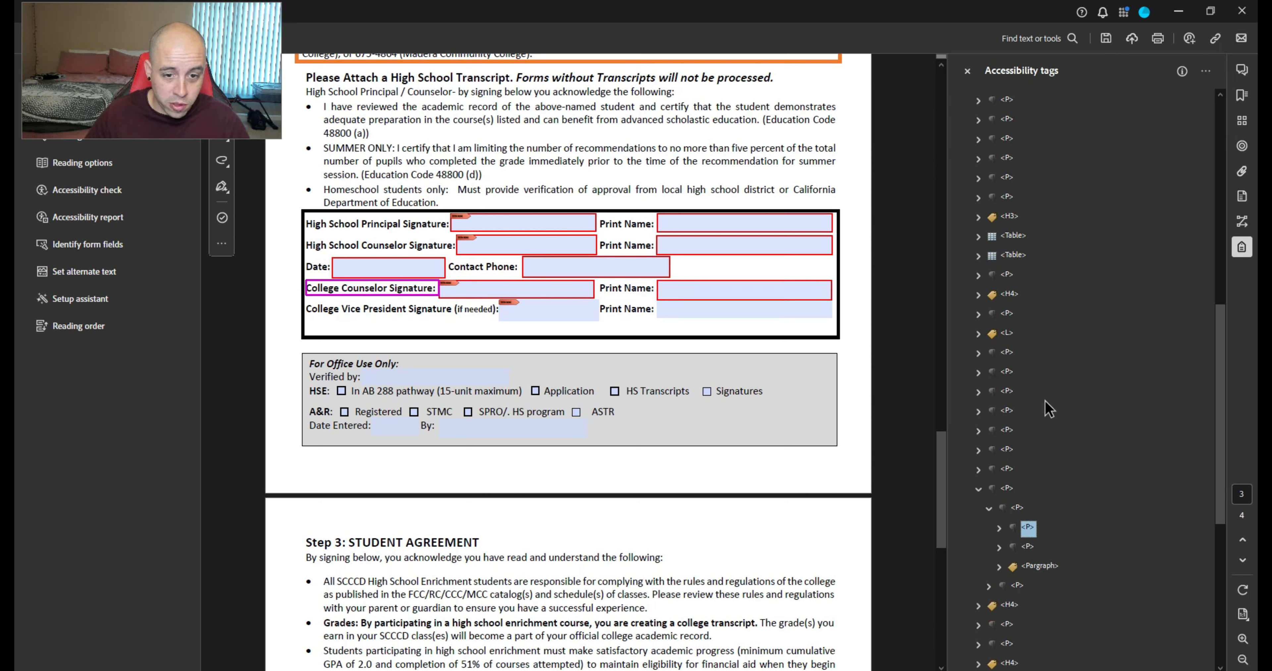
key("shift+Down")
key("shift+Down")
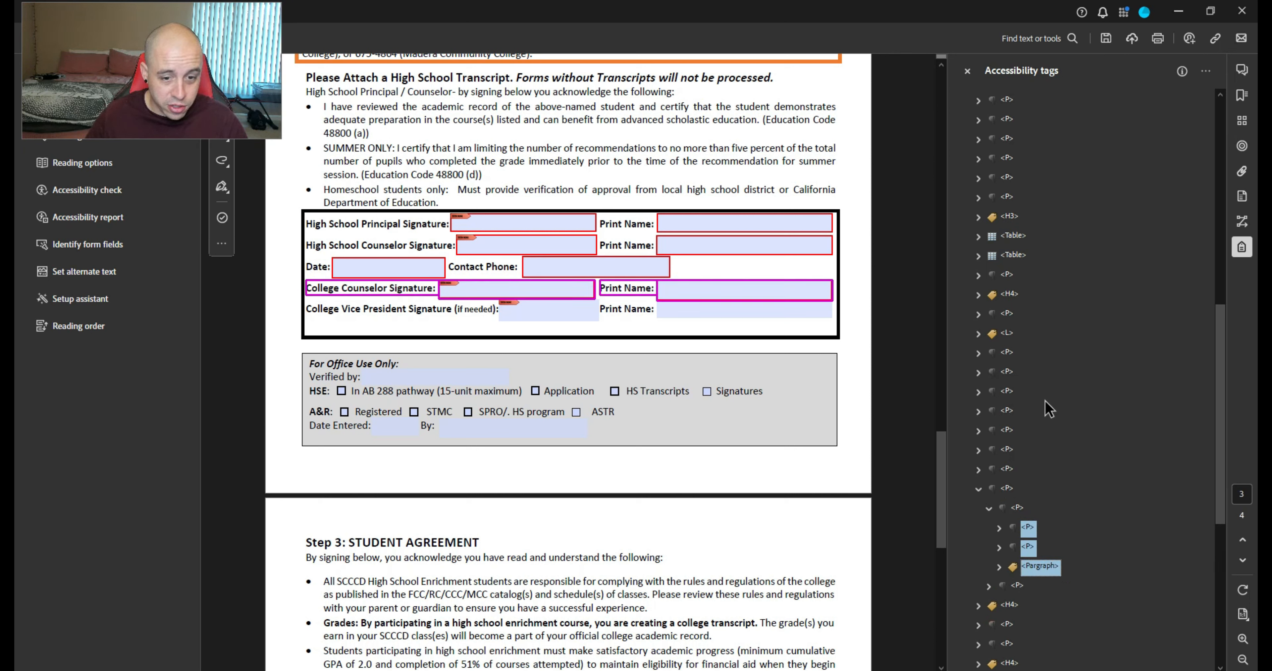
key("ctrl+x")
key("Up")
key("Up")
key("Up")
key("Up")
key("Up")
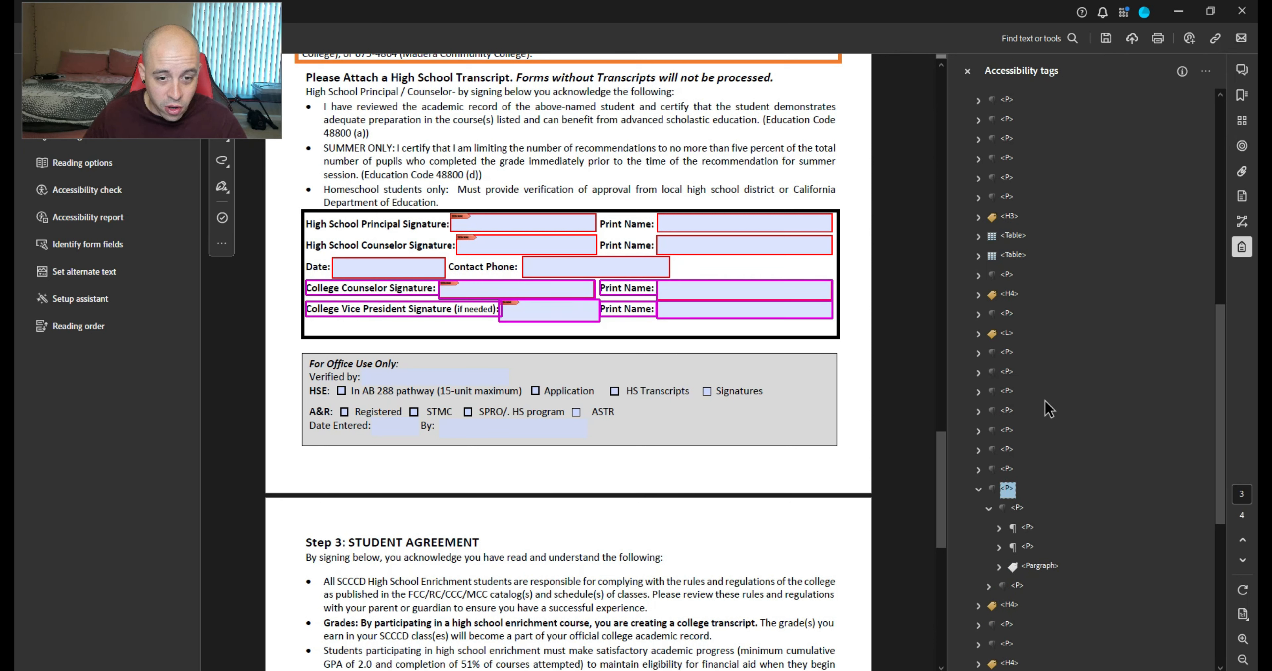
key("ctrl+v")
Move the College Vice President Signature and its Print Name paragraph tags out to the top-level tags and delete the emptied containers
key("Down")
key("Down")
key("Down")
key("Down")
key("Down")
key("Down")
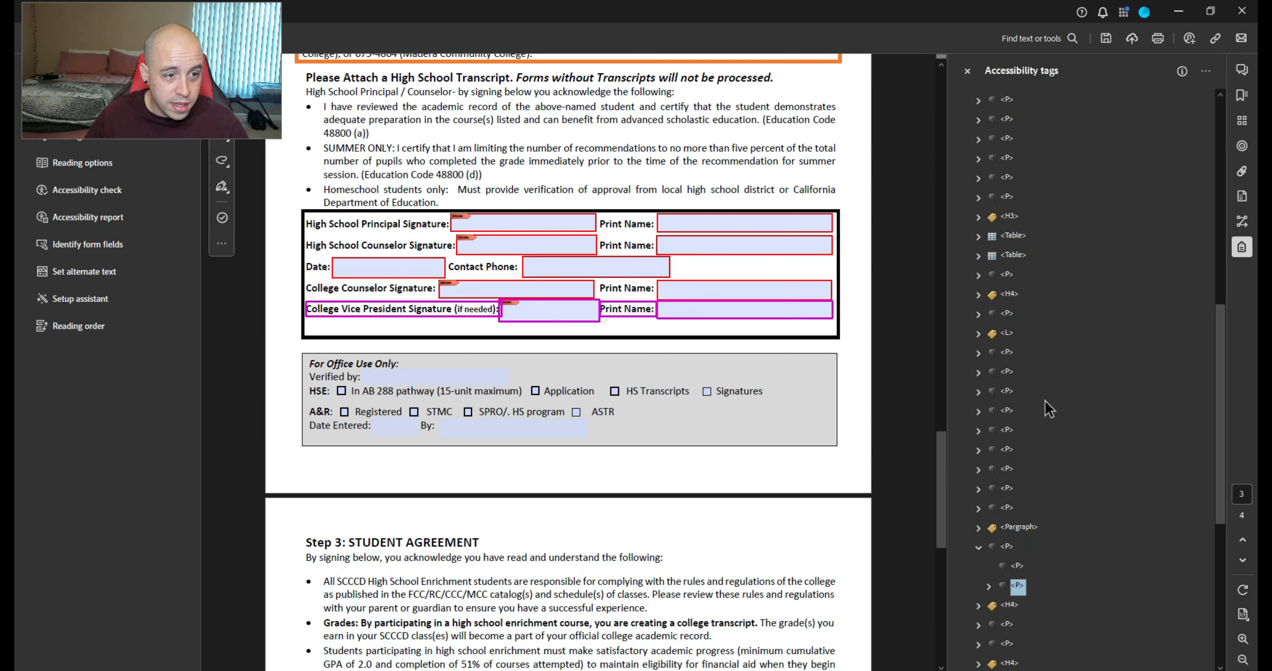
key("Right")
key("Down")
key("Down")
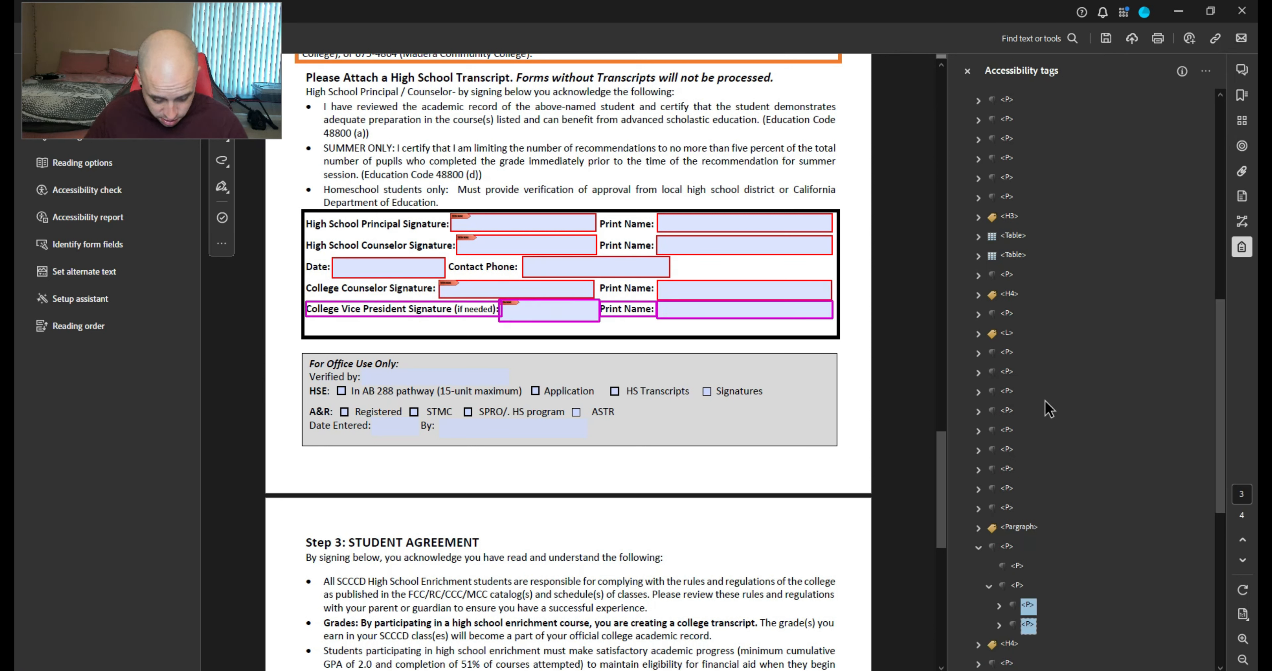
key("Up")
key("Up")
key("Up")
key("Up")
key("Up")
key("ctrl+v")
key("Down")
key("Down")
key("Down")
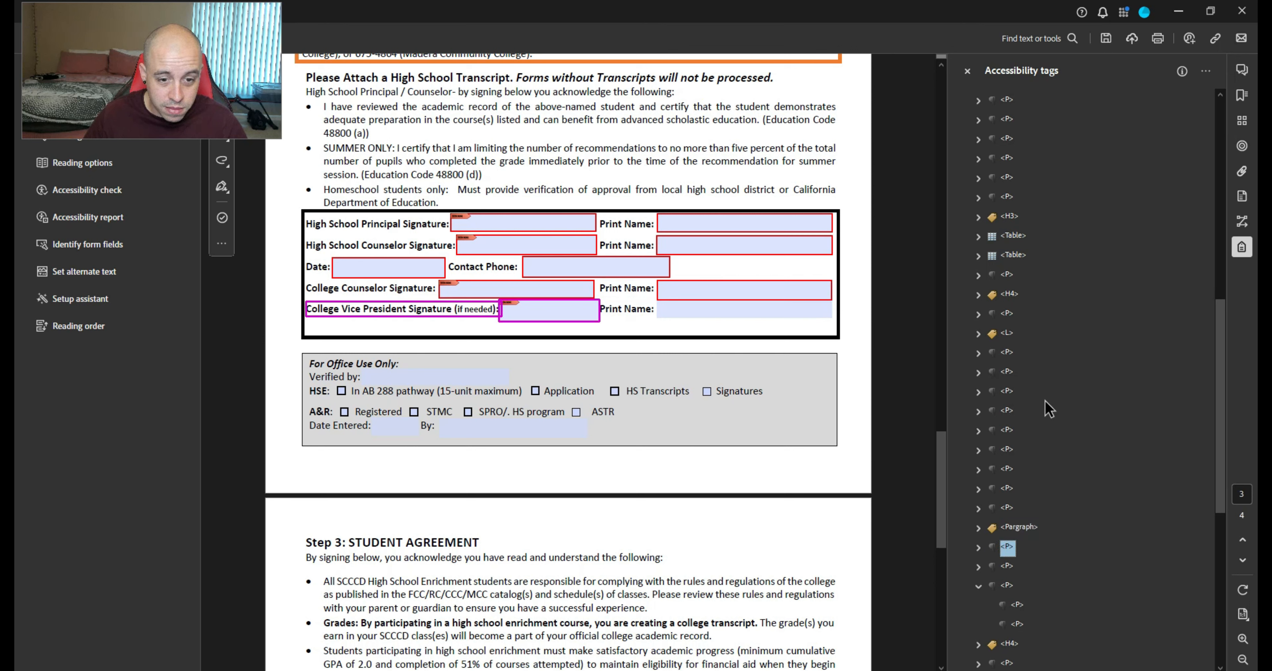
key("Delete")
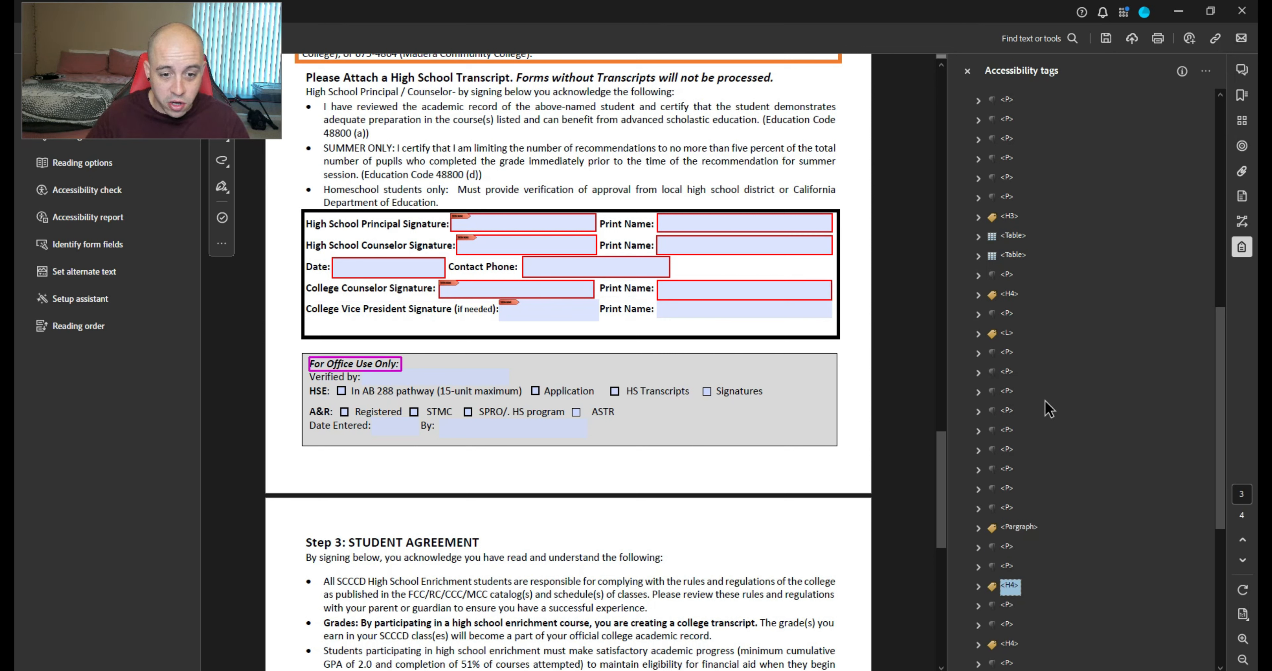
Rename the <Pargraph> tag of the College Counselor's Print Name field to <P>
key("Up")
key("Up")
key("Up")
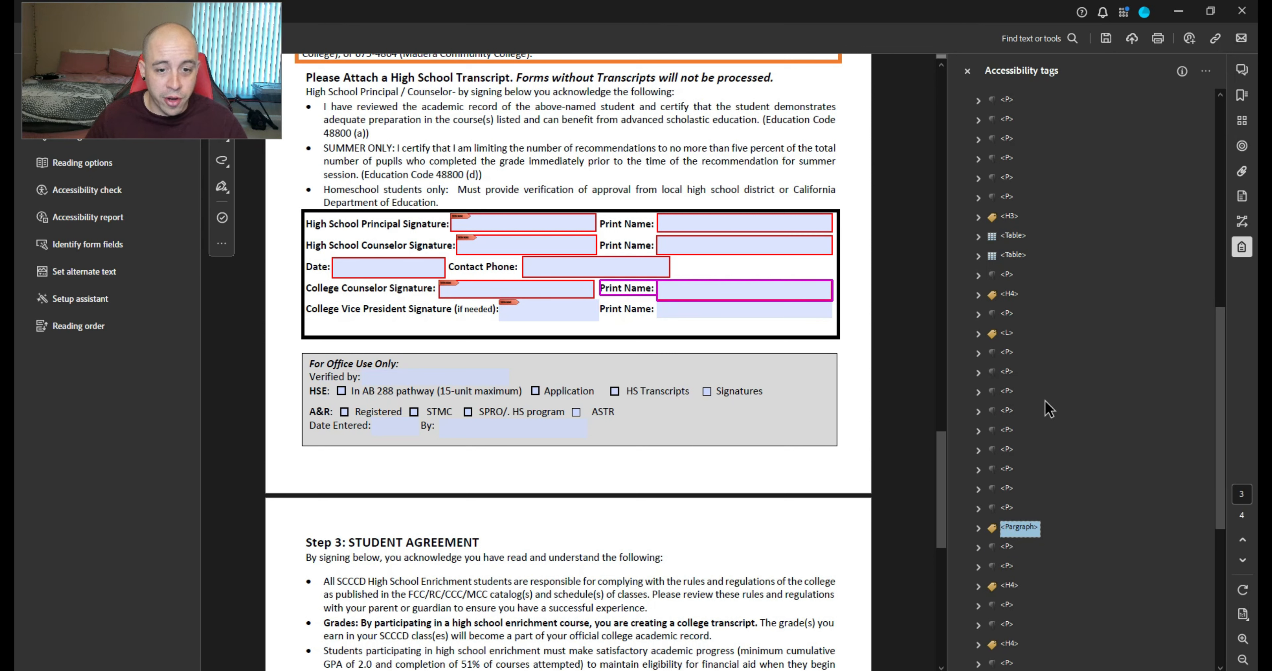
key("F2")
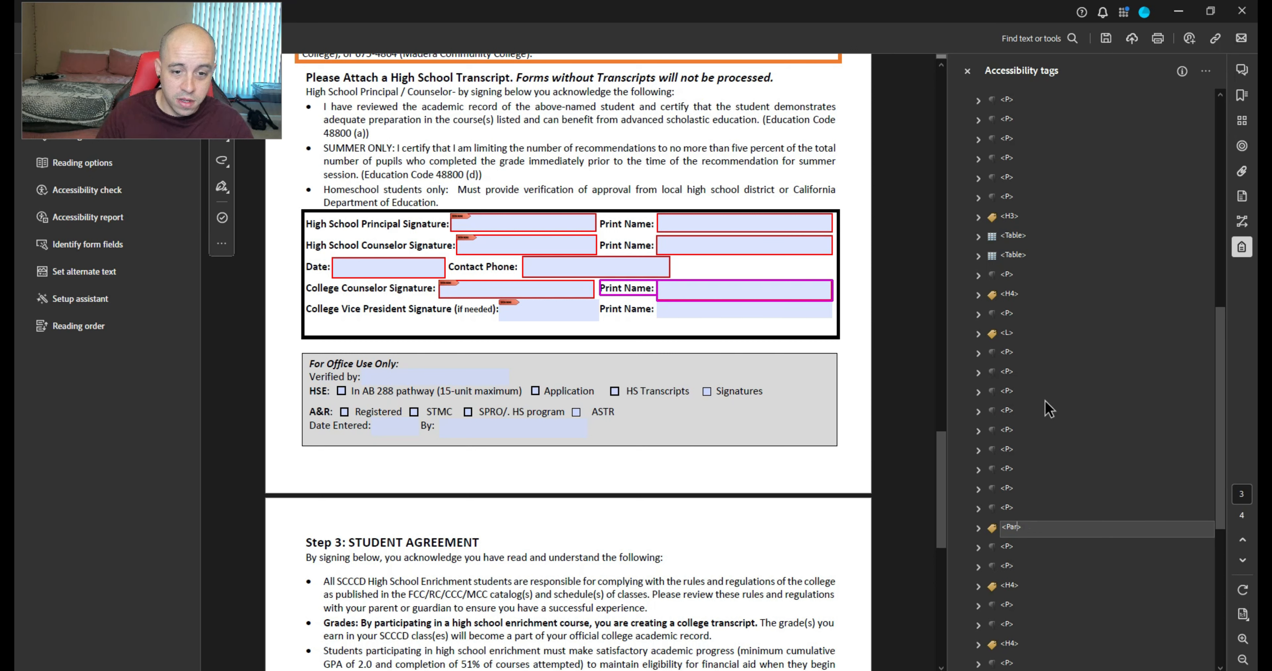
key("Return")
Expand the High School Principal Signature and its Print Name paragraph tags to check each label's form field
key("Up")
key("Up")
key("Up")
key("Up")
key("Up")
key("Up")
key("Up")
key("Up")
key("Up")
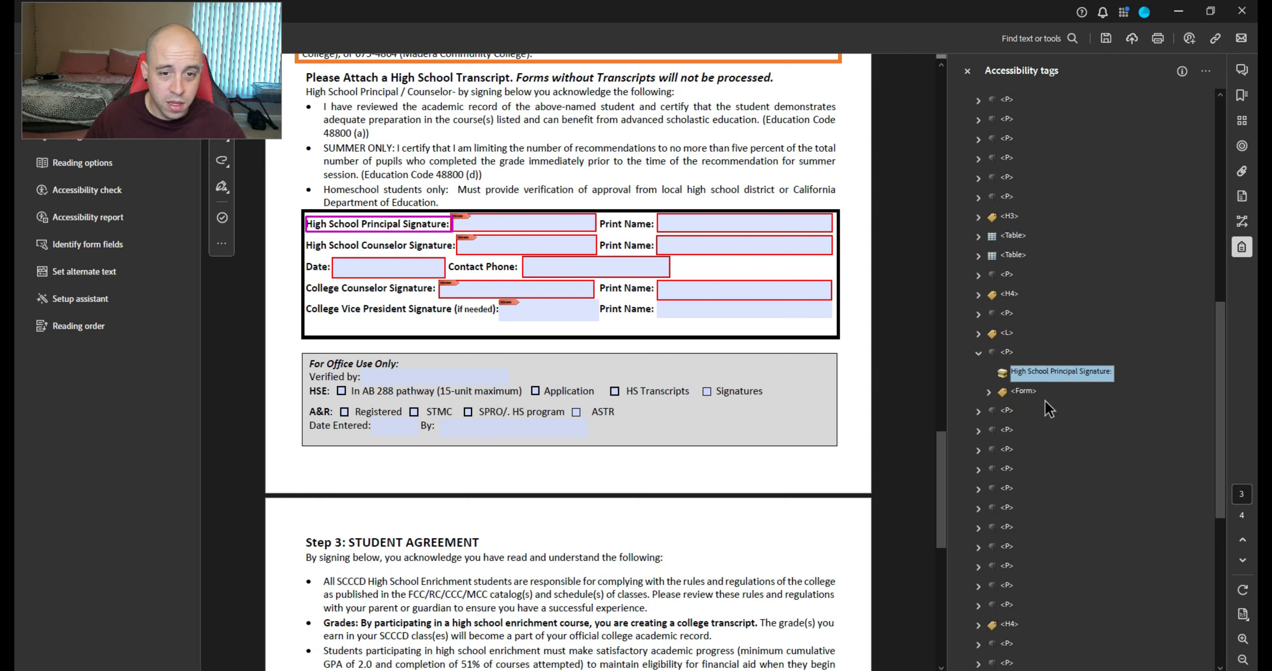
key("Right")
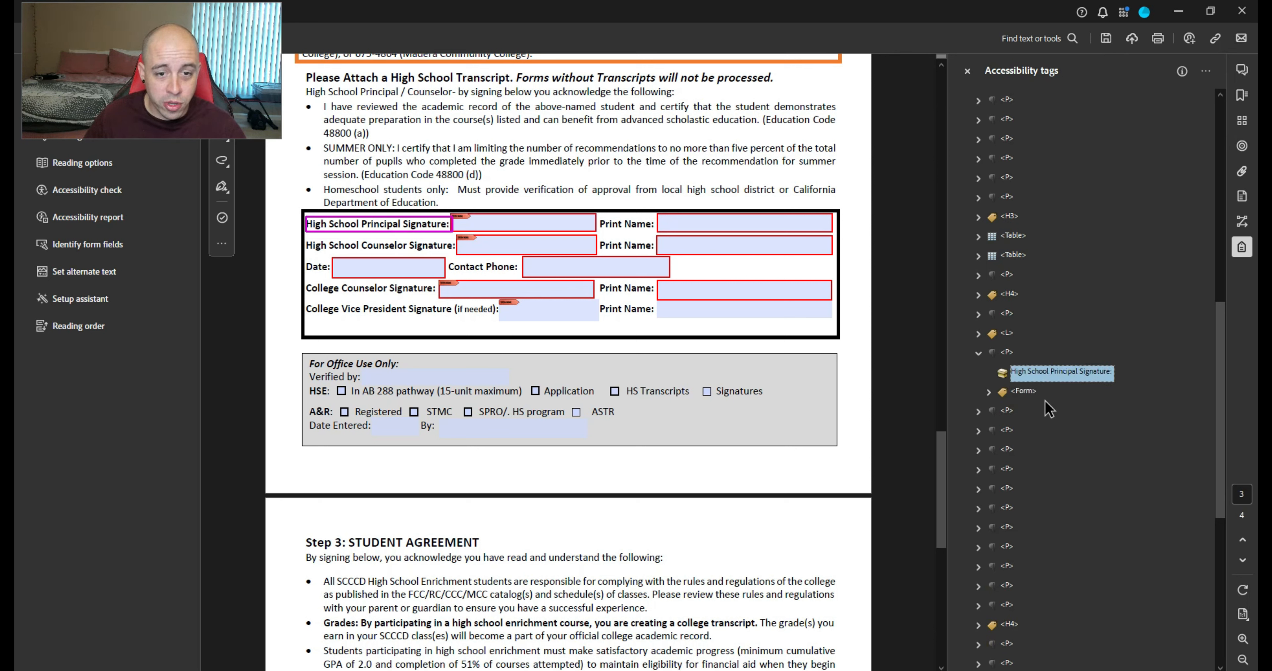
key("Down")
key("Right")
key("Down")
key("Down")
key("Right")
key("Down")
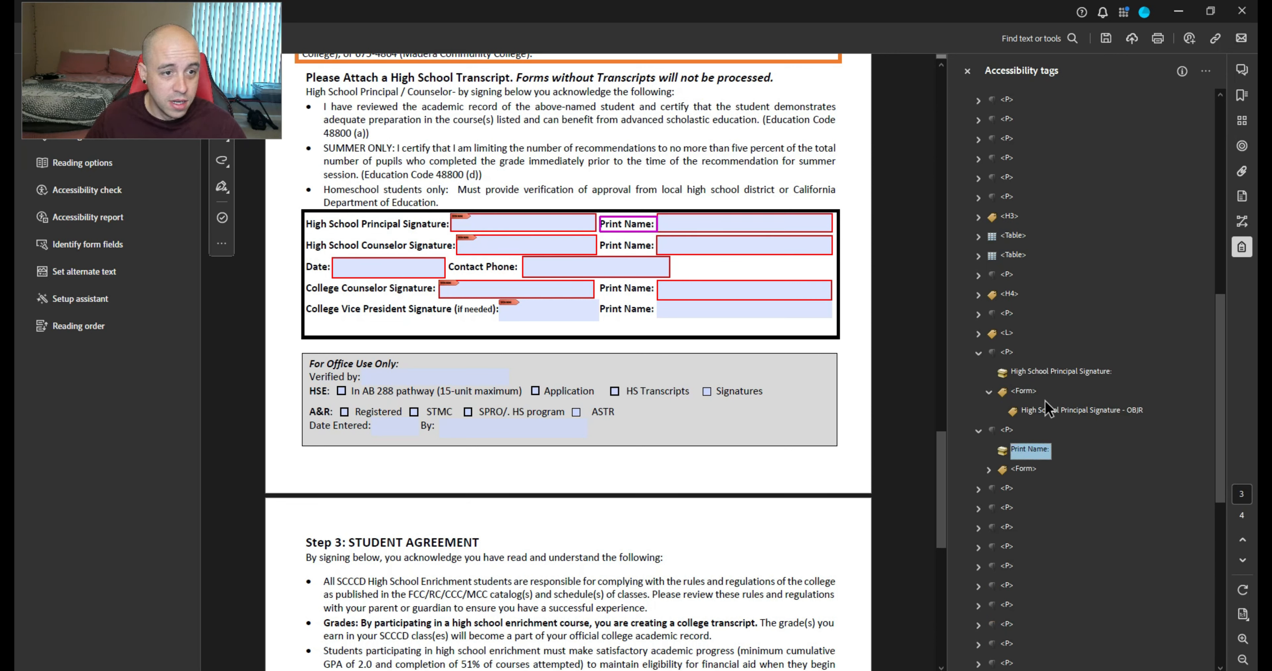
key("Down")
key("Right")
key("Down")
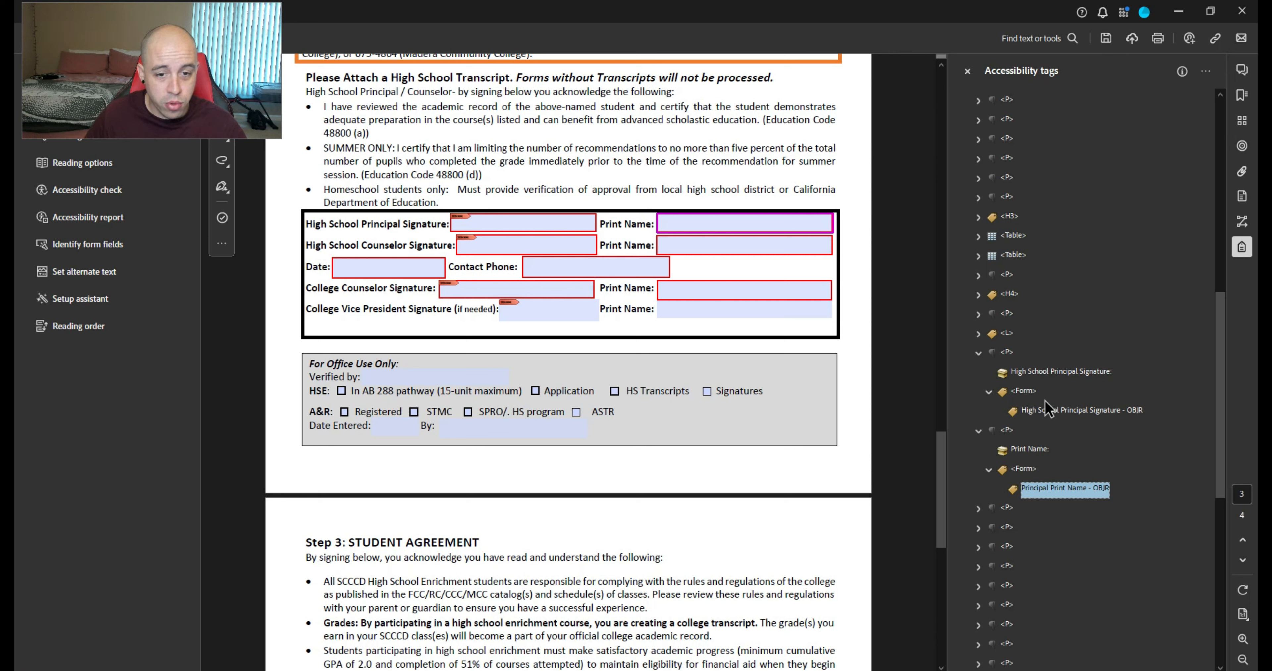
Expand the High School Counselor Signature, its Print Name and the Date paragraph tags to check their labels and form fields
key("Down")
key("Right")
key("Down")
key("Down")
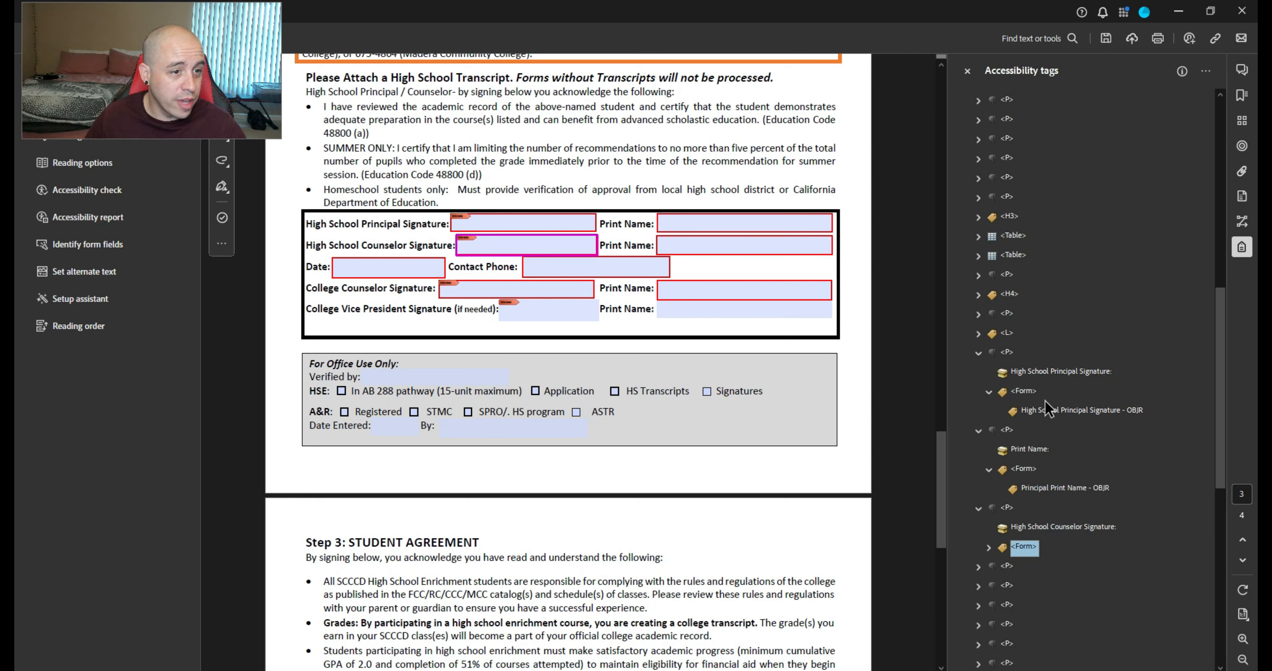
key("Right")
key("Down")
key("Down")
key("Right")
key("Down")
key("Down")
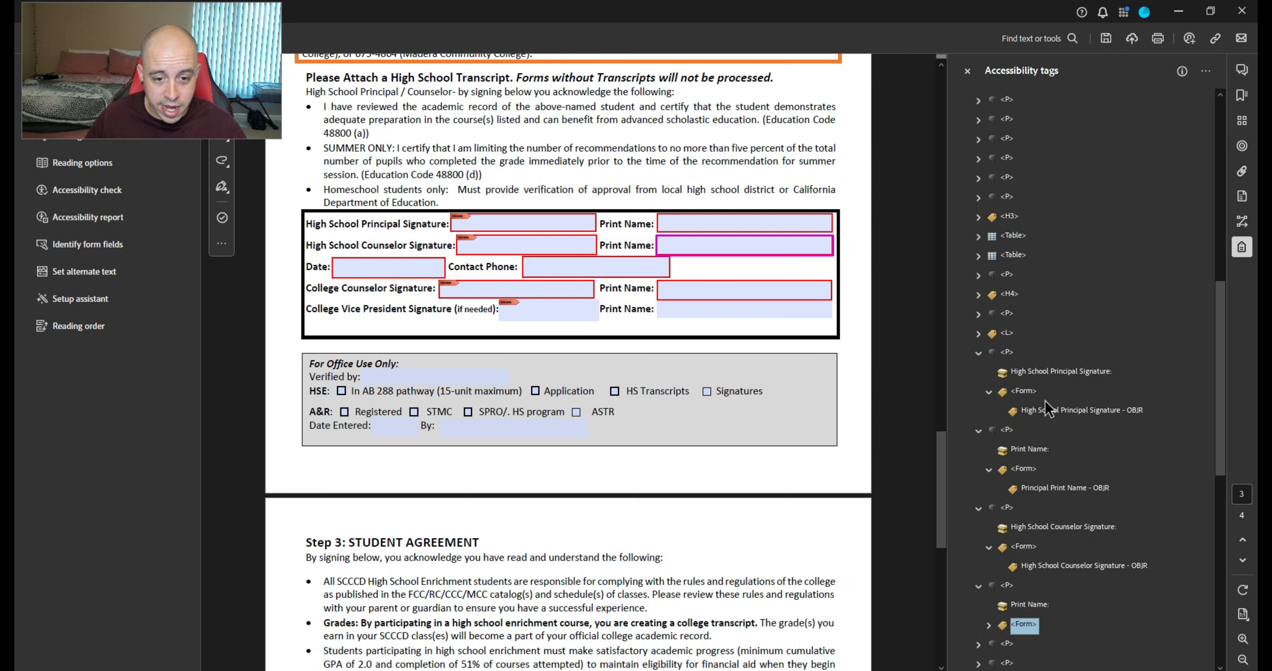
key("Right")
key("Down")
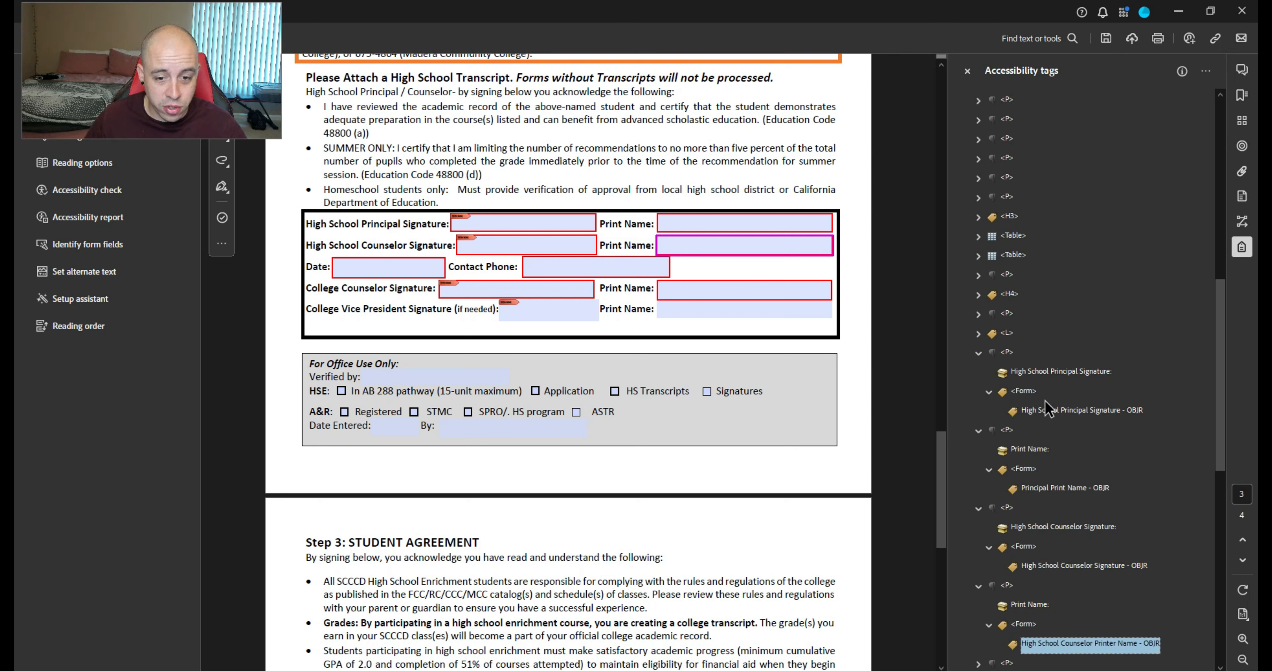
key("Down")
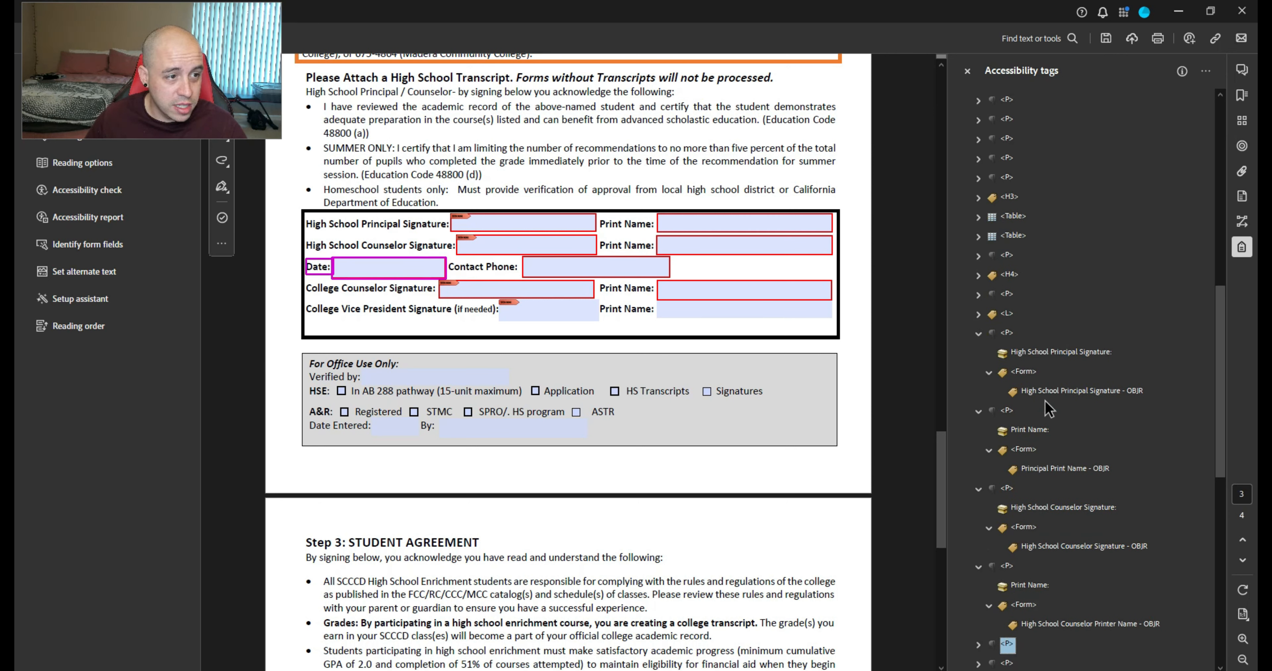
key("Right")
key("Down")
key("Down")
key("Right")
key("Down")
Move the High School Contact Phone form tag into the paragraph holding the Contact Phone label and delete the emptied paragraph
key("Down")
key("Right")
key("Down")
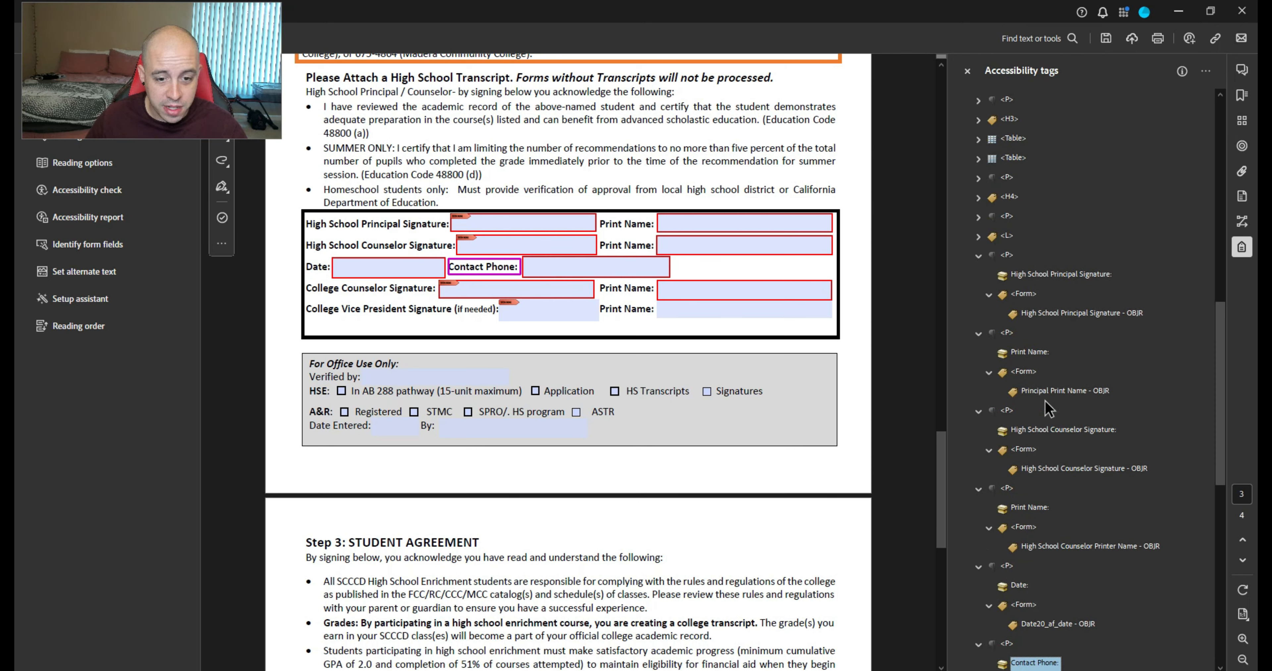
key("Down")
key("Right")
key("Down")
key("Right")
key("Down")
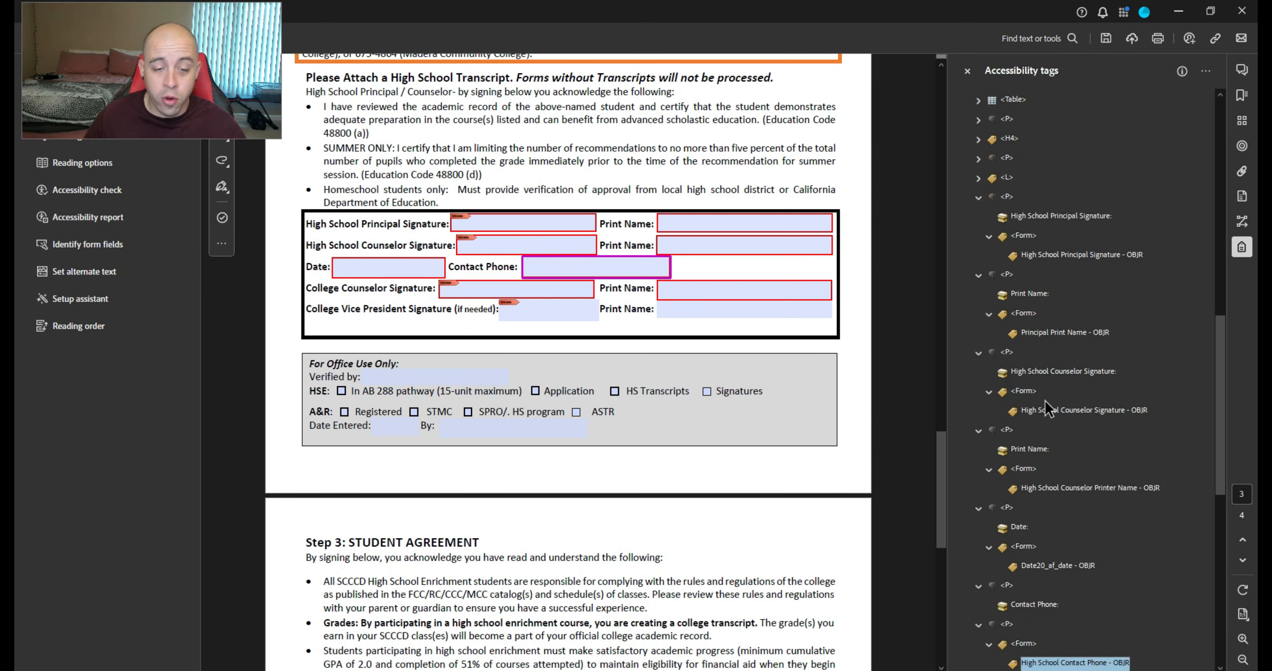
key("Down")
key("Up")
key("Up")
key("Up")
key("Down")
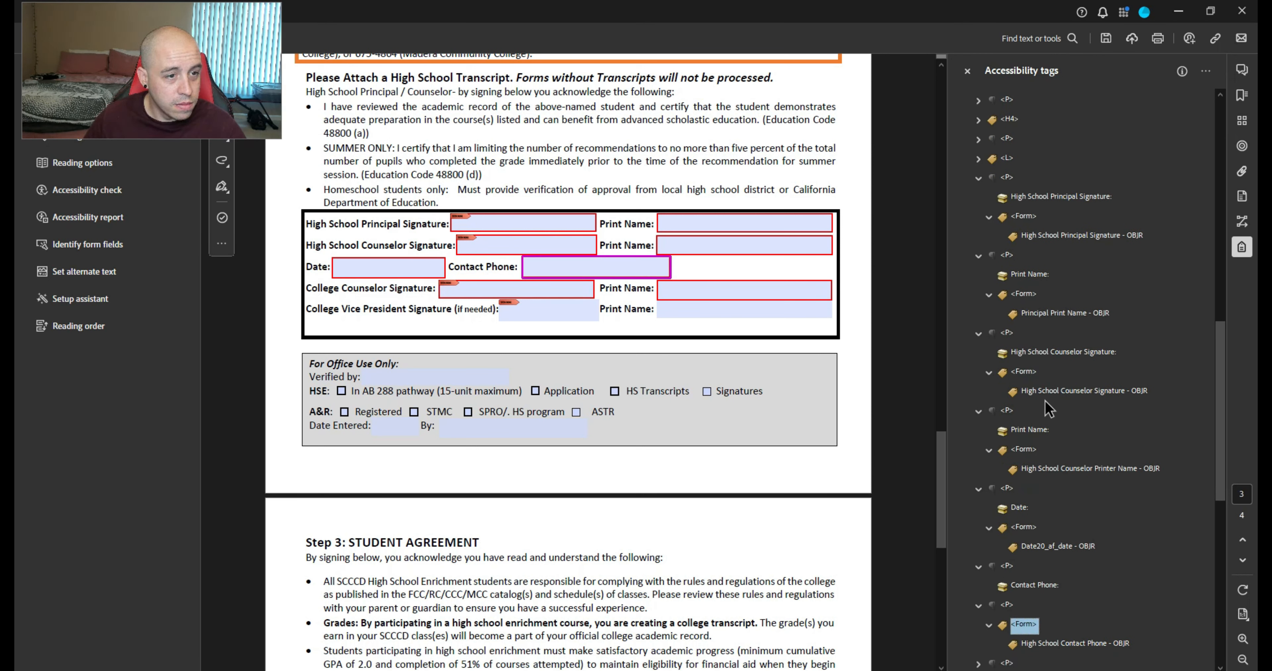
key("Up")
key("Left")
key("Right")
key("Down")
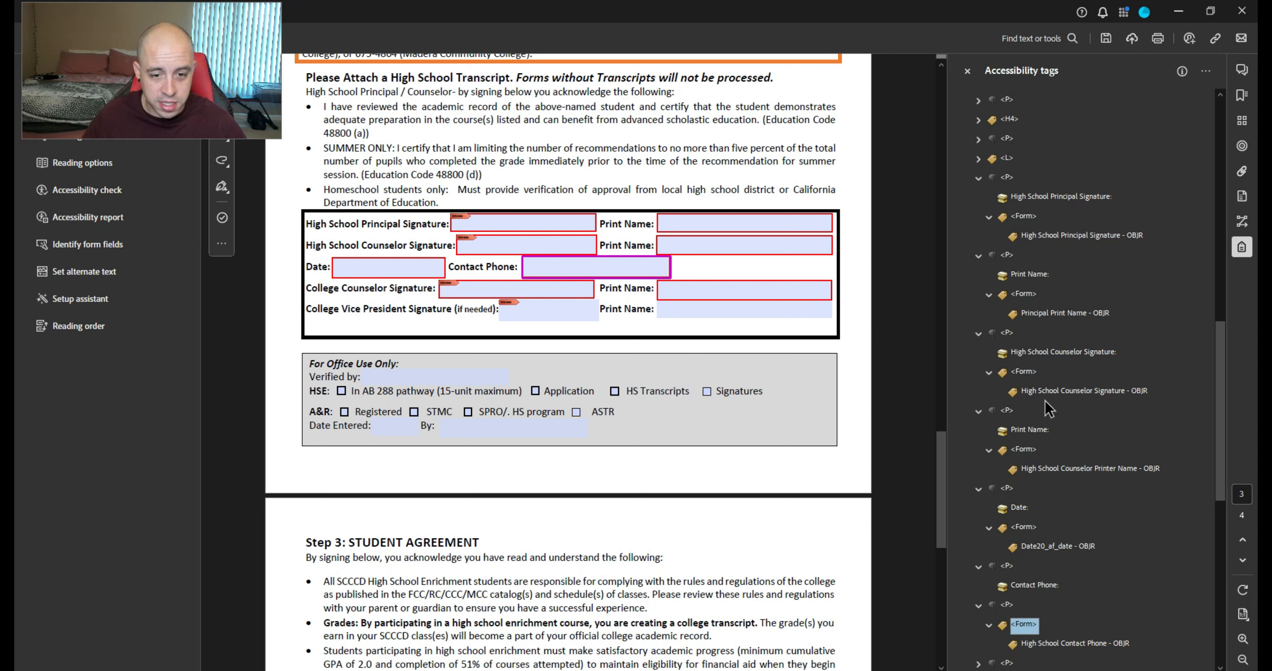
left_click_drag(1036, 626, 1022, 592)
key("Delete")
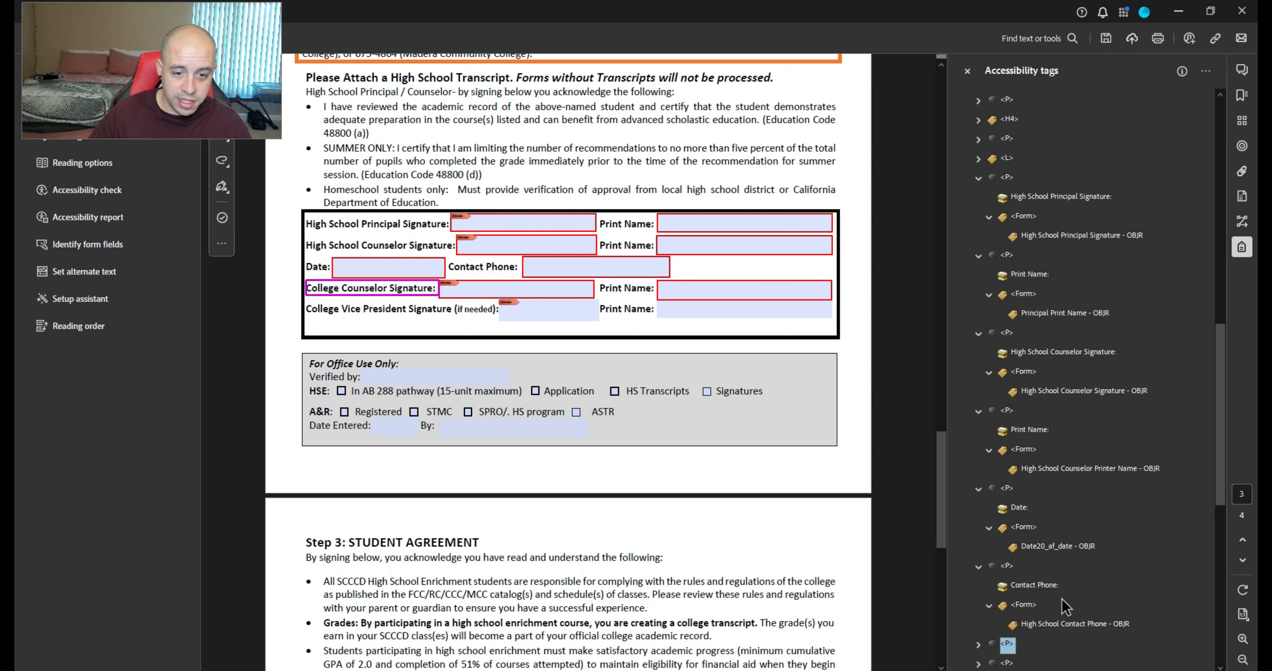
Check the label and form field inside the Contact Phone paragraph tag, and collapse it
key("Up")
key("Up")
key("Up")
key("Up")
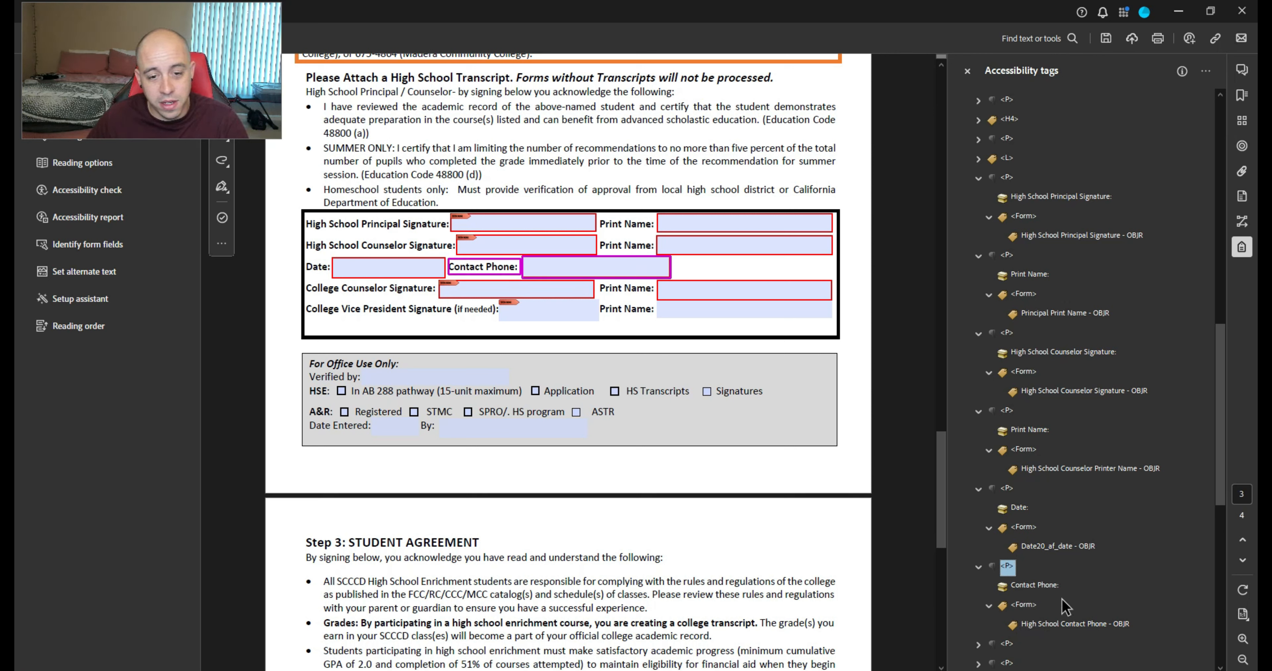
key("Down")
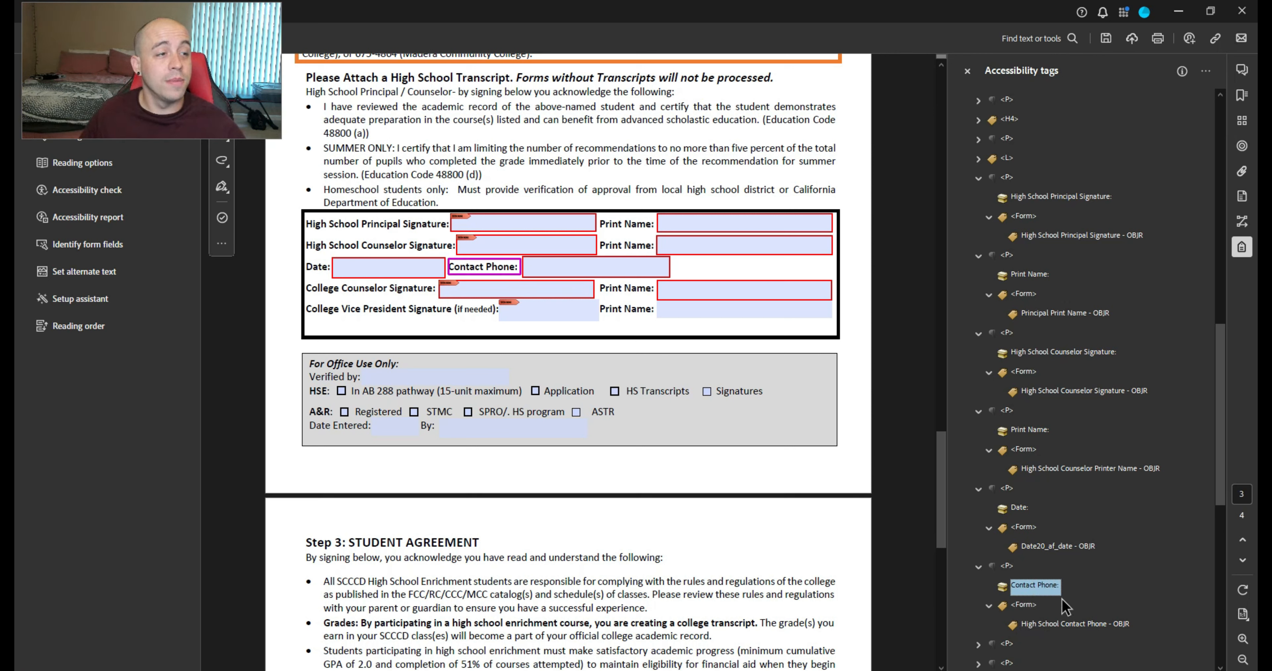
key("Down")
key("Up")
key("Up")
key("Up")
key("Down")
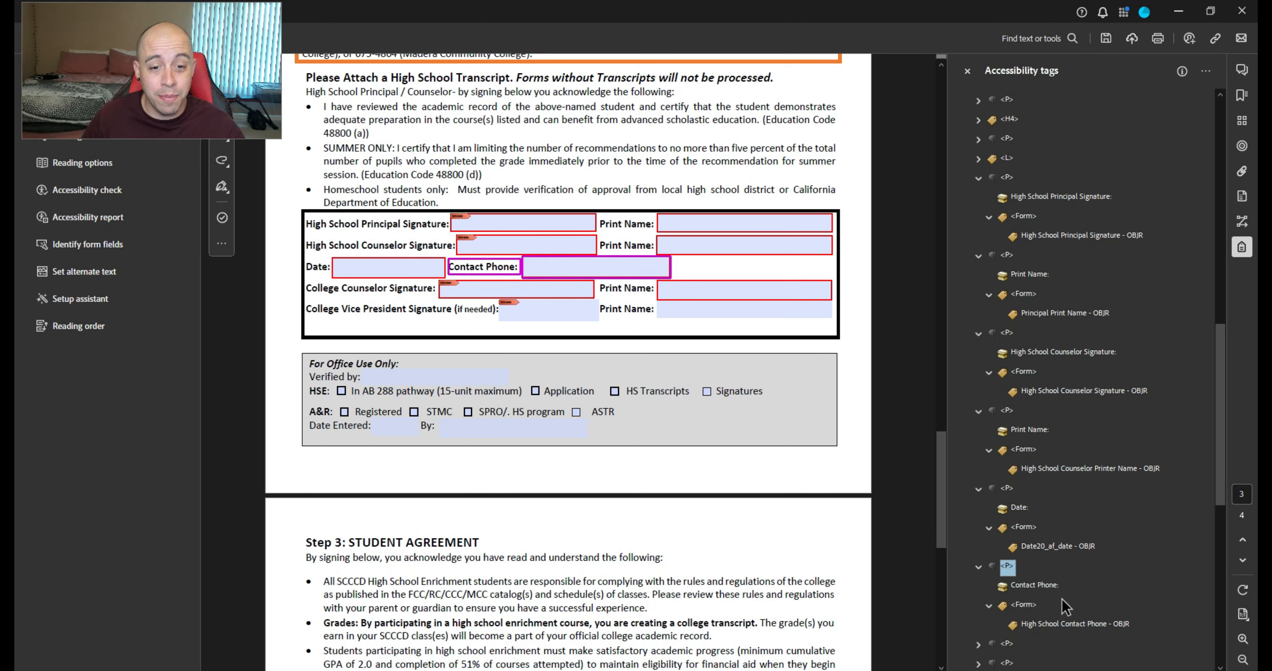
key("Left")
Move the College Counselor Signature form tag into the paragraph holding its label and delete the emptied paragraph
key("Down")
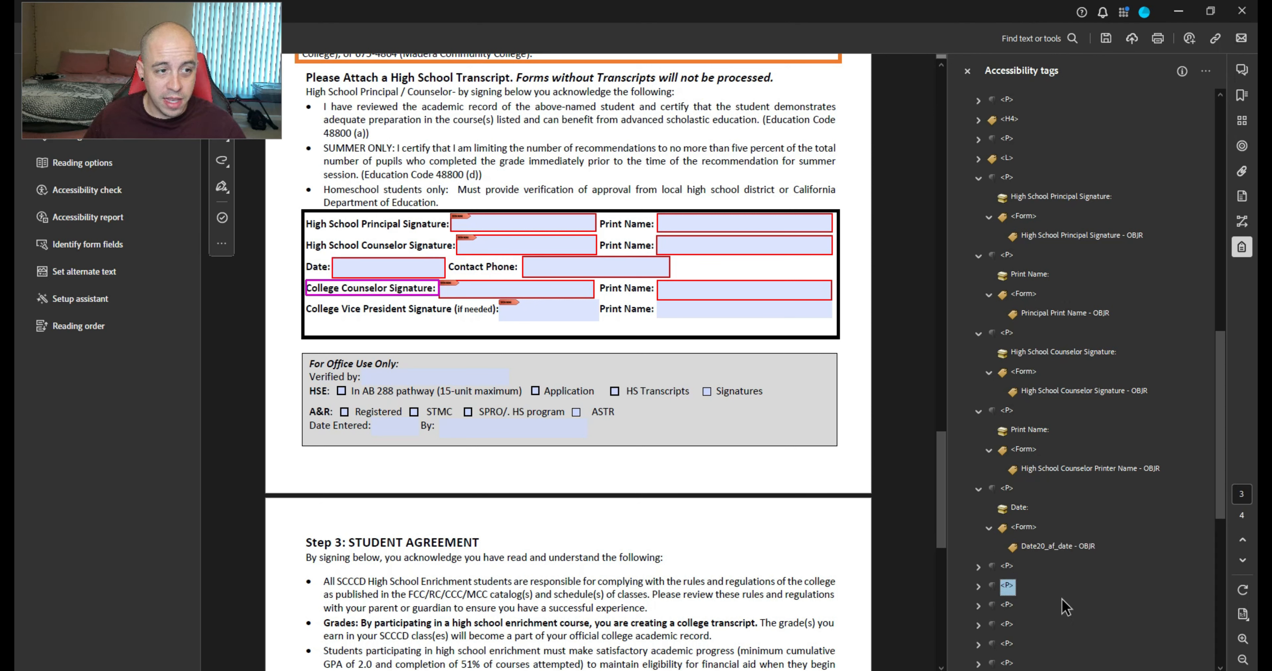
key("Down")
key("Right")
key("Down")
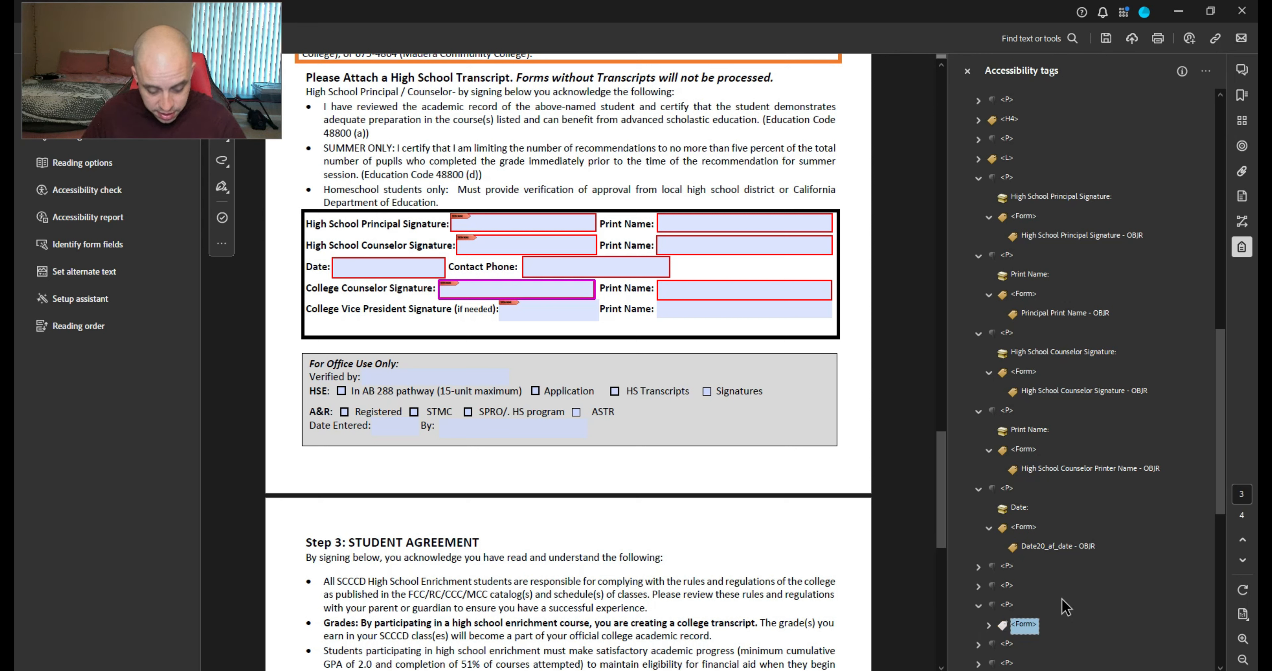
key("Up")
key("Up")
key("Right")
key("Down")
key("ctrl+v")
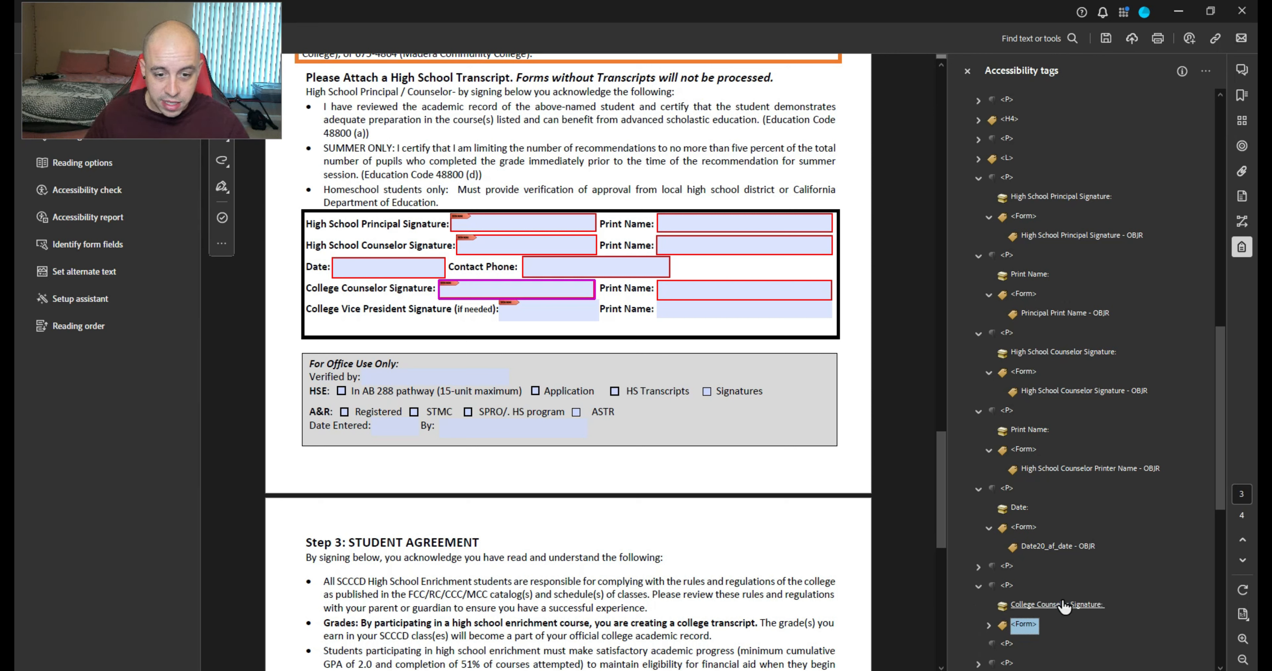
key("Left")
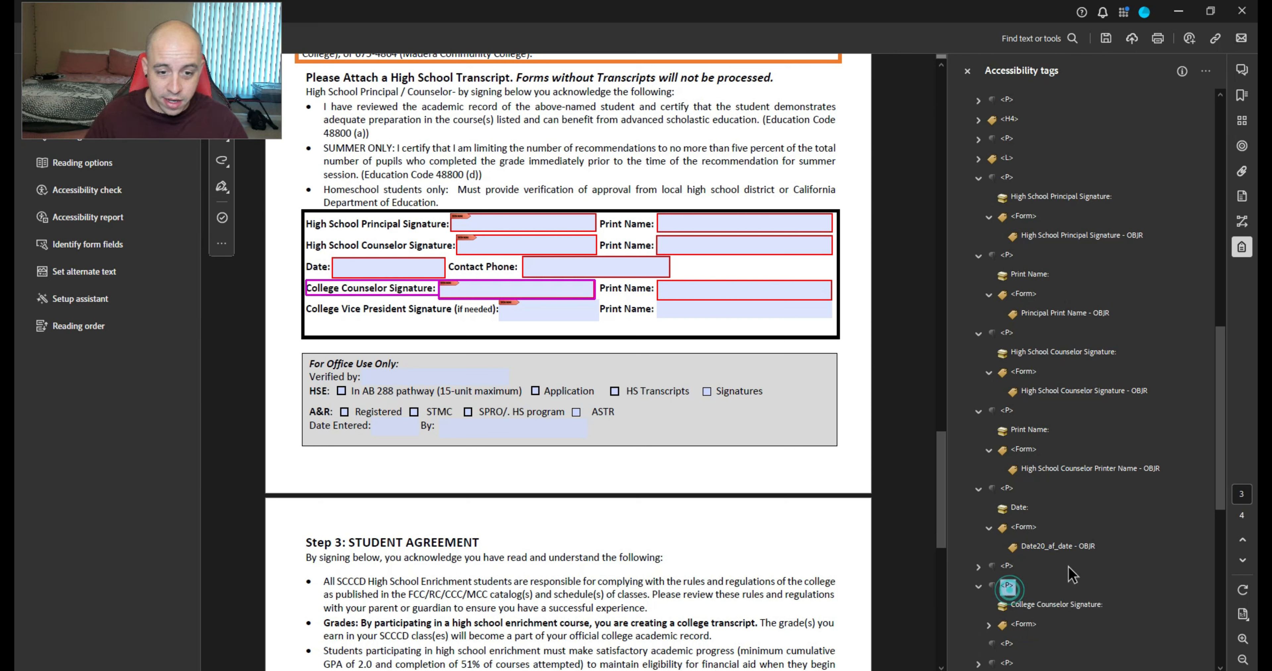
key("Left")
key("Down")
key("Delete")
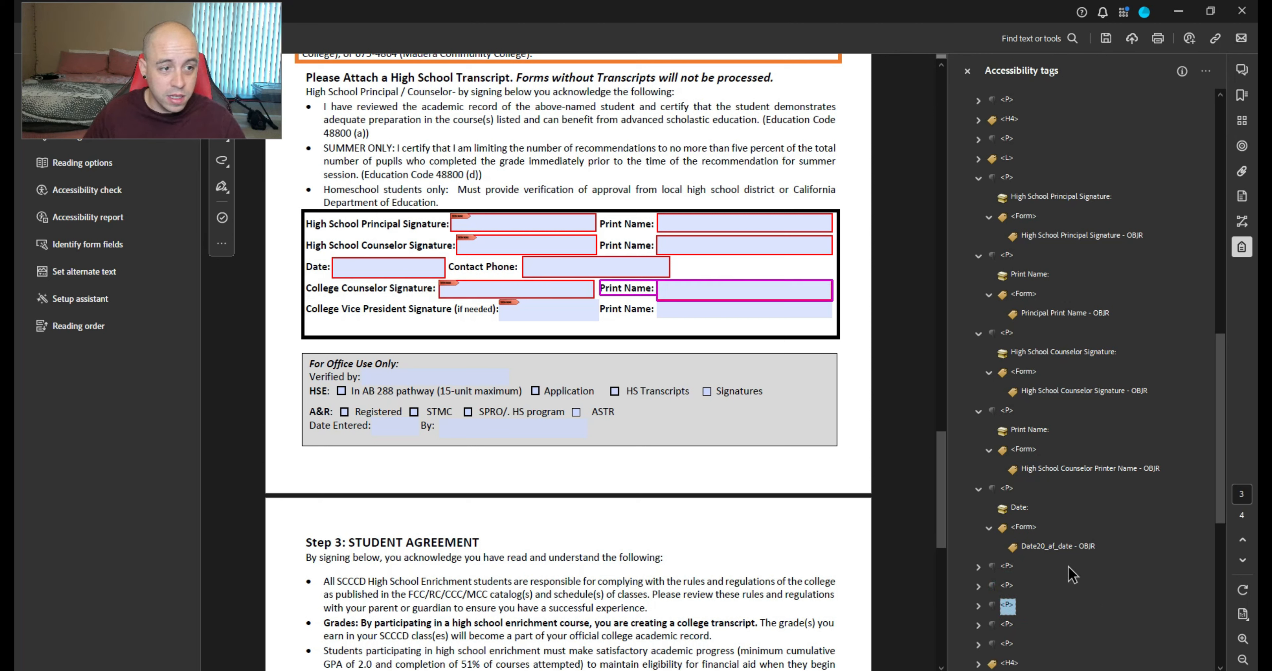
Expand the College Counselor's and Vice President's Print Name paragraph tags to check their labels and form fields
key("Down")
key("Up")
key("Right")
key("Down")
key("Down")
key("Down")
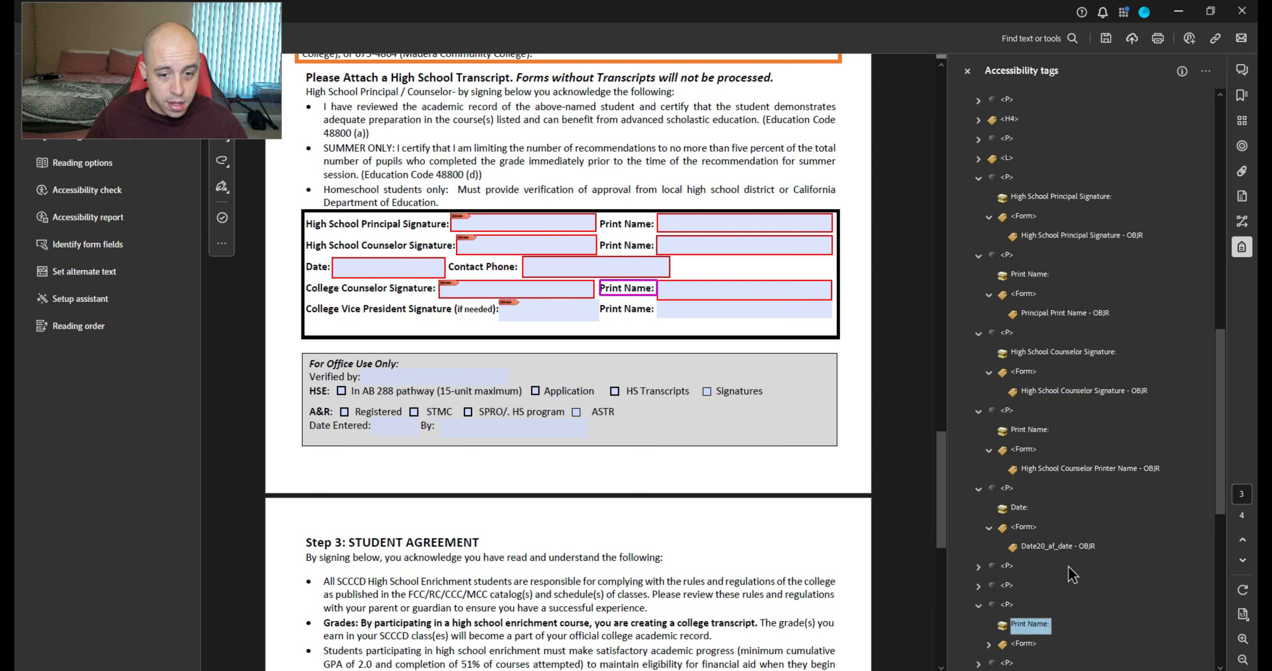
key("Down")
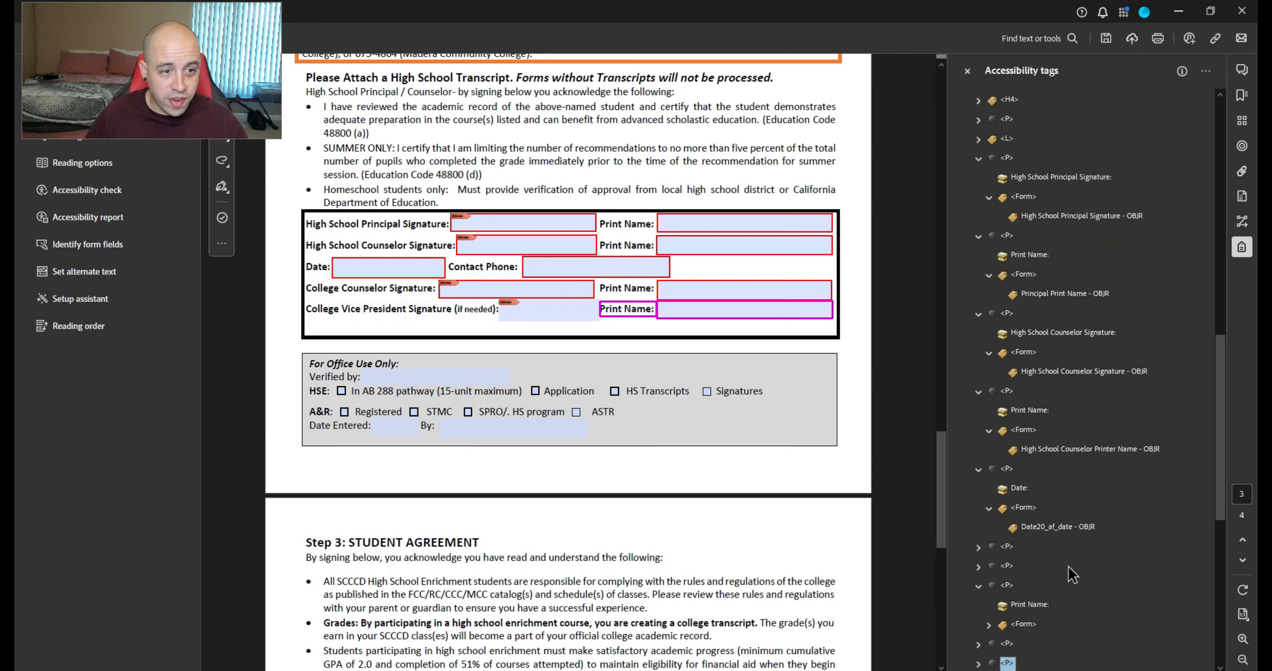
key("Right")
key("Down")
key("Down")
key("Right")
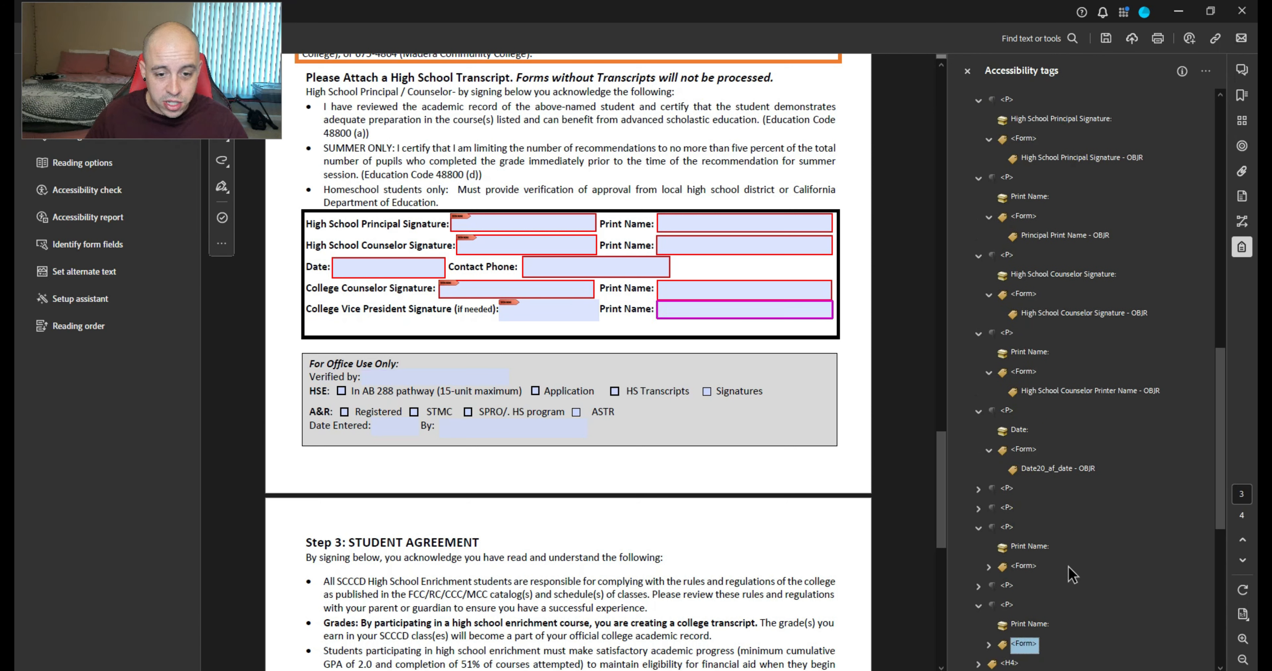
key("Down")
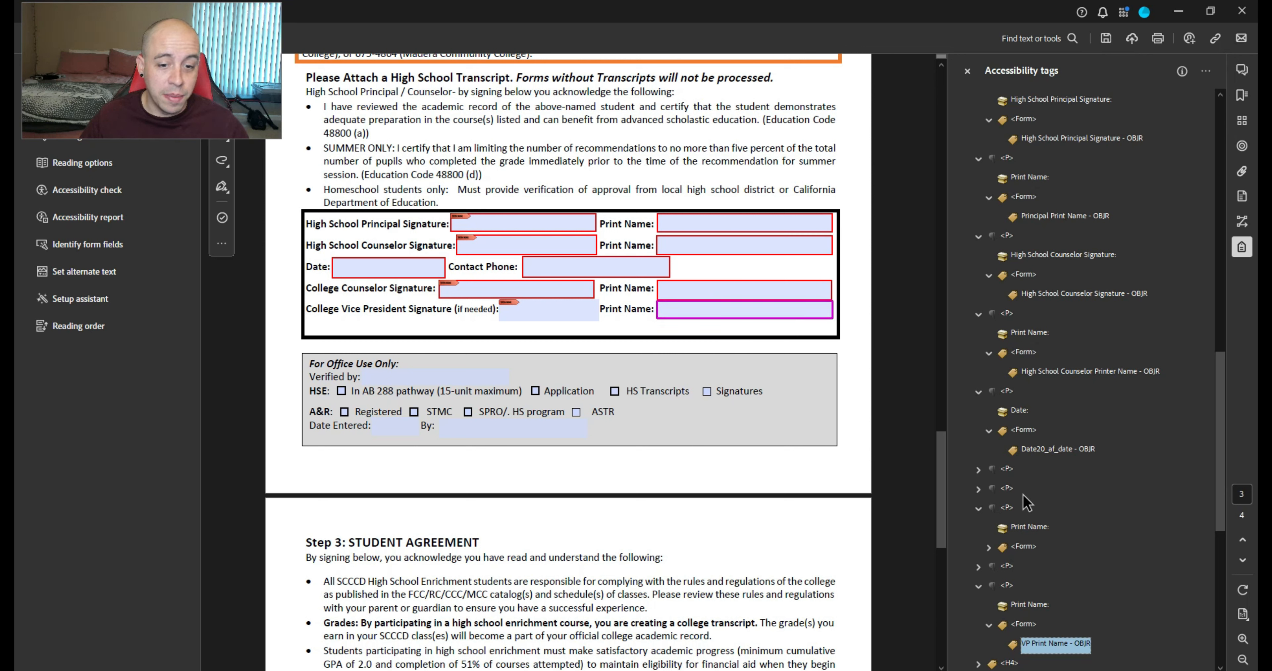
Expand the Verified by paragraph tag in the For Office Use Only section and move the HSE: content out of it
scroll(1023, 493, "down", 3)
left_click(1010, 470)
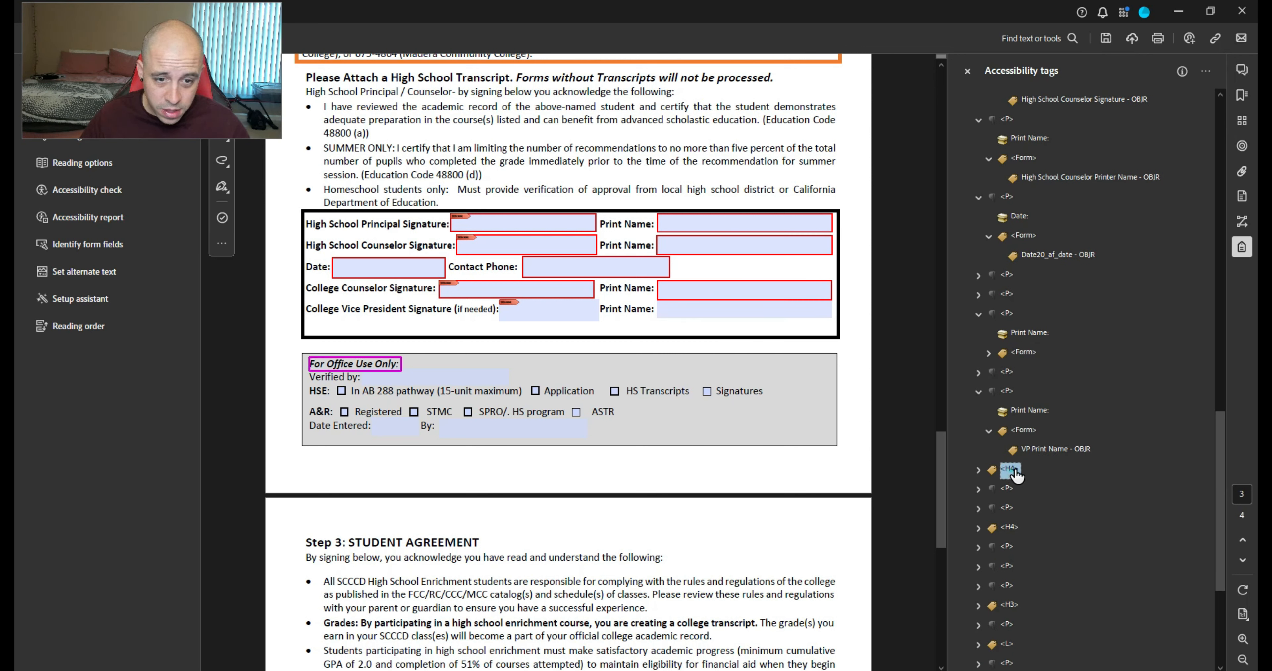
key("Down")
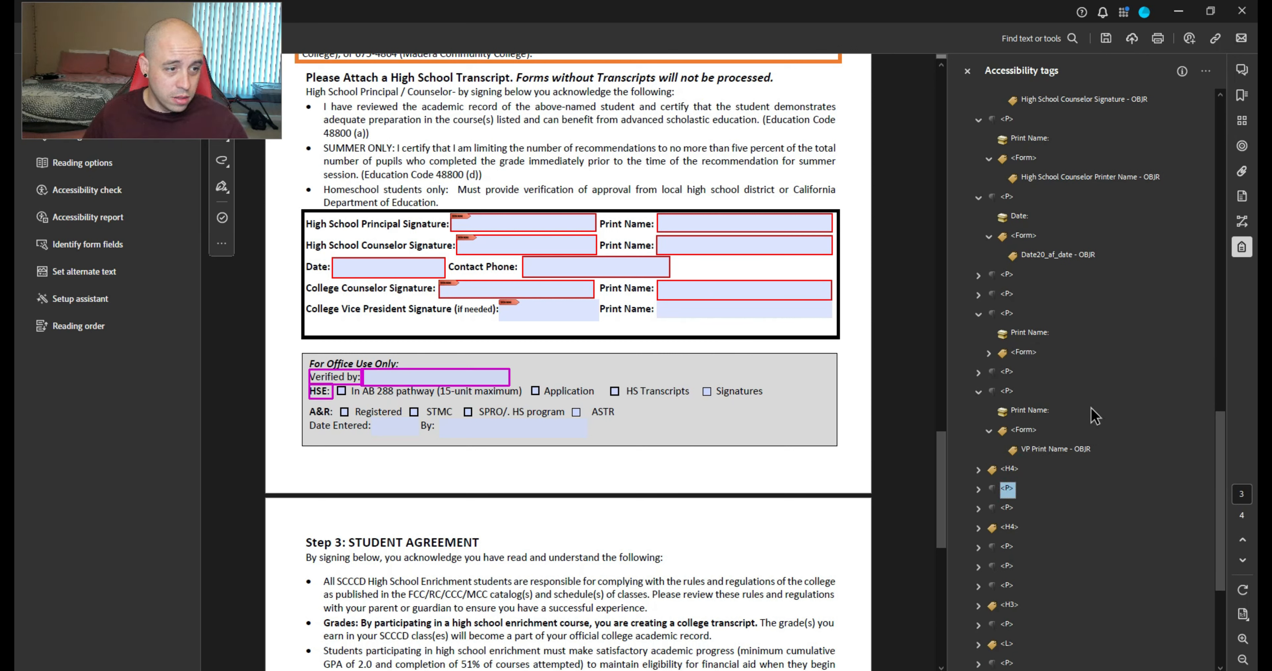
key("Right")
key("Down")
key("Down")
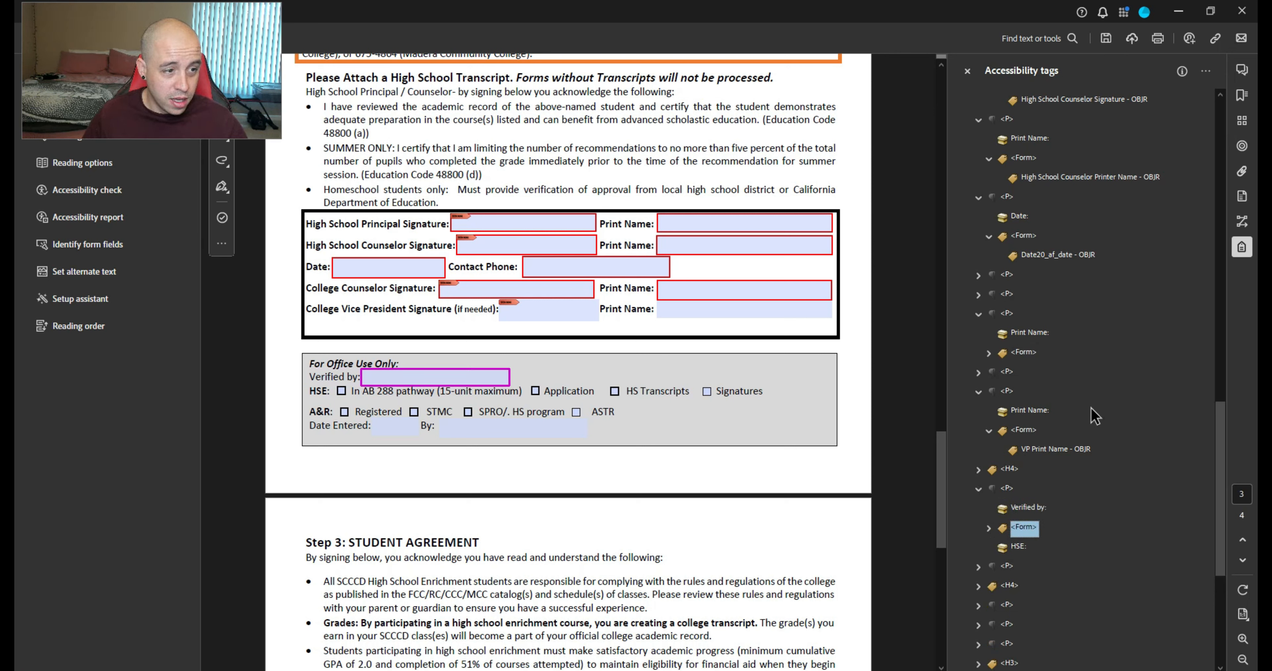
key("Down")
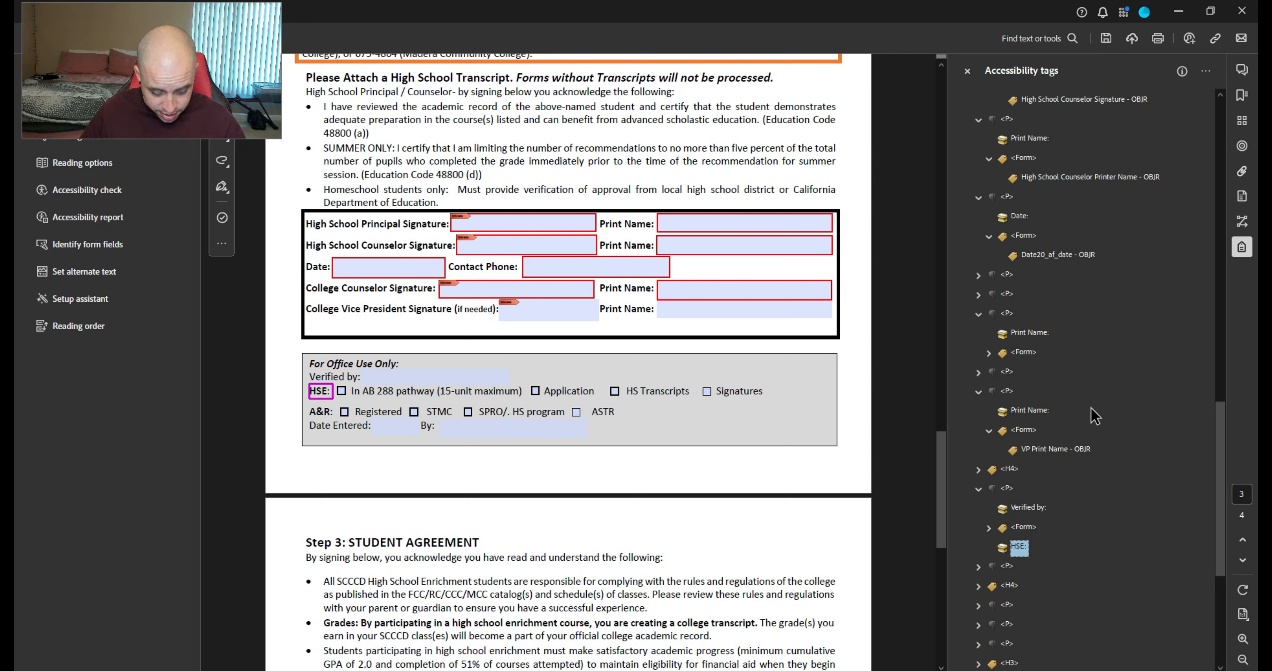
key("Down")
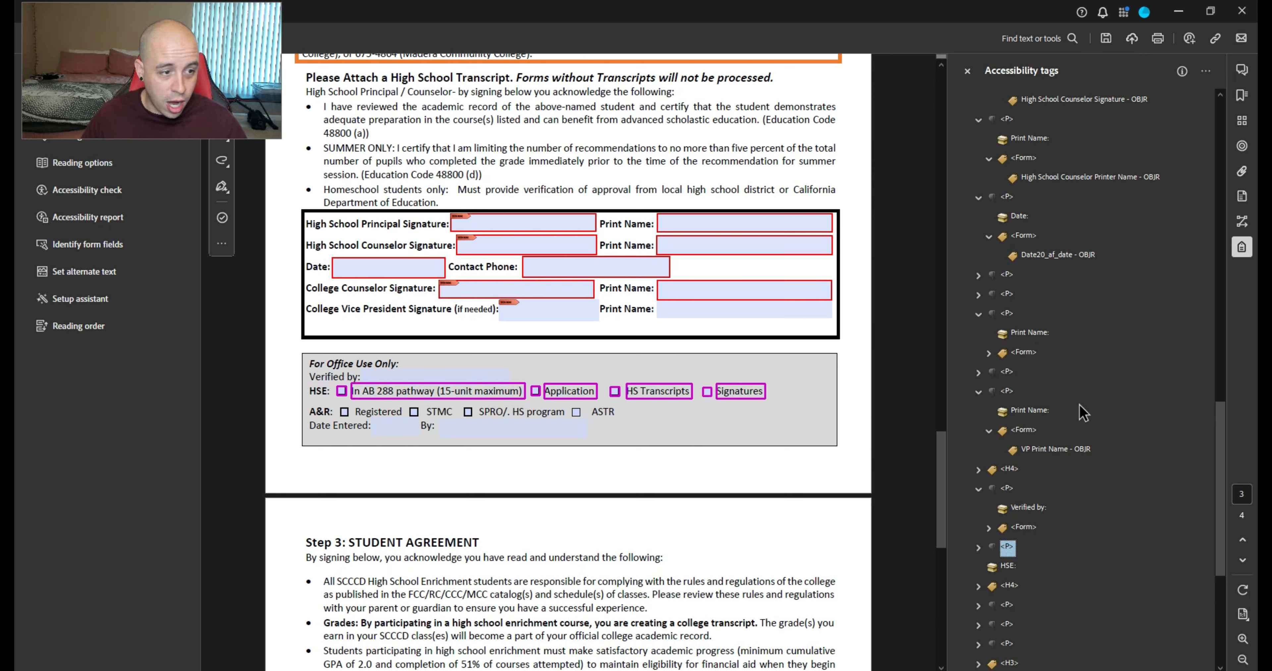
Create a new paragraph tag and place the HSE: content inside it
right_click(1010, 552)
left_click(1089, 248)
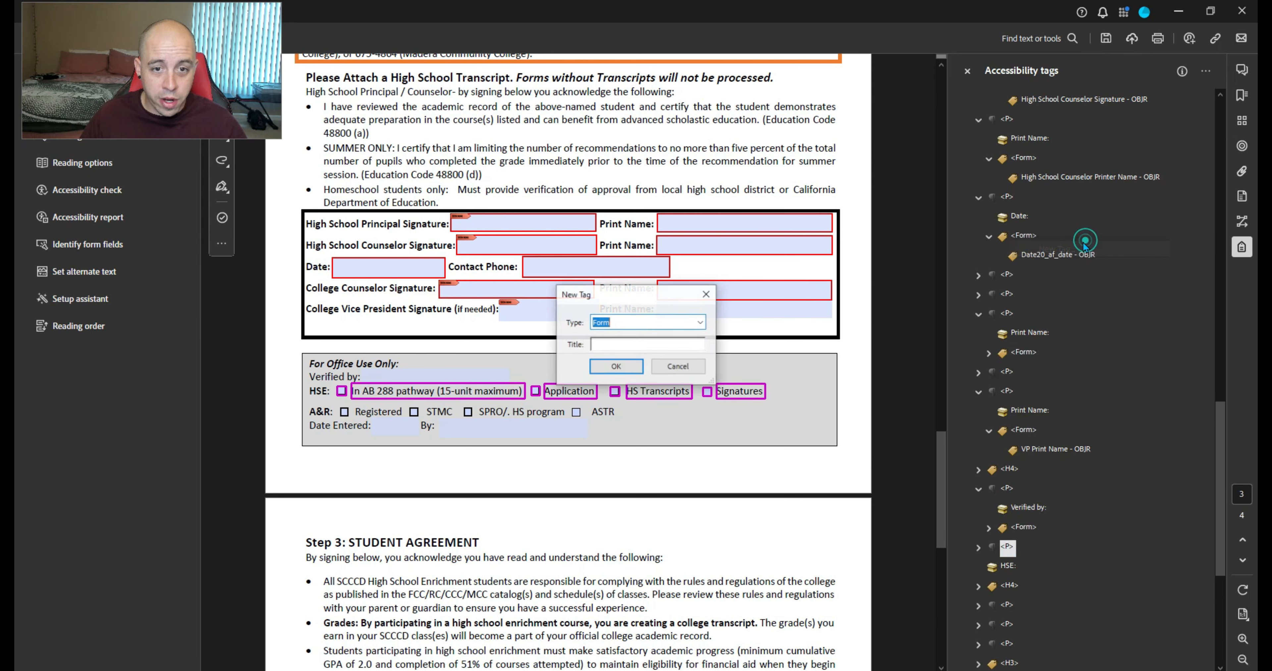
key("Return")
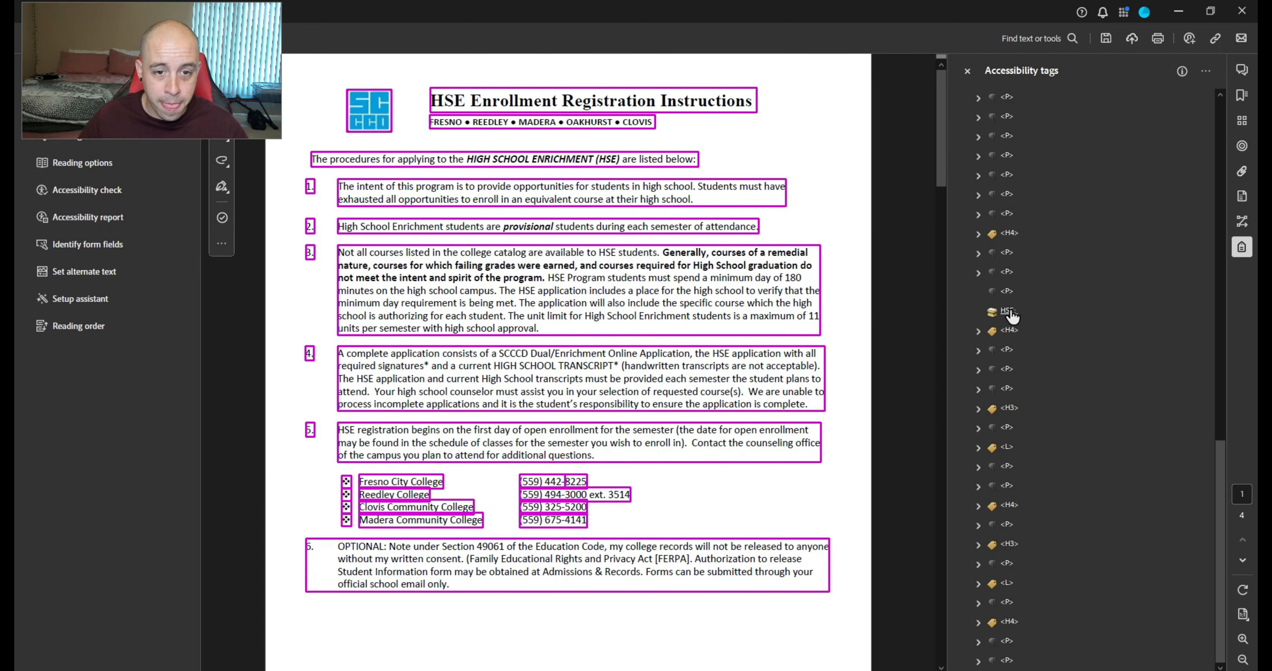
left_click_drag(1010, 312, 1008, 293)
left_click(1009, 293)
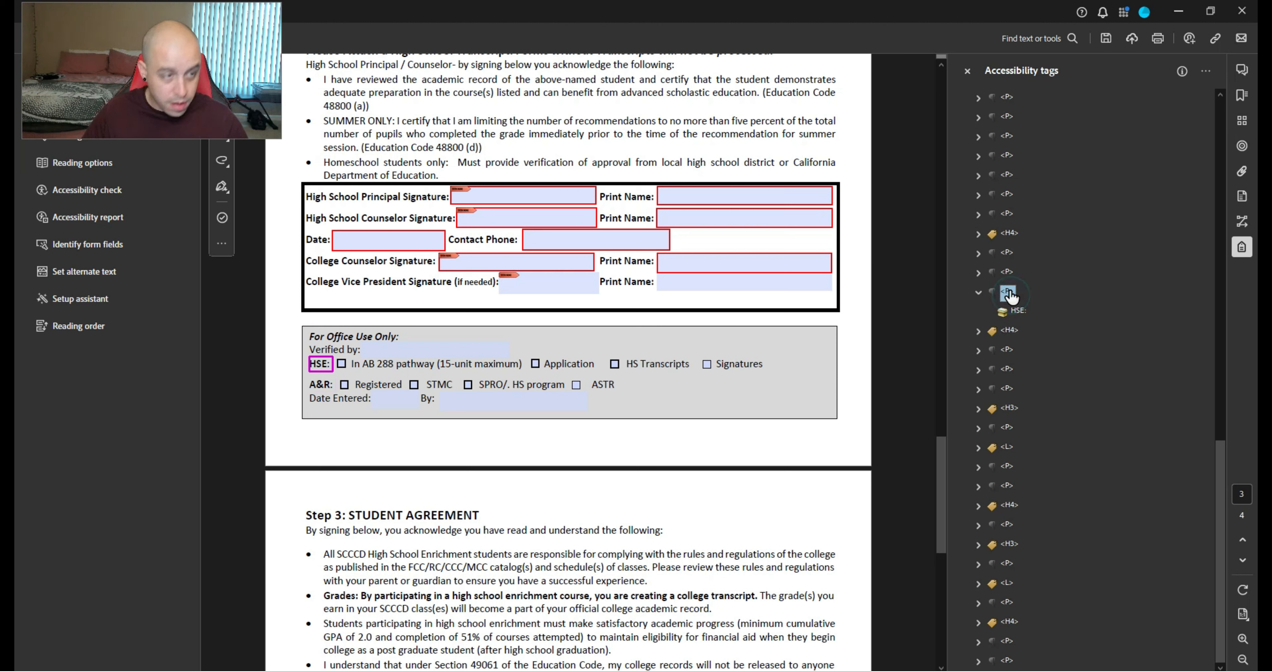
Move the HSE: paragraph tag directly below the Verified by paragraph, ahead of the HSE checkbox paragraph, and collapse it
key("Up")
key("Up")
key("ctrl+v")
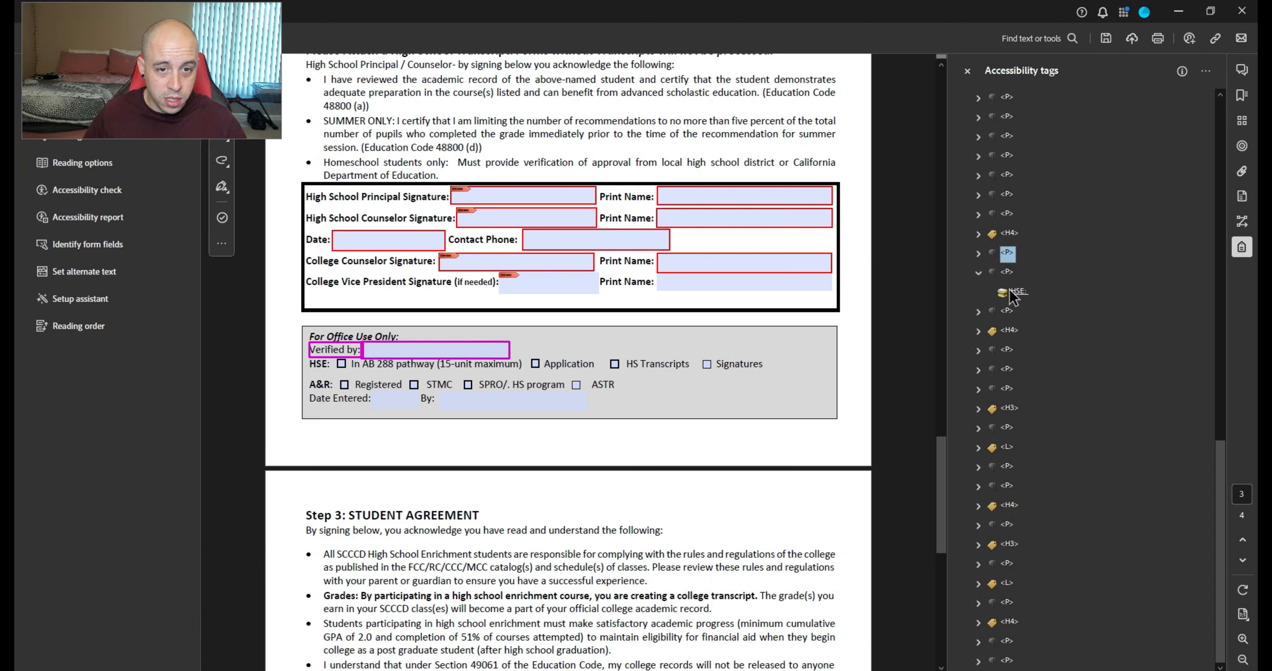
key("Down")
key("Left")
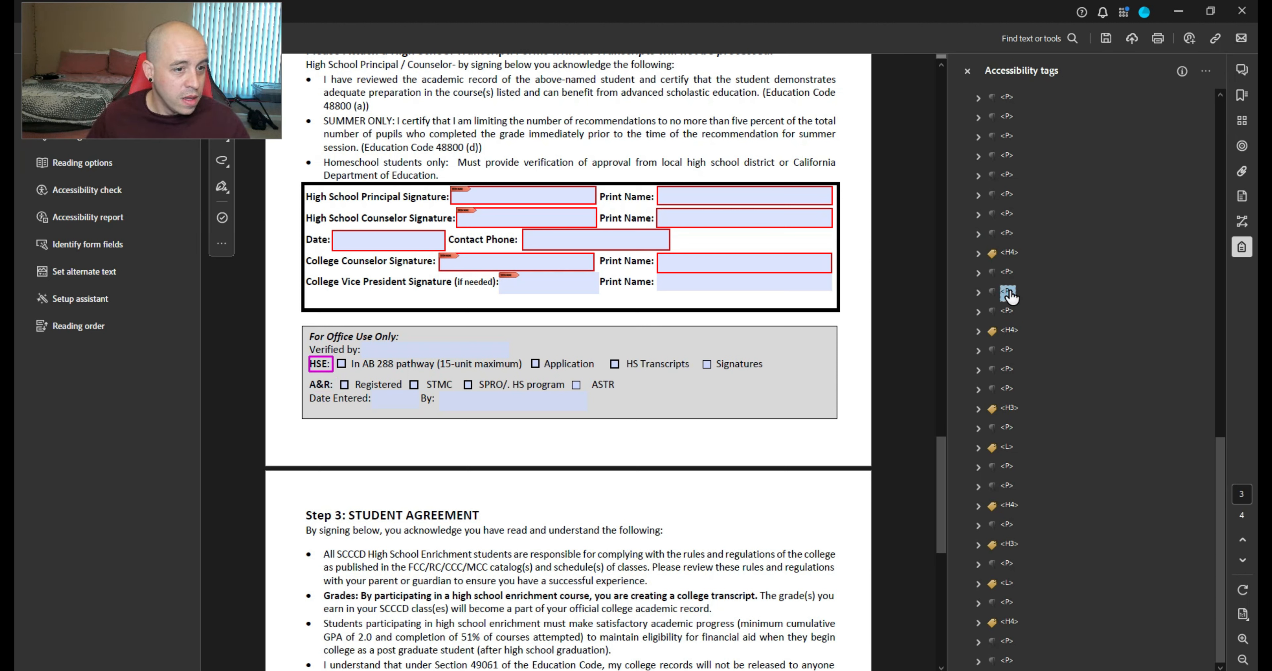
Expand the HSE checkbox paragraph and its four Span tags to check their form fields and labels
key("Down")
key("Right")
key("Down")
key("Right")
key("Down")
key("Down")
key("Down")
key("Right")
key("Down")
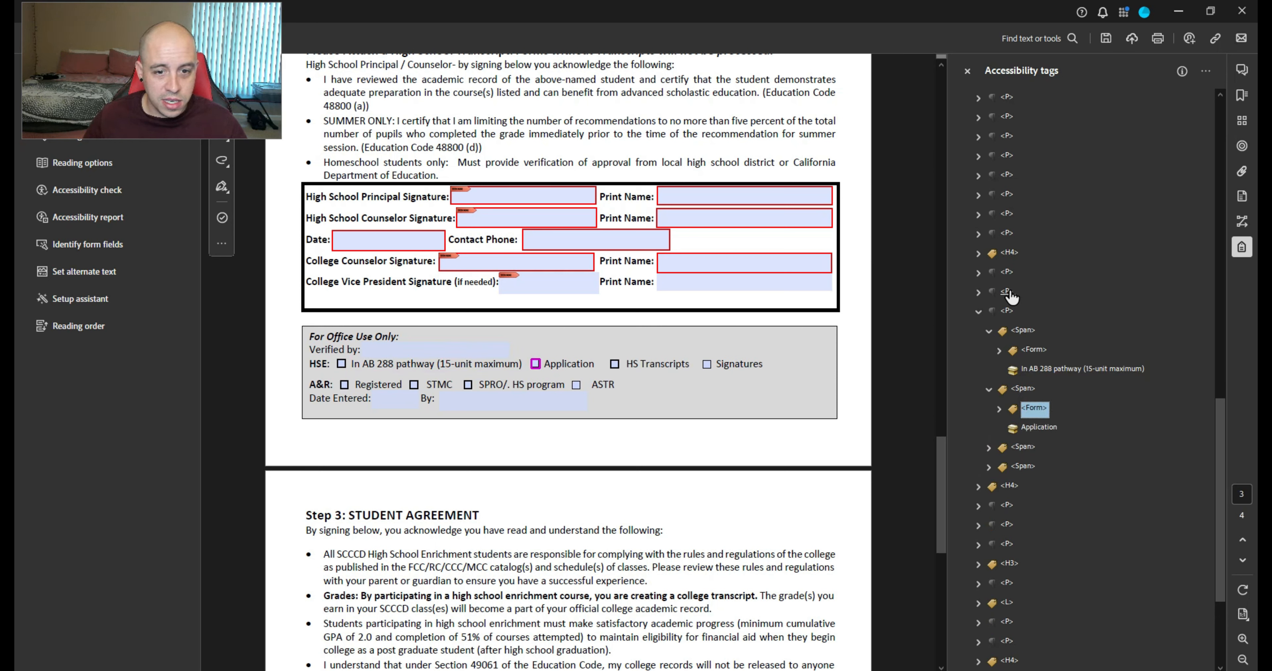
key("Down")
key("Down")
key("Right")
key("Down")
key("Down")
key("Down")
key("Right")
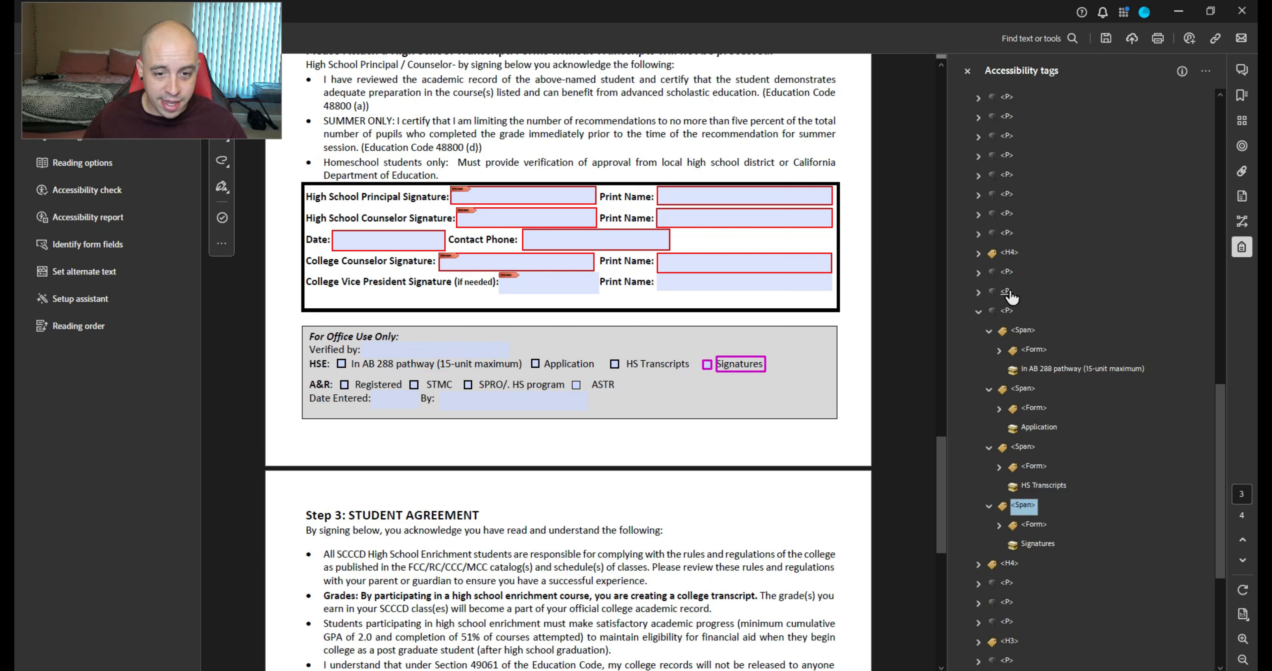
Change the type of all four HSE checkbox Span tags to Paragraph
left_click(1033, 448, "ctrl")
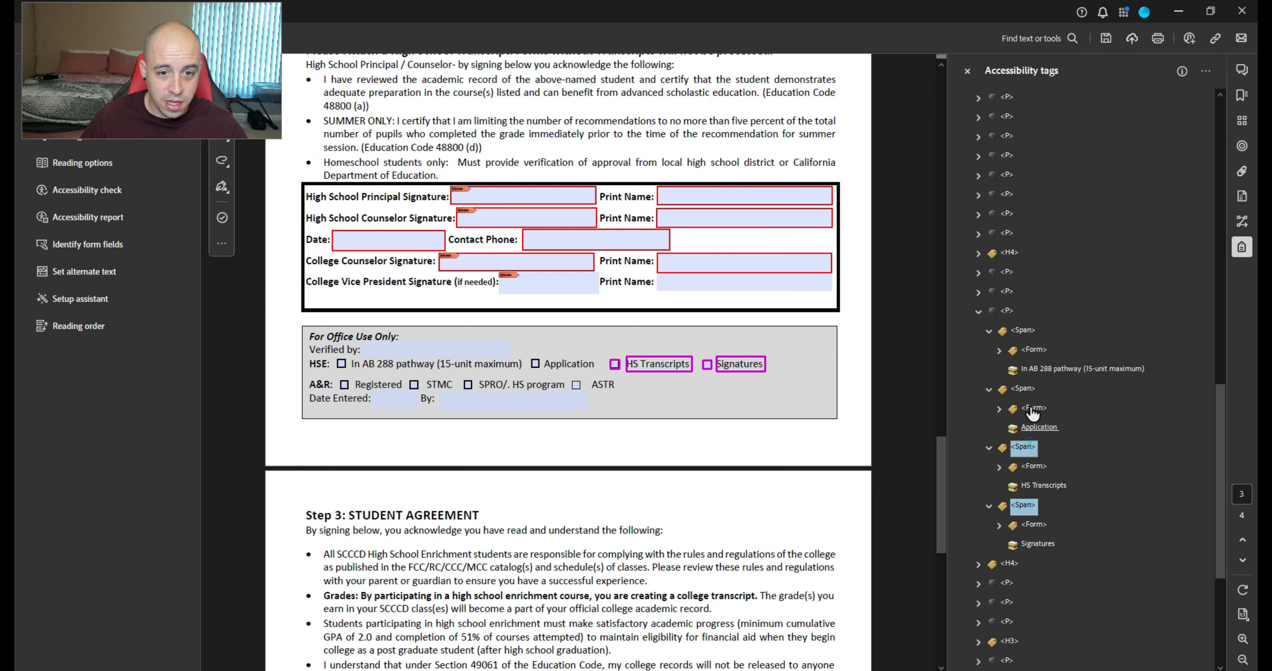
left_click(1025, 388, "ctrl")
left_click(1028, 335, "ctrl")
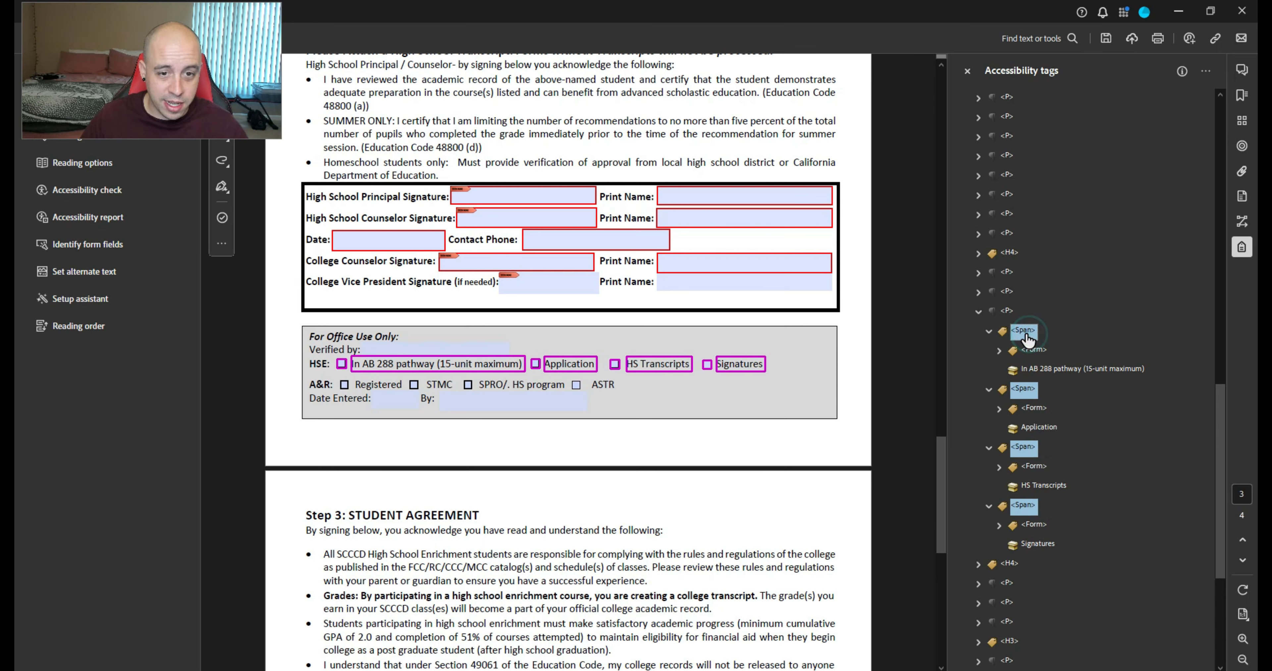
right_click(1057, 340)
left_click(1107, 611)
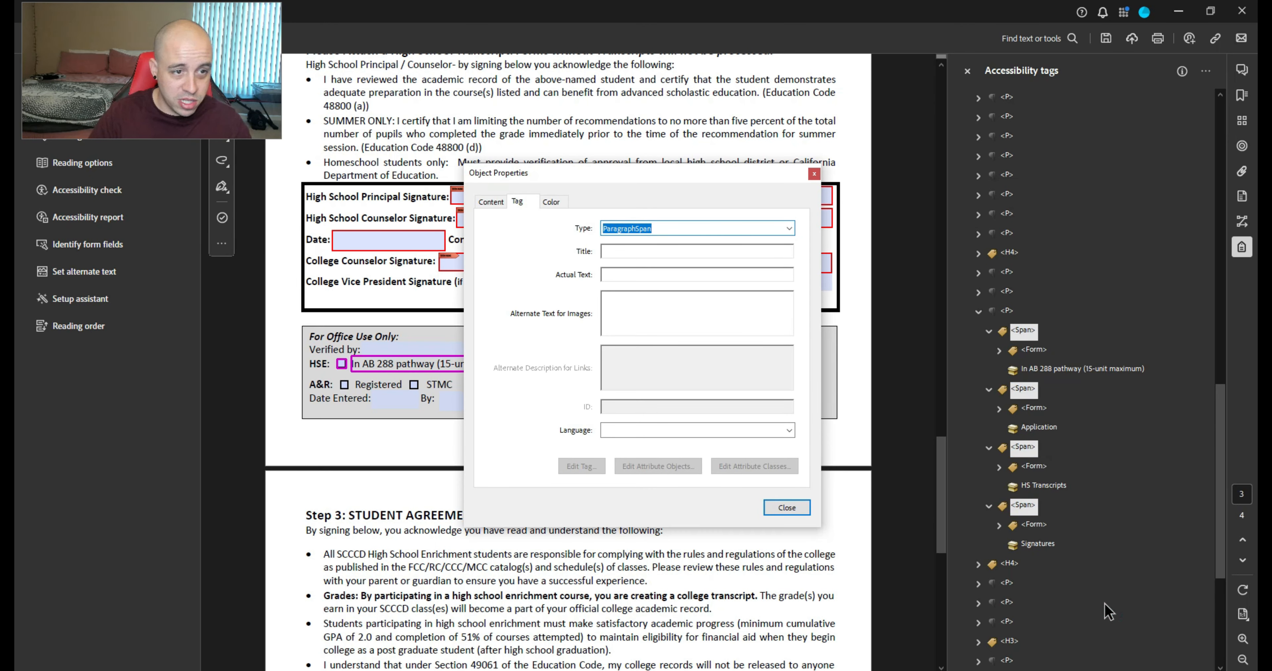
type("p")
key("Return")
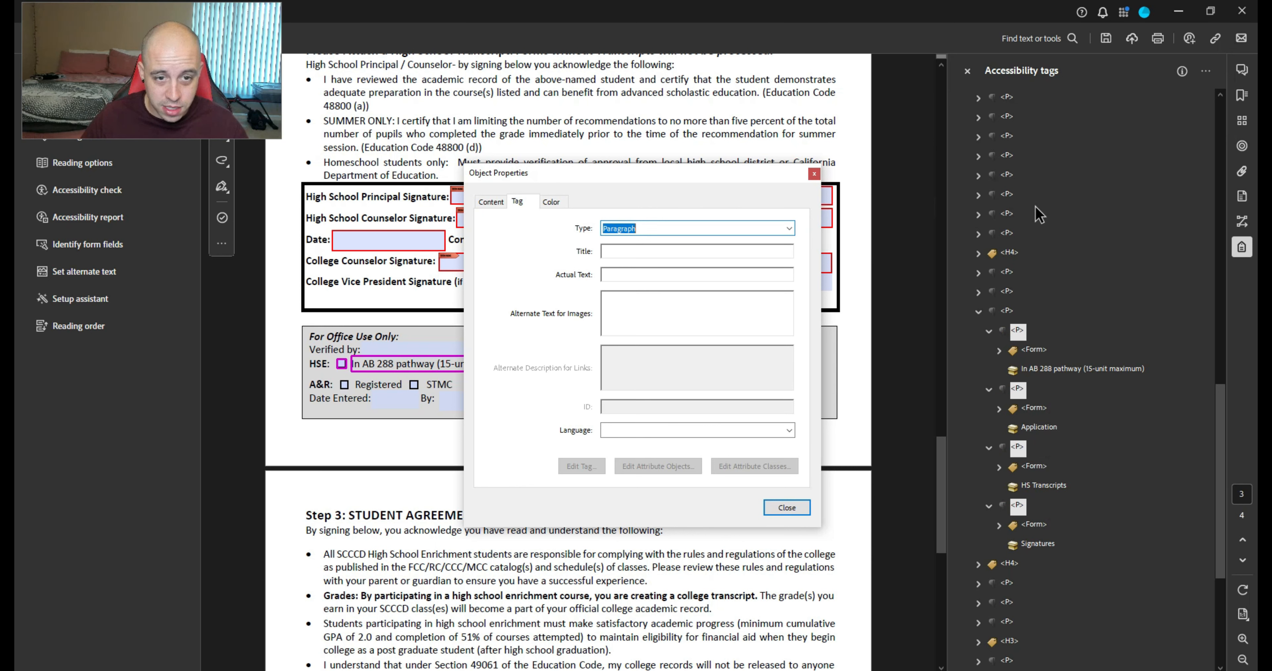
left_click(793, 508)
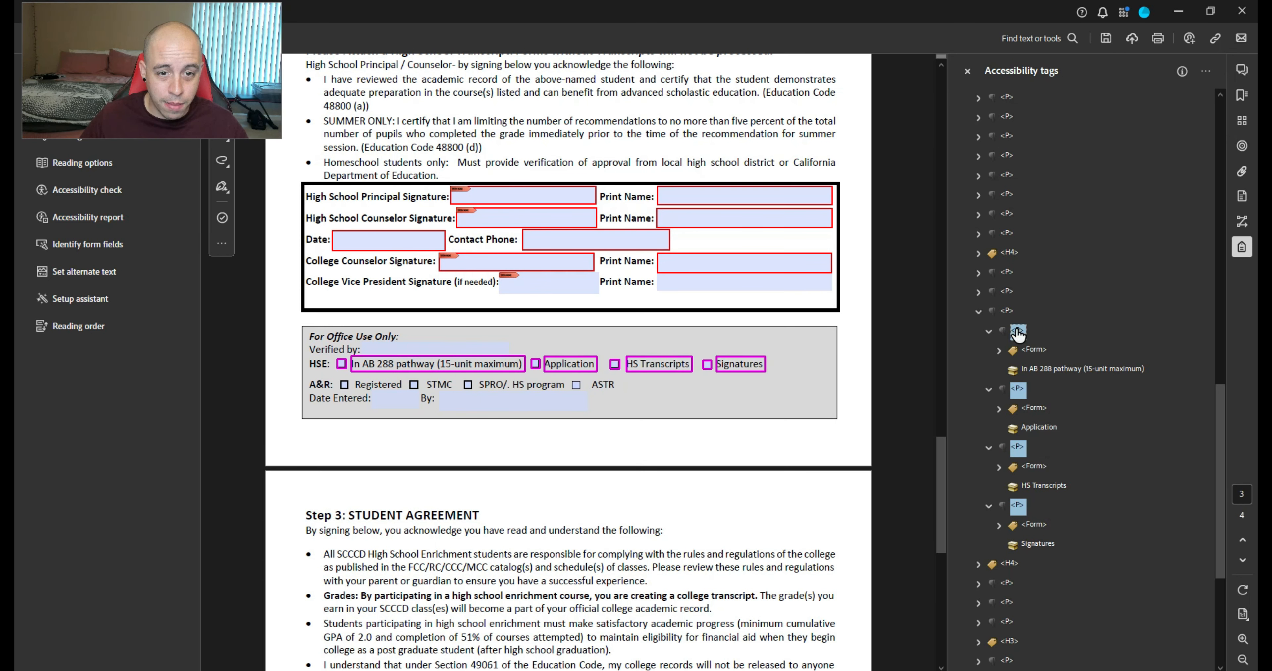
Move the four HSE checkbox paragraphs out of their parent paragraph, delete the emptied parent, and collapse them
left_click_drag(1018, 330, 998, 305)
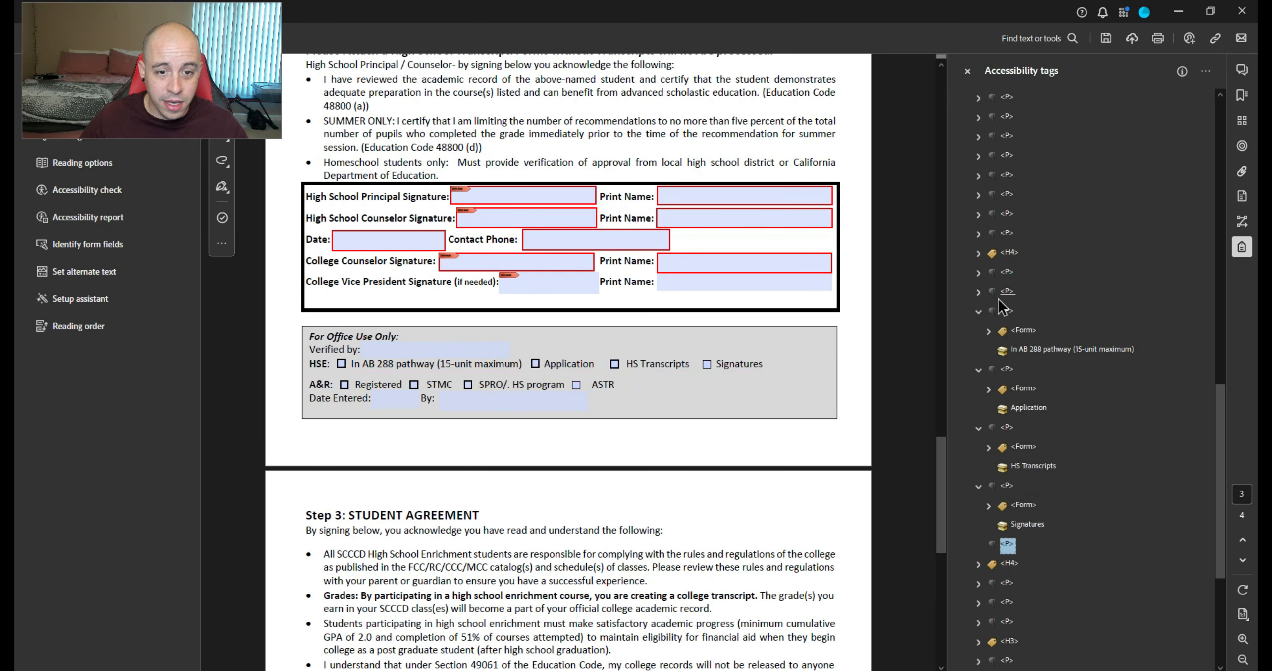
key("Left")
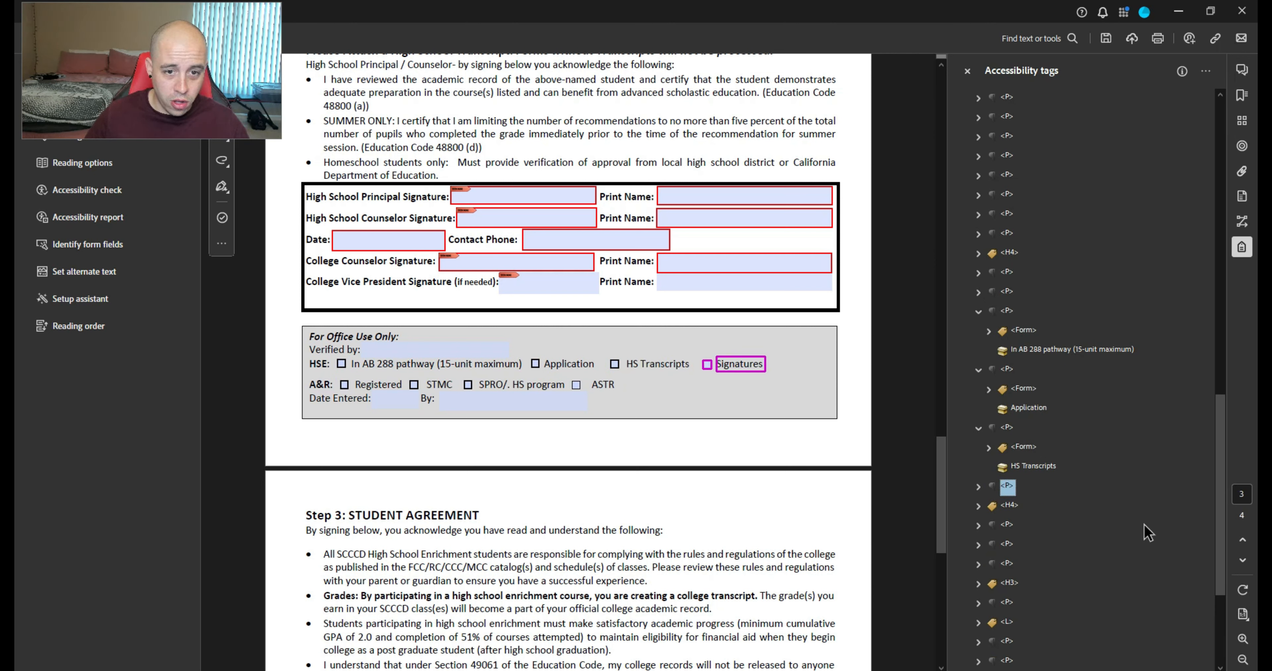
left_click(979, 311)
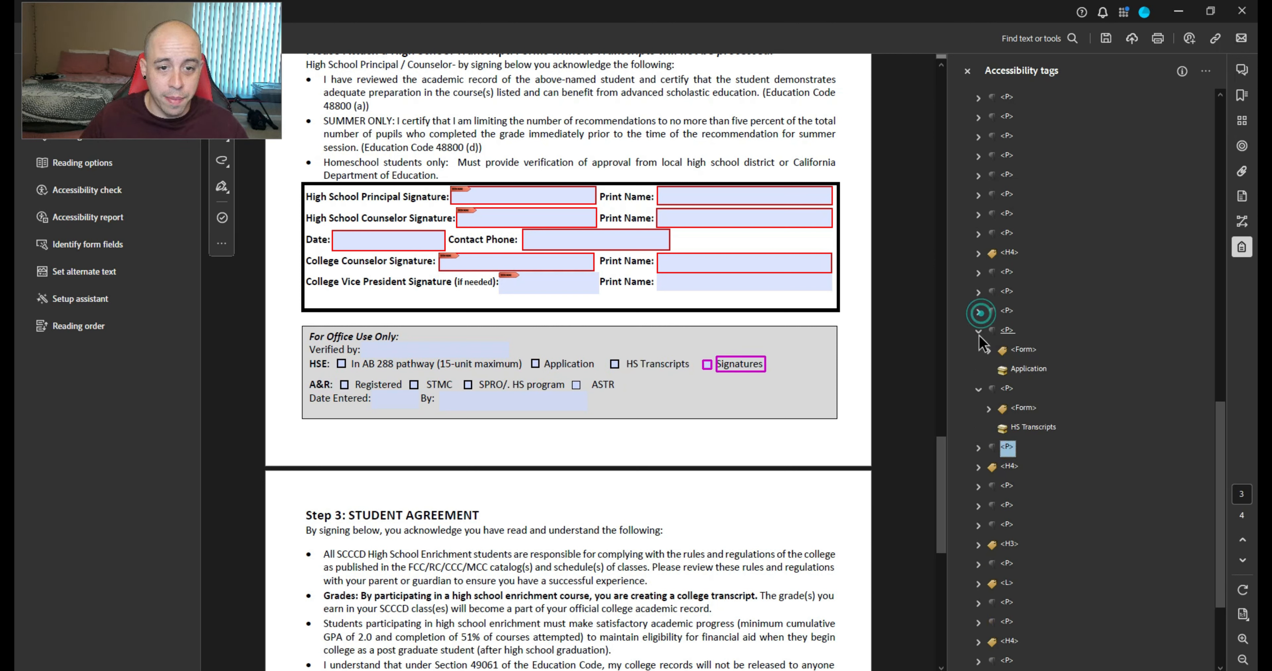
left_click(979, 332)
left_click(979, 351)
Change the HSE: label's paragraph tag to an H5 heading
left_click(1009, 253)
key("Down")
left_click(1009, 293)
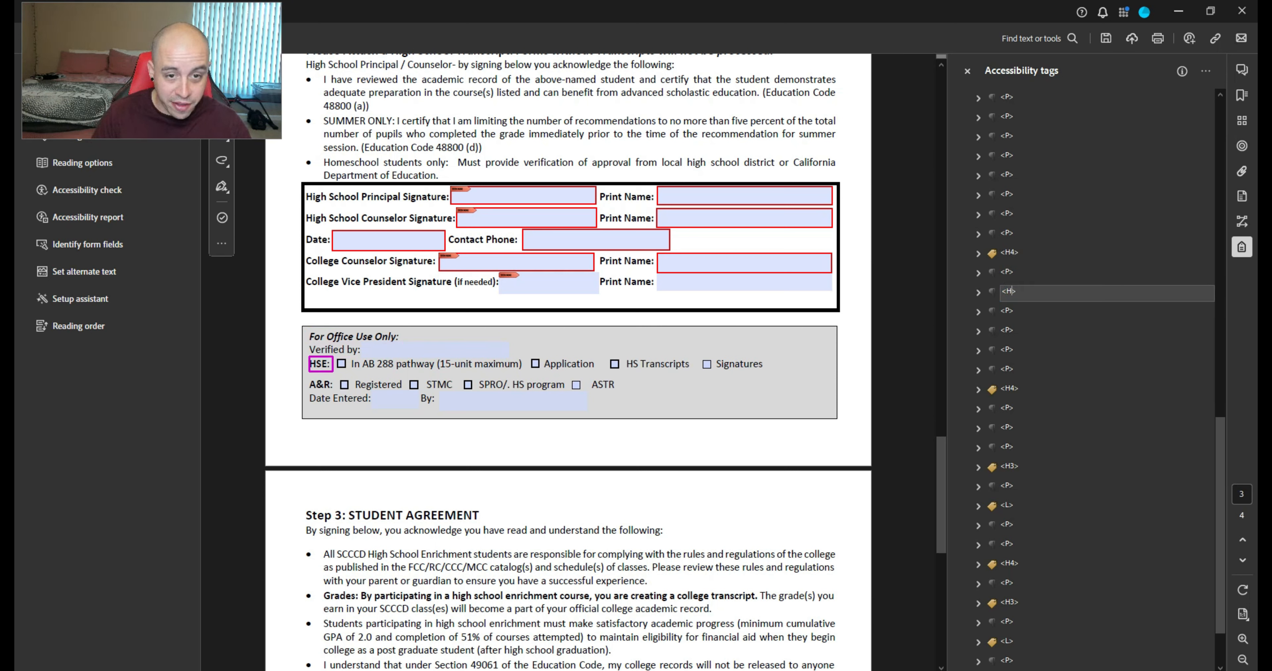
type("5")
key("Return")
Check the order of the HSE checkbox paragraph tags between the HSE: heading and the A&R: heading
key("Down")
key("Down")
key("Down")
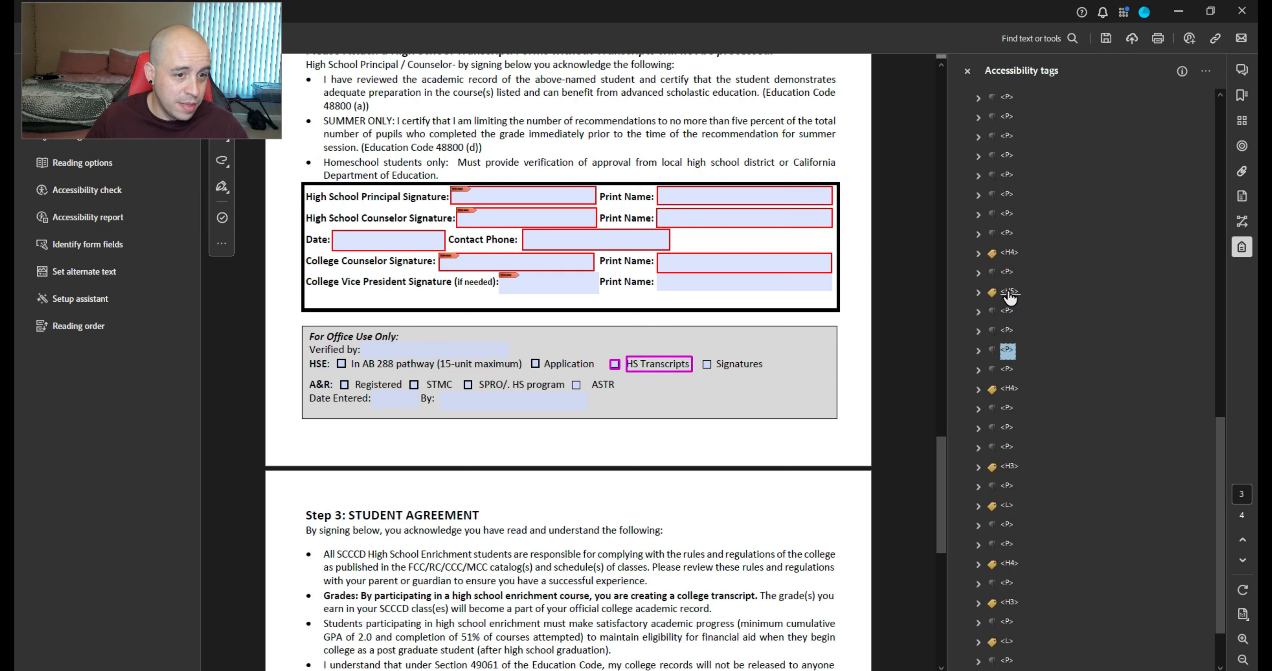
key("Down")
key("Up")
key("Up")
key("Up")
key("Down")
key("Down")
key("Down")
key("Down")
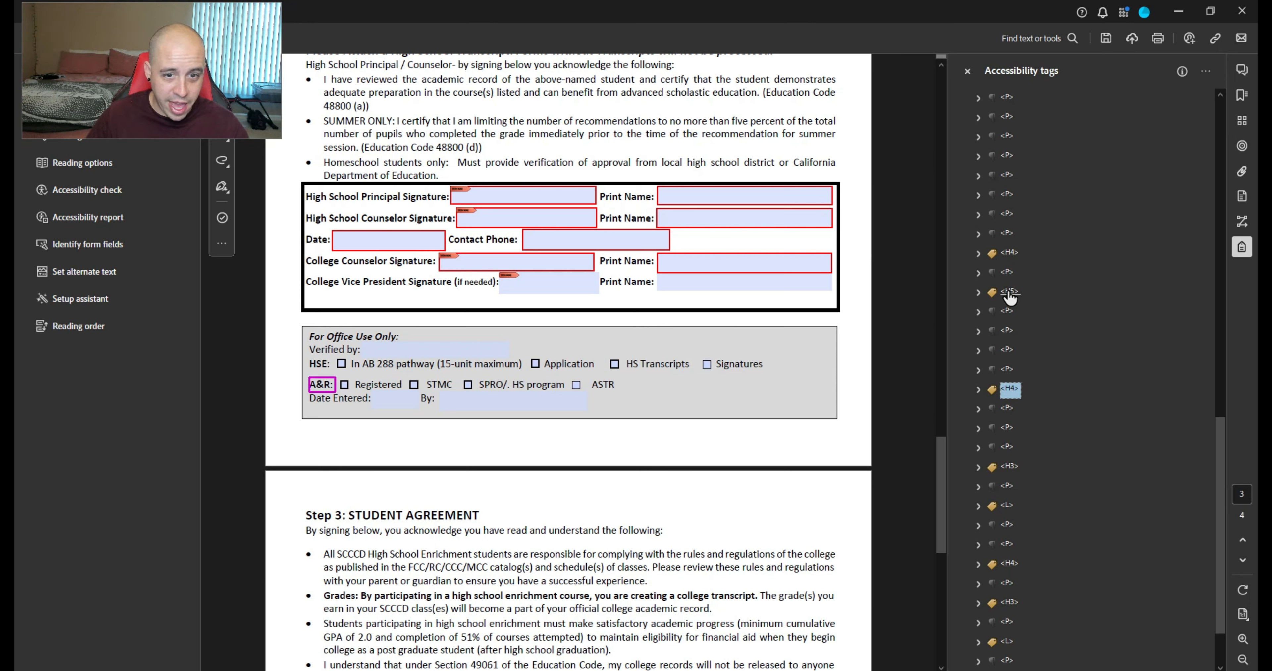
key("Up")
key("Up")
key("Up")
key("Down")
key("Down")
key("Down")
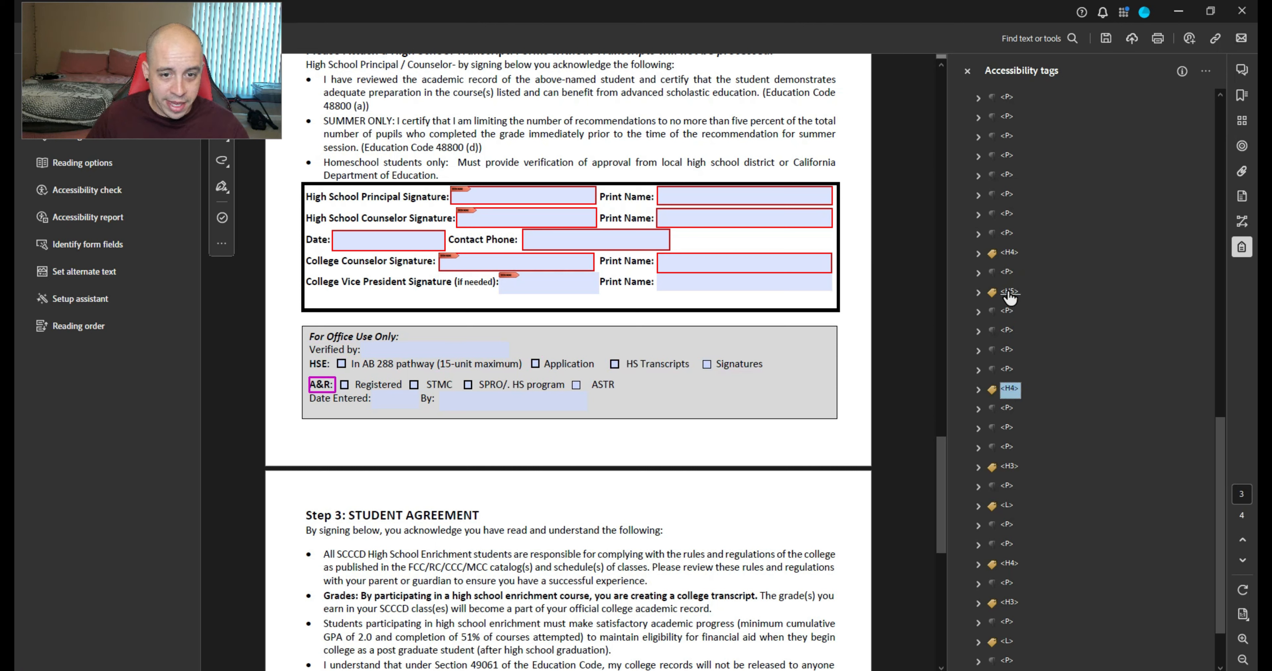
Change the A&R: heading tag to H5
key("F2")
key("Left")
type("5")
key("Return")
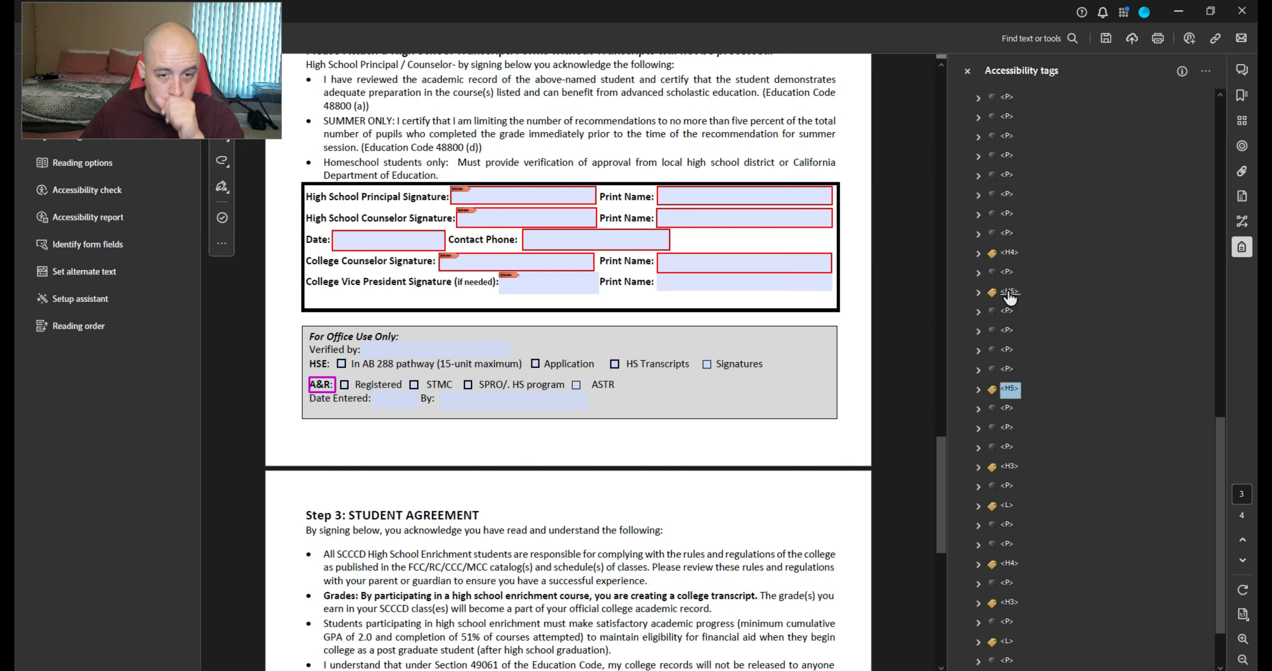
Expand the paragraph following the A&R: heading and its three Span tags to check their content
key("Down")
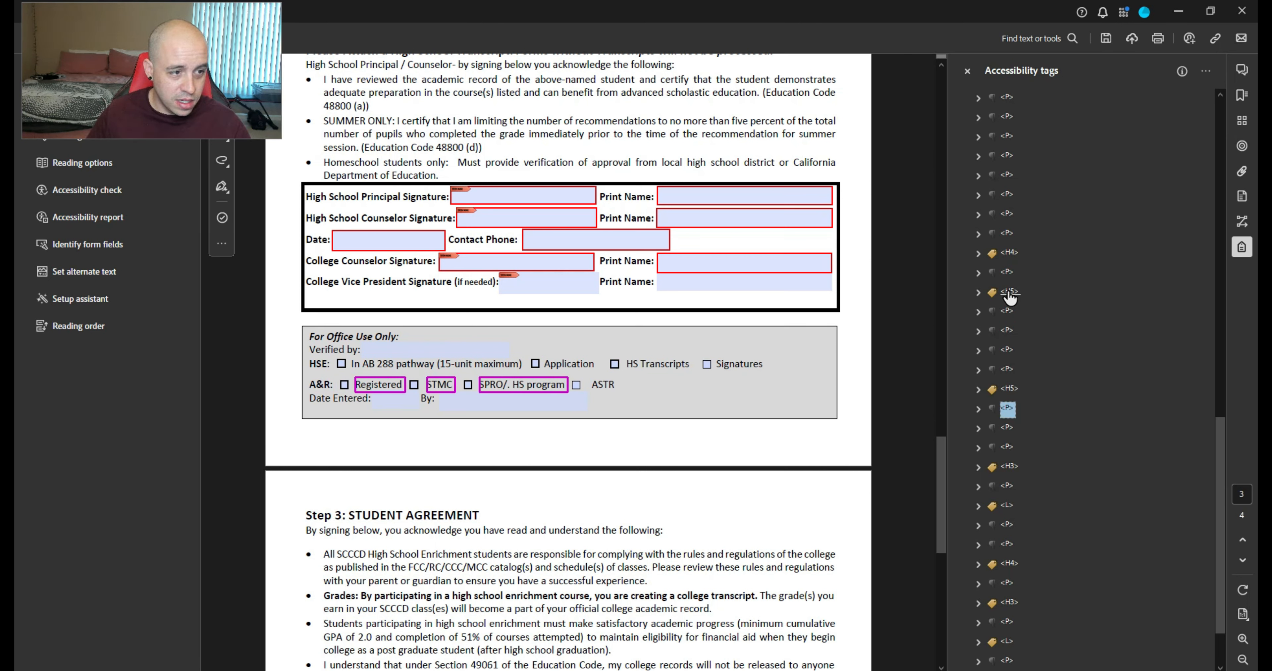
key("Up")
key("Down")
key("Right")
key("Down")
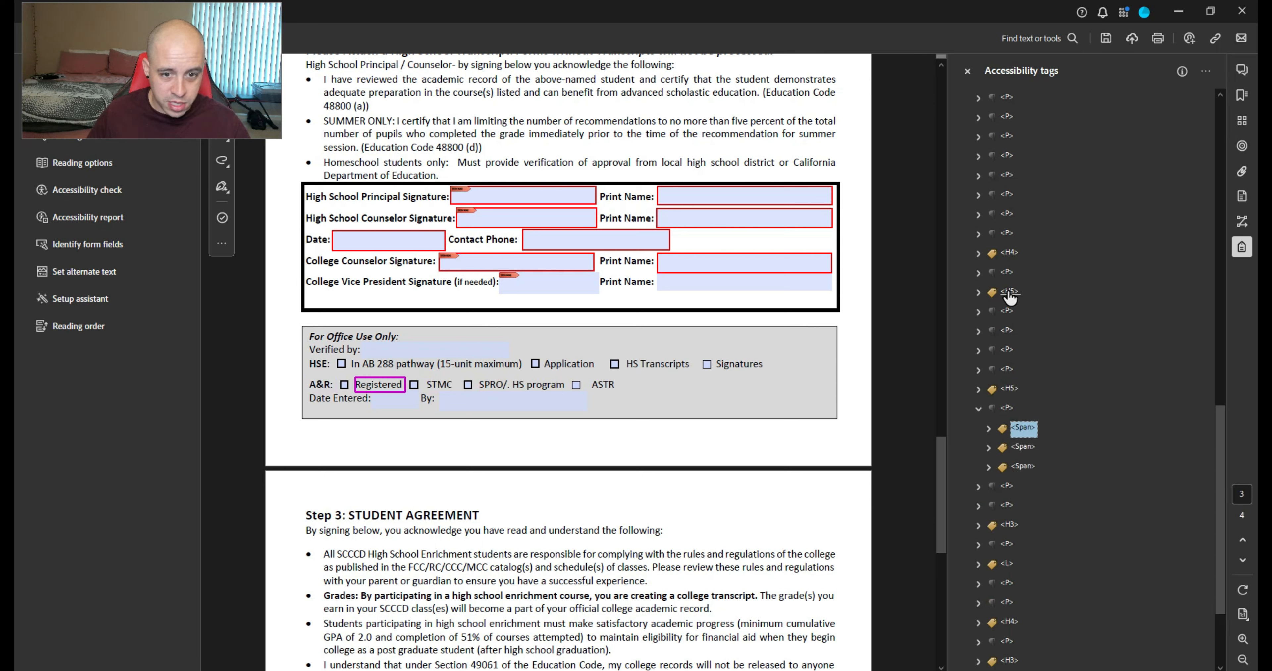
key("Right")
key("Down")
key("Down")
key("Right")
key("Down")
key("Down")
key("Right")
key("Down")
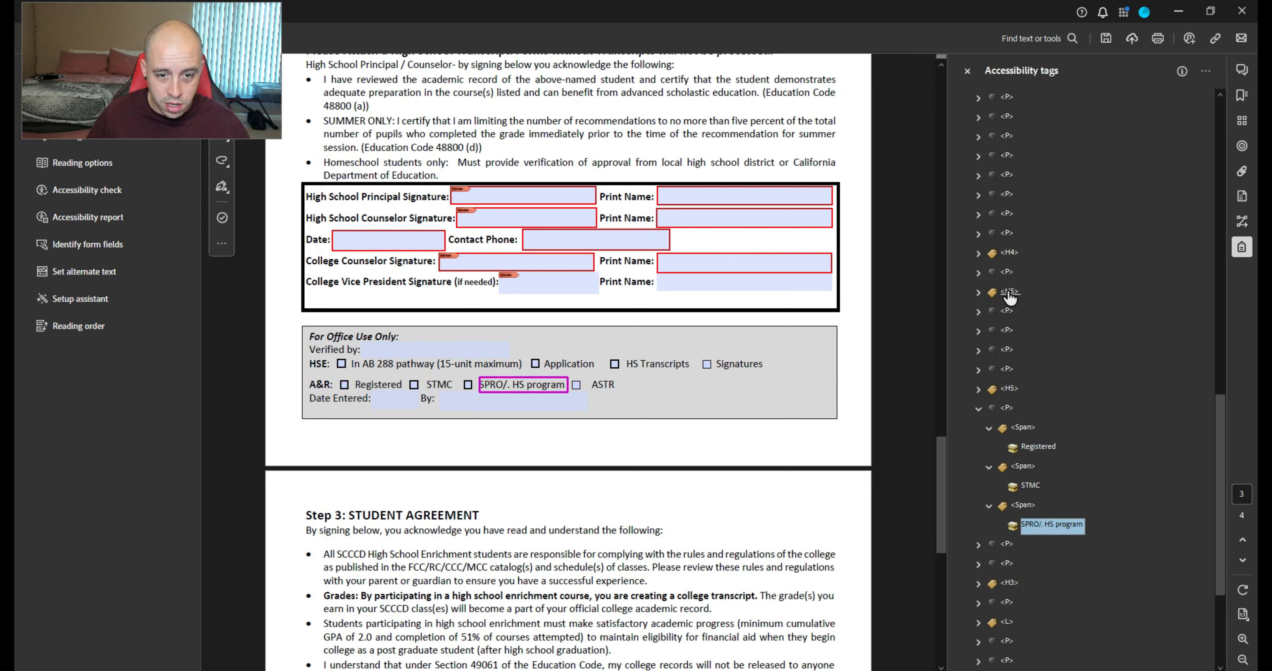
Expand the paragraph tag holding ASTR and Date Entered to check its labels and form fields
key("Down")
key("Right")
key("Down")
key("Down")
key("Down")
key("Down")
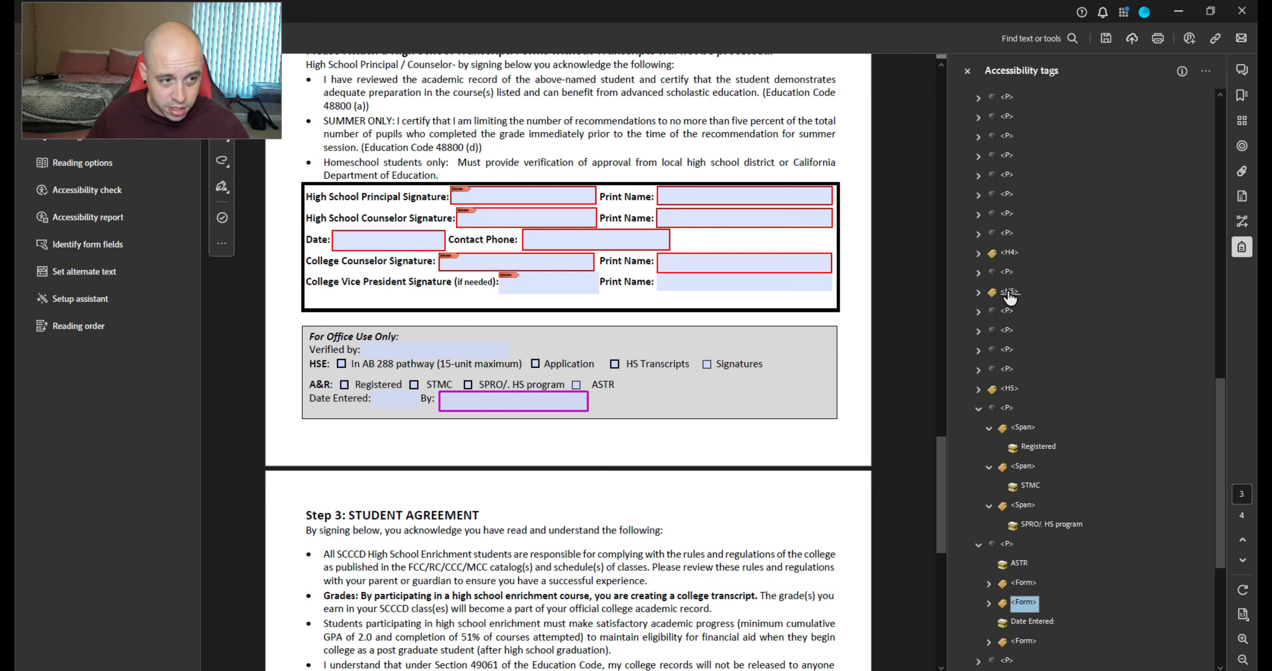
Add four empty paragraph tags directly after the A&R: heading tag
key("Up")
key("Up")
key("Up")
key("Up")
key("Up")
key("Up")
key("Up")
key("Up")
key("Up")
key("Up")
key("Up")
key("Up")
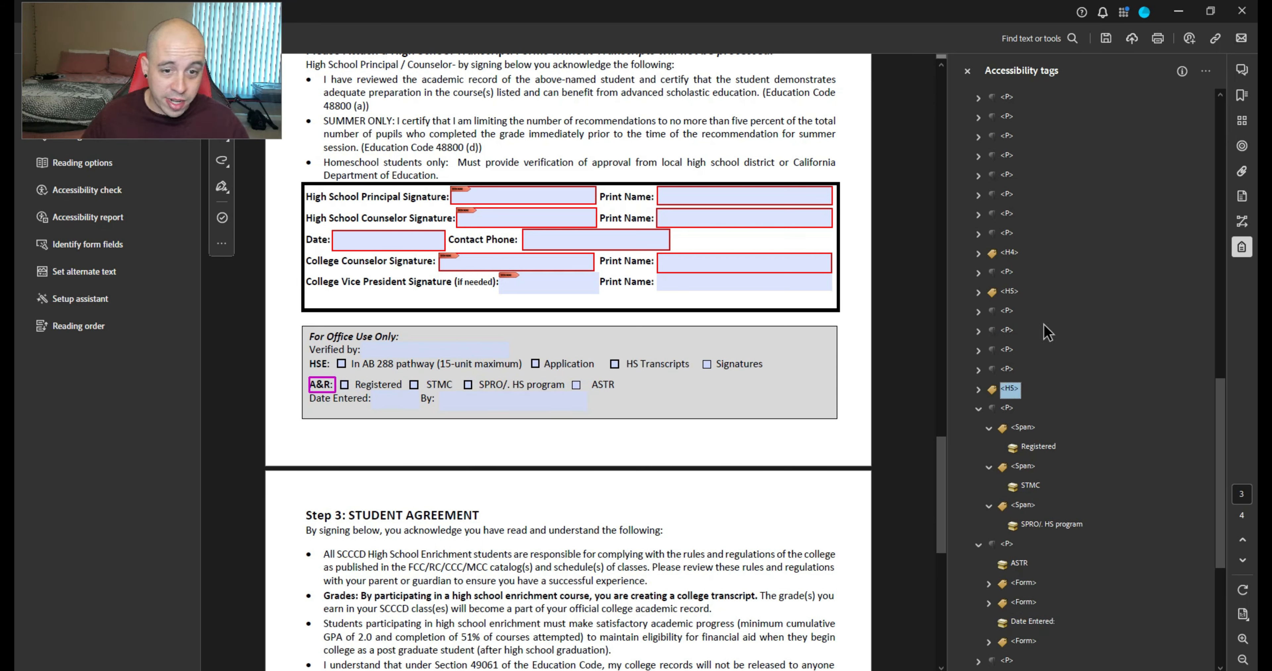
right_click(1017, 389)
left_click(1060, 87)
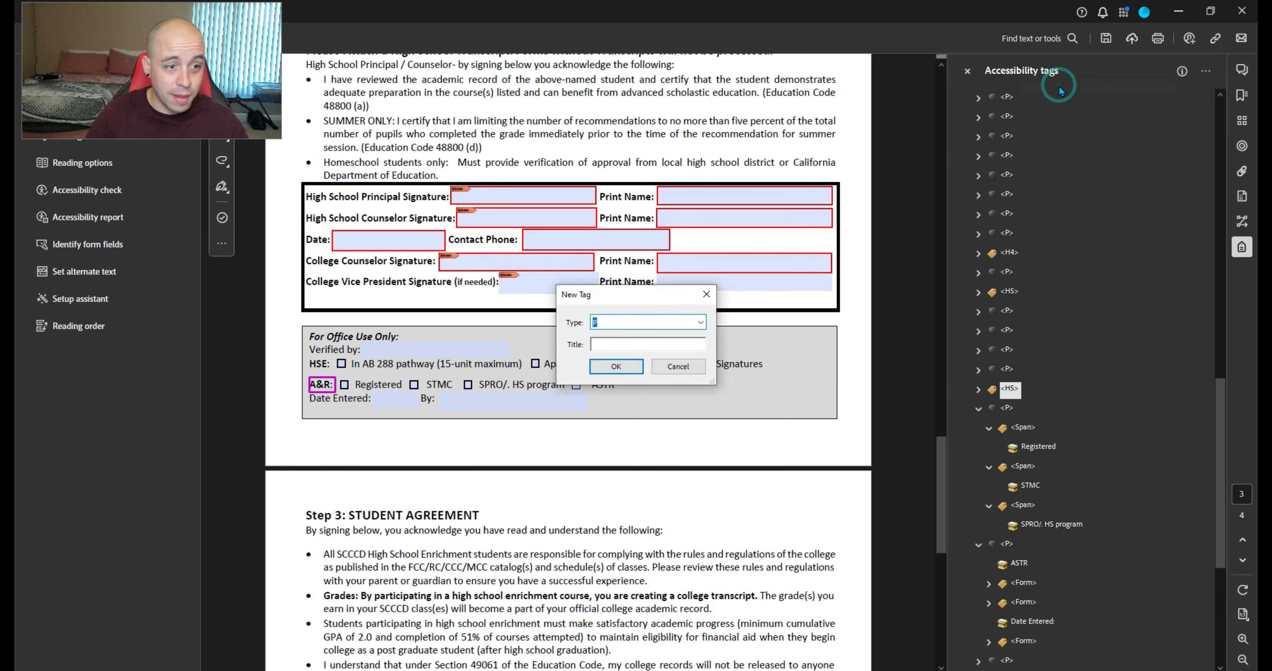
key("Return")
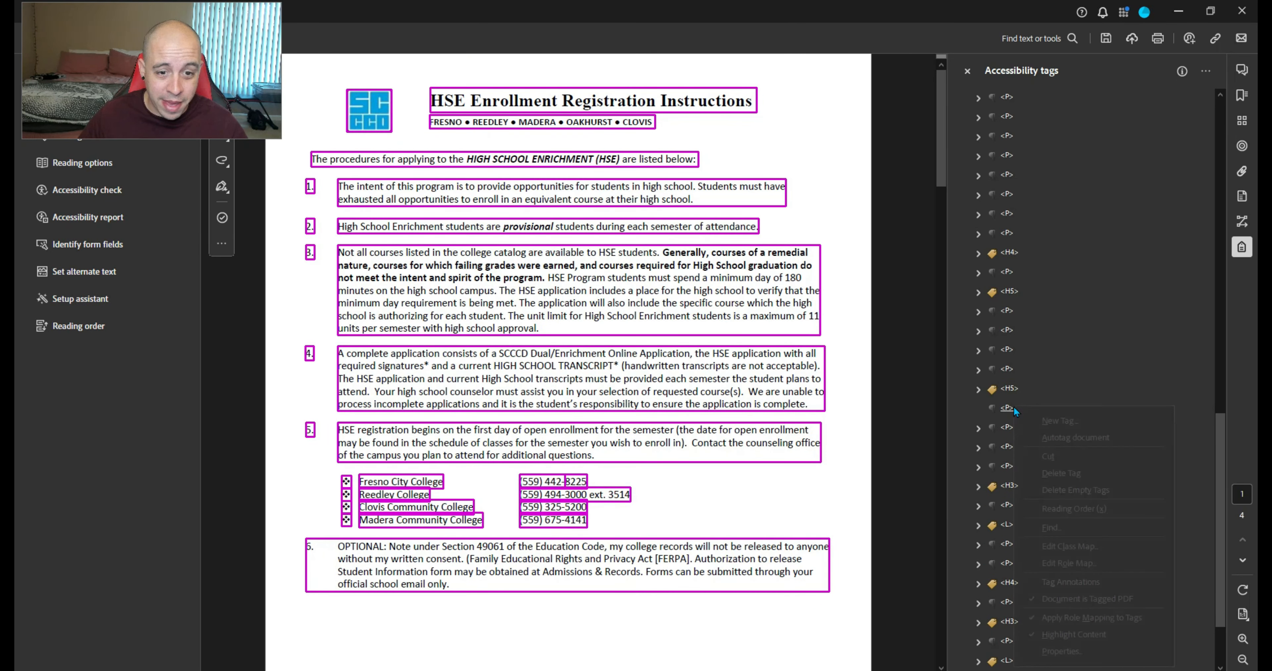
right_click(1014, 407)
left_click(1076, 422)
key("Return")
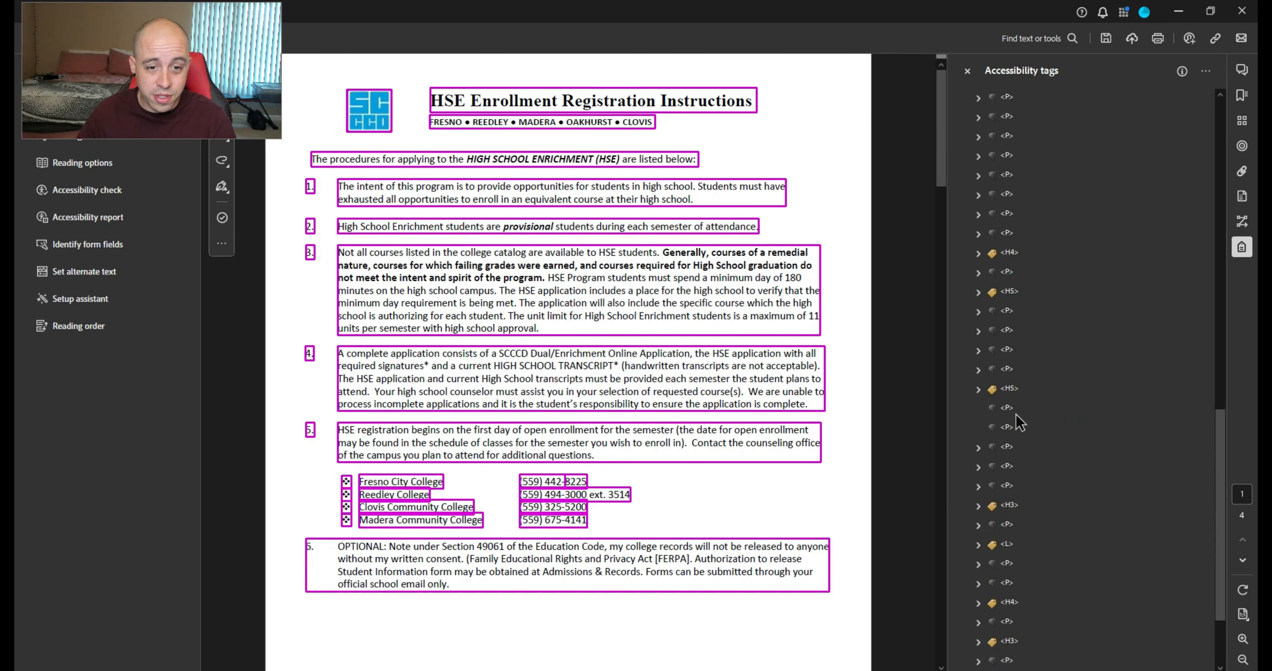
right_click(1012, 410)
left_click(1068, 422)
key("Return")
right_click(1013, 410)
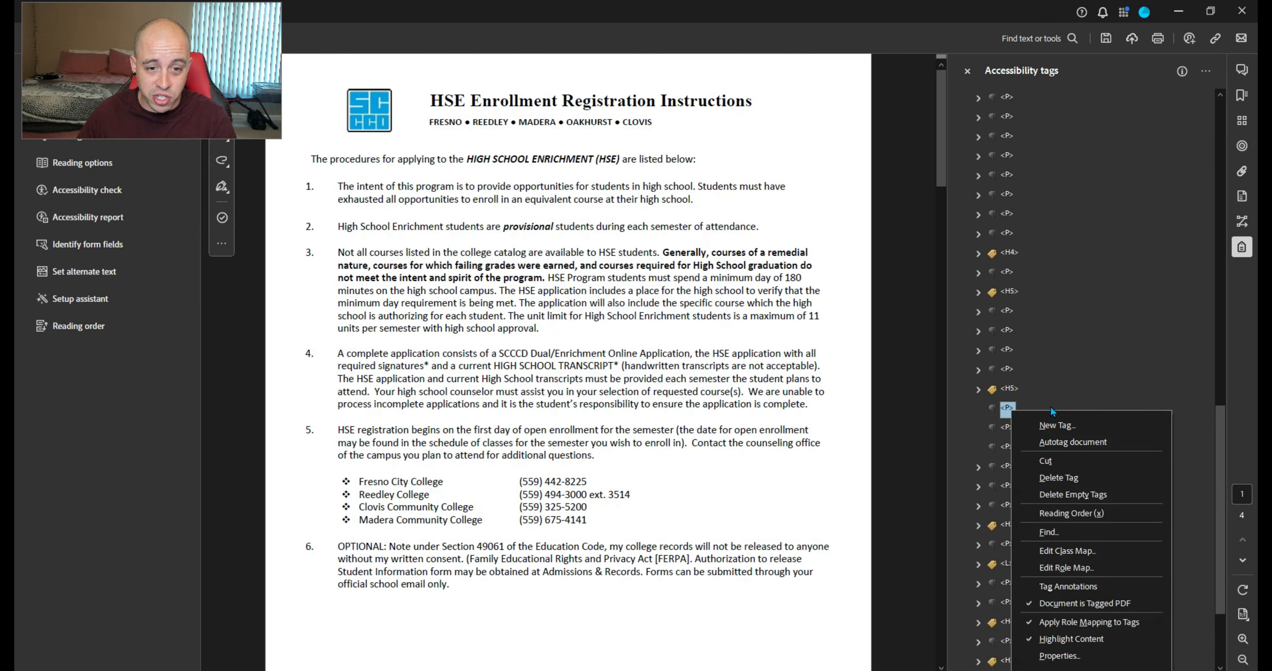
left_click(1059, 419)
key("Return")
Move the Registered label text from its Span into the first empty paragraph after the A&R: heading
left_click(1010, 488)
key("Right")
key("Right")
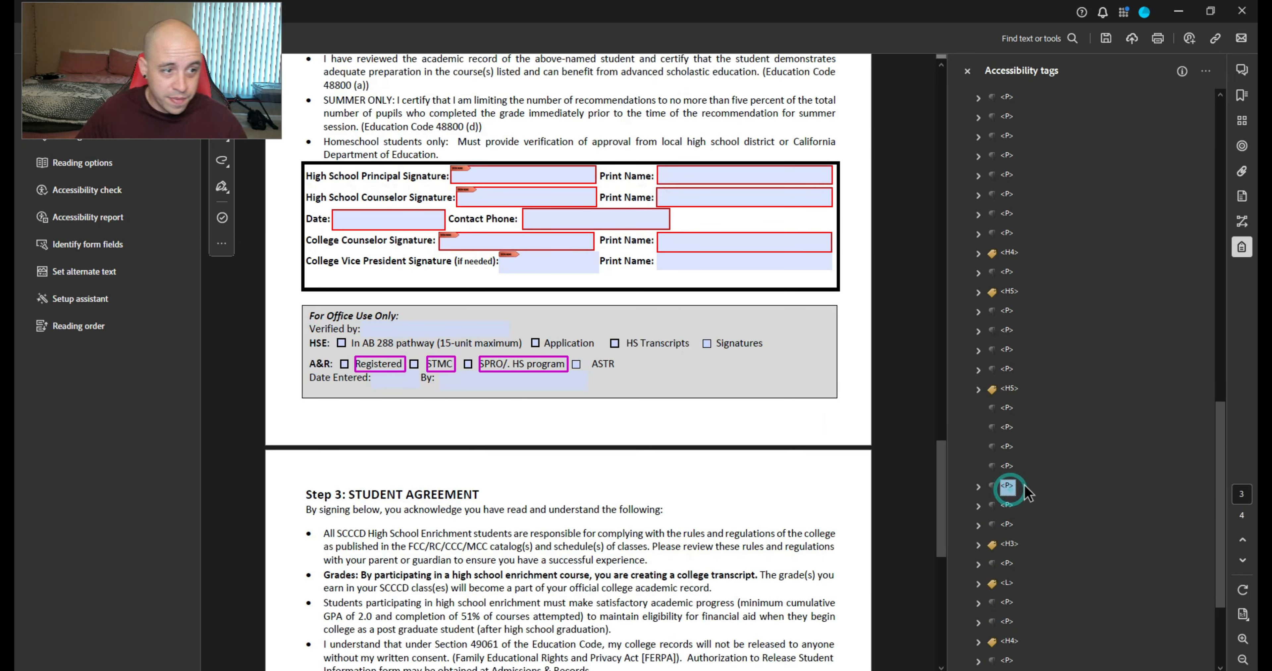
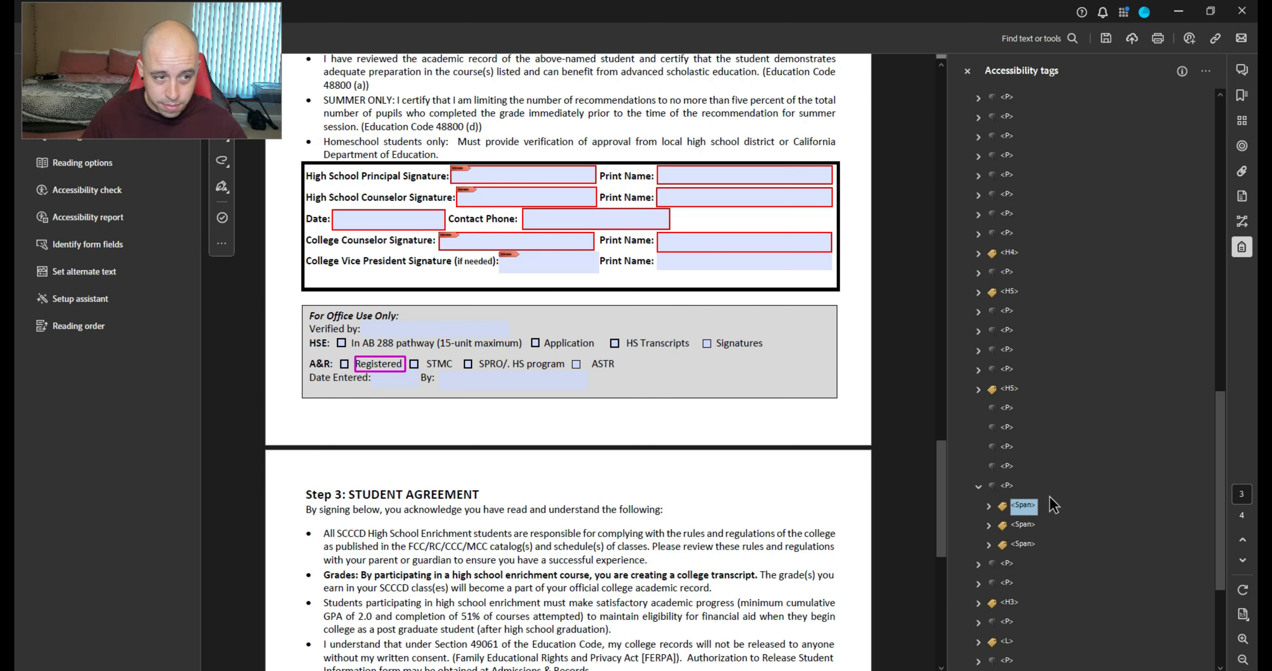
left_click(989, 506)
left_click(1039, 527)
left_click_drag(1039, 530, 1008, 421)
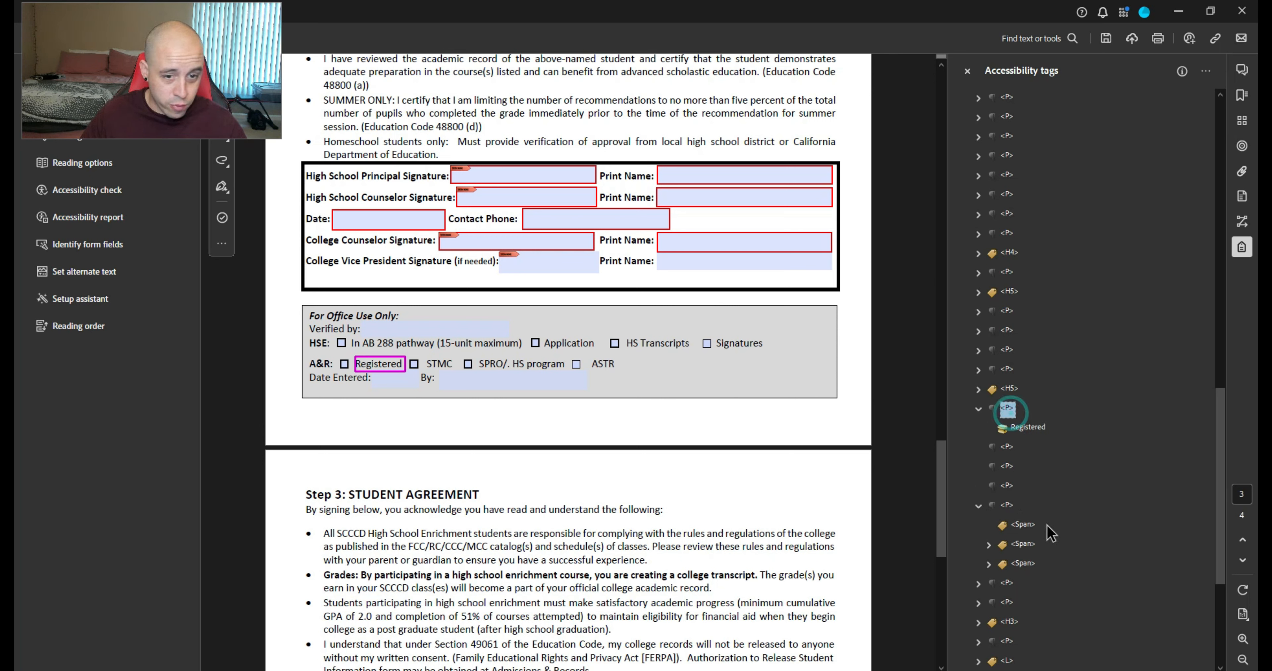
Move the Registered checkbox object from the Form tag under the ASTR paragraph into the Registered label's paragraph
left_click(1006, 585)
key("Right")
key("Down")
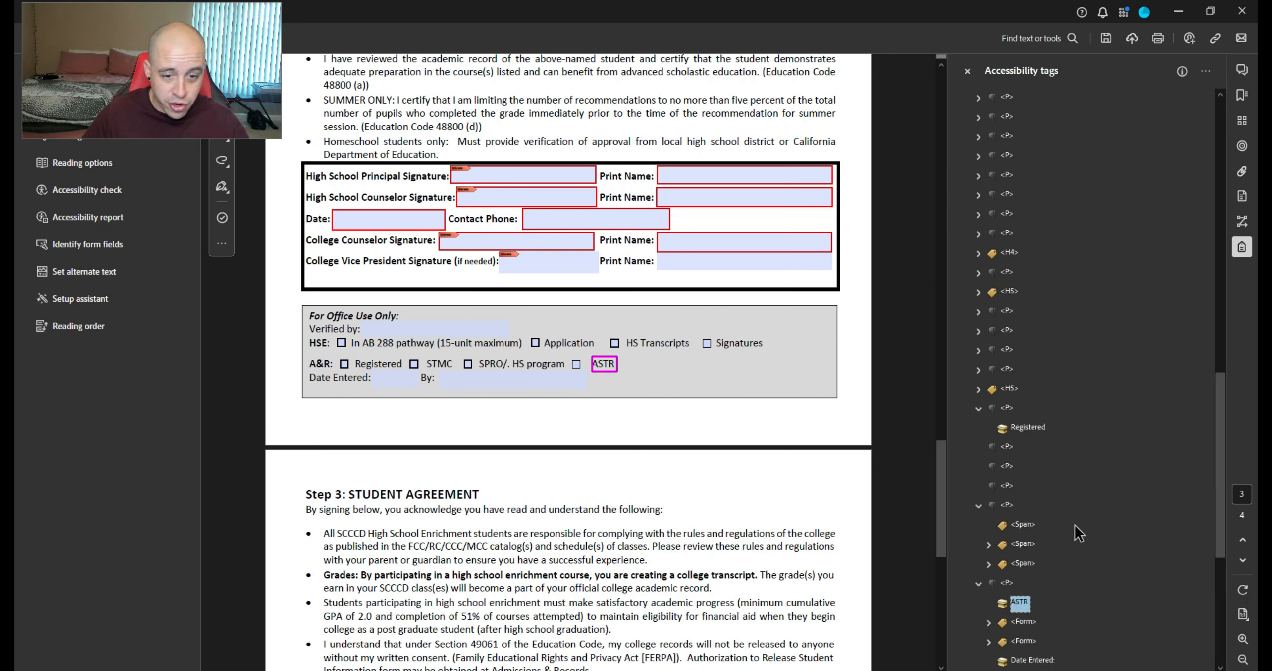
key("Down")
key("Down")
key("Up")
key("Right")
key("Down")
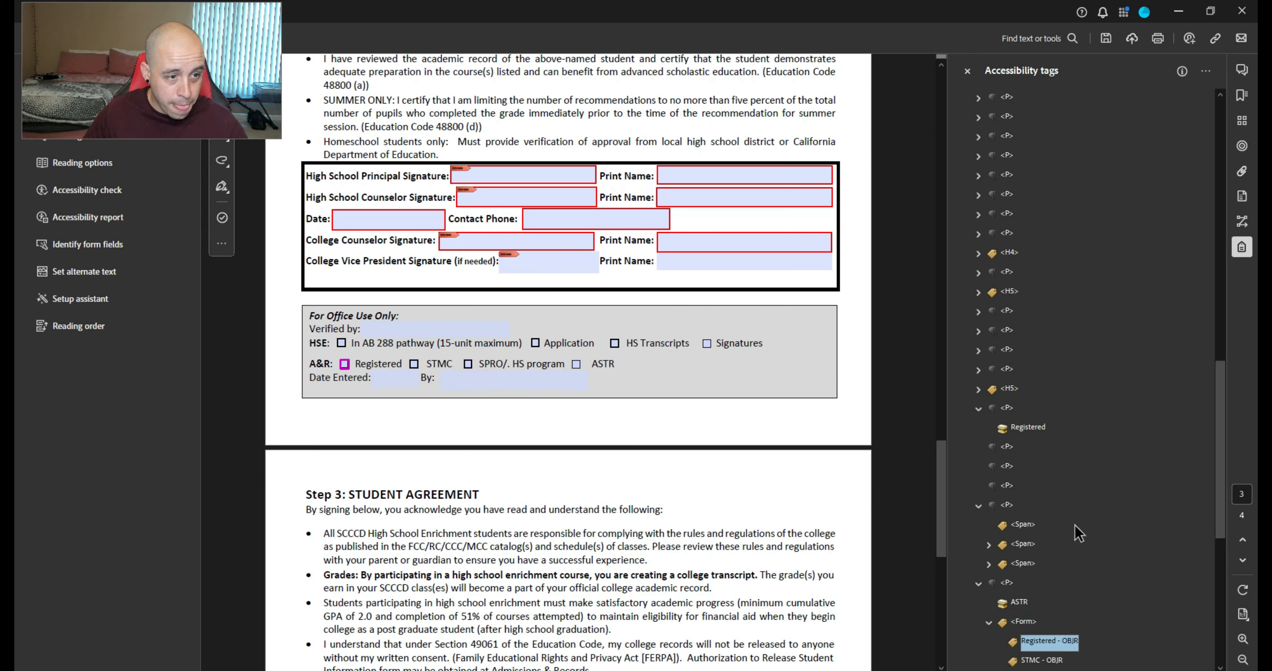
key("Down")
key("Up")
key("Up")
key("Up")
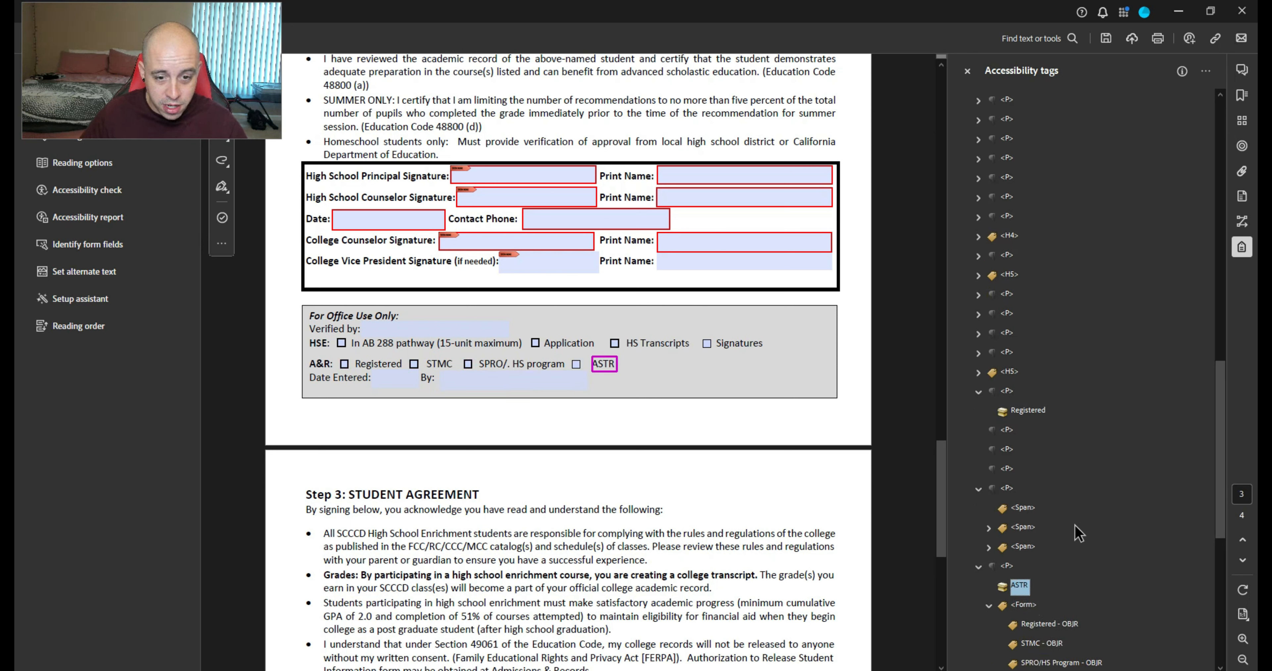
key("Down")
key("Down")
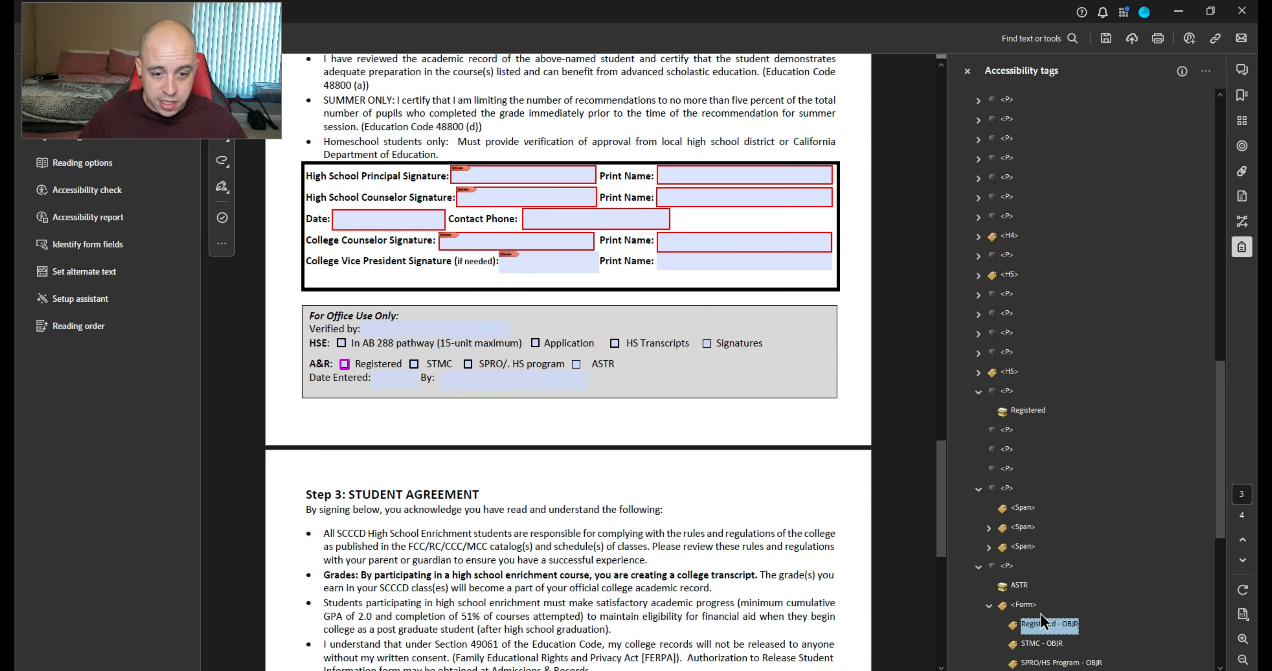
left_click_drag(1033, 624, 1025, 412)
Add a Form tag after the Registered label text and nest the Registered checkbox object inside it
right_click(1025, 411)
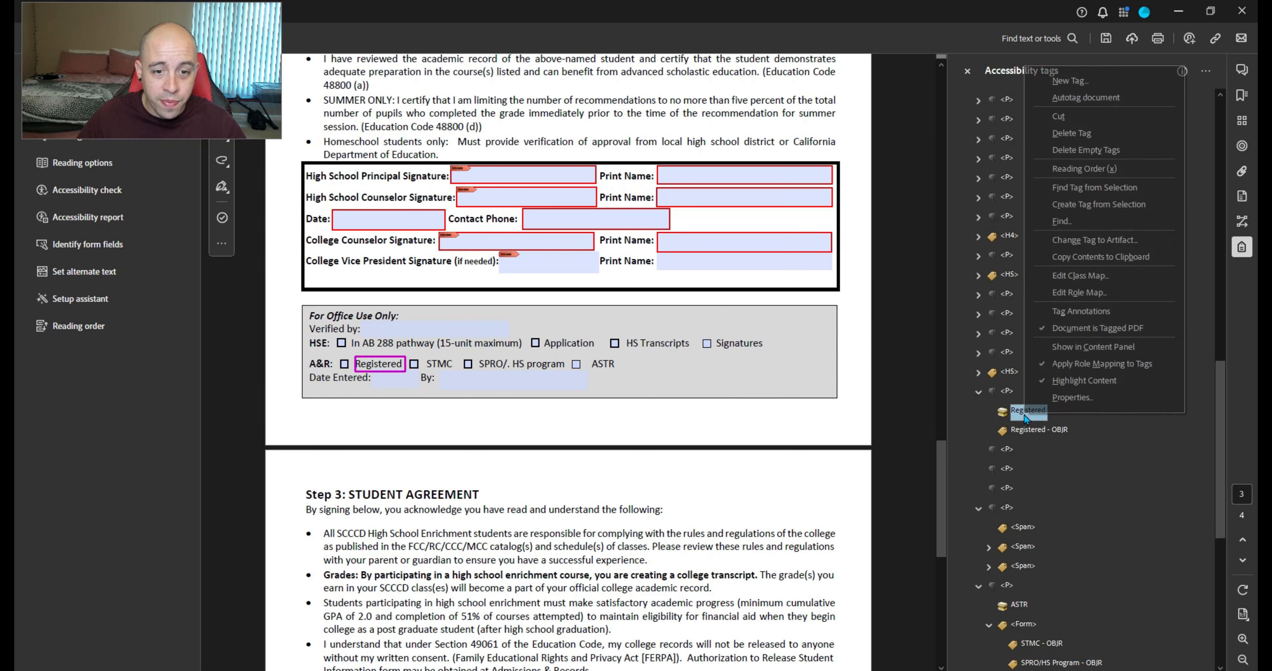
left_click(1144, 80)
type("Form")
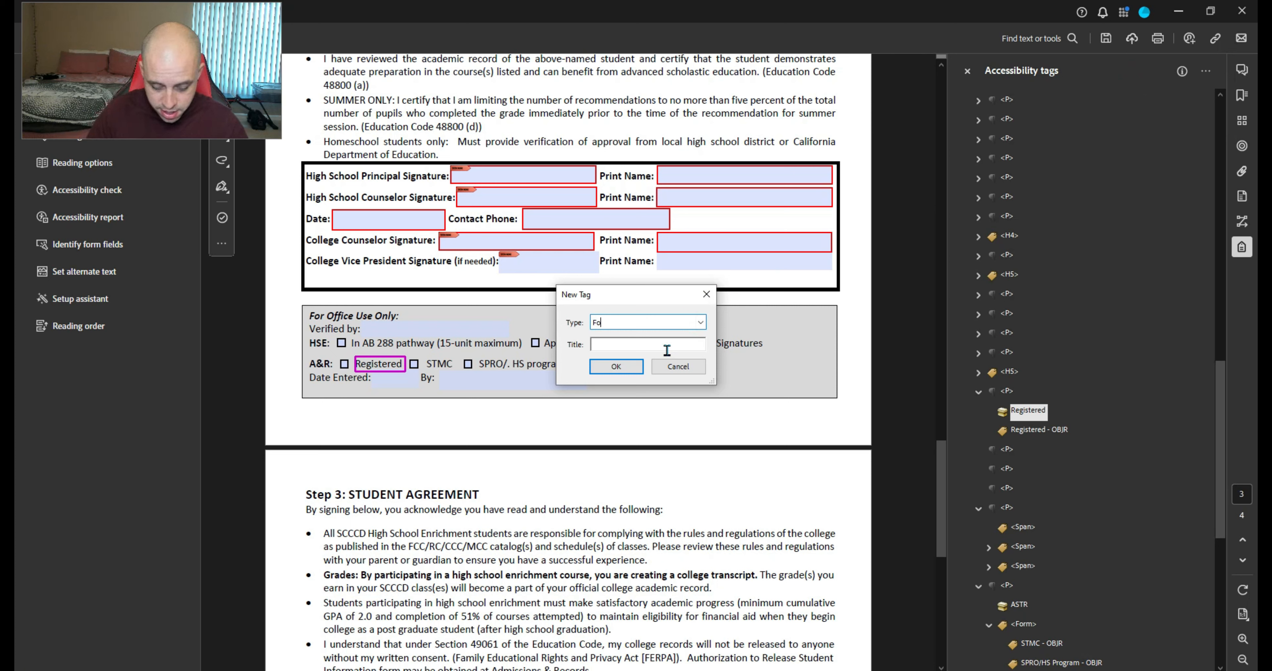
key("Return")
left_click_drag(1035, 450, 1022, 426)
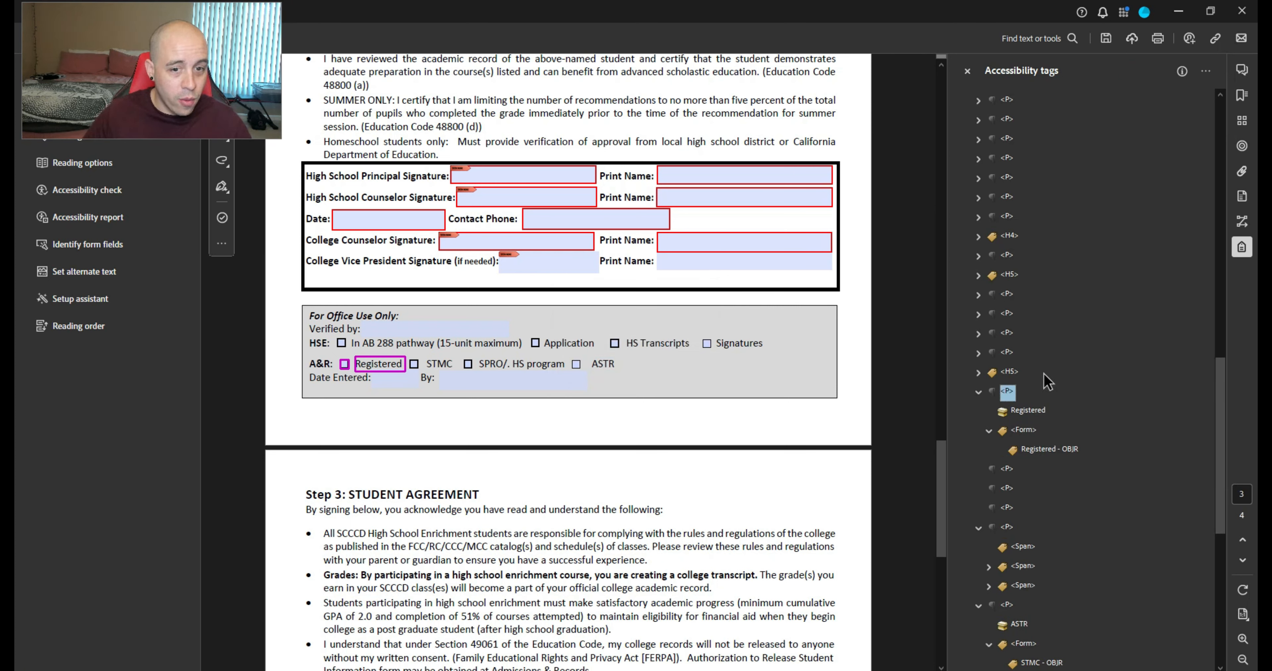
key("Left")
key("Down")
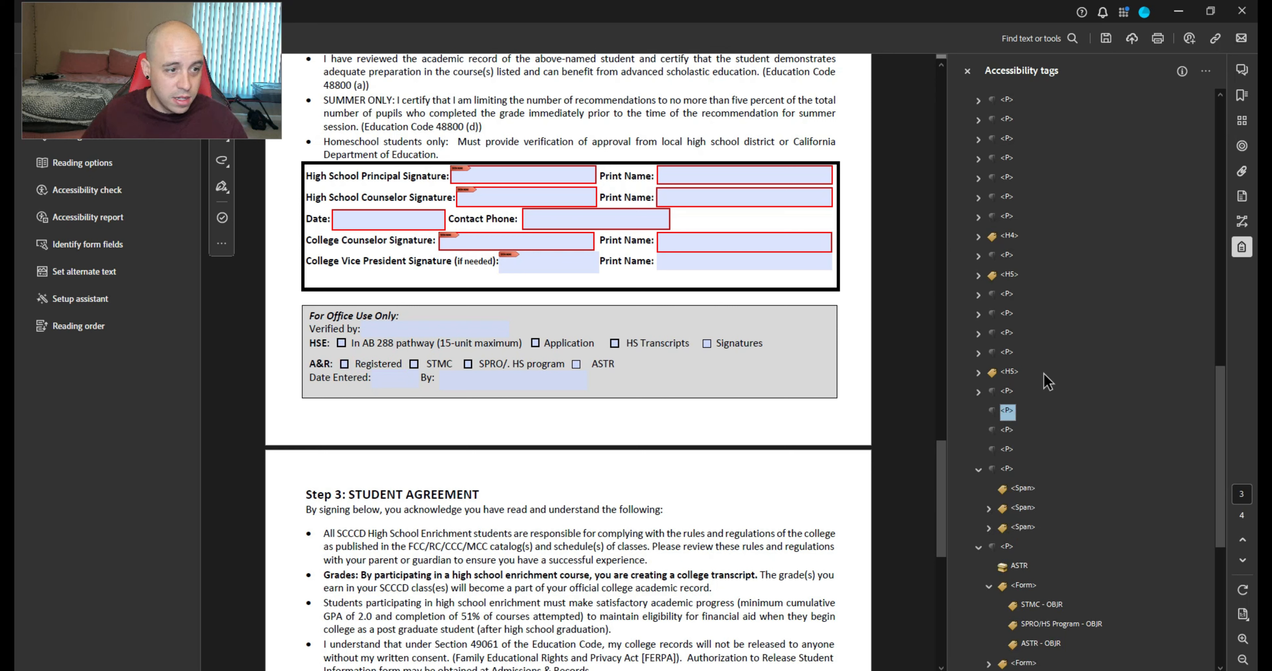
Move the STMC label text from its Span into the next empty paragraph under the A&R: heading
left_click(1026, 507)
key("Right")
key("Down")
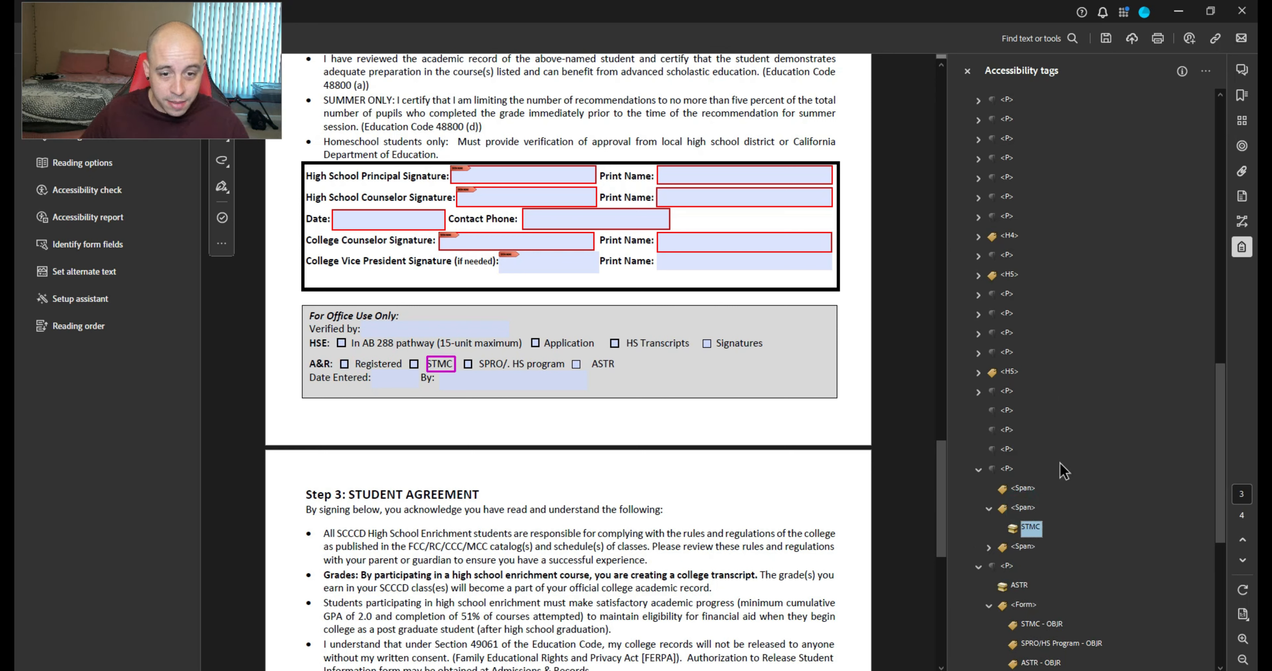
left_click_drag(1034, 528, 1007, 418)
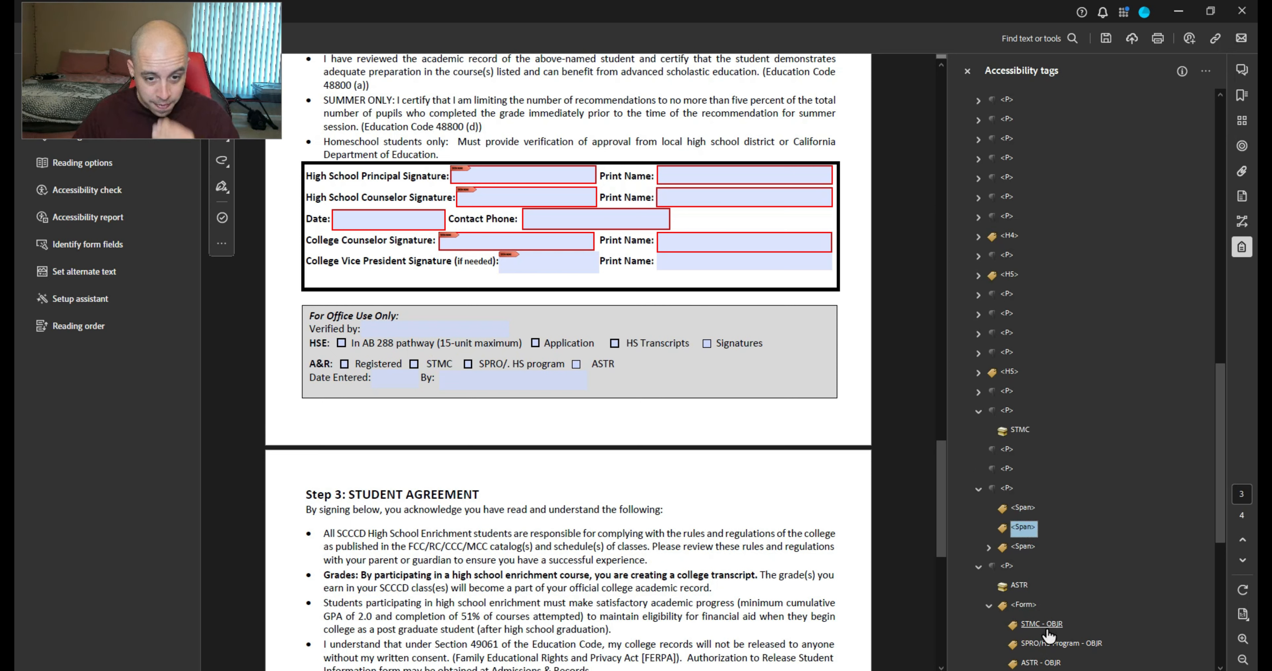
Move the STMC checkbox object into the STMC label's paragraph and nest it in a new Form tag
left_click_drag(1035, 617, 1011, 436)
right_click(1017, 432)
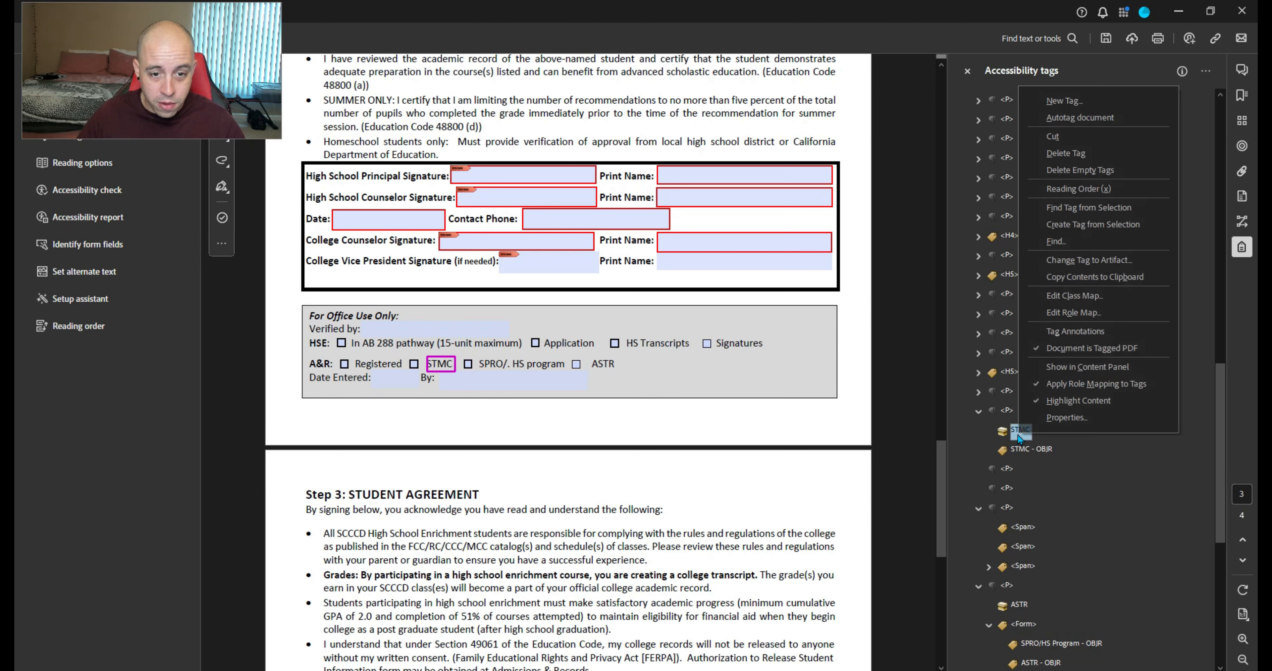
left_click(1062, 100)
left_click(616, 367)
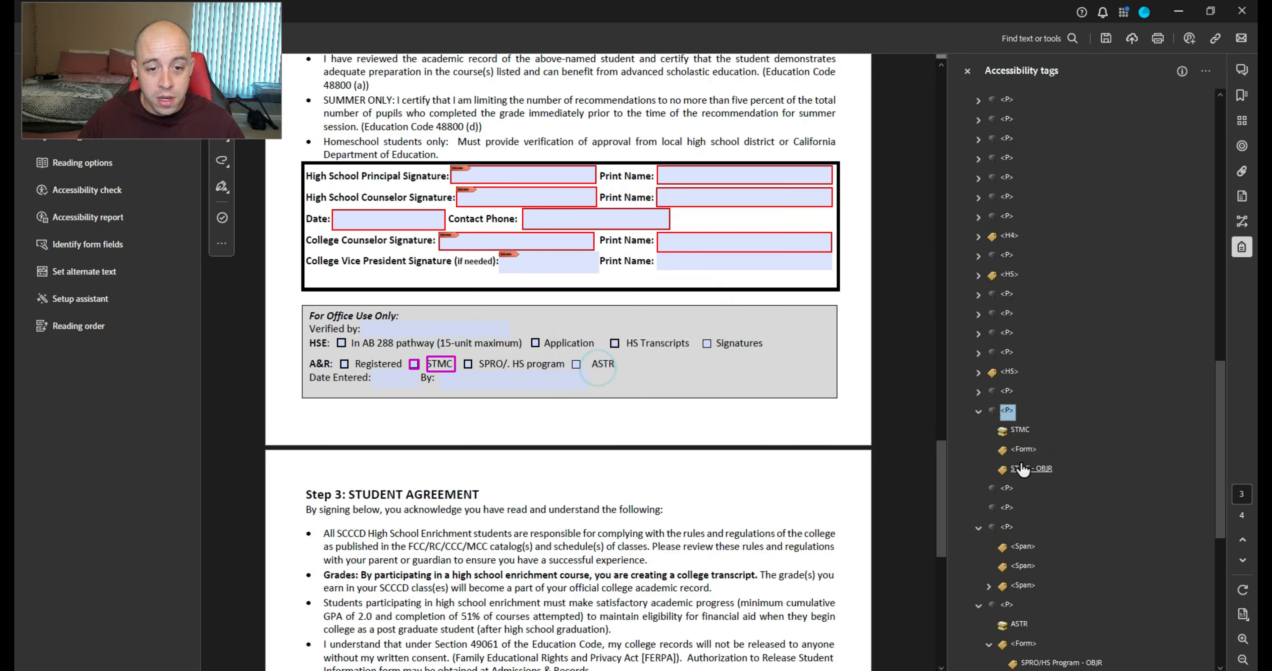
key("Down")
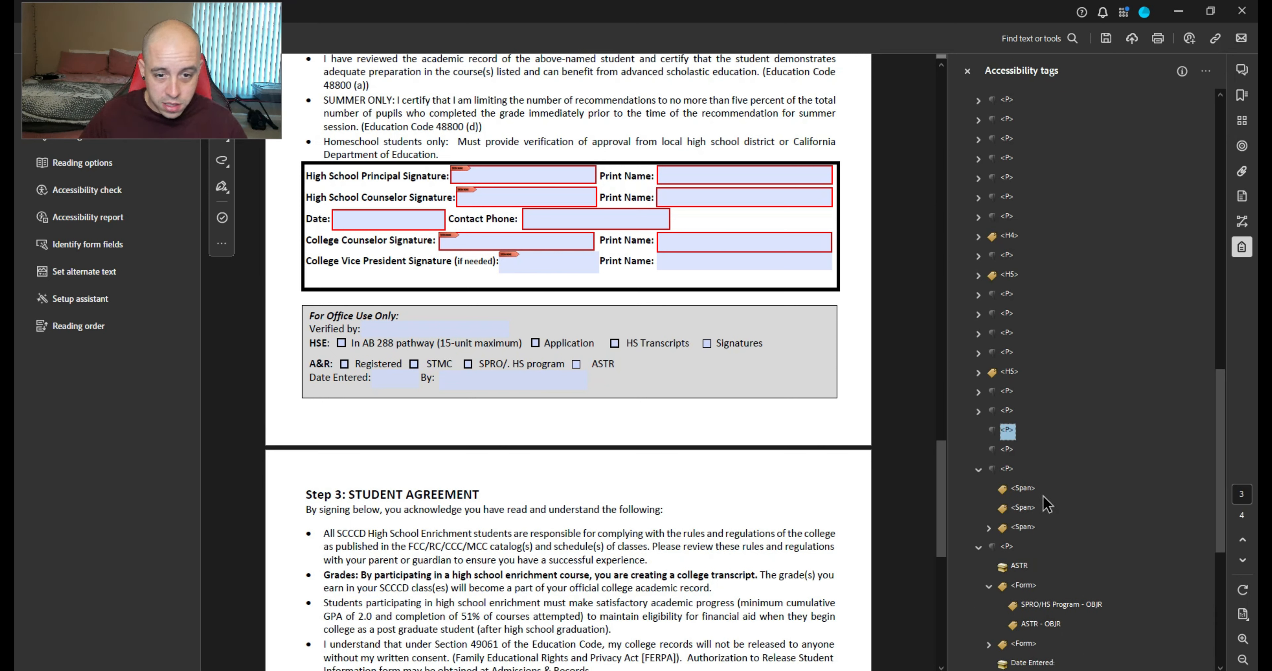
Move the SPRO/. HS program label text from its Span into the third paragraph after the A&R: heading
left_click(1022, 527)
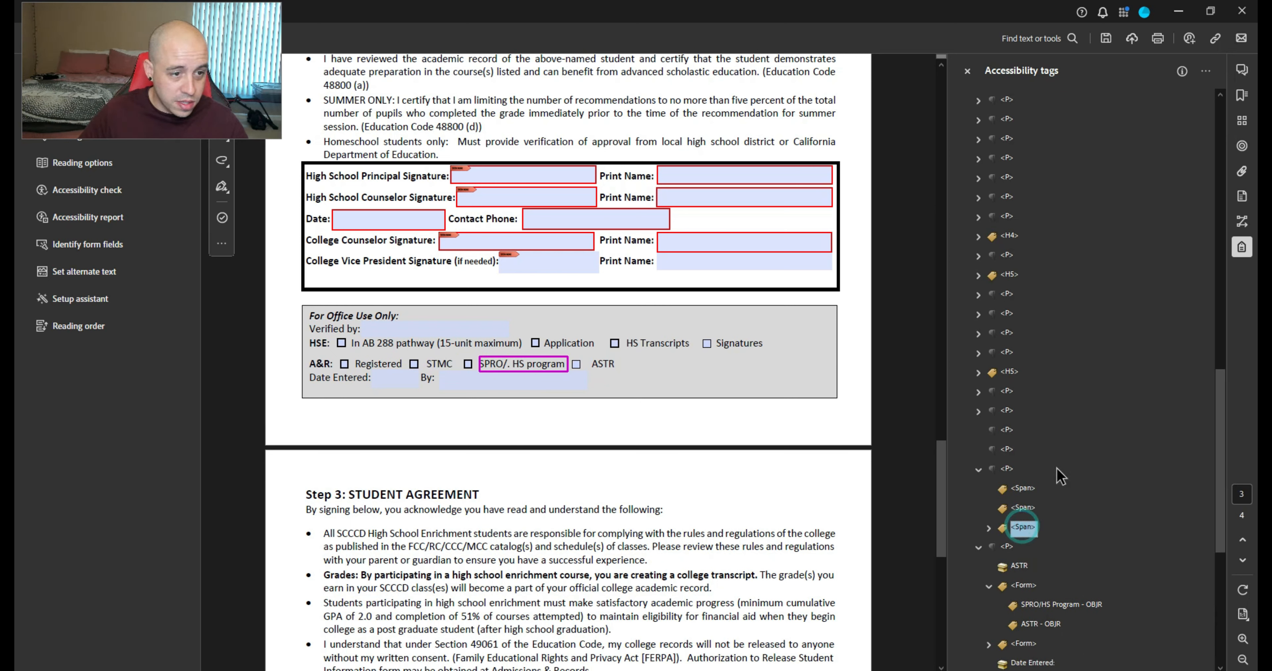
key("Right")
key("Down")
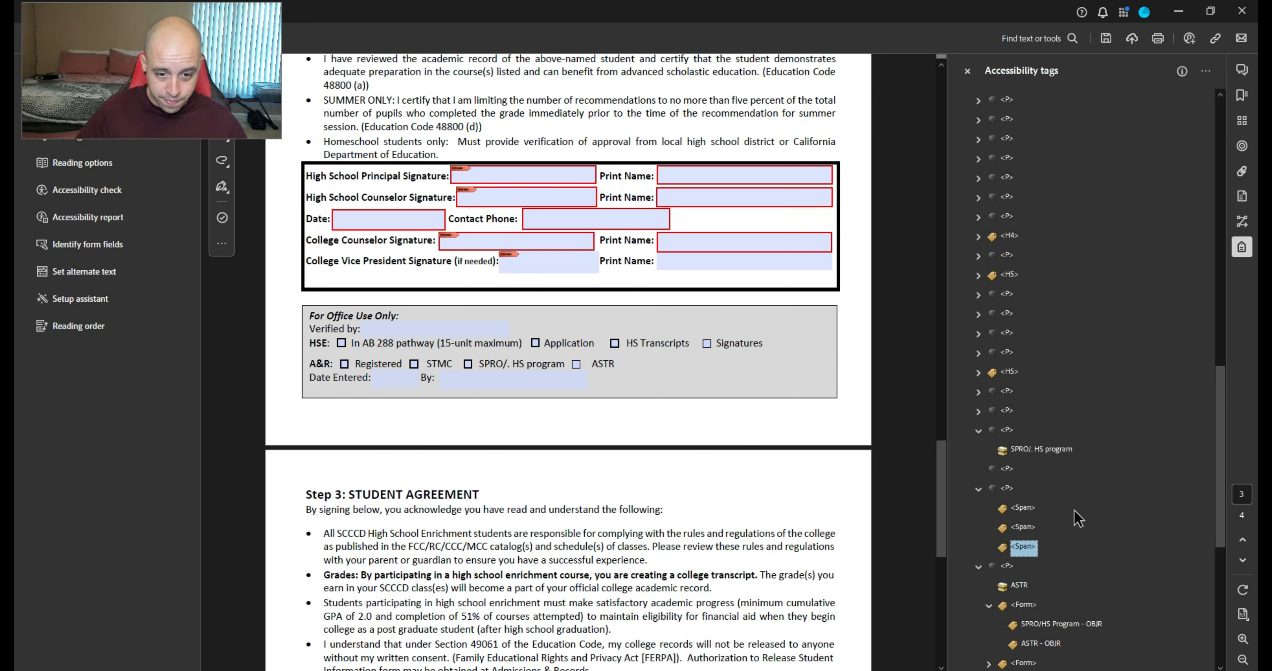
Move the SPRO/HS Program checkbox object into its label's paragraph and nest it in a new Form tag
key("Down")
key("Down")
key("Down")
key("Down")
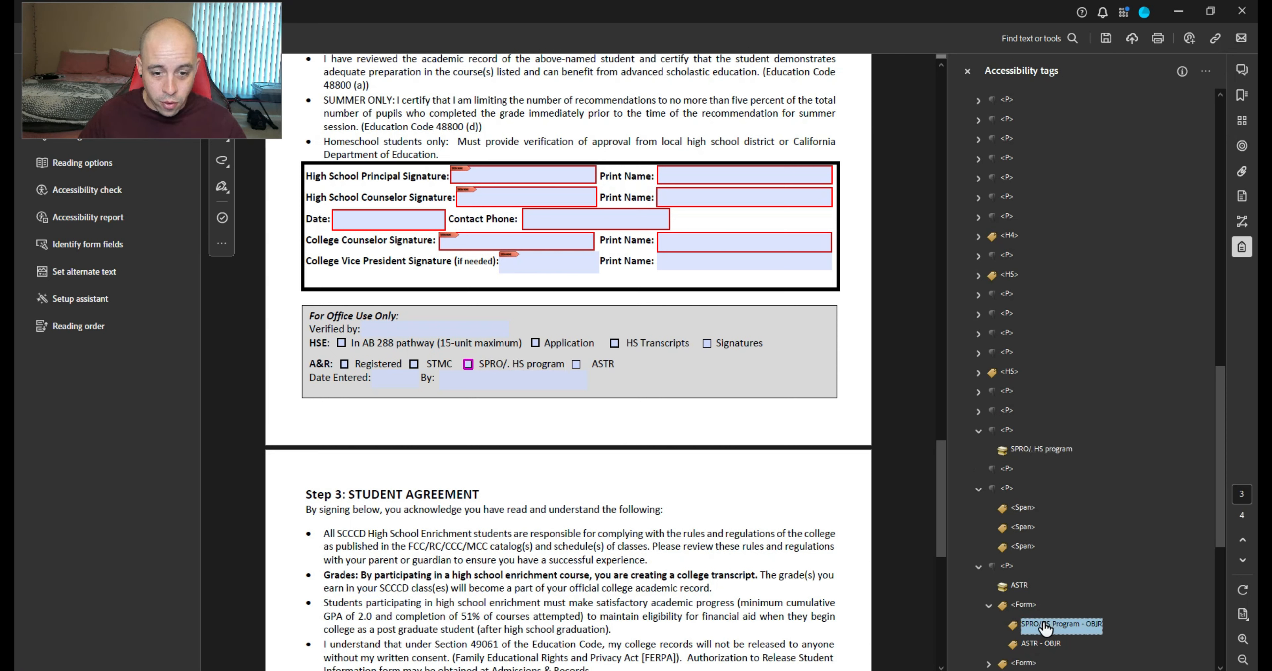
left_click_drag(1040, 623, 1023, 454)
right_click(1024, 451)
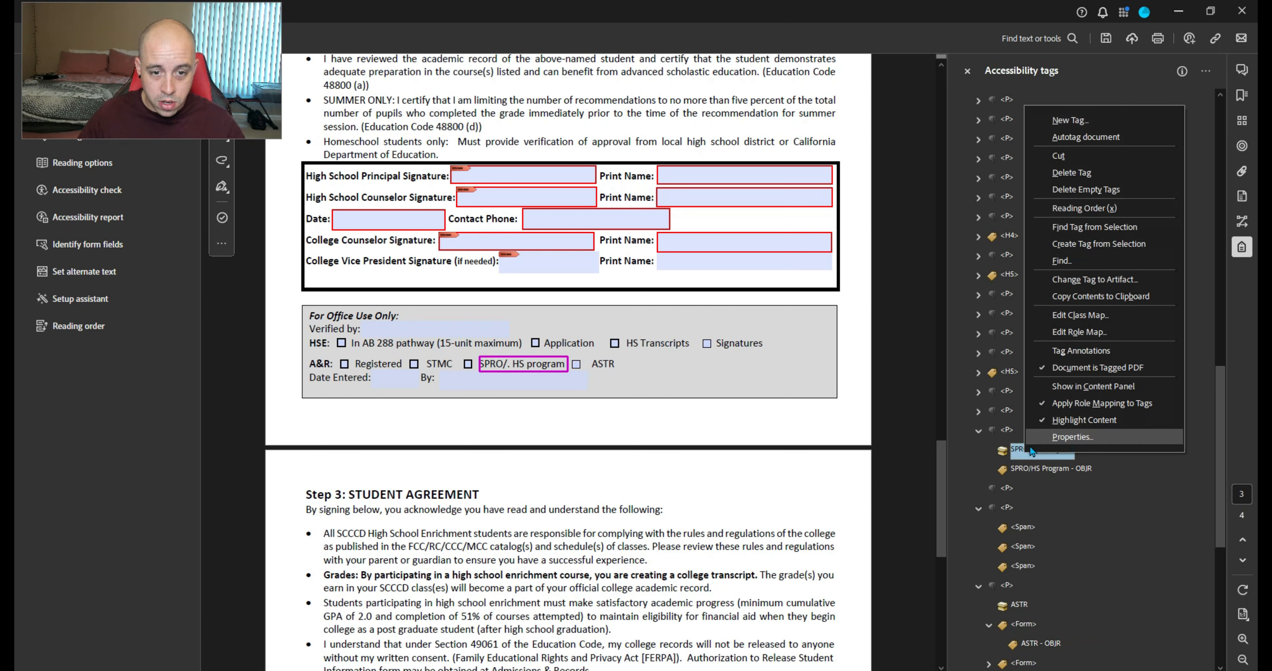
left_click(1071, 120)
left_click(608, 365)
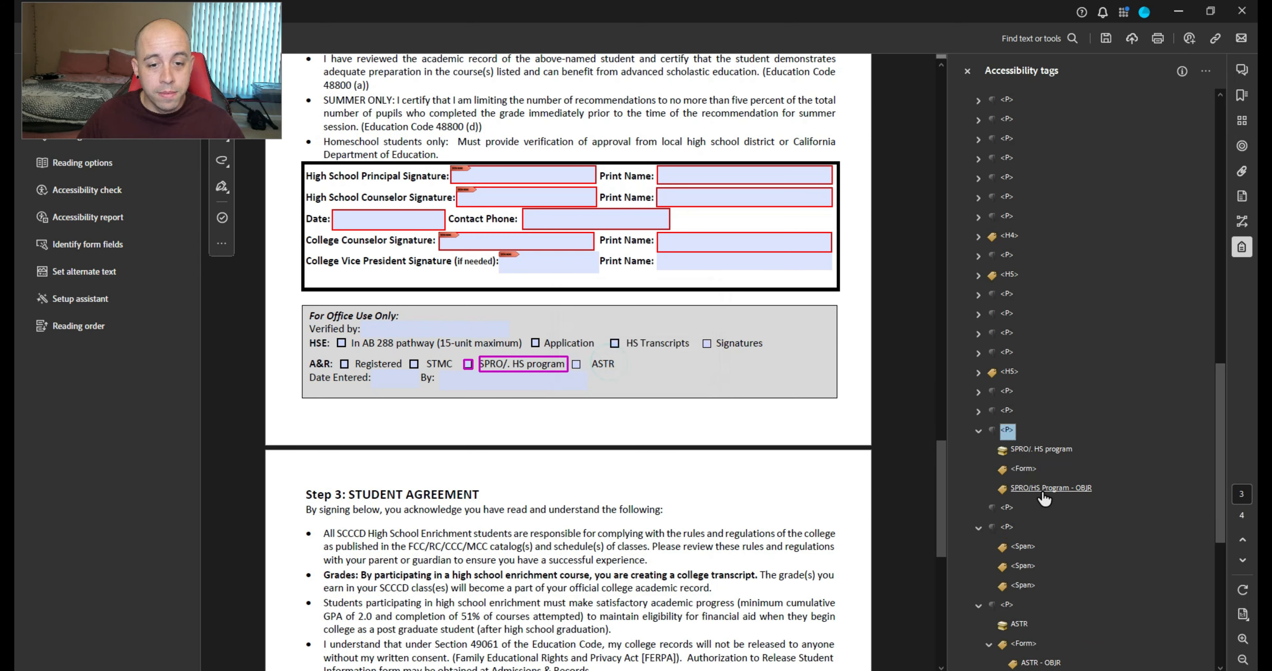
left_click_drag(1042, 489, 1034, 472)
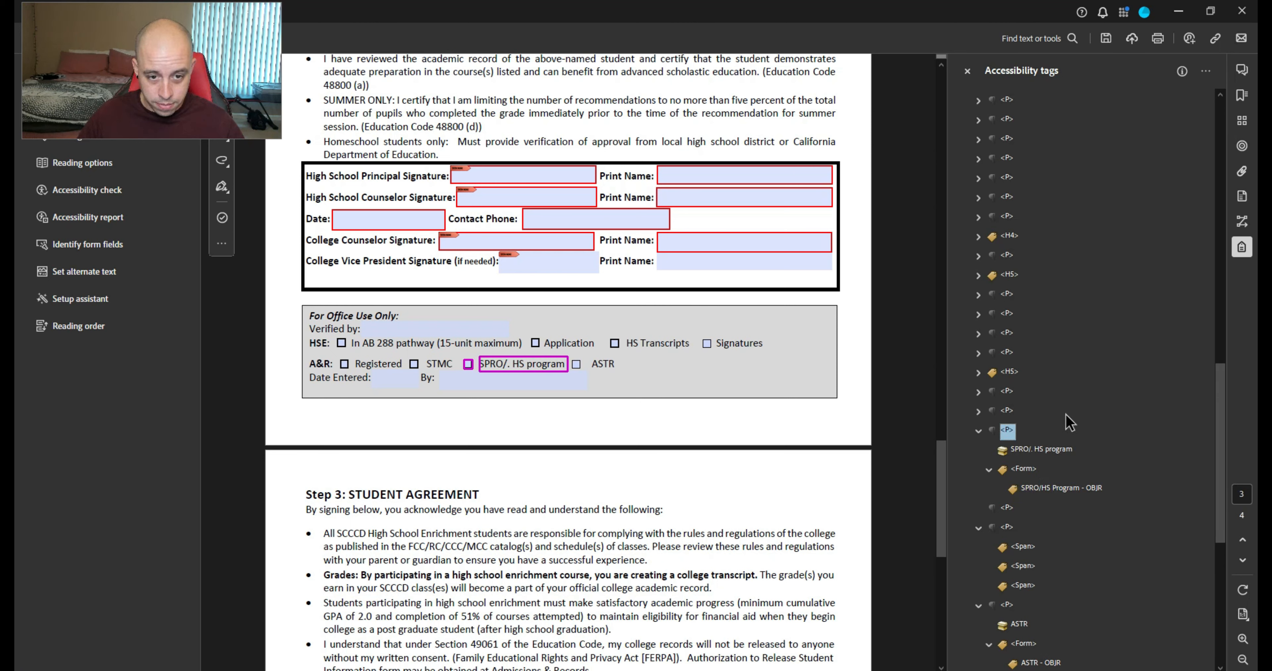
key("Left")
Delete the leftover paragraph tag holding the three emptied Span tags
key("Down")
key("Down")
key("Delete")
key("Down")
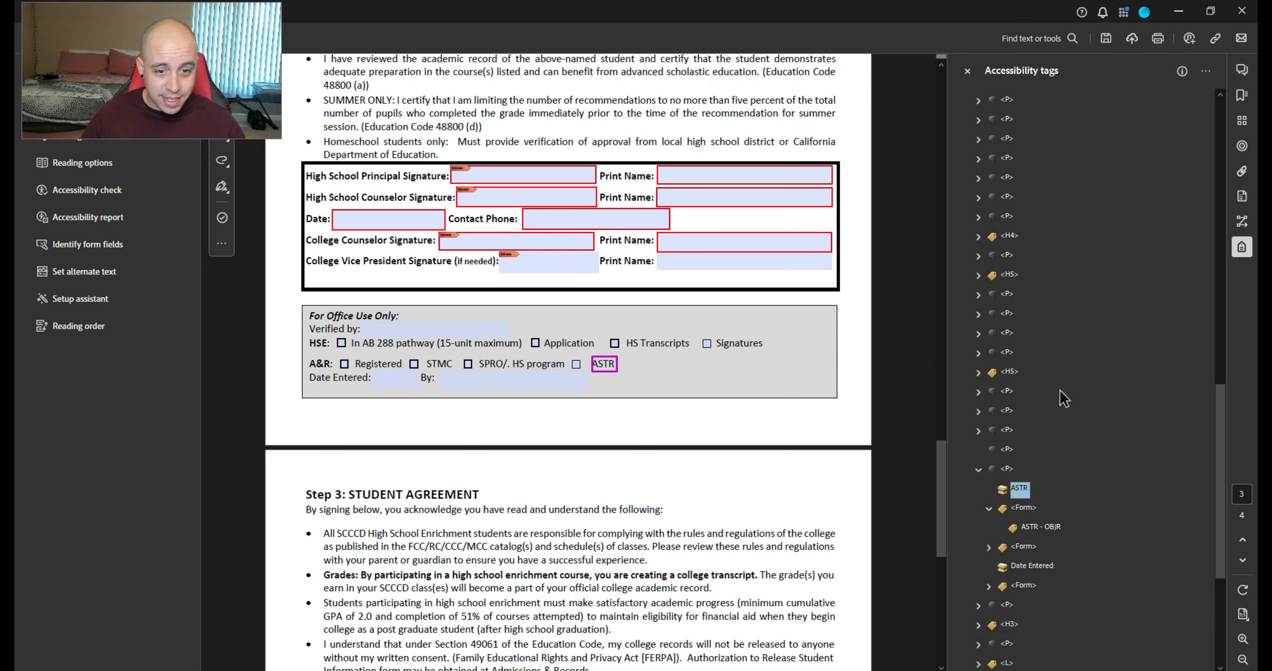
Move the ASTR label text and its Form tag into the remaining empty paragraph under the A&R: heading
left_click(1023, 508)
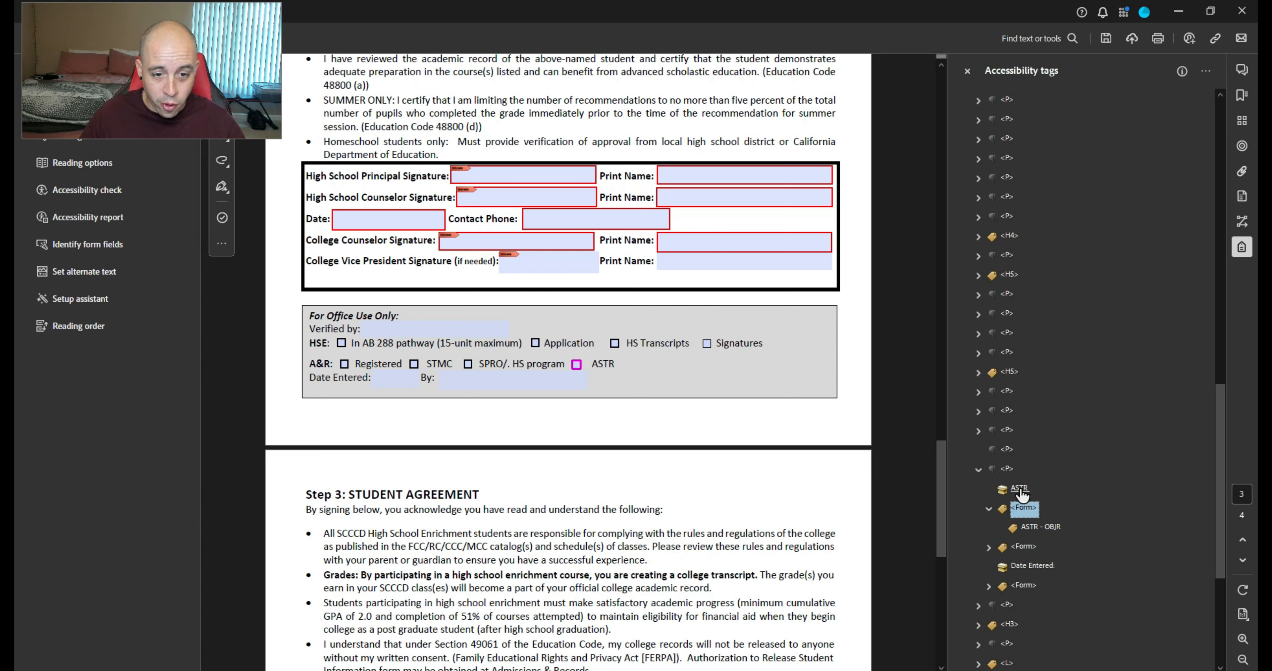
left_click_drag(1020, 491, 1007, 452)
left_click(1004, 451)
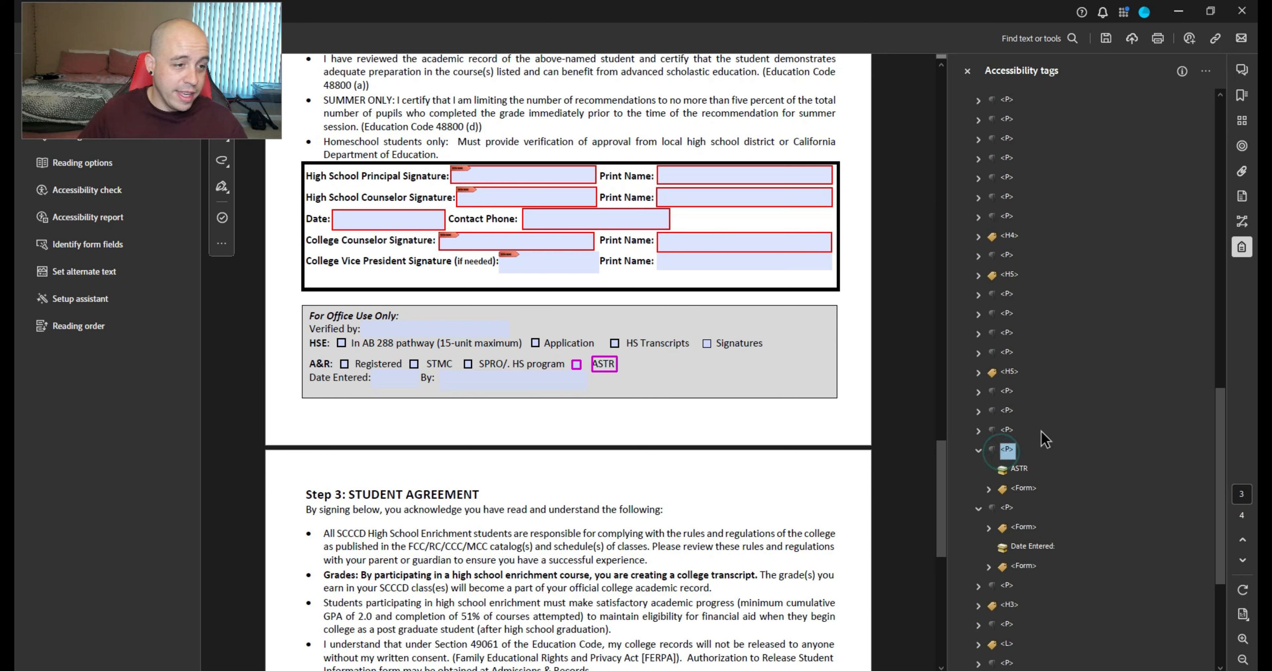
key("Left")
key("Down")
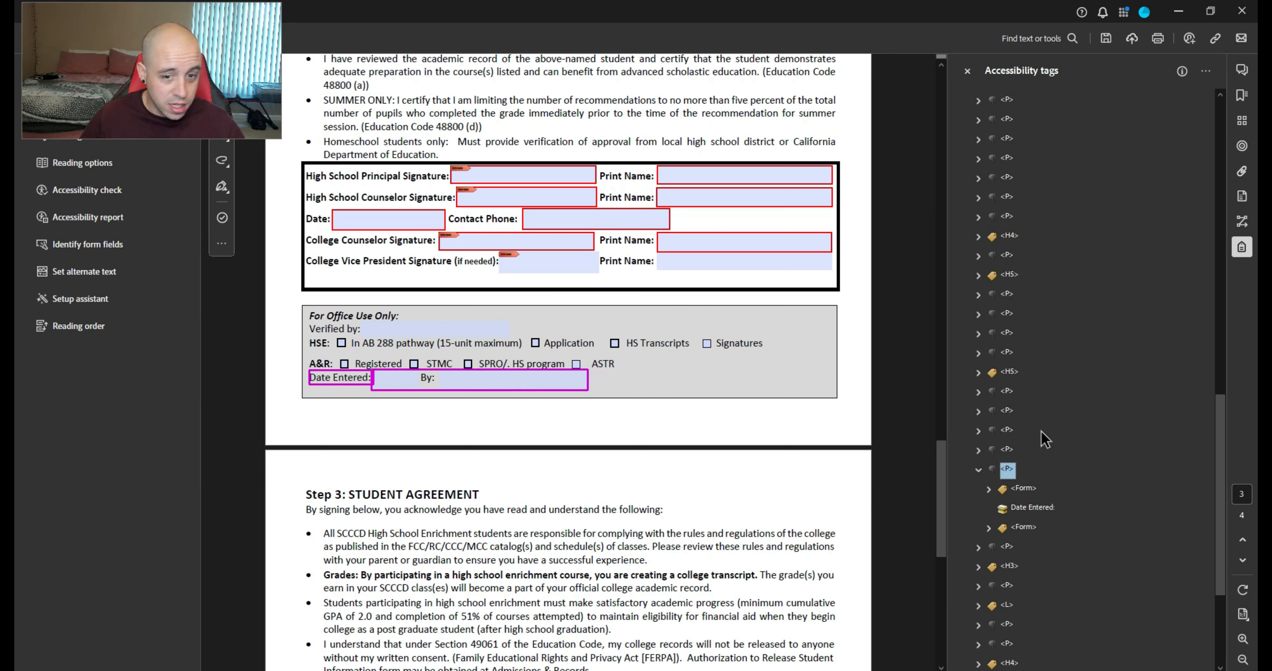
Move the Date Entered: label text ahead of both Form tags in its paragraph
key("Down")
key("Down")
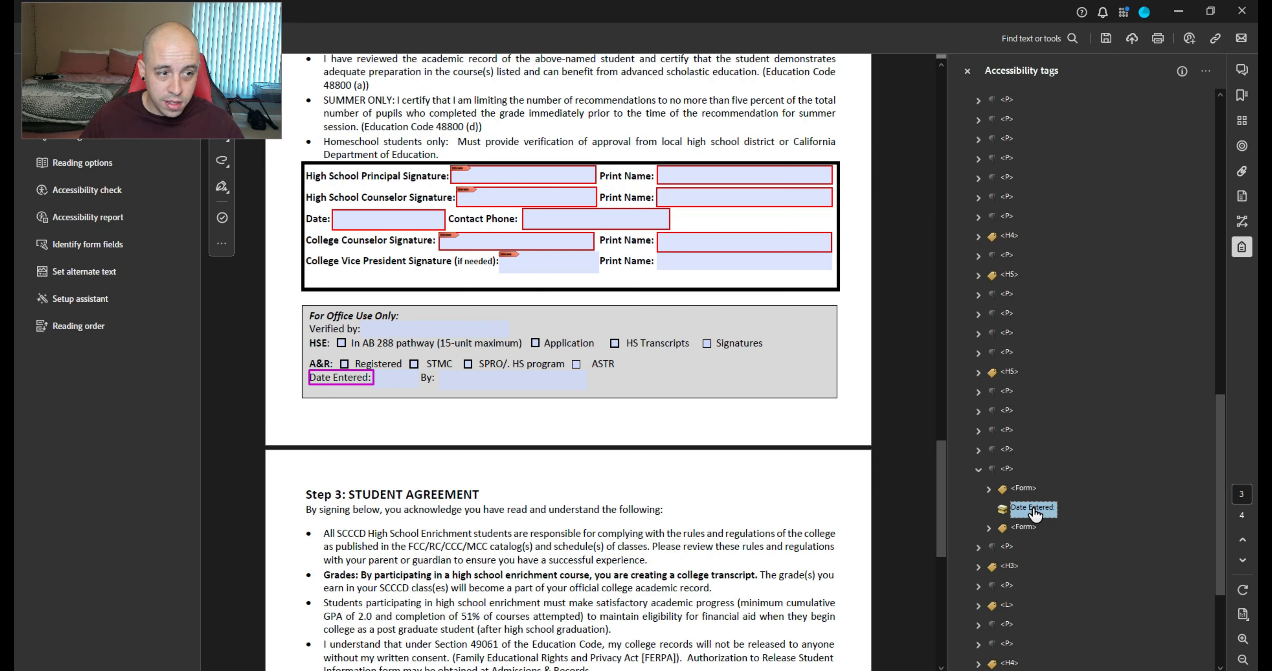
left_click_drag(1035, 514, 1013, 475)
key("Down")
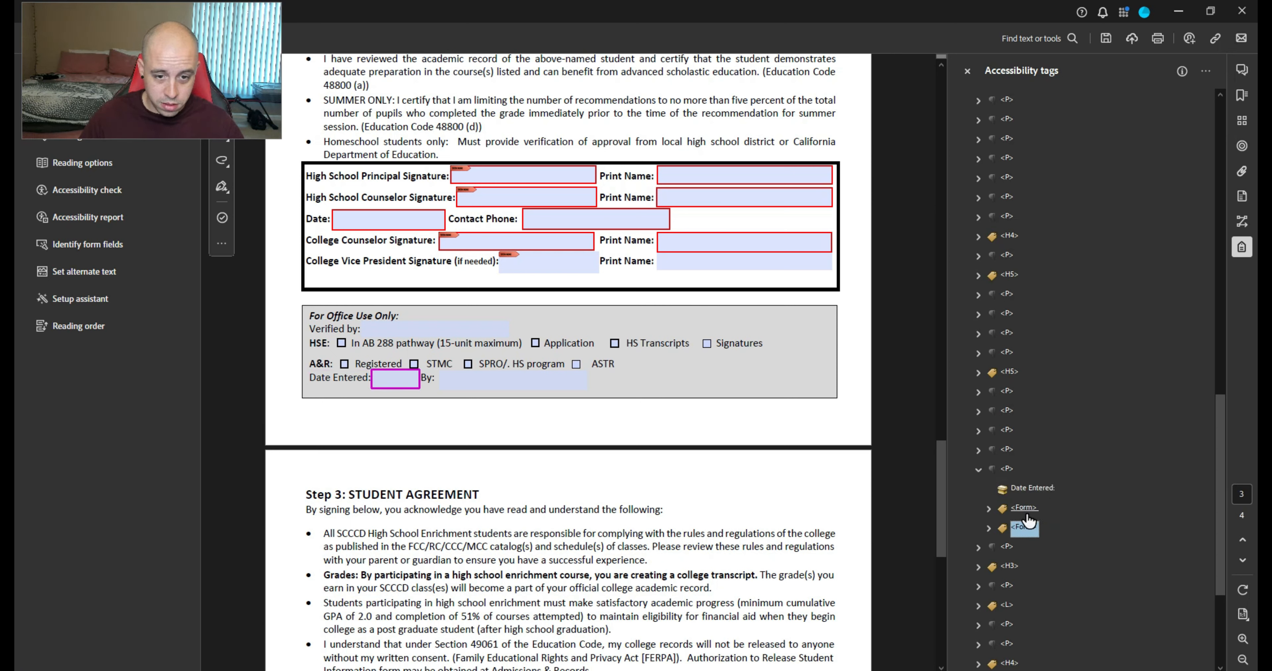
key("Down")
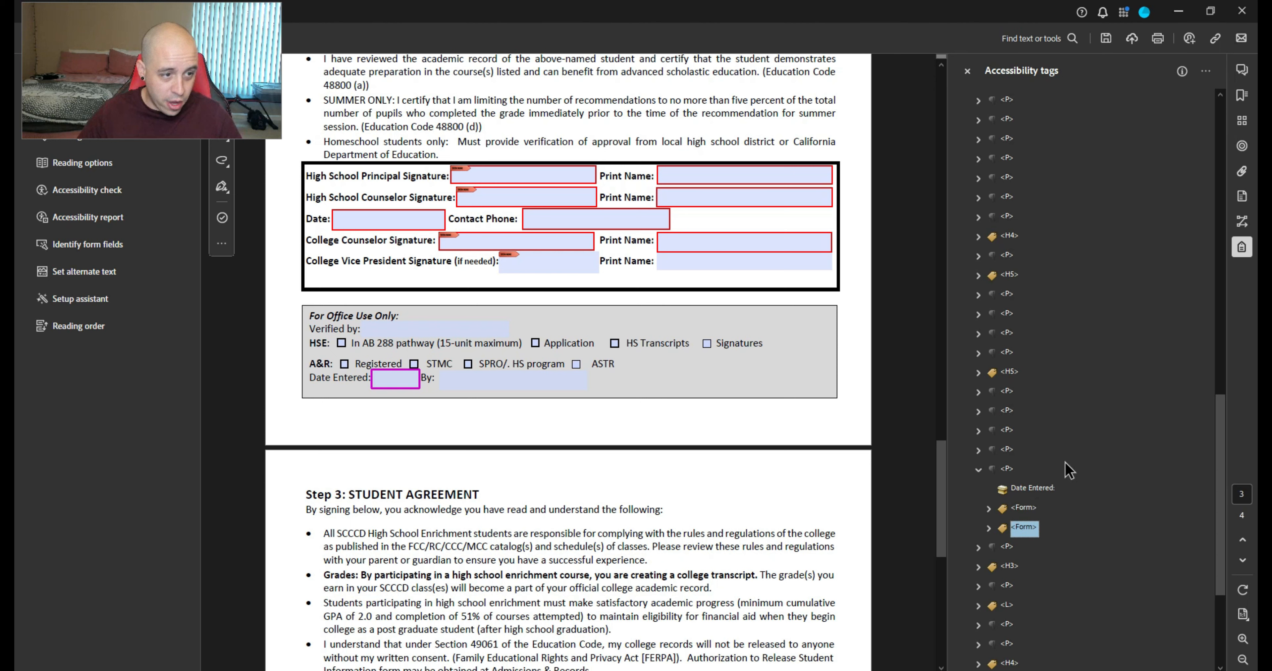
Move the Date Entered field's Form tag directly after the Date Entered: label, ahead of the By field's Form tag
key("Right")
key("ctrl+x")
key("Up")
key("Up")
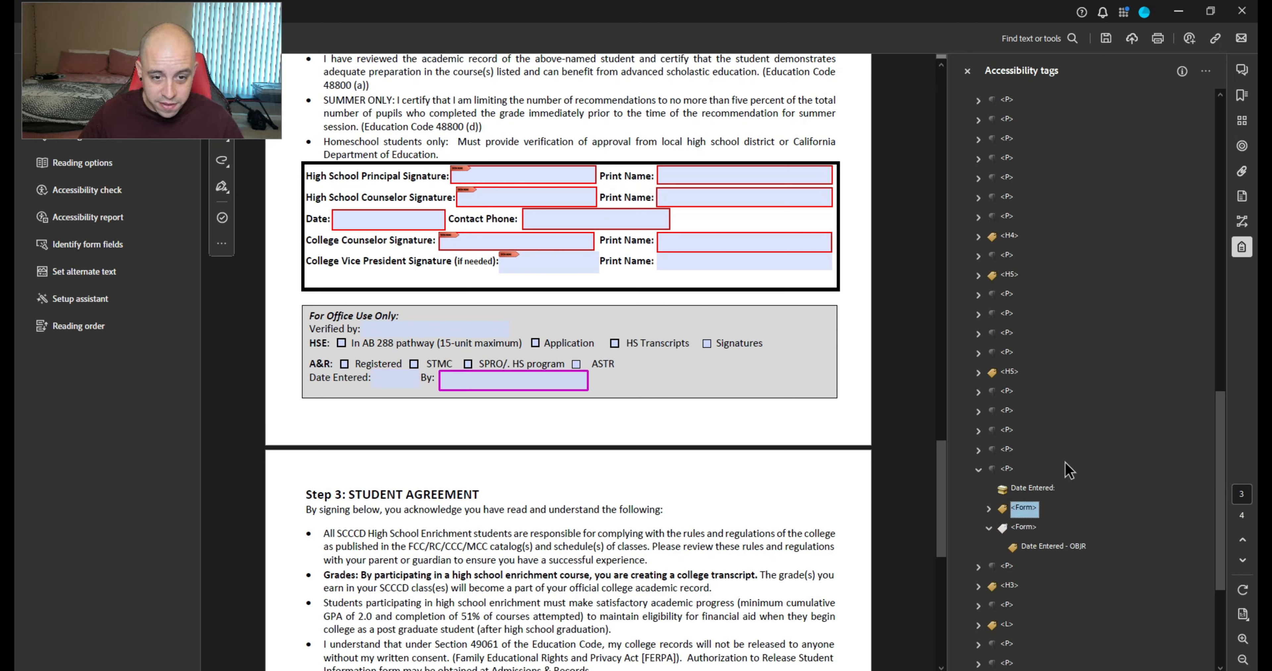
key("ctrl+v")
key("Down")
key("Down")
key("Down")
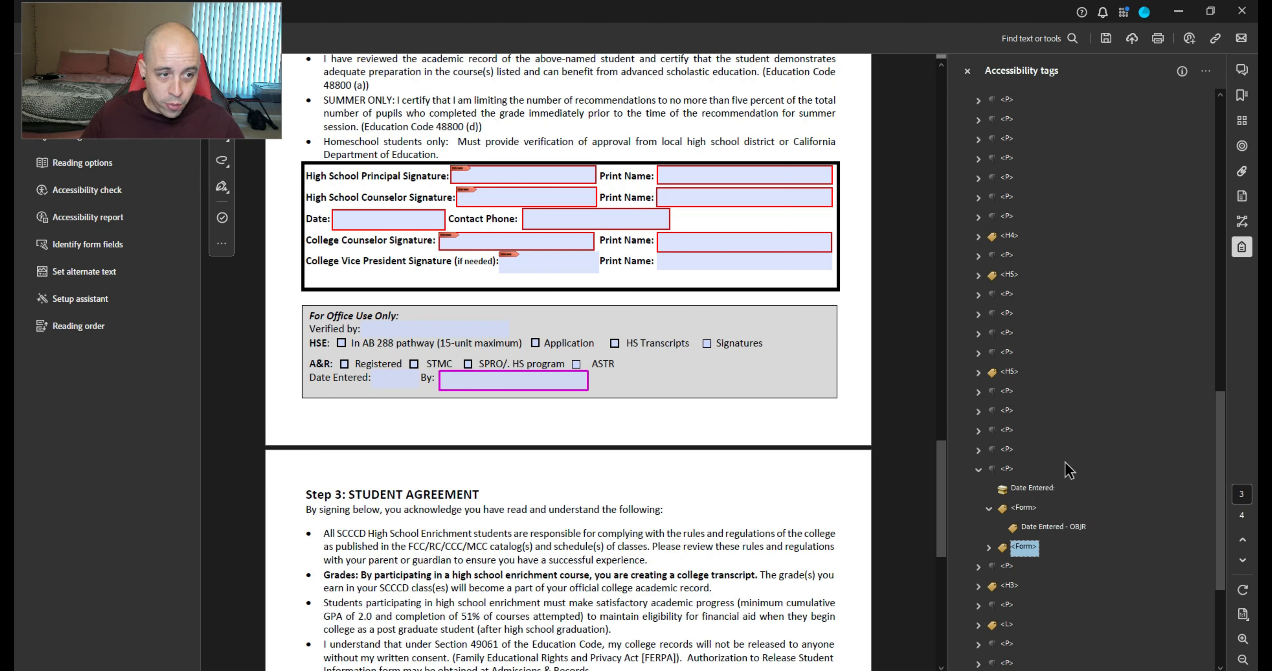
Move the By field's Form tag after the By: label in the following paragraph, and collapse both paragraphs
key("ctrl+x")
key("Down")
key("Right")
key("Down")
key("ctrl+v")
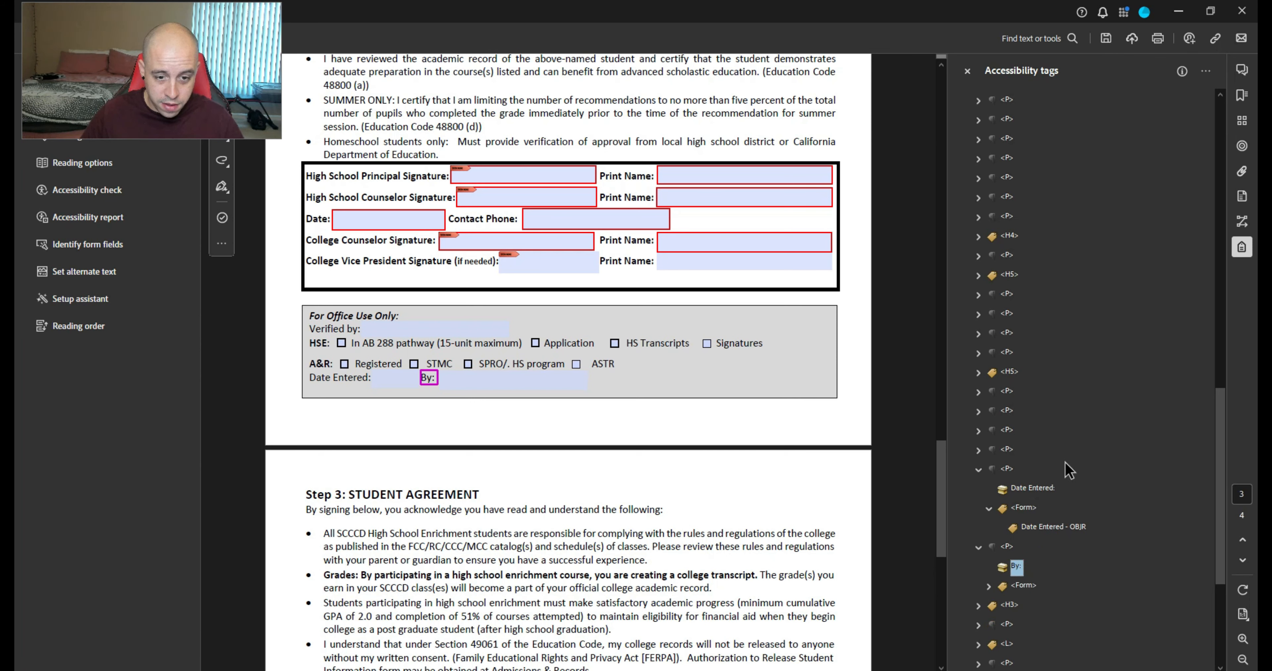
key("Up")
key("Up")
key("Up")
key("Up")
key("Up")
key("Left")
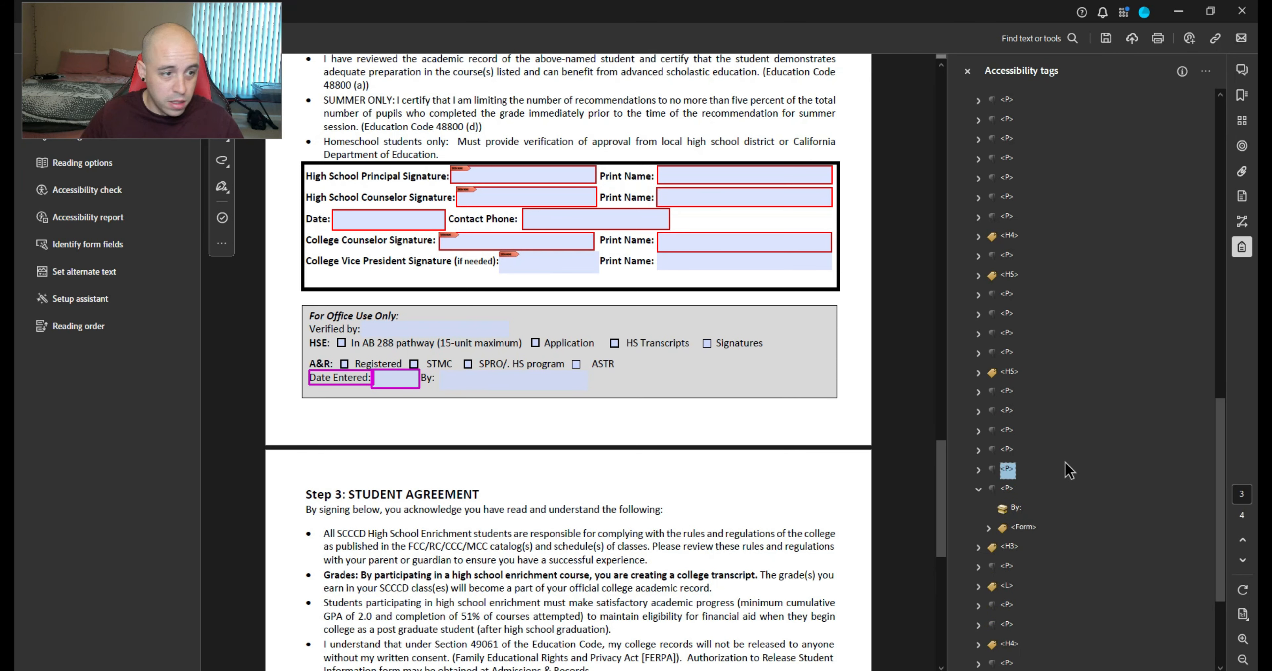
key("Down")
key("Left")
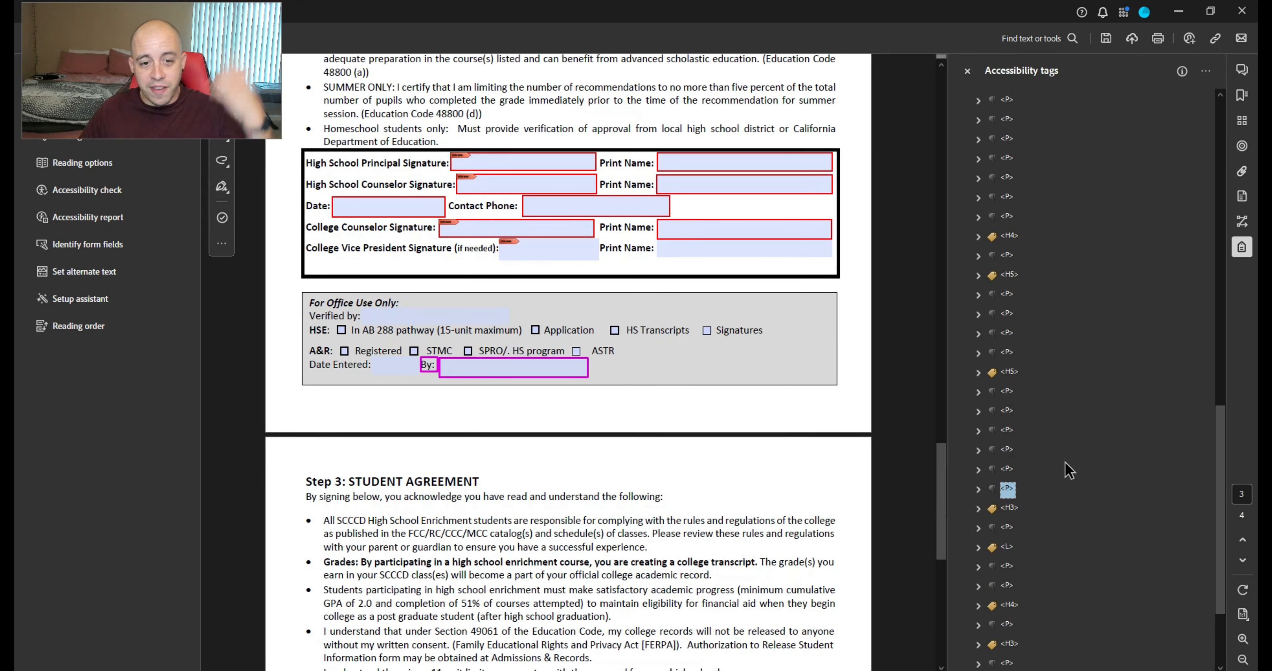
Review the office-use paragraph tags from By: back up to Application, checking that each label is grouped with its field
key("Up")
key("Up")
key("Up")
key("Up")
key("Up")
key("Up")
key("Up")
key("Up")
key("Up")
key("Up")
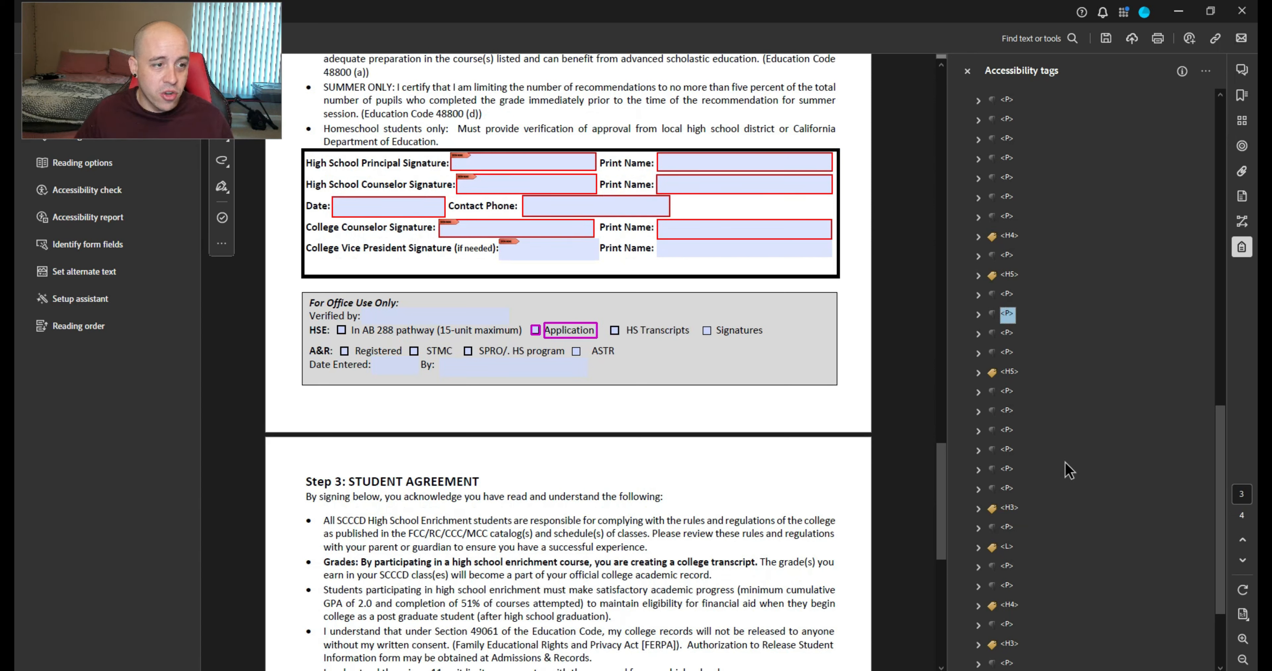
Review the office-use paragraph tags from Application down to By:, checking that each label is grouped with its field
key("Down")
key("Down")
key("Down")
key("Down")
key("Down")
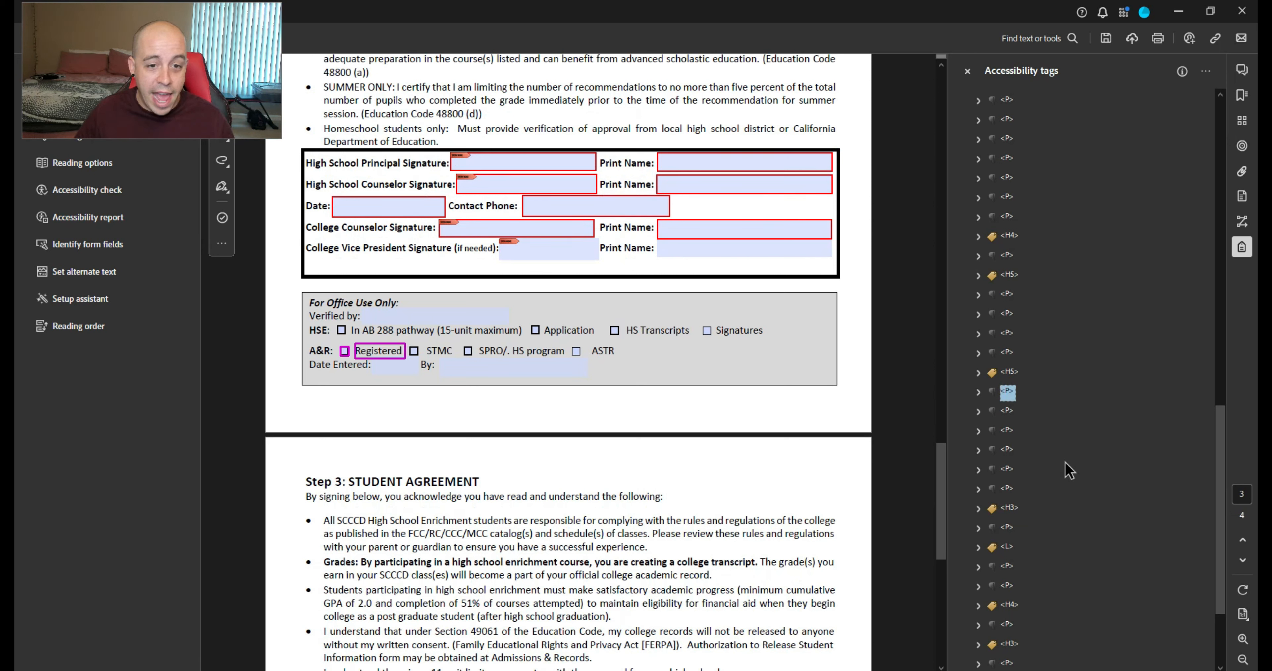
key("Down")
key("Down")
key("Down")
key("Down")
key("Down")
key("Down")
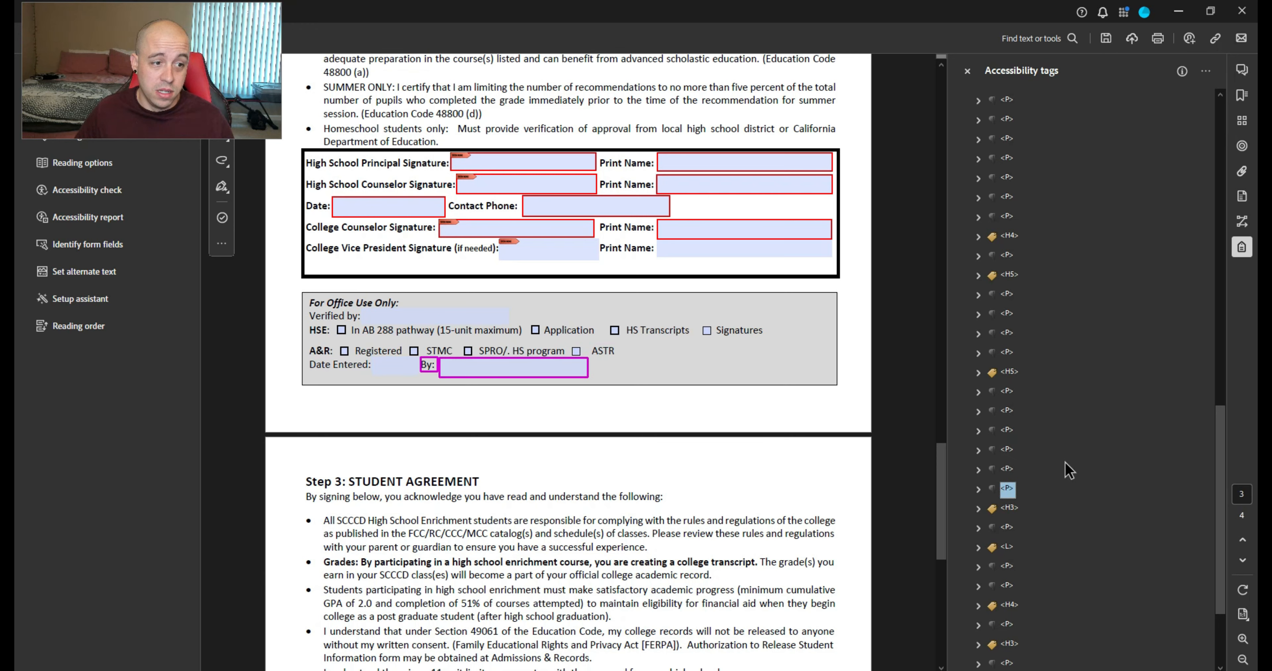
Check the HSE Special Admittance Policy, Step 1 and Step 3 heading tags, and the Step 3 tags down to the Student Signature paragraph
scroll(1101, 320, "up", 10)
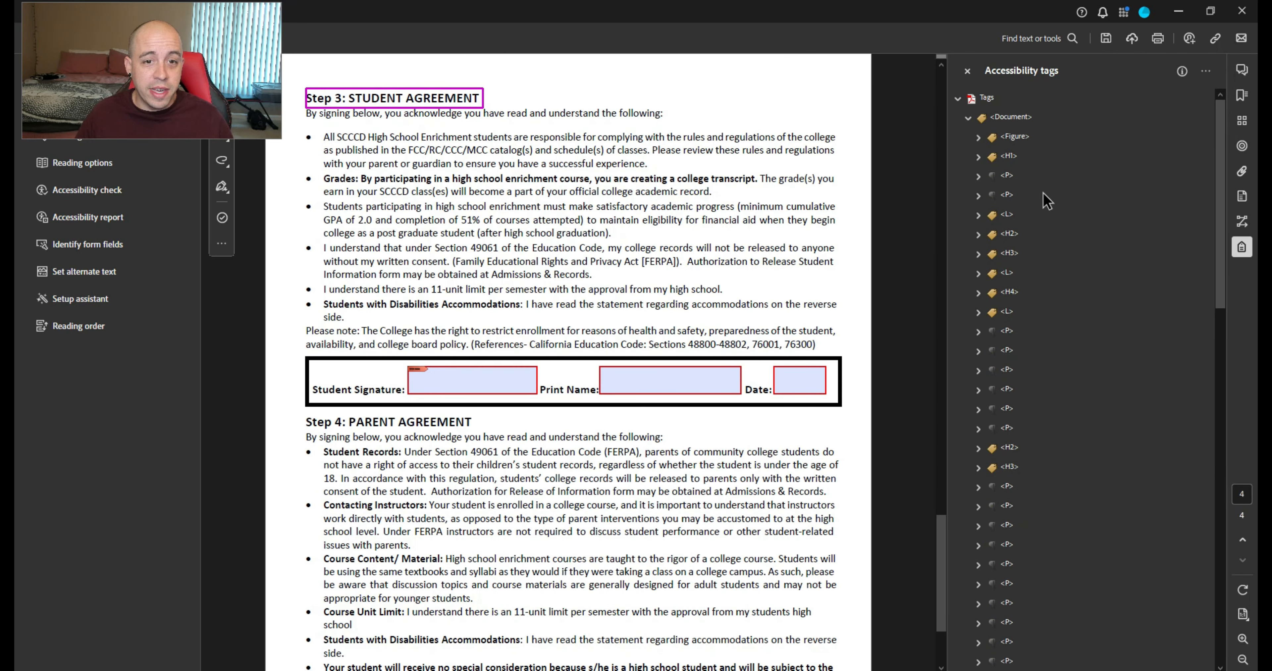
left_click(1020, 231)
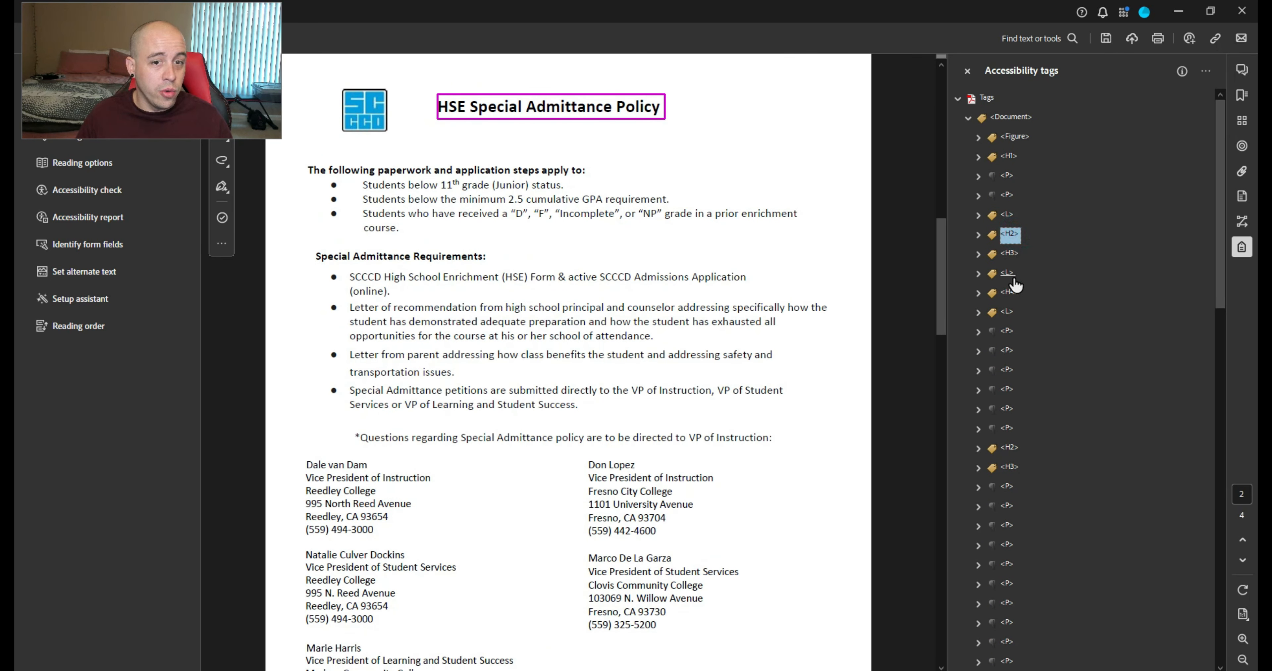
left_click(1013, 469)
scroll(1021, 489, "down", 10)
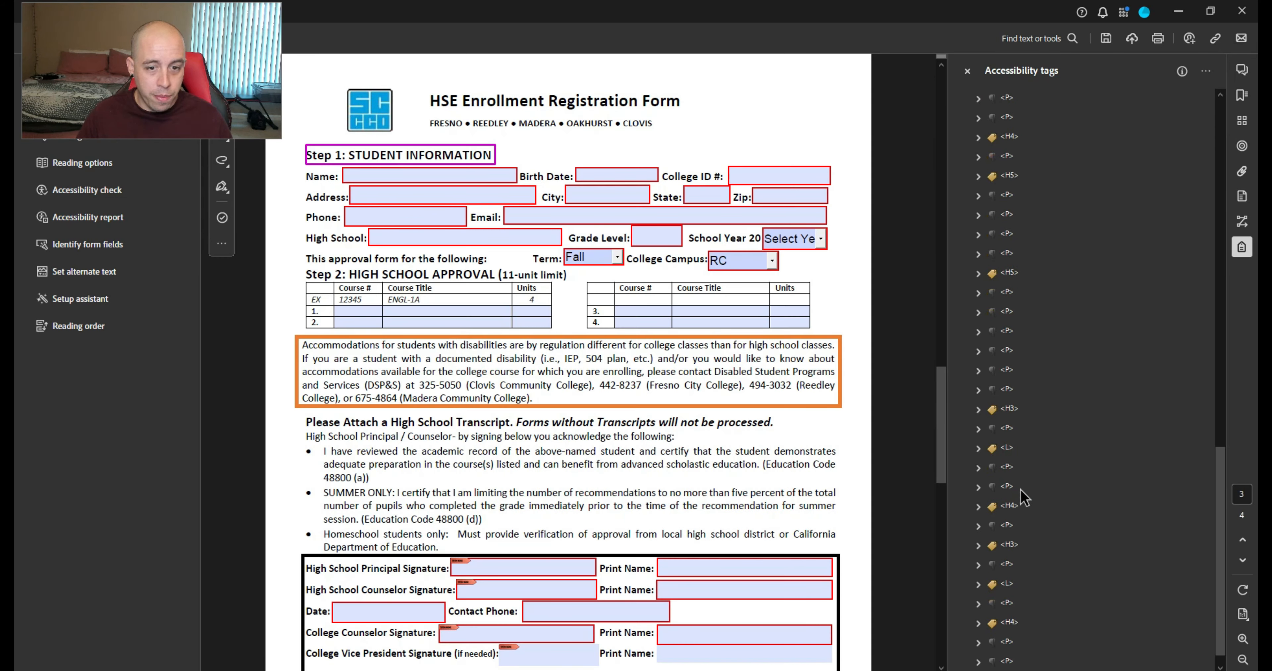
left_click(1010, 407)
key("Down")
key("Down")
key("Down")
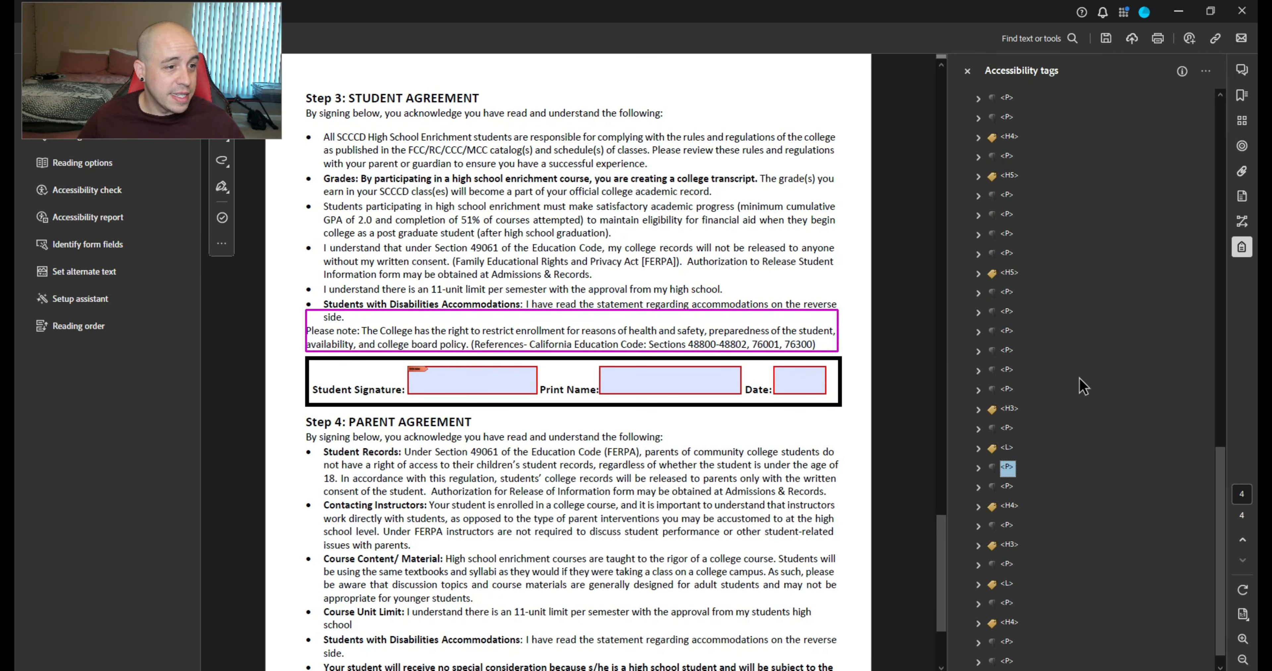
key("Right")
key("Left")
key("Down")
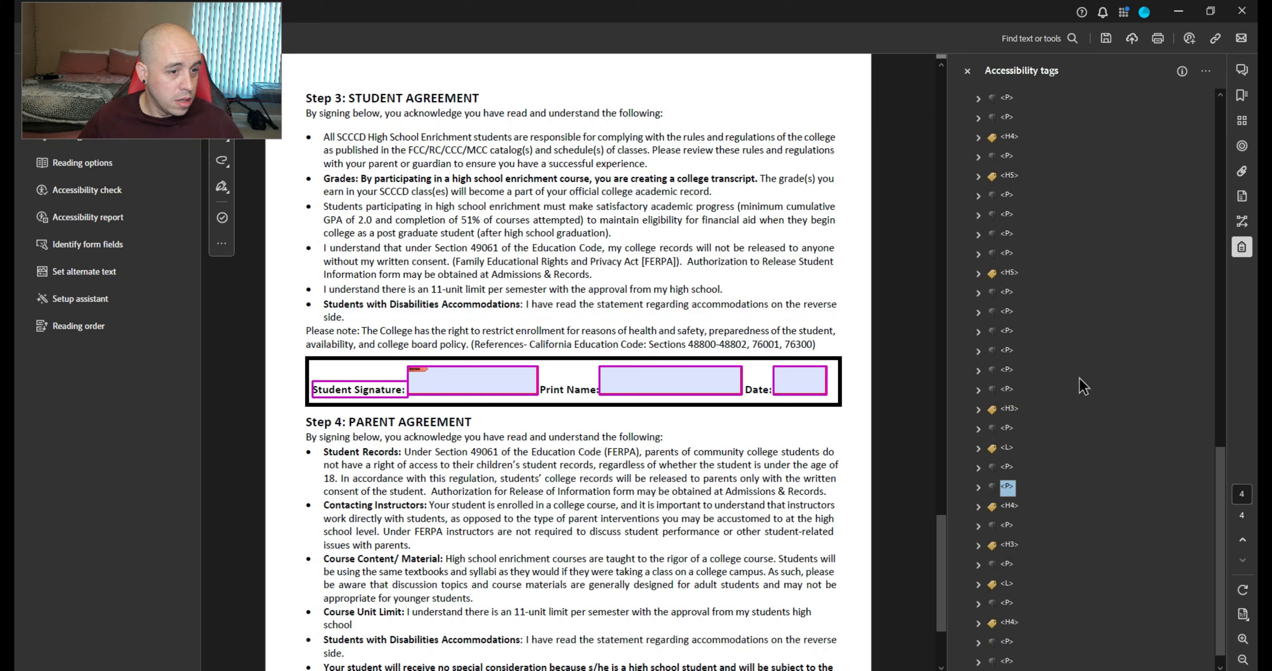
Examine the contents of the Student Signature paragraph tag and the tags following it up to the Step 4 heading
key("Right")
key("Down")
key("Down")
key("Down")
key("Down")
key("Down")
key("Down")
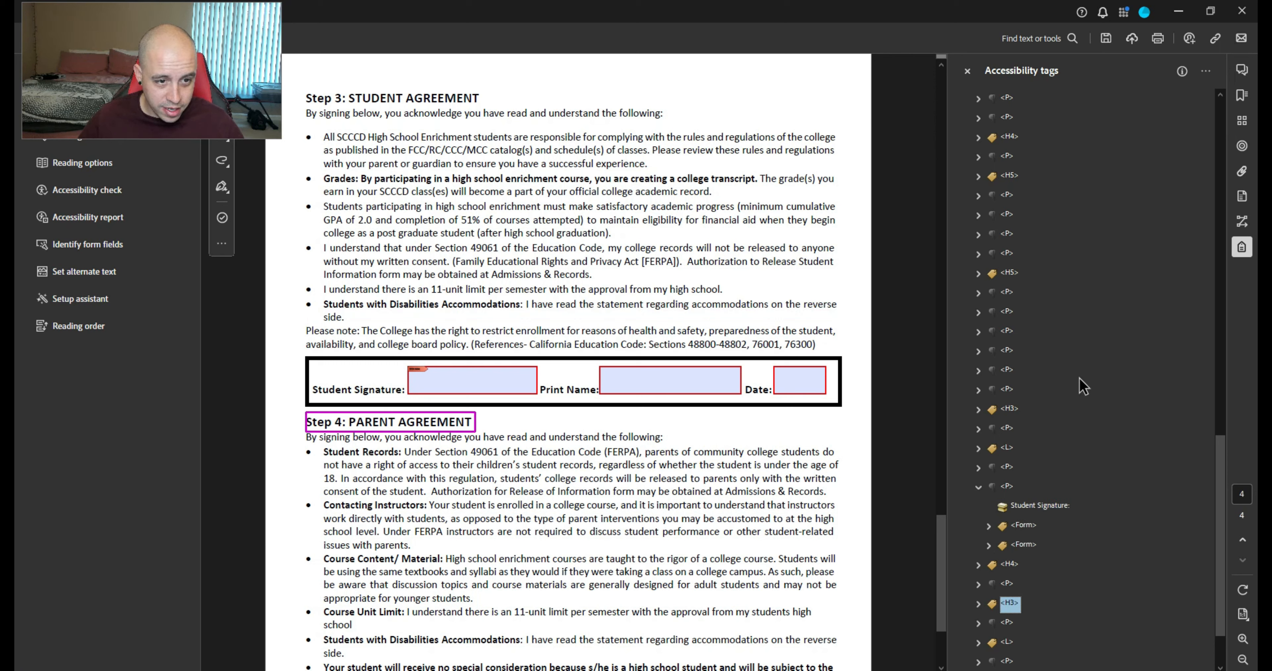
key("Up")
key("Up")
key("Up")
key("Up")
key("Up")
key("Up")
key("Left")
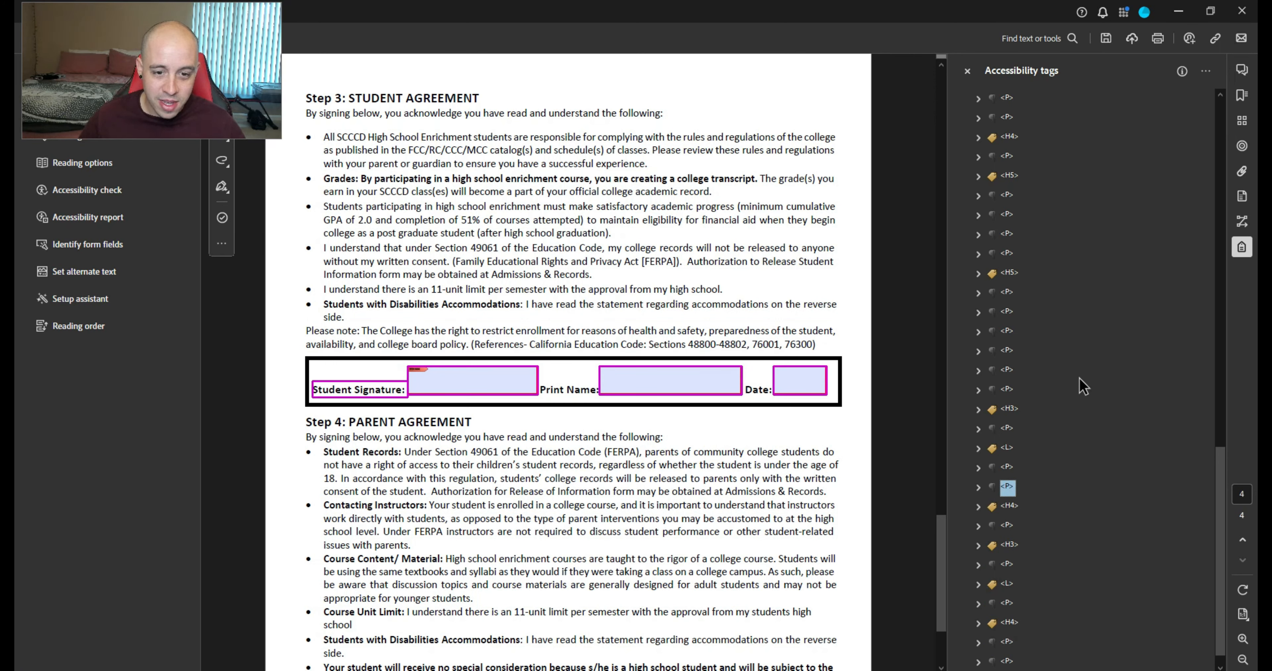
Create three empty P tags between the Please note paragraph and the Student Signature paragraph in Step 3
right_click(1009, 468)
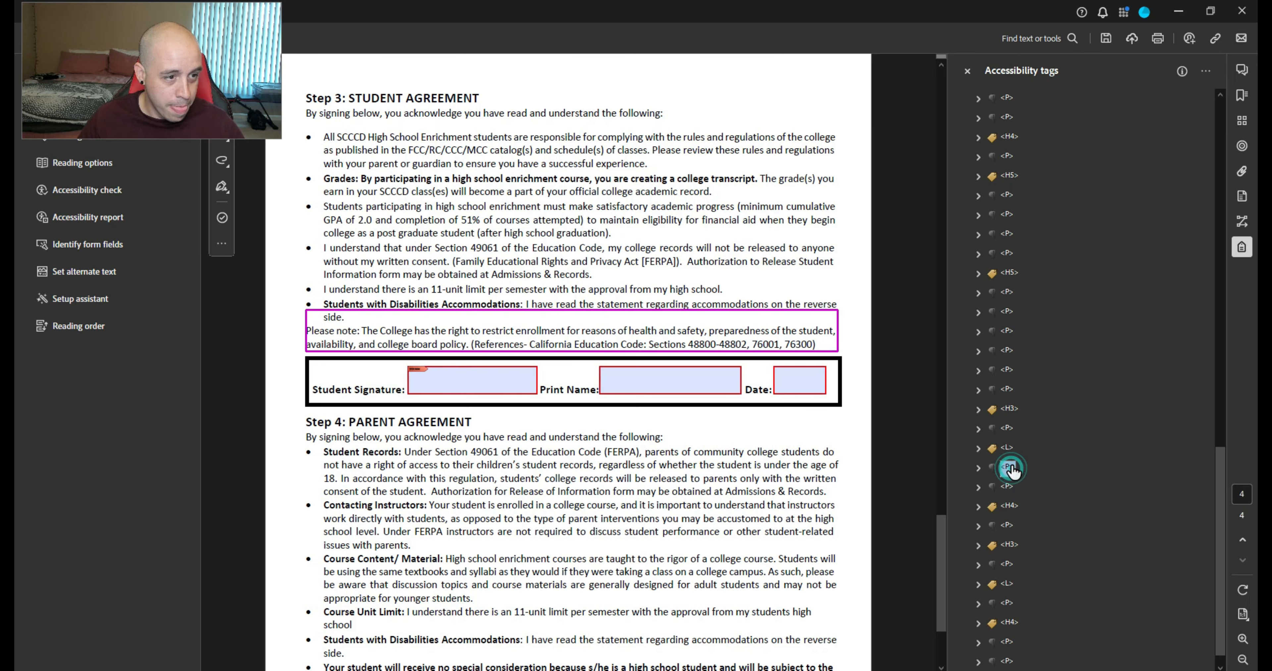
left_click(1077, 165)
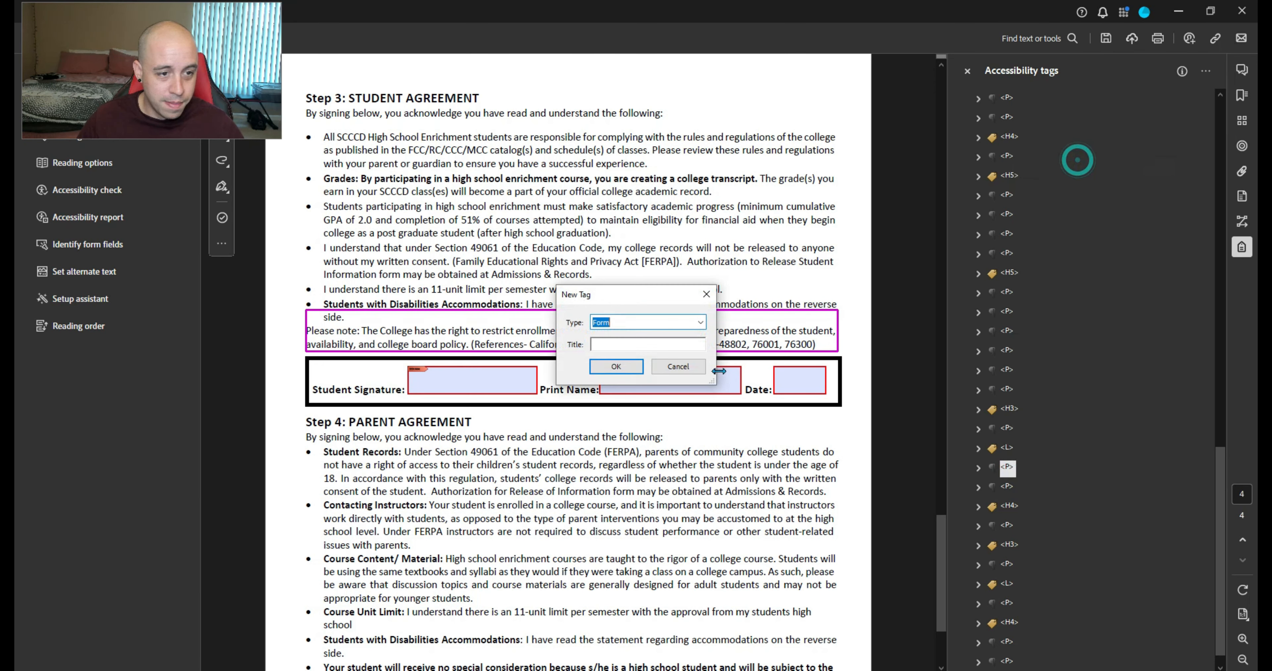
type("P")
key("Return")
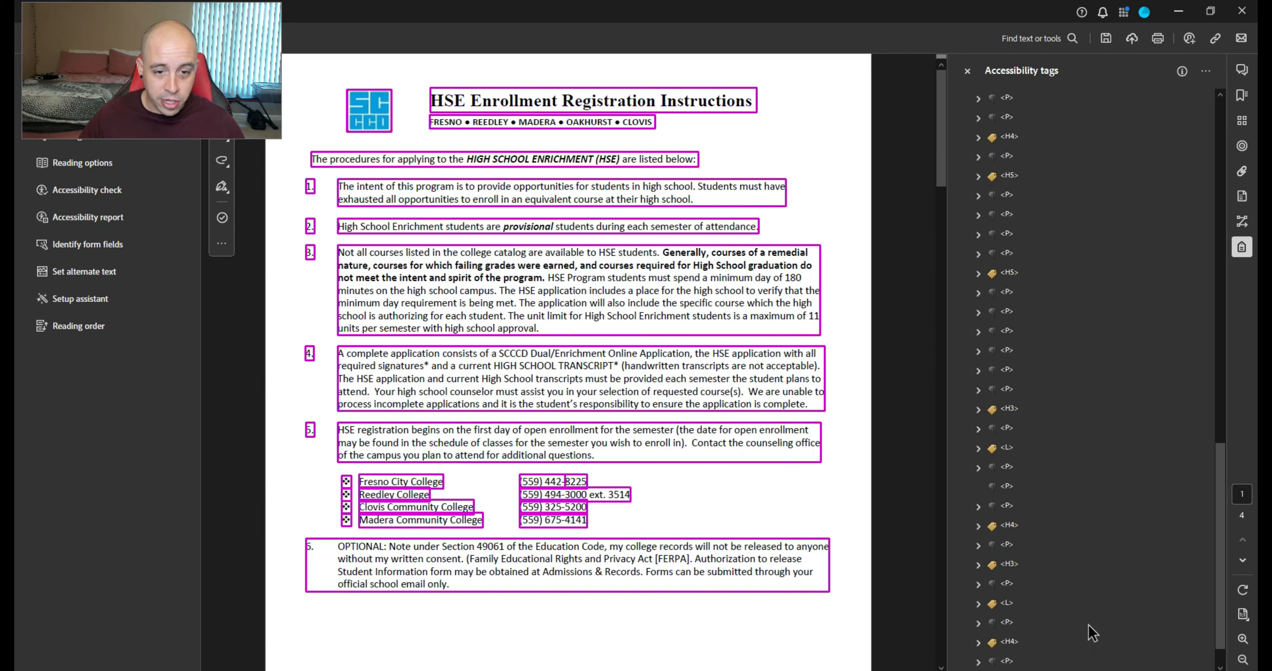
right_click(1012, 487)
left_click(1055, 240)
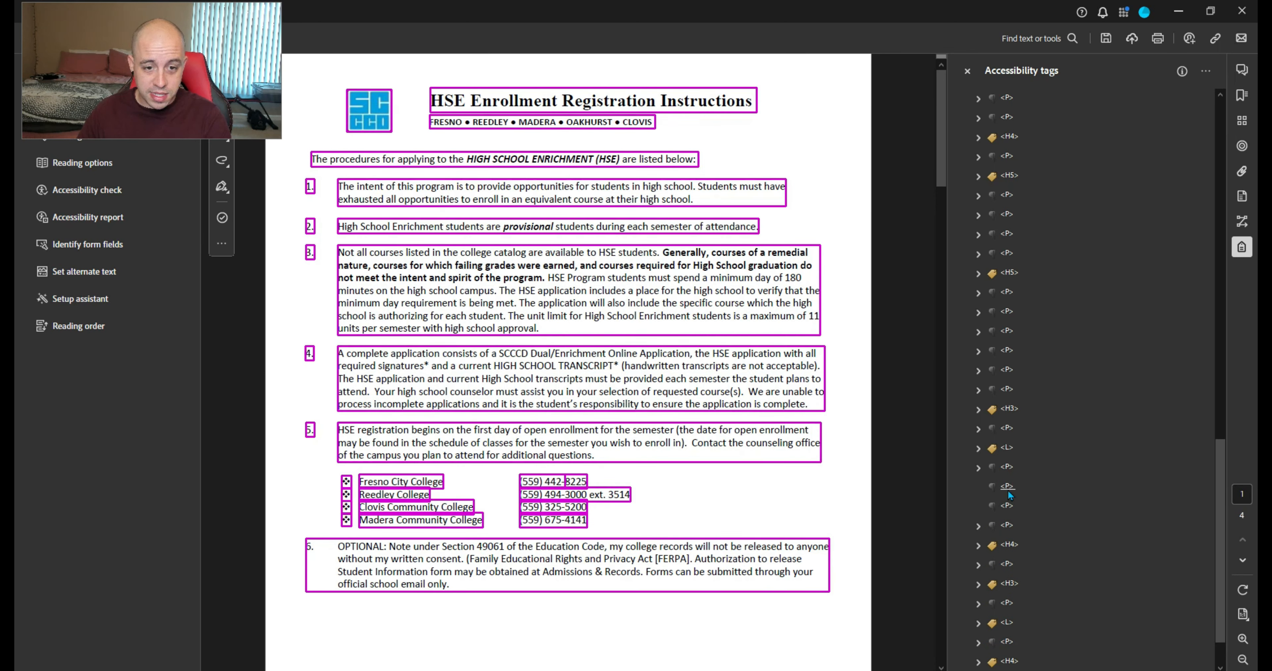
right_click(1010, 494)
left_click(1058, 249)
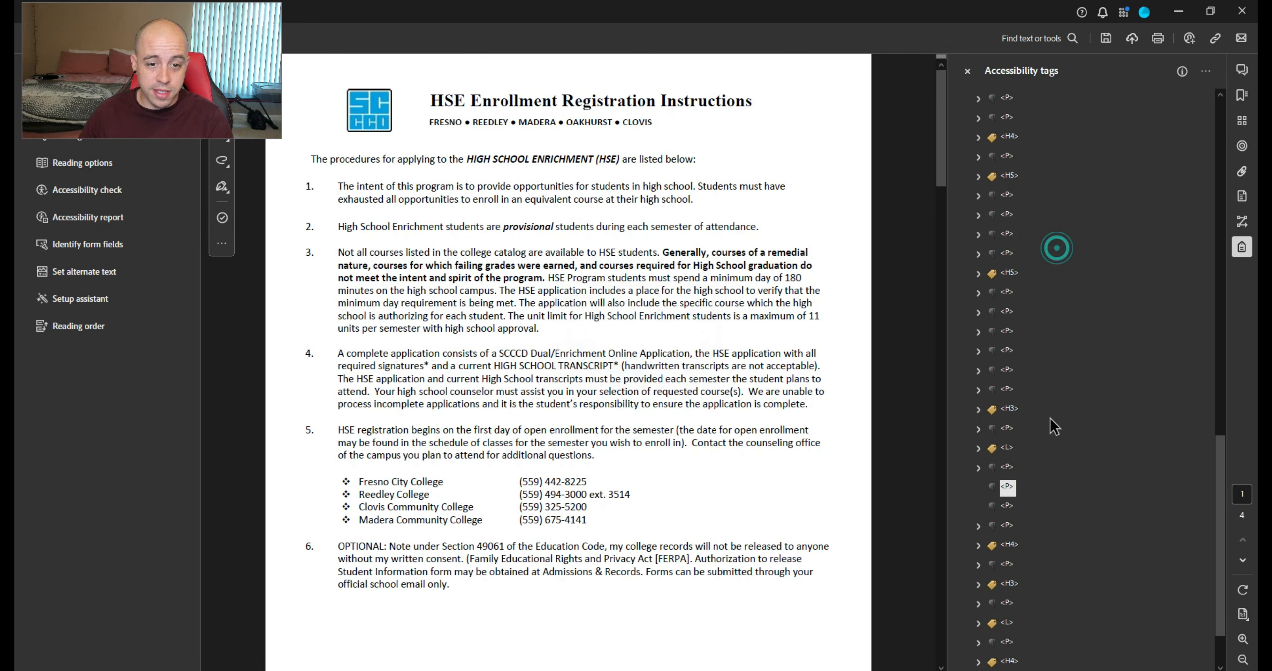
Move the Student Signature: label text and its signature field's Form tag into the first empty P tag, and collapse it
left_click(1017, 486)
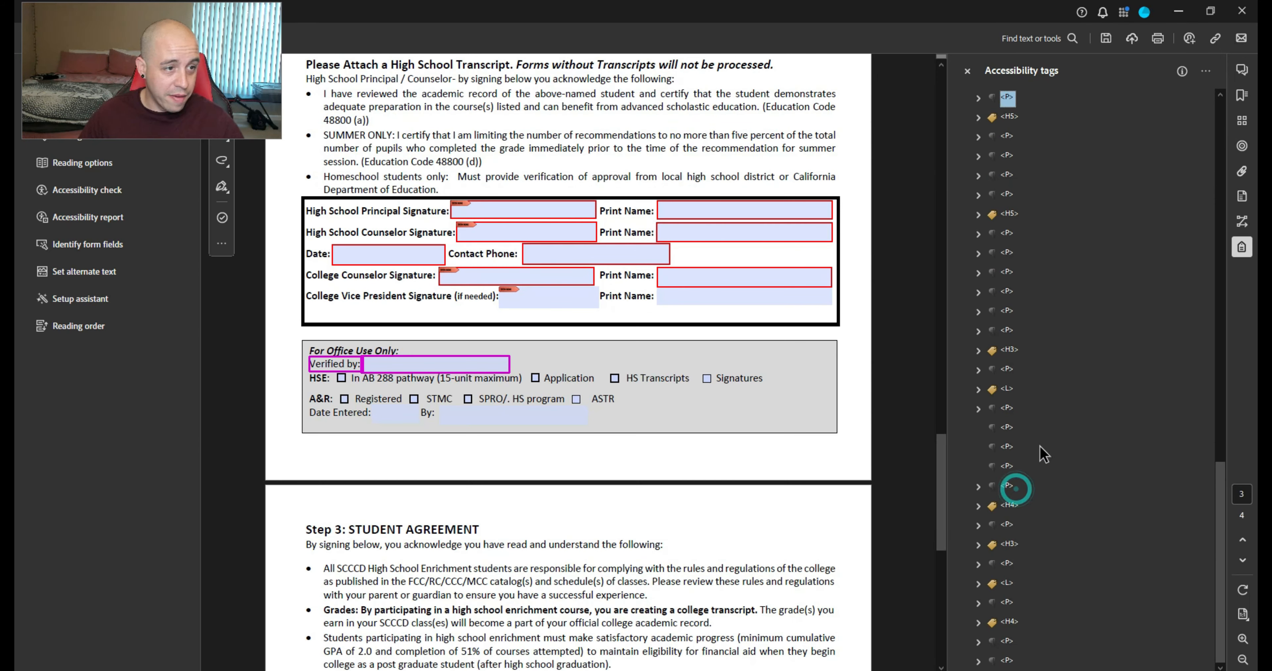
left_click(1008, 486)
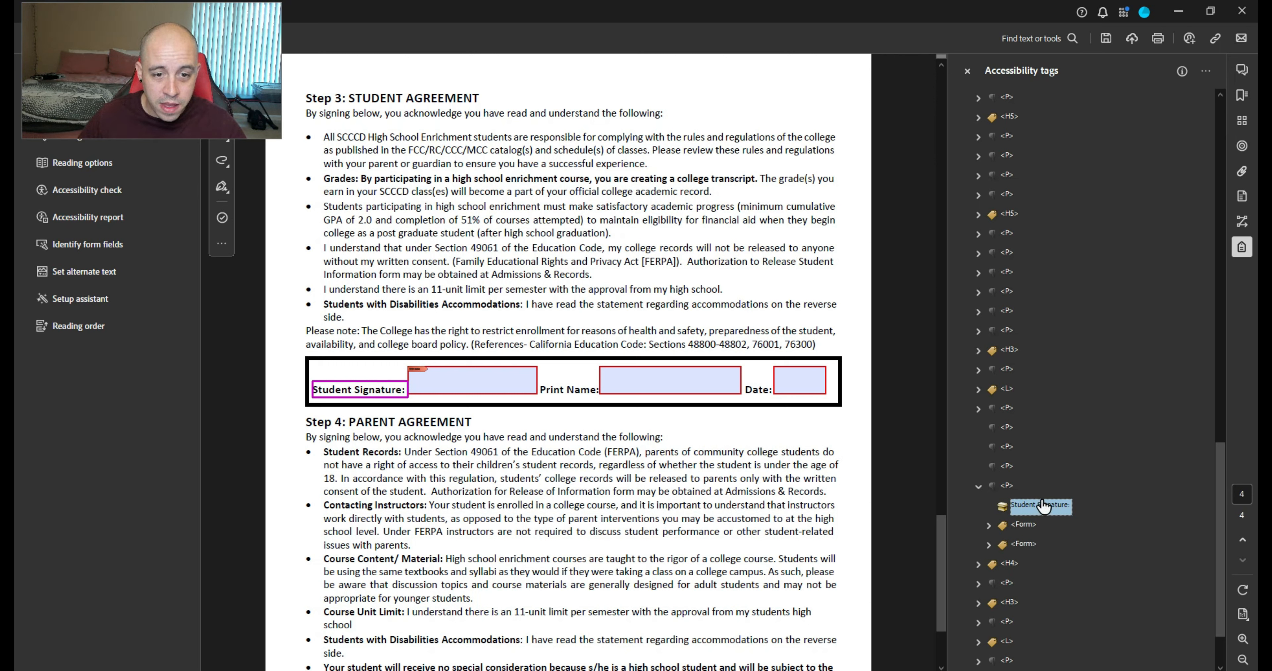
left_click_drag(1042, 503, 1007, 431)
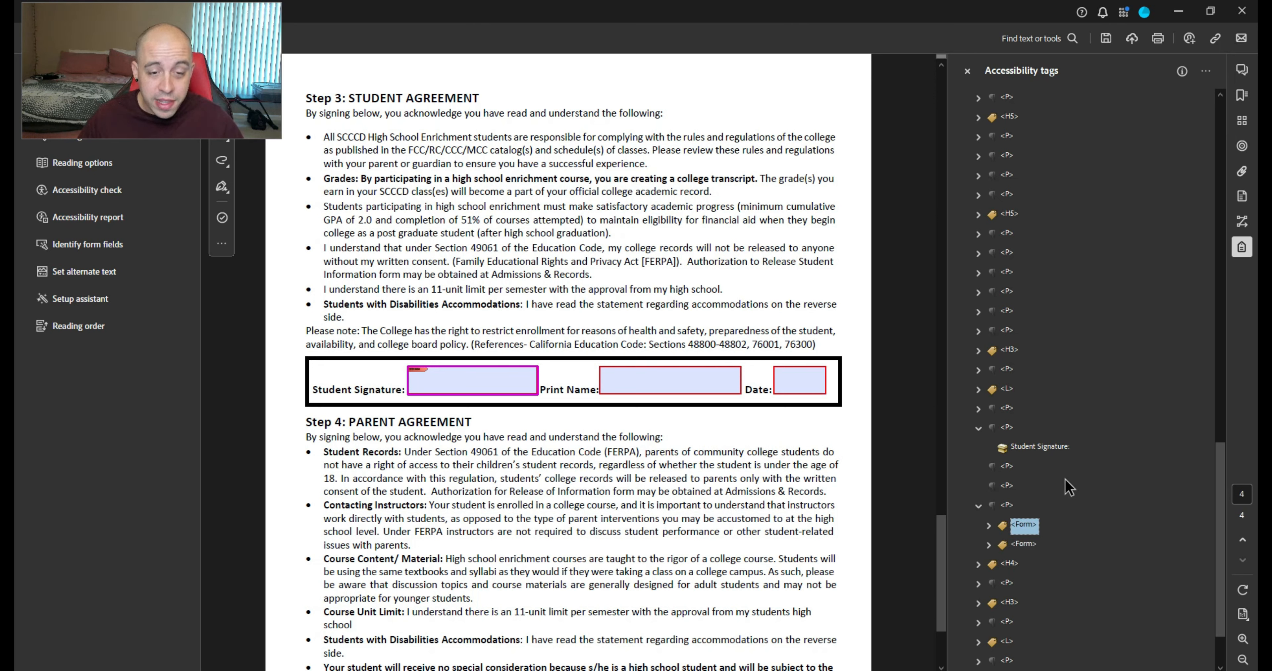
left_click_drag(1020, 532, 1008, 454)
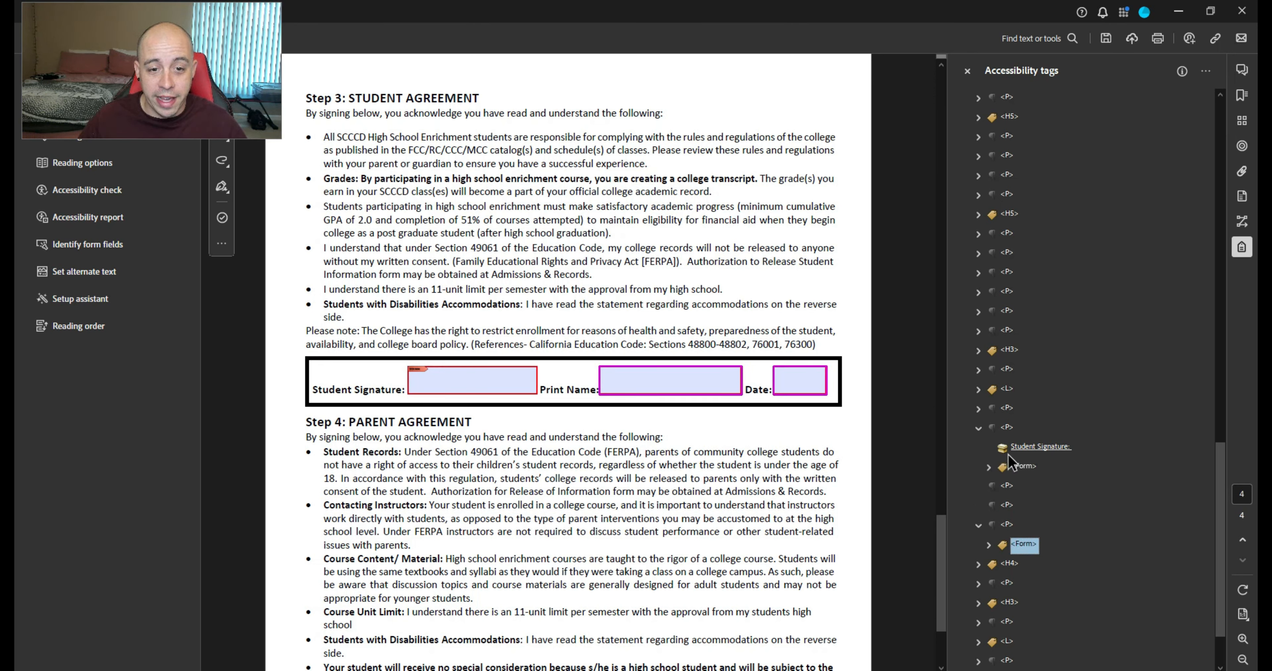
left_click(1008, 429)
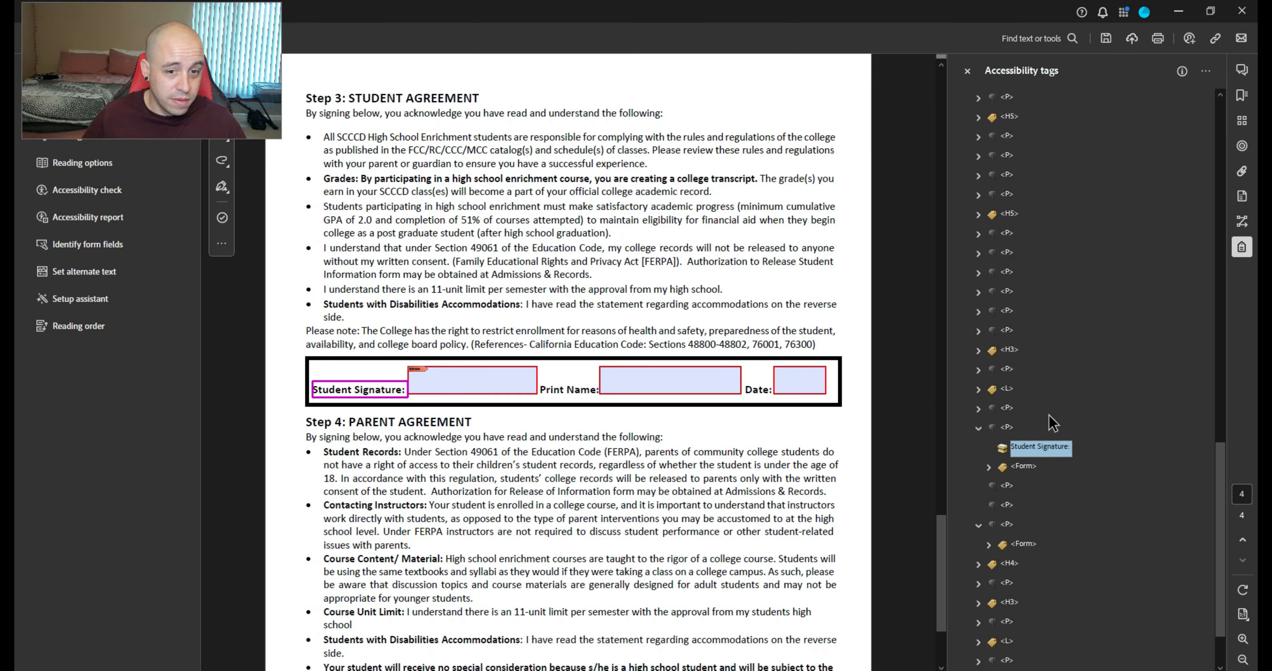
key("Left")
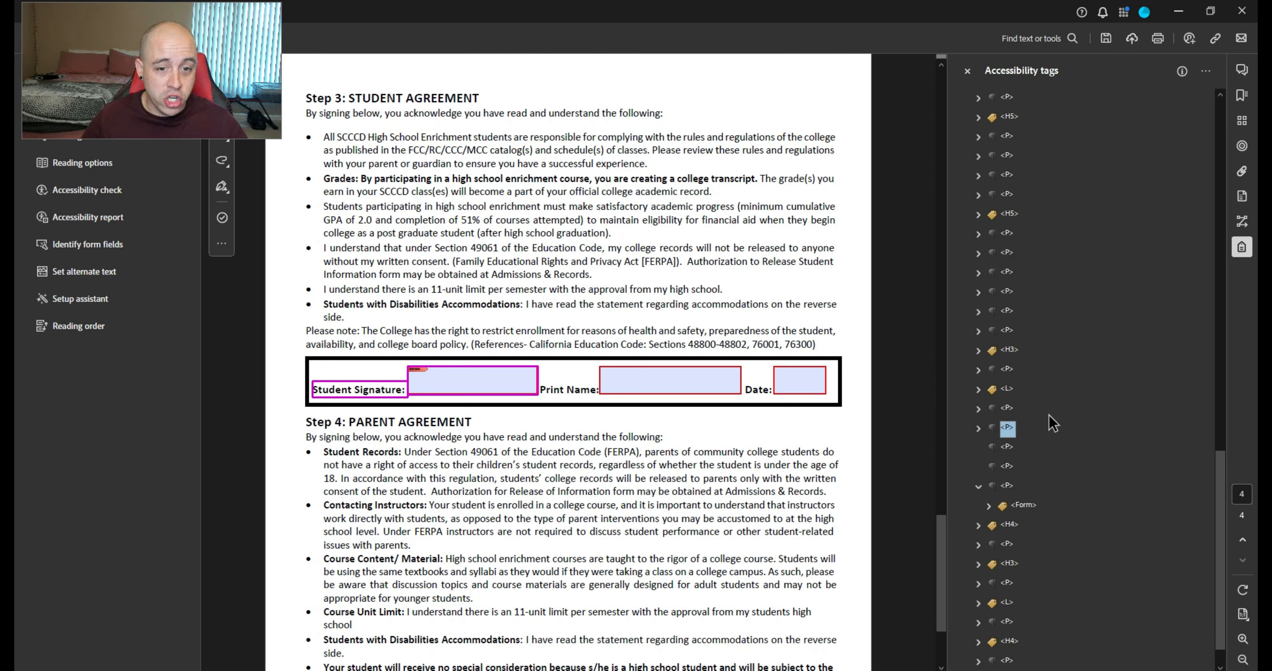
Move the Print Name: label text out of its H4 tag into the next empty P tag
key("Down")
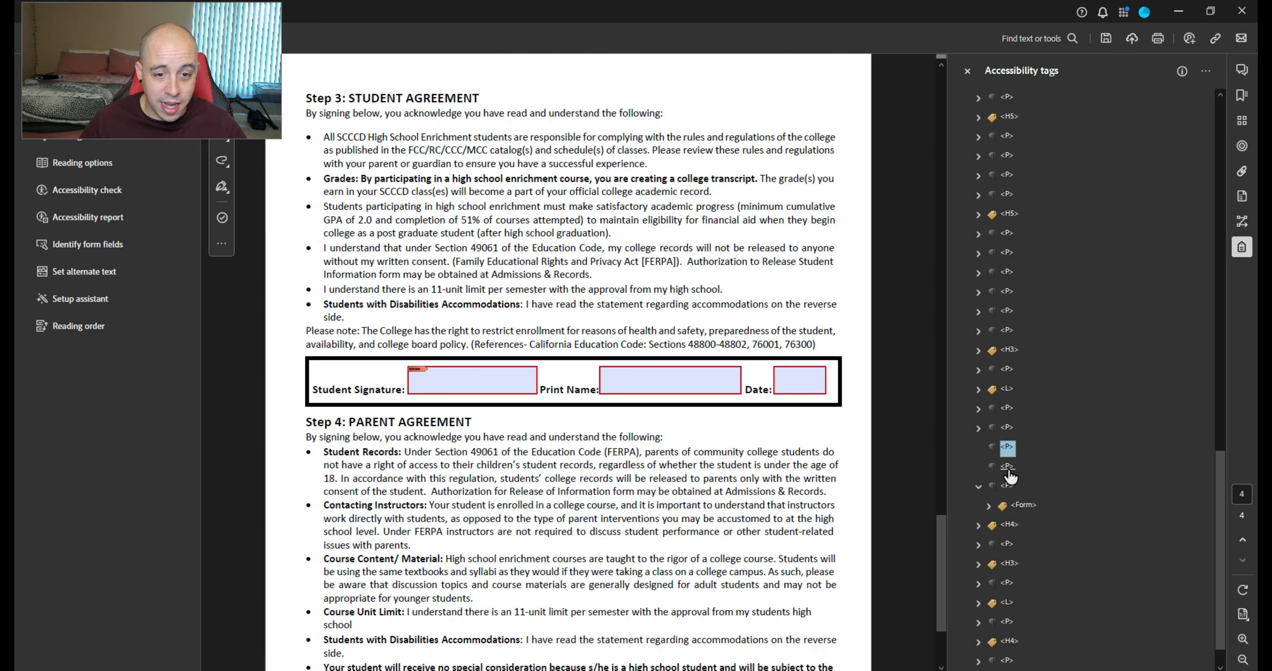
left_click(1008, 524)
key("Right")
key("Down")
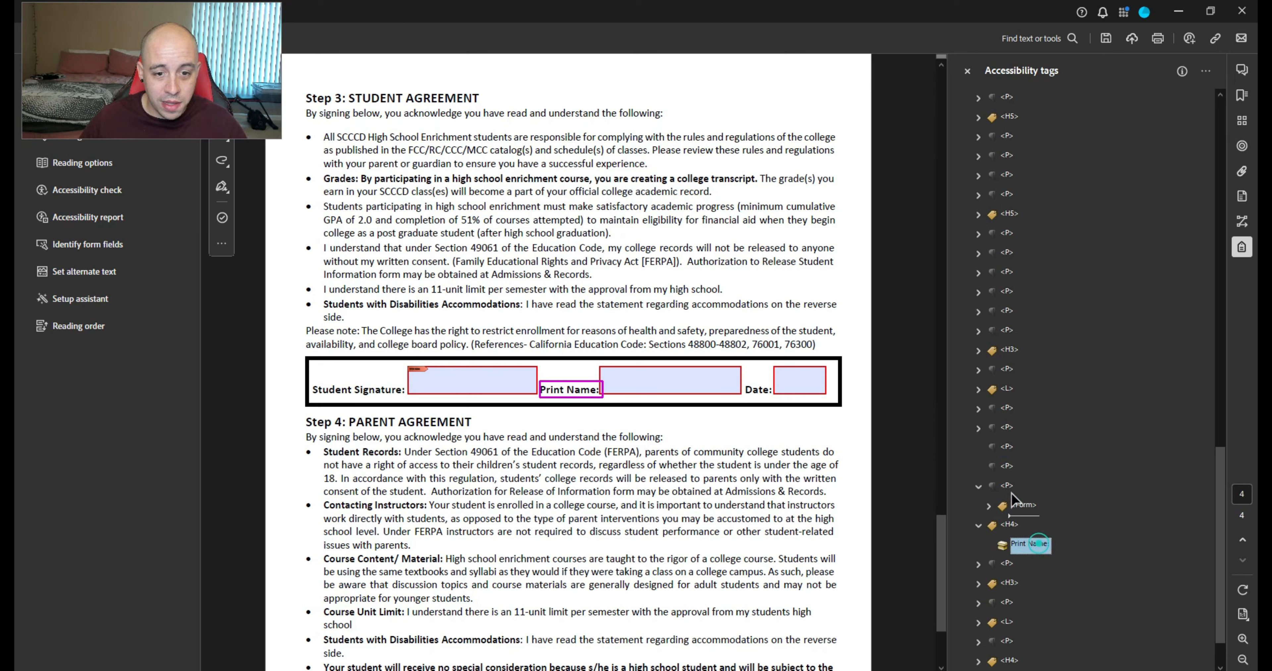
left_click_drag(1011, 494, 1008, 450)
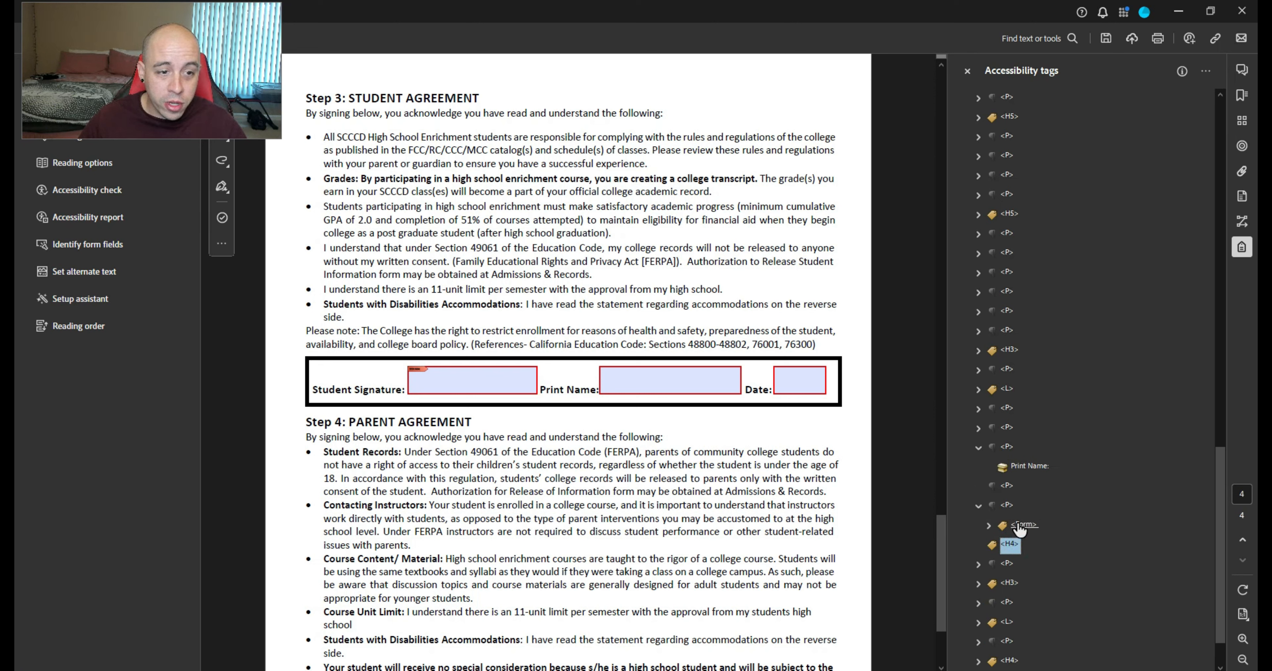
Move the Student Print Name object out of the shared Form tag to directly after the Print Name: label
left_click(1019, 525)
key("Right")
key("Down")
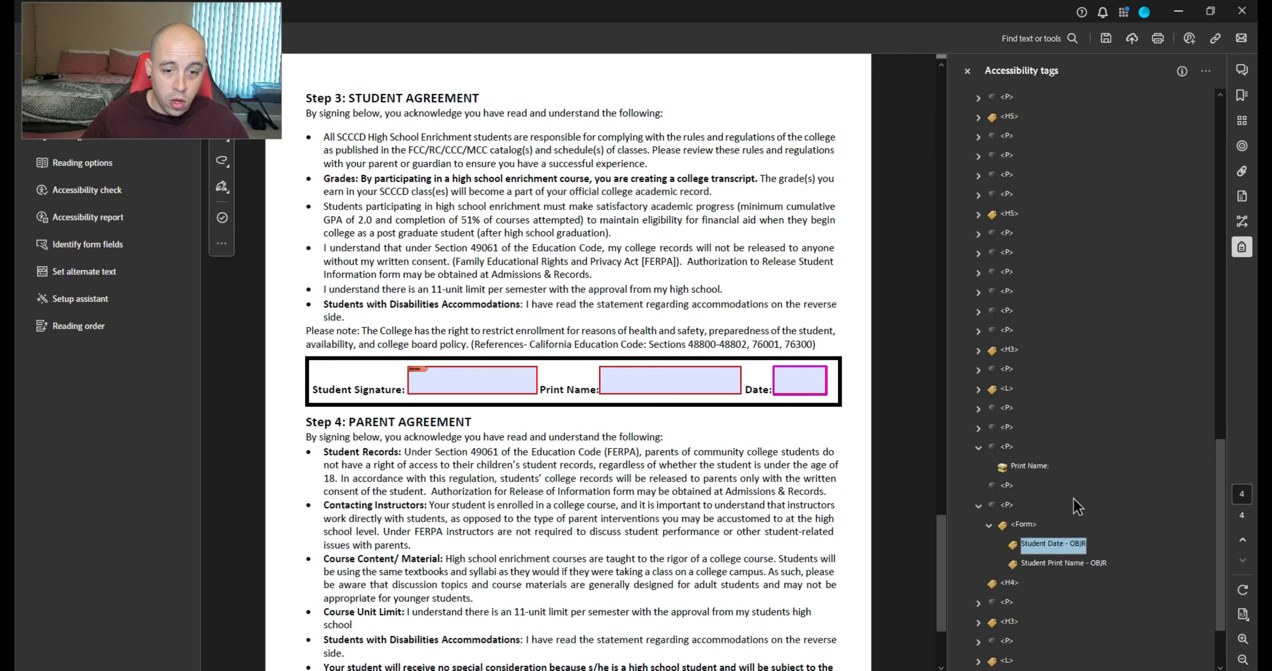
left_click(1043, 563)
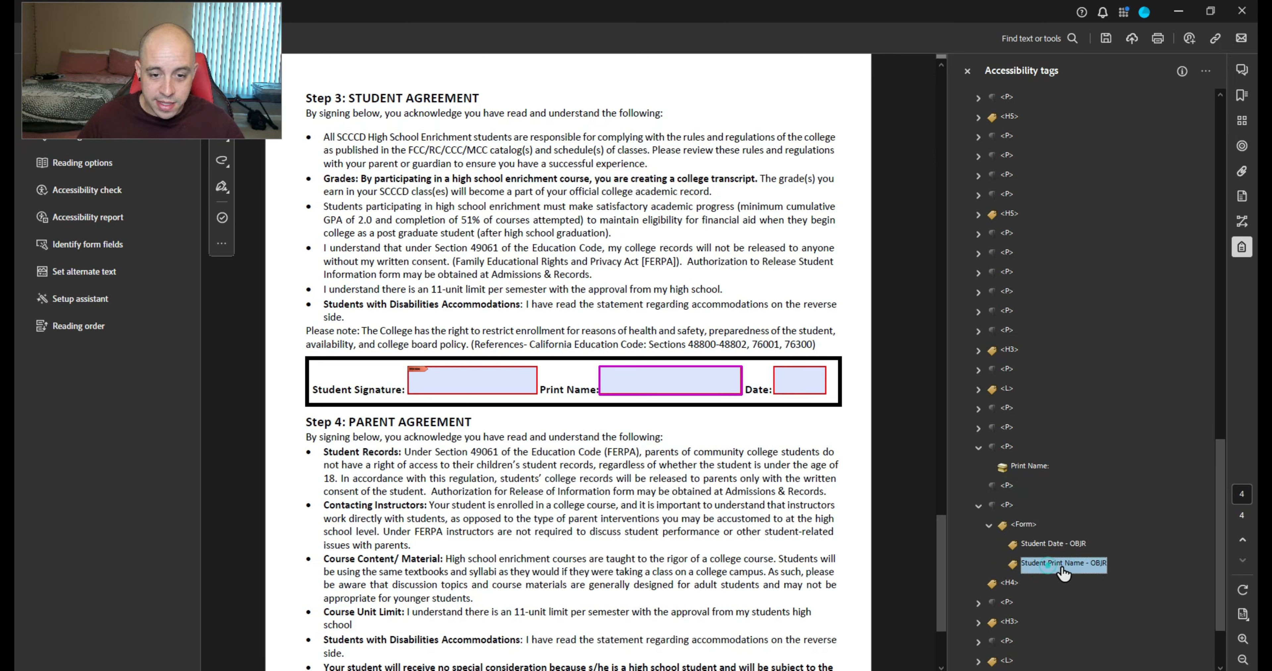
left_click_drag(1043, 563, 1015, 475)
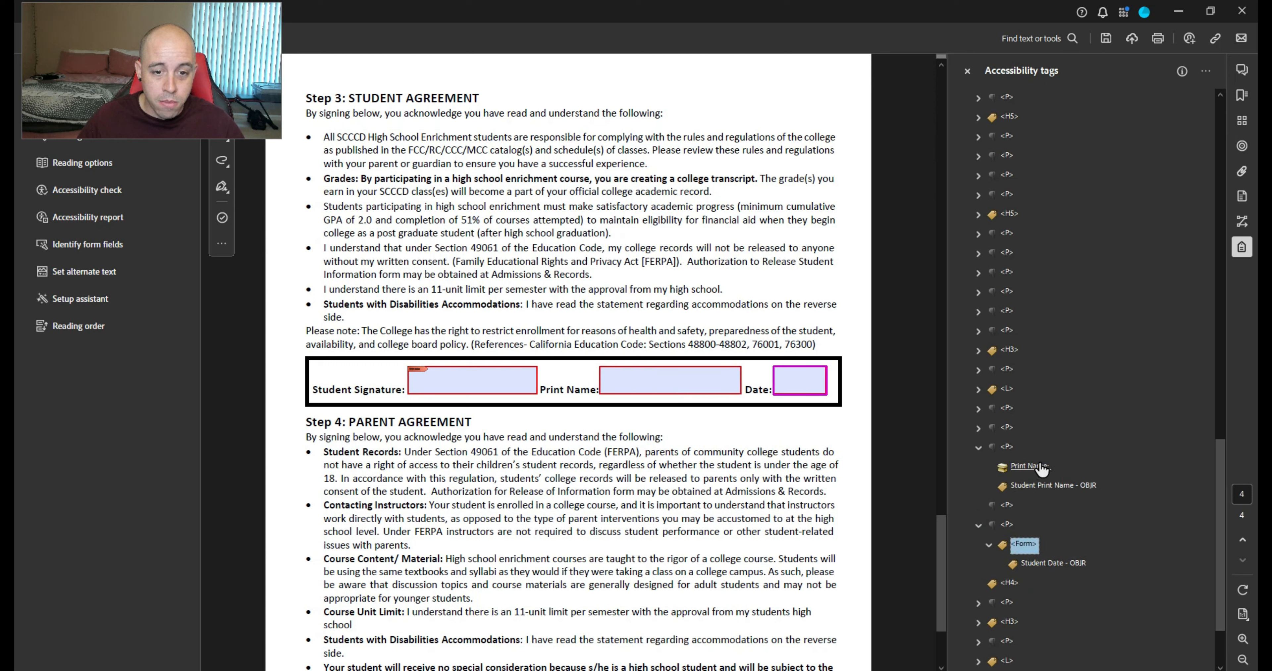
Create a Form tag after the Print Name: label, nest the Student Print Name object in it, and collapse the paragraph
right_click(1031, 471)
left_click(1101, 135)
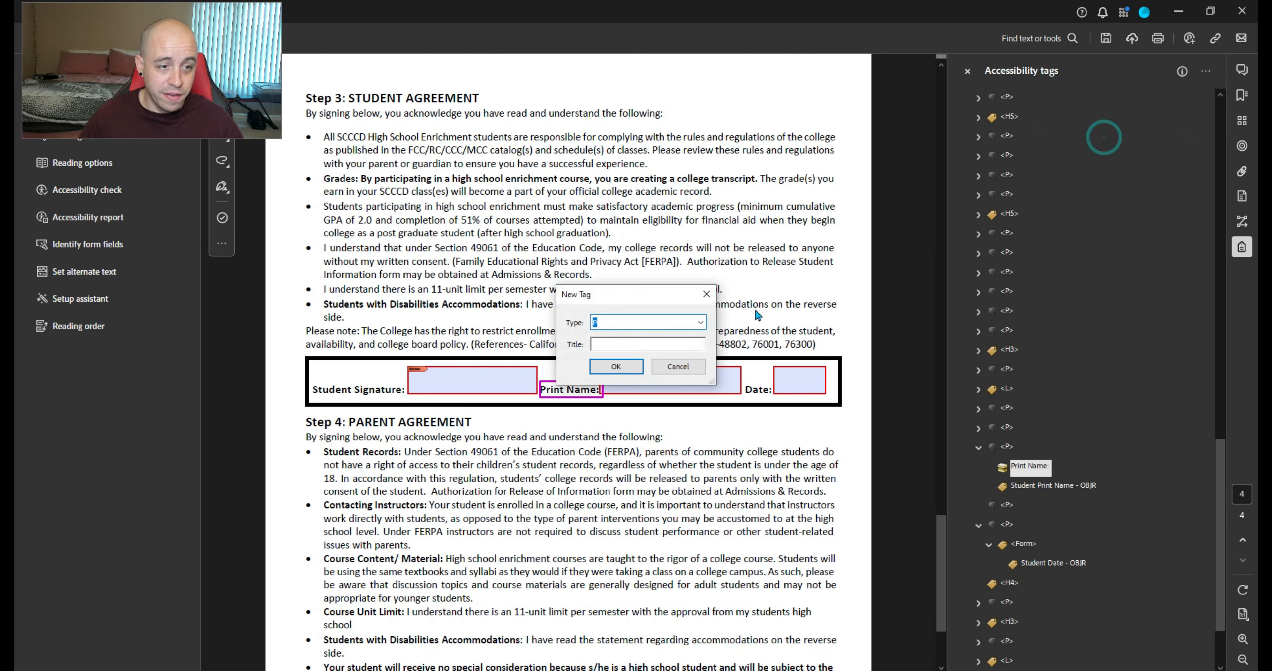
type("Form")
key("Return")
left_click_drag(1052, 504, 1034, 490)
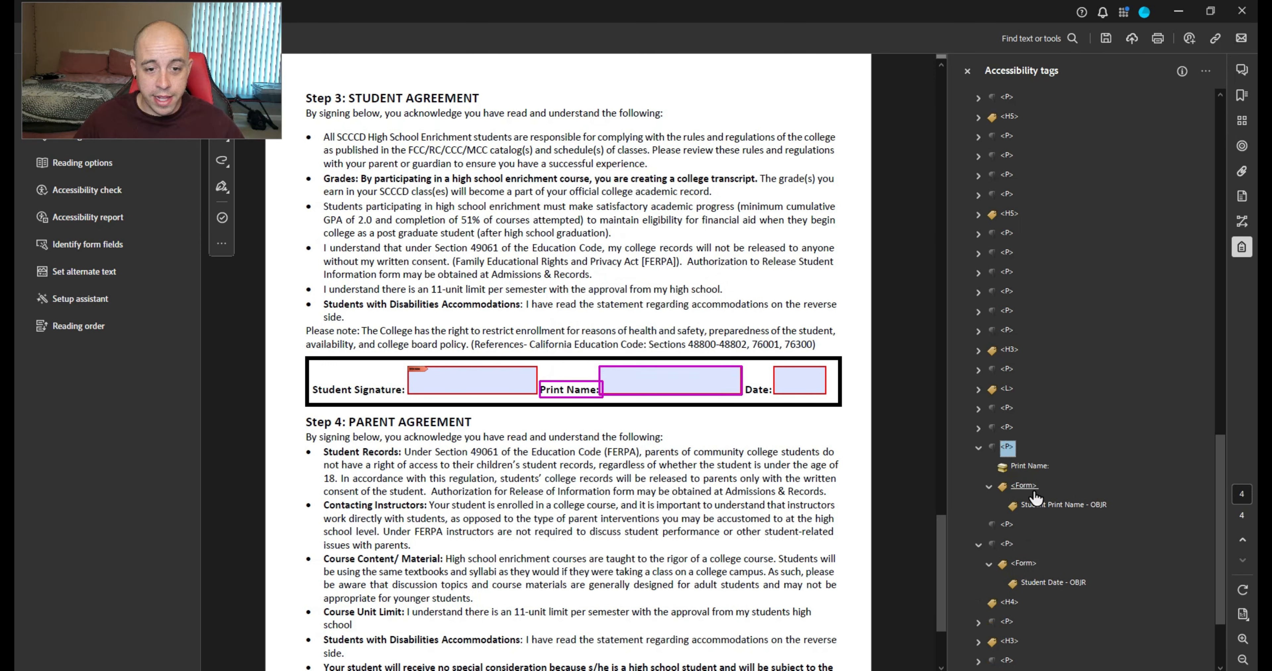
key("Left")
Delete the leftover empty P tag above the paragraph holding the Student Date form field
key("Down")
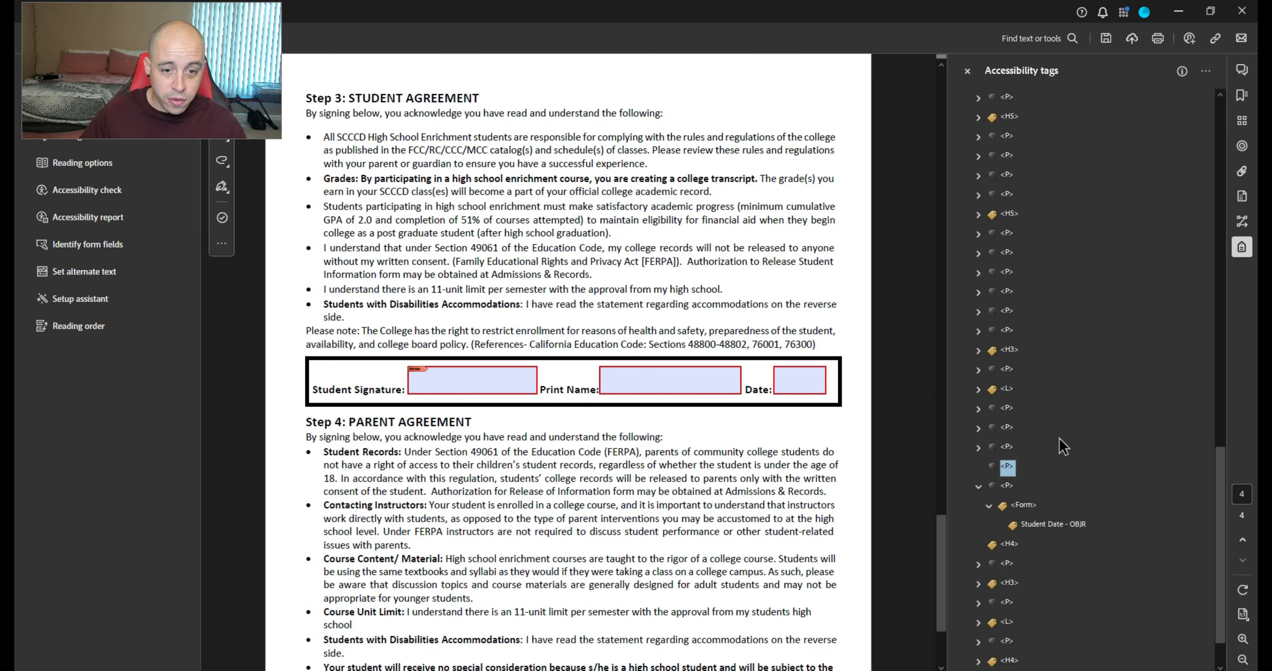
key("Down")
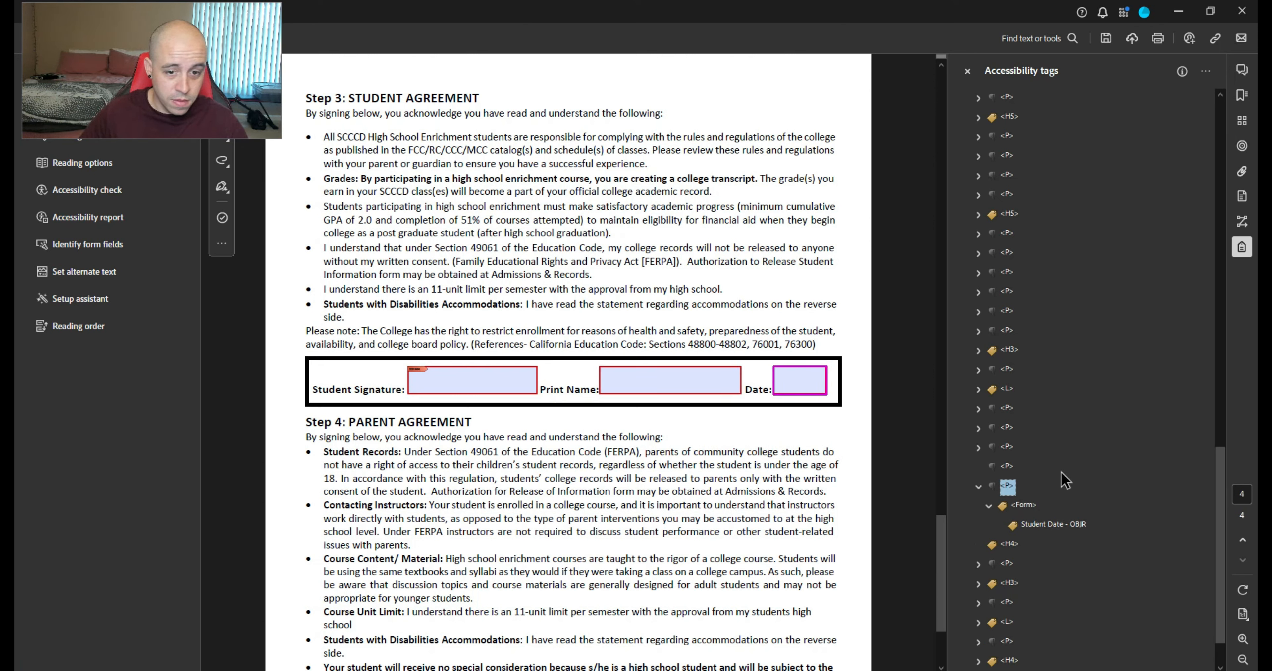
key("Up")
key("Delete")
key("Down")
key("Up")
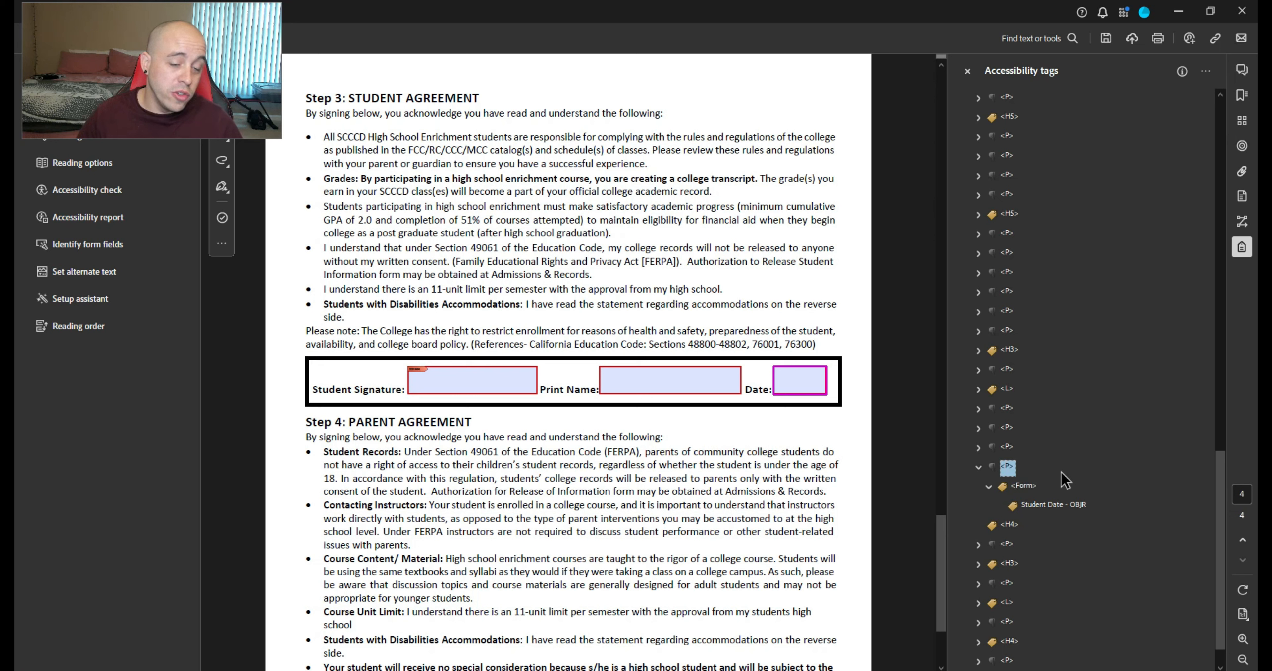
Move the Date: label text into the Student Date field's paragraph, ahead of its Form tag
key("Down")
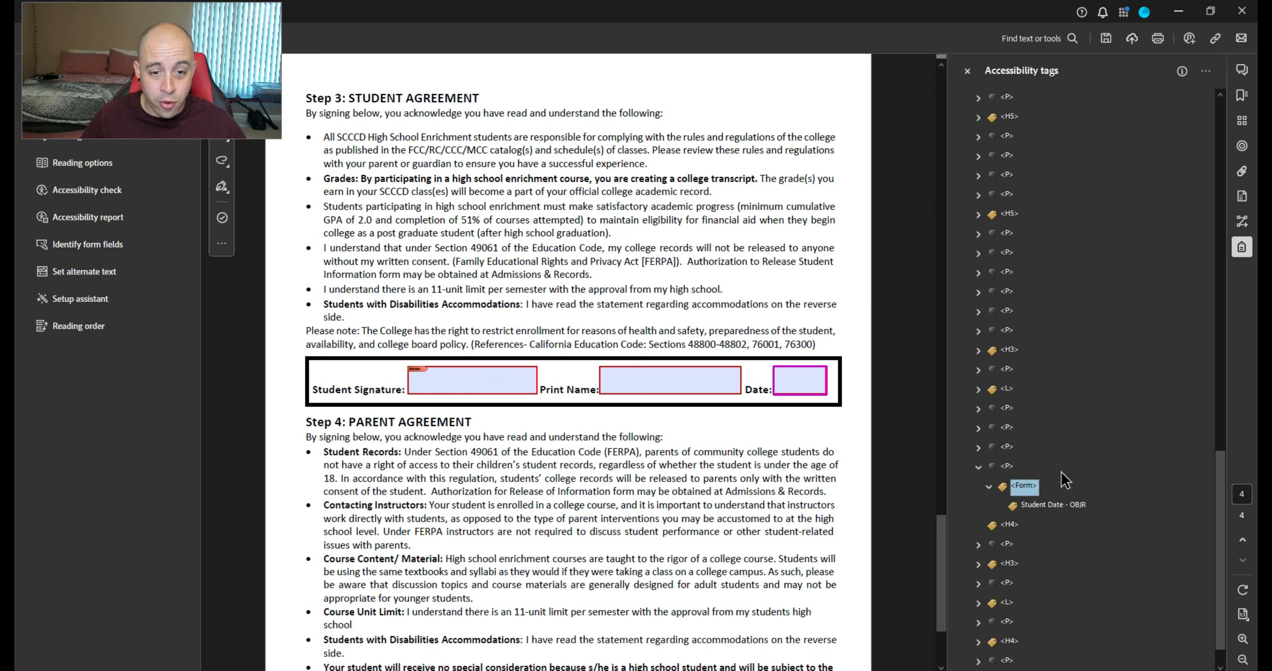
key("Down")
key("Down")
key("Down")
key("Right")
key("Down")
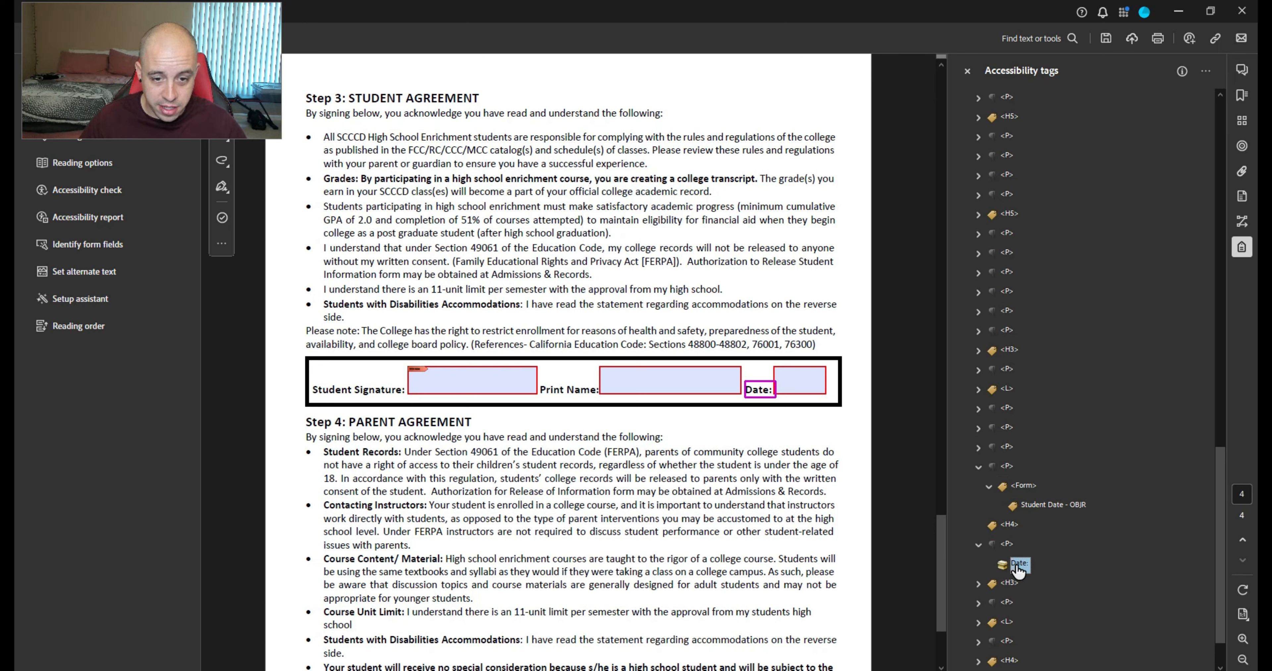
left_click_drag(1018, 570, 1008, 470)
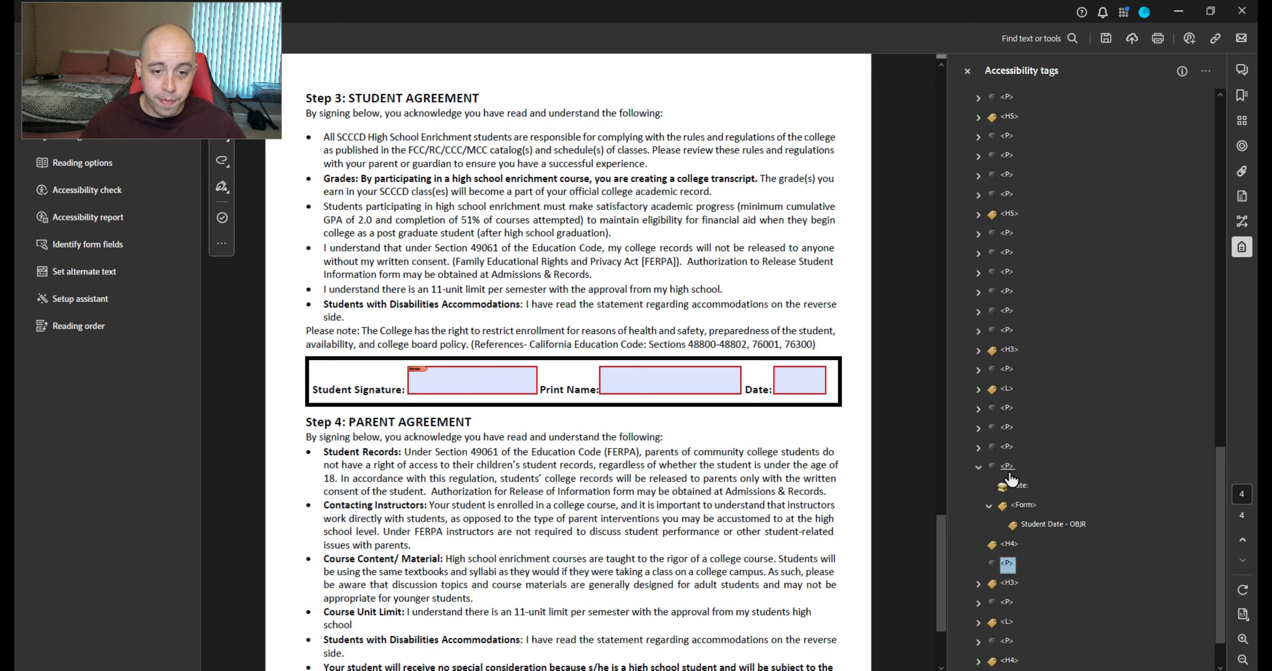
Delete the emptied H4 and P tags between the student Date paragraph and the Step 4 heading
left_click(1004, 545)
key("Delete")
key("Delete")
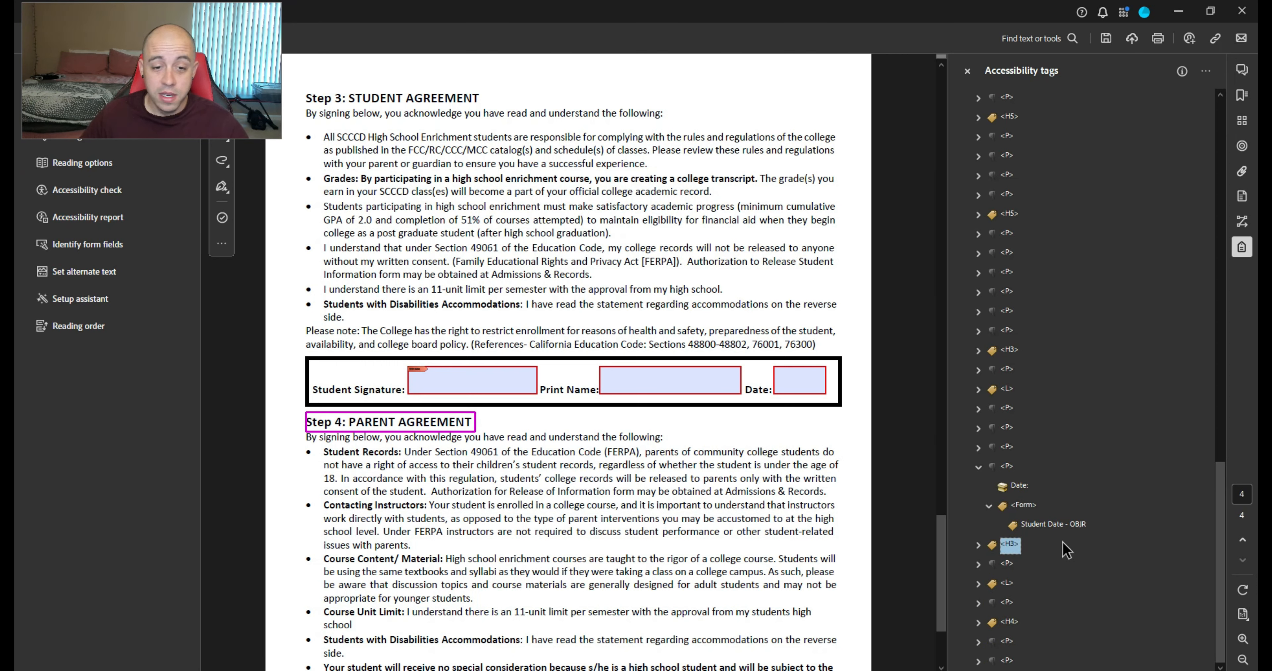
Review the tags from the Step 4 heading through the parent signature block and compare them with the highlighted page content
key("Down")
key("Down")
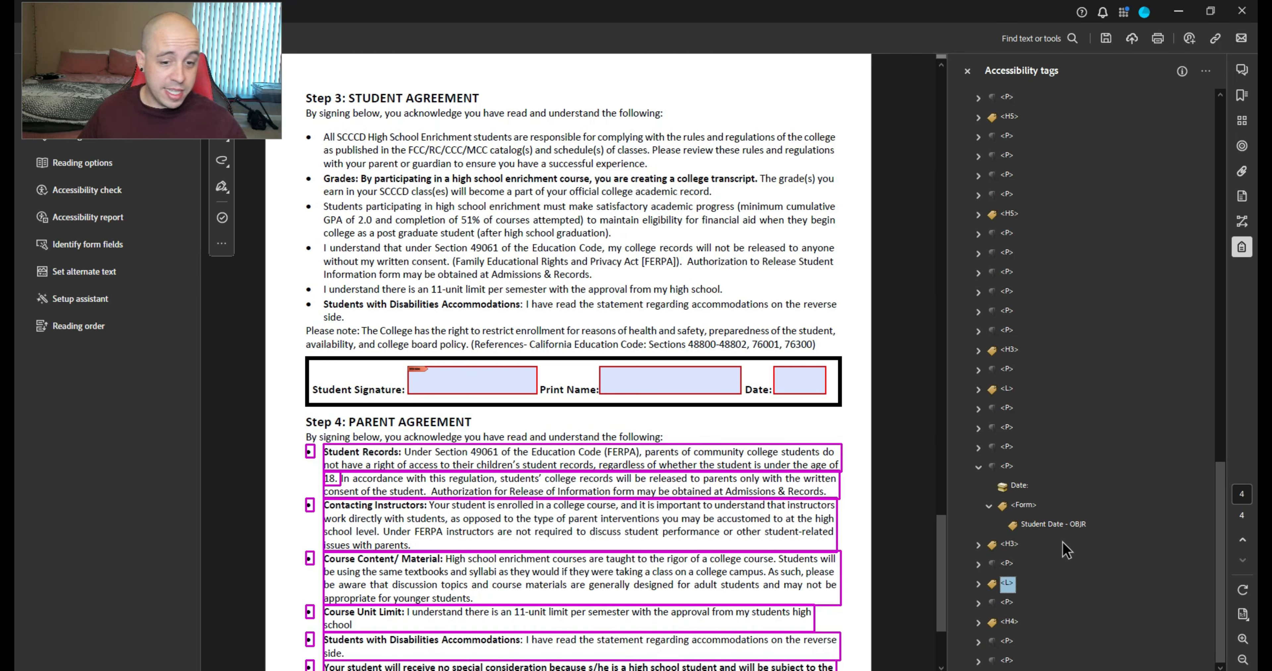
key("Down")
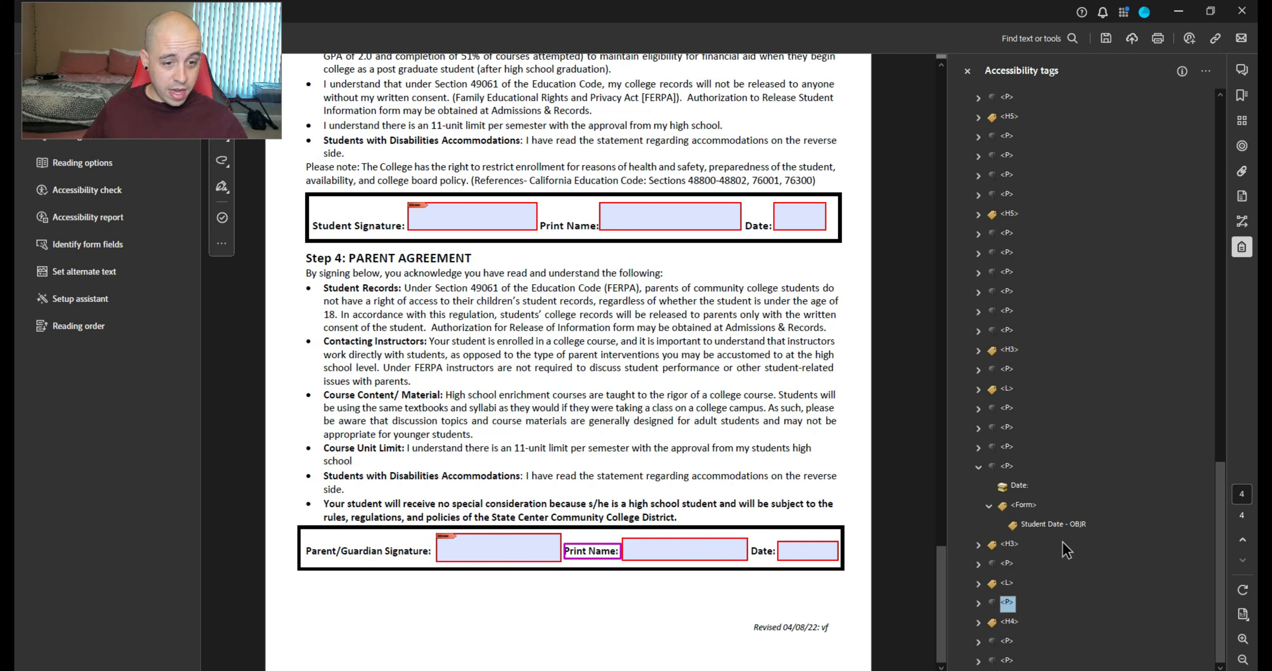
key("Down")
key("Down")
key("Down")
key("Up")
key("Up")
key("Up")
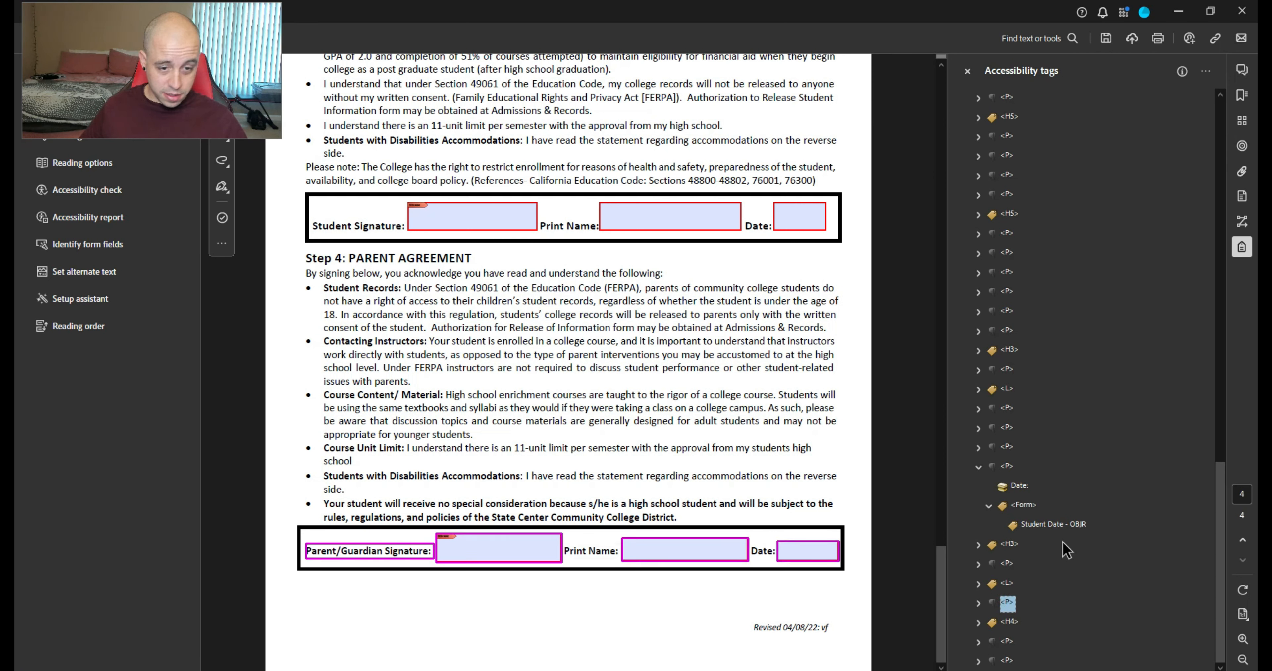
Move the Form tag holding the parent Print Name and Date objects out of the Parent/Guardian Signature paragraph, placing it after the H4, and collapse the paragraph
key("Right")
key("Down")
key("Down")
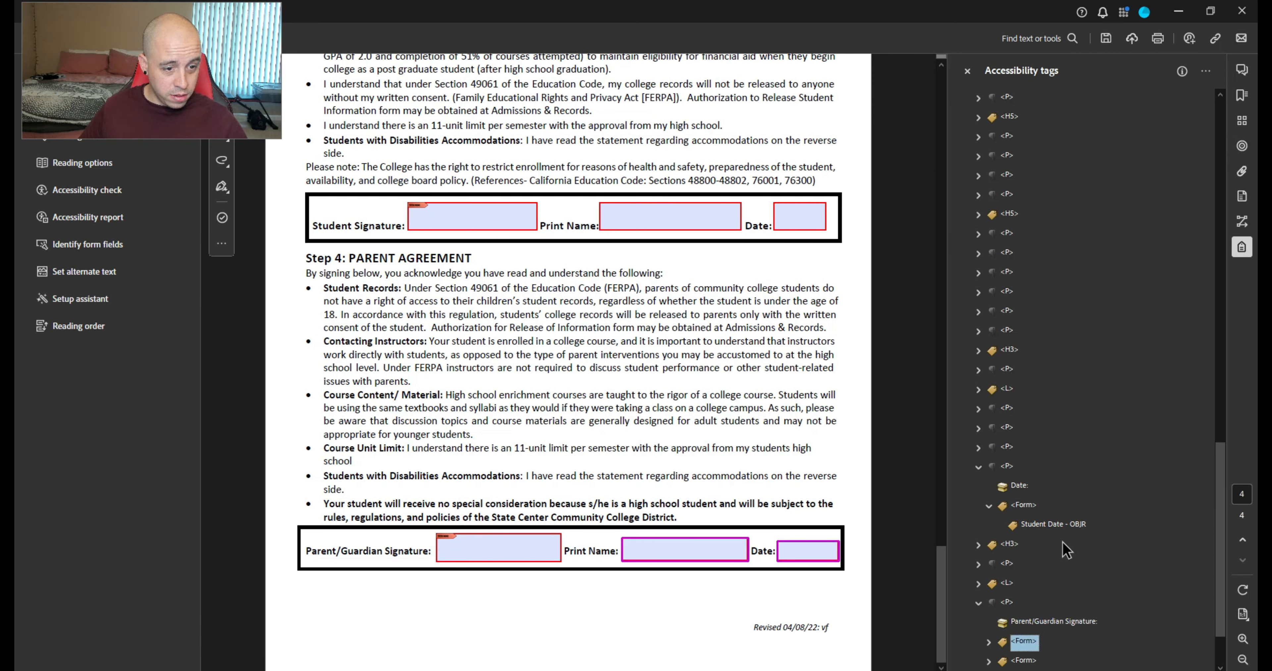
key("Down")
scroll(1067, 512, "down", 1)
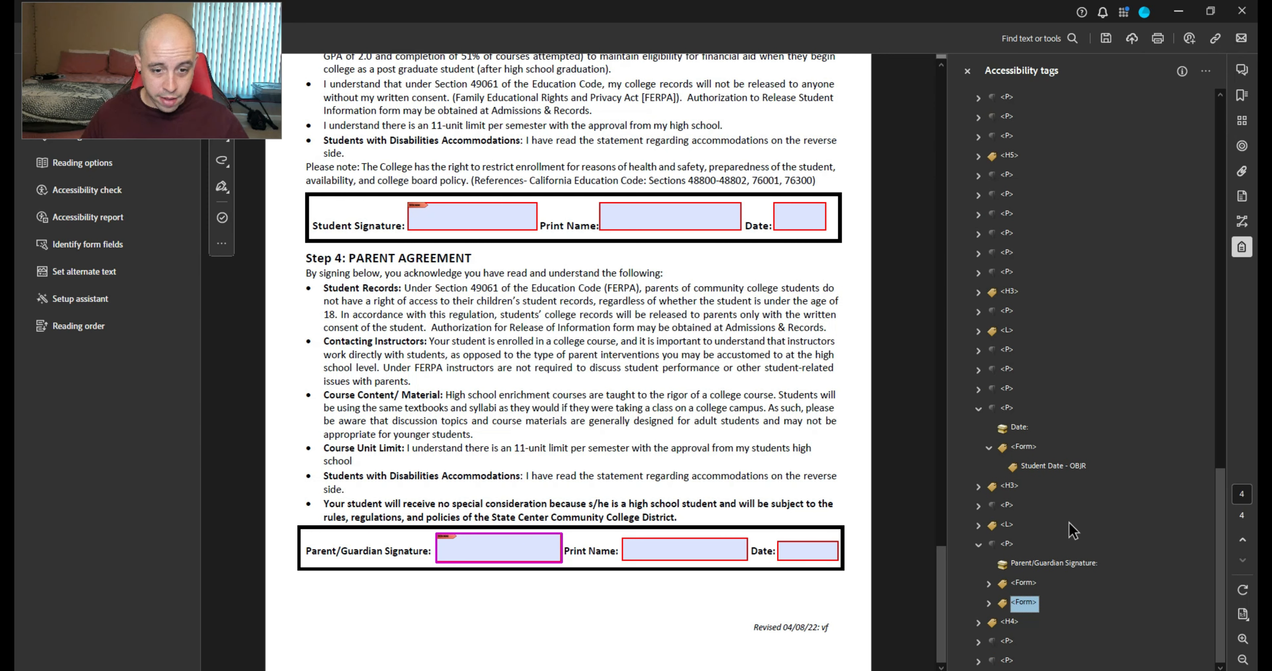
left_click(1024, 583)
key("ctrl+x")
key("Down")
key("Down")
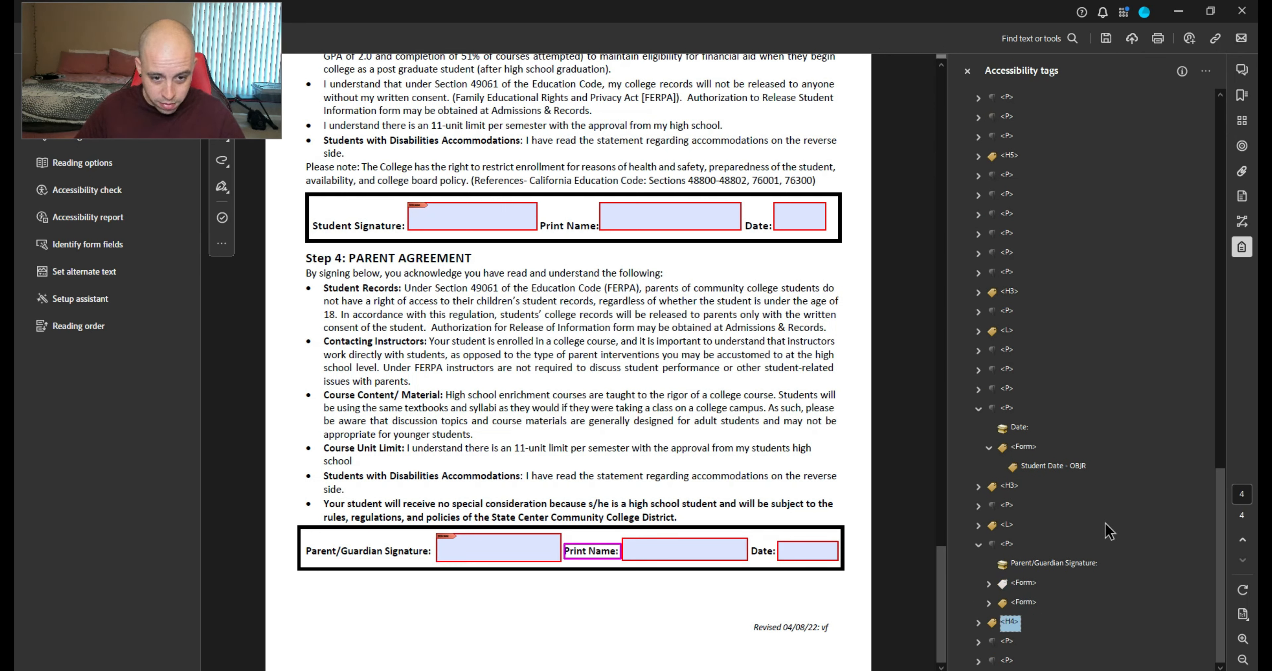
key("ctrl+v")
key("Left")
Change the H4 tag on the parent block's Print Name: label to a P tag
key("Down")
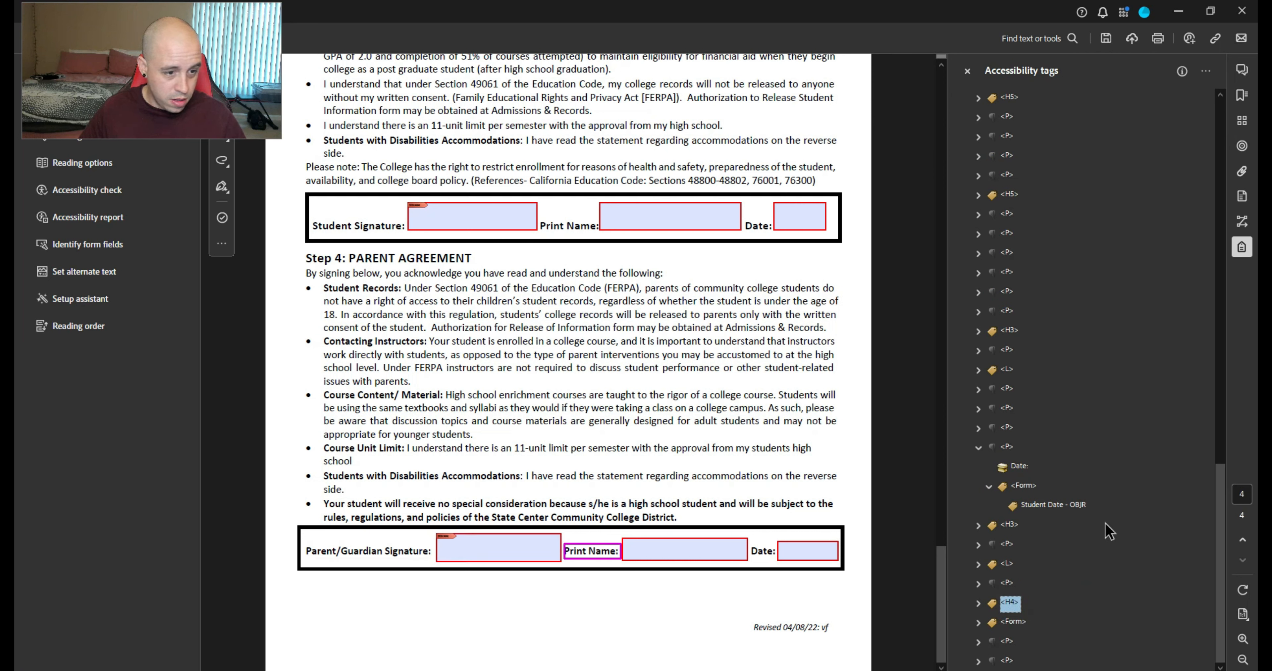
key("F2")
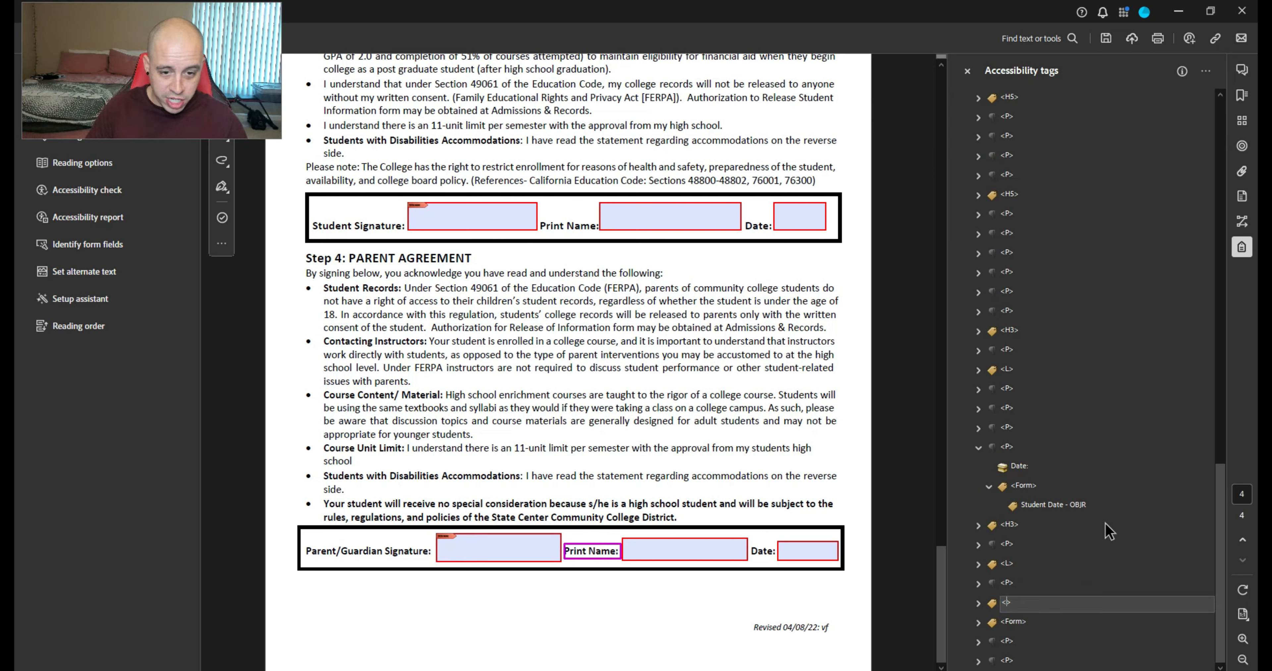
key("Return")
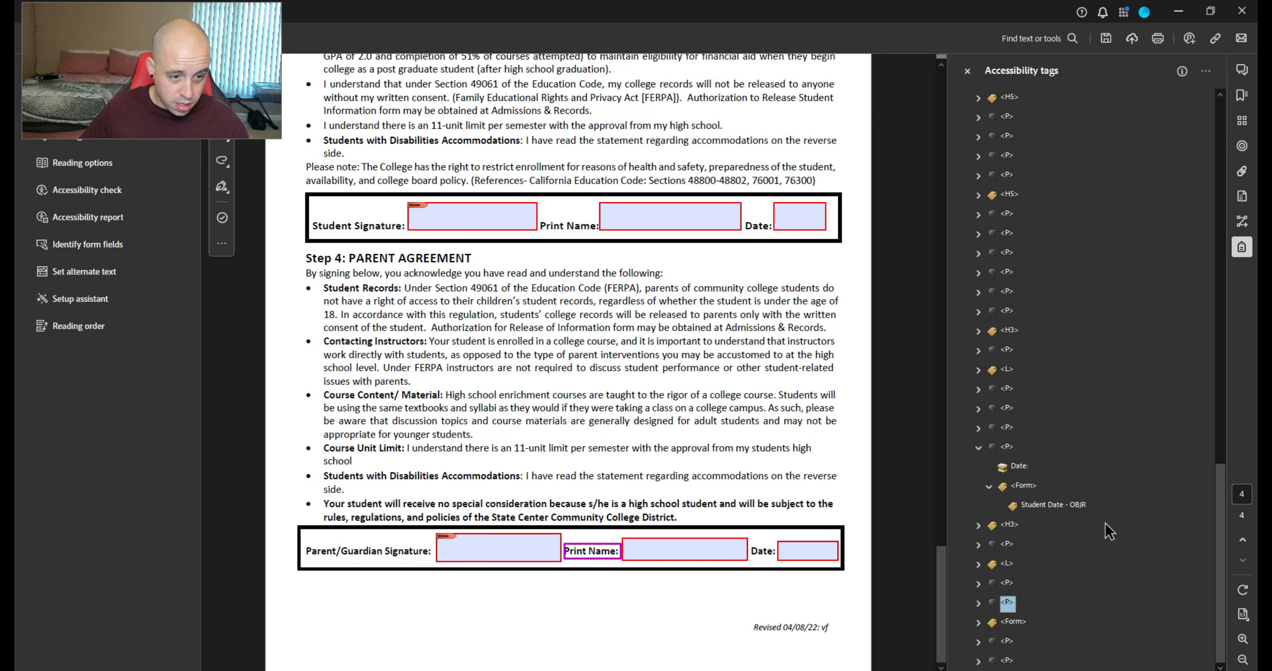
Move the Parent Print Name object out of the shared Form tag into the Print Name: paragraph, and collapse the paragraph
key("Down")
key("Right")
key("Down")
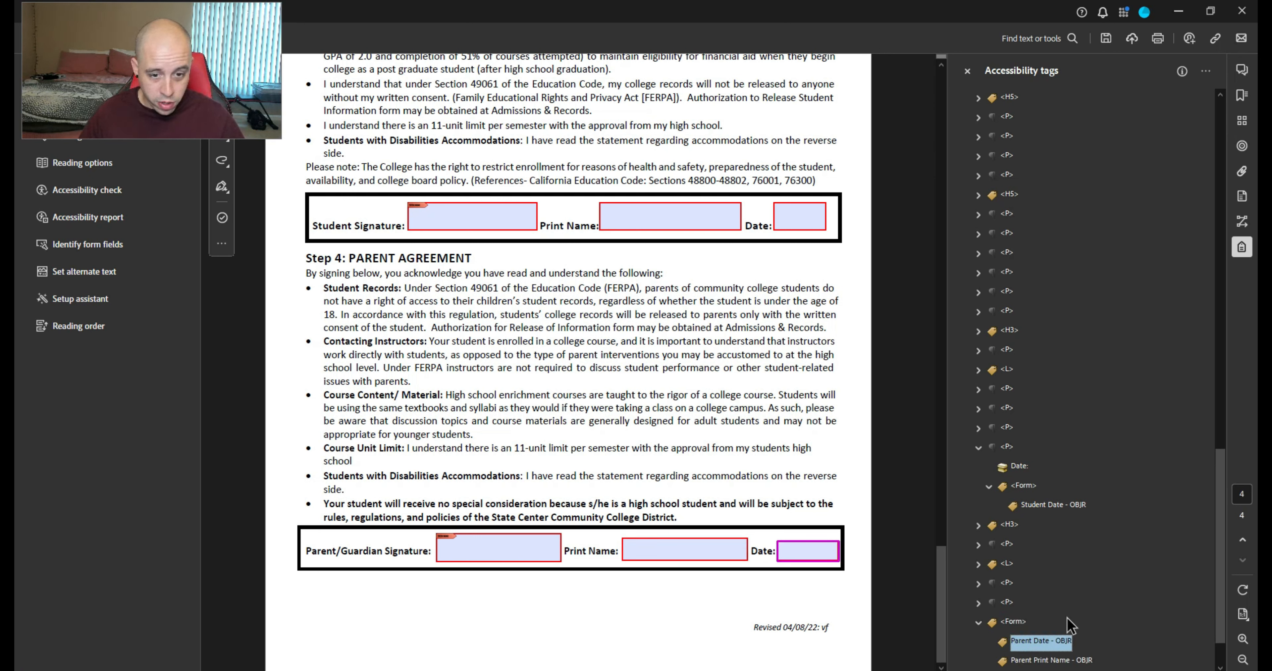
left_click(1053, 662)
left_click_drag(1046, 659, 1010, 615)
scroll(1047, 593, "down", 1)
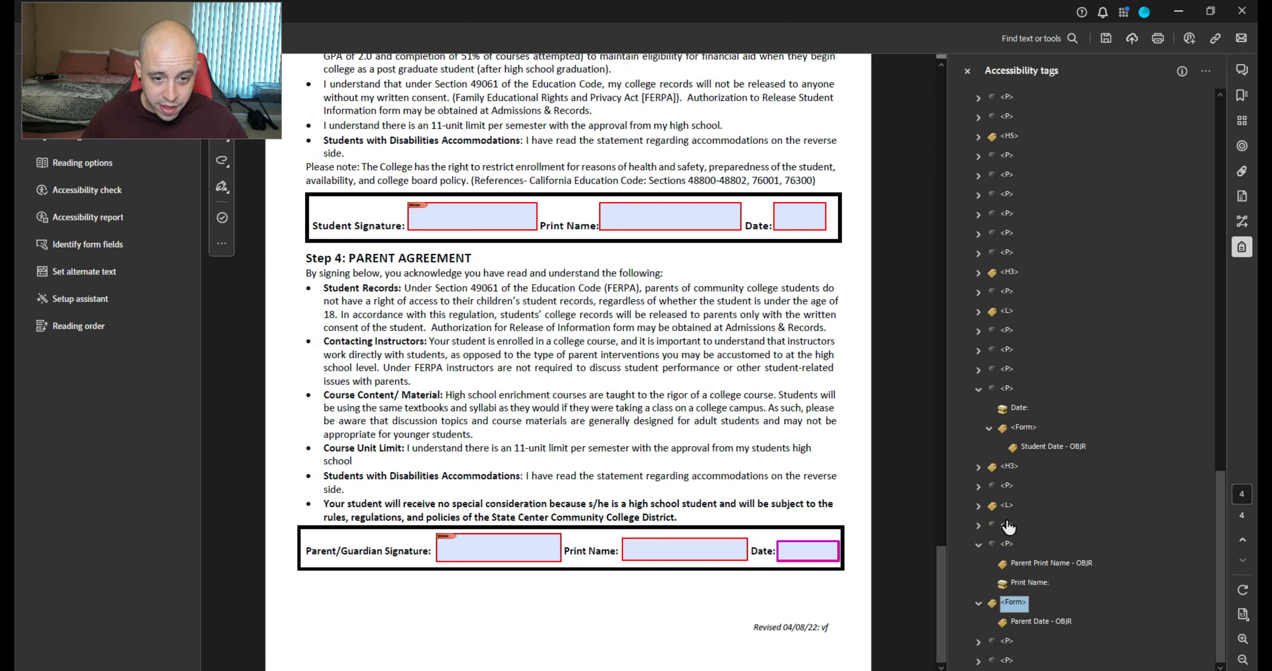
left_click(1006, 543)
key("Left")
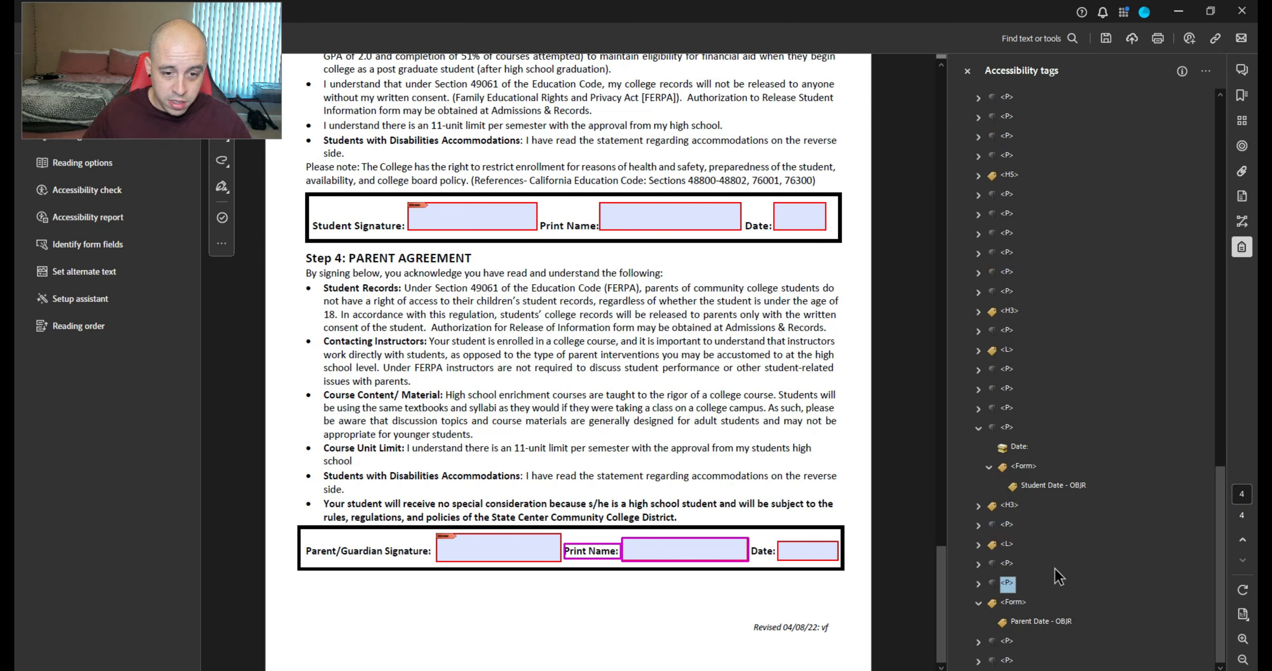
Nest the Form tag holding the Parent Date object in the parent Date: paragraph after its label, and collapse the paragraph
key("Down")
key("Down")
key("Down")
key("Right")
key("Down")
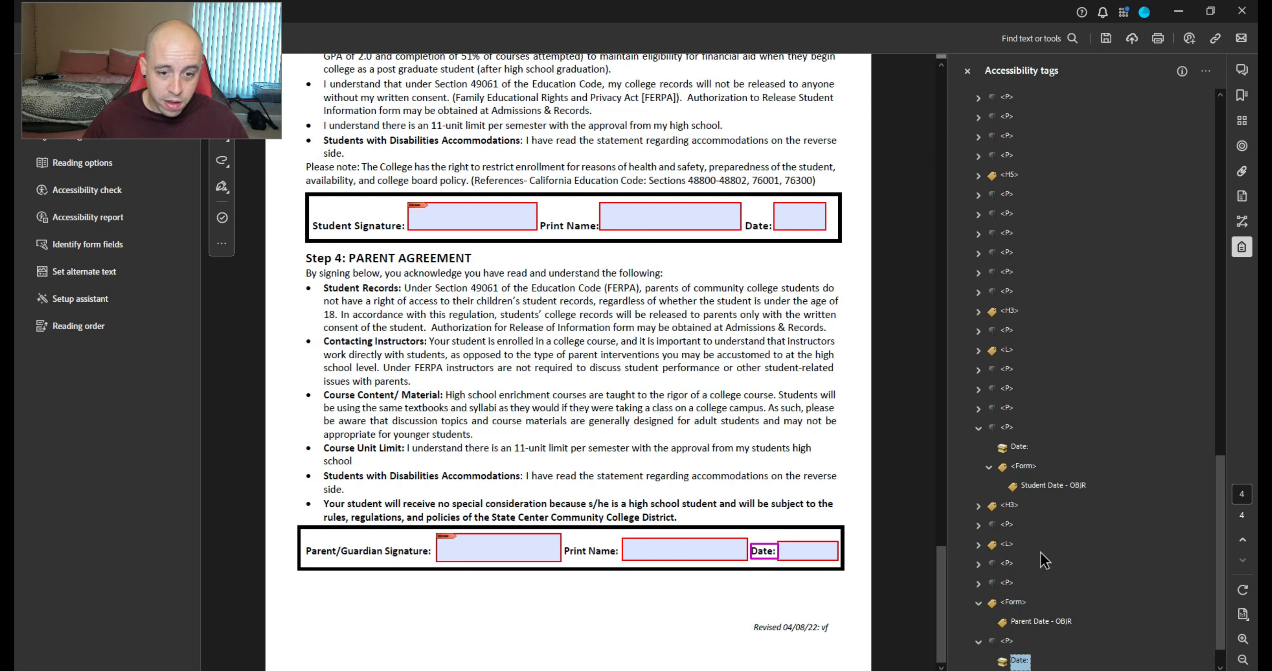
scroll(1043, 548, "down", 1)
left_click(1016, 585)
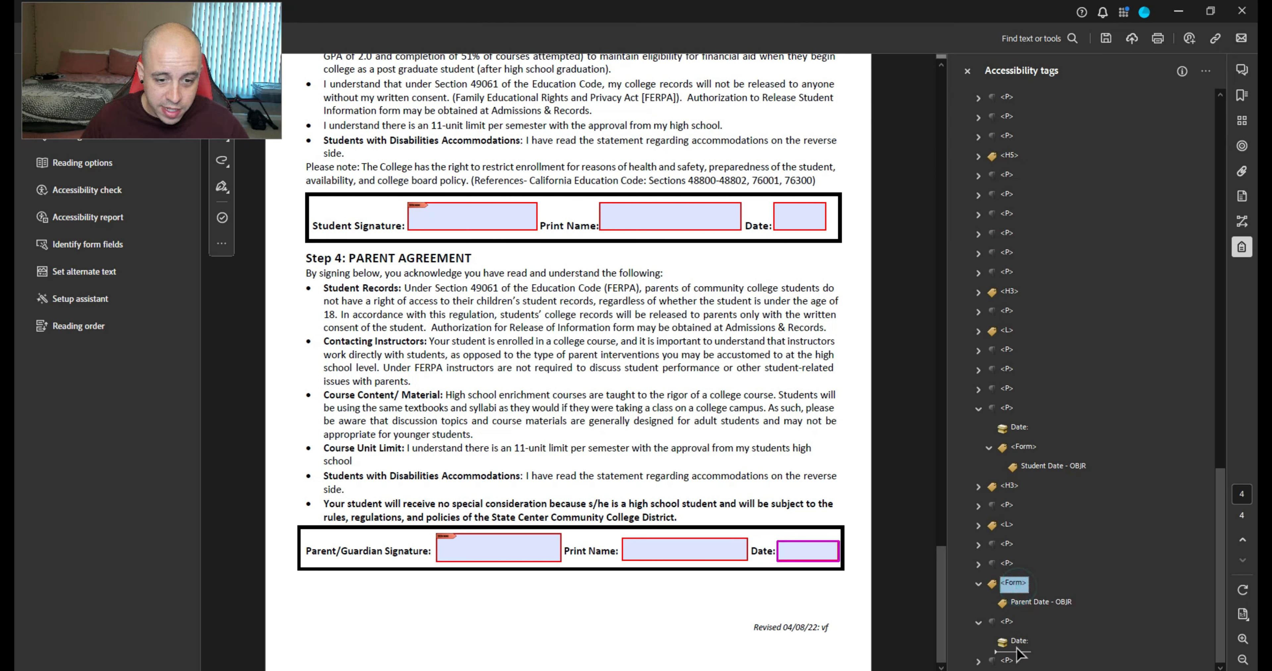
left_click_drag(1015, 650, 1016, 650)
key("Left")
key("Down")
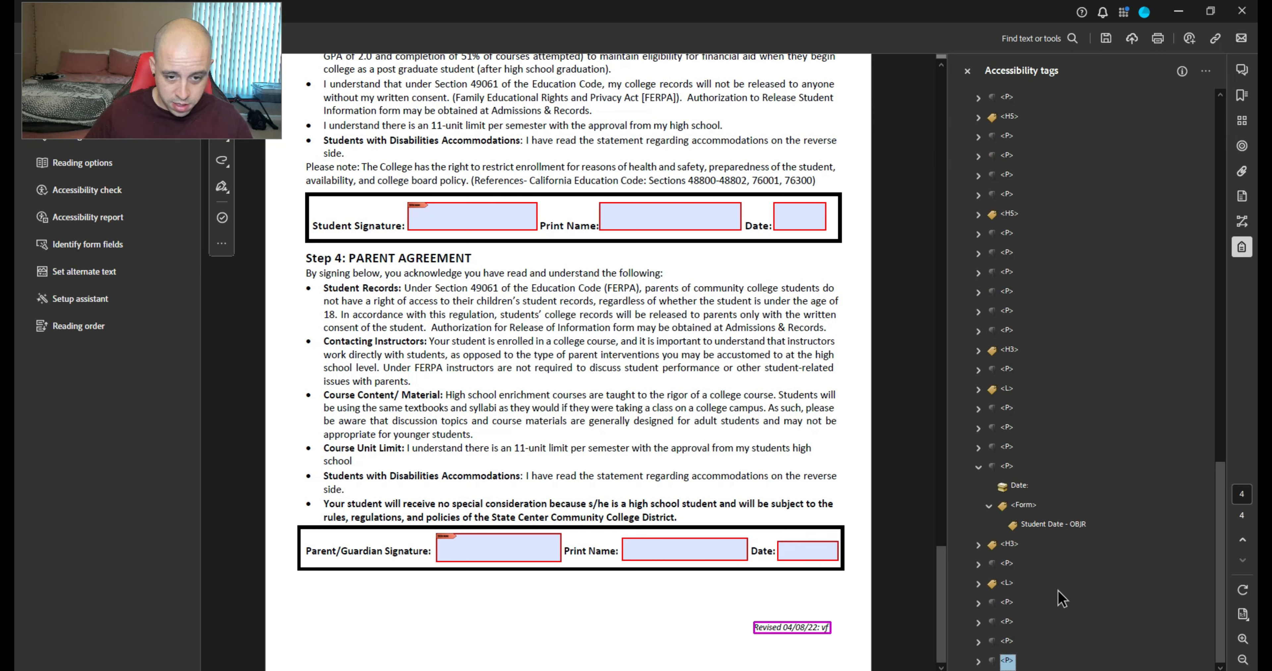
Review the tag tree from the revision footer back up to the Tags root and the logo's Figure tag
key("Up")
key("Up")
key("Up")
key("Up")
key("Up")
key("Up")
key("Up")
key("Up")
key("Up")
key("Up")
key("Up")
key("Up")
key("Up")
key("Up")
key("Up")
key("Up")
key("Up")
key("Up")
key("Up")
key("Up")
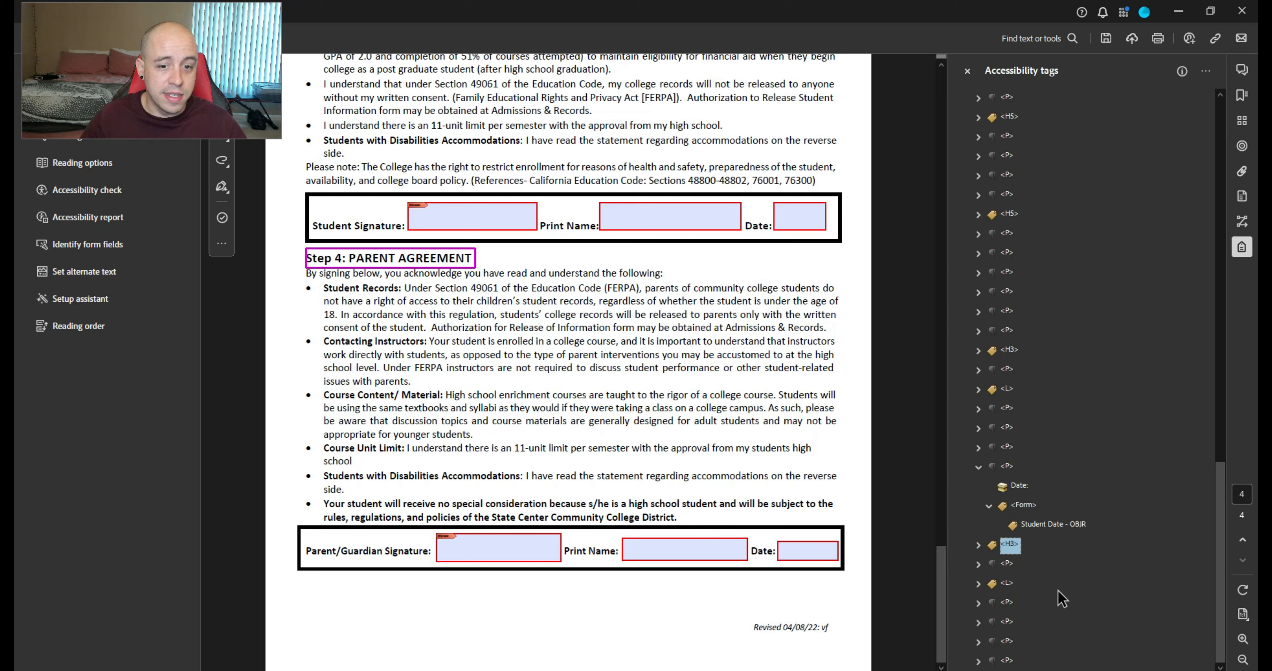
key("Up")
key("Up")
key("Up")
key("Up")
key("Up")
key("Up")
key("Up")
key("Up")
key("Up")
key("Up")
key("Up")
key("Up")
key("Up")
key("Up")
key("Up")
key("Up")
key("Up")
key("Up")
key("Up")
key("Up")
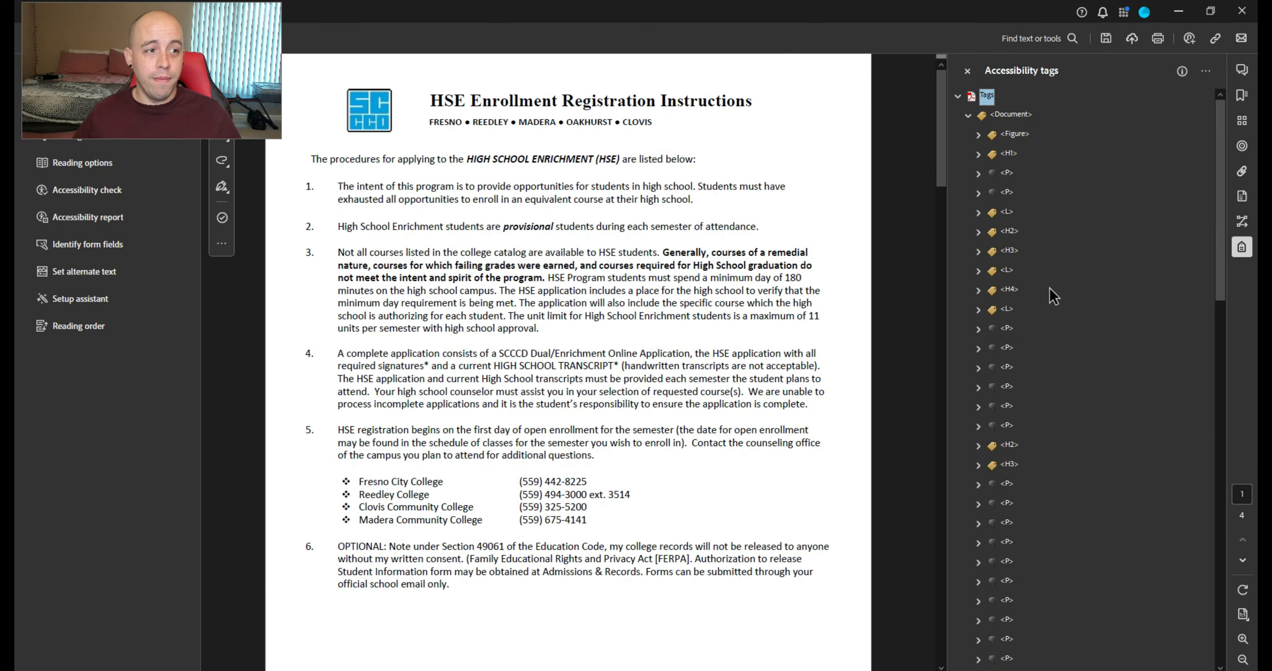
left_click(1013, 118)
left_click(1019, 138)
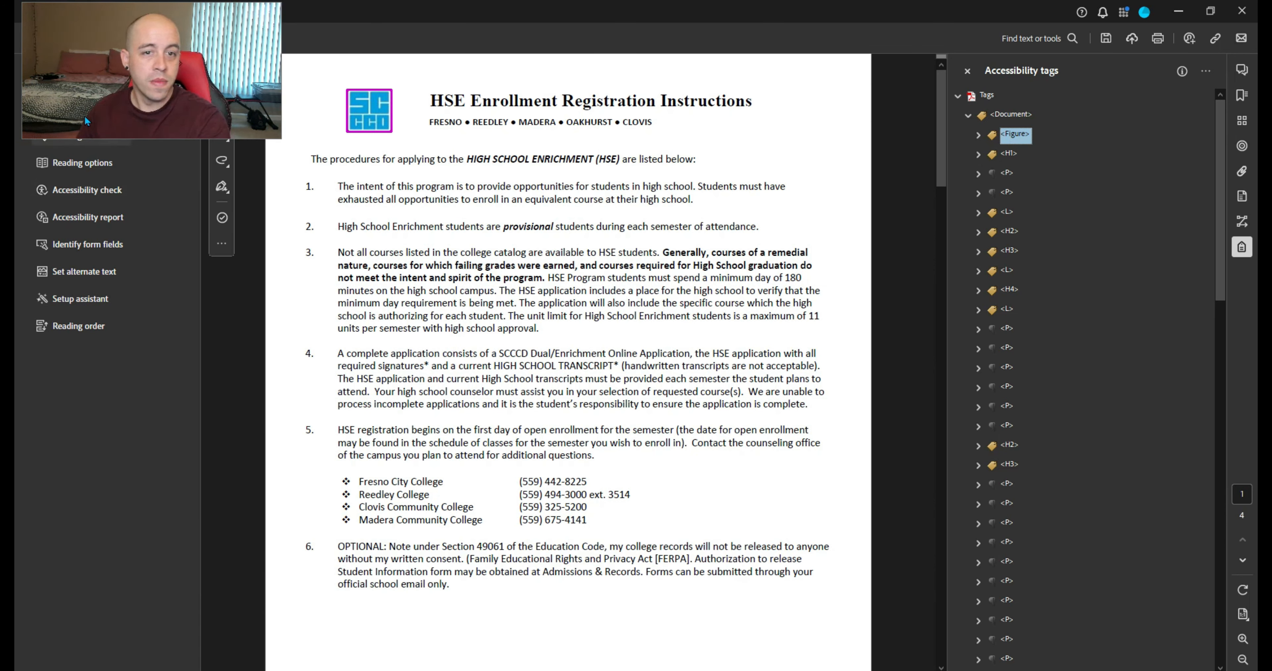
Run the accessibility check on all pages and locate the failed Hides annotation element in the Alternate Text results
left_click(82, 191)
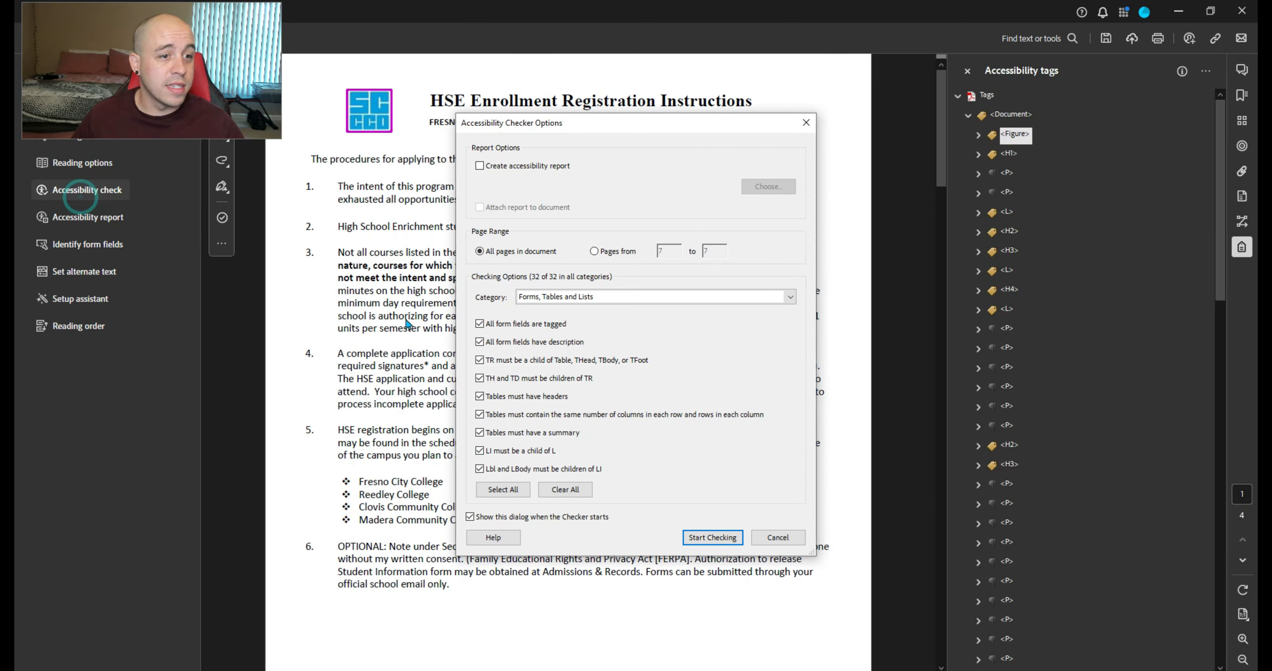
left_click(704, 537)
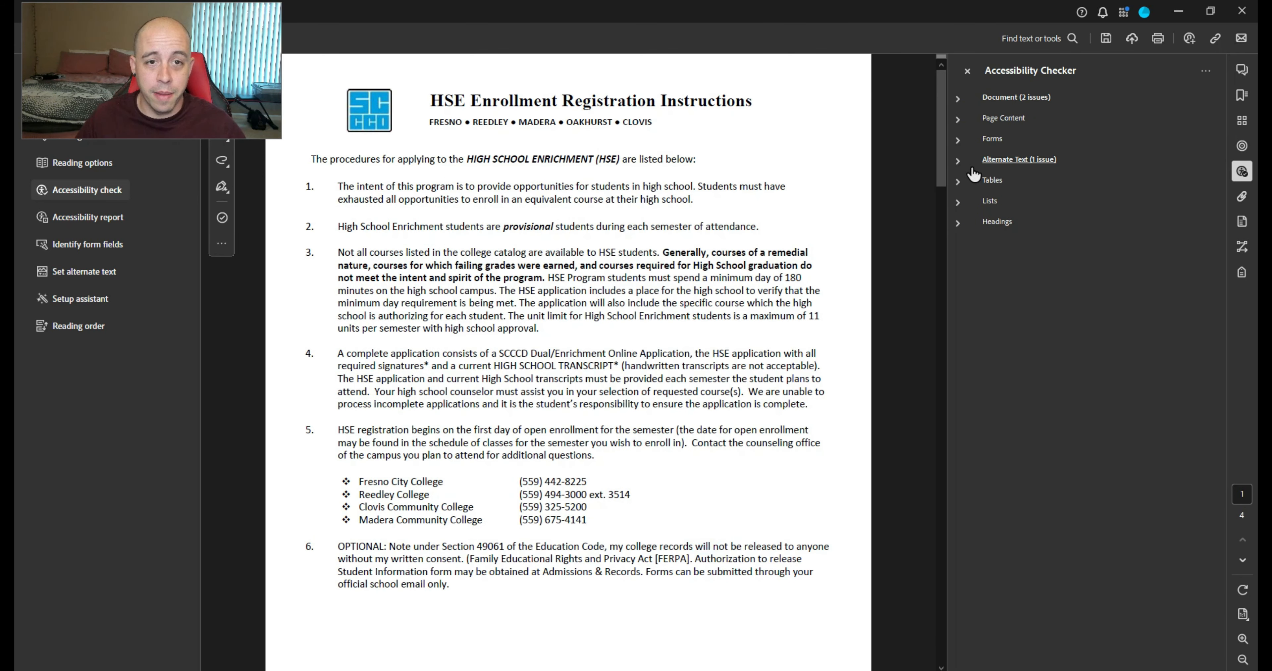
left_click(1019, 159)
left_click(1018, 262)
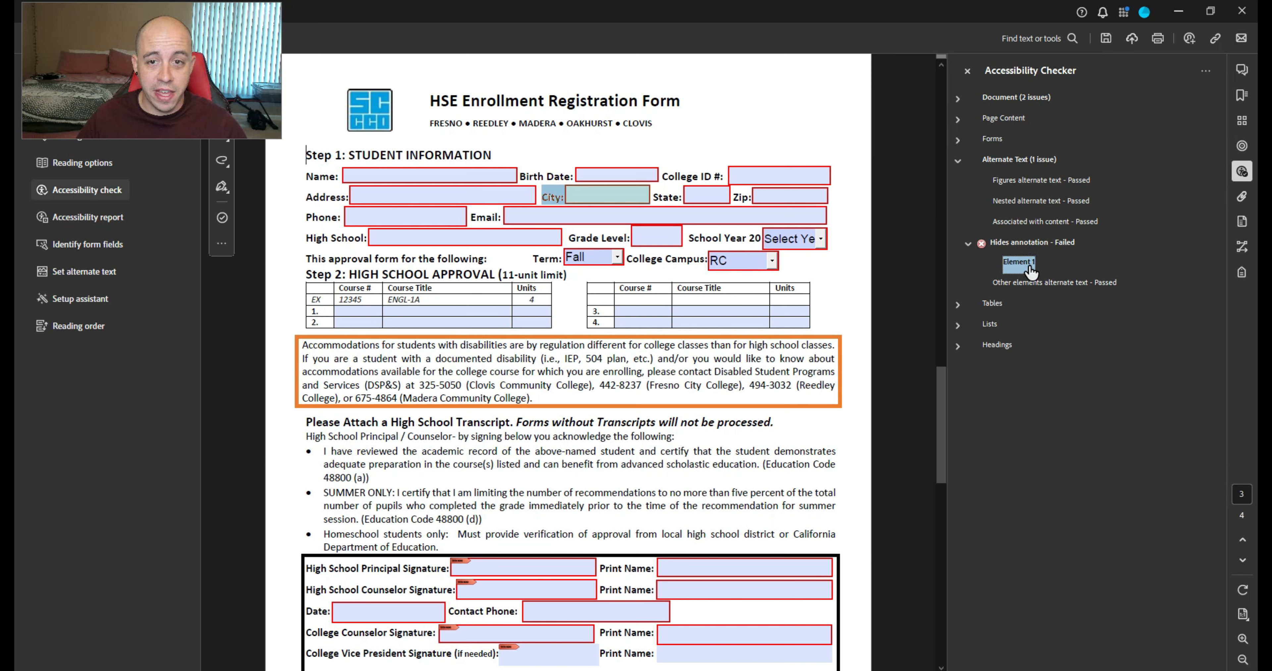
Show the failed element in the tag tree, expand its City paragraph, and inspect the Form tag's properties
right_click(1030, 271)
left_click(1141, 324)
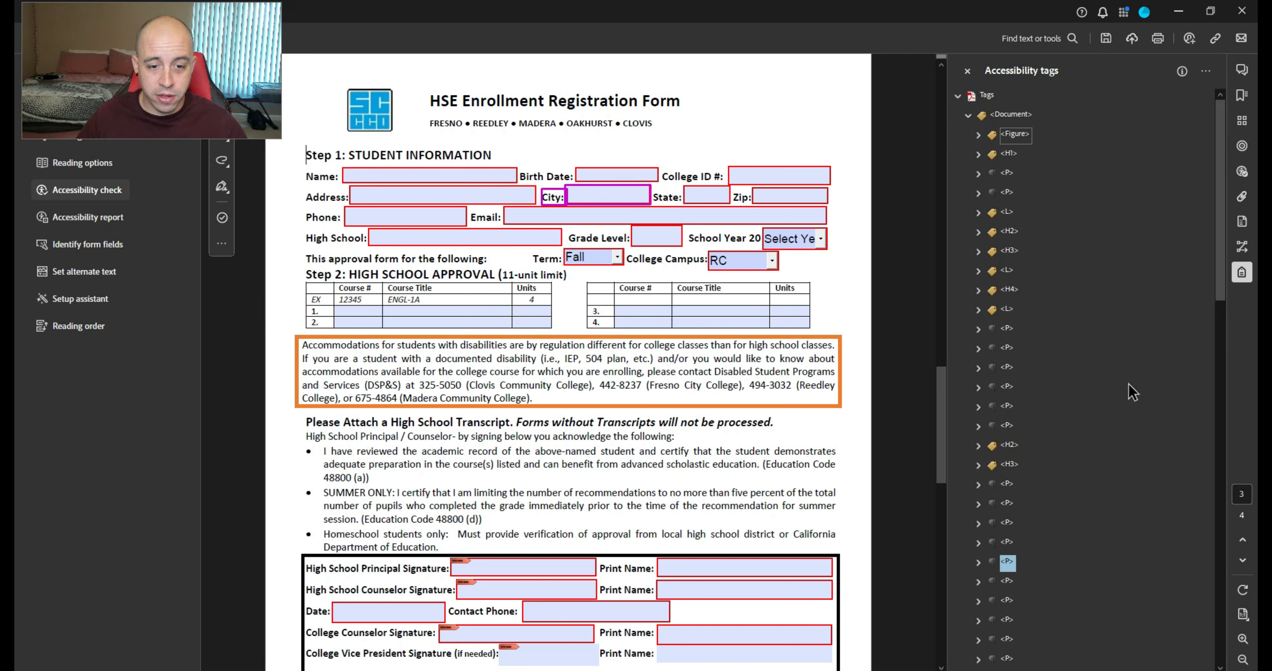
left_click(979, 562)
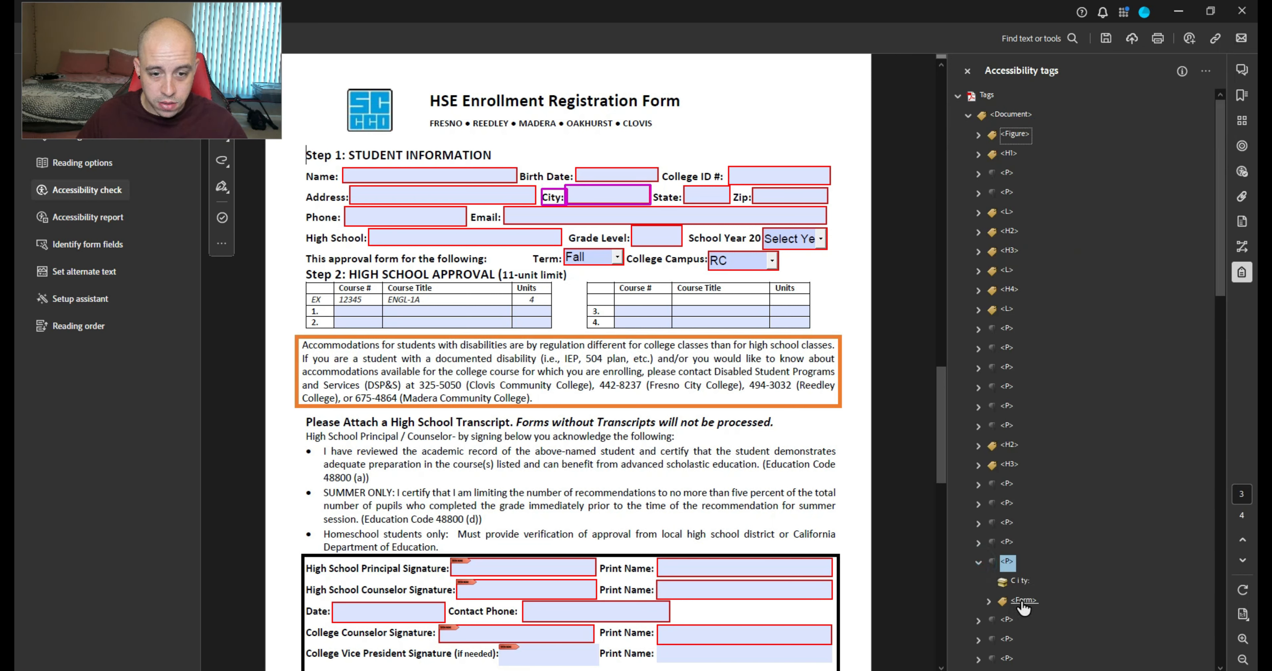
left_click(990, 601)
scroll(1002, 593, "down", 3)
right_click(1025, 407)
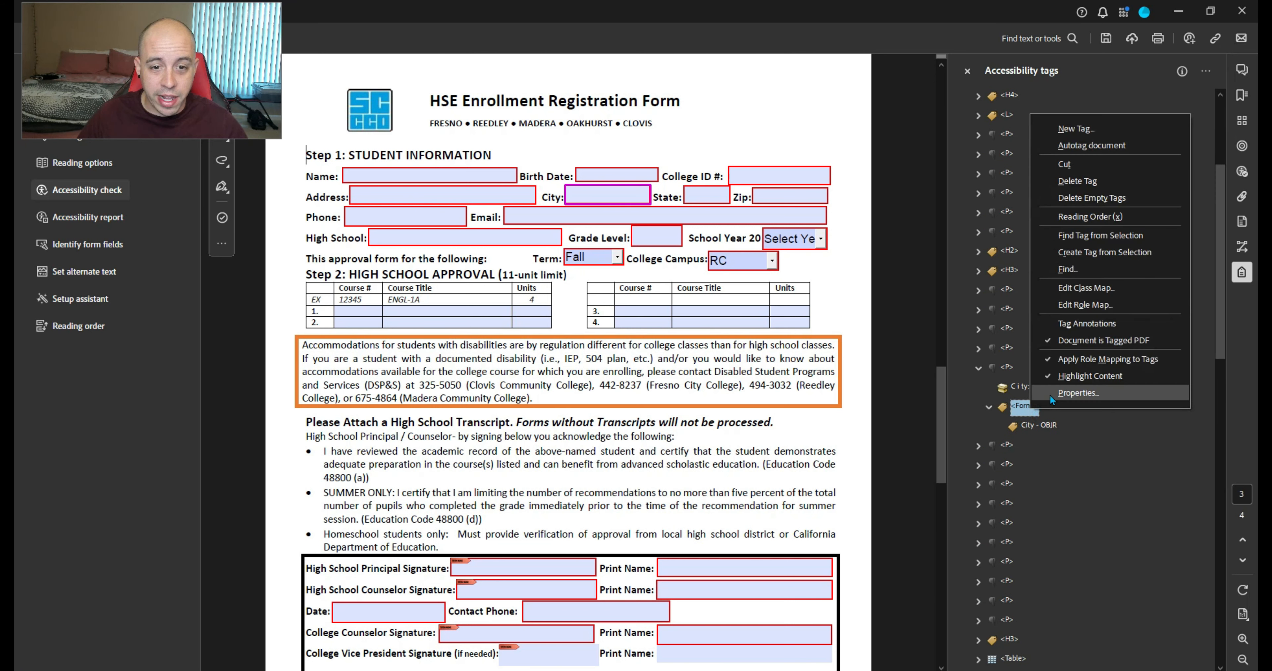
left_click(1050, 395)
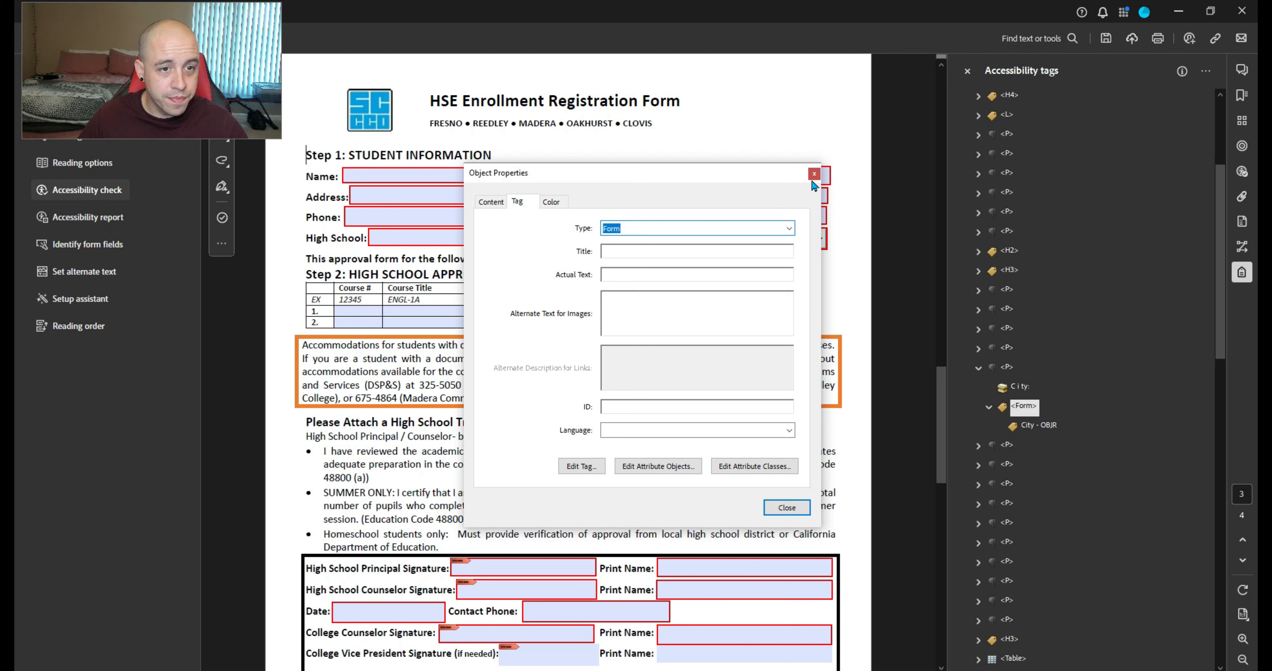
left_click(814, 174)
Inspect the tag properties of the City: label text, including its Actual Text
left_click(1020, 386)
right_click(1022, 386)
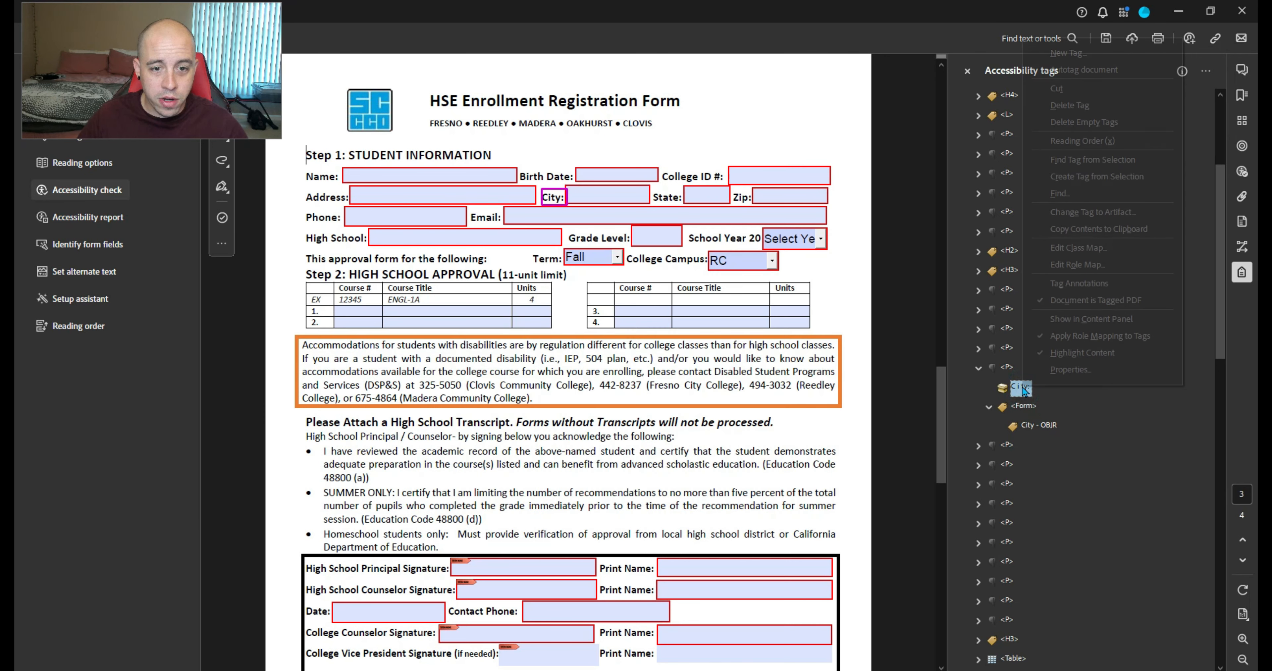
left_click(1049, 369)
left_click_drag(633, 275, 584, 270)
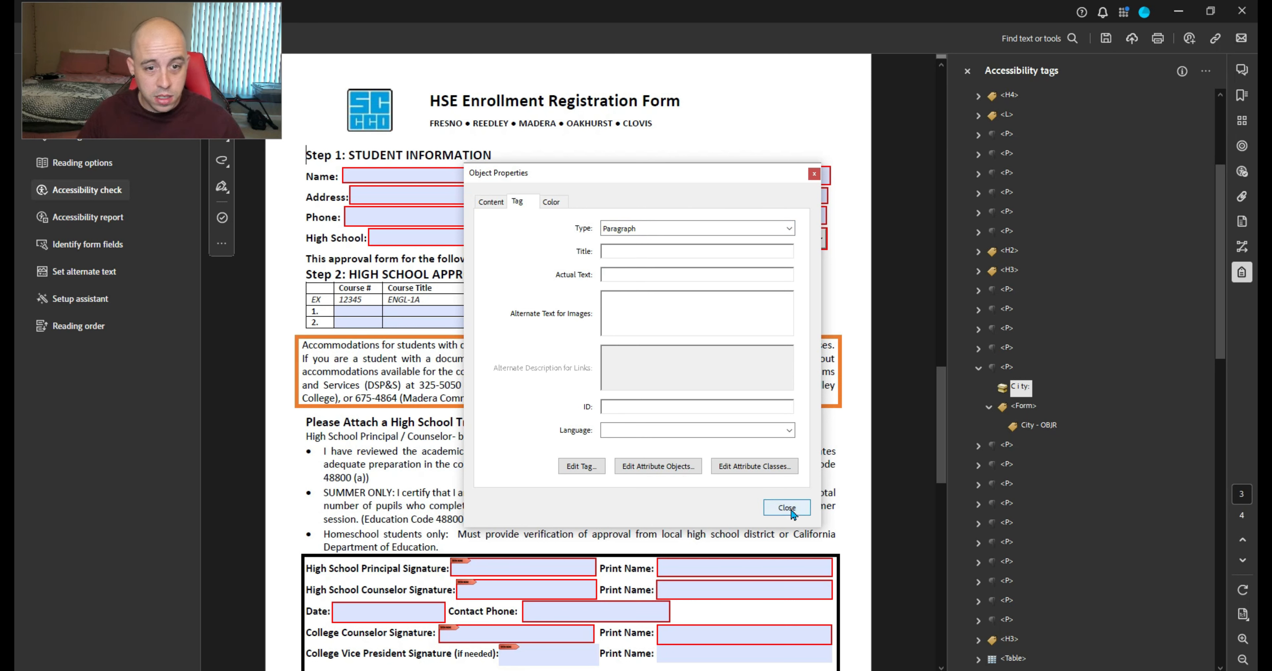
left_click(788, 508)
Set the Actual Text of the P tag containing the City label and form field to "City:"
left_click(1006, 369)
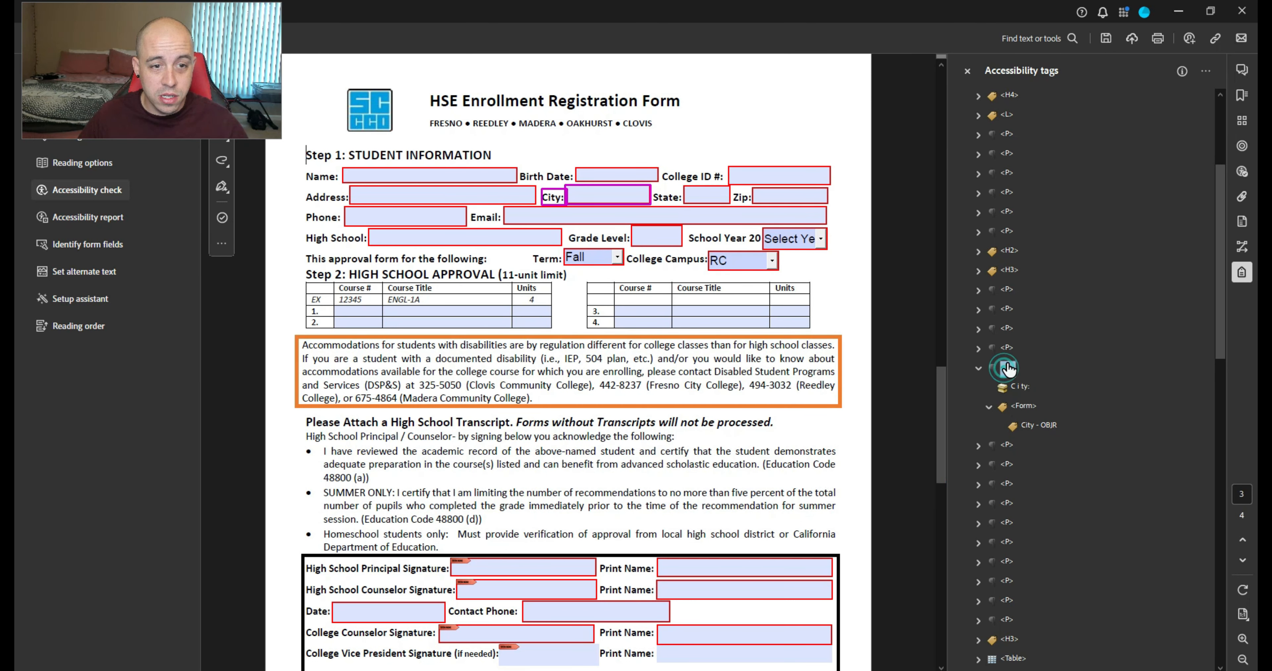
right_click(1008, 371)
left_click(1024, 361)
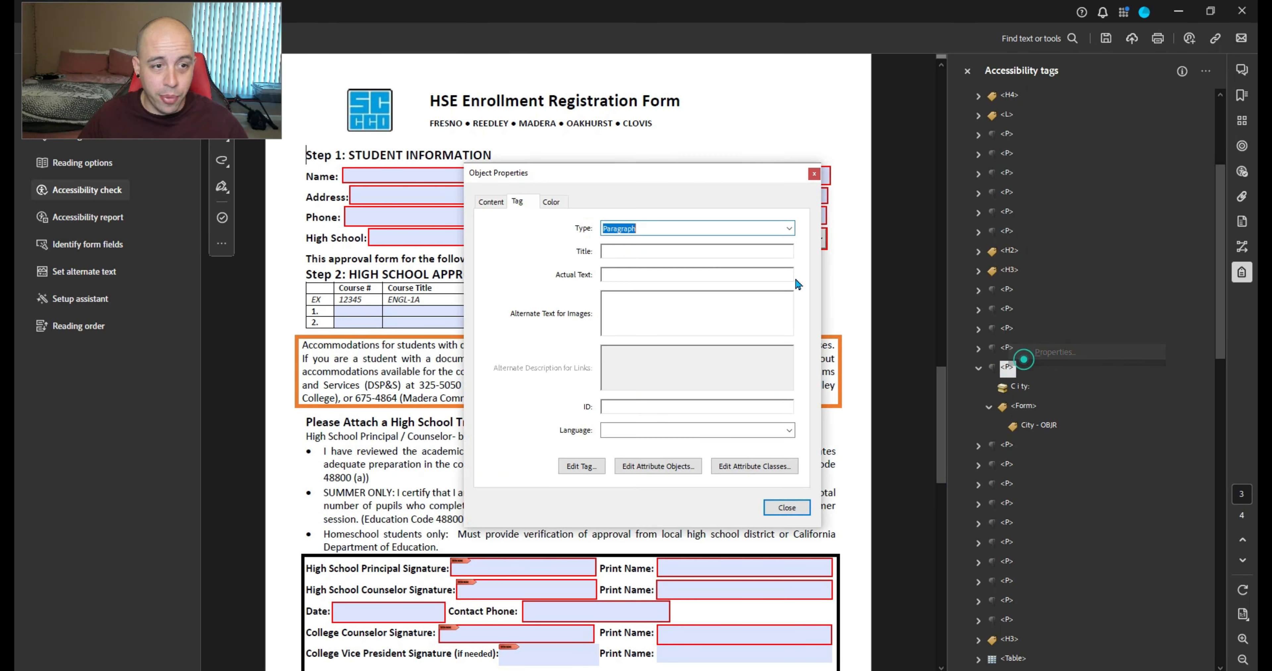
left_click(707, 278)
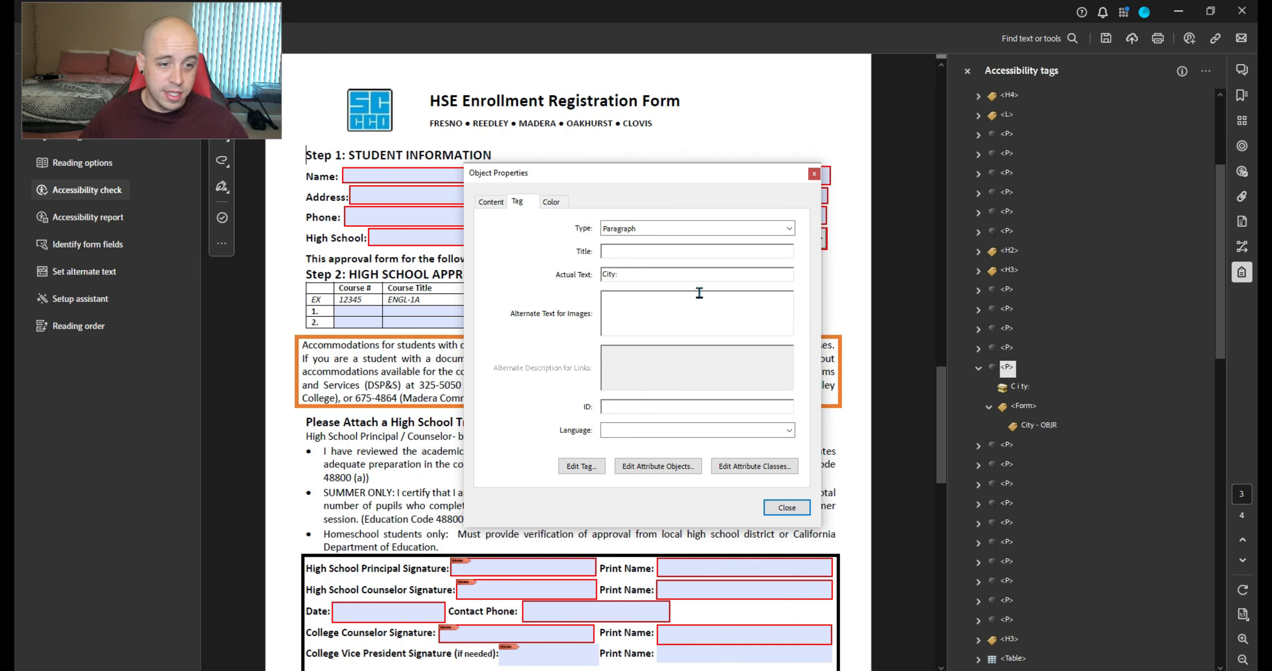
type("City:")
left_click(787, 507)
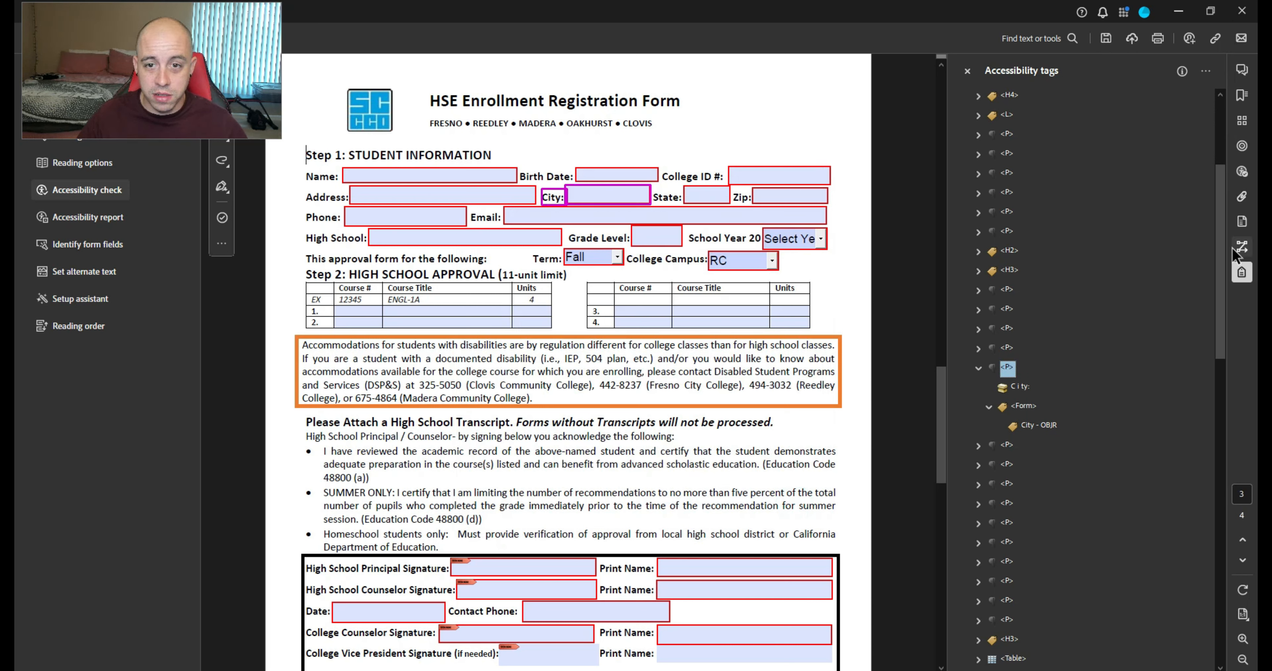
Recheck the failed Hides annotation rule and show its failed element in the tag tree
left_click(1243, 173)
left_click(1025, 243)
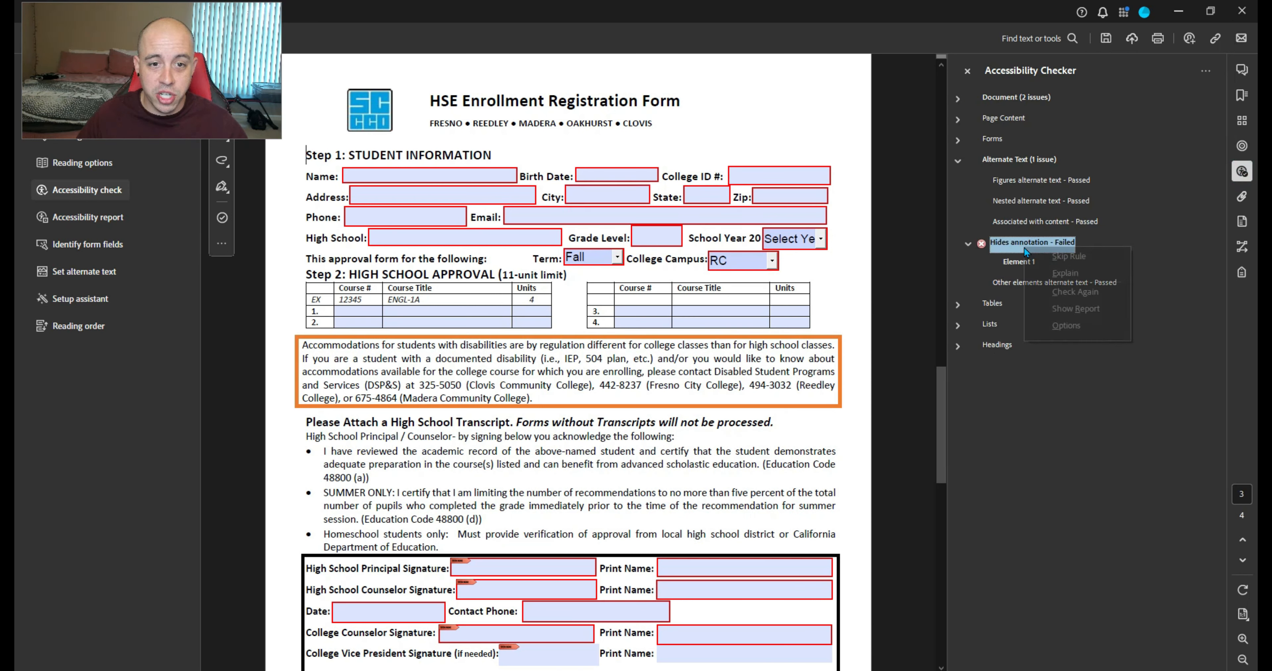
right_click(1024, 247)
left_click(1060, 295)
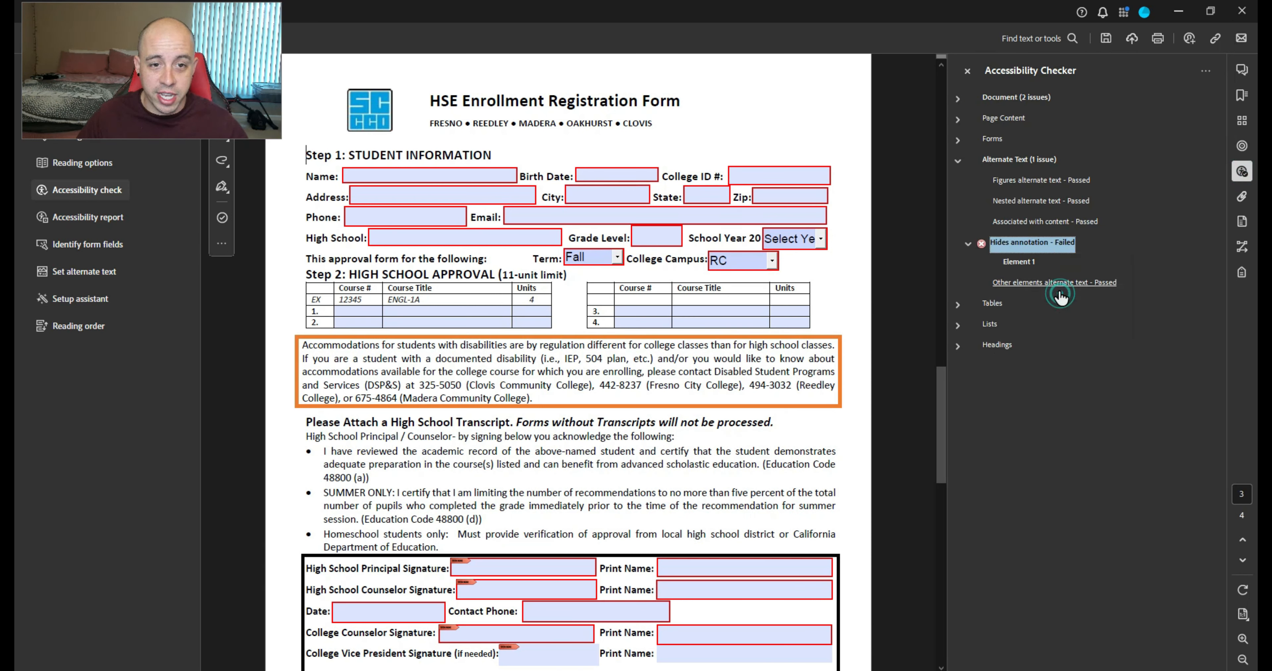
left_click(1021, 264)
left_click(1020, 265)
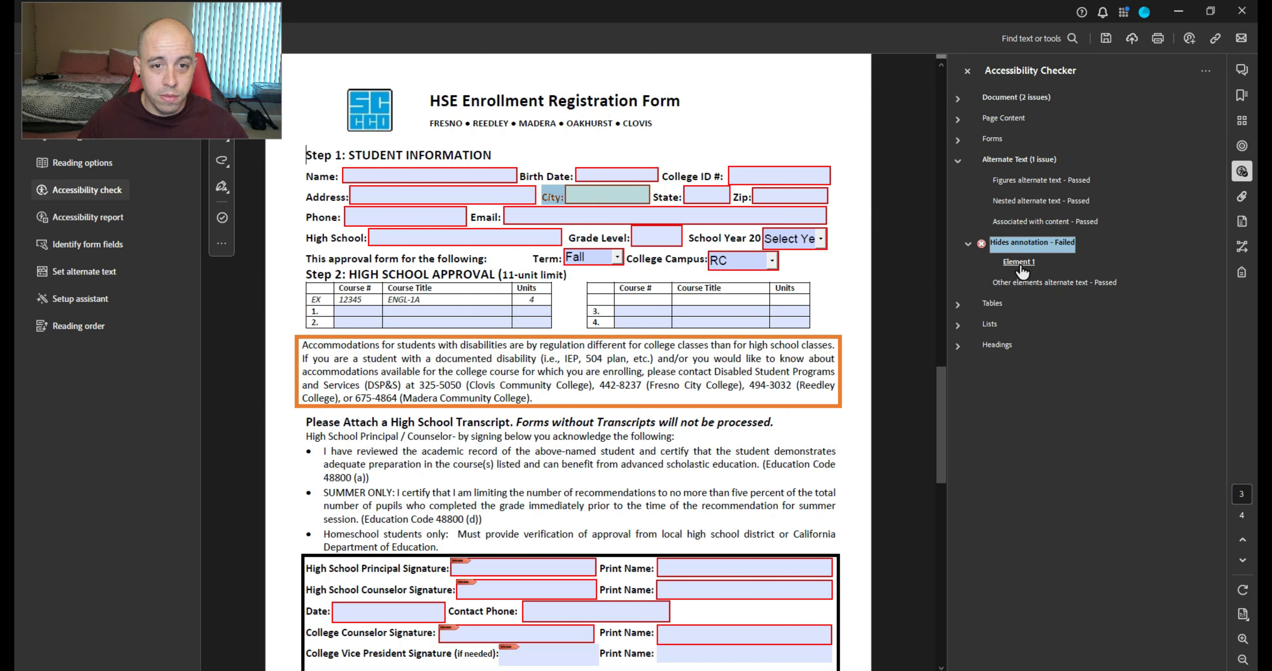
right_click(1021, 264)
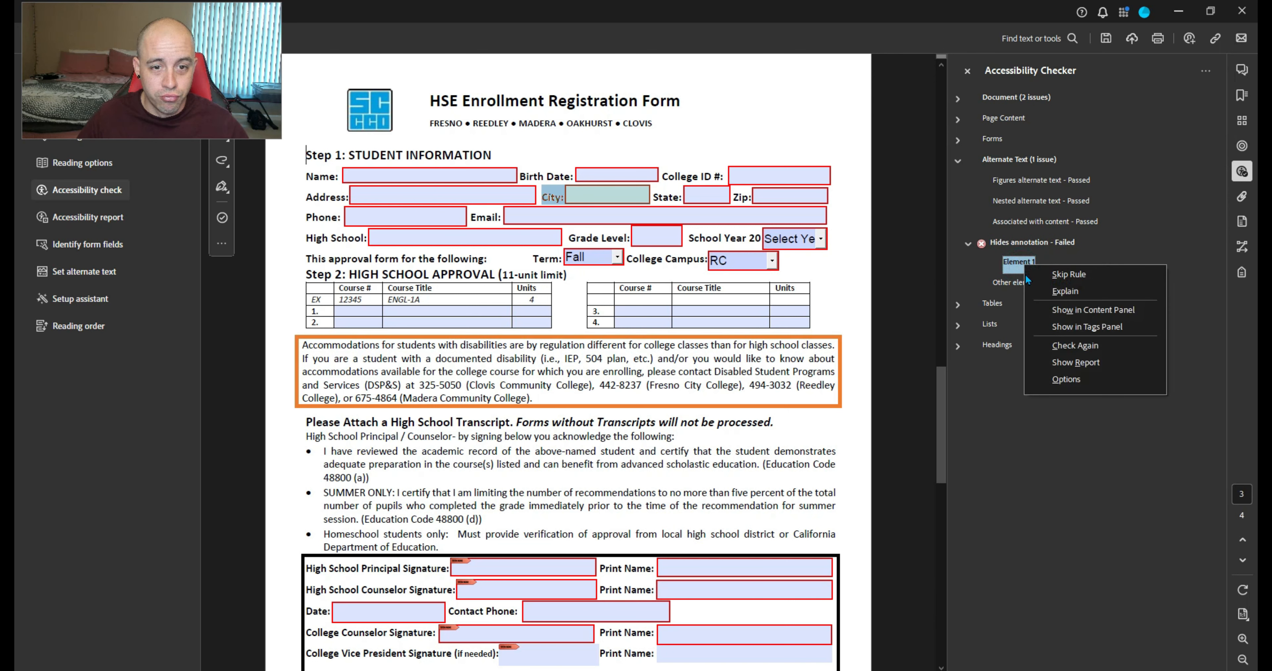
left_click(1064, 330)
Clear the Actual Text of the P tag containing the City label and form field, and save the document
right_click(1009, 368)
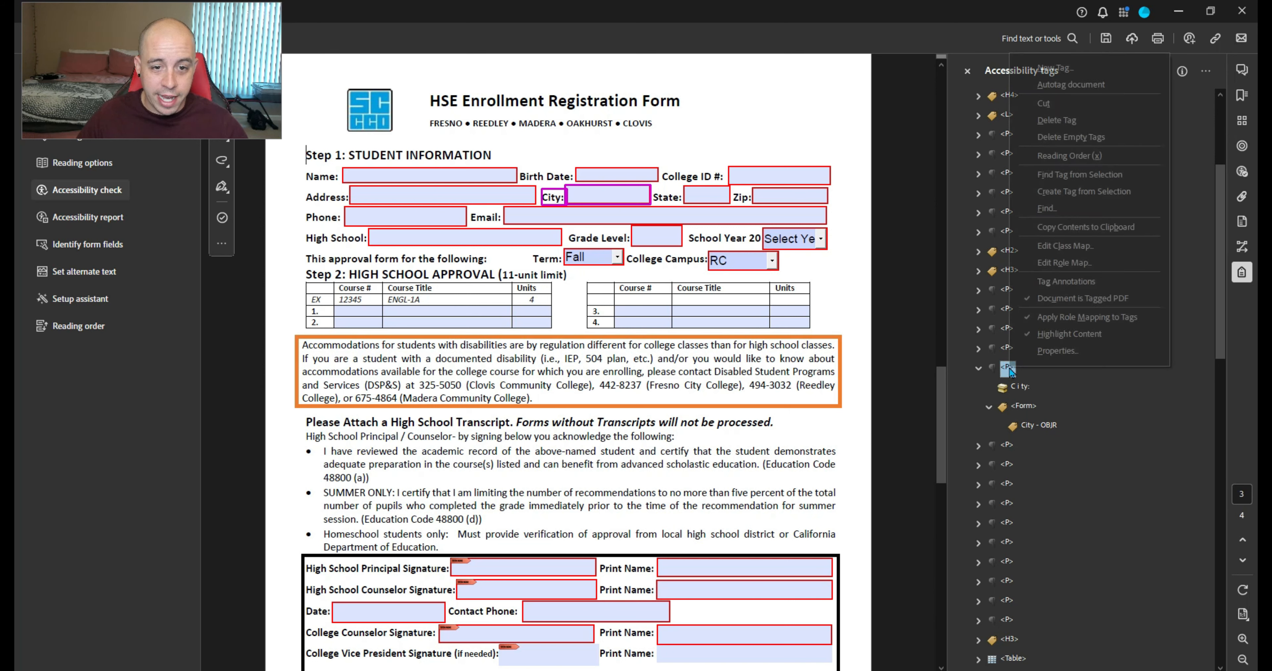
left_click(1041, 352)
double_click(617, 274)
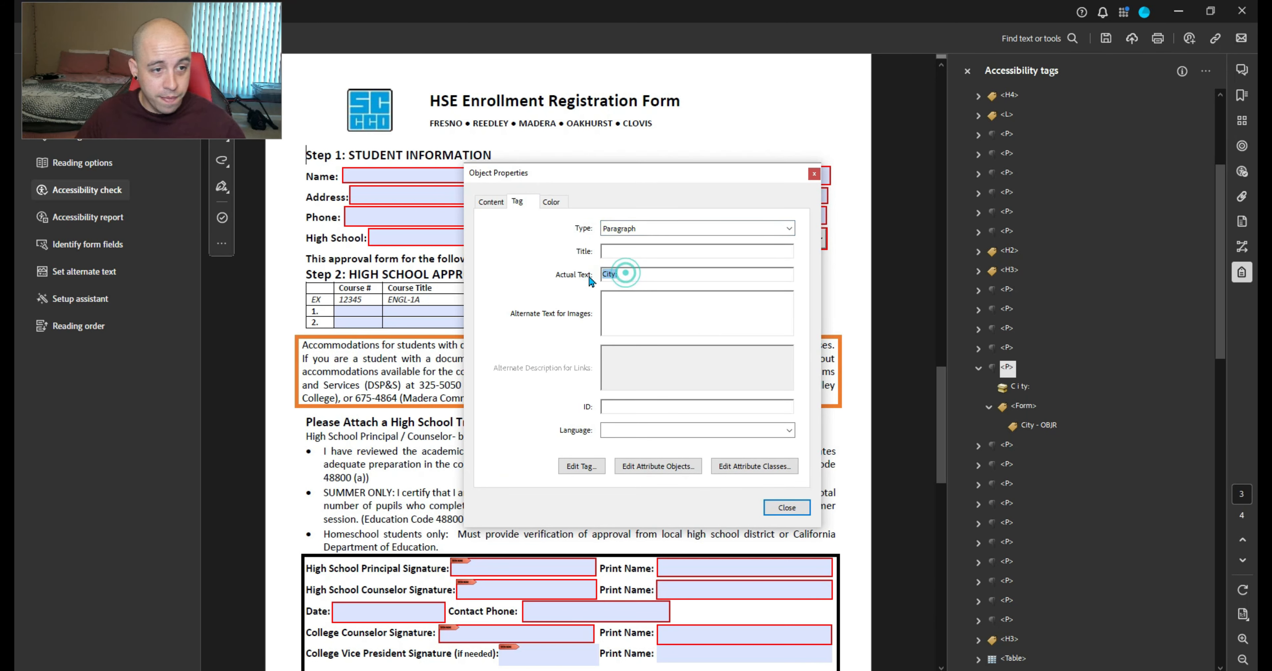
left_click(787, 508)
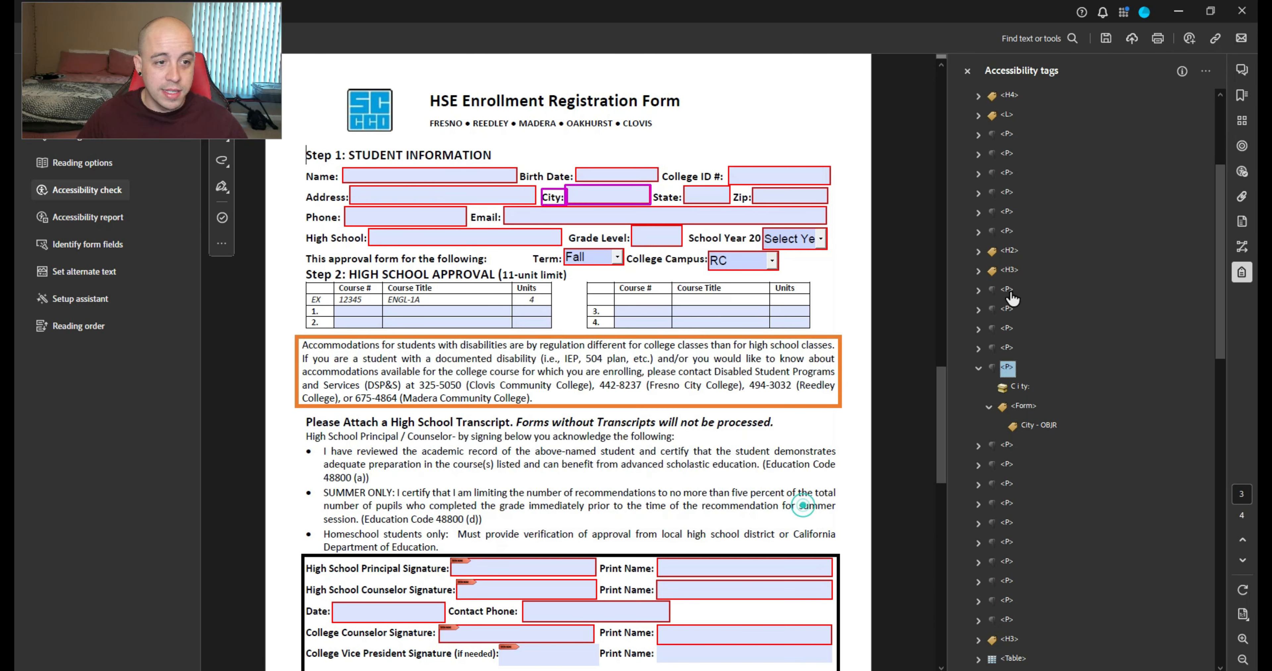
left_click(1105, 40)
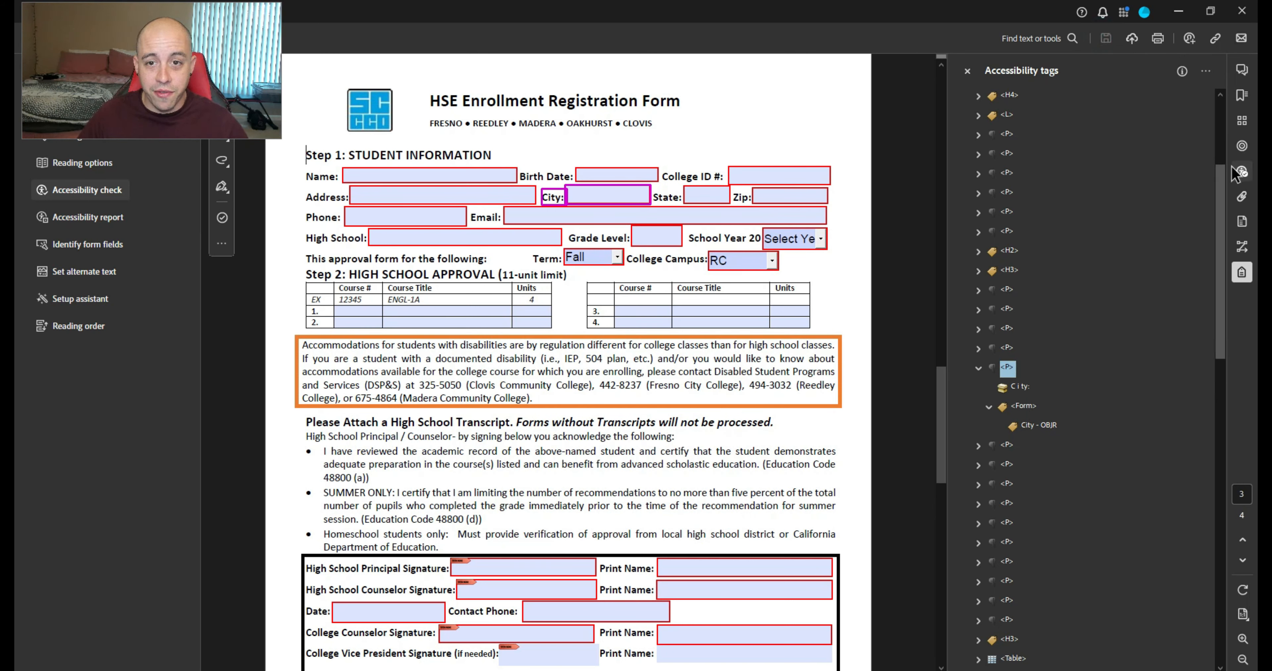
Recheck the Hides annotation element in the accessibility results and collapse the Alternate Text results
left_click(1242, 173)
right_click(1018, 263)
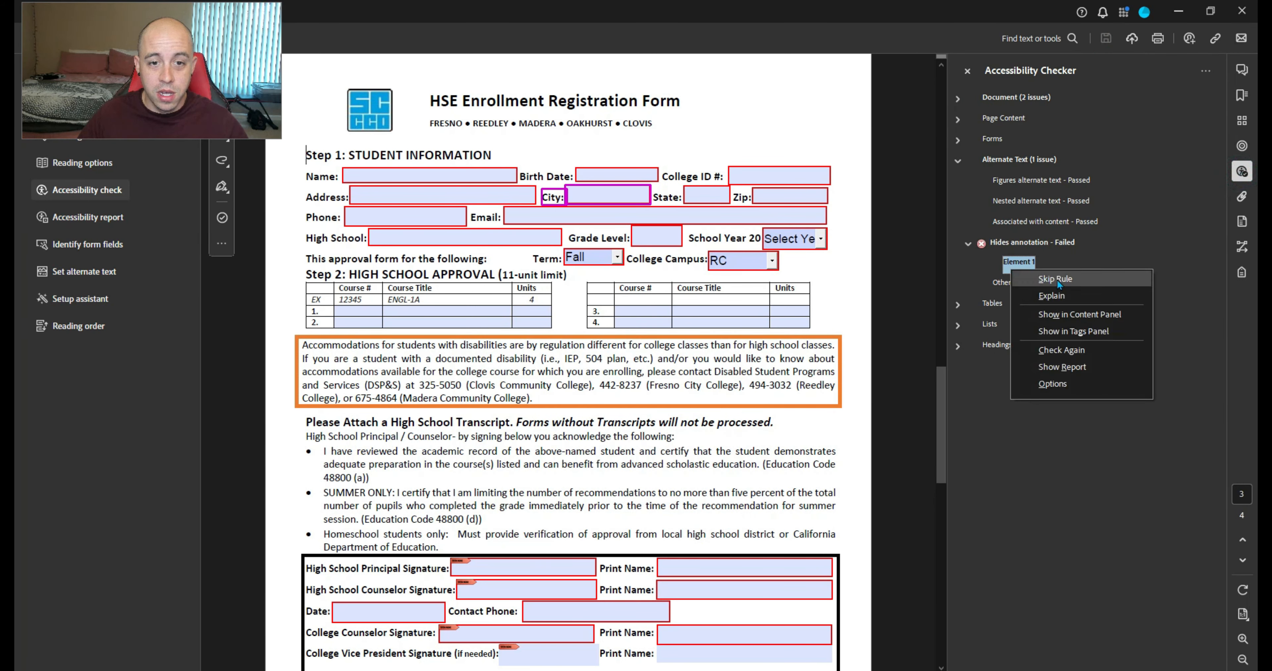
left_click(1071, 346)
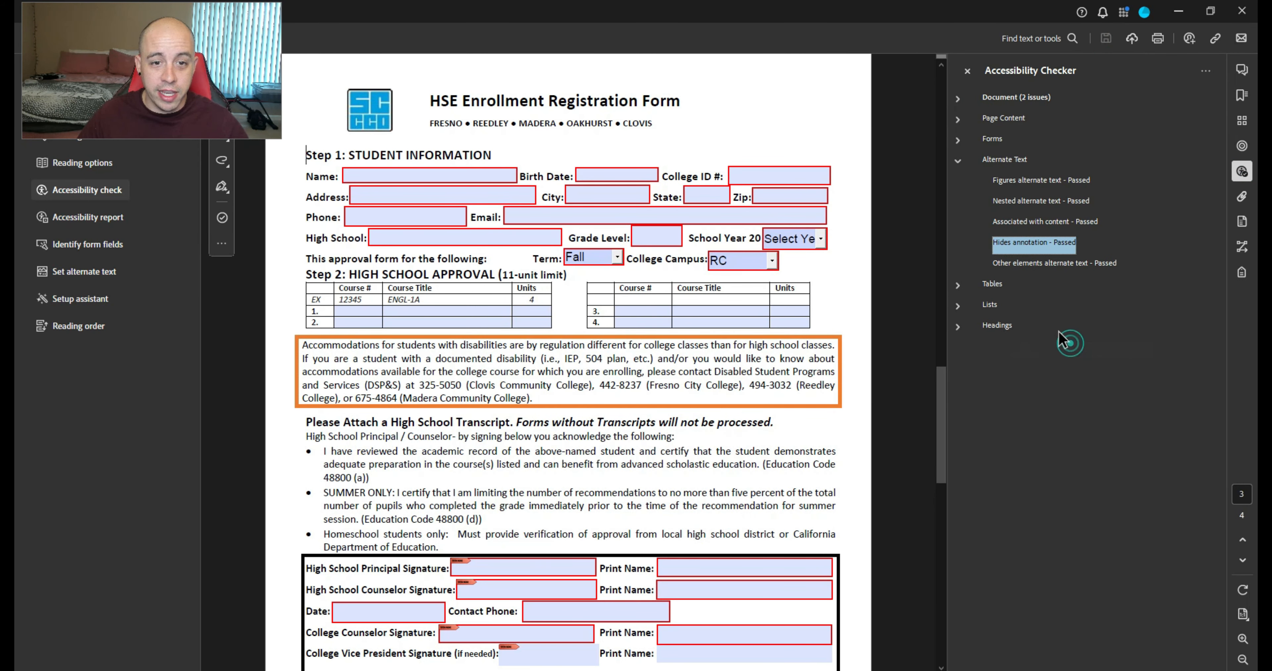
left_click(993, 164)
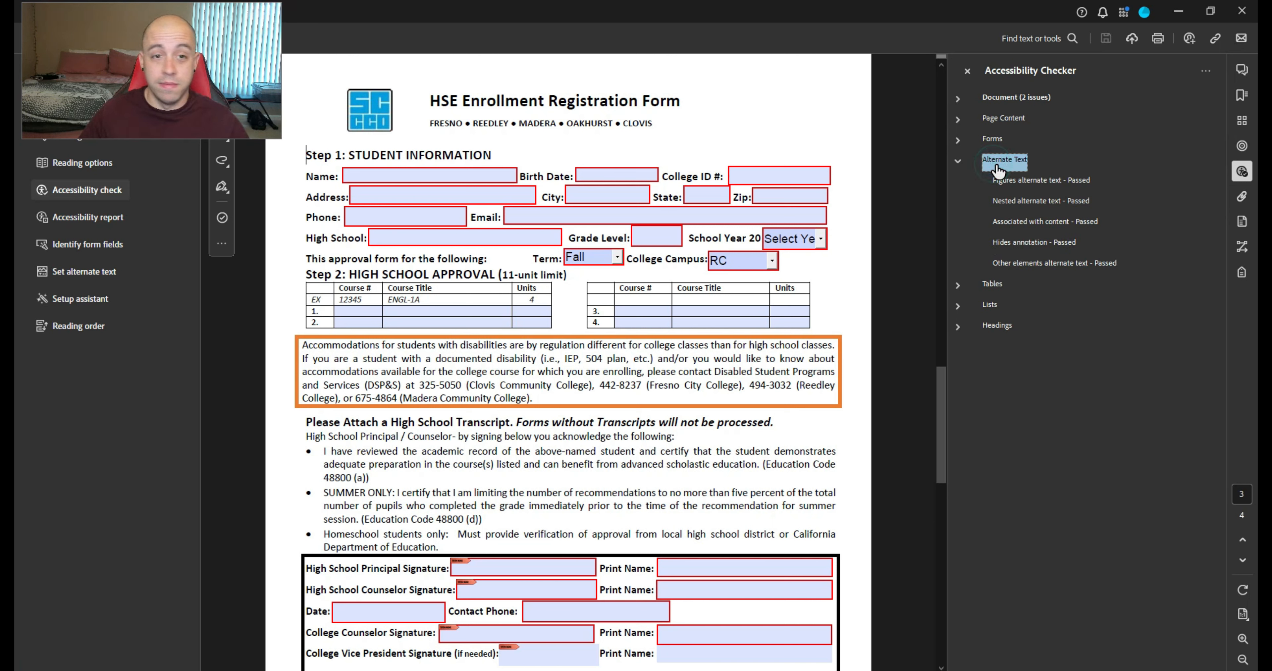
key("Left")
key("Up")
left_click(997, 163)
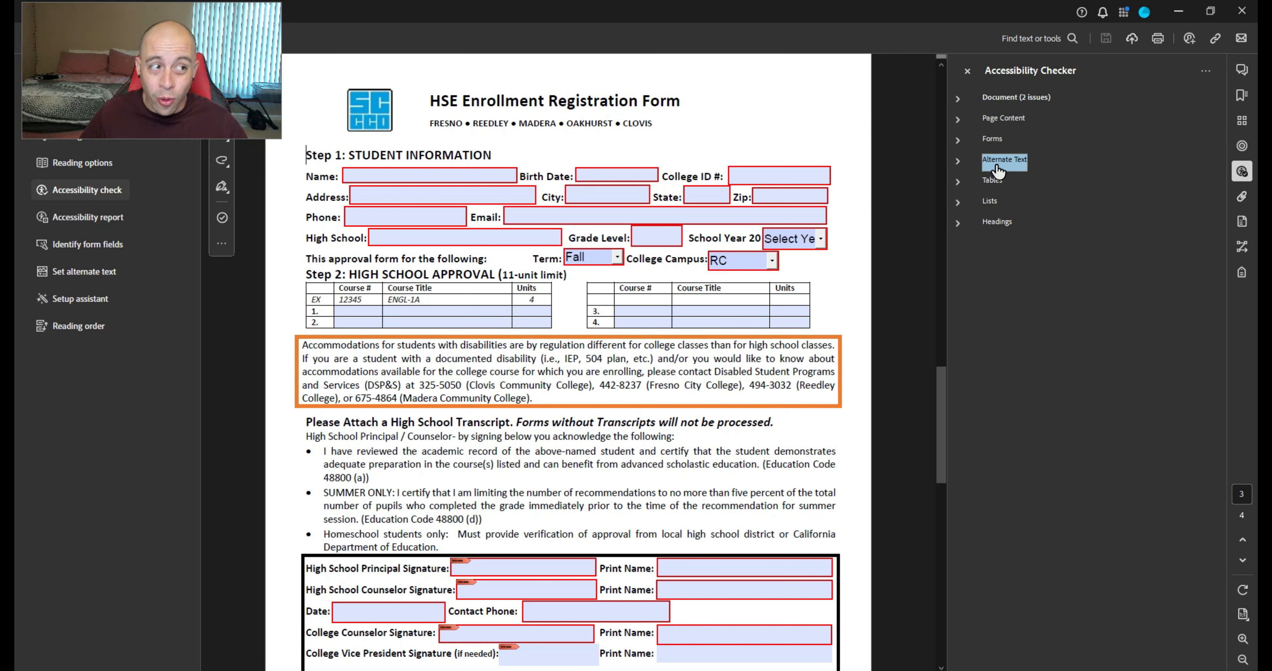
Review the Document section of the accessibility results, including the items needing a manual check, and collapse it
key("Up")
key("Up")
key("Up")
key("Right")
key("Down")
key("Down")
key("Down")
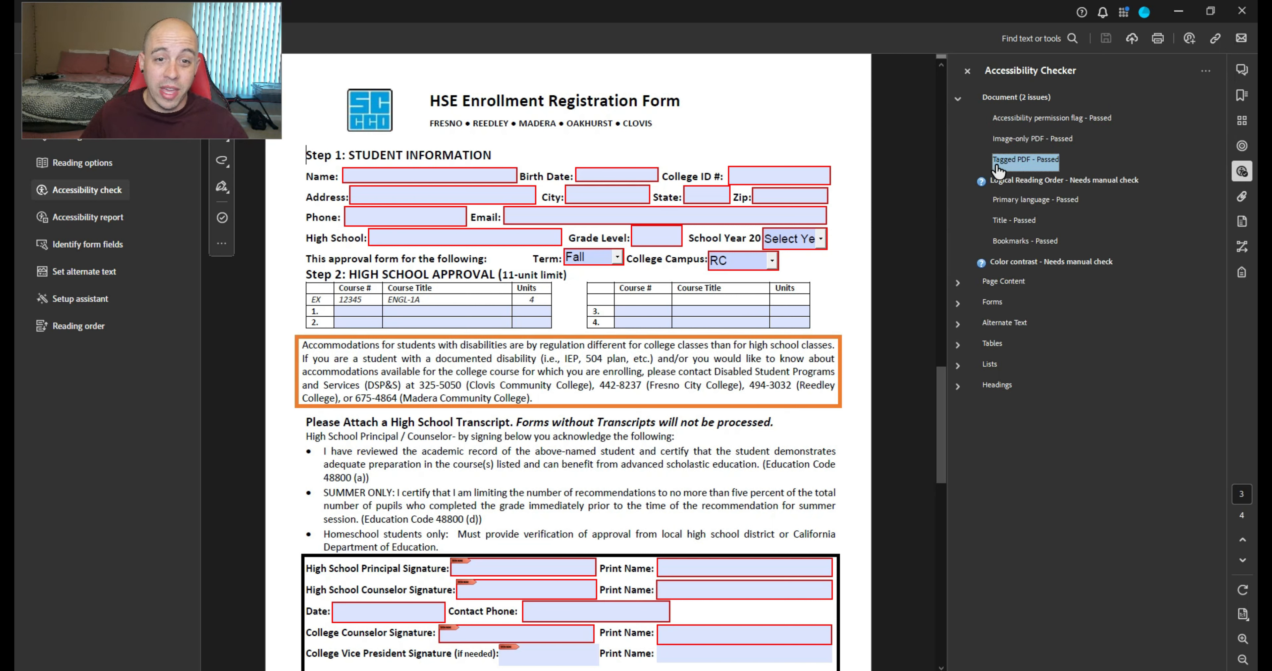
key("Up")
key("Up")
key("Up")
key("Left")
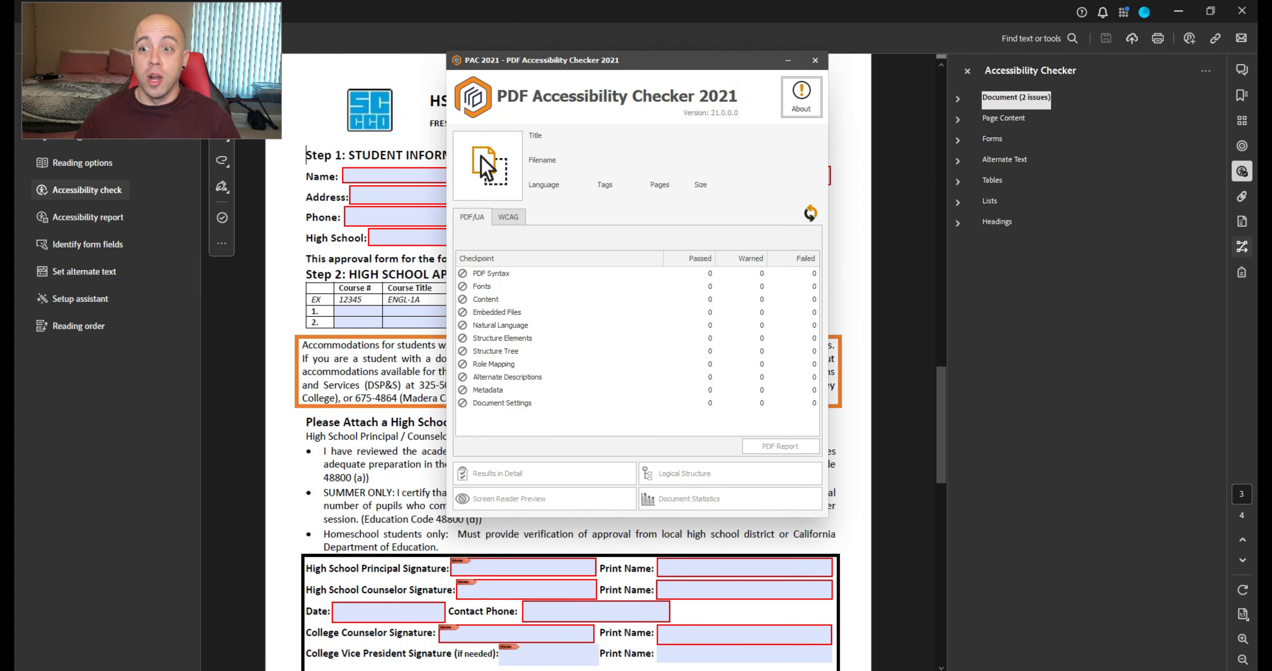
Check the HSE Enrollment Form PDF in PAC 2021 and expand the Fonts checks in its detailed report
left_click_drag(1269, 148, 514, 193)
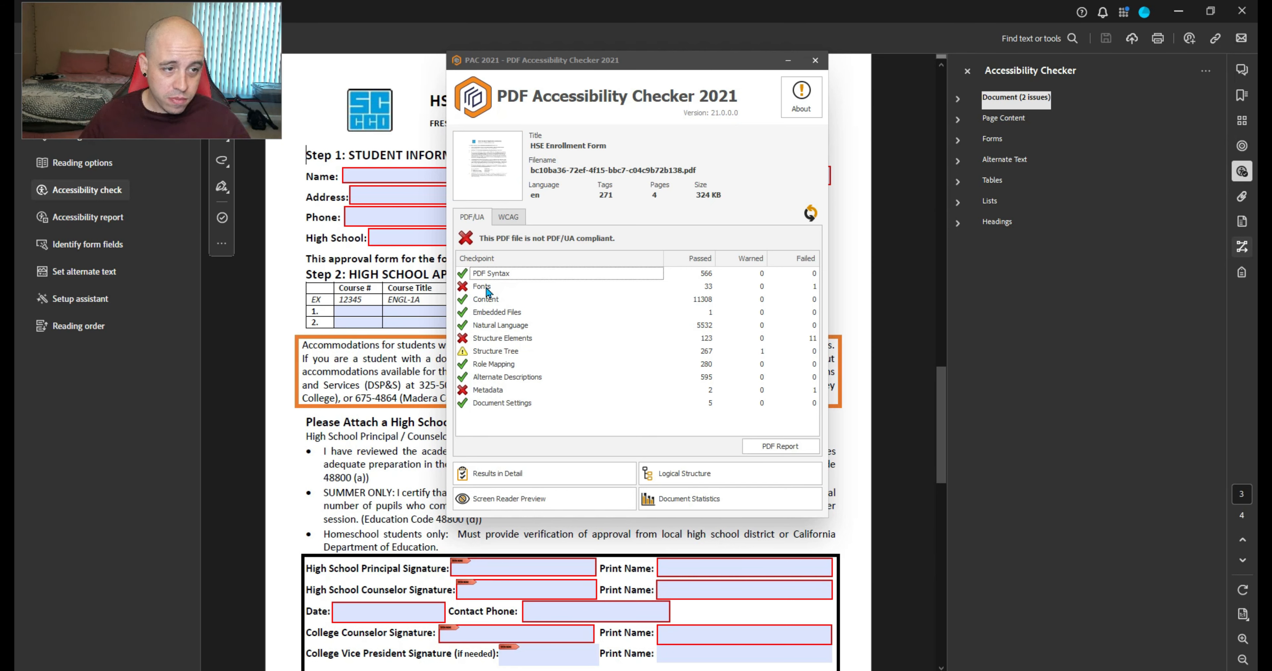
left_click(537, 472)
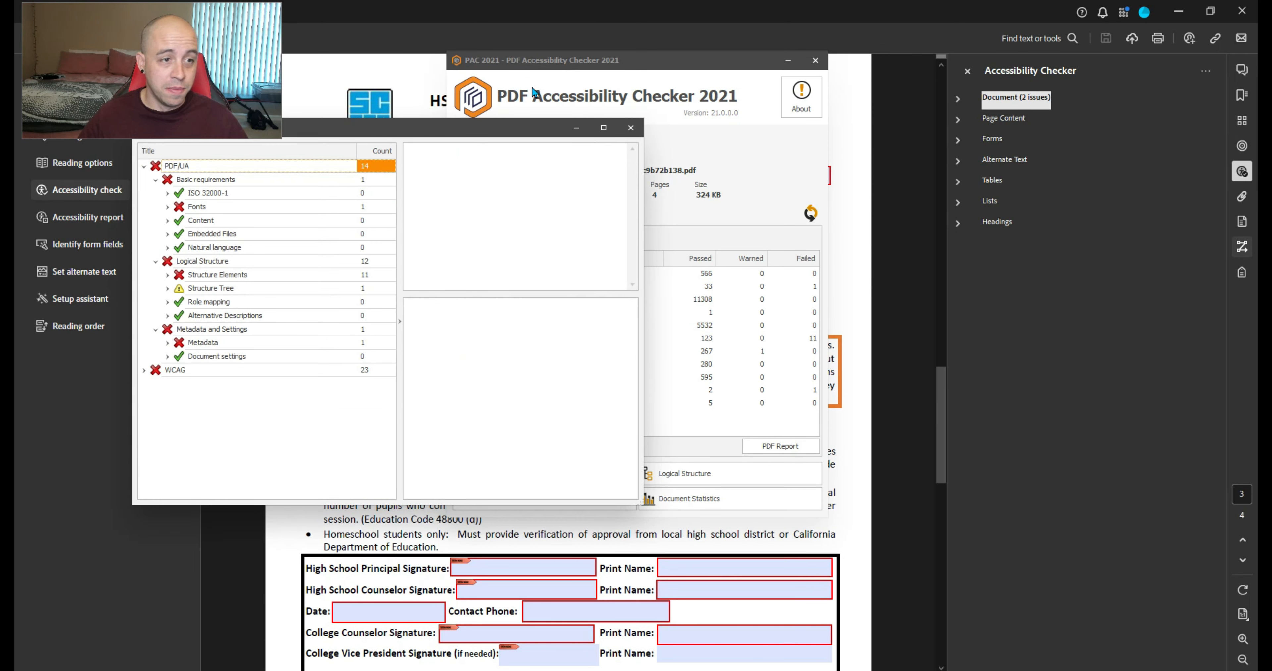
left_click(413, 160)
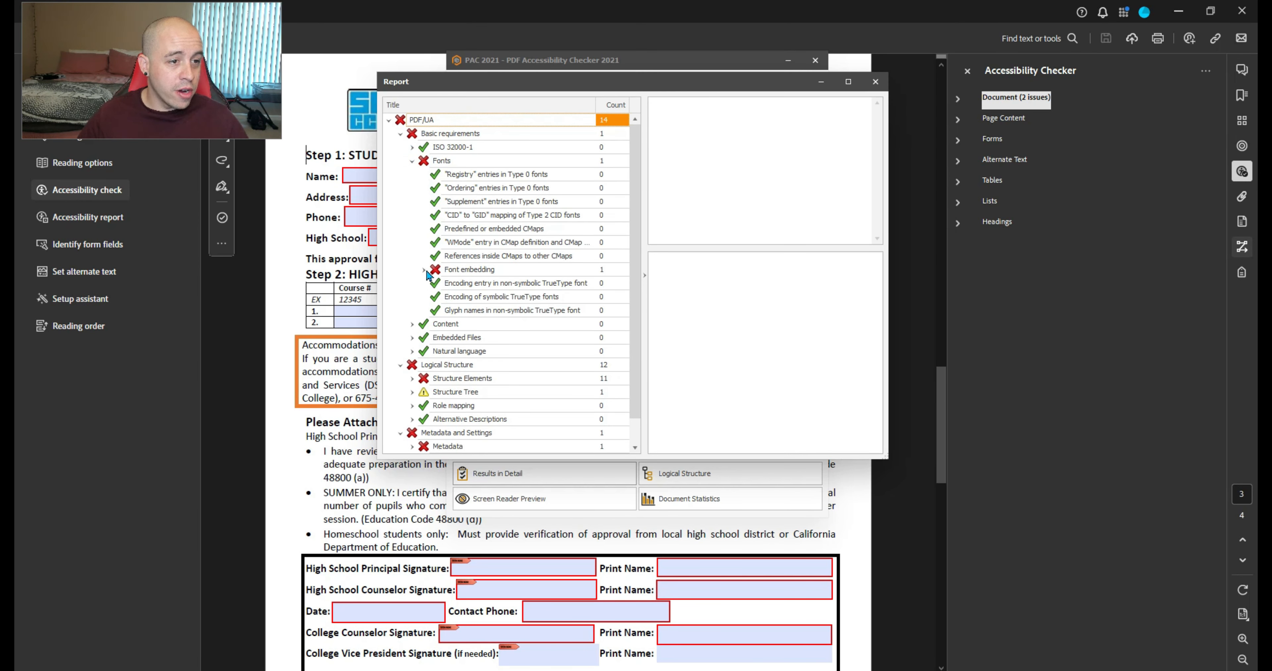
scroll(426, 275, "down", 1)
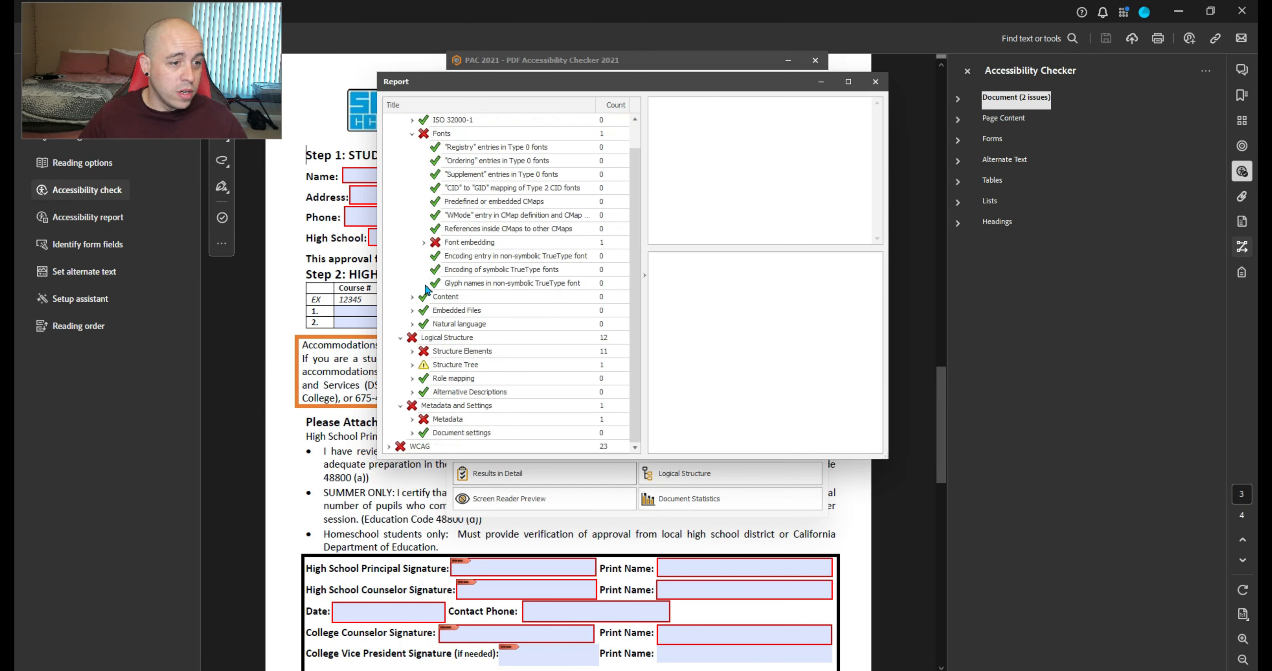
Examine the failed Widget annotation nesting error under the Annotations checks of Structure Elements
left_click(412, 352)
left_click(423, 392)
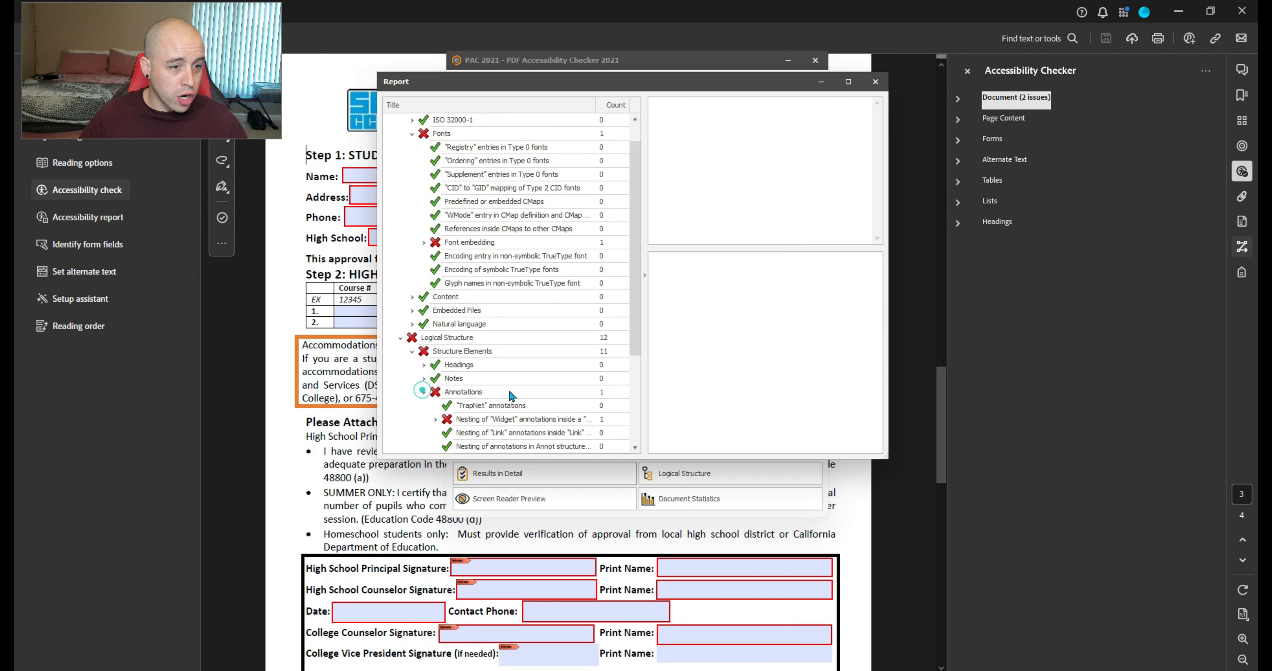
scroll(513, 393, "down", 3)
left_click(496, 283)
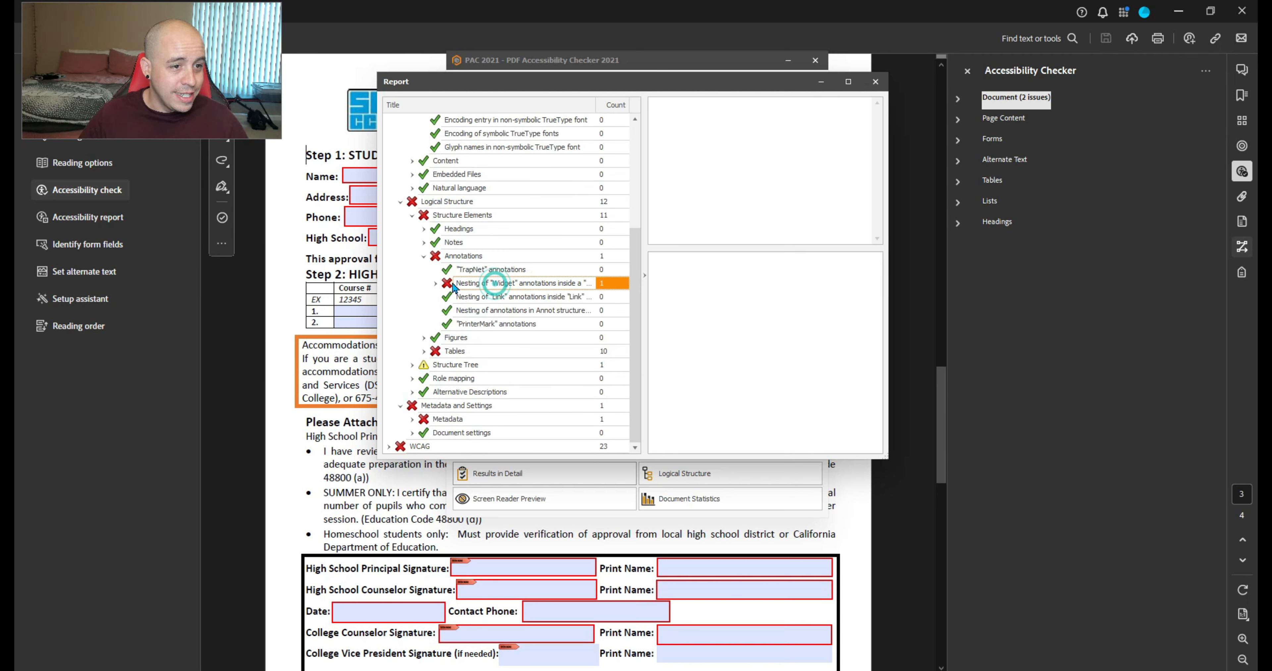
double_click(494, 285)
left_click(497, 296)
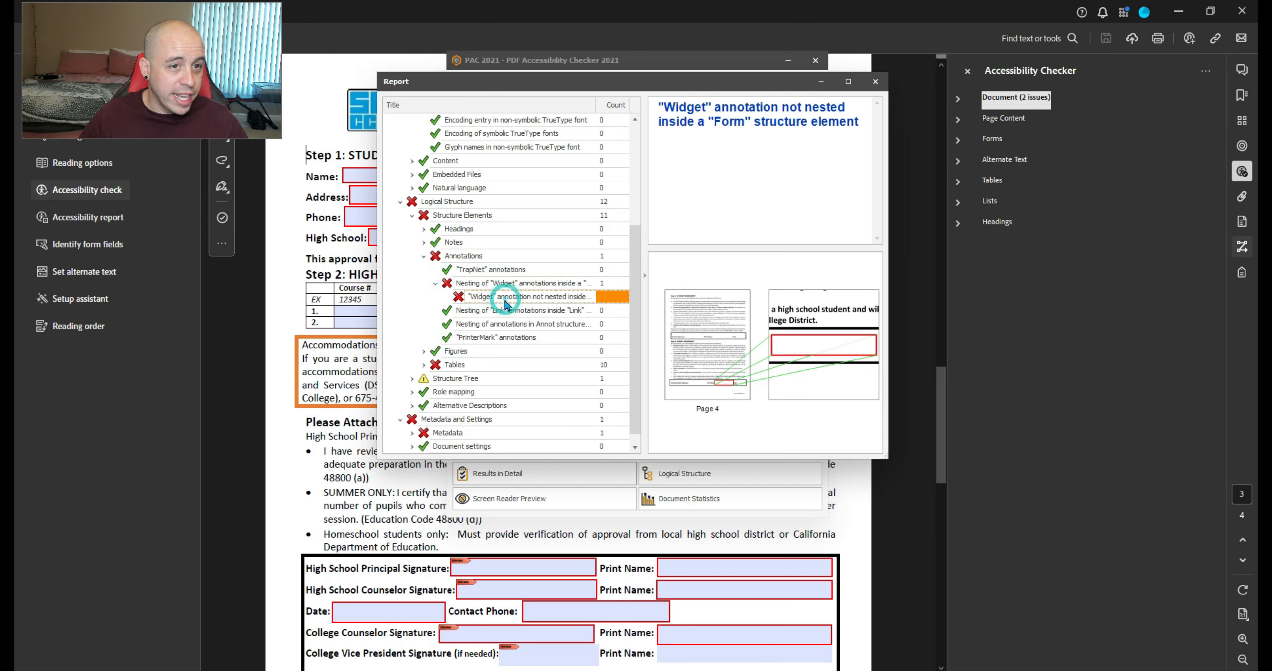
Expand the Tables checks to examine the failed table header cell assignments
left_click(424, 365)
left_click(436, 392)
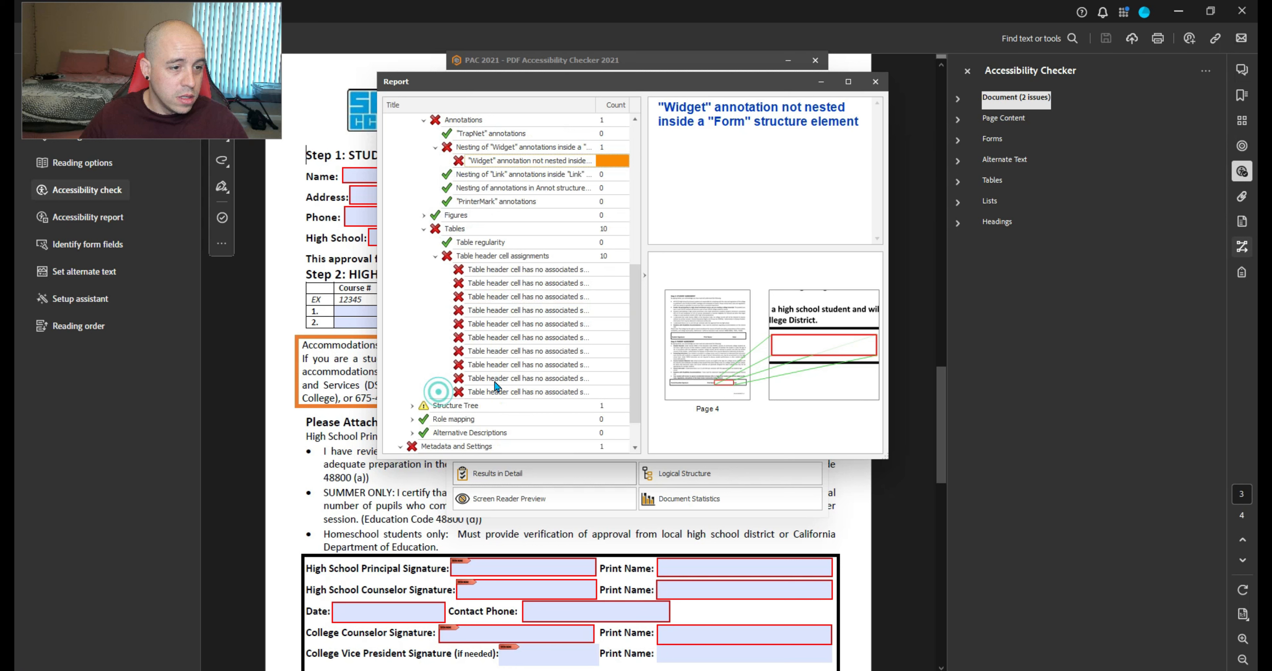
scroll(472, 329, "down", 1)
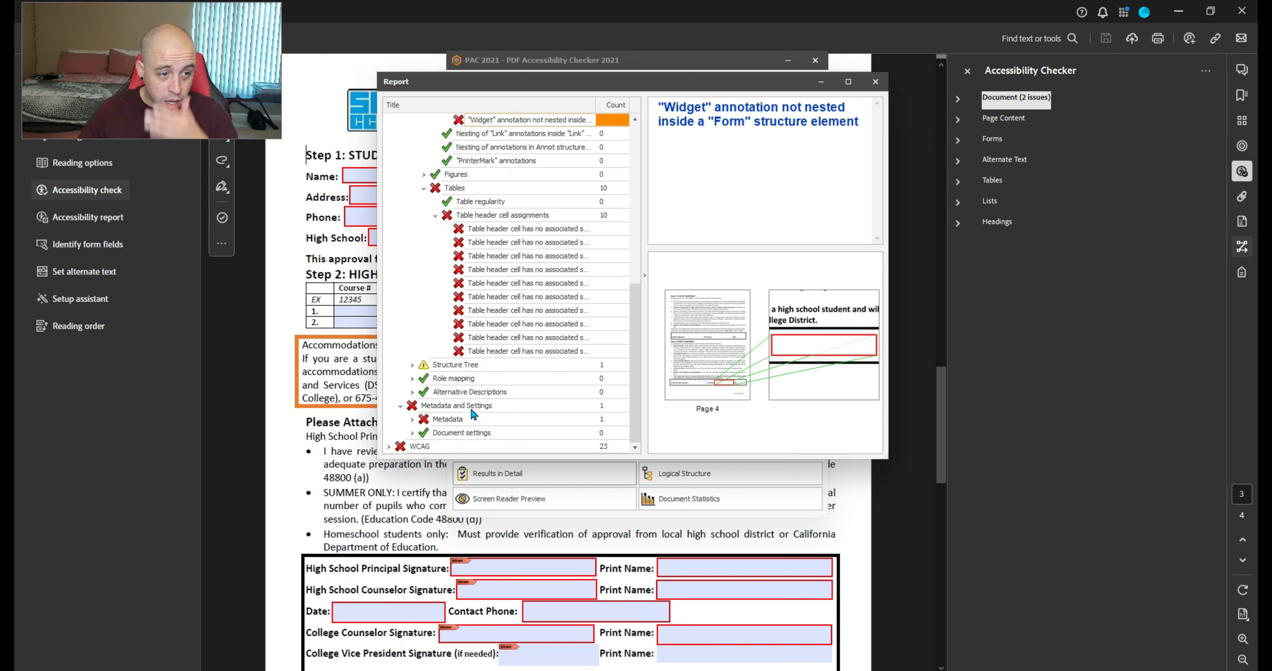
Inspect the Font embedding failure in the report, then close the report and PAC 2021
scroll(501, 367, "up", 8)
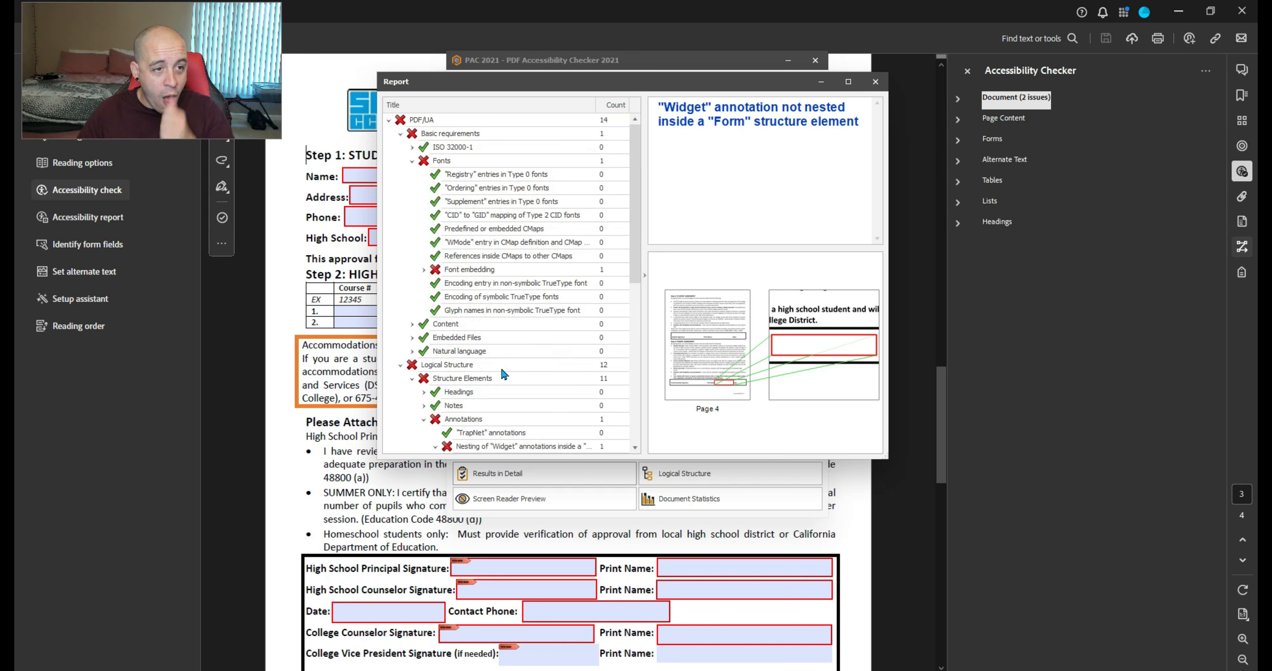
left_click(424, 270)
left_click(469, 284)
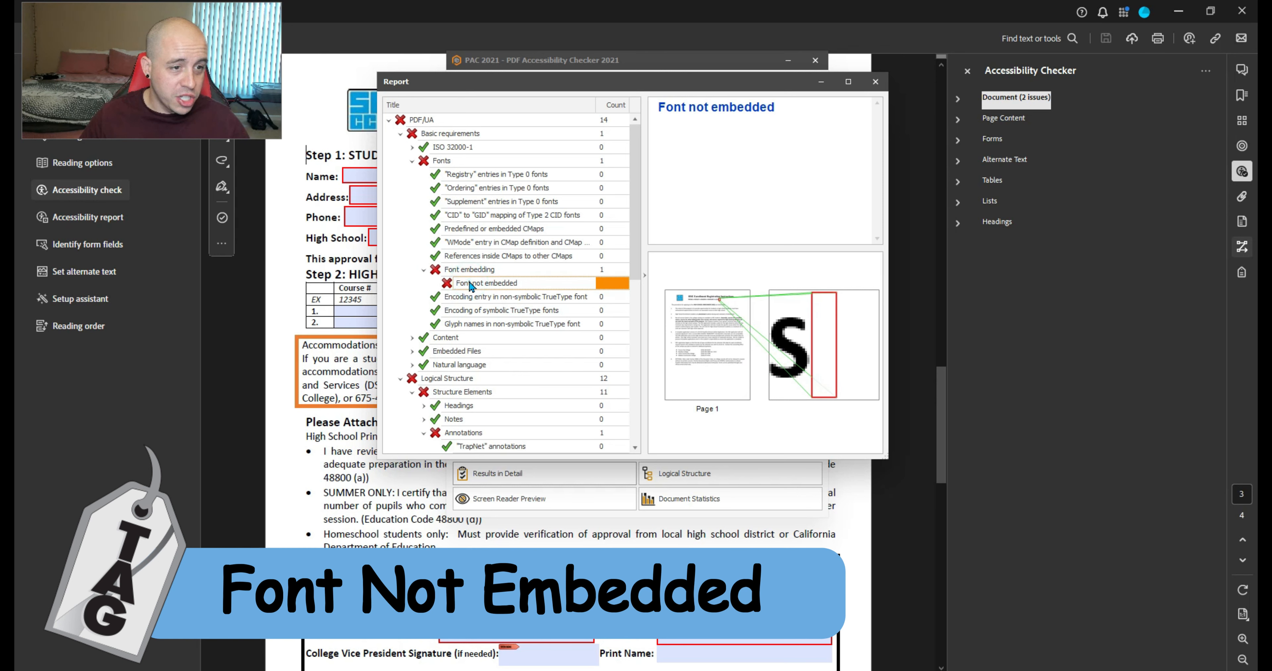
left_click(868, 88)
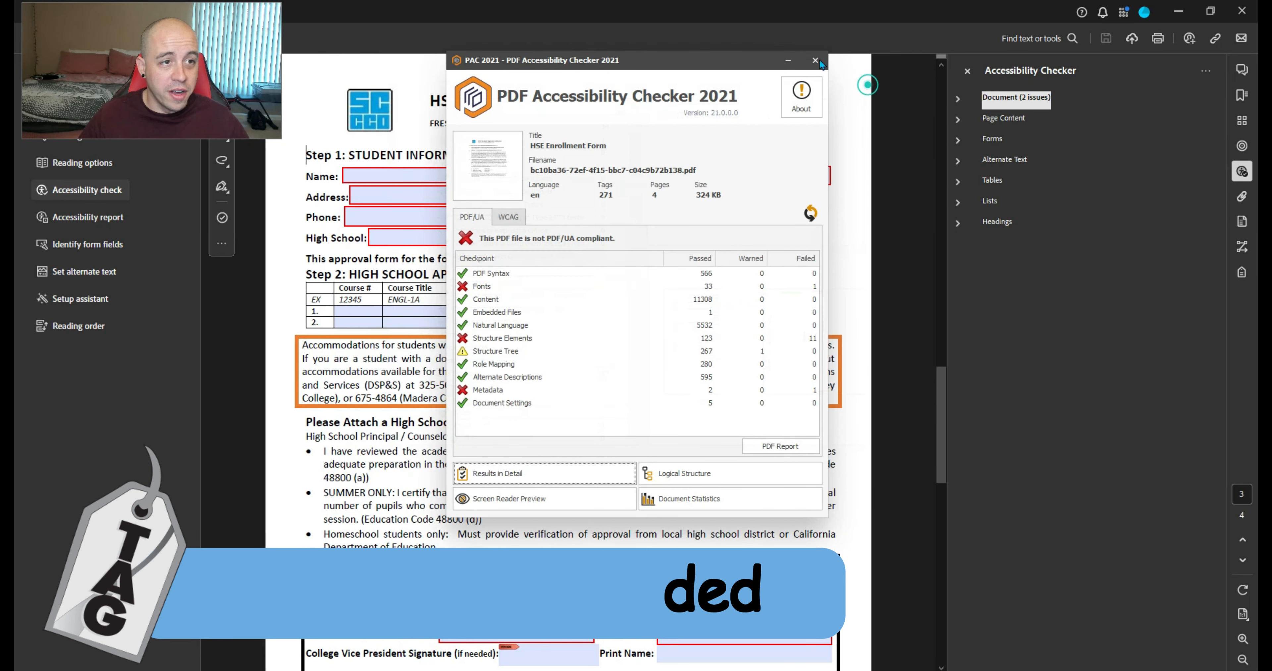
left_click(815, 60)
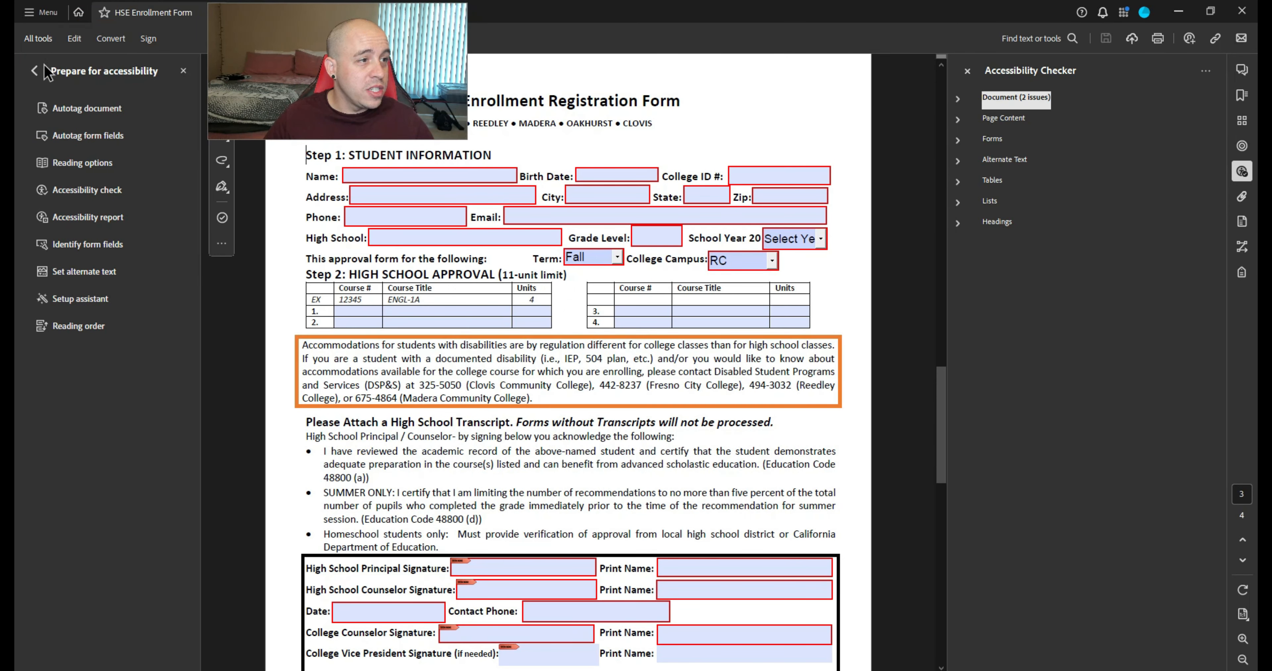
Open Preflight and search its single fixups for "font"
left_click(38, 38)
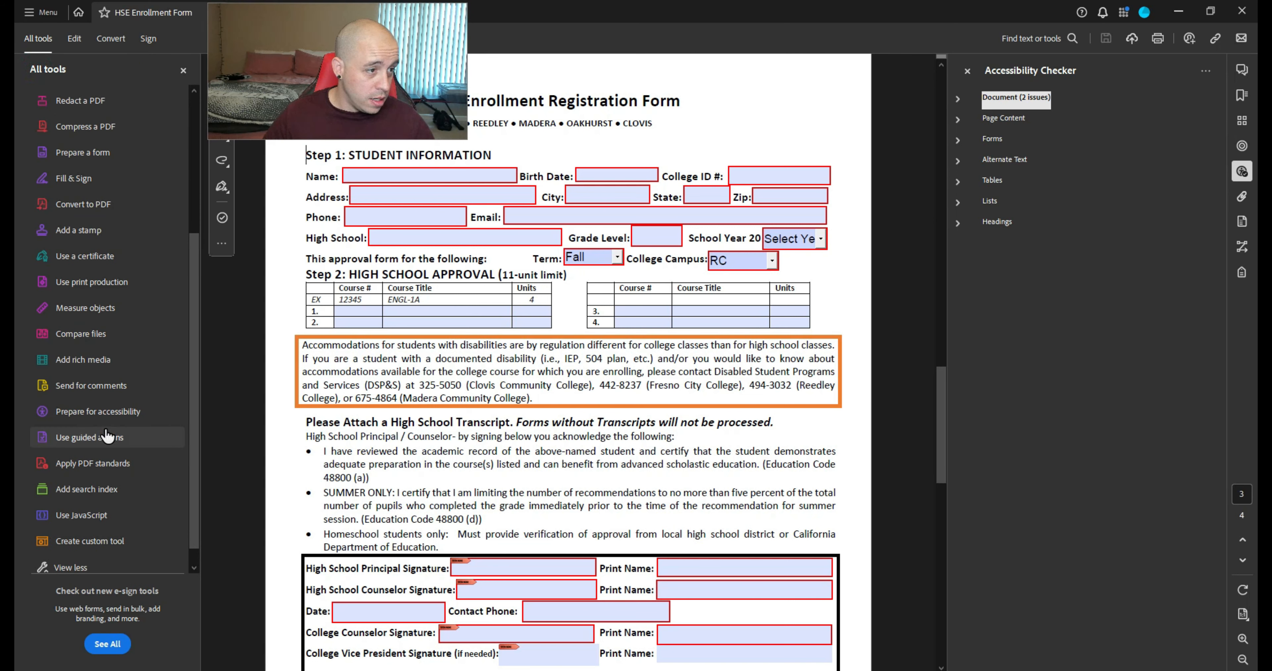
left_click(98, 281)
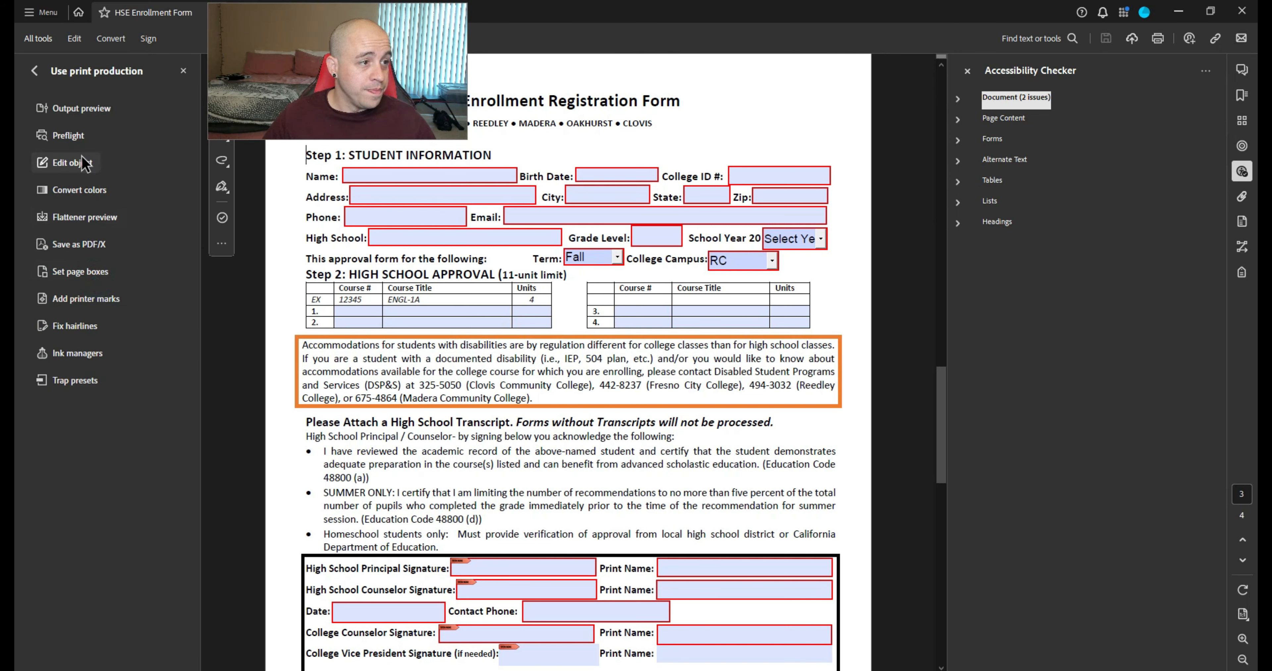
left_click(65, 134)
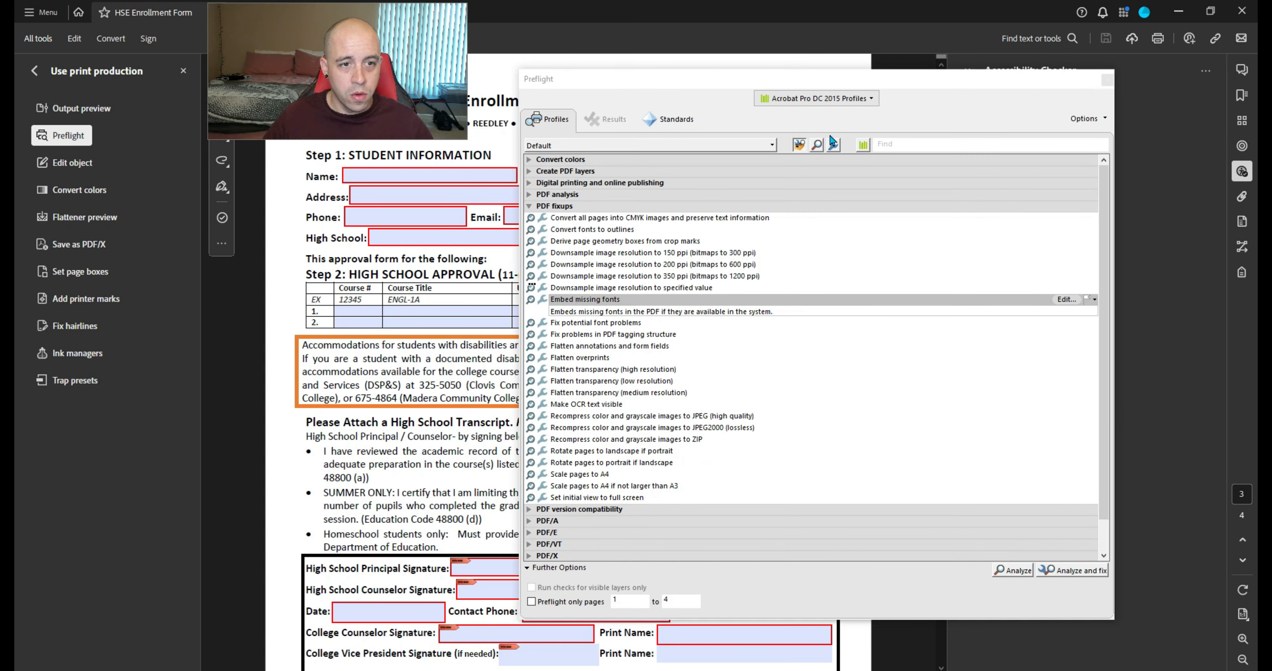
left_click(834, 144)
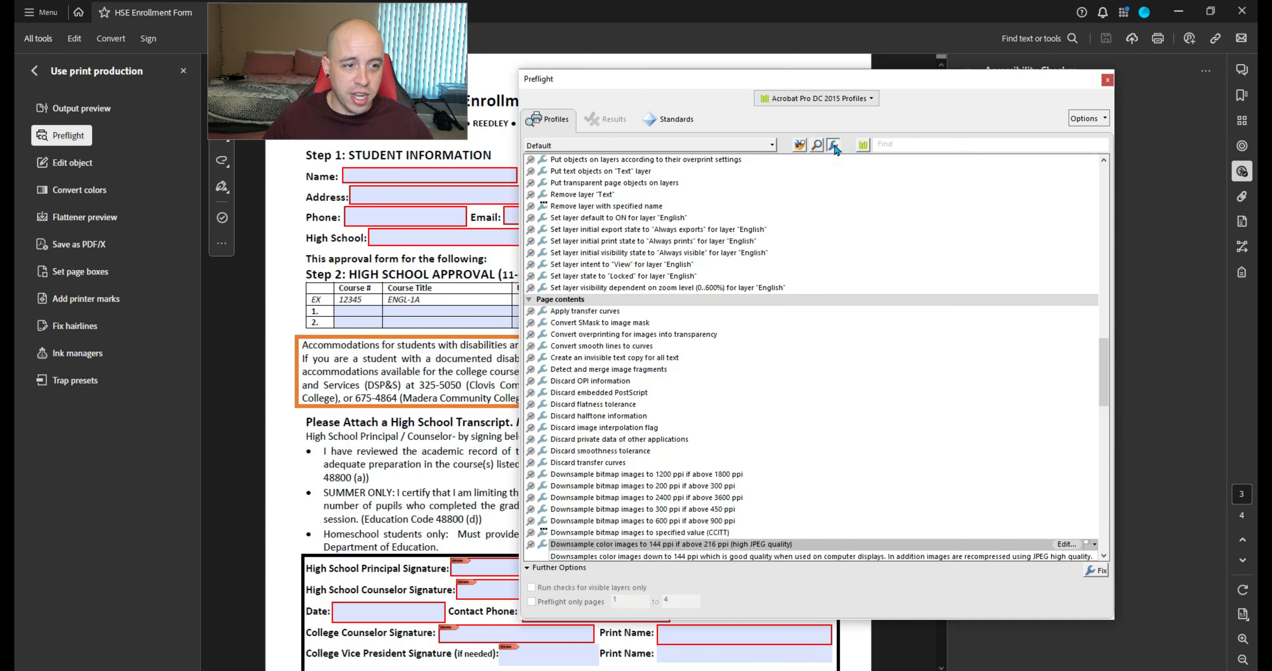
left_click(889, 143)
type("font")
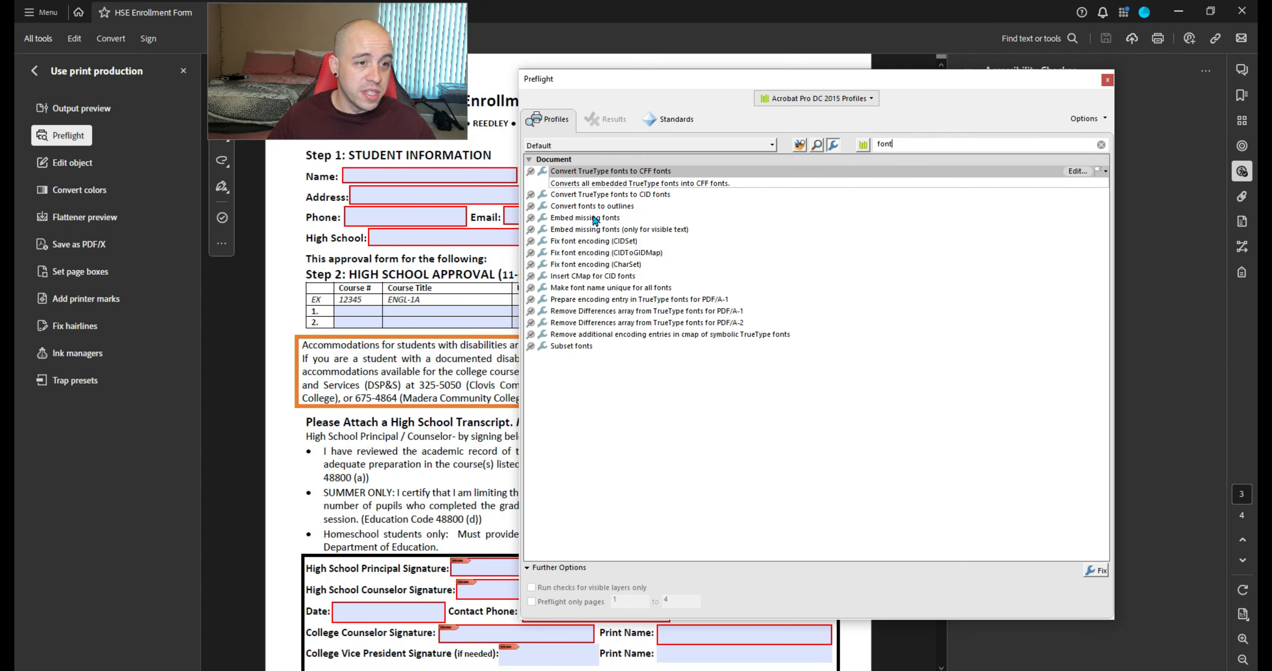
Run the Embed missing fonts fixup and save the result over the existing PDF file
left_click(587, 219)
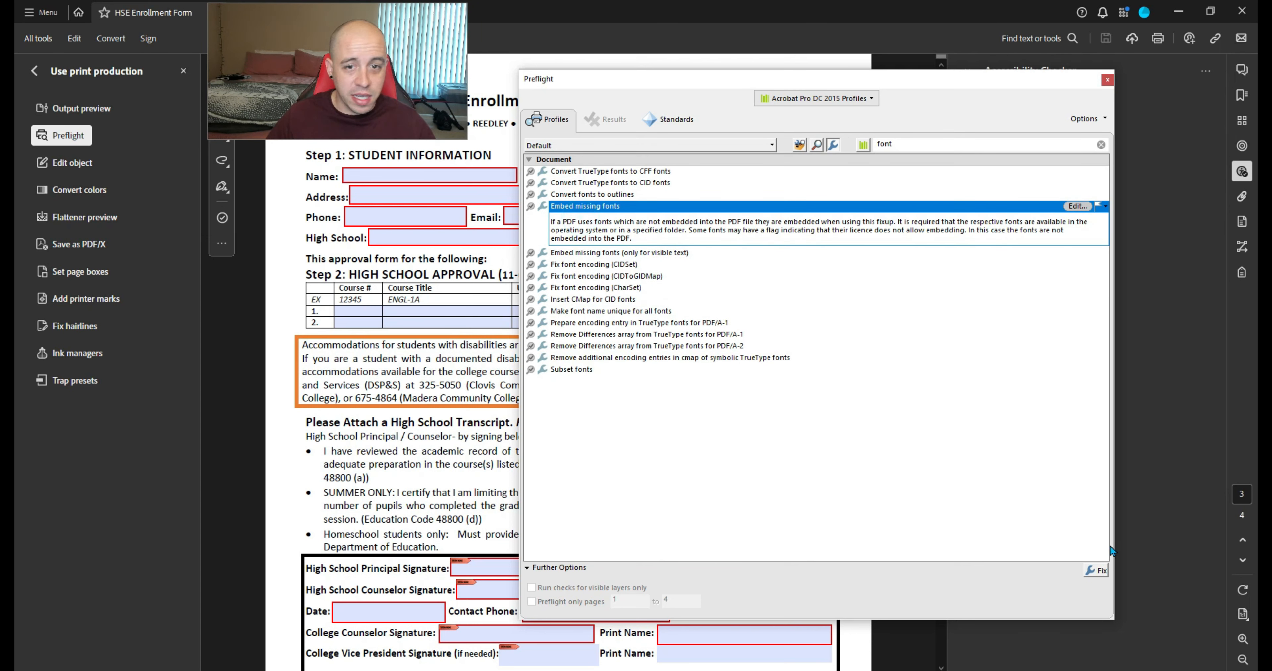
left_click(1096, 570)
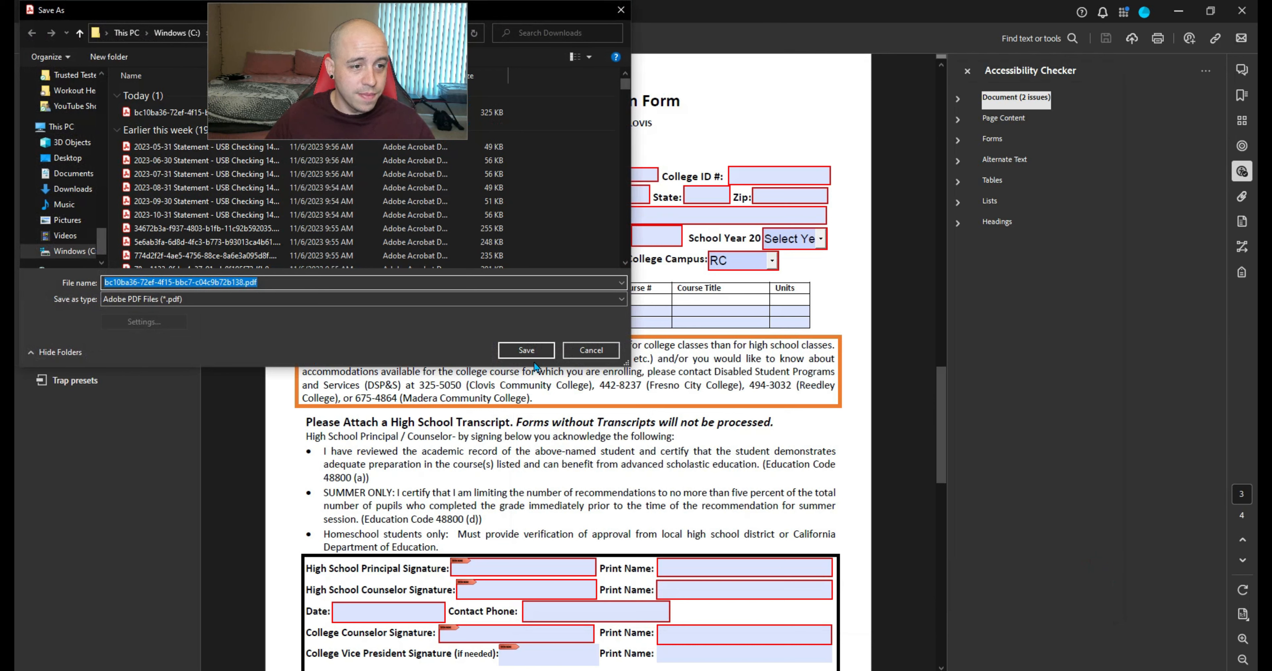
left_click(528, 351)
left_click(725, 344)
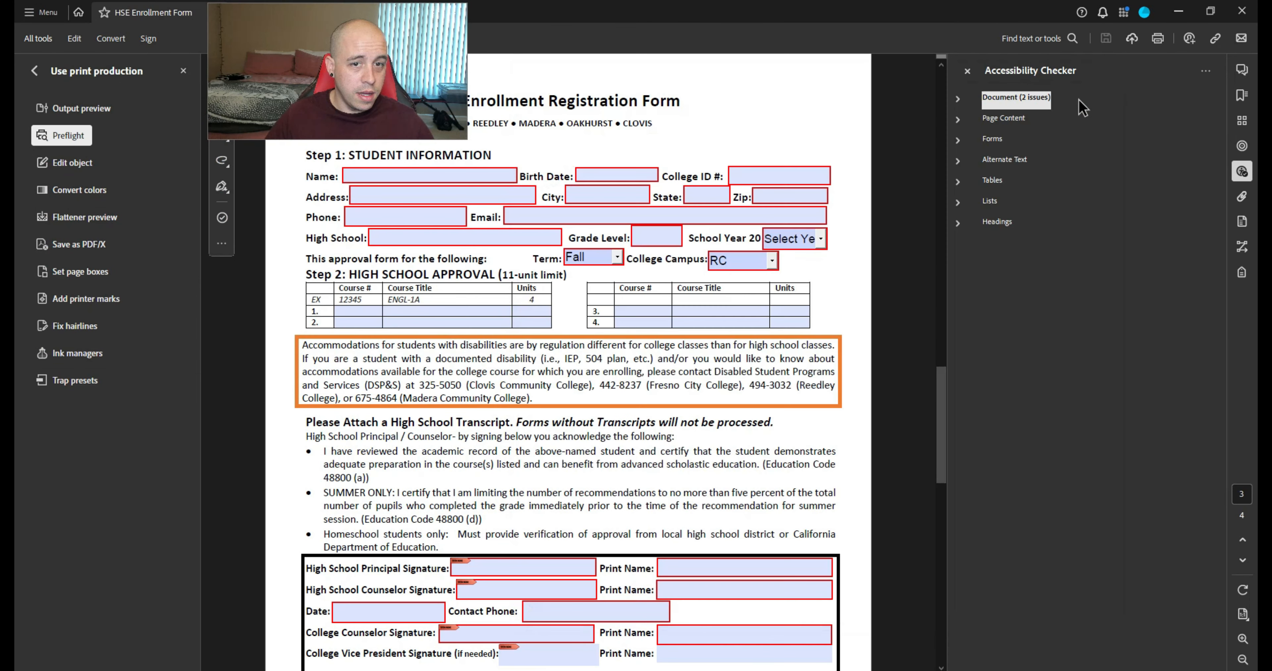
Switch to PAC 2021 and examine the failed nesting of Widget annotations among the detailed Structure Elements results
key("alt+Tab")
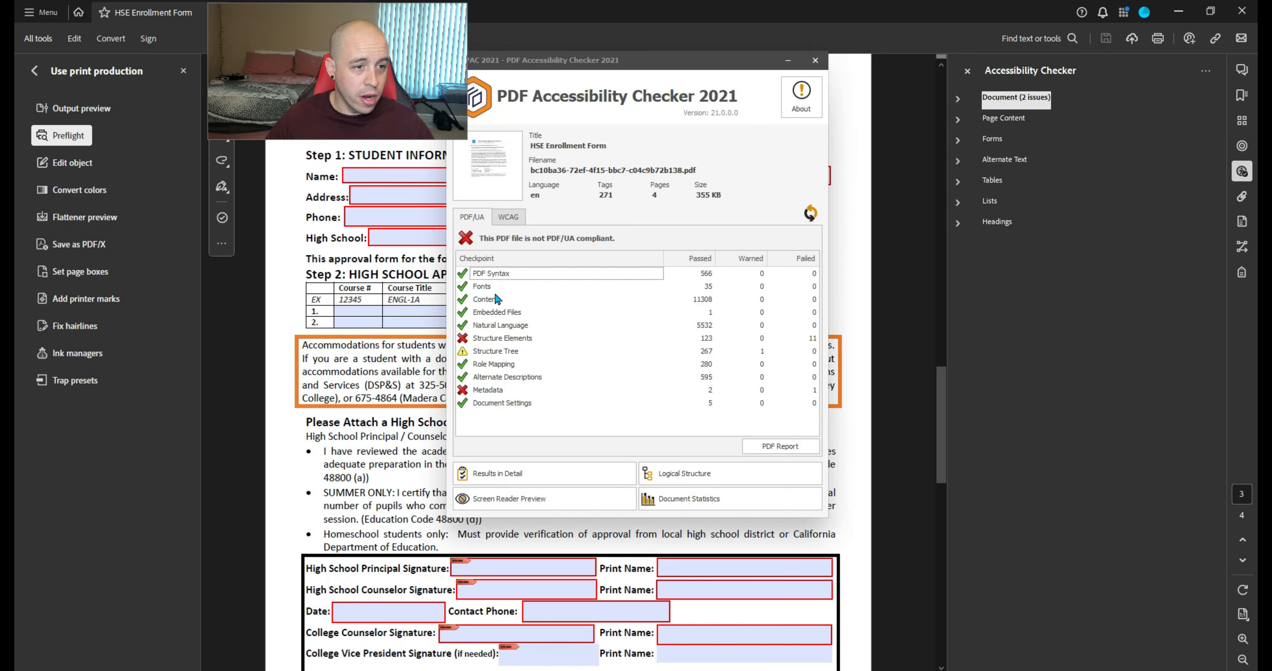
left_click(496, 473)
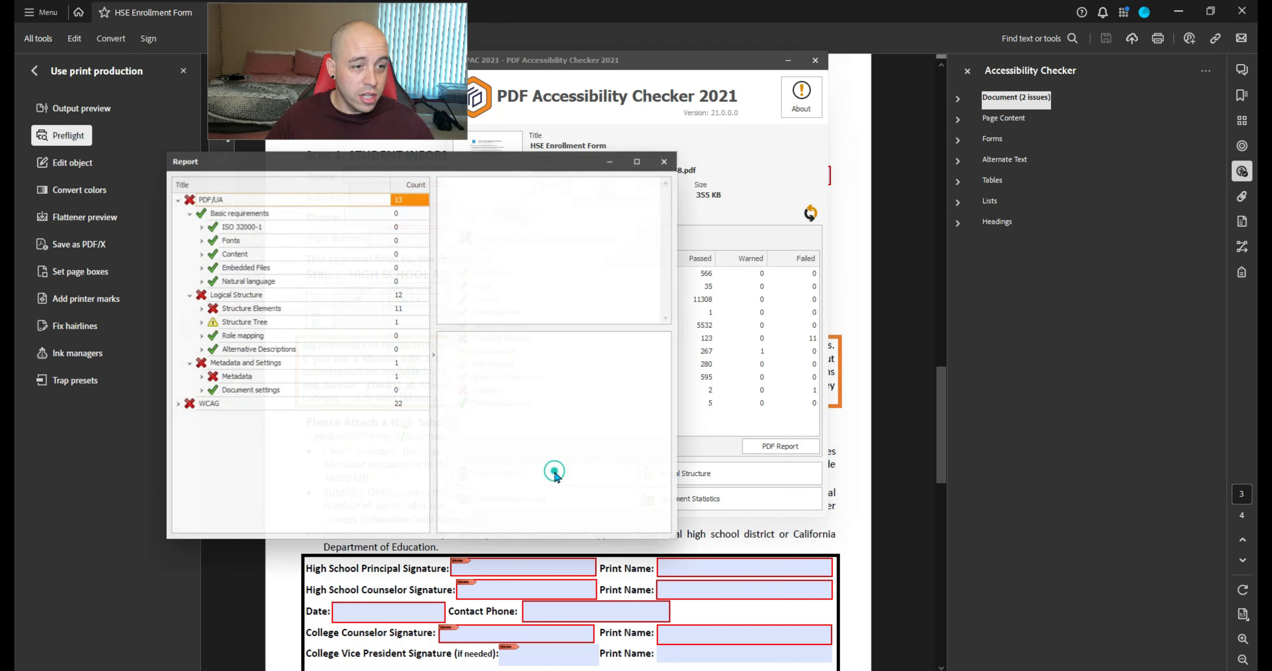
left_click(201, 309)
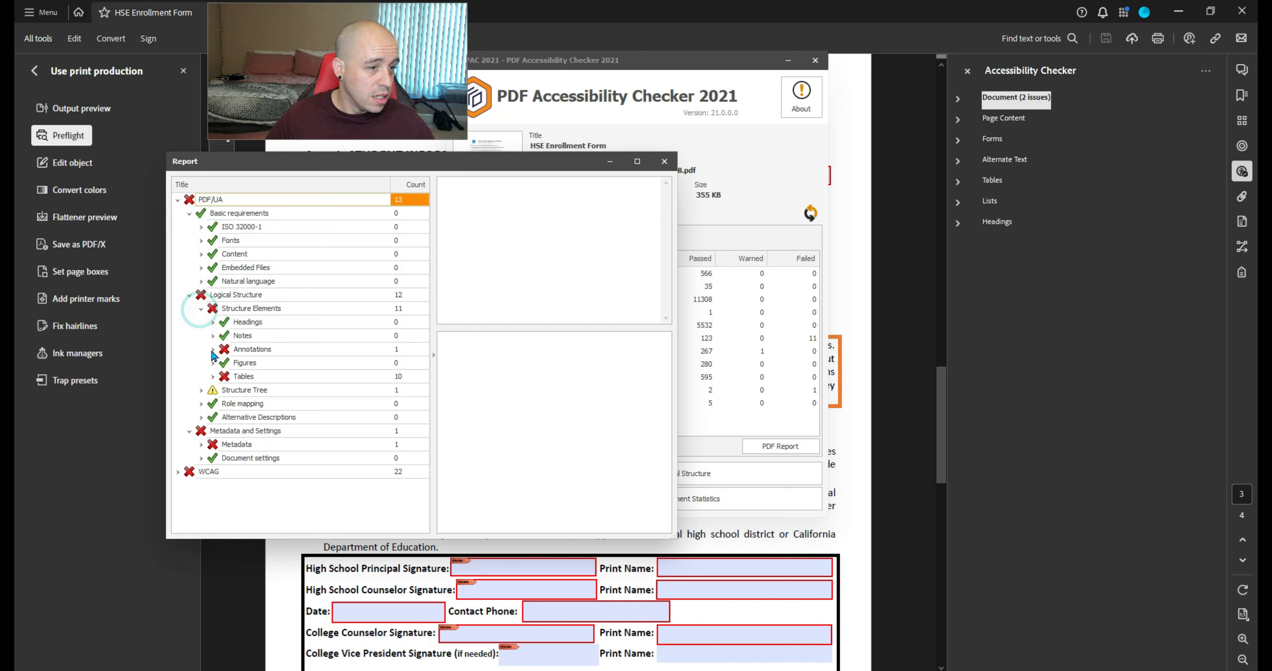
left_click(212, 349)
left_click(225, 376)
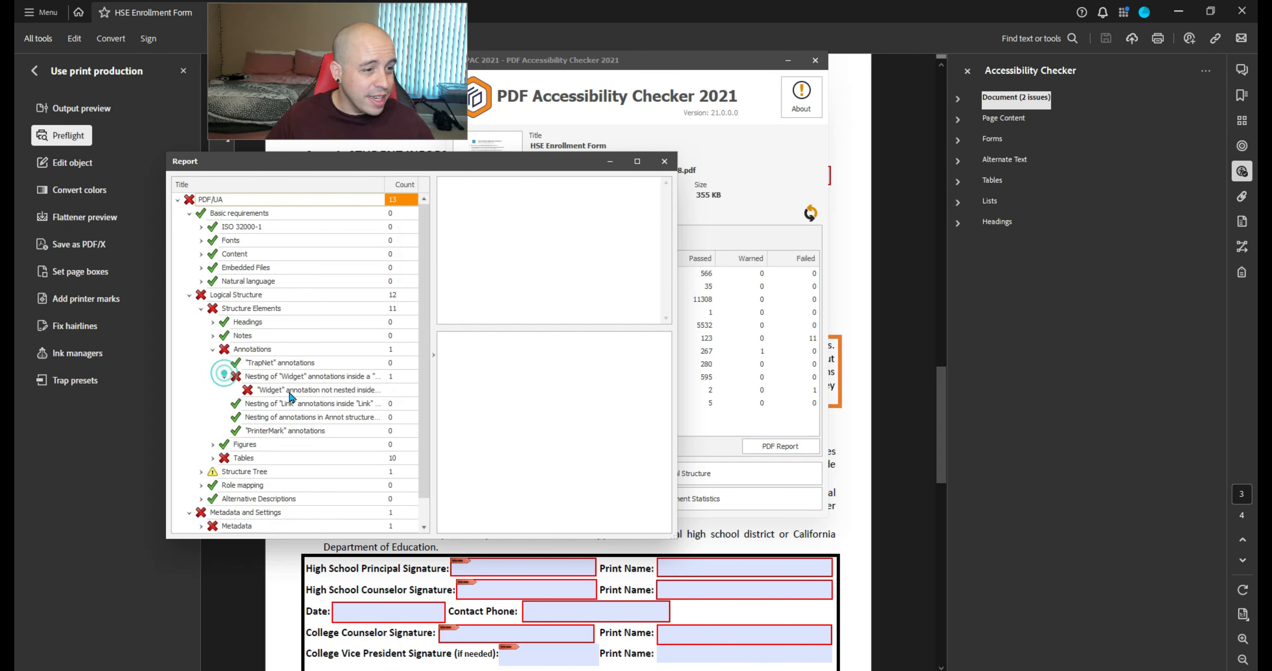
left_click(293, 390)
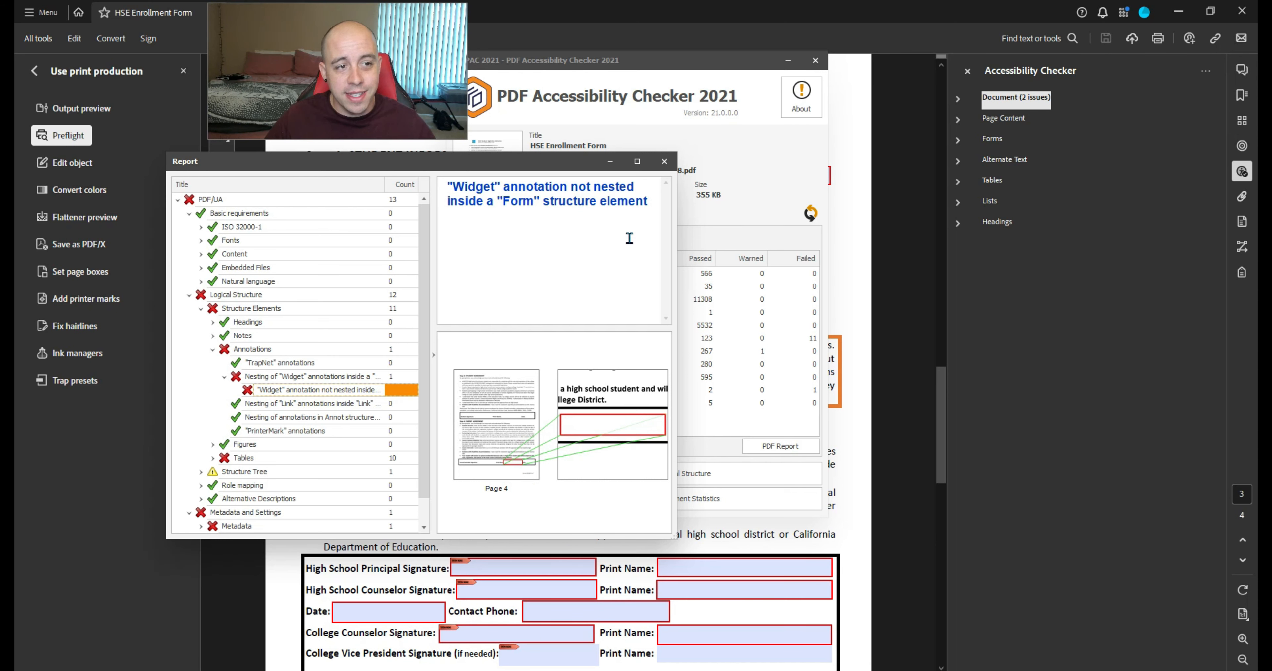
In Acrobat's accessibility tags, nest the Parent Print Name field object inside a new Form tag under its page 4 paragraph
left_click(1243, 272)
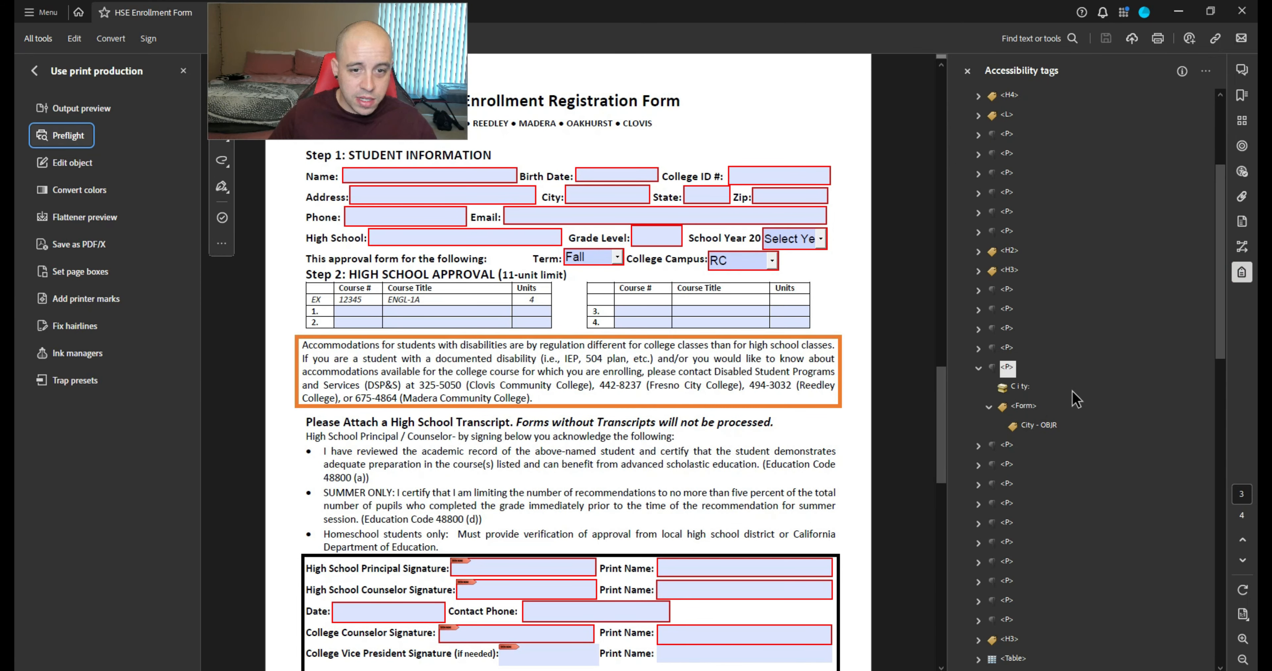
left_click(1006, 348)
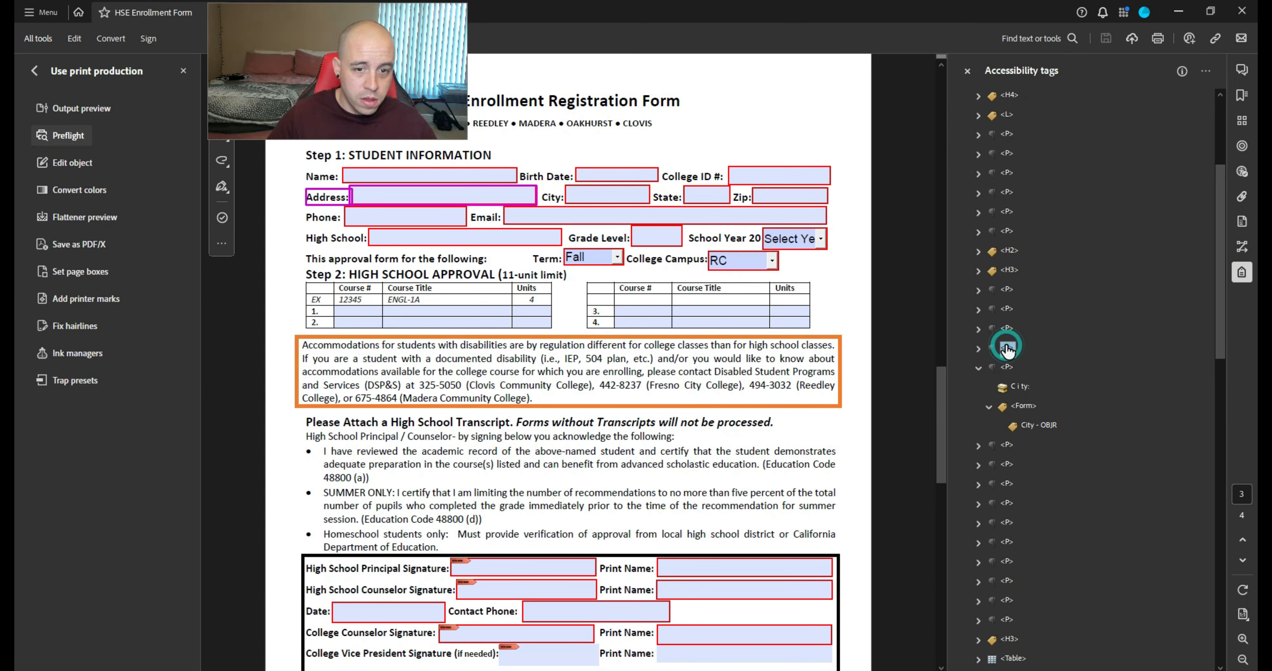
key("Down")
key("Left")
key("Down")
key("Down")
key("Down")
key("Down")
key("Down")
key("Down")
key("Down")
key("Down")
key("Down")
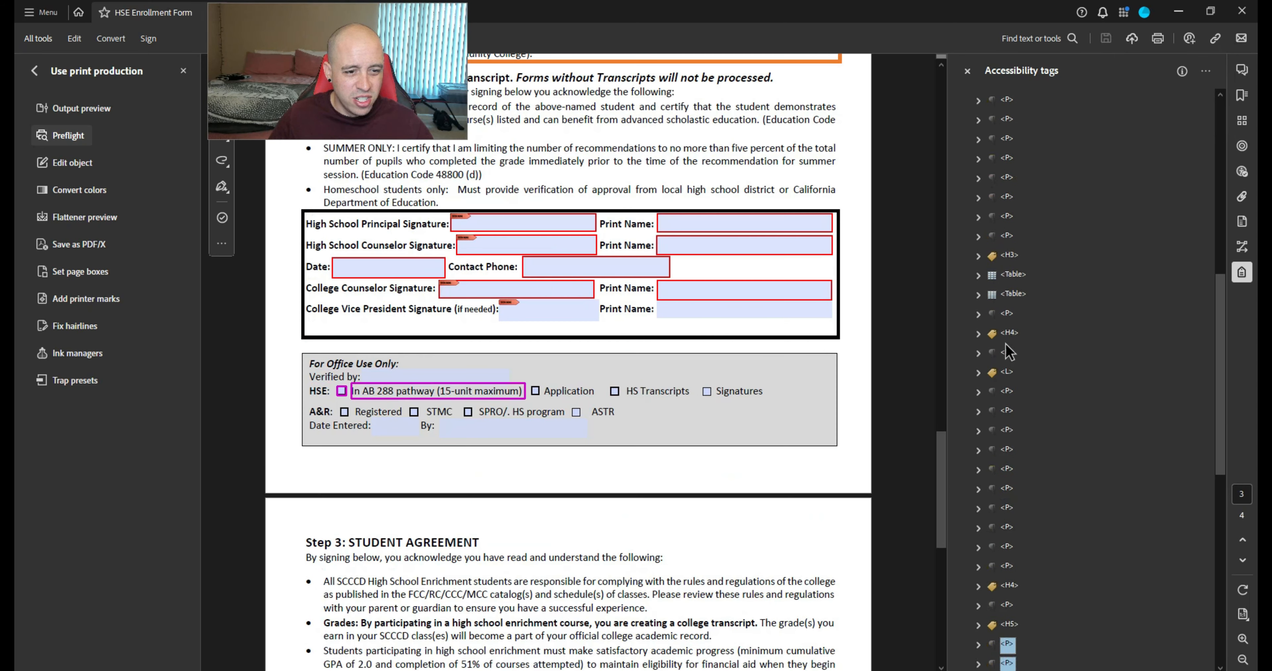
key("Down")
key("Down")
key("Up")
key("Up")
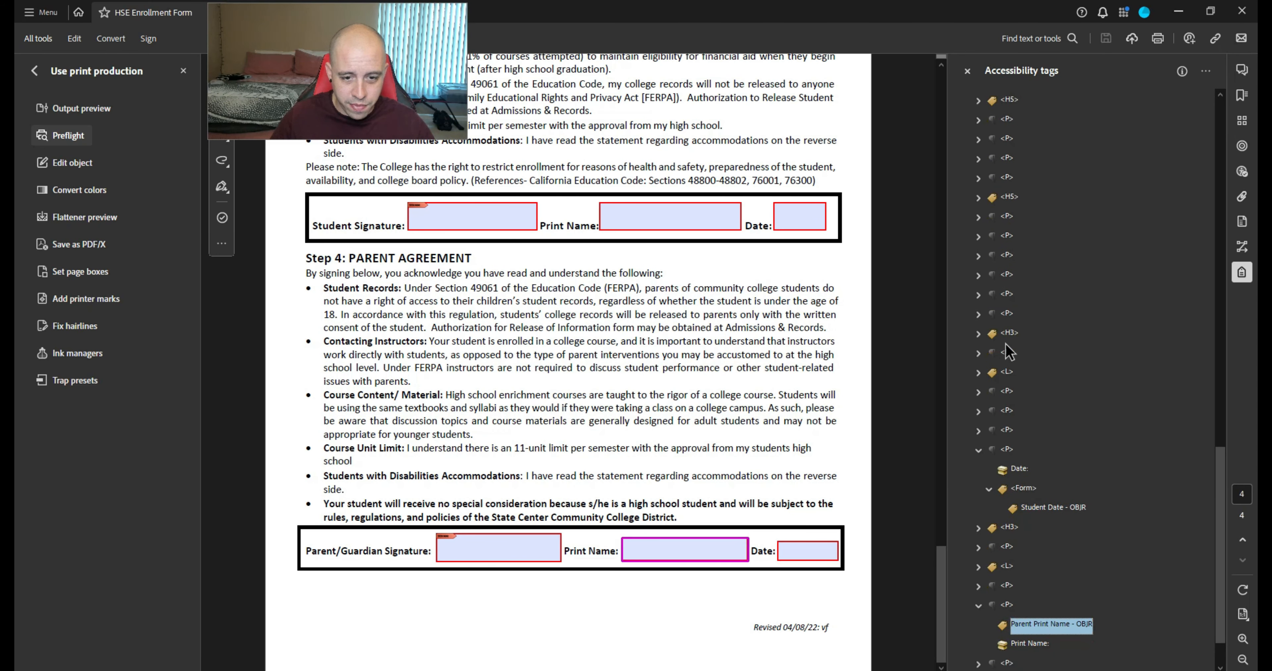
right_click(1053, 631)
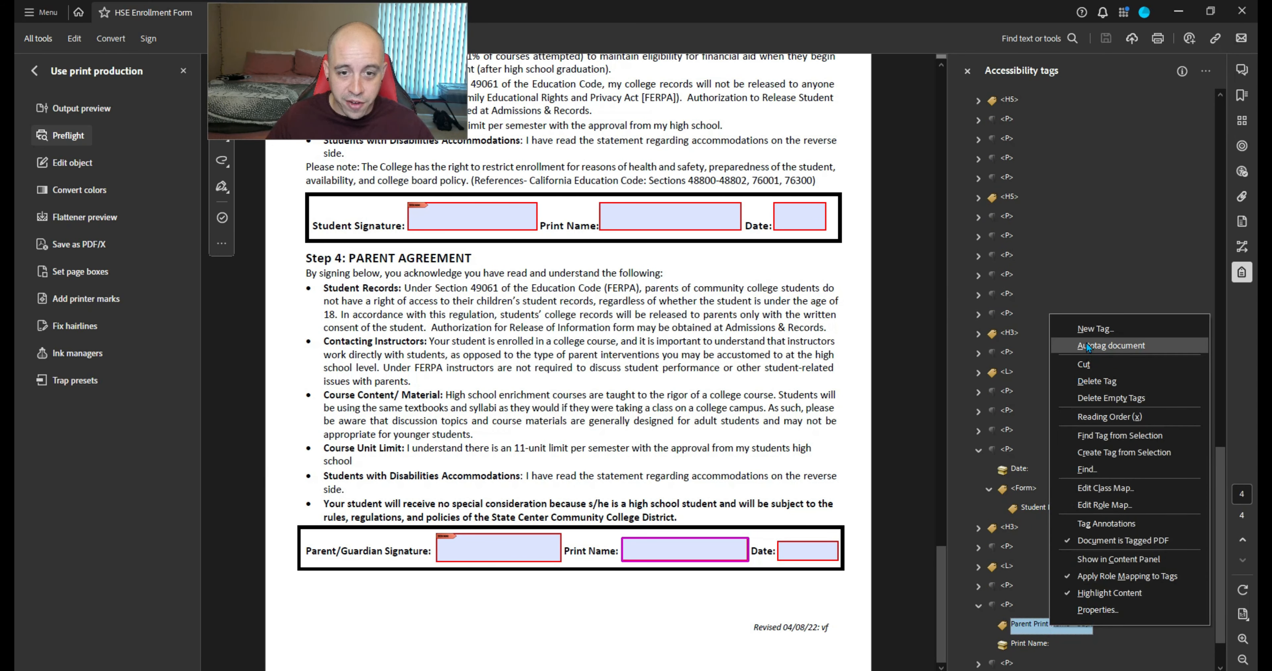
left_click(1086, 332)
left_click(618, 366)
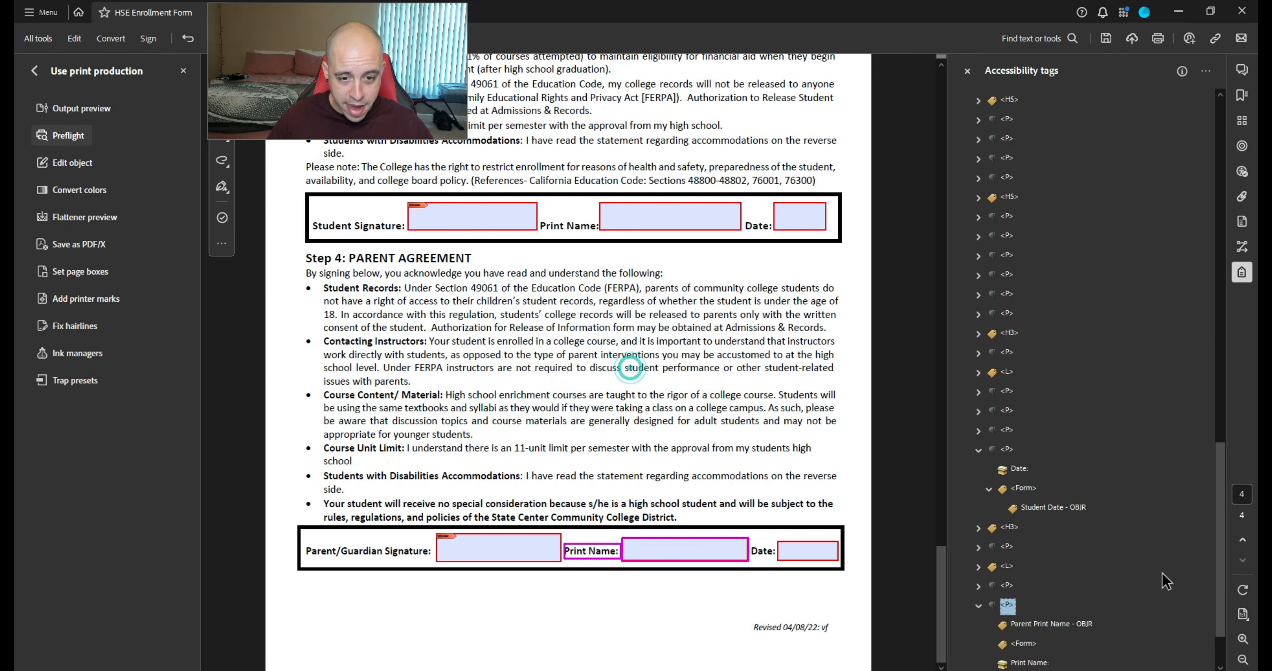
left_click_drag(1034, 586, 1025, 602)
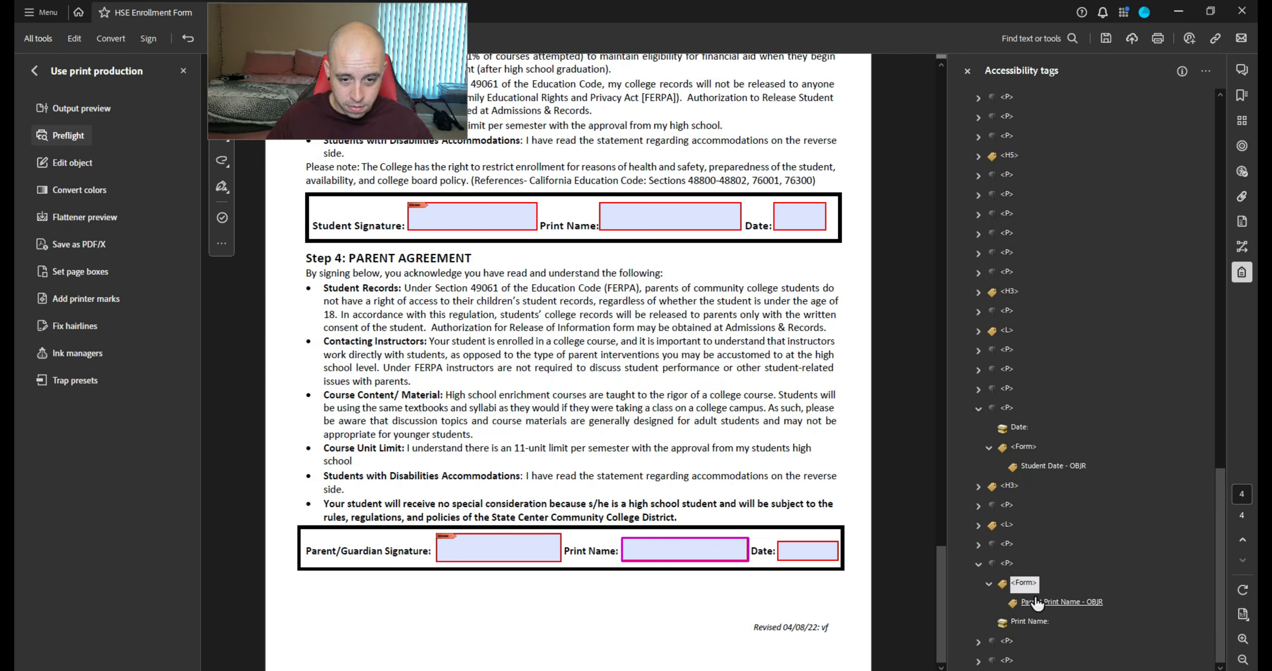
left_click(1008, 566)
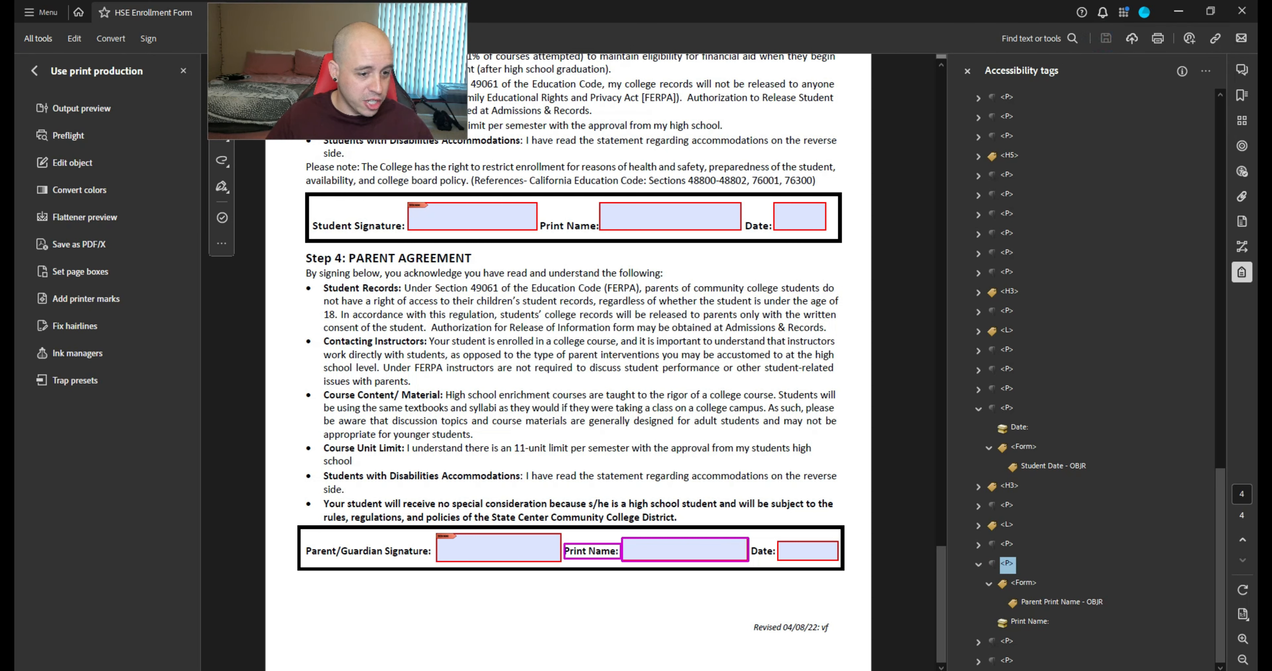
Return to the PAC 2021 report and examine each failed table header cell assignment under Tables
left_click(531, 668)
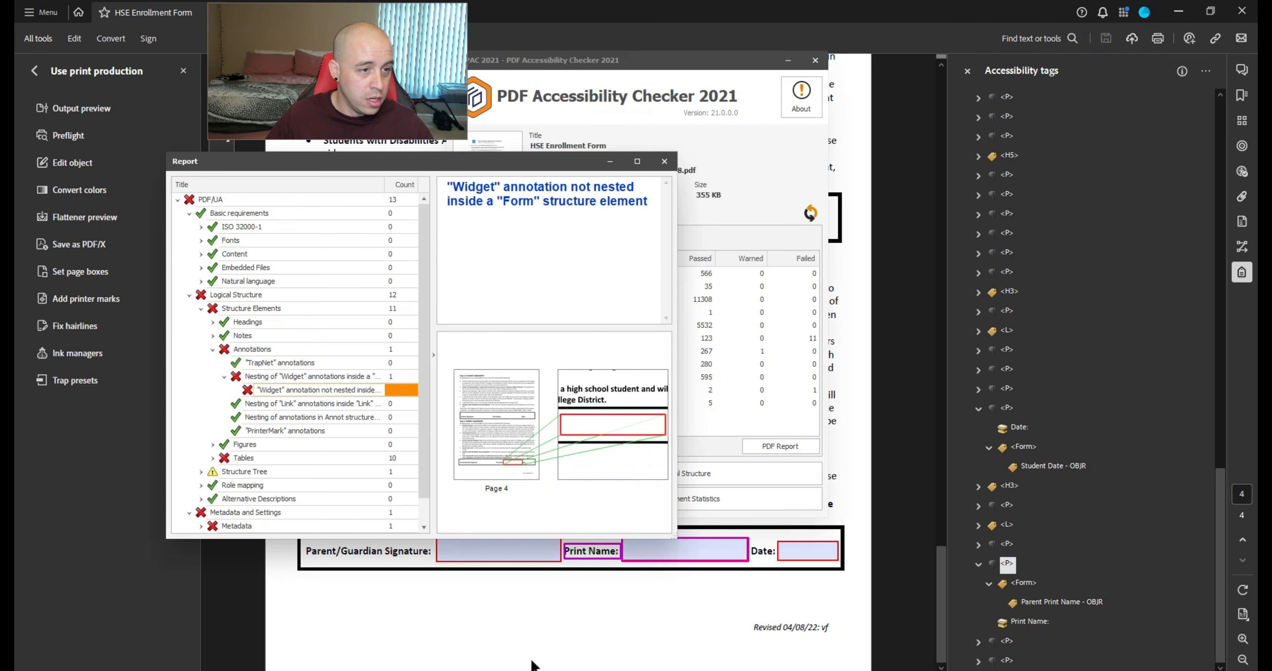
left_click(218, 459)
left_click(225, 485)
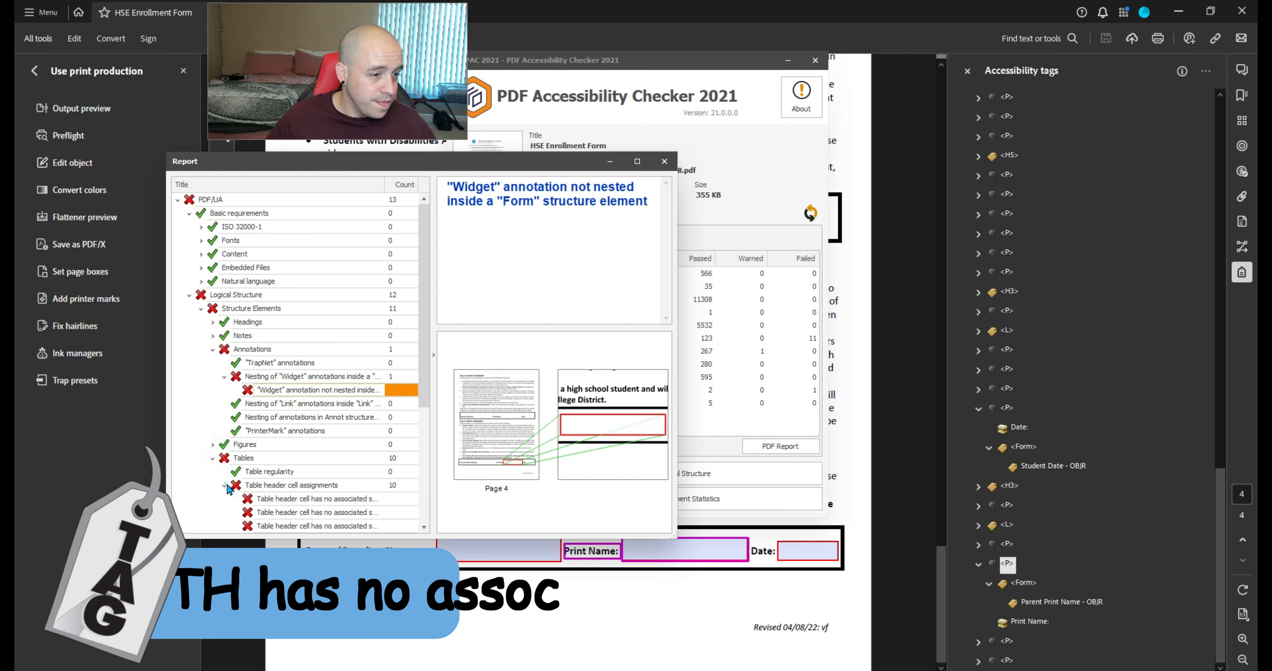
left_click(271, 503)
key("Down")
key("Down")
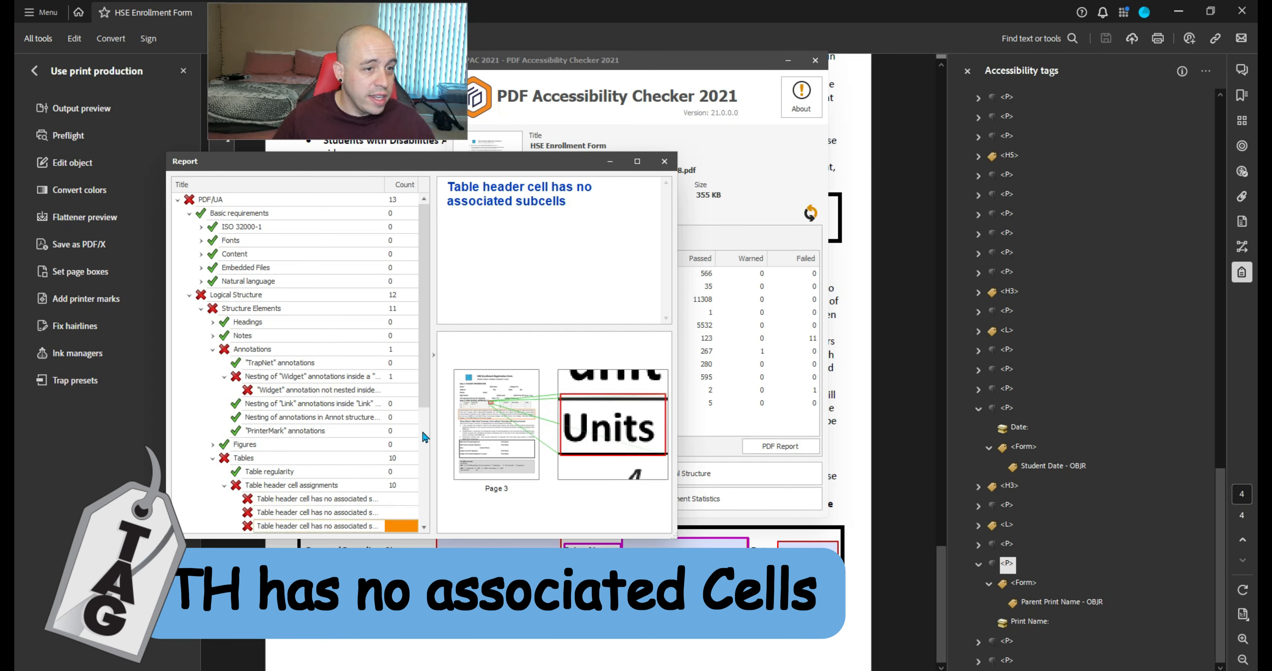
key("Down")
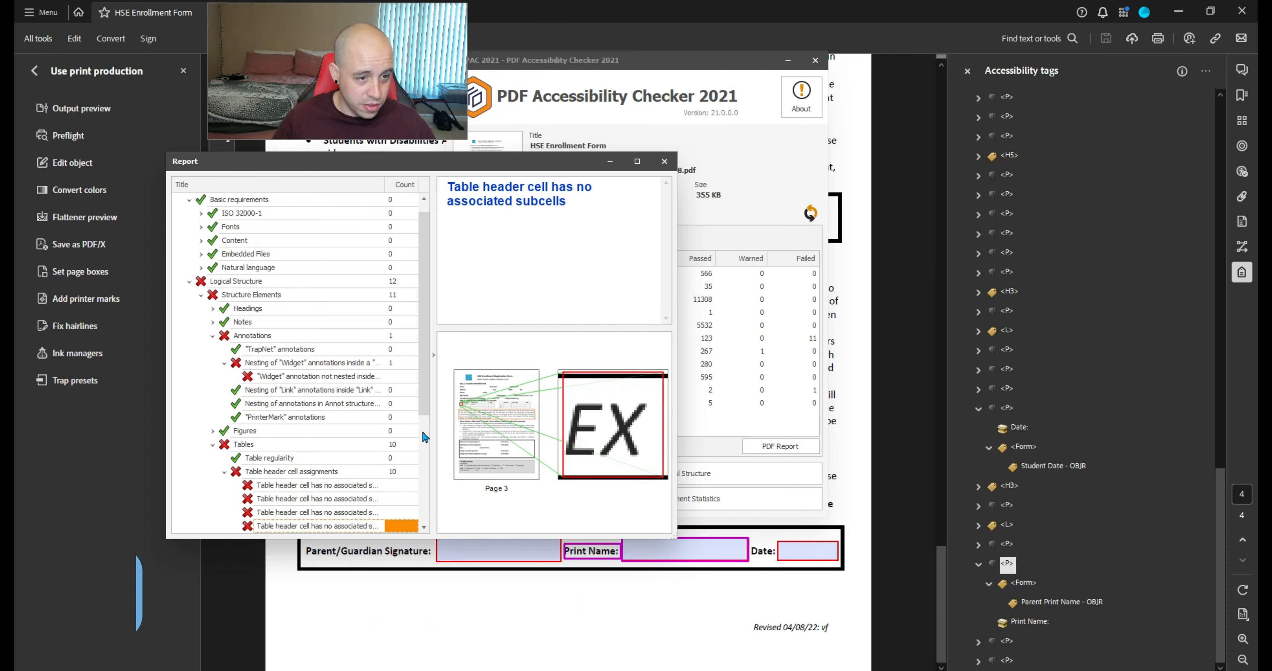
key("Down")
key("Down")
key("Down")
key("Down")
key("Down")
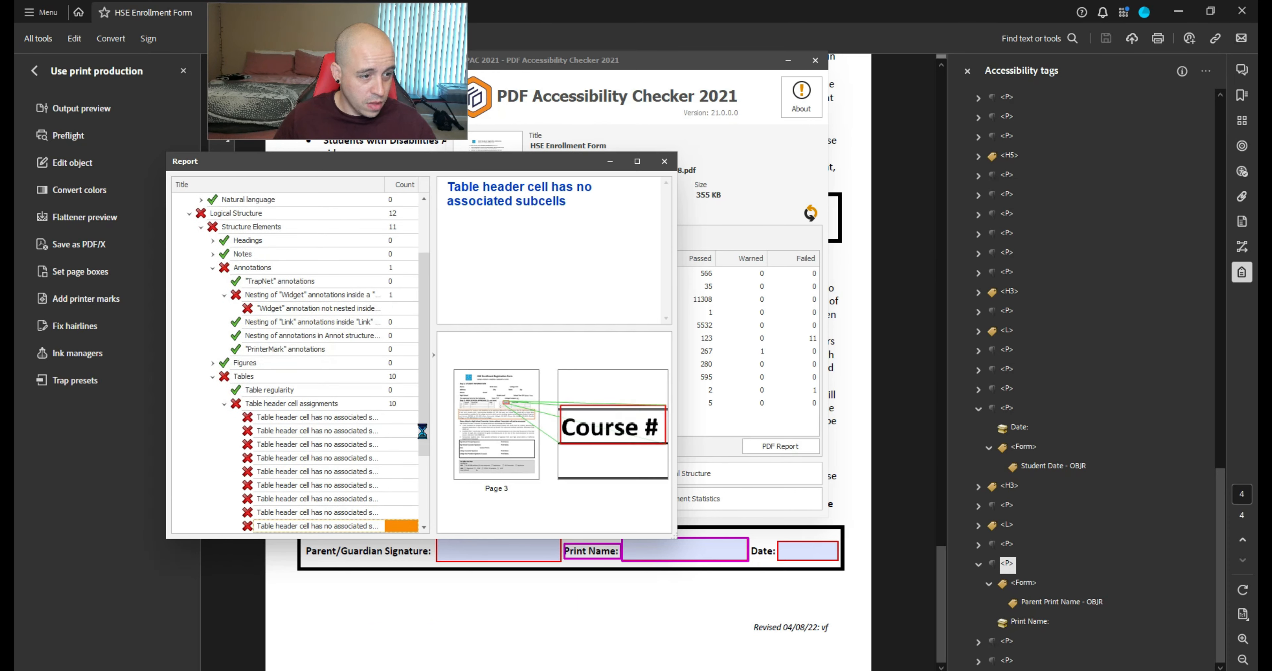
key("Down")
key("Down")
key("Down")
key("Up")
key("Up")
key("Up")
key("Up")
key("Up")
key("Up")
In Acrobat, open the Reading Order tool on page 3 and show page content groups as structure types, plus tables and figures
left_click(380, 6)
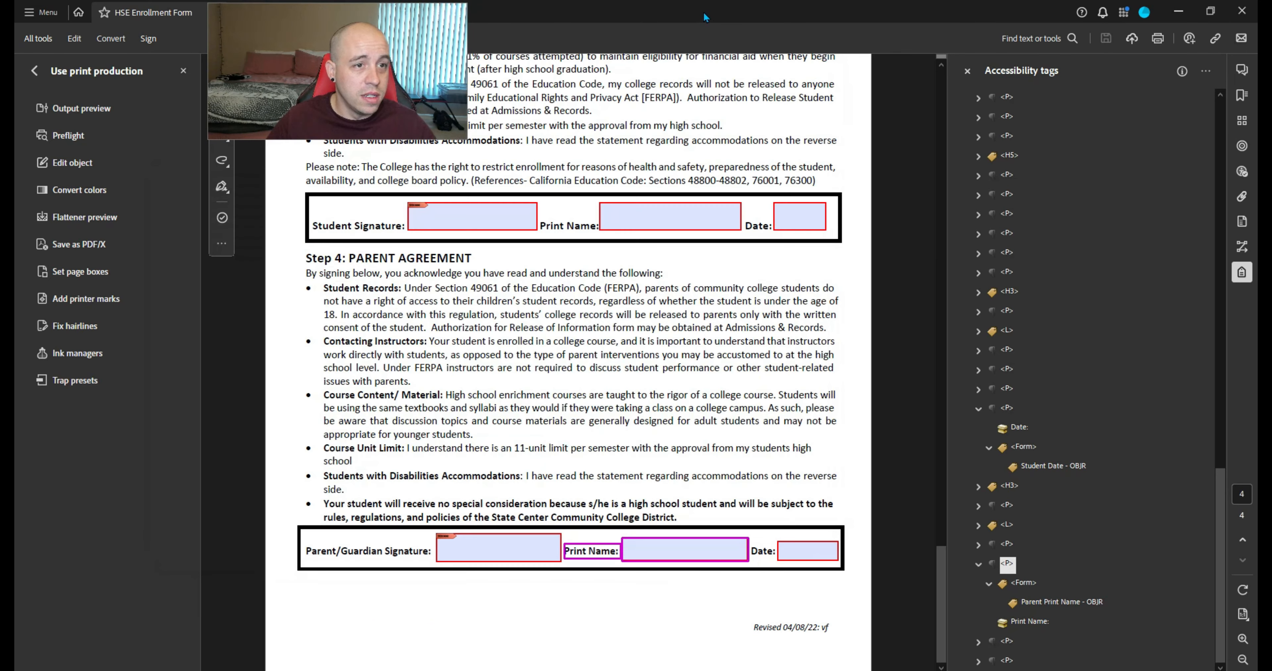
scroll(700, 355, "up", 15)
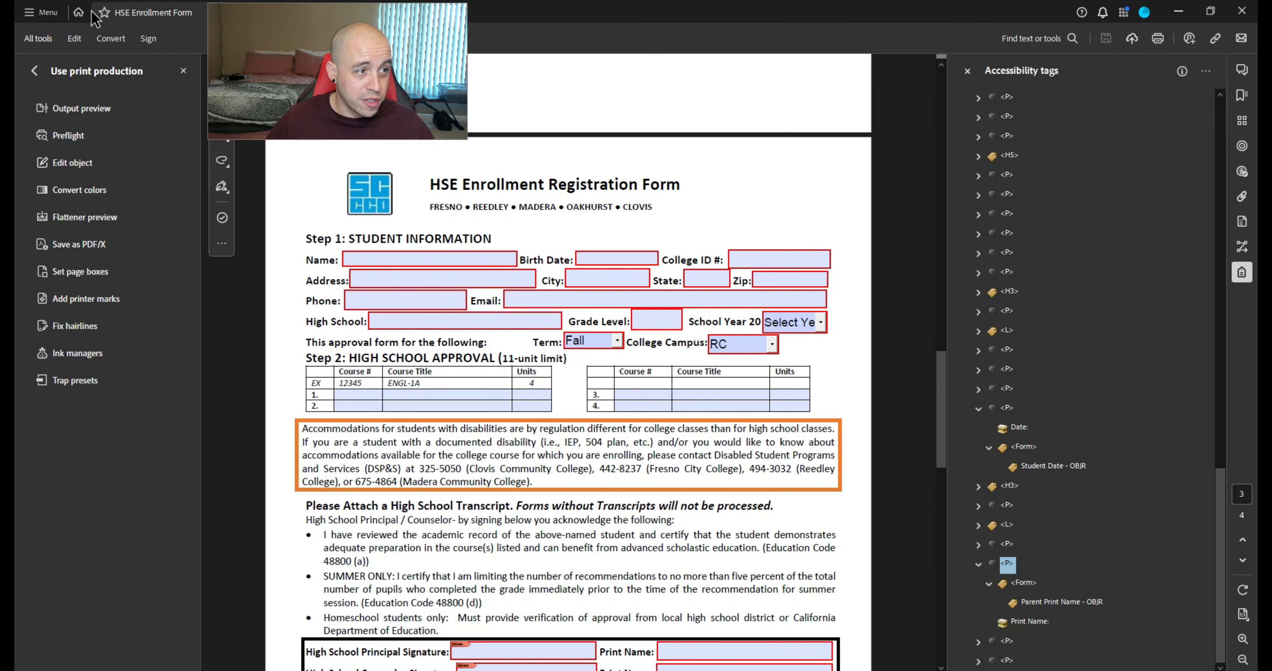
left_click(34, 70)
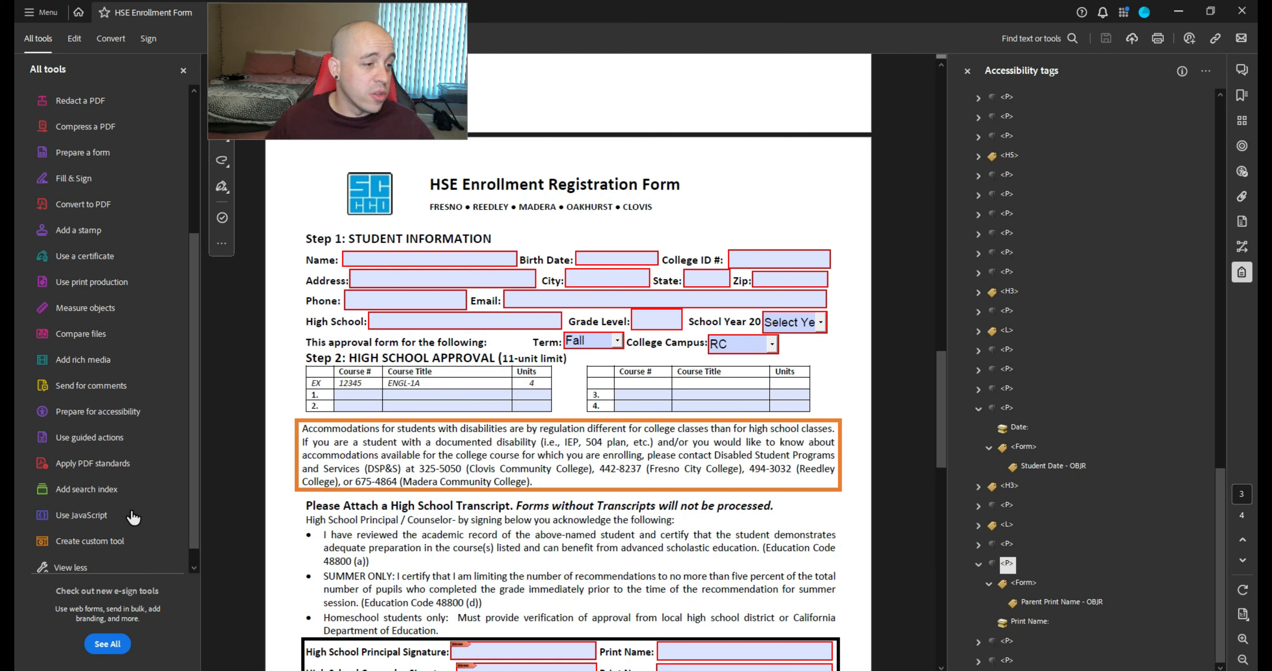
left_click(101, 413)
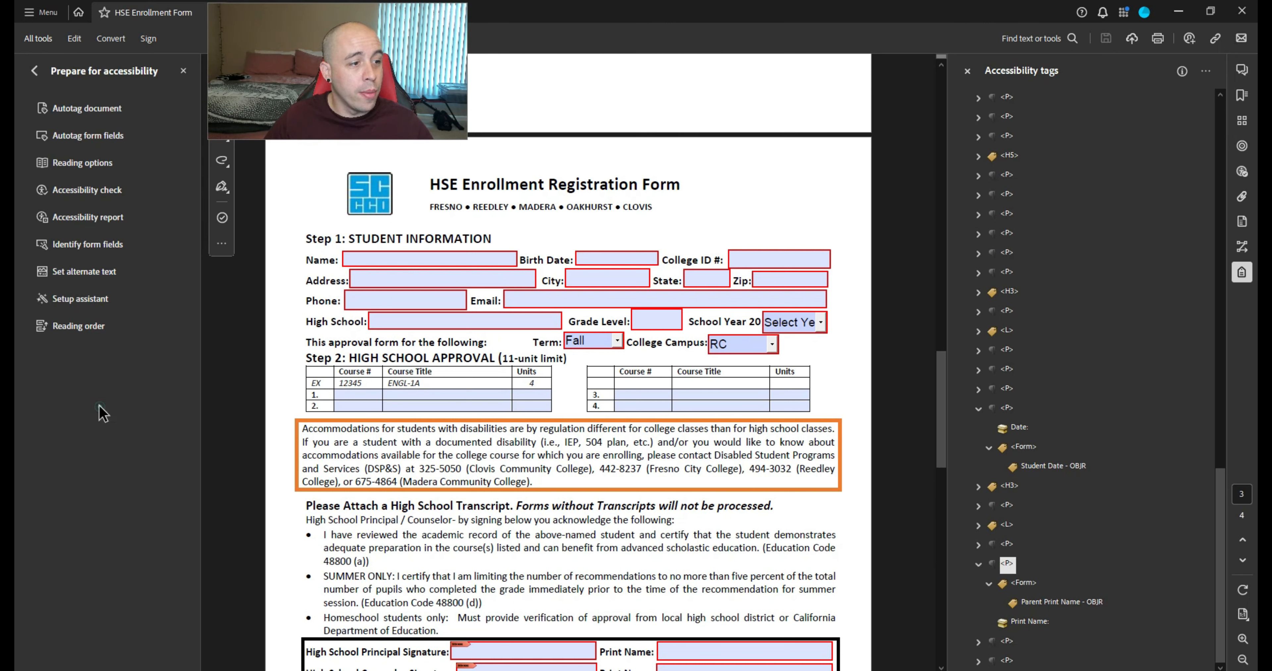
left_click(82, 325)
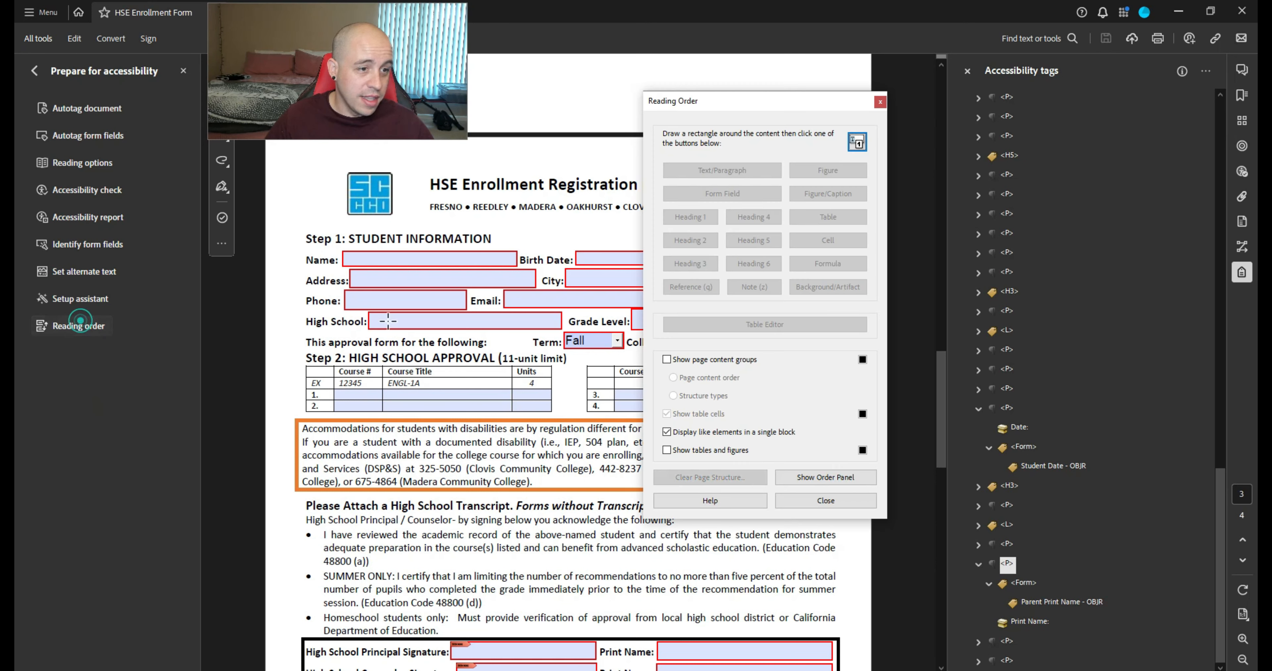
right_click(360, 374)
left_click(794, 405)
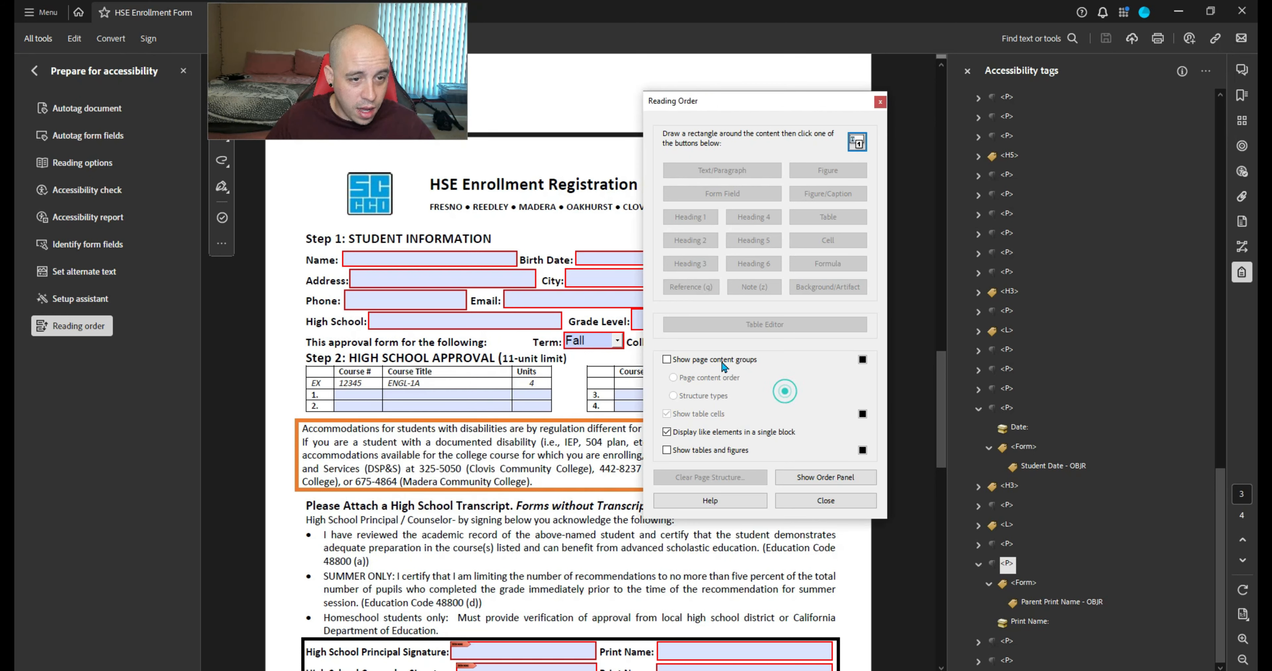
left_click(688, 363)
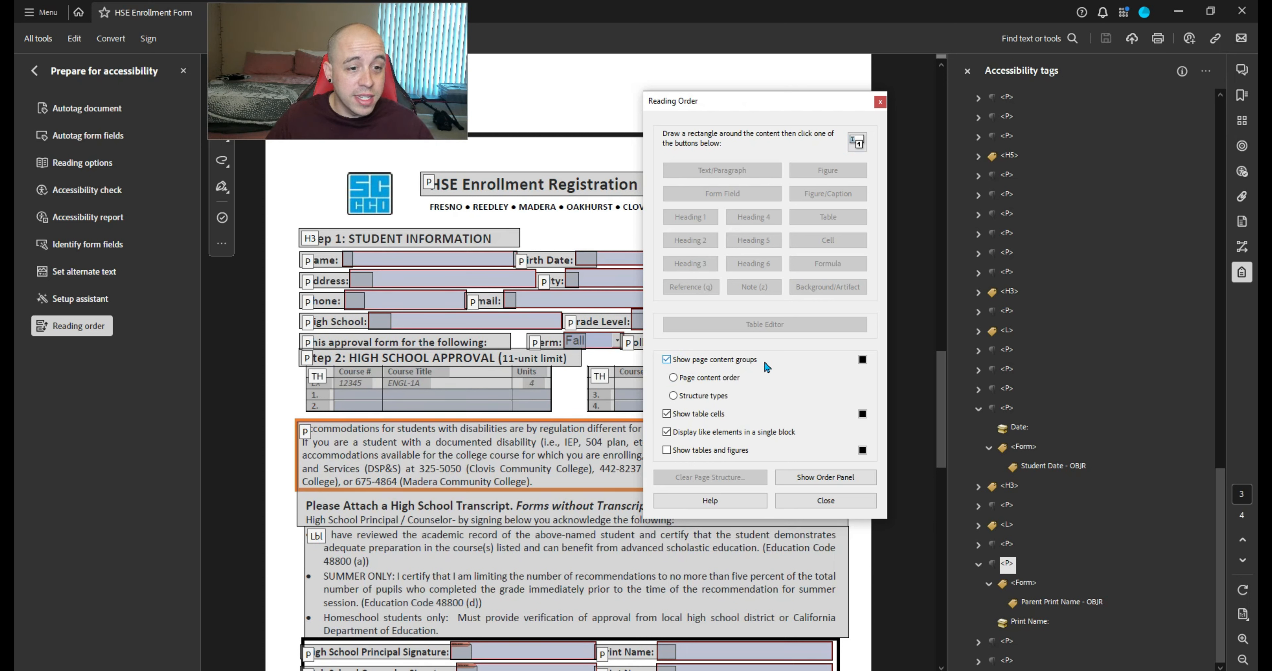
left_click(716, 397)
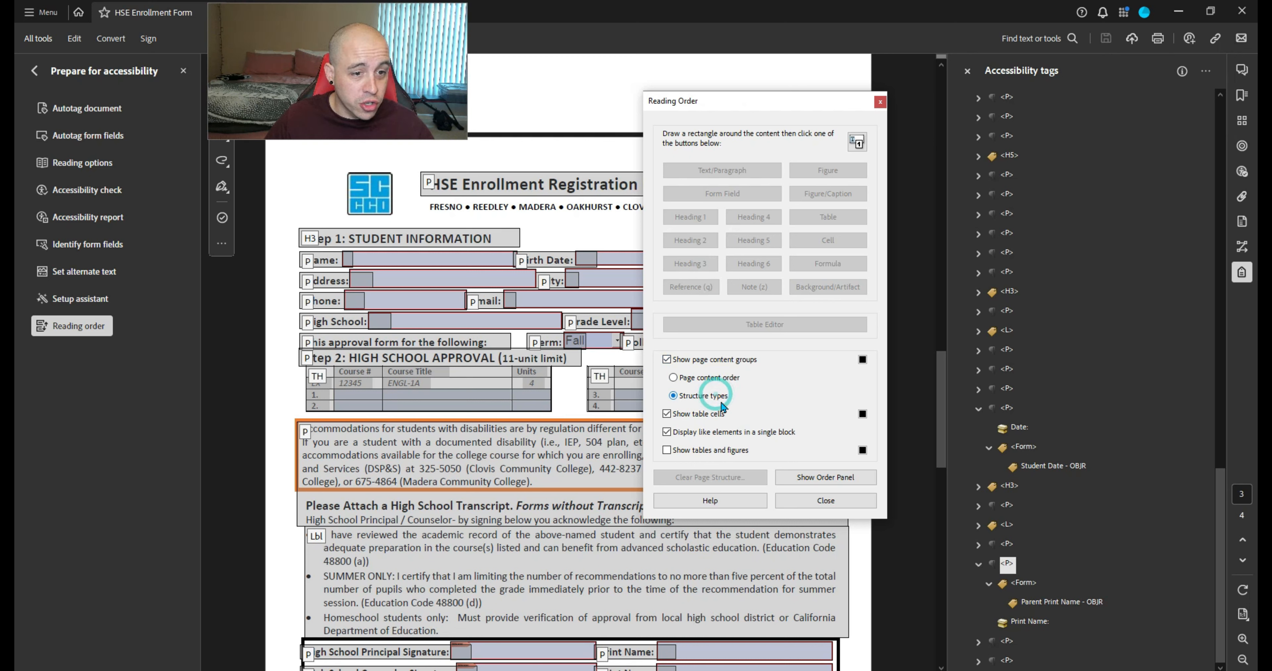
left_click(712, 454)
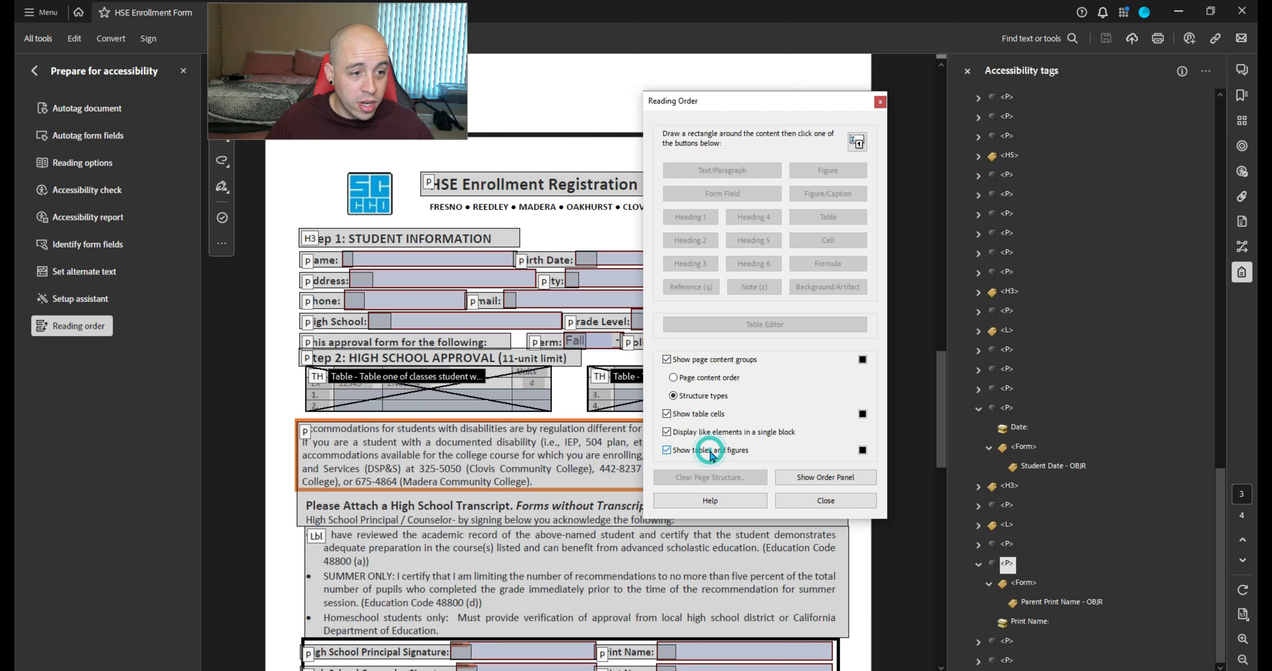
Open the first Step 2 course table in the Table Editor and check its header cells
right_click(335, 377)
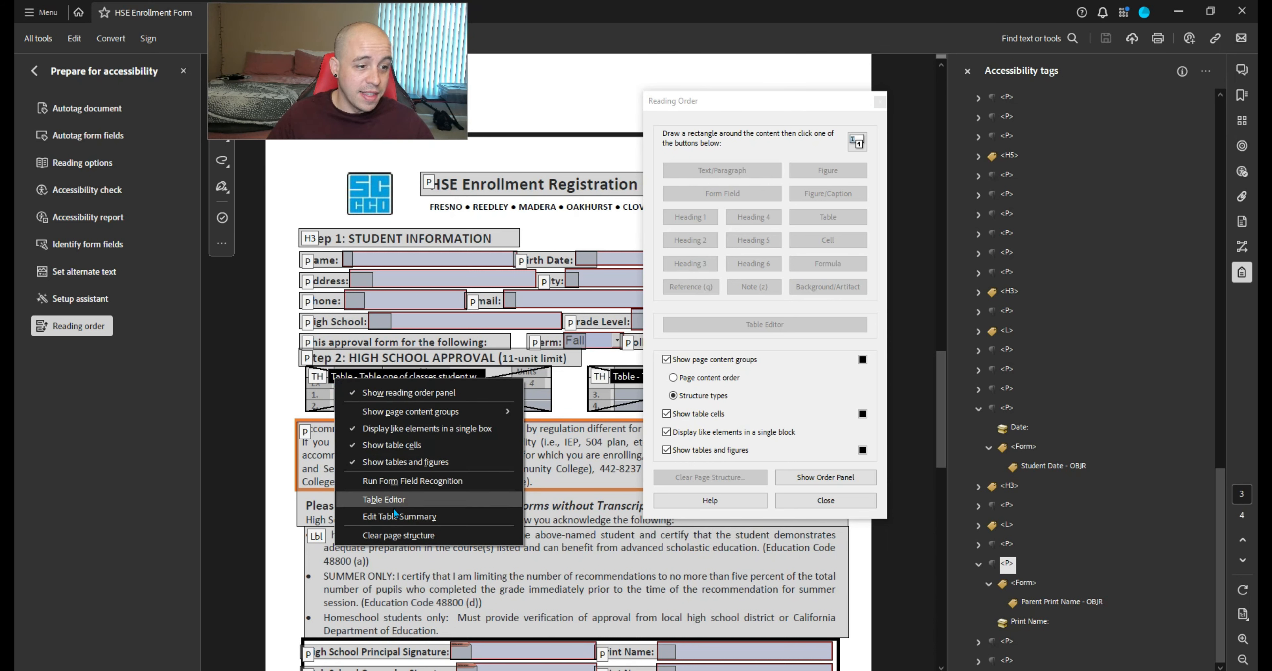
left_click(391, 500)
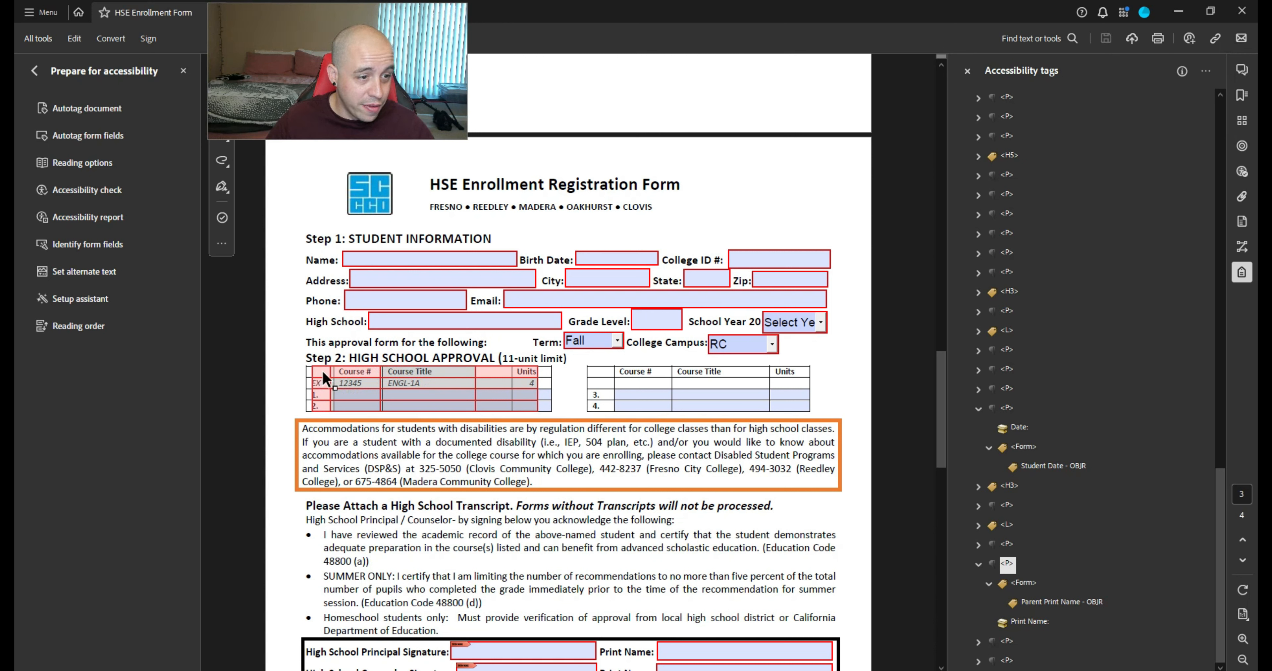
left_click(494, 375)
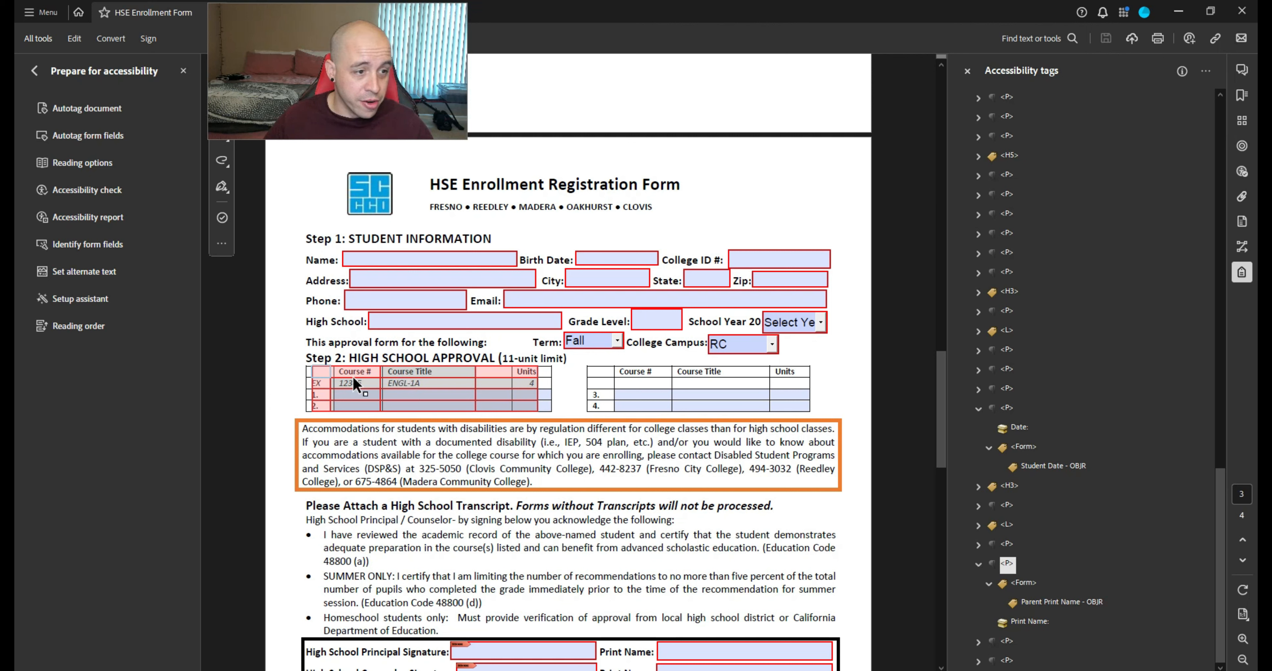
left_click(417, 375)
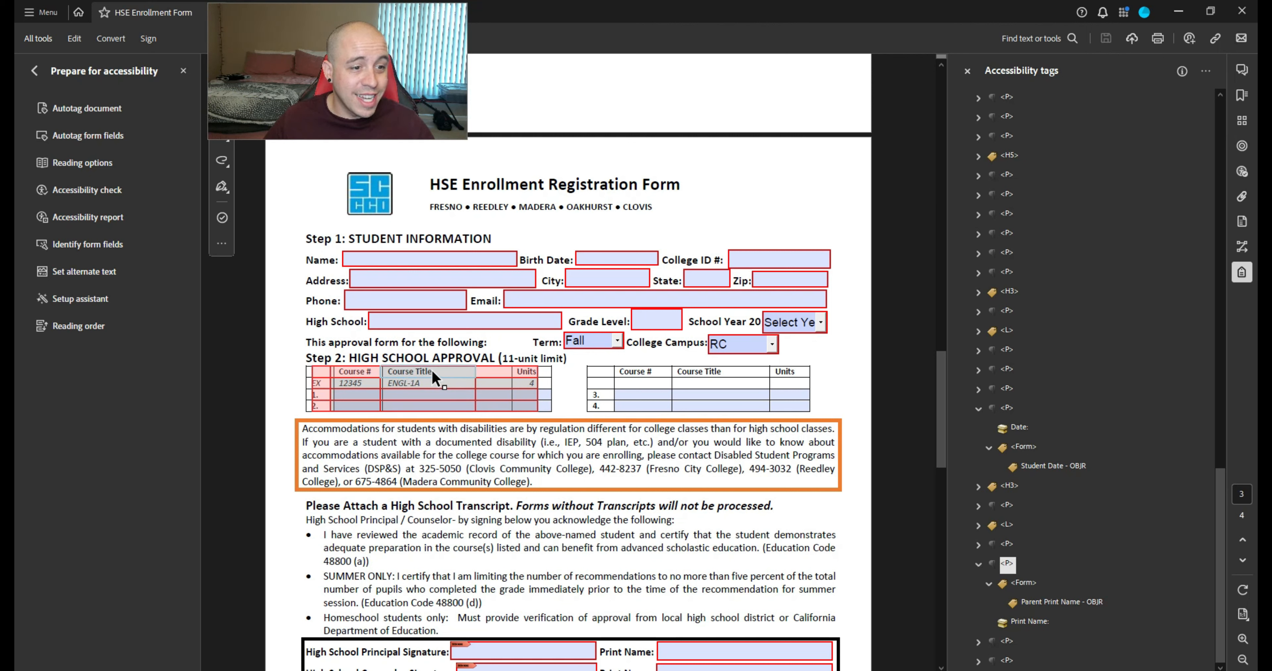
Collapse the page 4 paragraph tag that holds the student Date label and its form field
left_click(1009, 409)
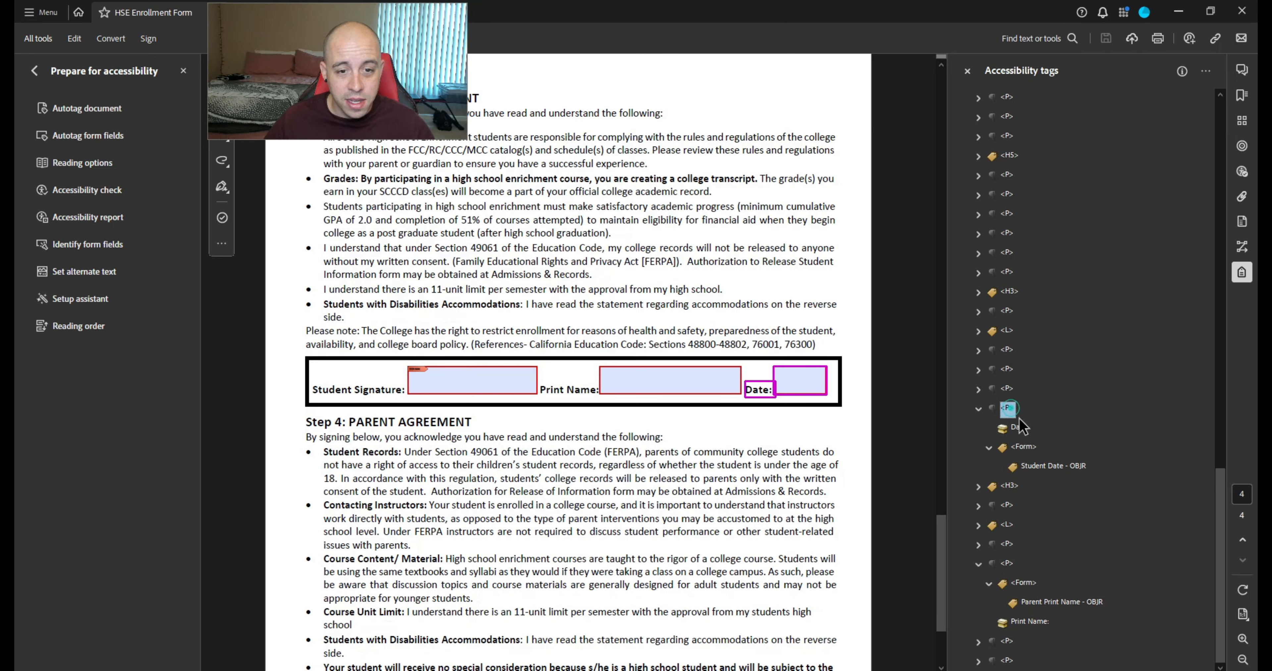
key("Left")
key("Down")
key("Down")
key("Down")
key("Up")
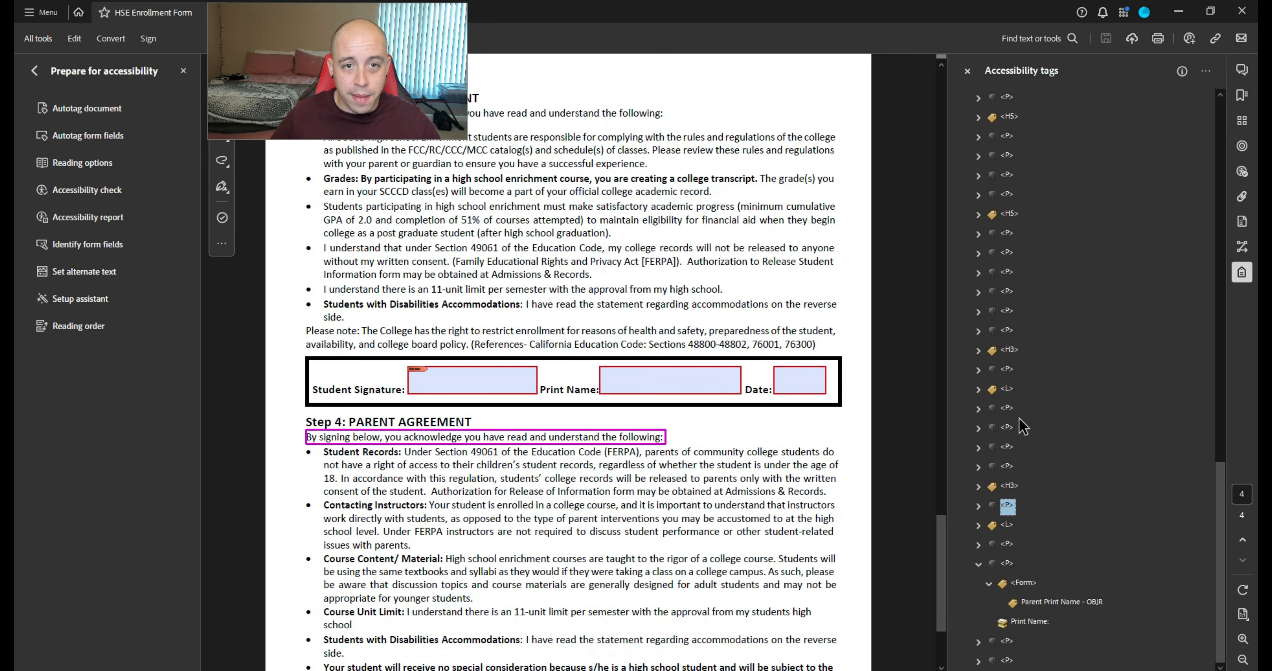
Expand the tag of the first Step 2 course table on page 3 to show its row tags
scroll(1070, 395, "up", 6)
scroll(1044, 409, "down", 3)
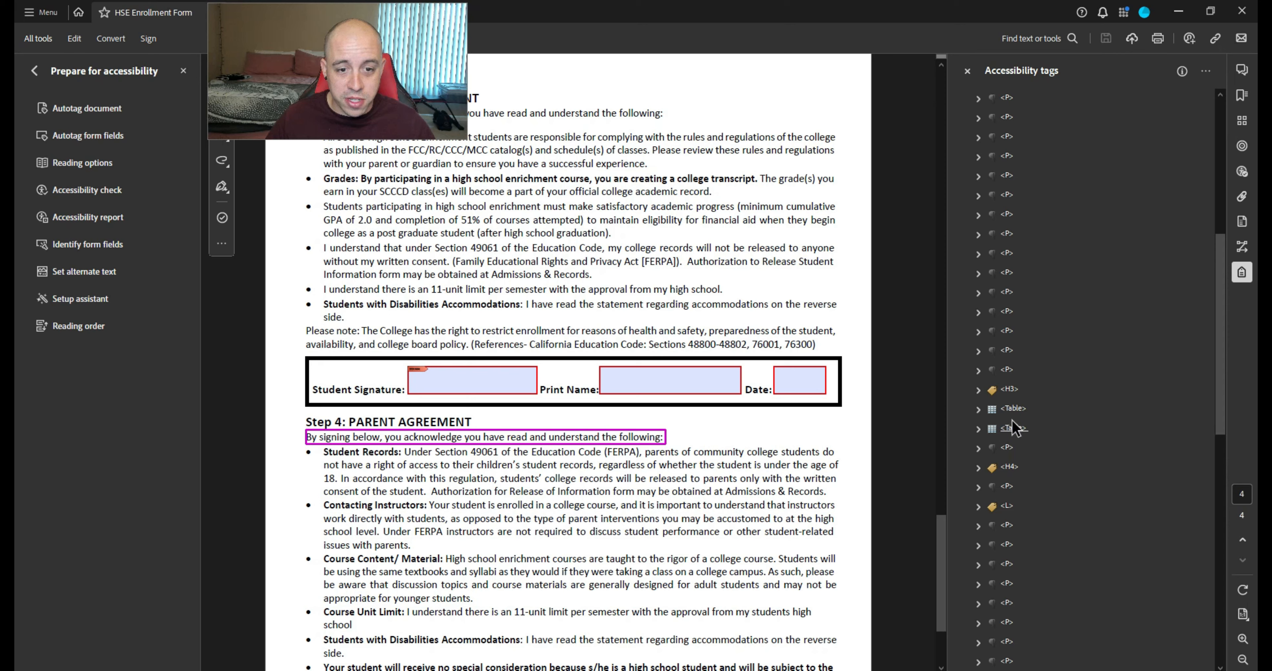
left_click(1013, 411)
key("Right")
key("Down")
key("Down")
key("Down")
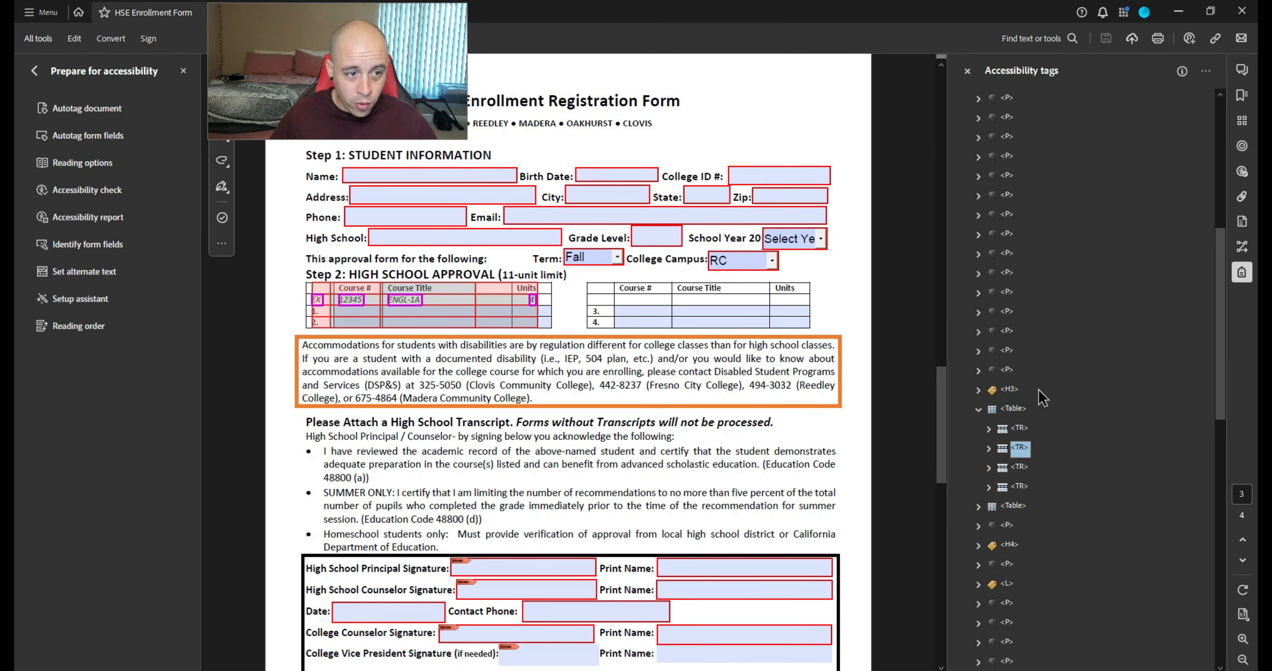
Retag the Course Title cell in the first course table's header row as TH
key("Up")
key("Up")
key("Right")
key("Down")
key("Down")
key("Down")
key("F2")
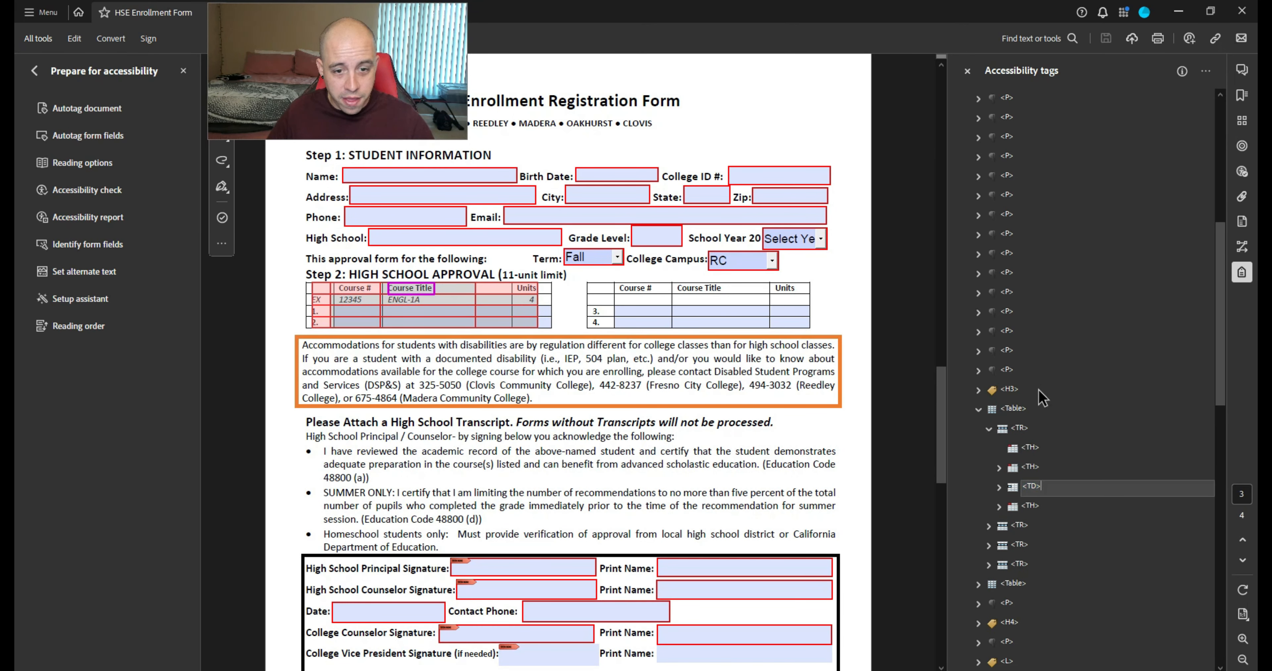
key("Return")
key("ctrl+shift+u")
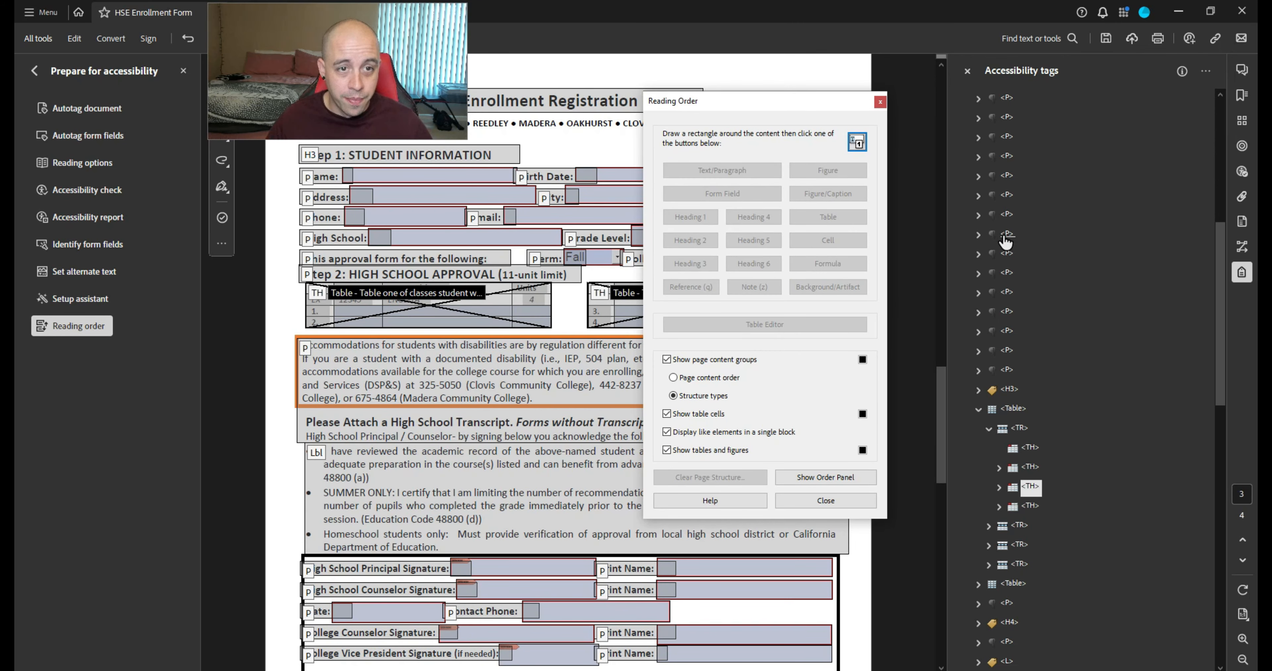
left_click(880, 101)
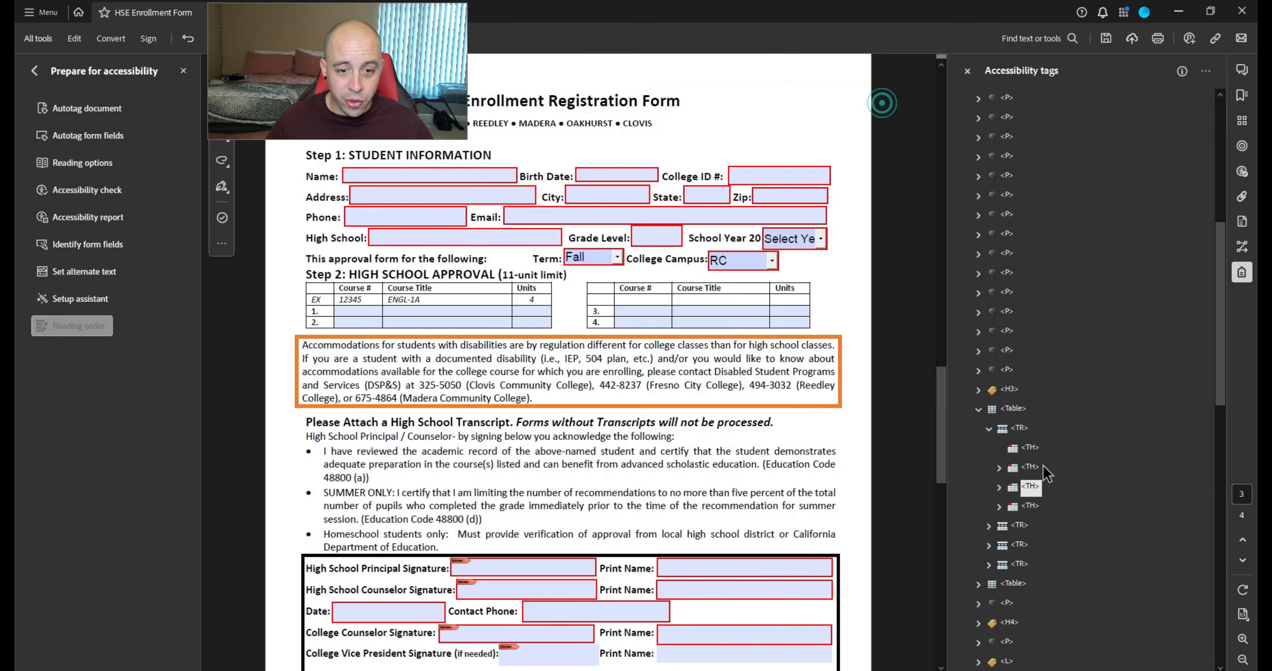
Examine the row and cell tags of both Step 2 course tables, expanding the second table and its header row
key("Down")
key("Down")
key("Down")
key("Down")
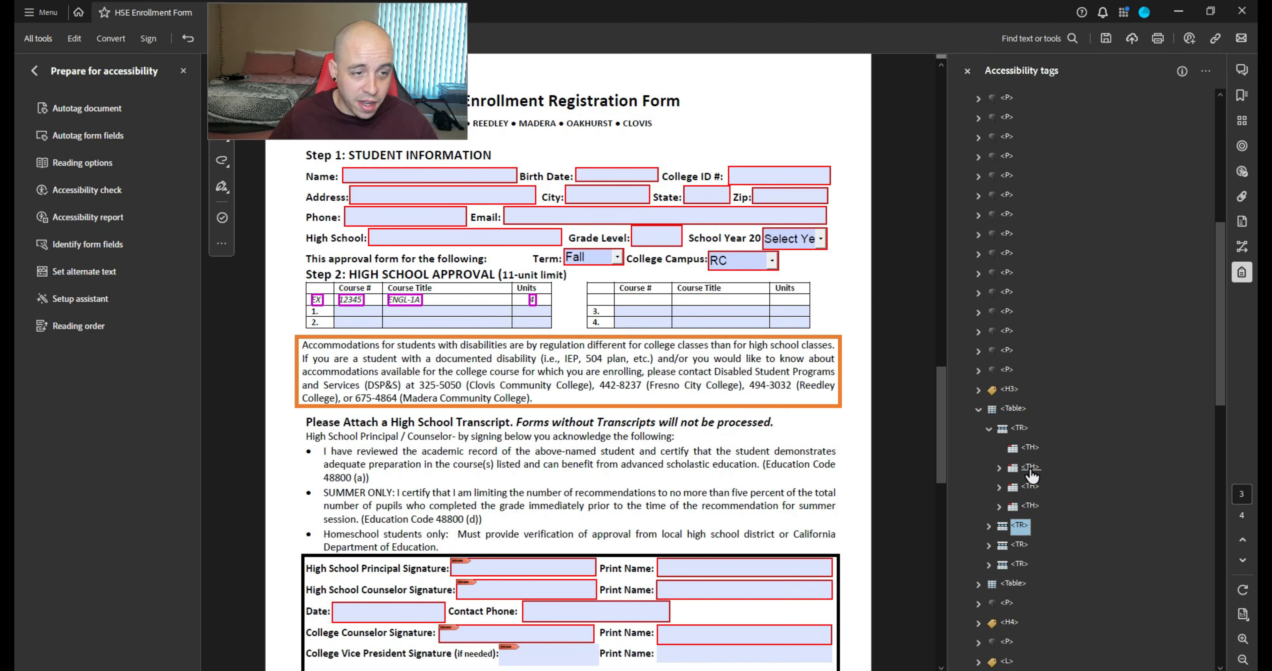
key("Down")
key("Right")
key("Down")
key("Right")
key("Down")
key("Down")
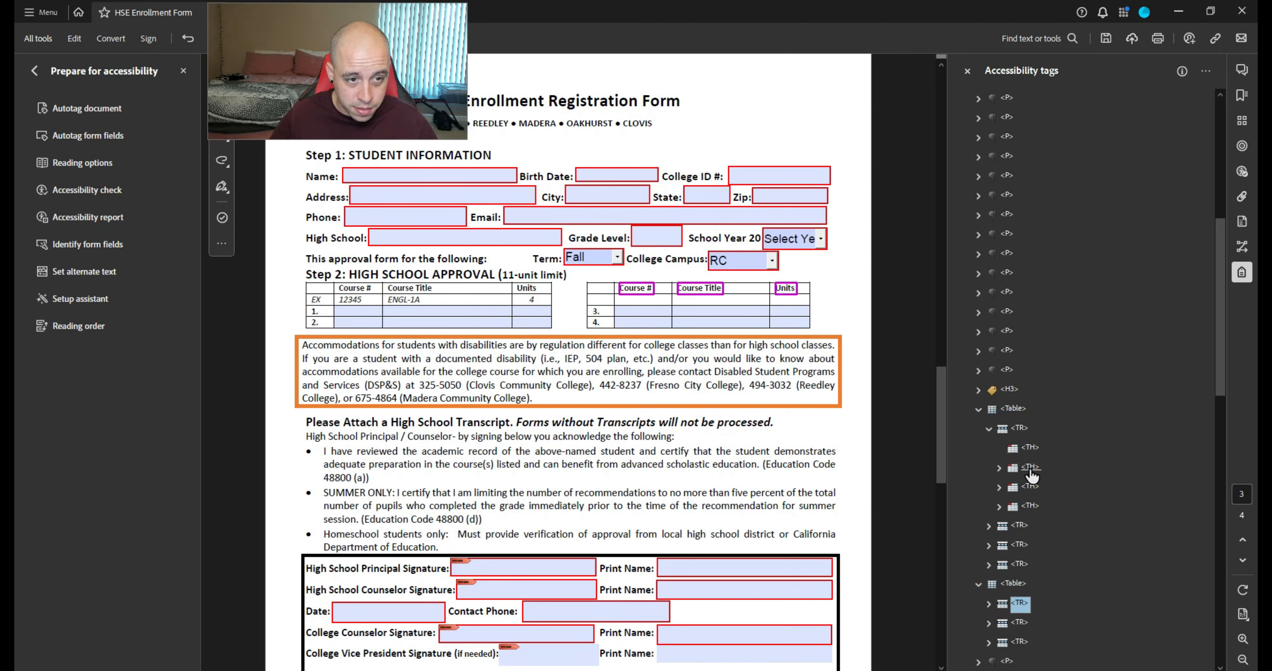
key("Up")
key("Up")
key("Up")
key("Up")
key("Up")
key("Up")
key("Up")
key("Up")
key("Up")
key("Up")
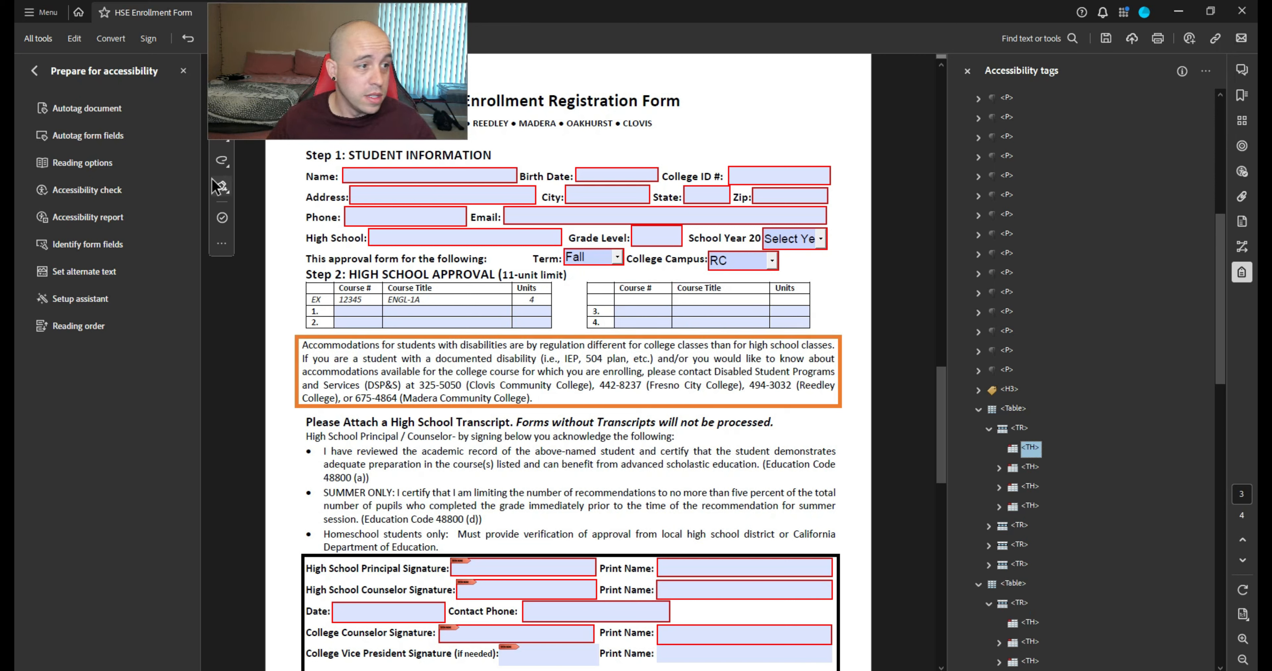
Open the first course table in the Table Editor and set its header row cells' scope to Column
left_click(68, 328)
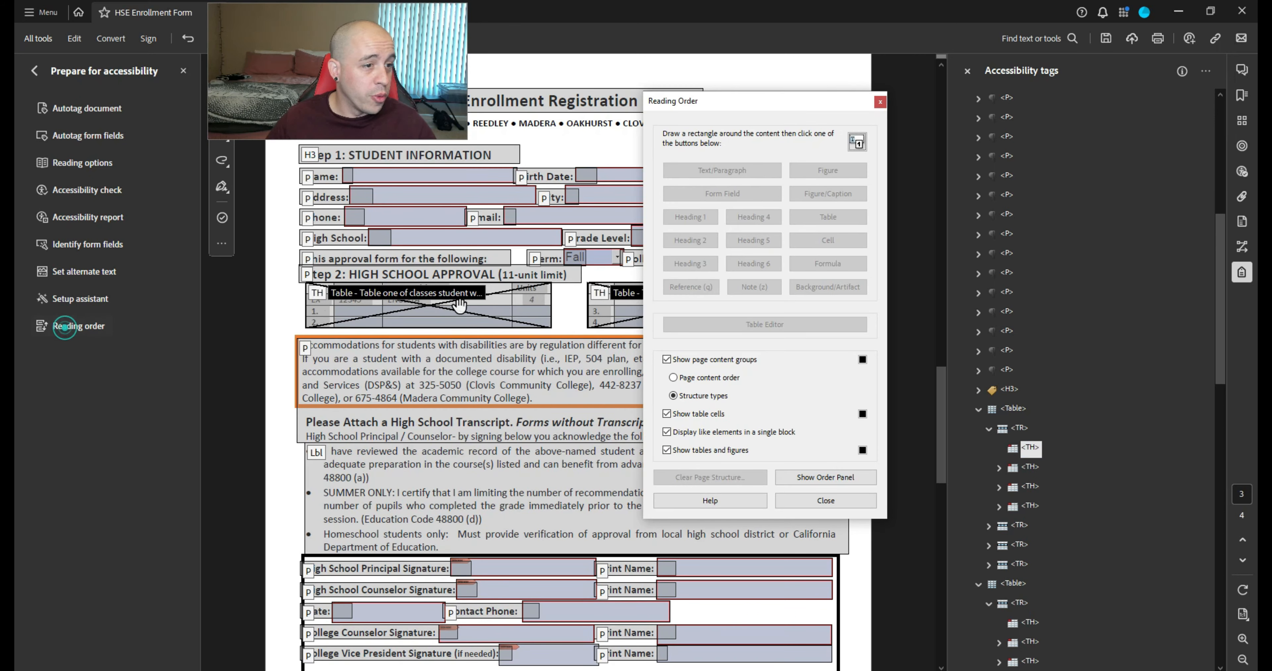
right_click(359, 293)
left_click(444, 418)
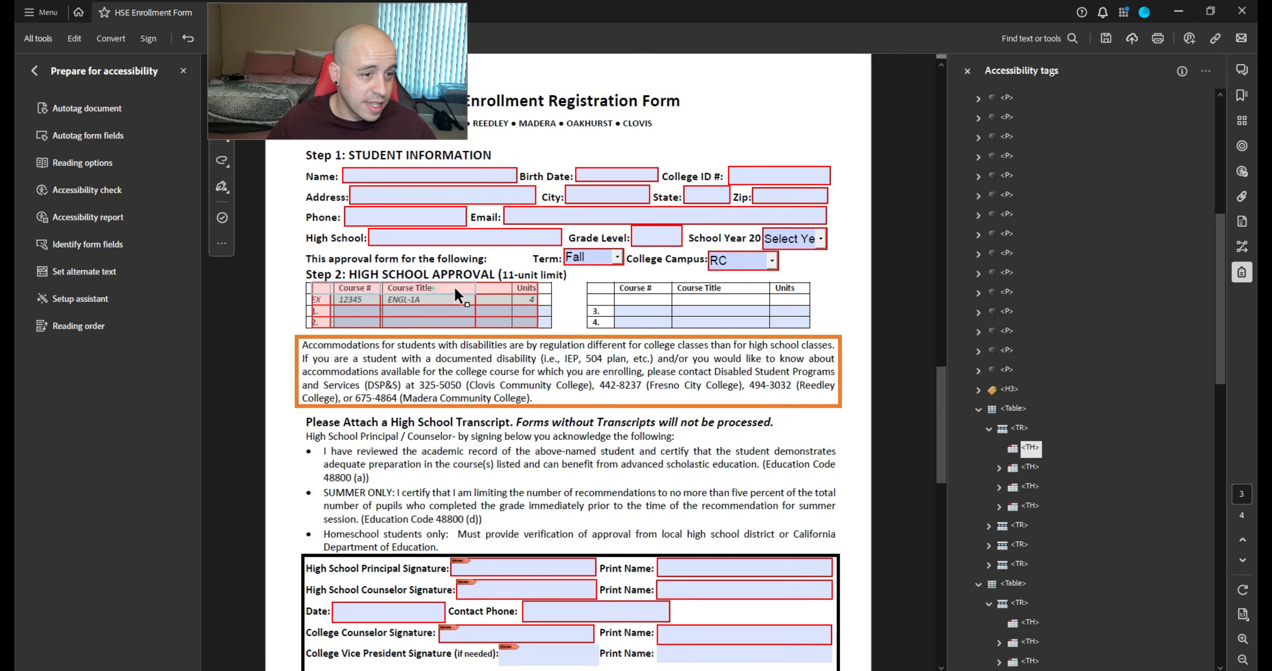
right_click(503, 289)
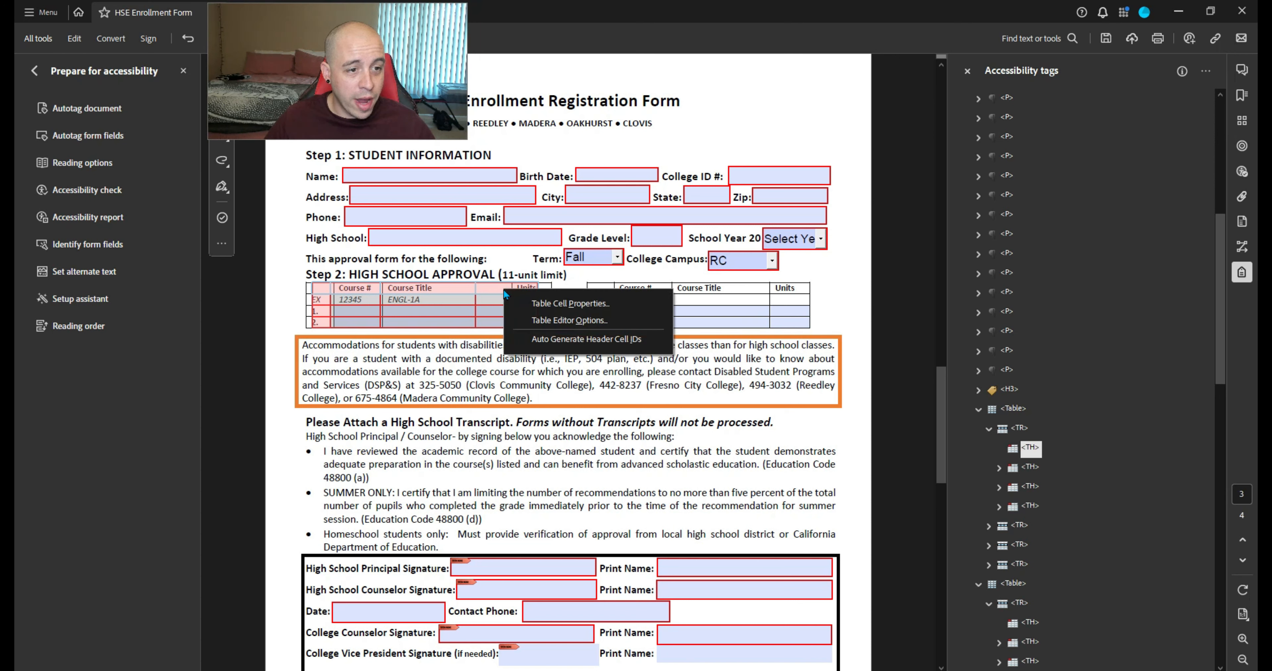
left_click(548, 301)
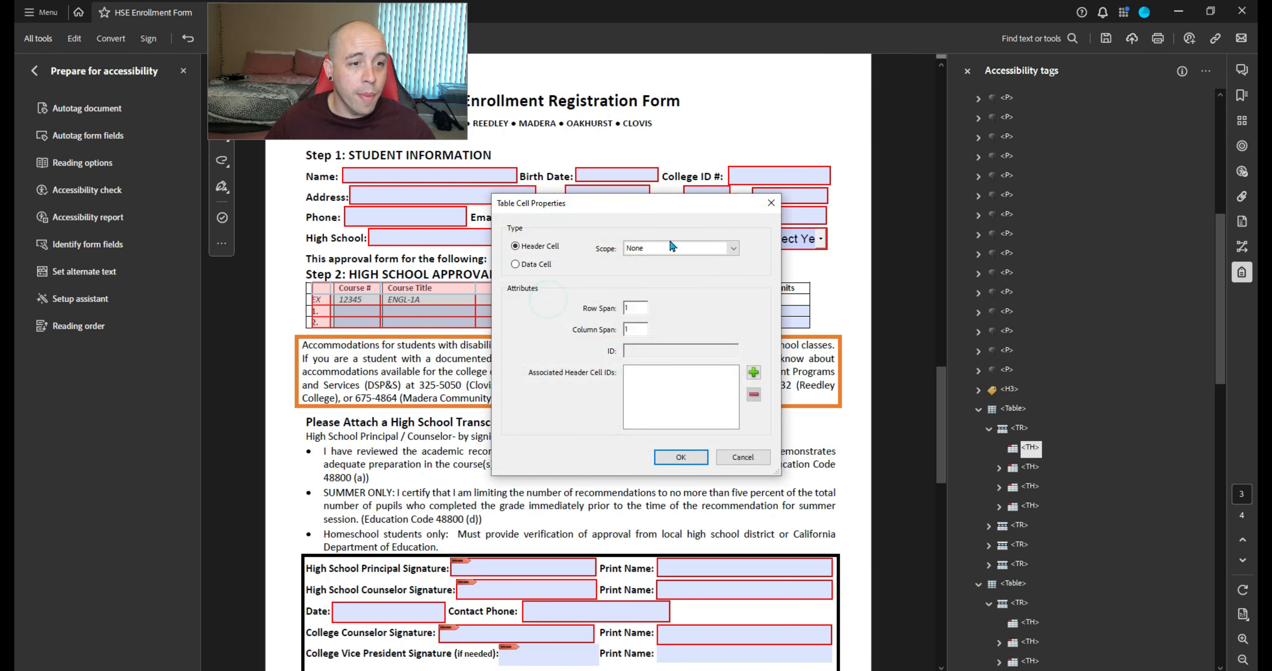
left_click(666, 247)
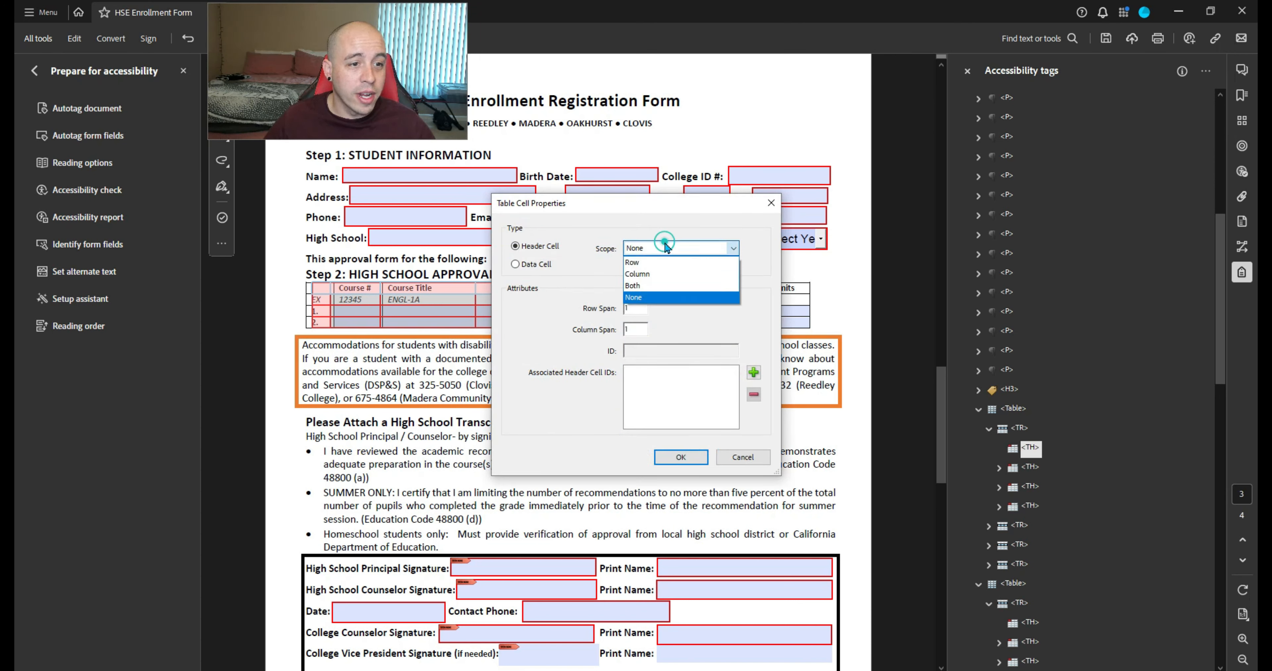
left_click(667, 270)
left_click(692, 456)
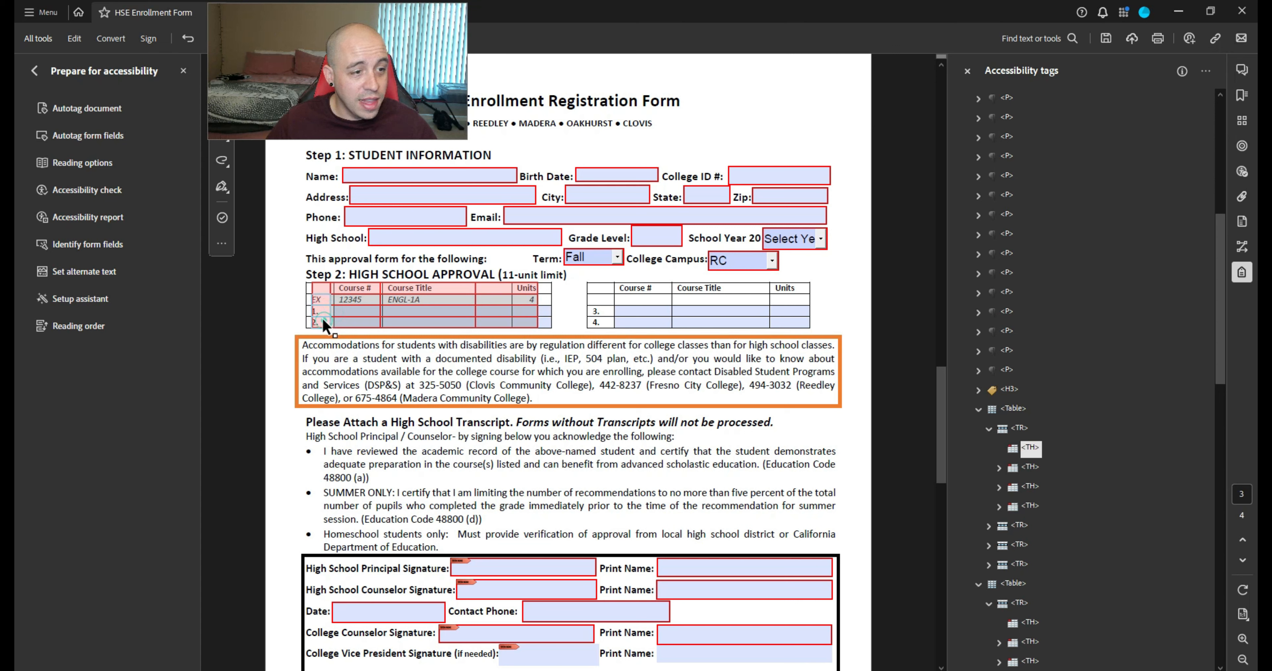
Set the scope of the first course table's row header cells (EX, 1., 2.) to Row
right_click(319, 303)
left_click(355, 314)
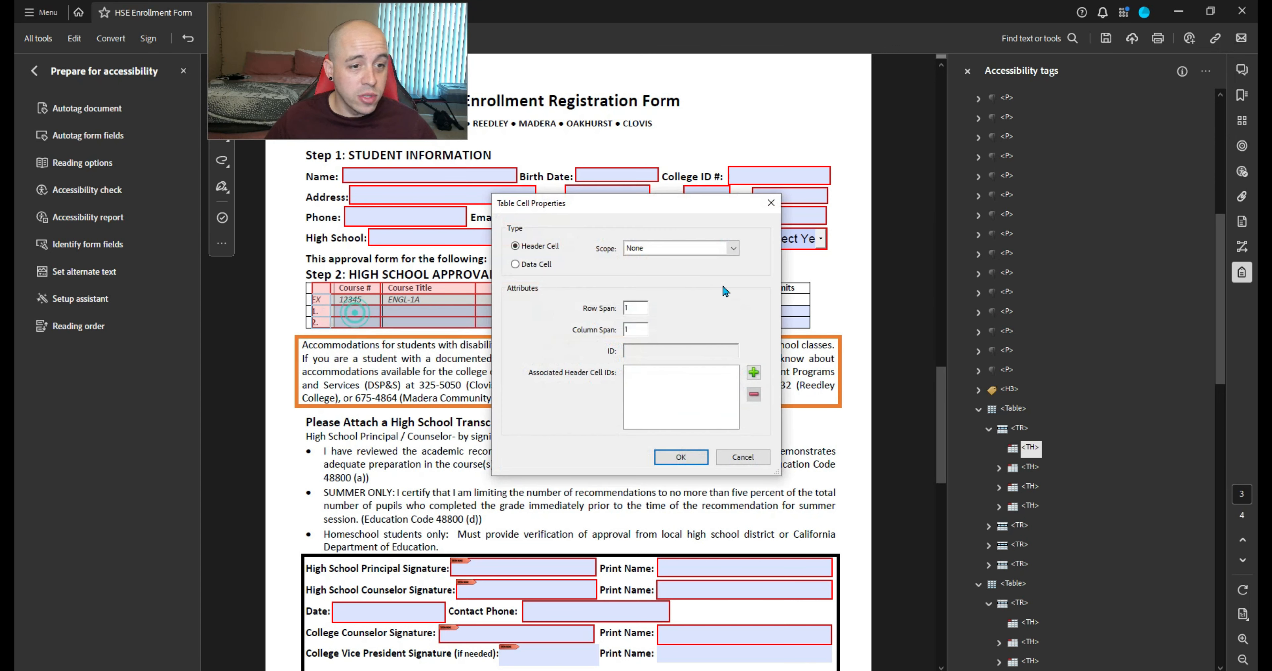
left_click(646, 249)
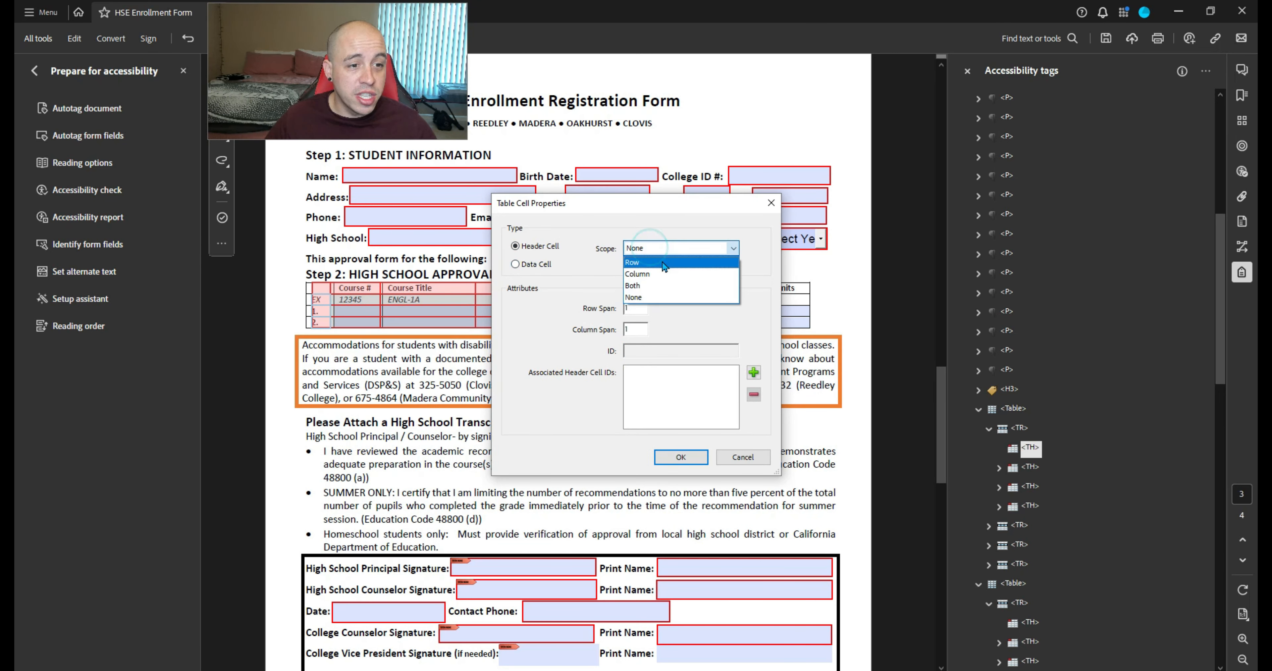
left_click(637, 262)
left_click(682, 456)
Collapse the first course table's tag and select the second course table's tag
left_click(1012, 409)
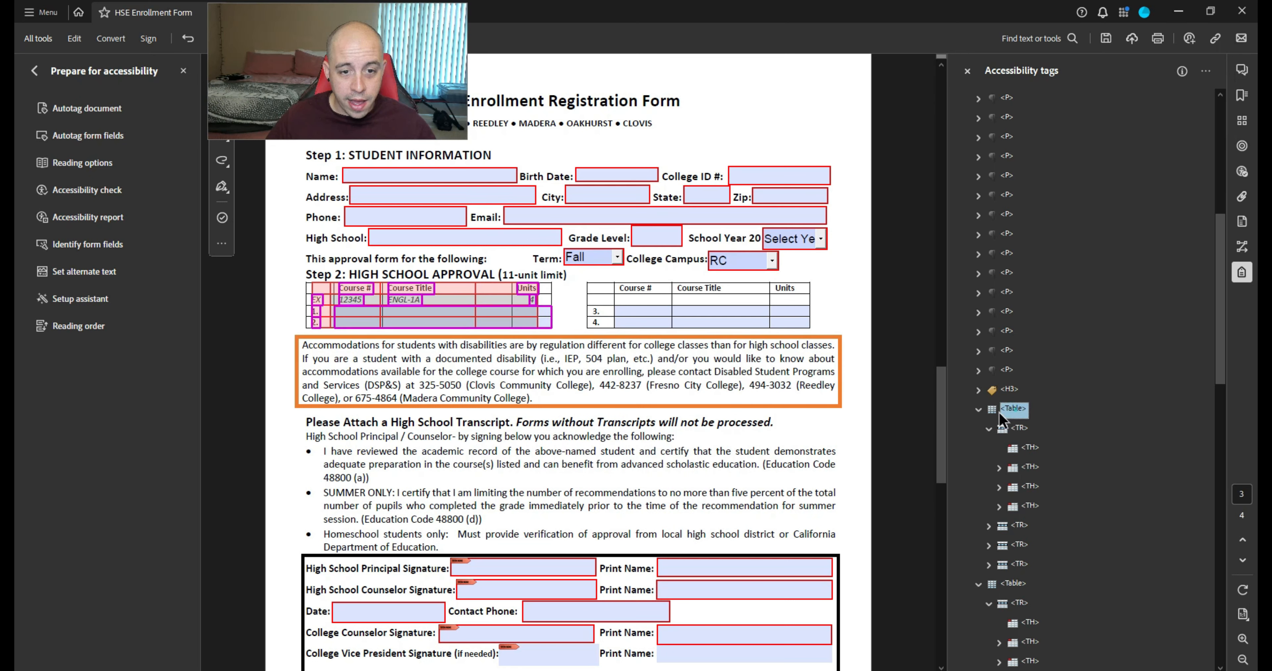
left_click(978, 410)
left_click(1013, 428)
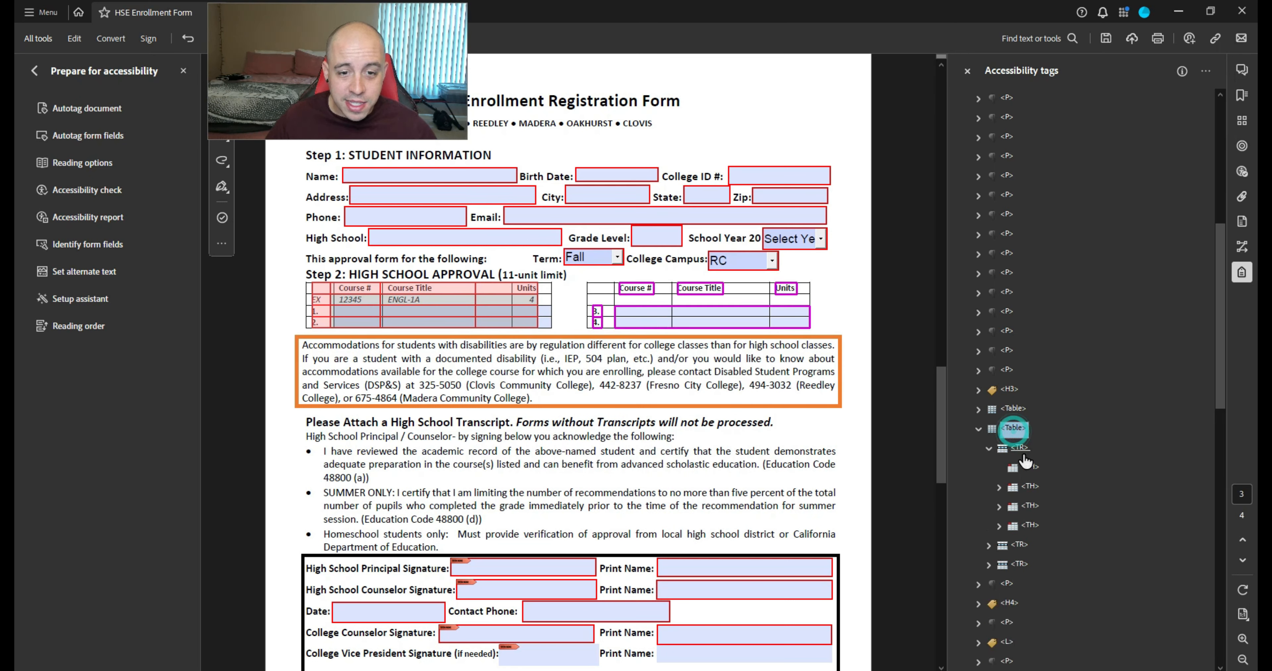
Open the second course table in the Table Editor and set its header row cells' scope to Column
left_click(80, 326)
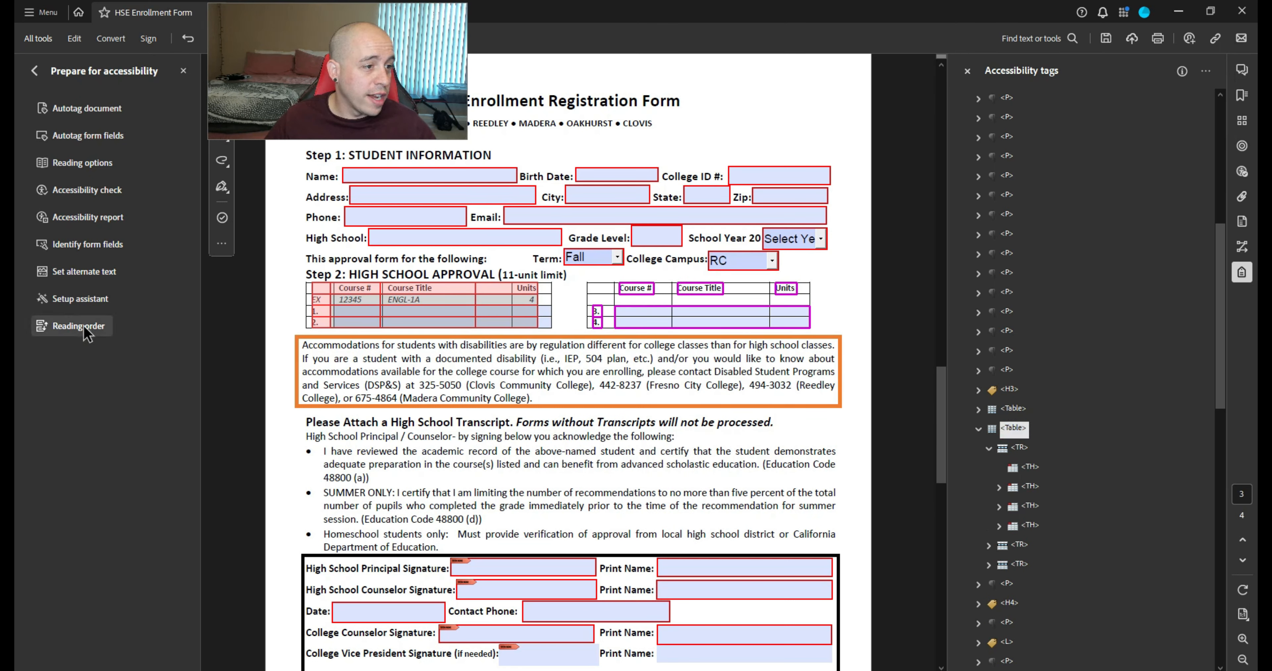
right_click(624, 296)
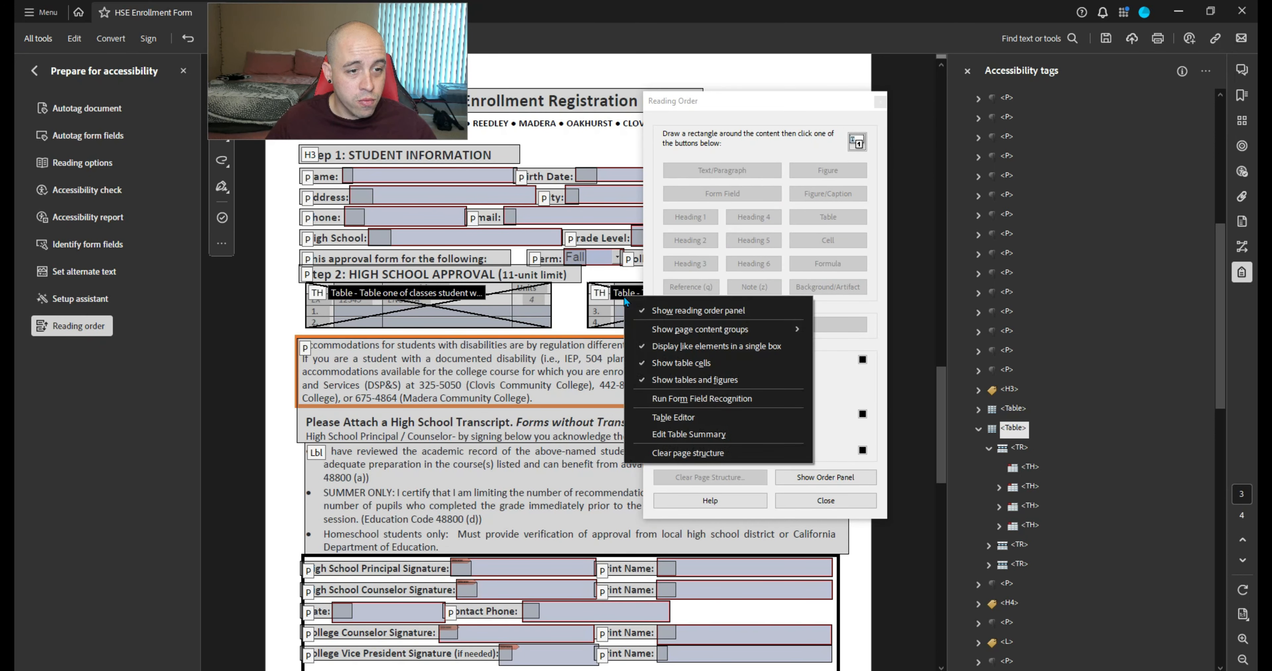
left_click(701, 417)
left_click_drag(605, 286, 771, 289)
right_click(770, 289)
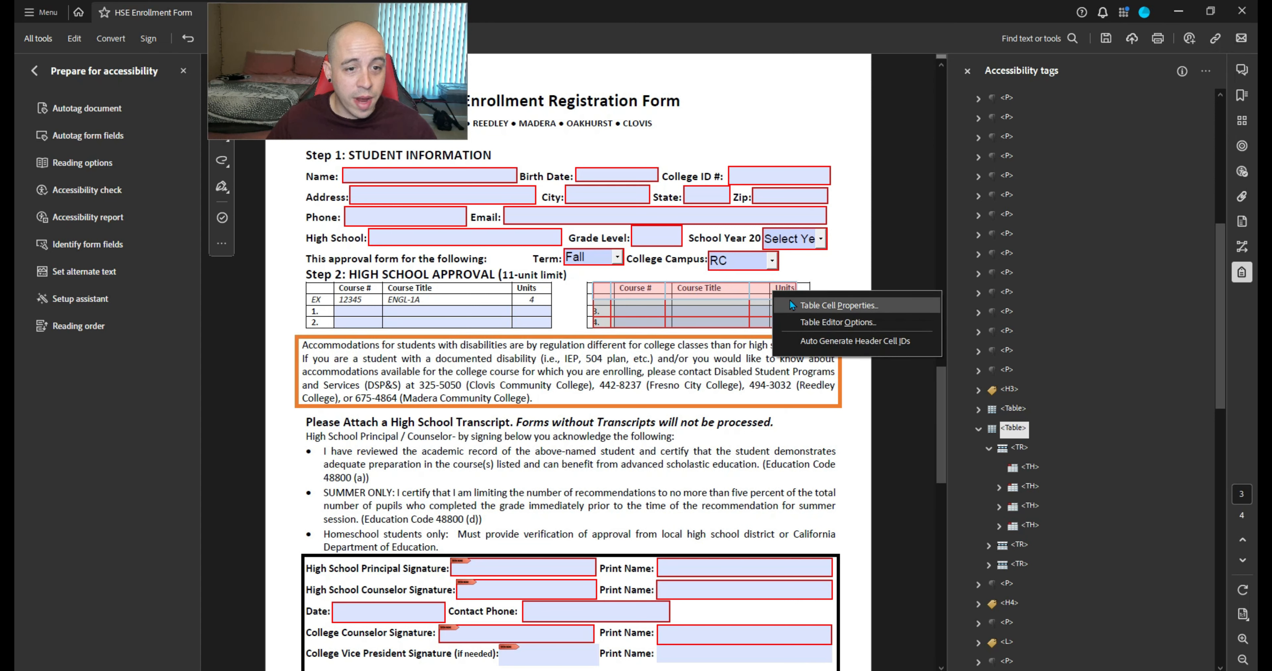
left_click(790, 300)
left_click(674, 251)
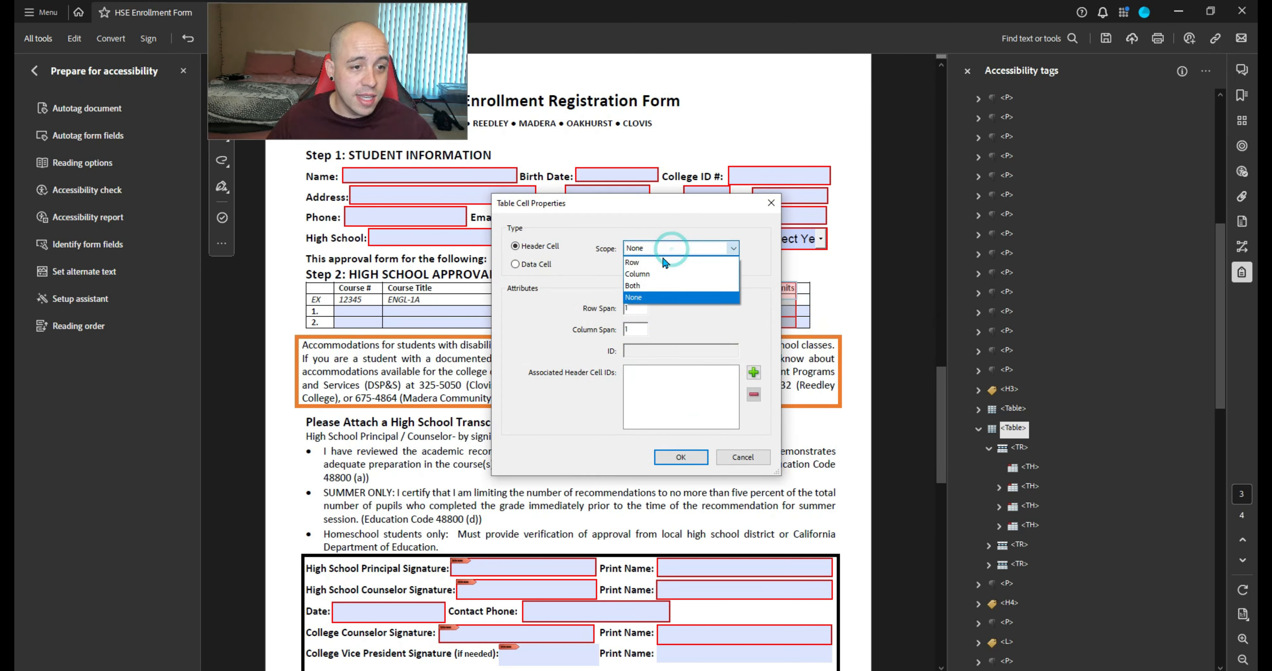
left_click(642, 274)
left_click(695, 457)
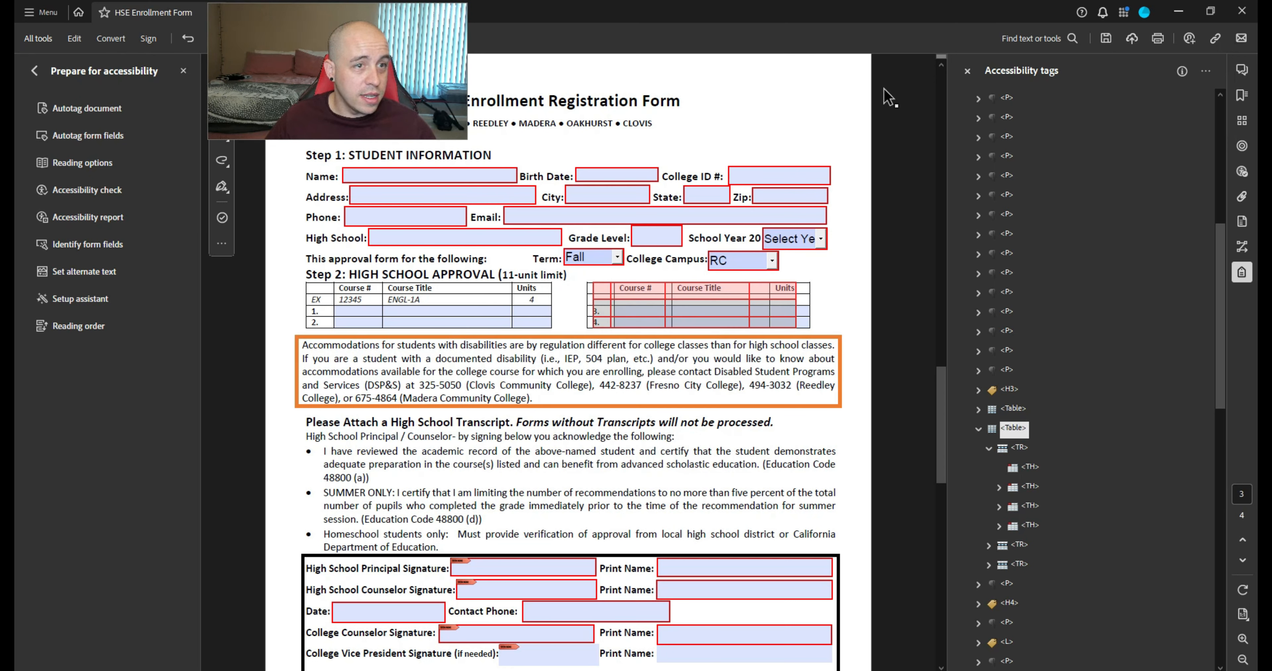
Save the PDF, switch to PAC 2021 and recheck the saved file's PDF/UA results
left_click(1106, 38)
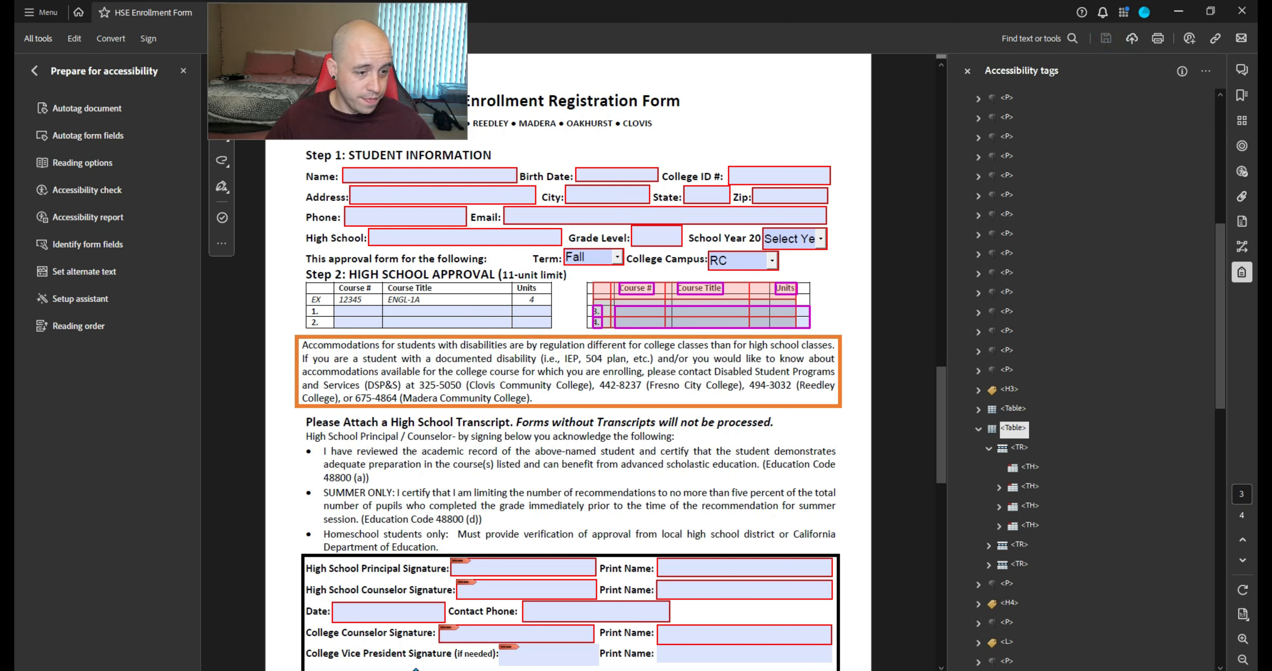
key("alt+Tab")
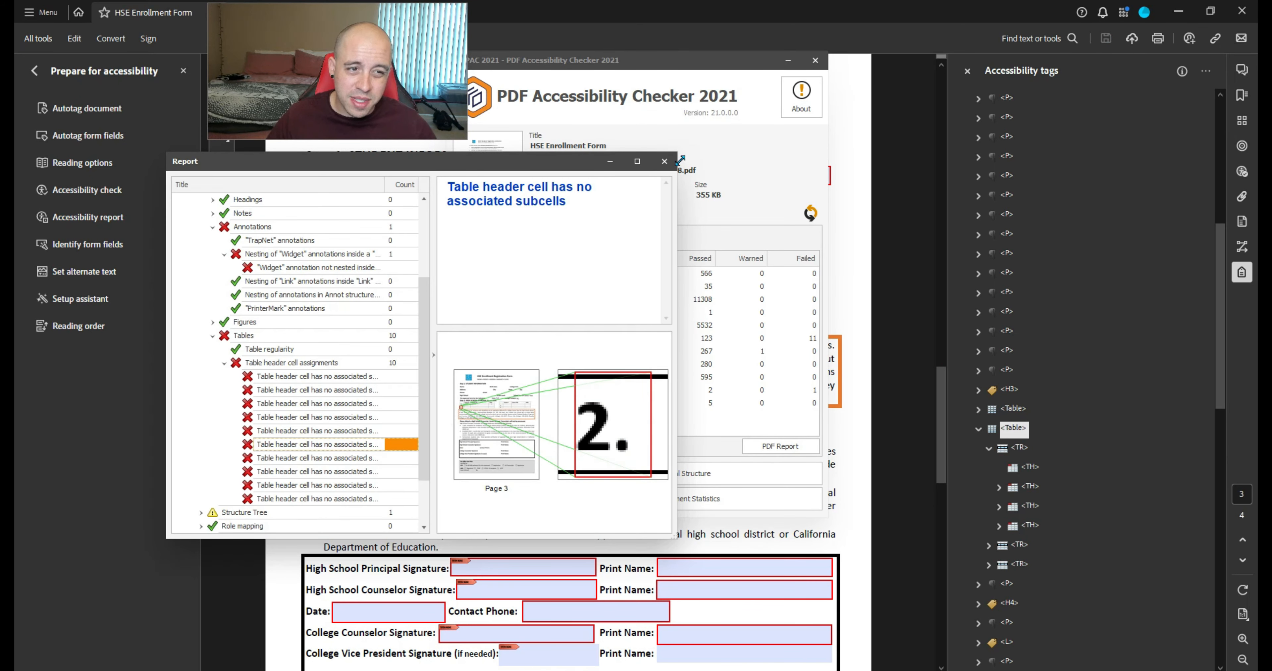
left_click(664, 161)
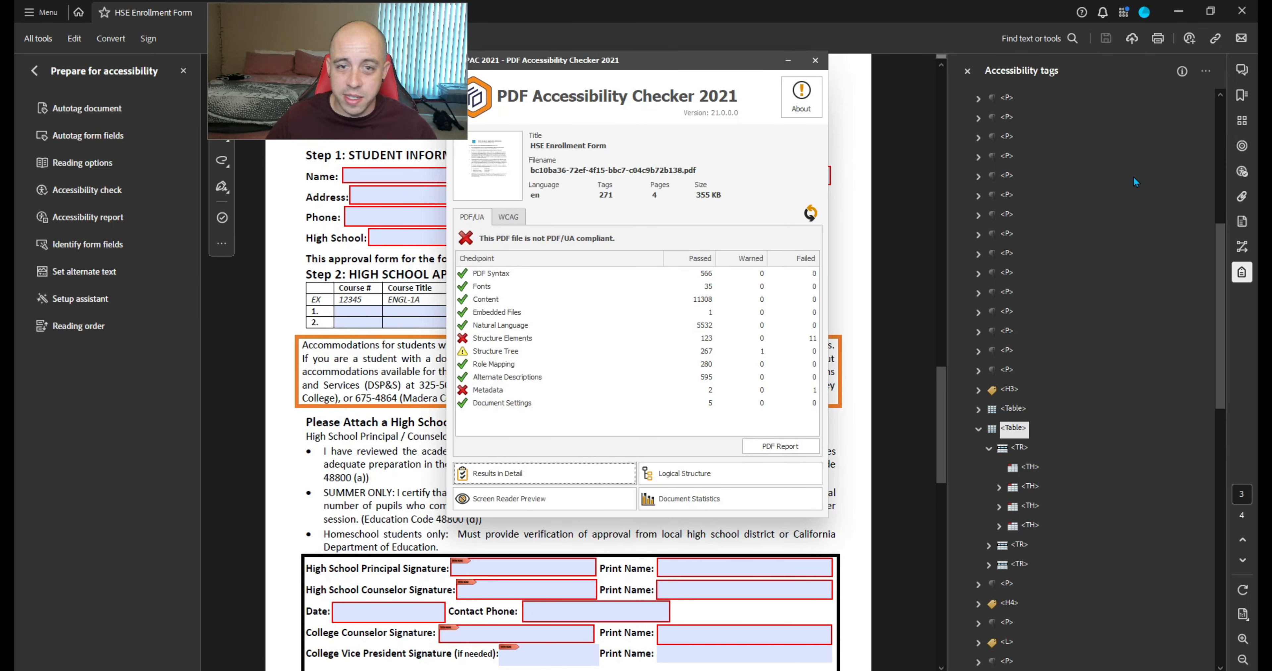
left_click(546, 339)
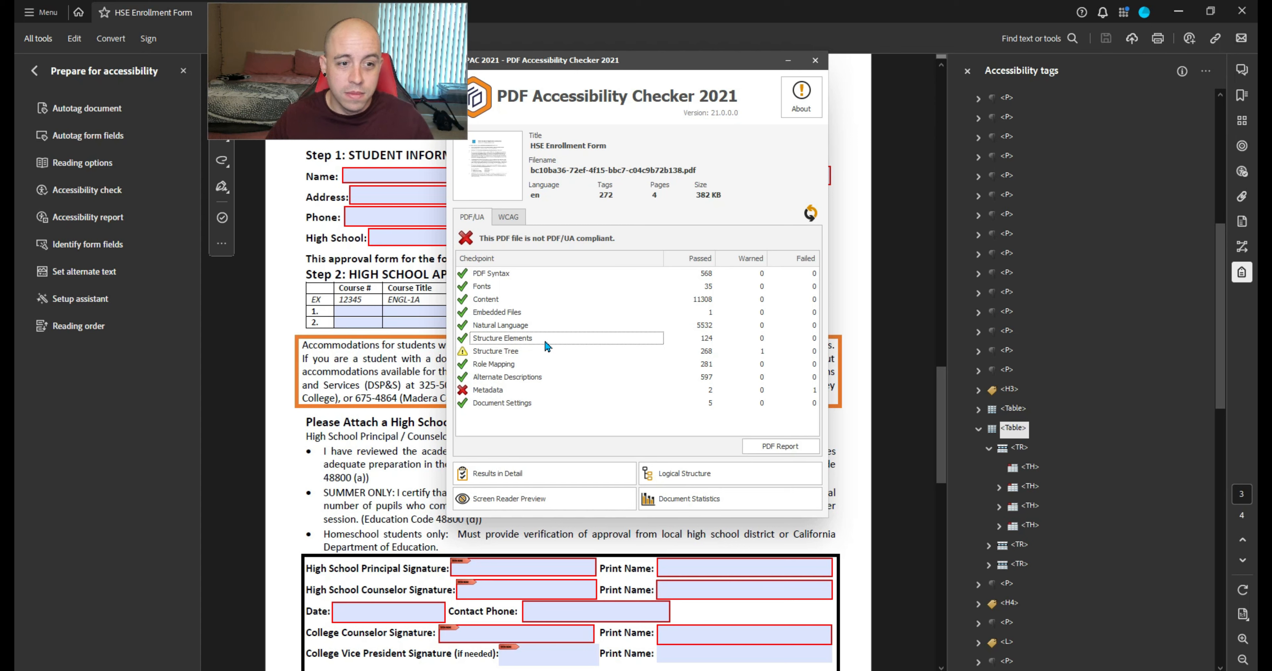
left_click(495, 352)
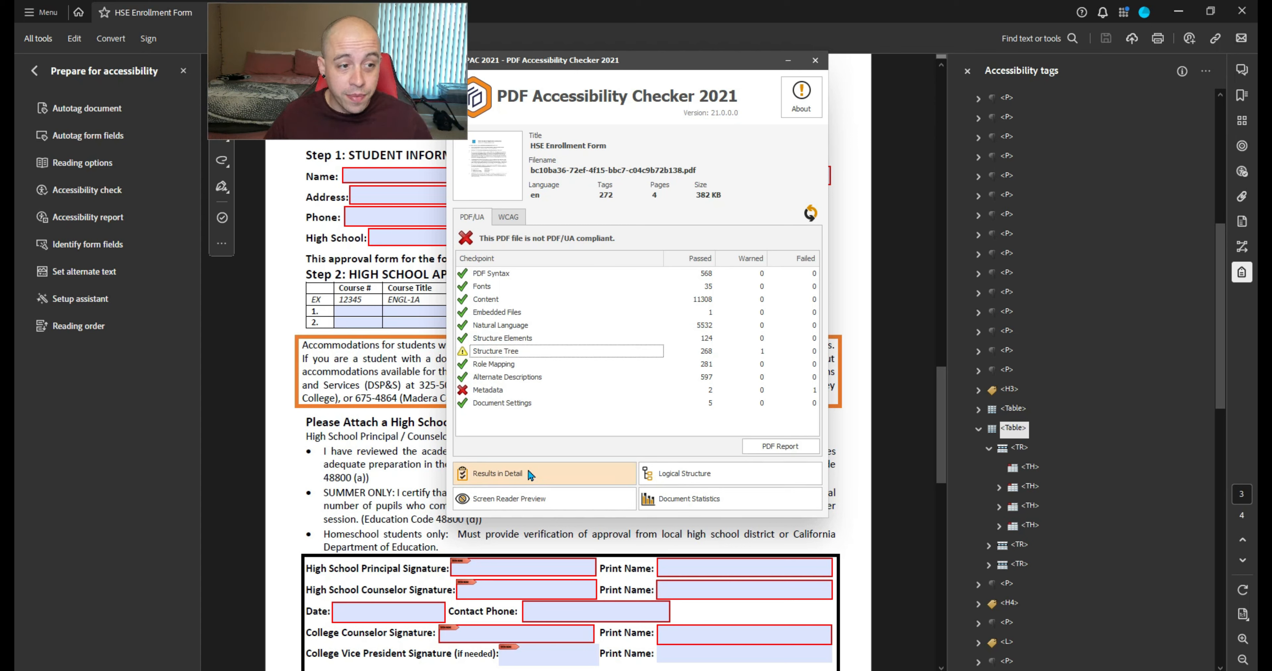
Open the detailed PAC results and examine the "Figure" structure elements warning under Structure Tree
left_click(531, 475)
left_click_drag(155, 34, 553, 174)
left_click(460, 324)
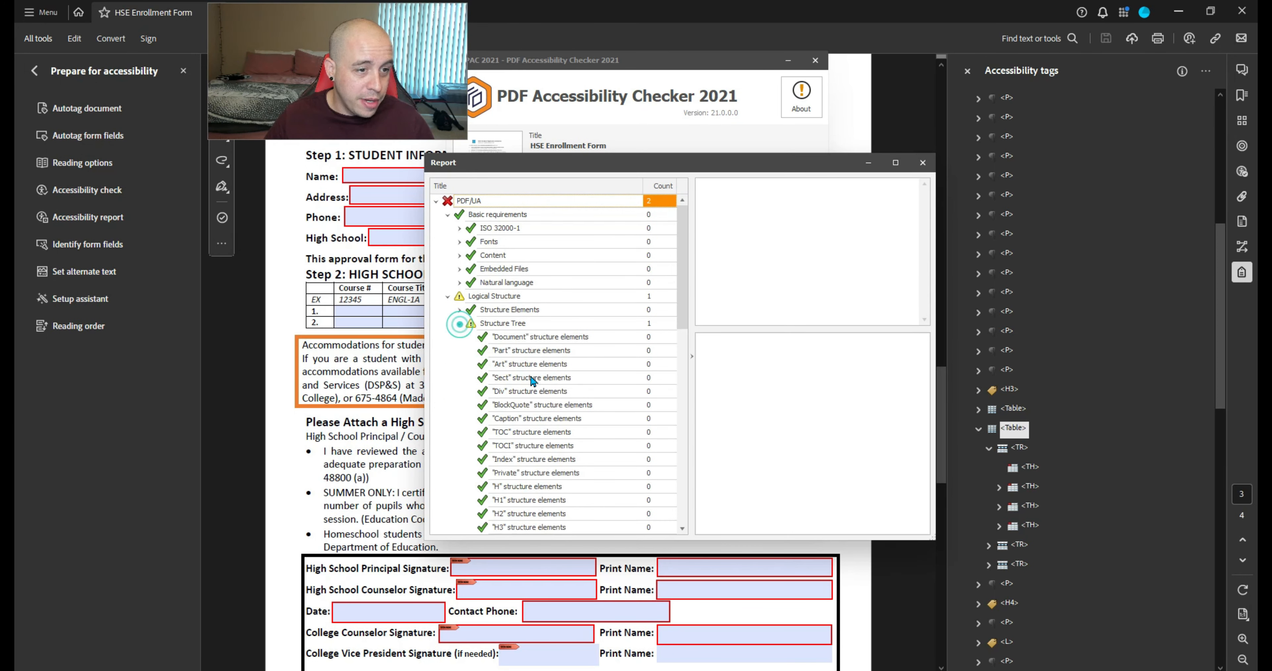
scroll(535, 386, "down", 10)
left_click(471, 419)
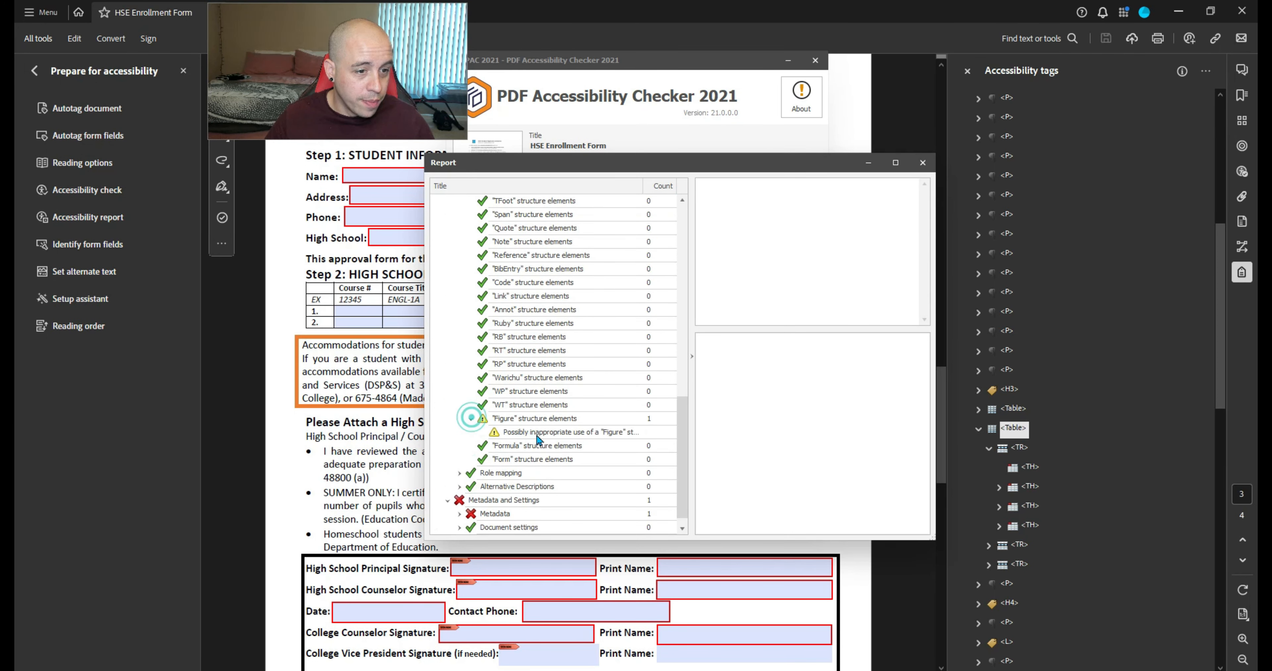
left_click(536, 433)
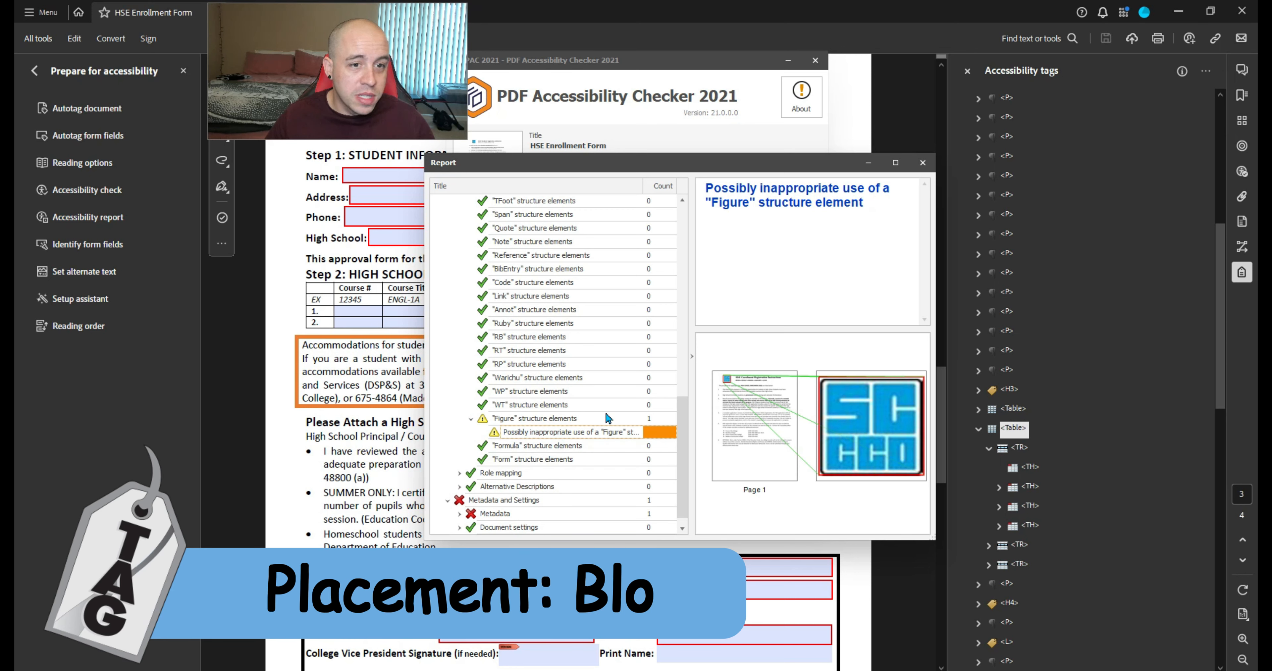
Close the detailed PAC report and select the logo's Figure tag at the start of Acrobat's tag tree
scroll(1062, 297, "up", 15)
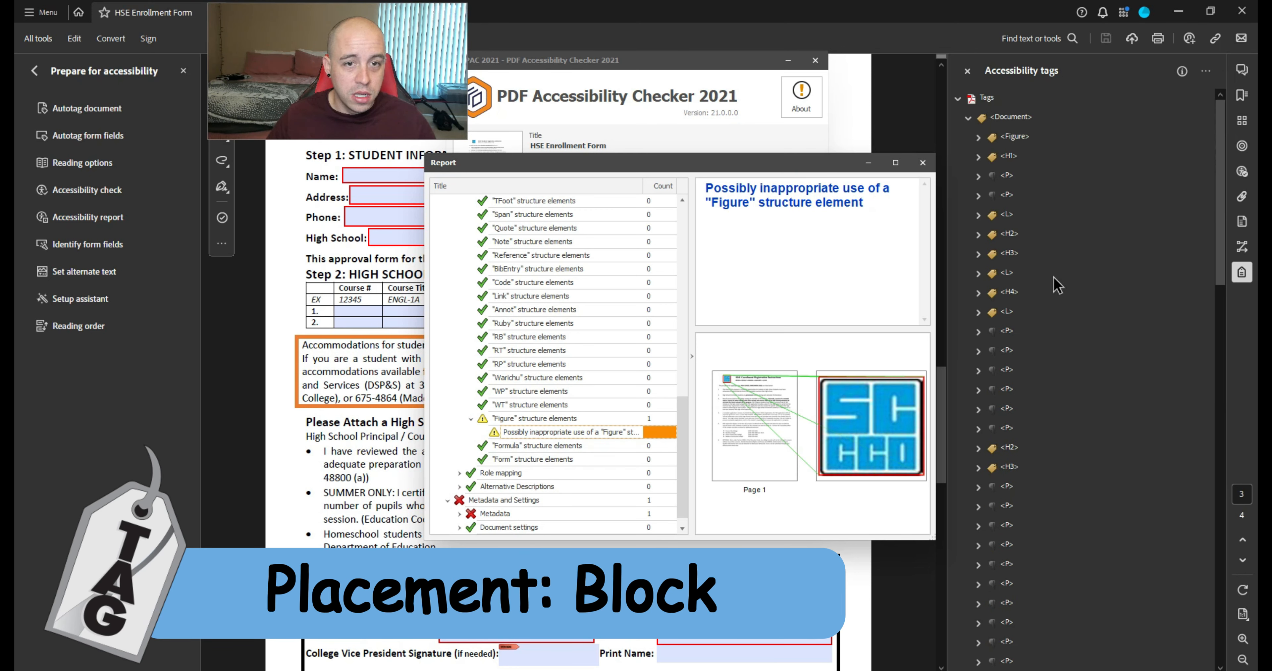
left_click(917, 162)
left_click(1017, 137)
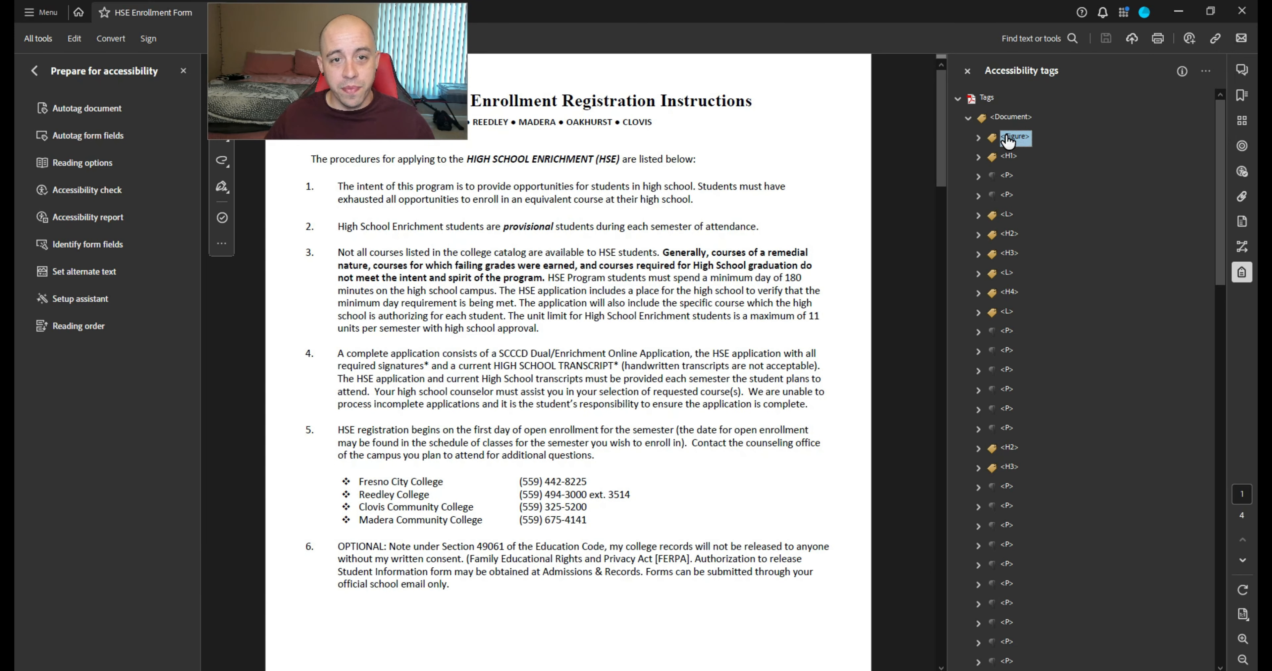
Open the Figure tag's Tag Element dictionary and expand its /A attribute dictionary
right_click(1022, 142)
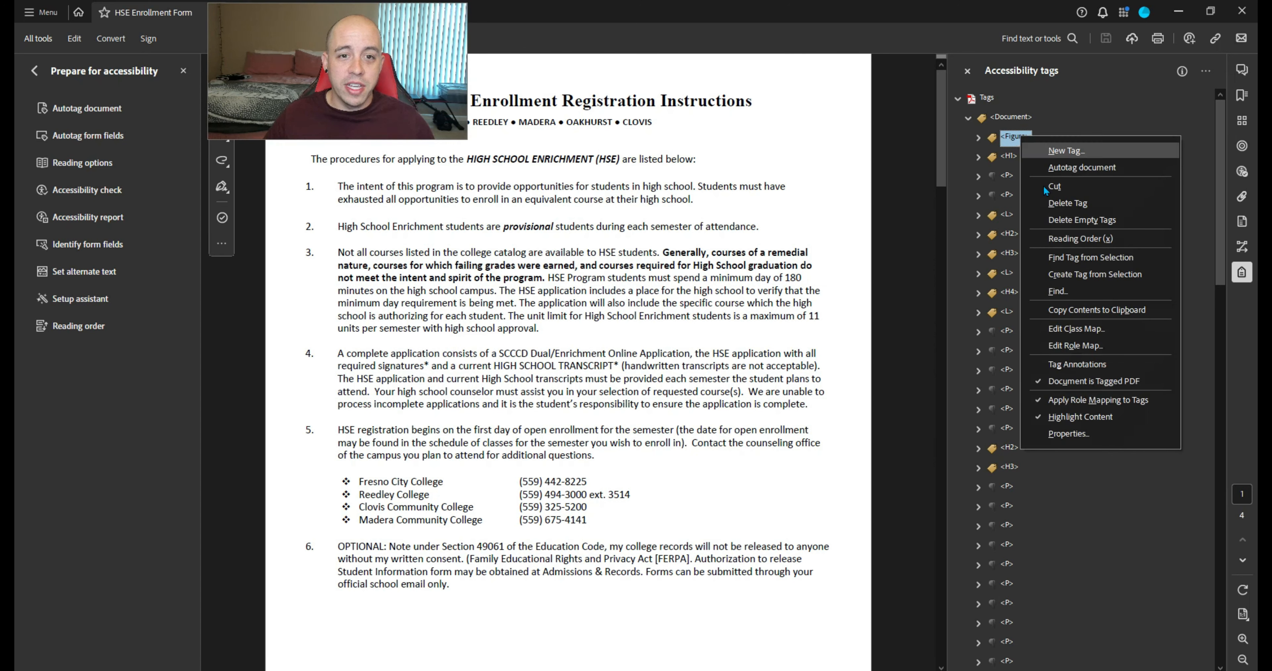
left_click(1101, 433)
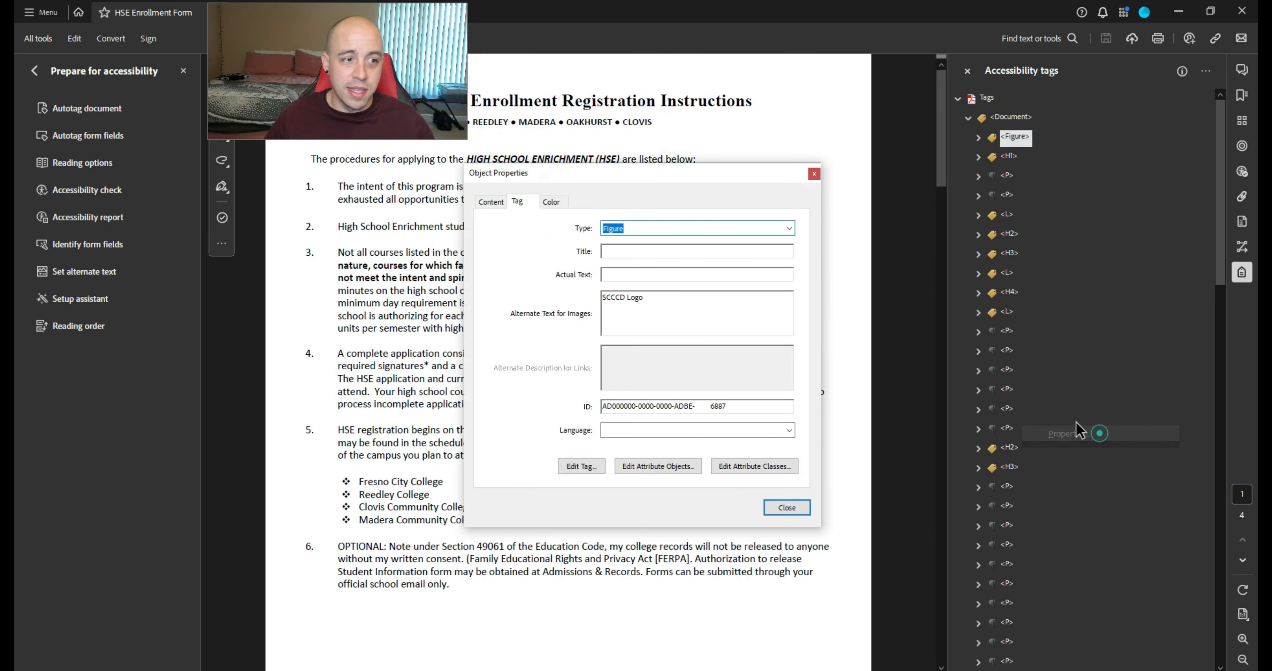
left_click(579, 468)
left_click(520, 251)
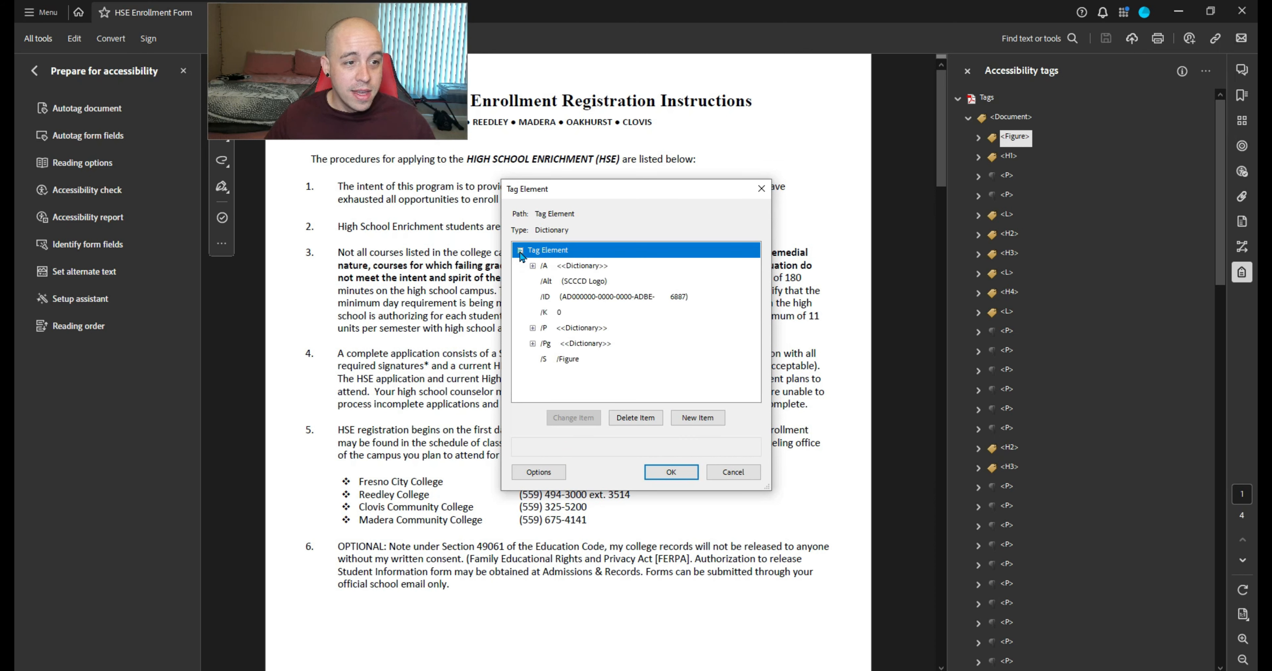
left_click(533, 266)
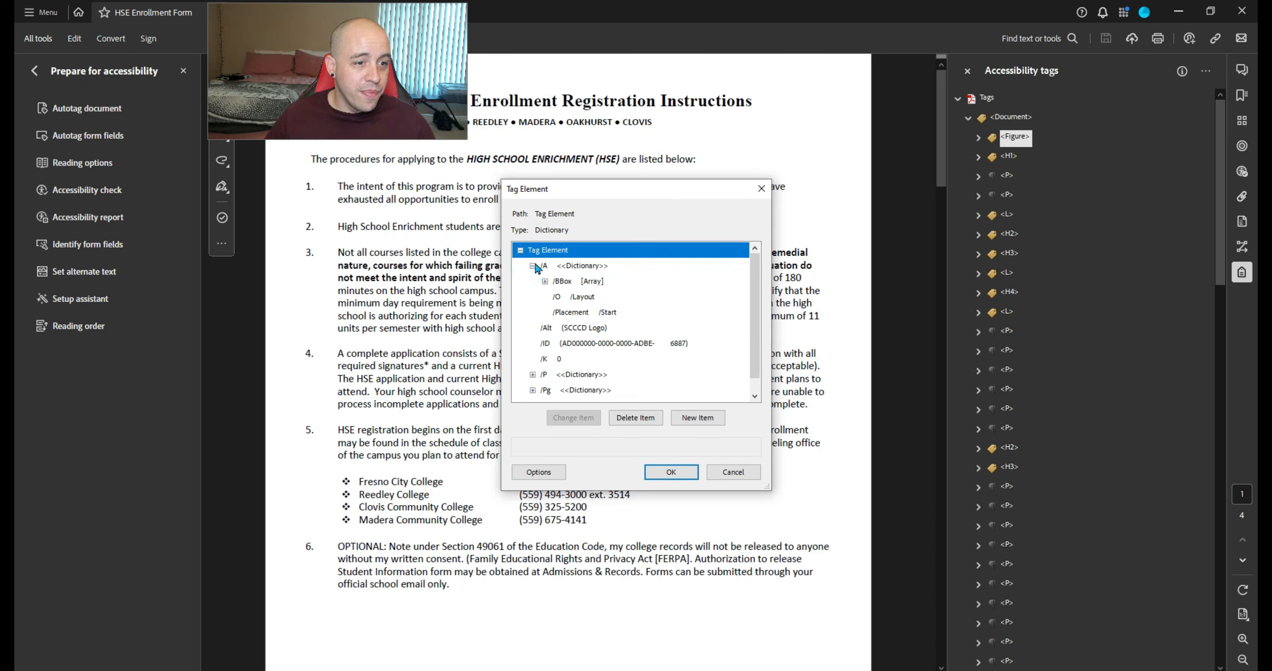
left_click(520, 251)
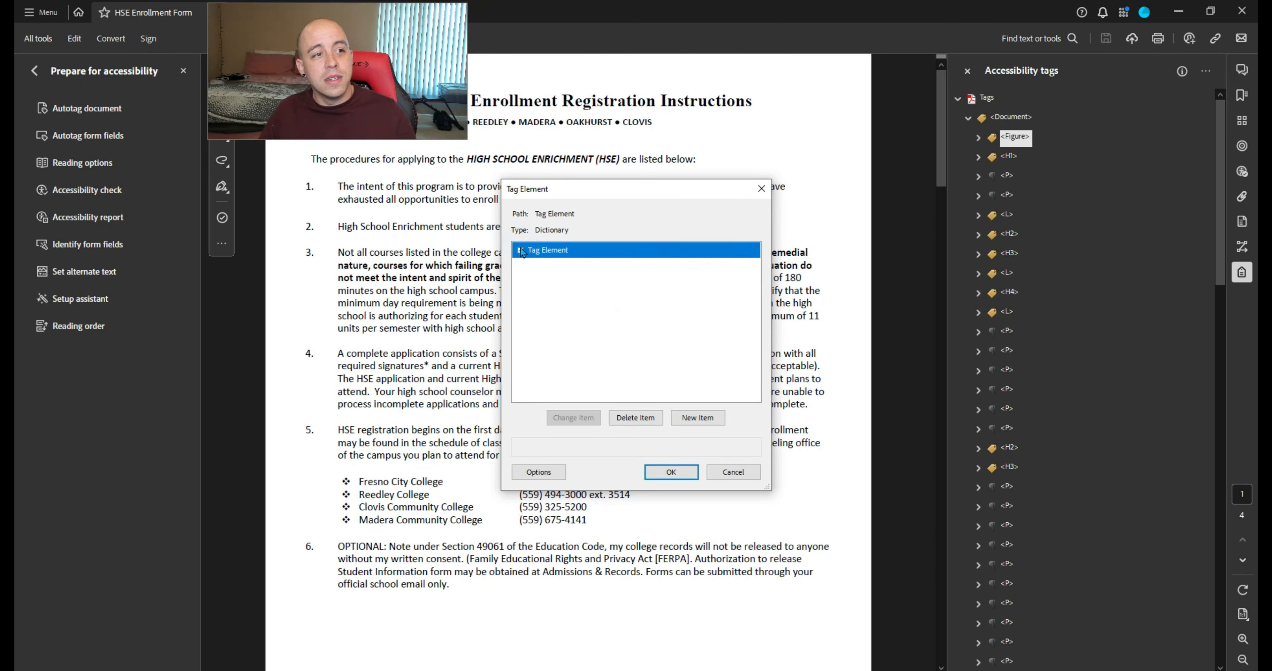
left_click(520, 251)
left_click(559, 266)
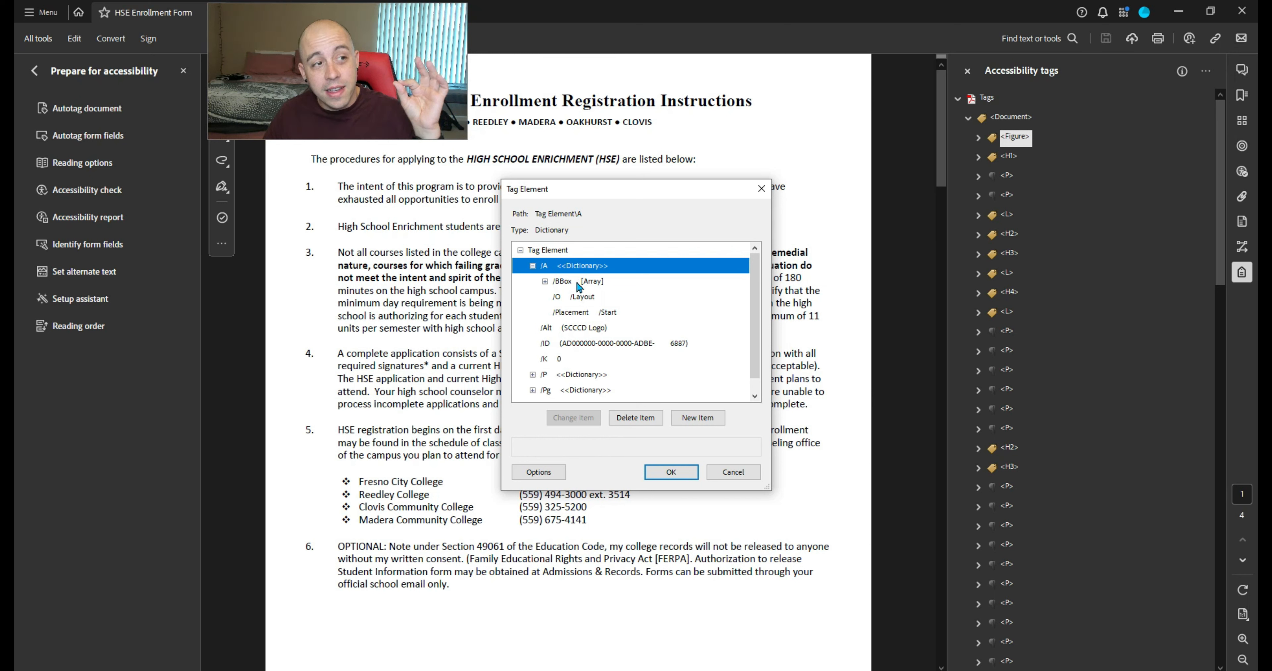
Set the Figure tag's Placement attribute to Inline and close its properties
left_click(571, 313)
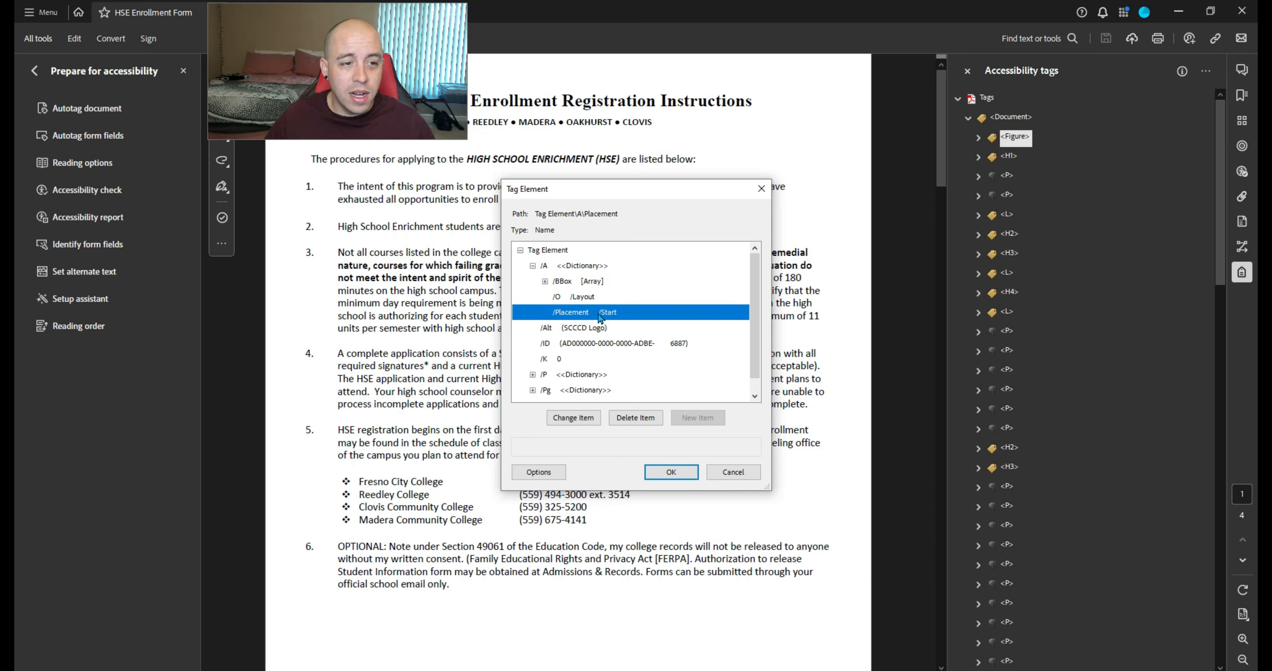
left_click(572, 417)
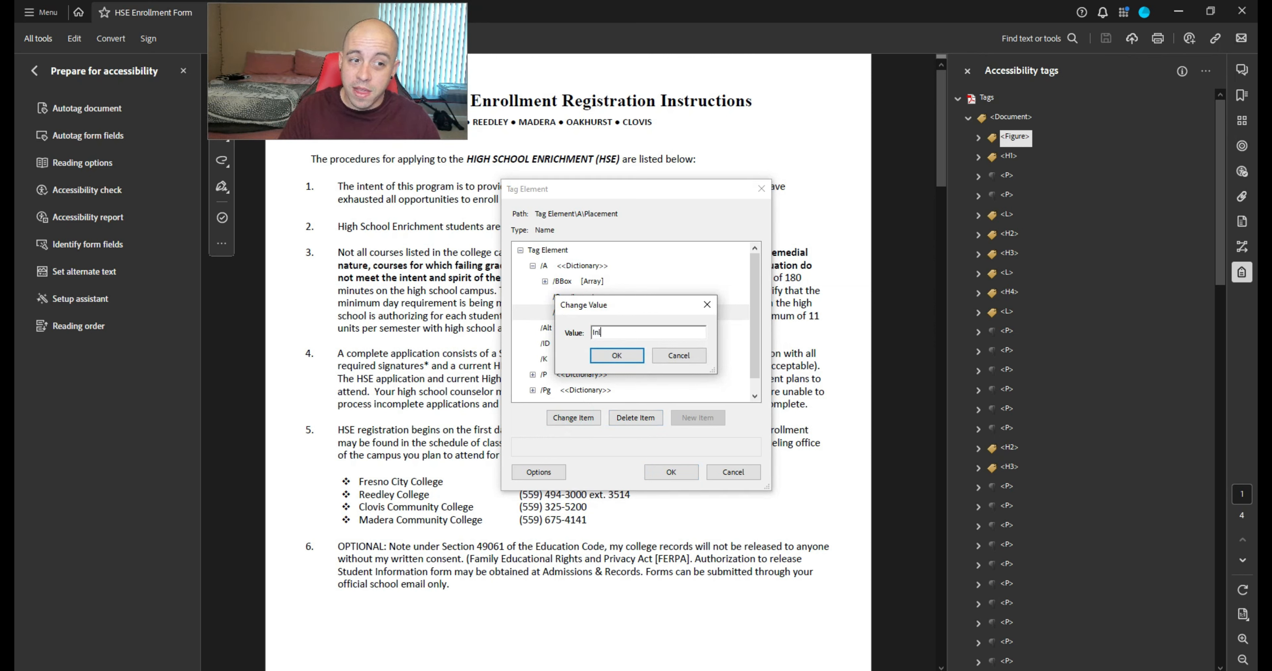
type("Inline")
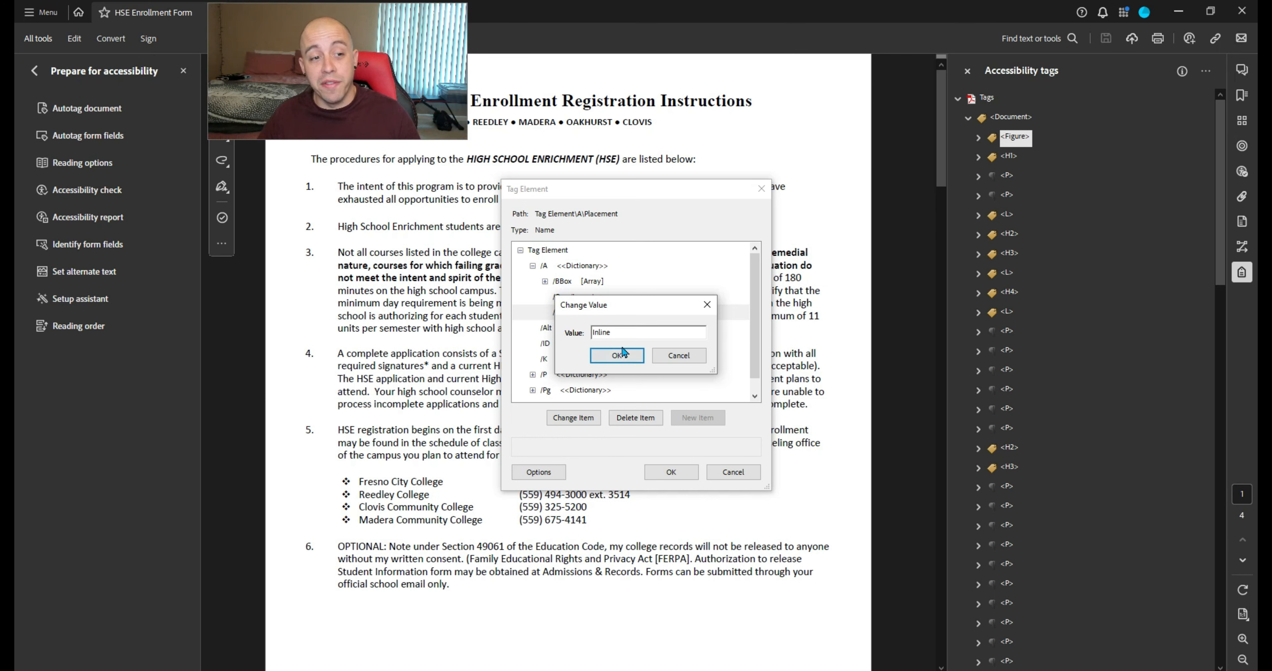
left_click(617, 356)
left_click(672, 472)
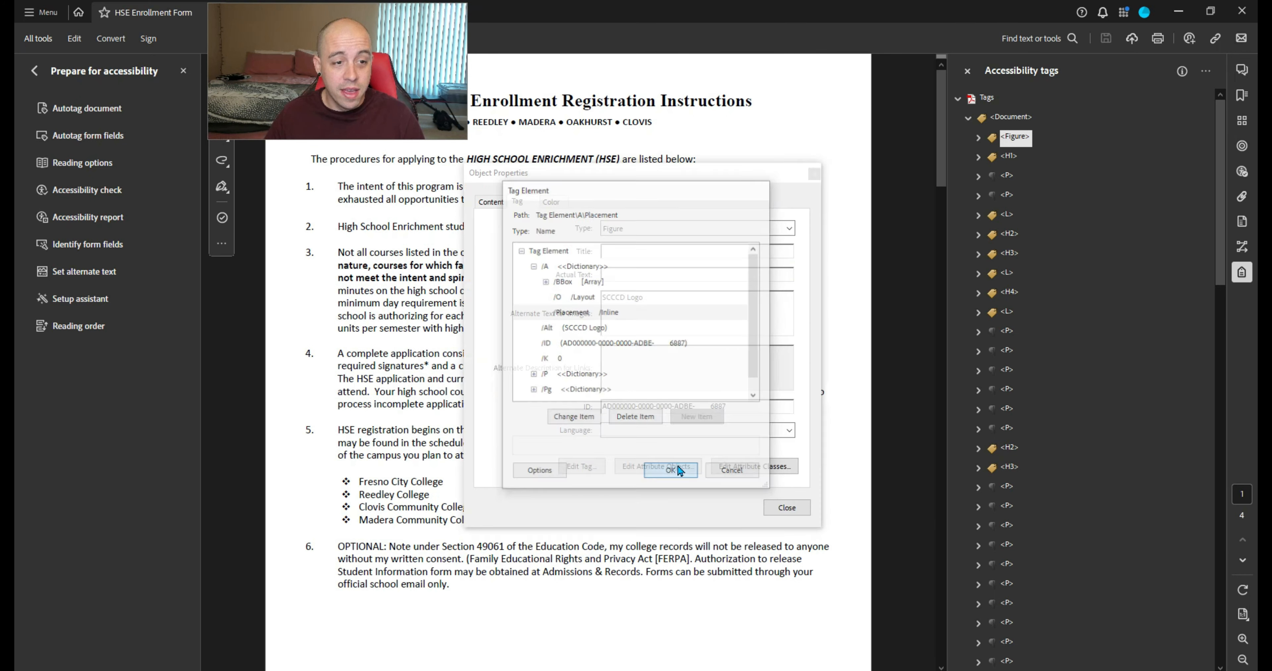
left_click(787, 507)
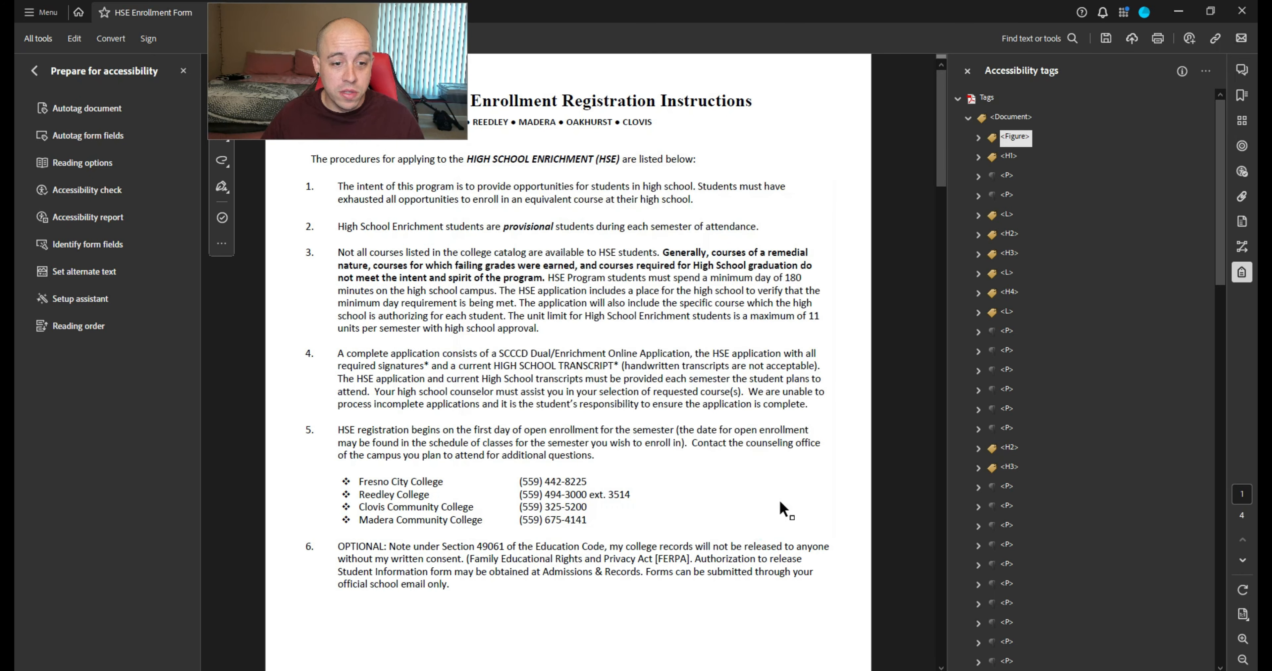
Save the PDF, switch to PAC 2021 and recheck the Structure Tree result
left_click(1107, 38)
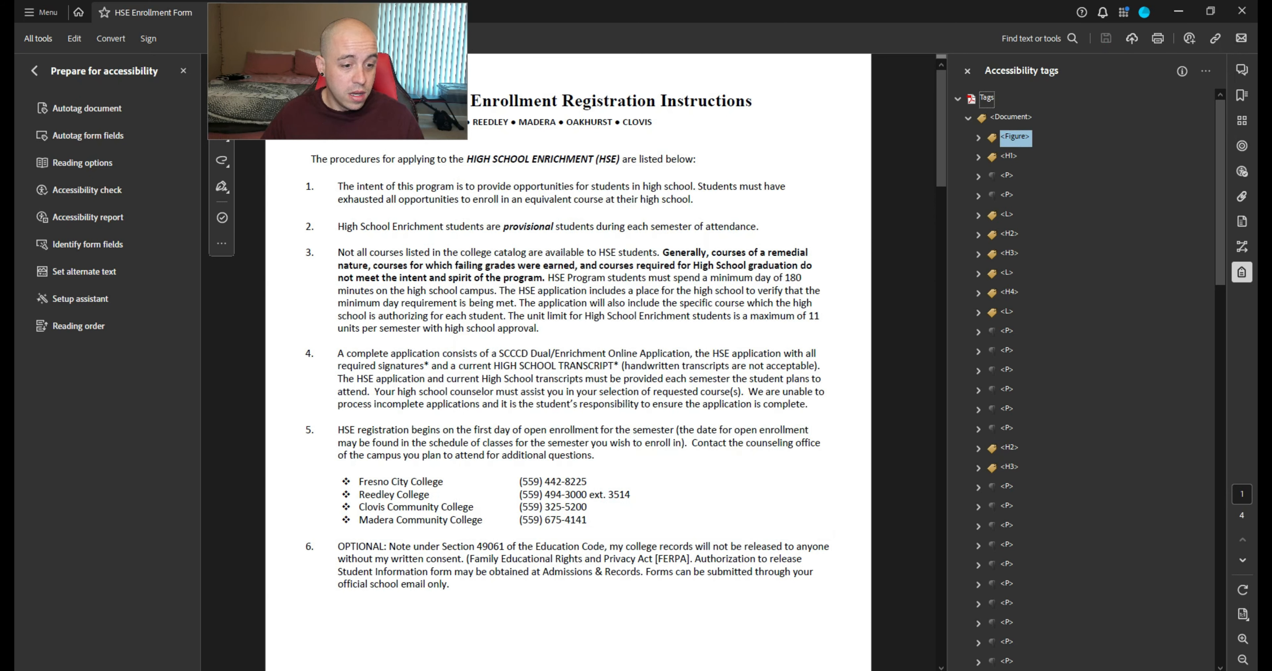
left_click(540, 670)
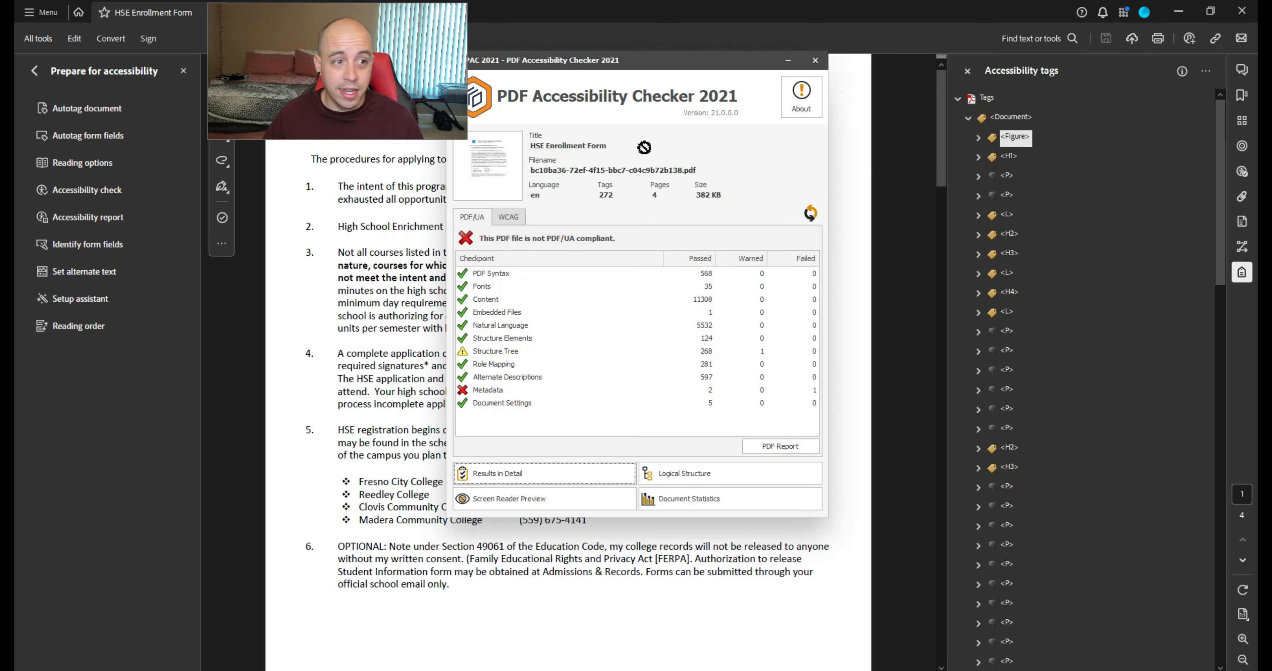
left_click(489, 349)
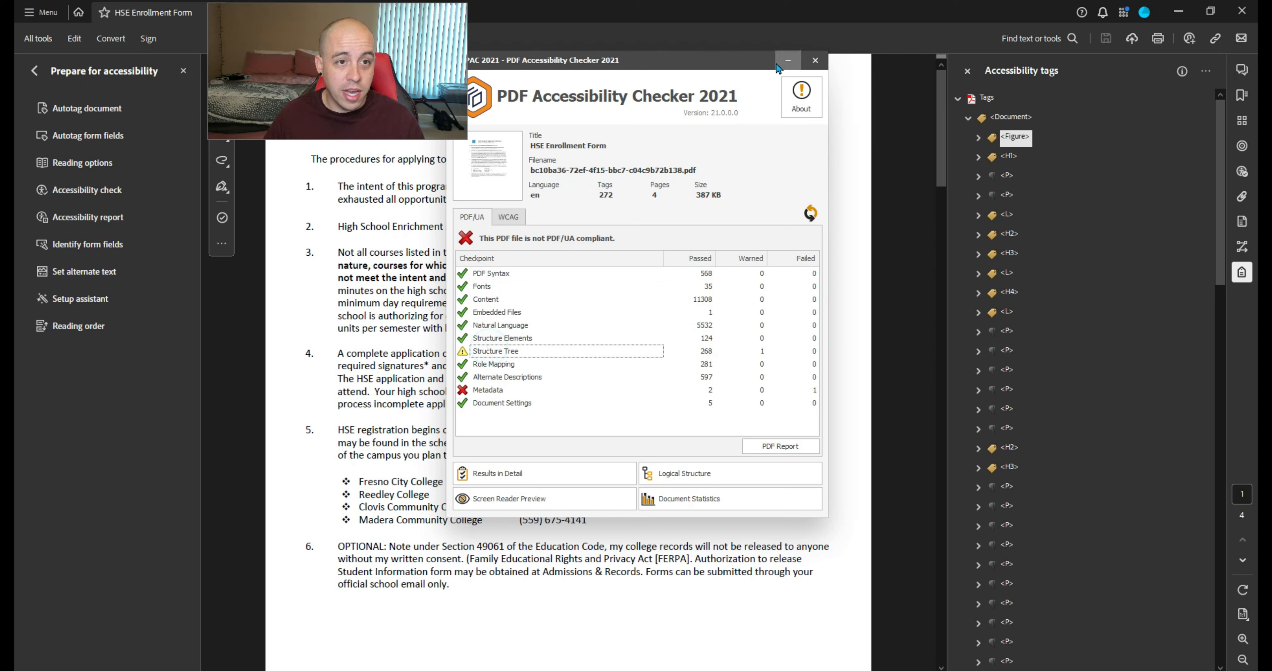
Return to Acrobat, reopen the logo Figure tag's Tag Element dictionary and expand its /A attributes
left_click(816, 60)
right_click(1017, 138)
left_click(1111, 436)
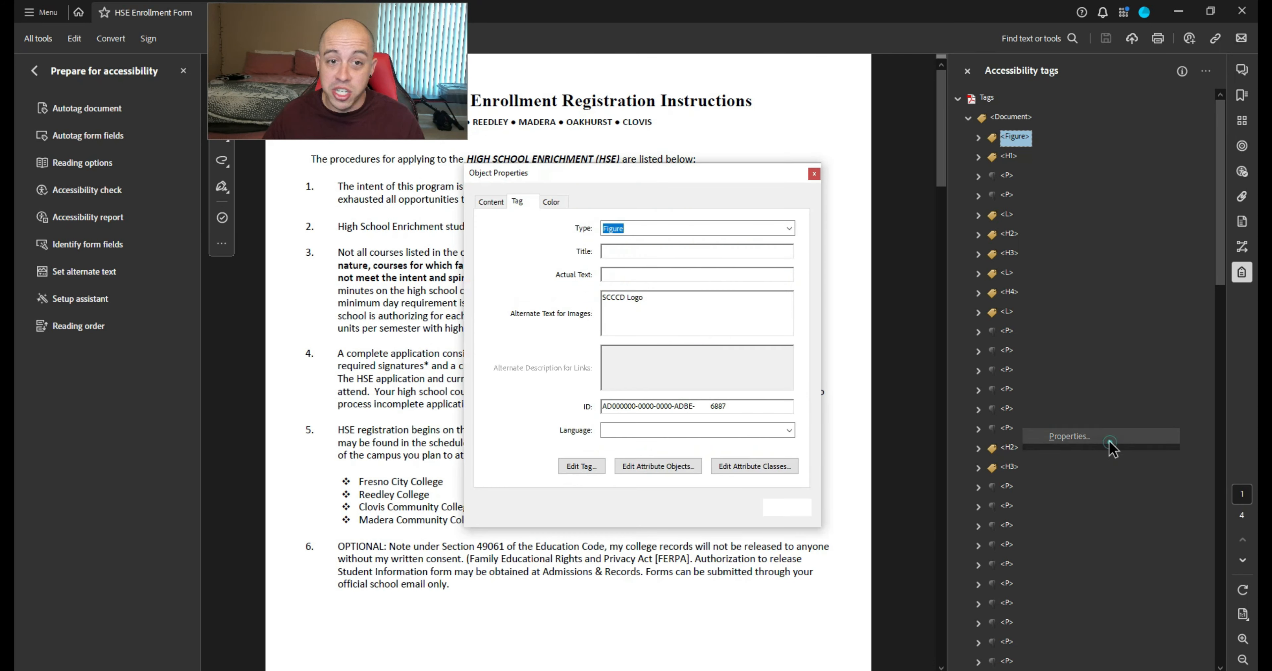
left_click(581, 467)
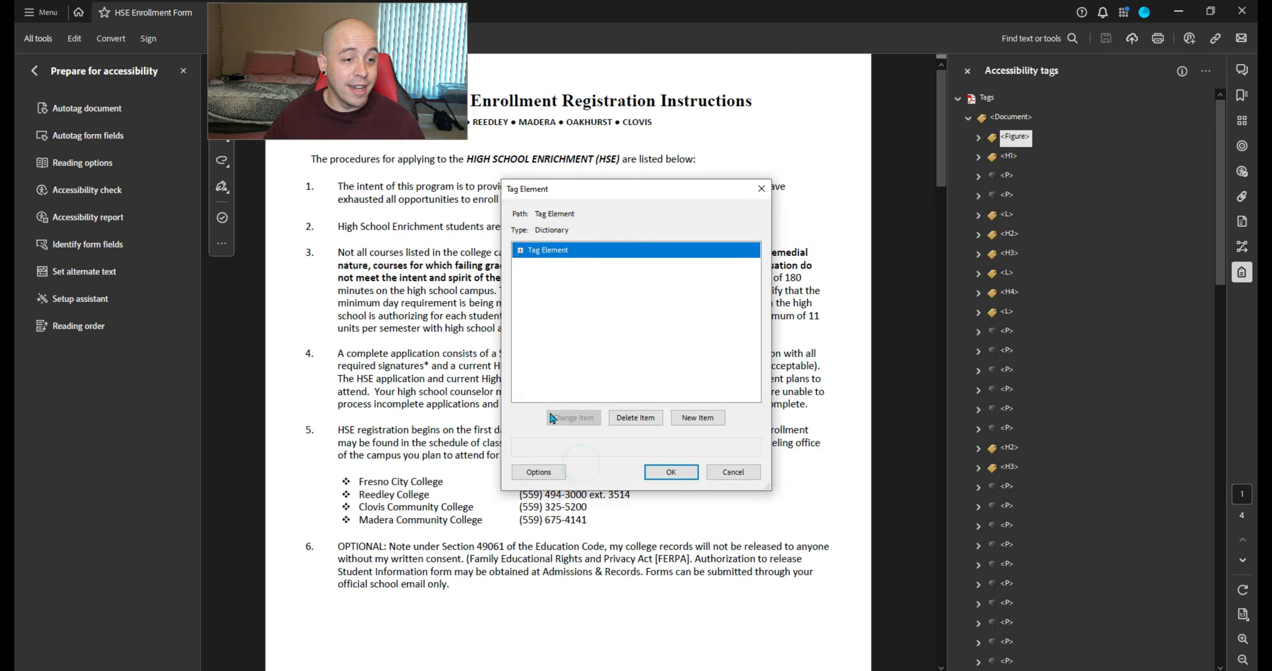
left_click(521, 250)
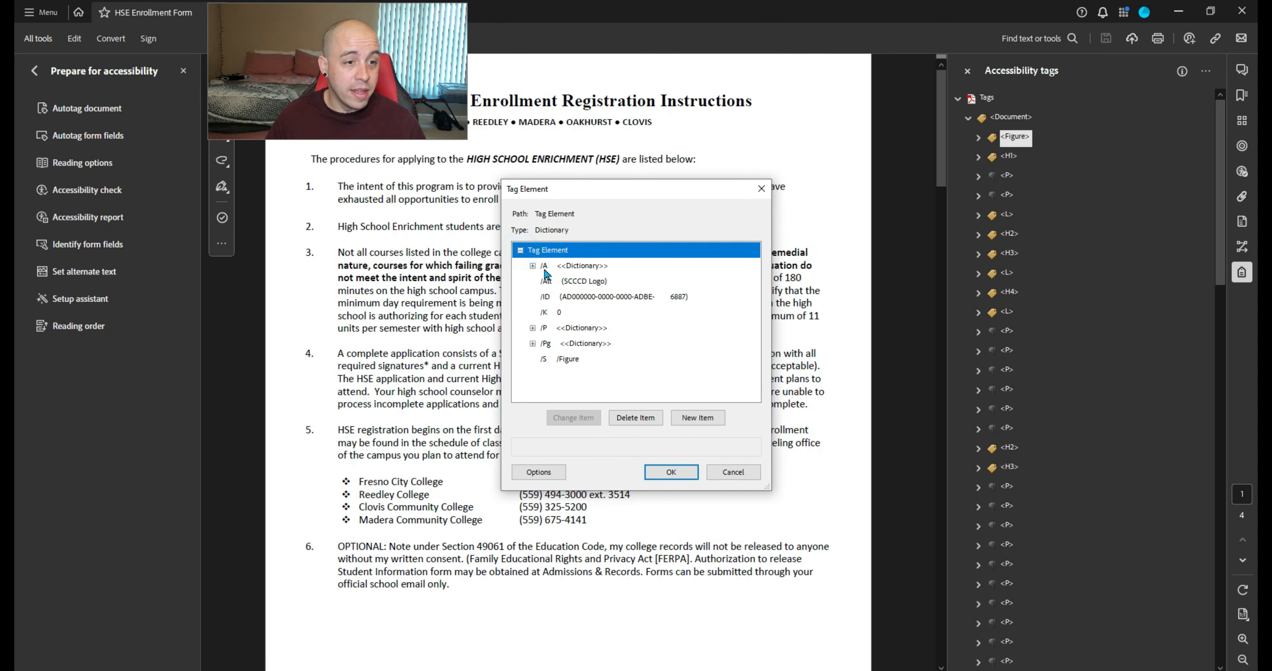
left_click(532, 266)
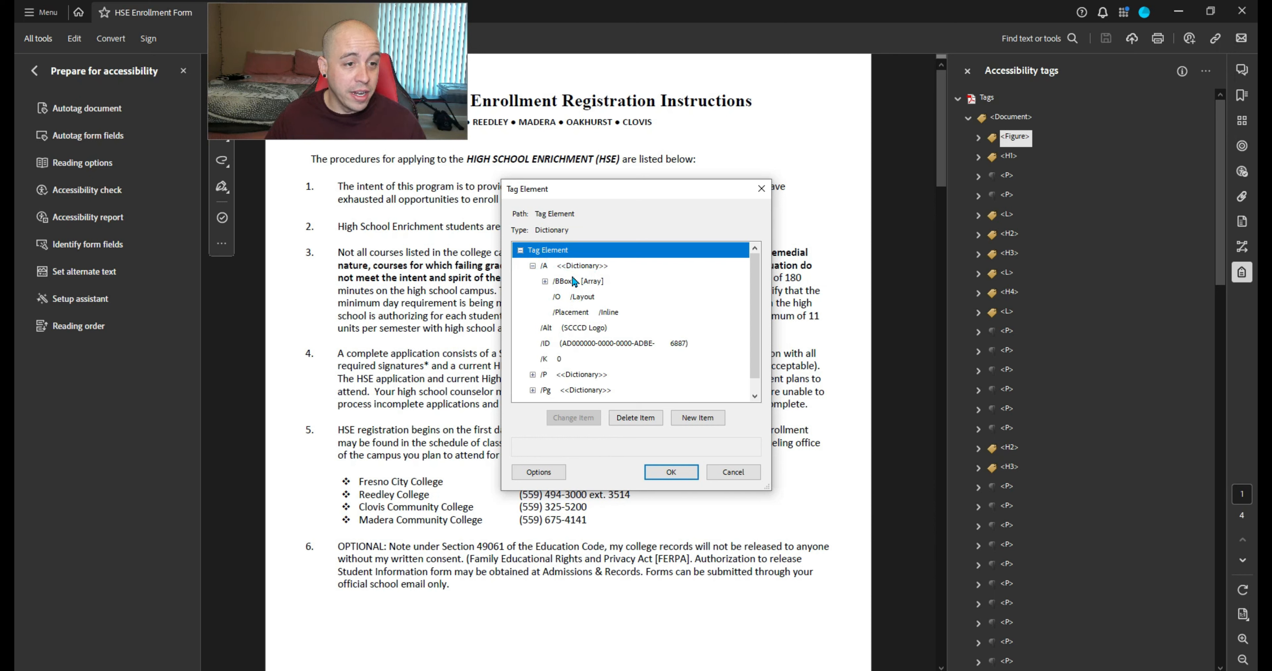
Set the Figure tag's Placement attribute to Block, close its properties and save the PDF
left_click(582, 315)
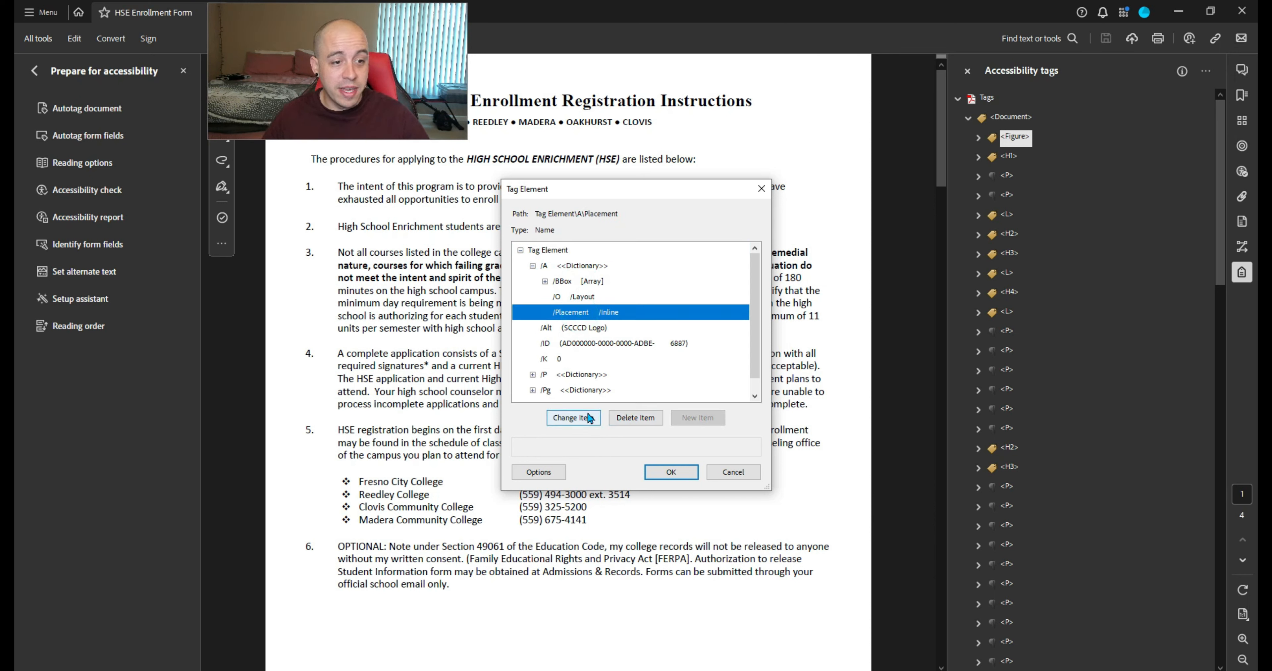
left_click(588, 416)
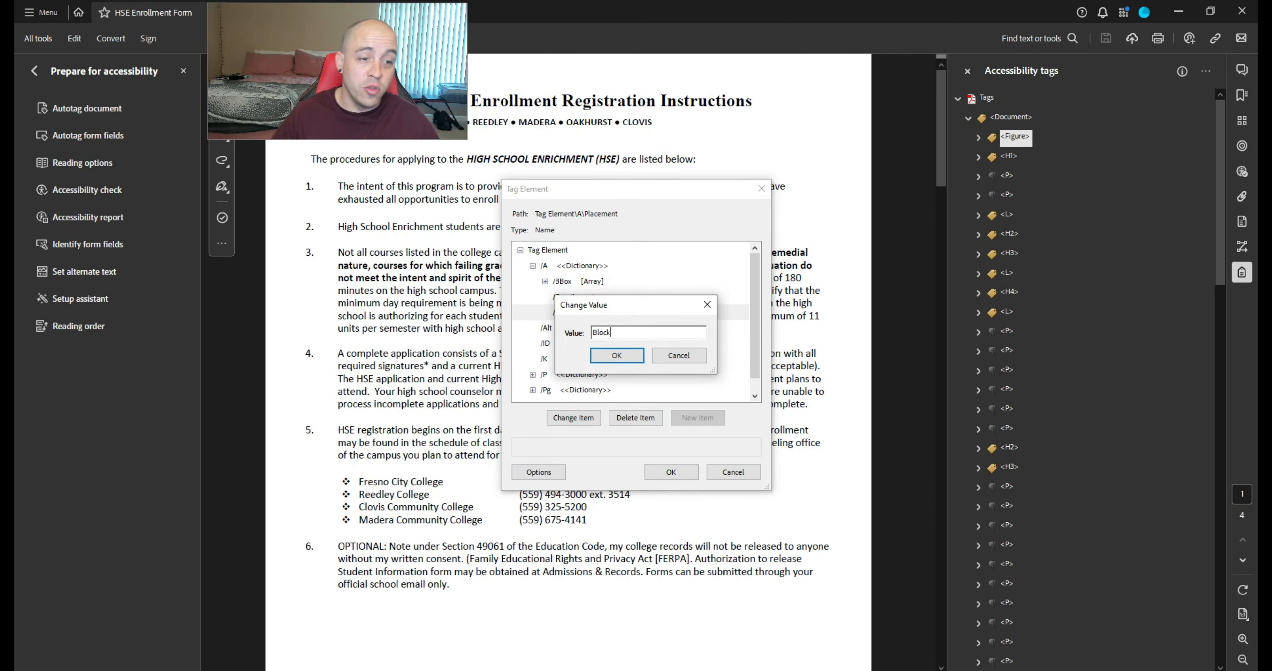
left_click(617, 356)
left_click(670, 472)
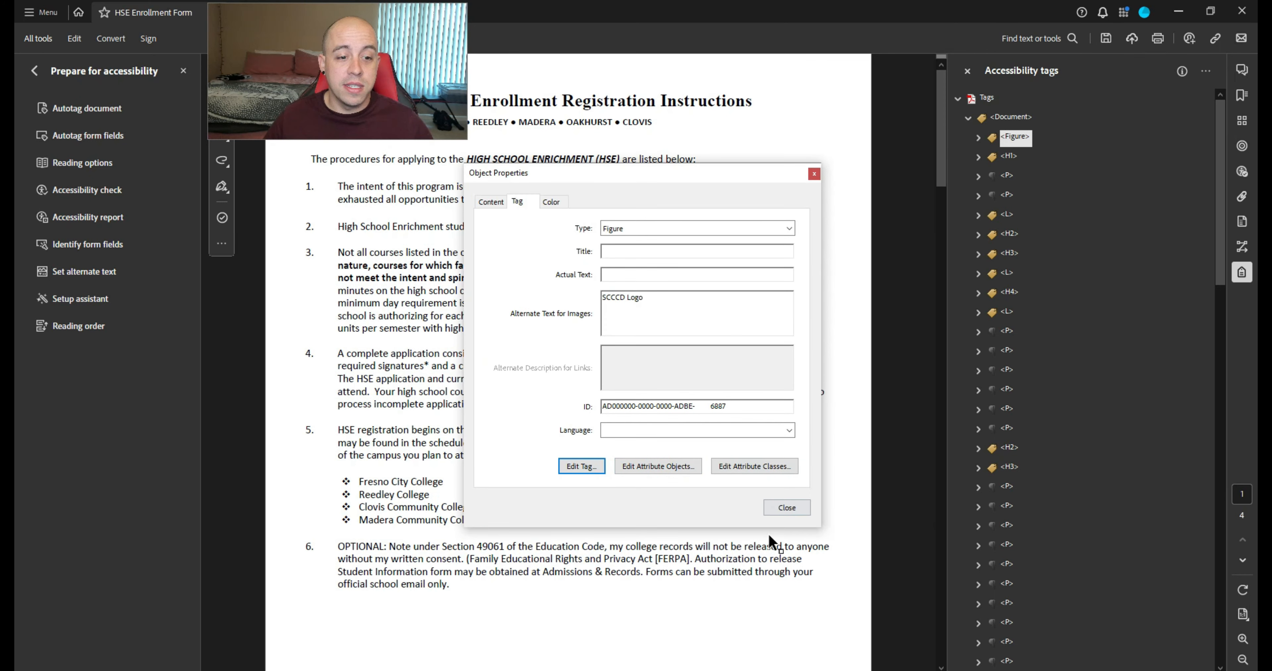
left_click(787, 507)
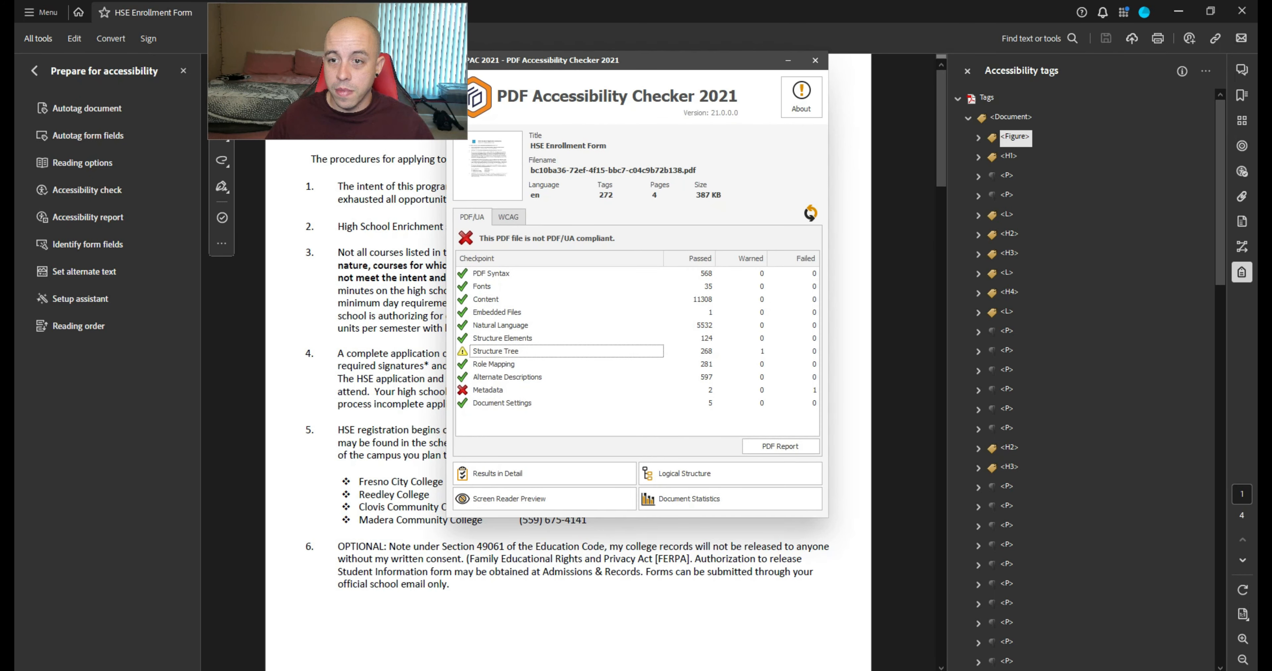
Recheck the saved PDF in PAC 2021 and examine the PDF/UA identifier entry under Metadata in the detailed results
left_click(496, 176)
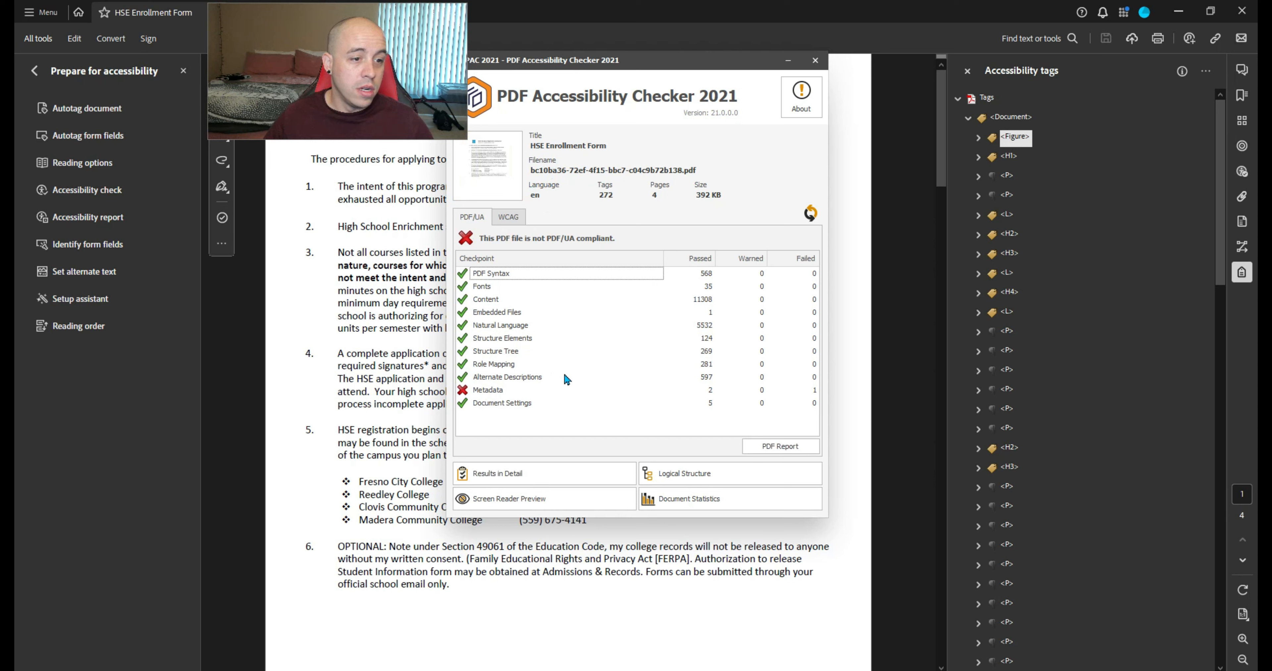
left_click(496, 390)
left_click(526, 476)
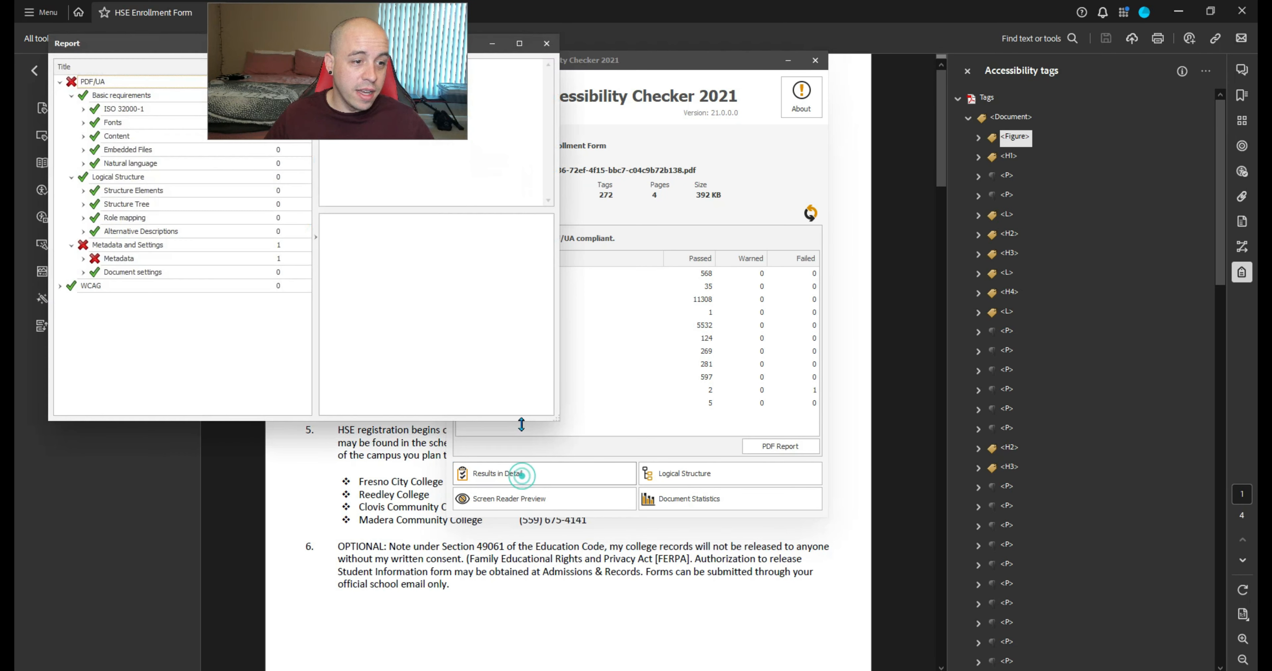
left_click(83, 258)
left_click(95, 286)
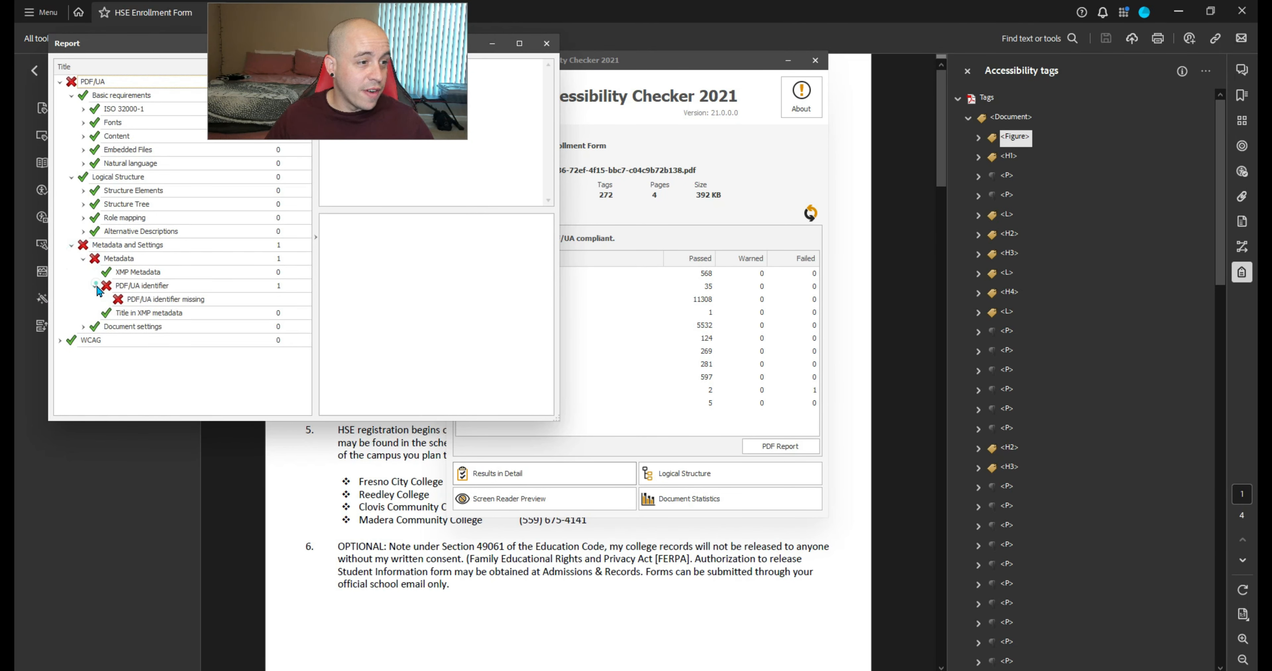
Switch back to Acrobat and open Preflight from the print production tools
left_click(696, 17)
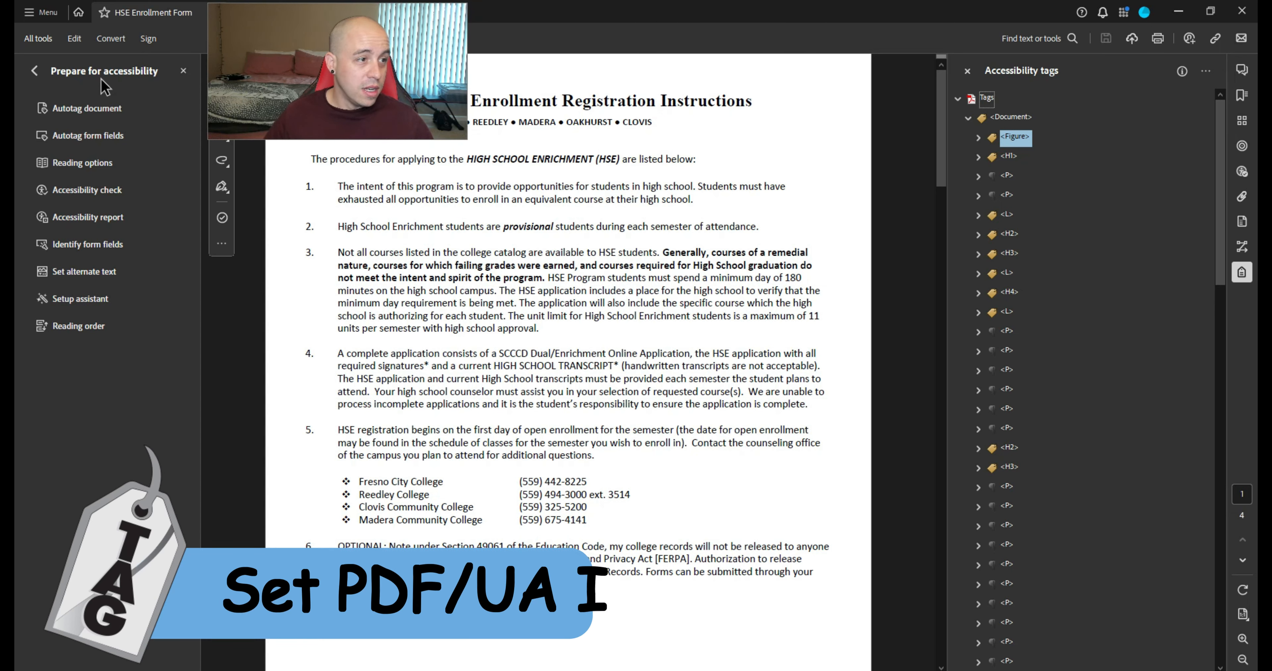
left_click(78, 326)
left_click(34, 70)
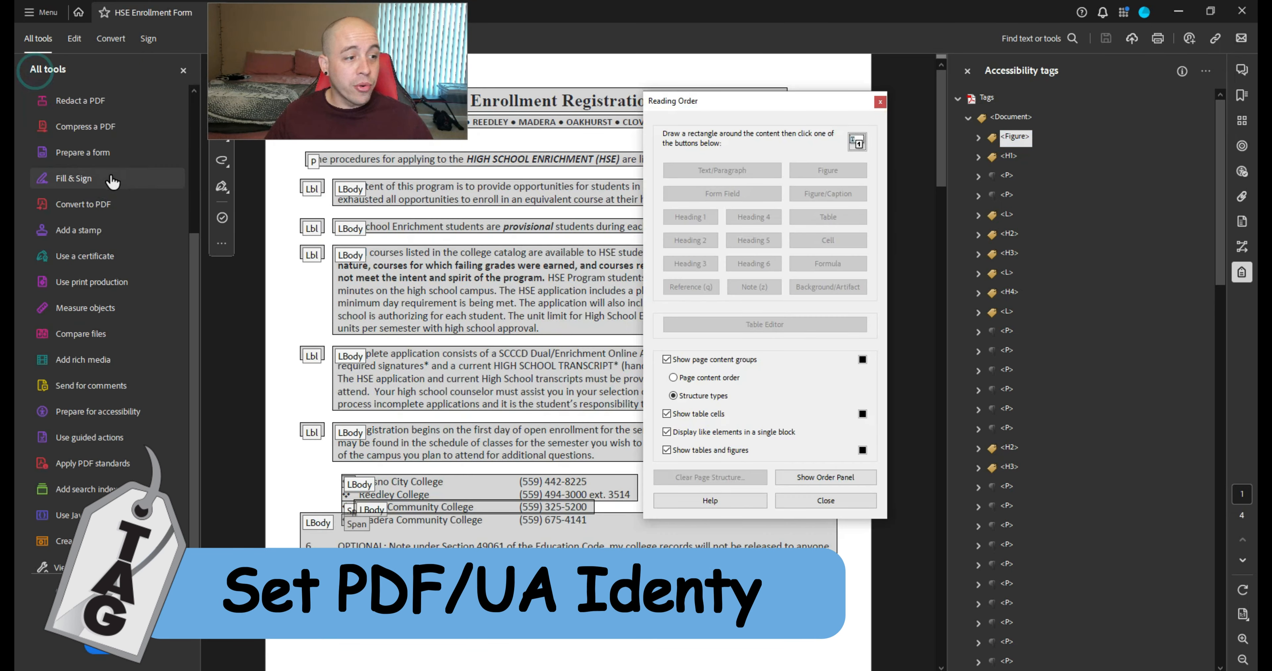
left_click(880, 102)
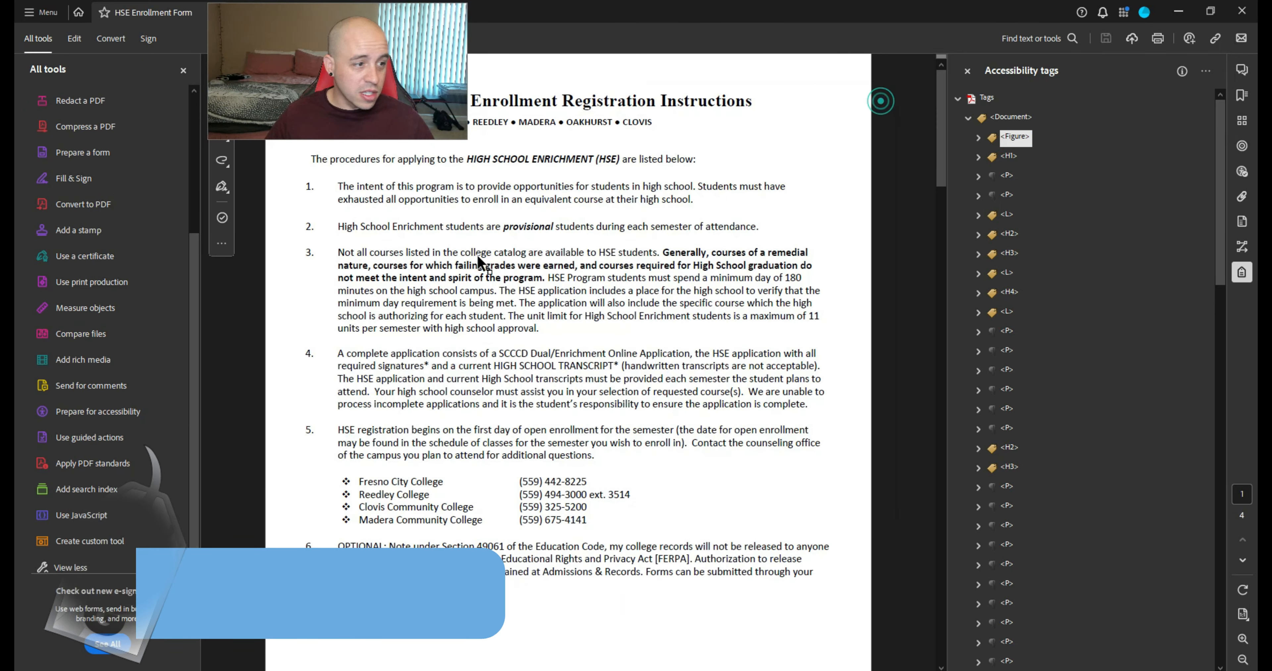
scroll(124, 418, "down", 1)
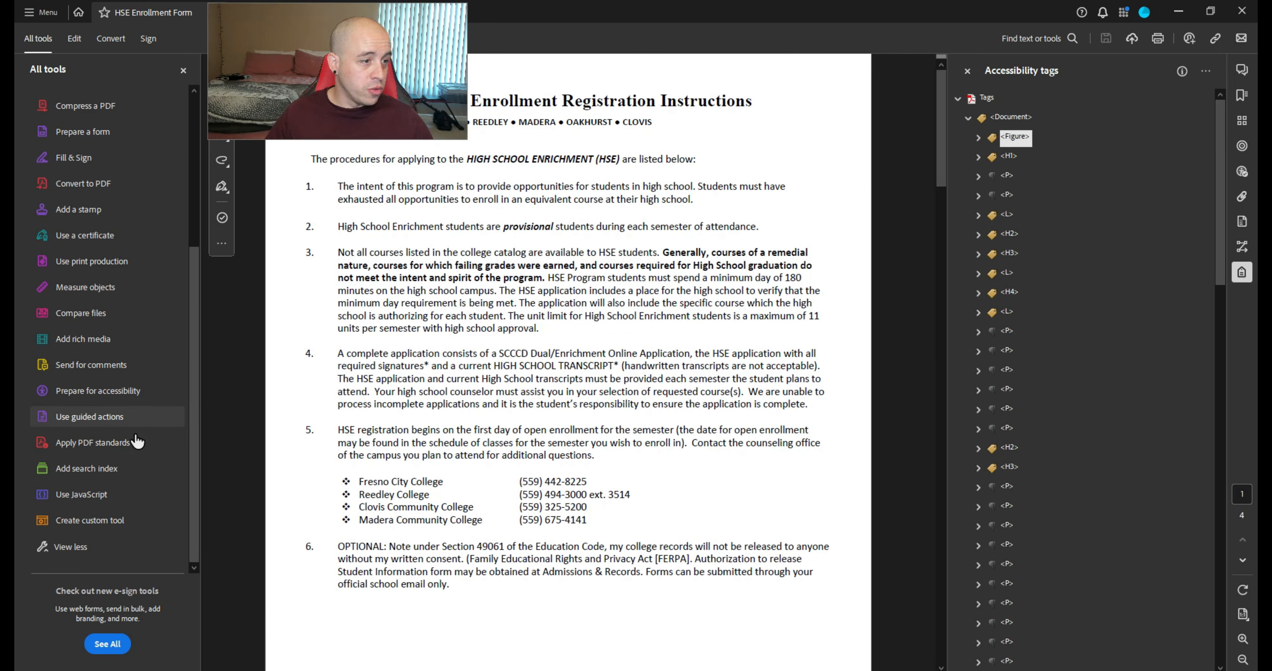
left_click(91, 261)
left_click(74, 136)
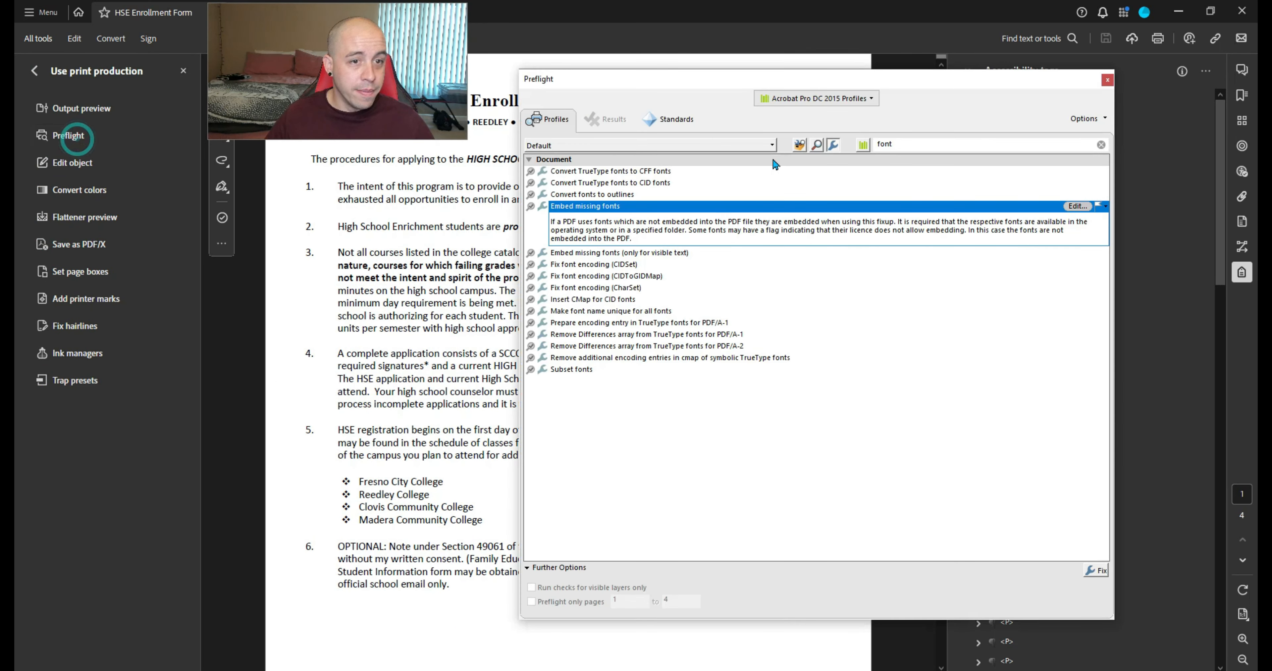
Search the Preflight fixups for "ua" and run "Set PDF/UA-1 entry", saving the result over the existing PDF
left_click_drag(944, 141, 809, 133)
type("ua")
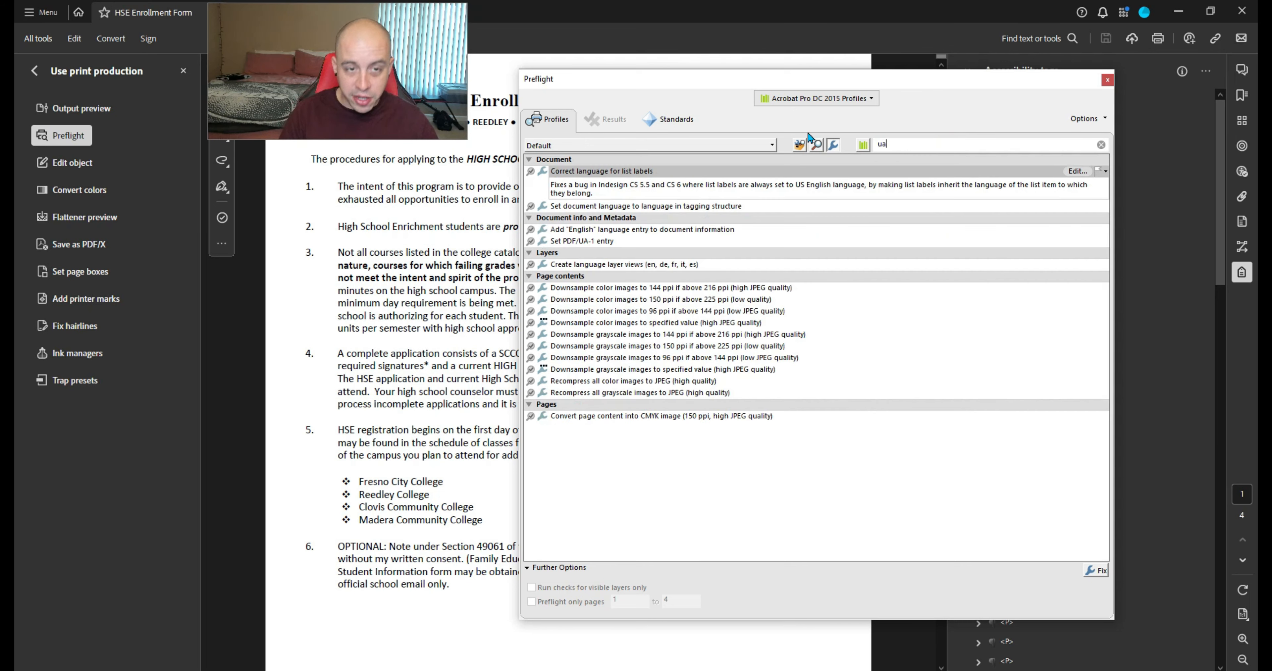
left_click(595, 244)
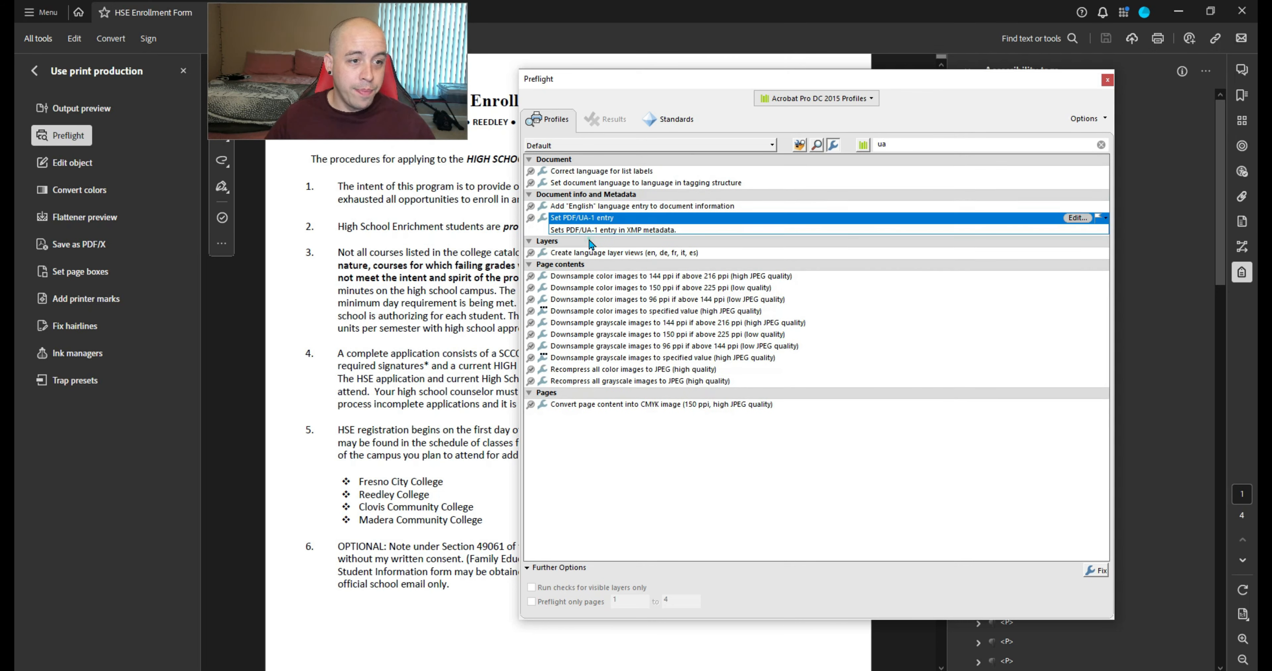
left_click(1102, 573)
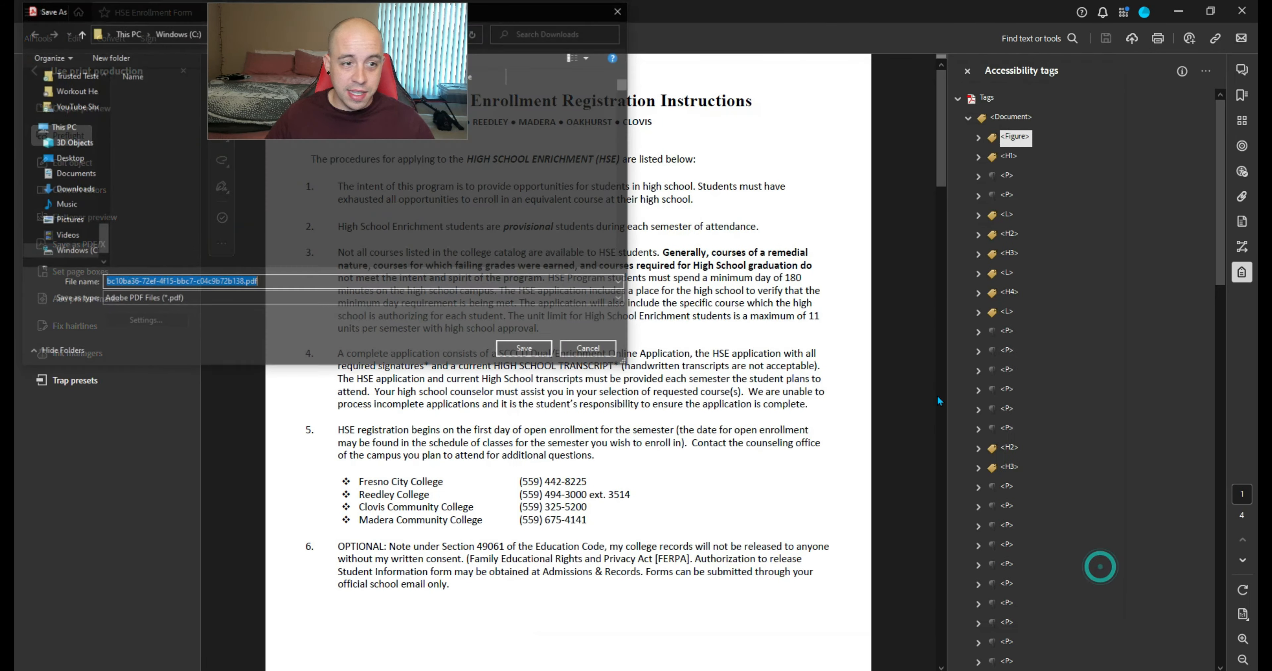
left_click(541, 349)
left_click(675, 342)
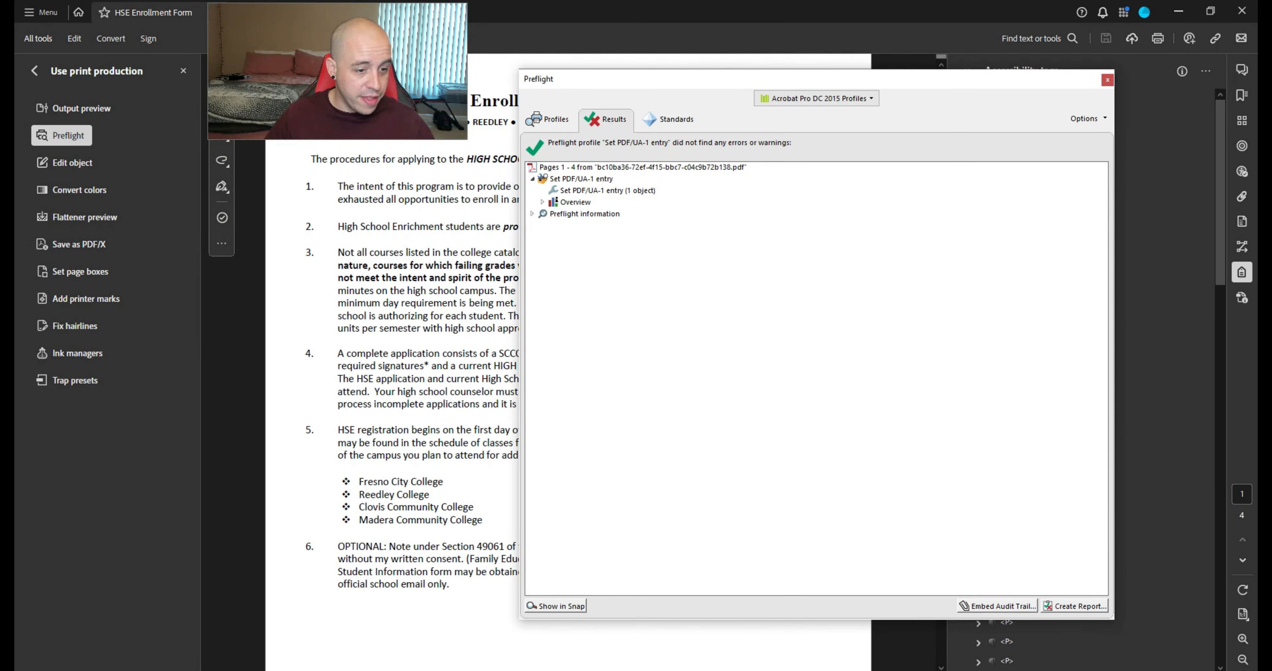
Switch to PAC 2021, close the old detailed report and recheck the fixed PDF against PDF/UA
left_click(652, 670)
left_click(547, 44)
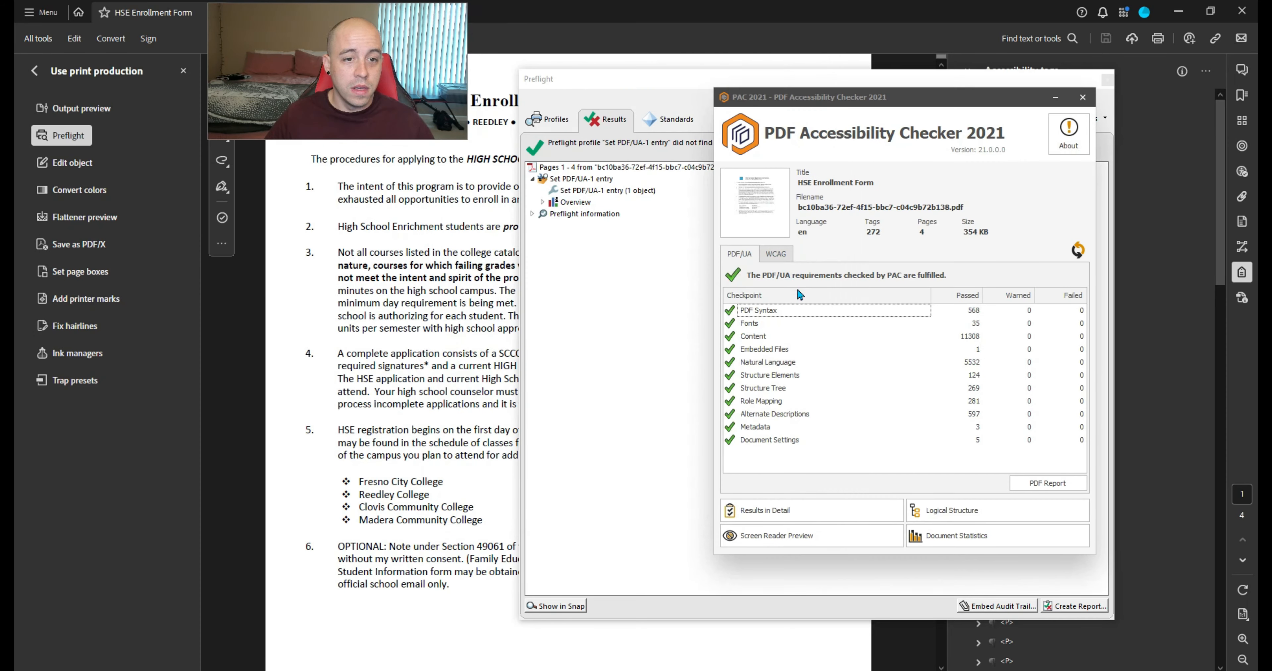